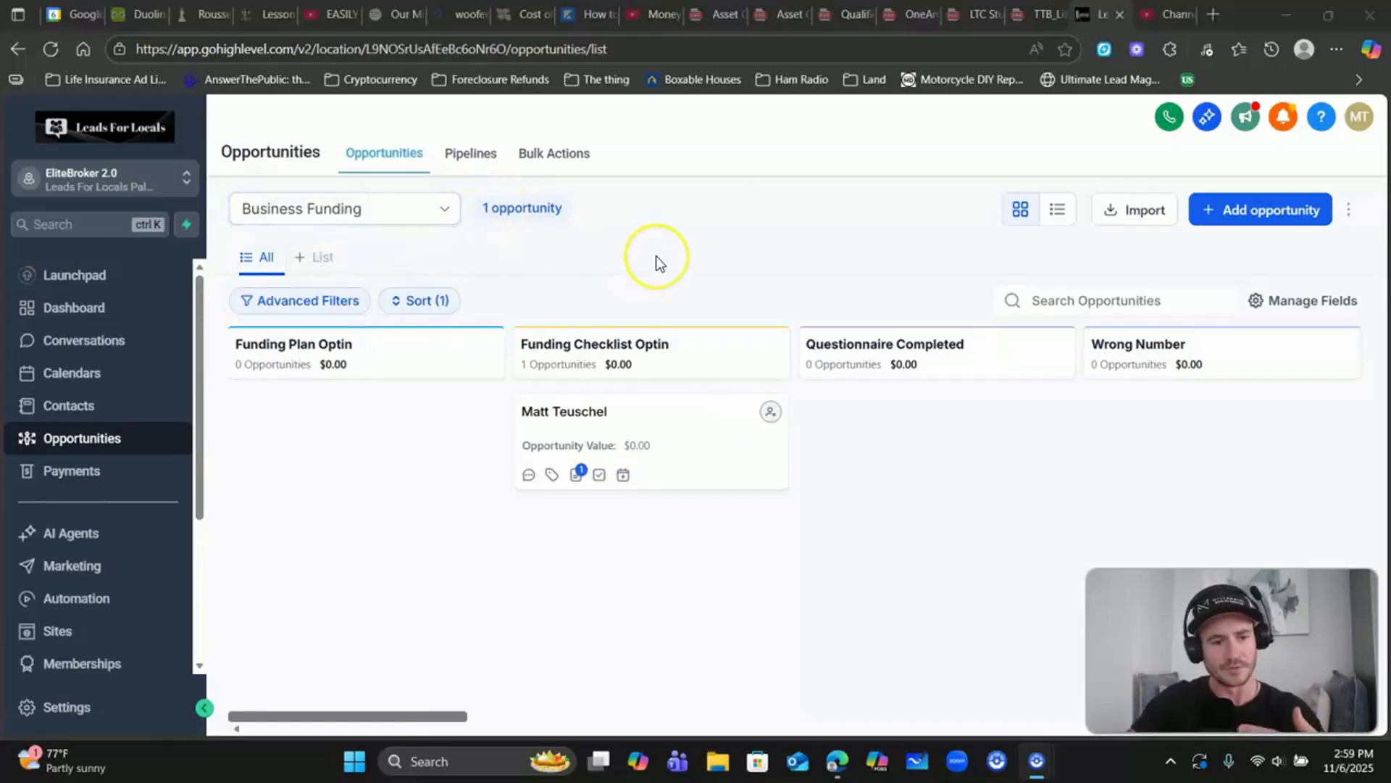
left_click(117, 178)
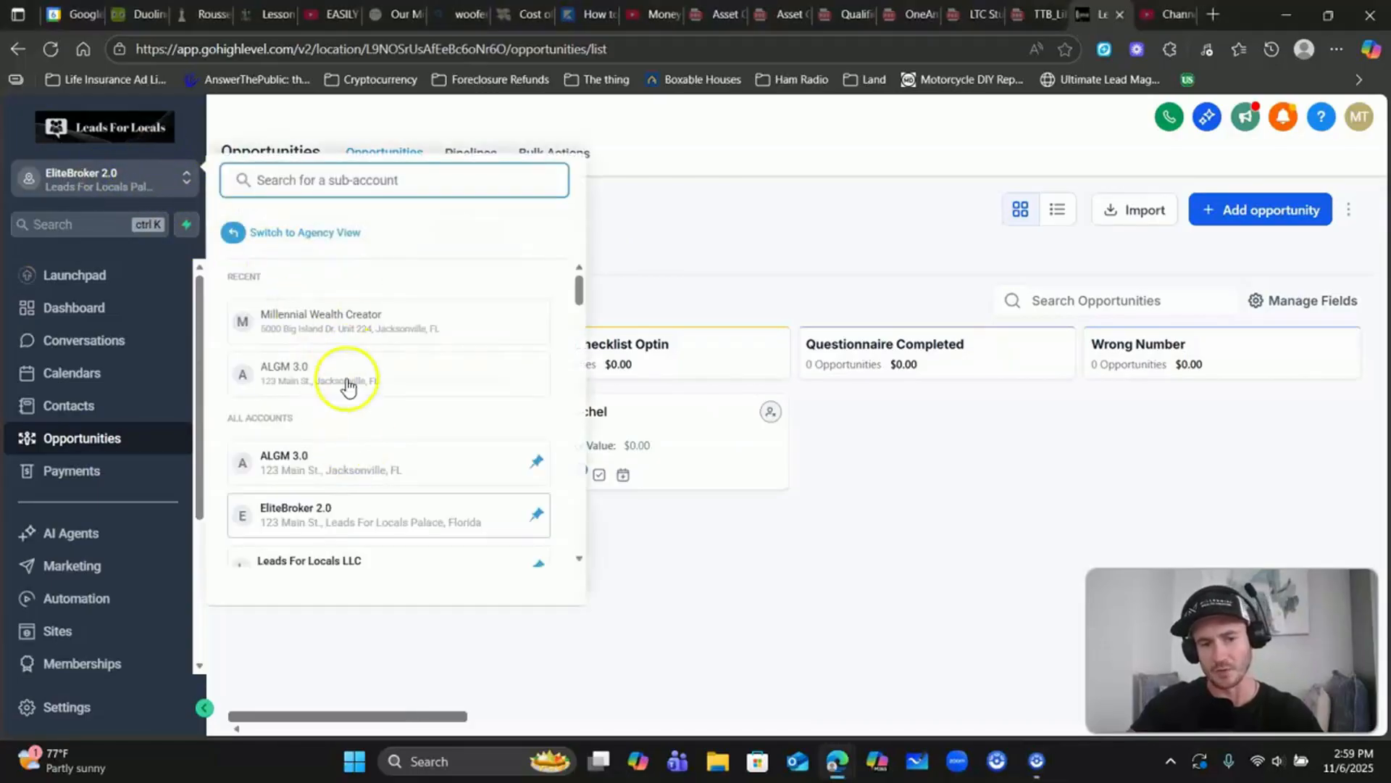
left_click(707, 147)
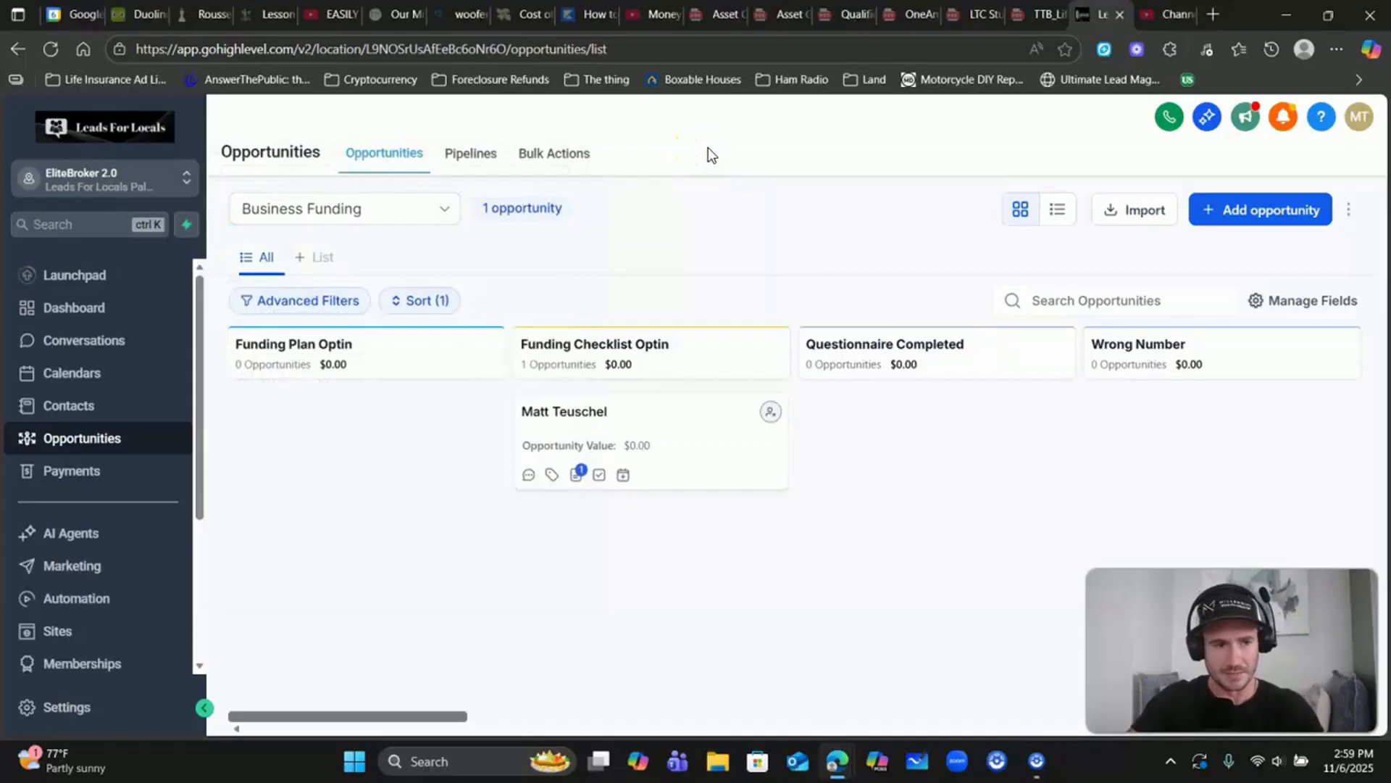
left_click(690, 136)
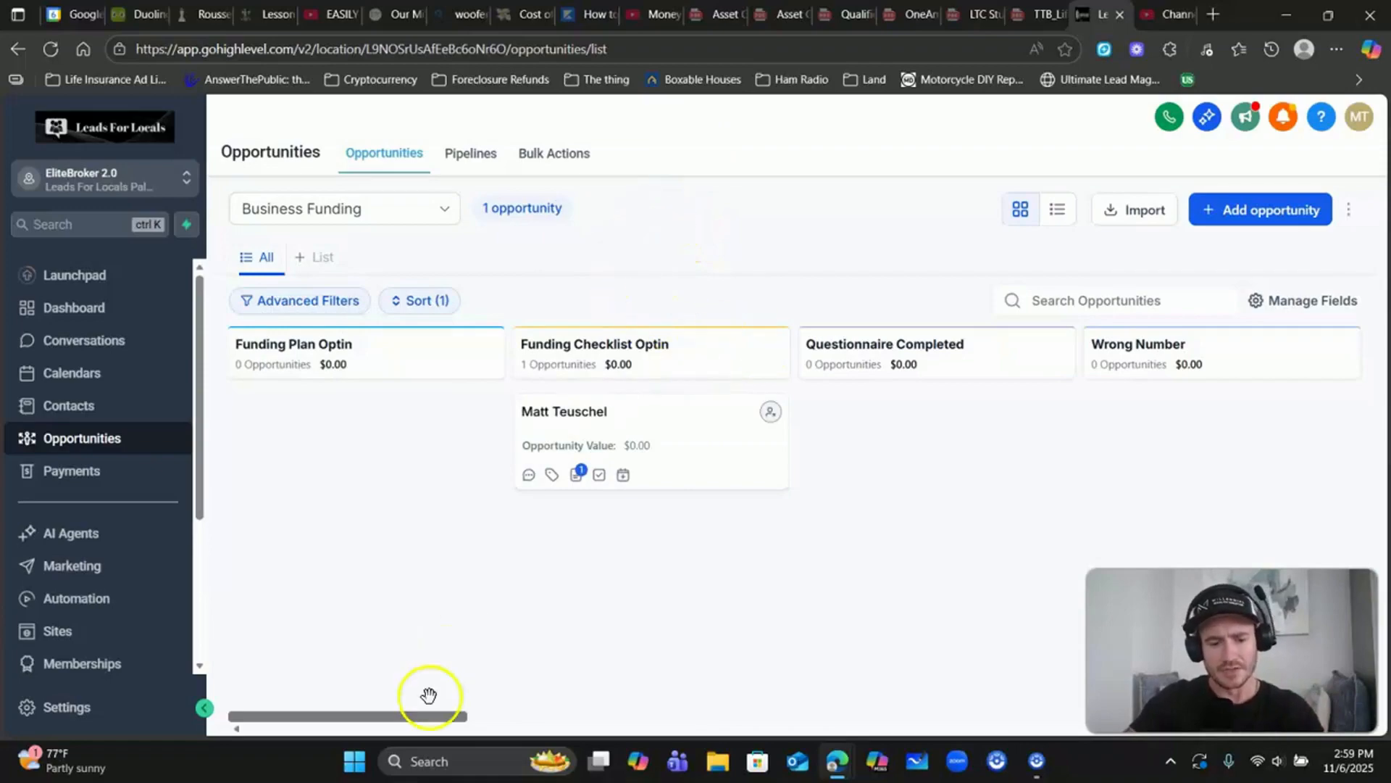
Move the opportunity card from Funding Checklist Optin to the Questionnaire Completed stage of the Business Funding pipeline
left_click_drag(430, 717, 868, 655)
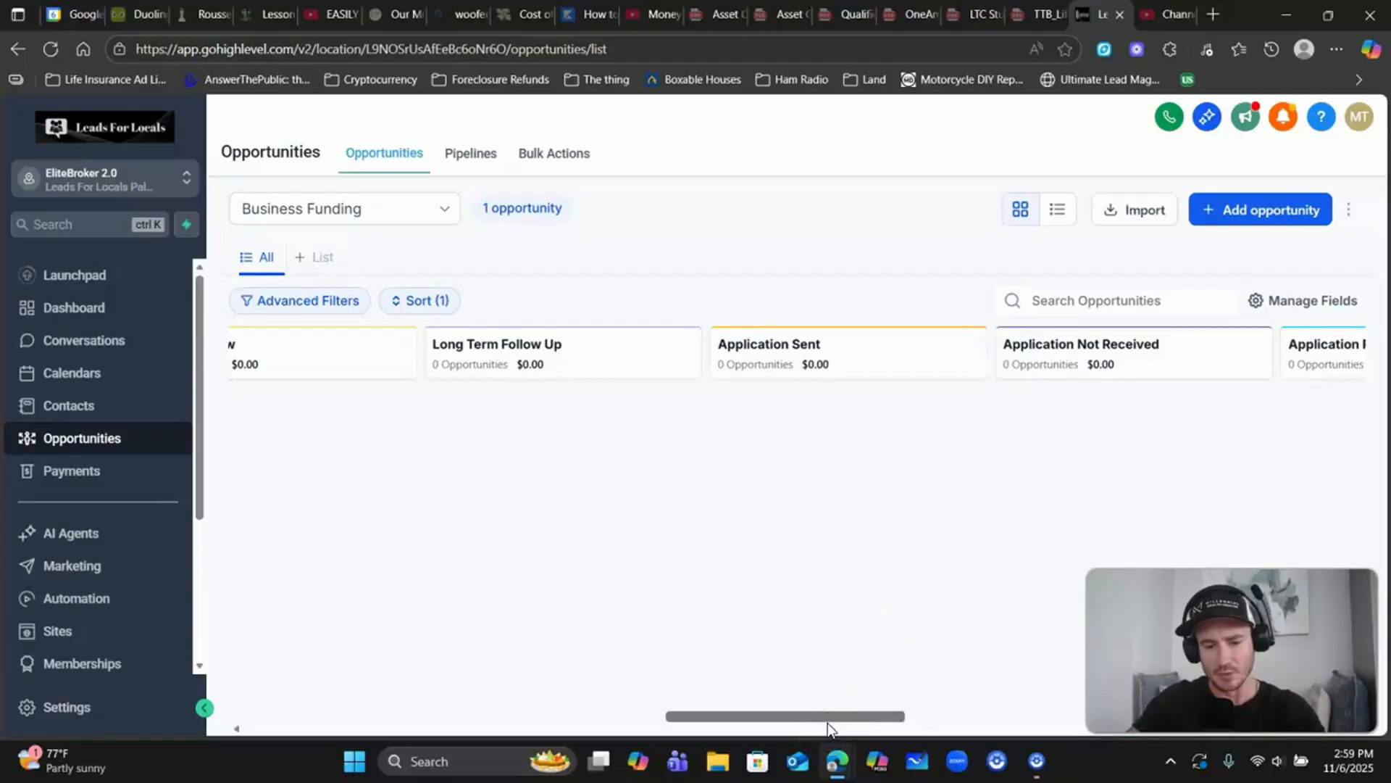
left_click_drag(827, 719, 407, 720)
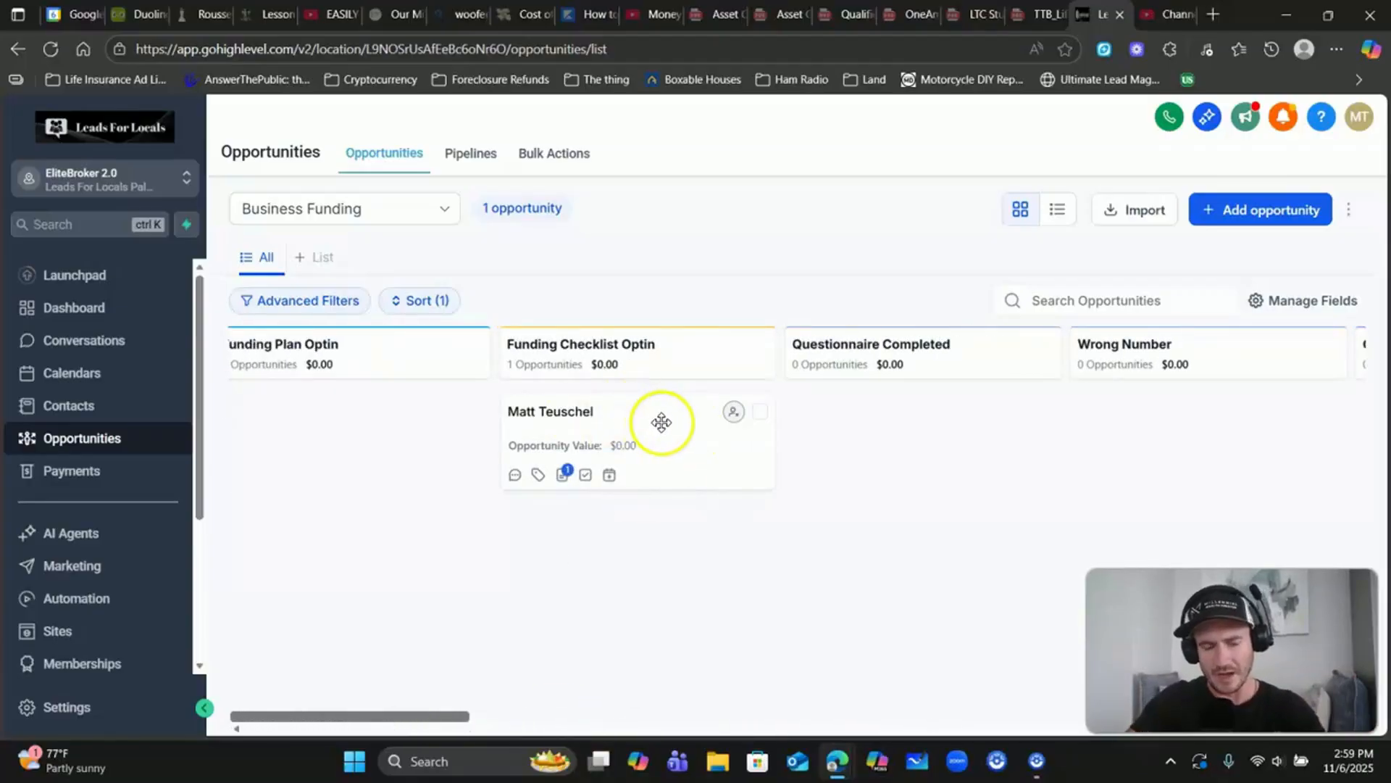
left_click_drag(660, 426, 944, 393)
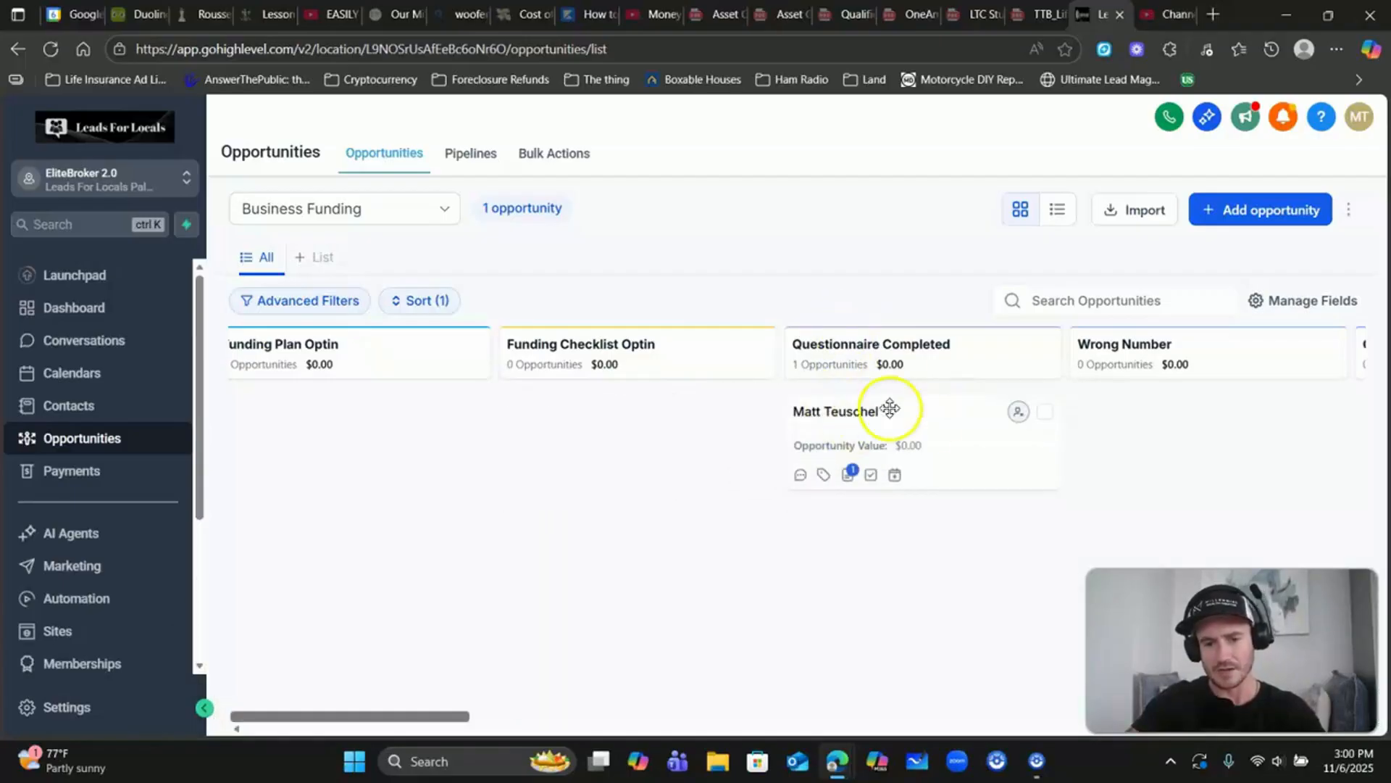
Try setting the opportunity's stage to Wrong Number in its details, check the available pipelines, and close the details
left_click(950, 418)
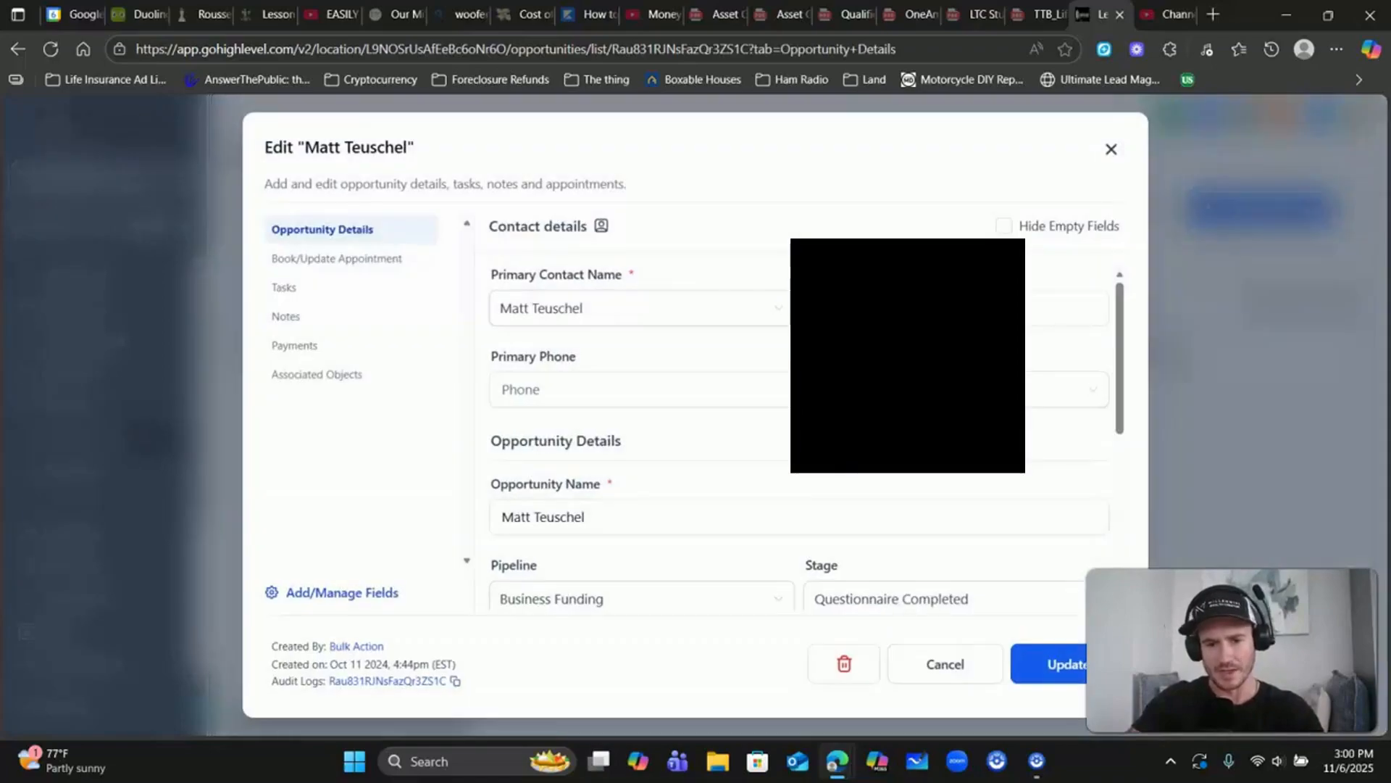
scroll(848, 355, "down", 3)
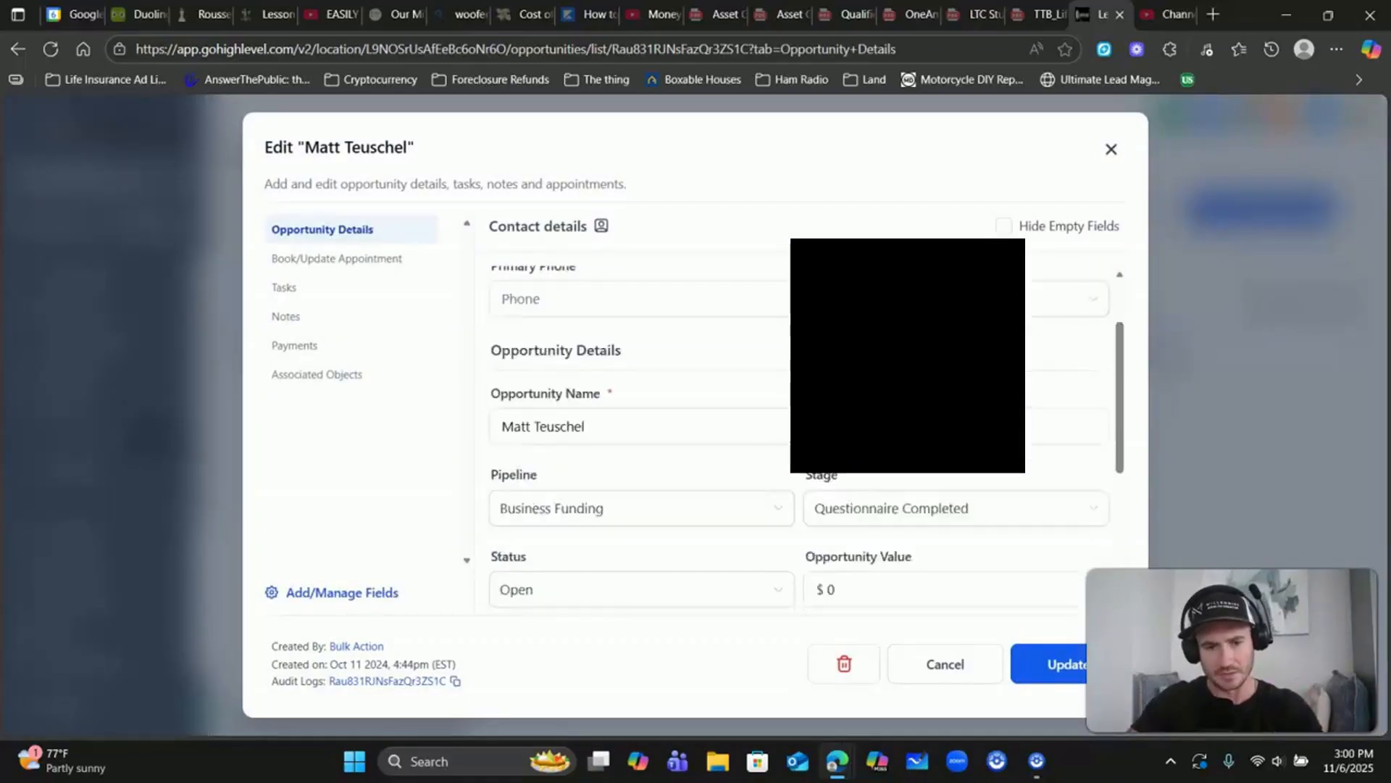
left_click(950, 420)
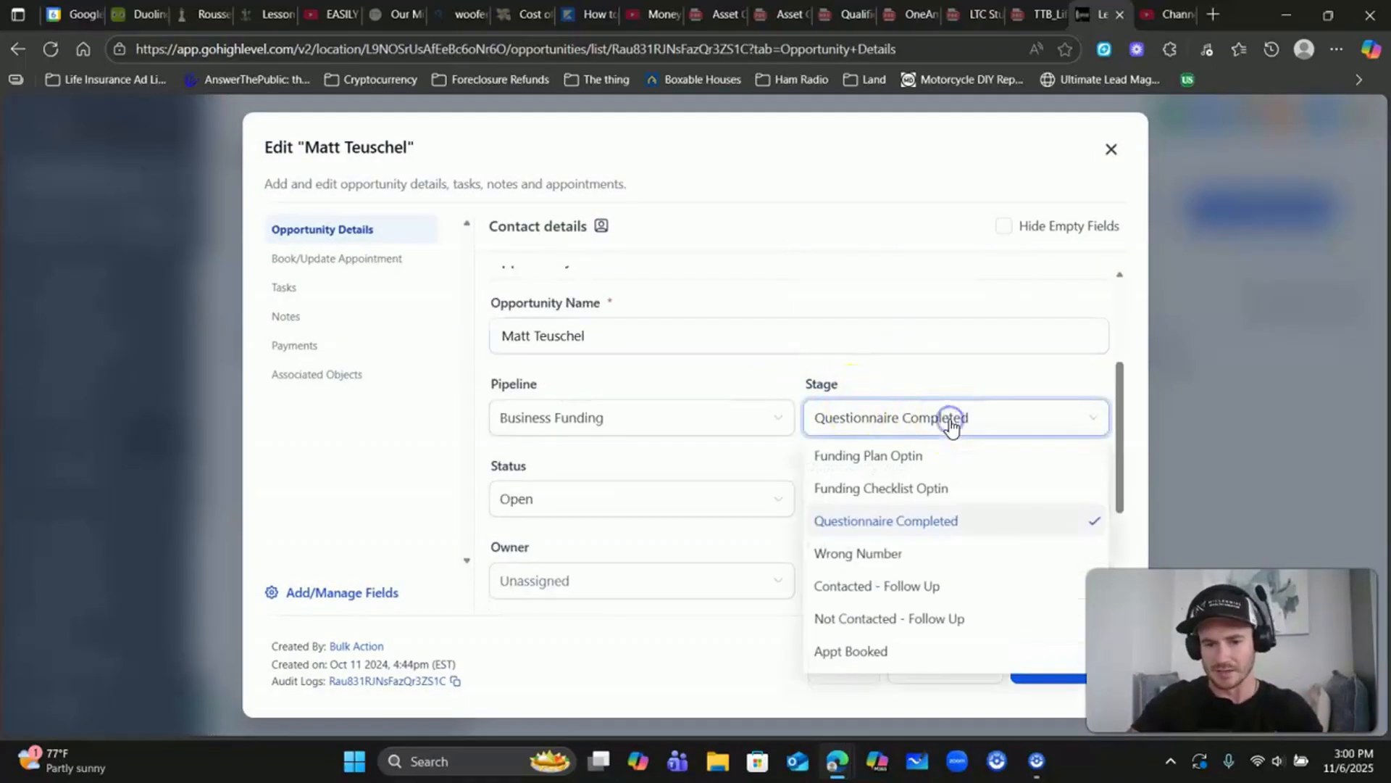
left_click(875, 555)
left_click(725, 432)
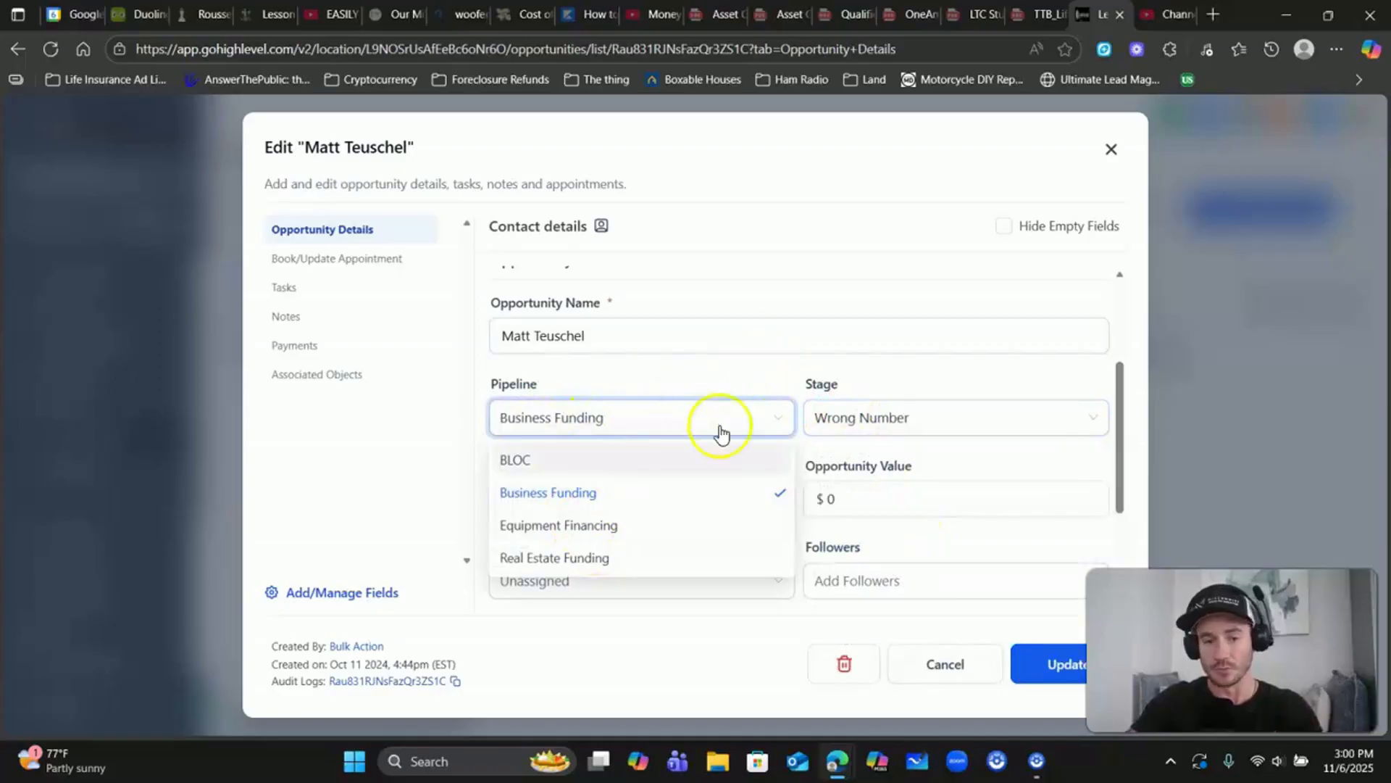
left_click(748, 420)
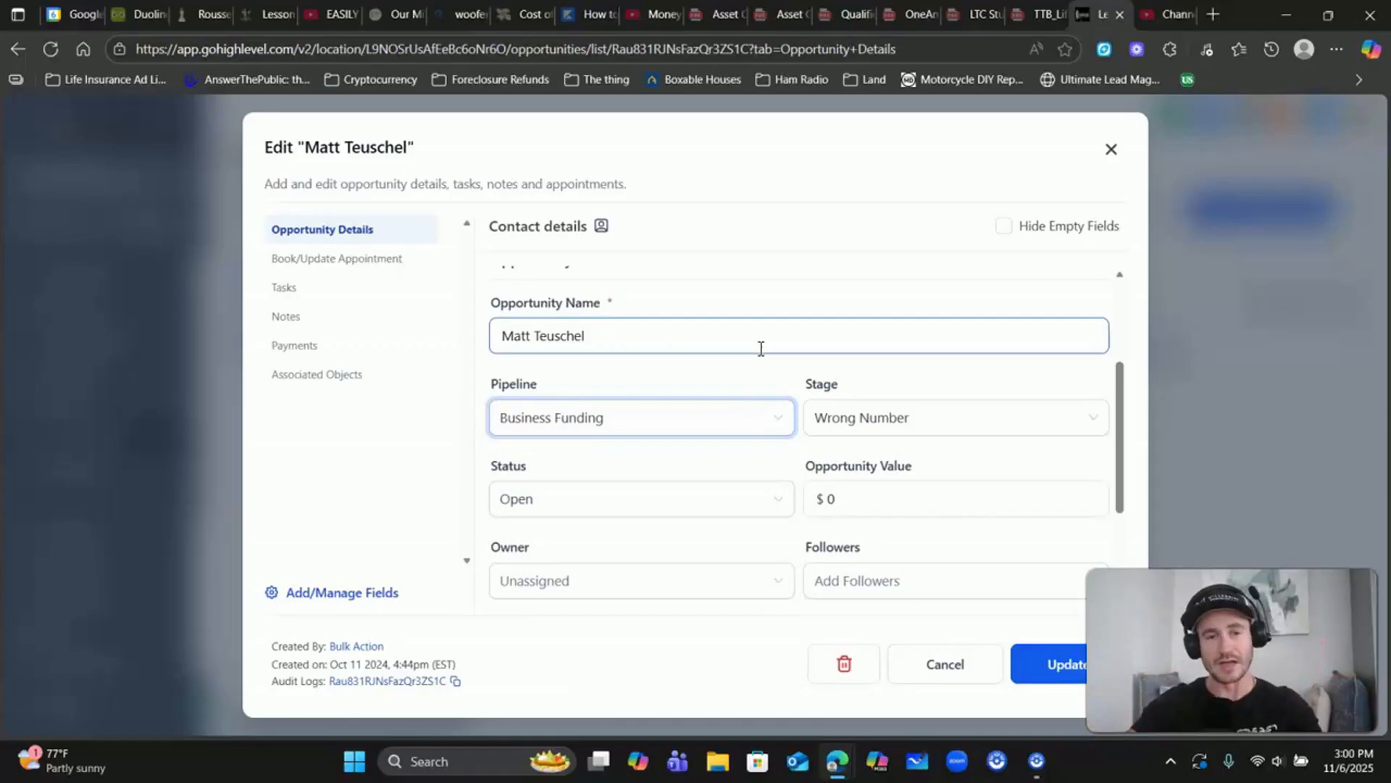
left_click(1051, 665)
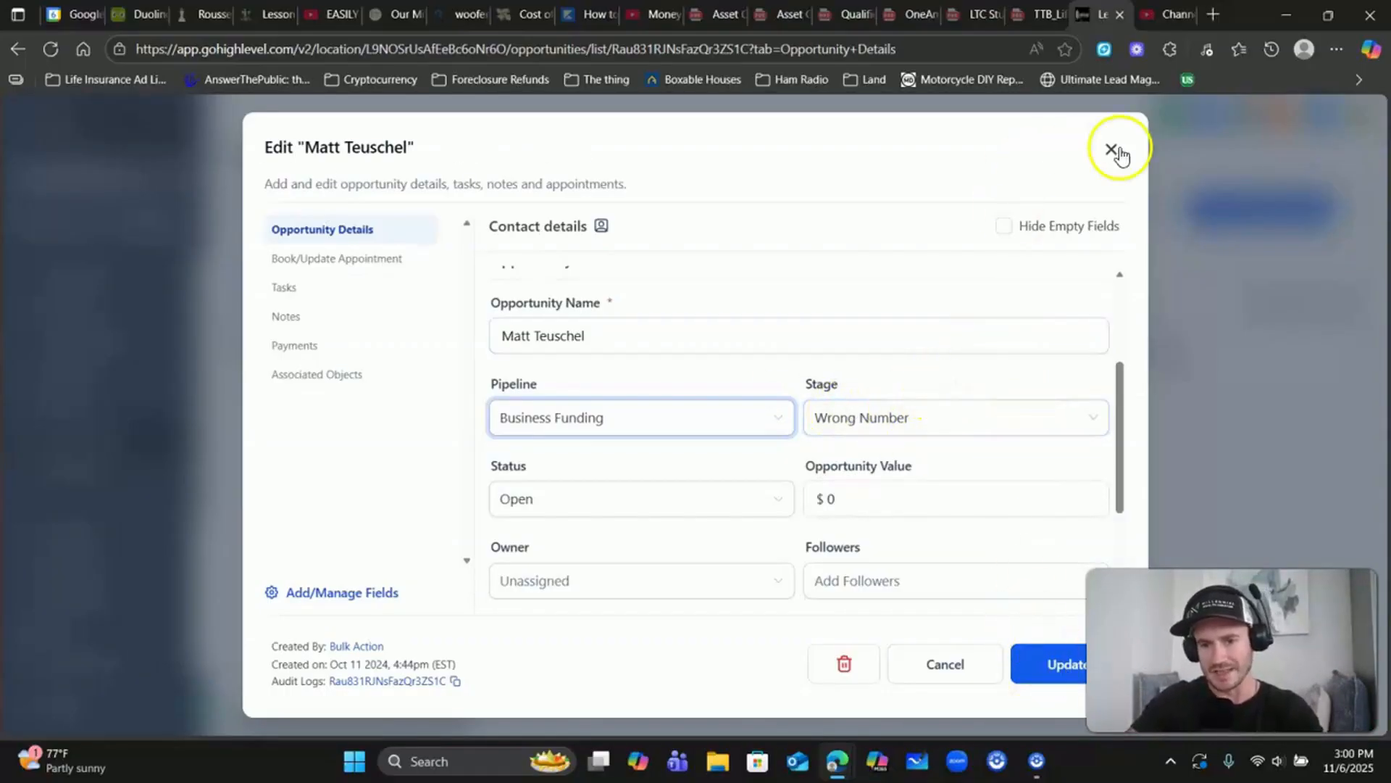
left_click(1109, 152)
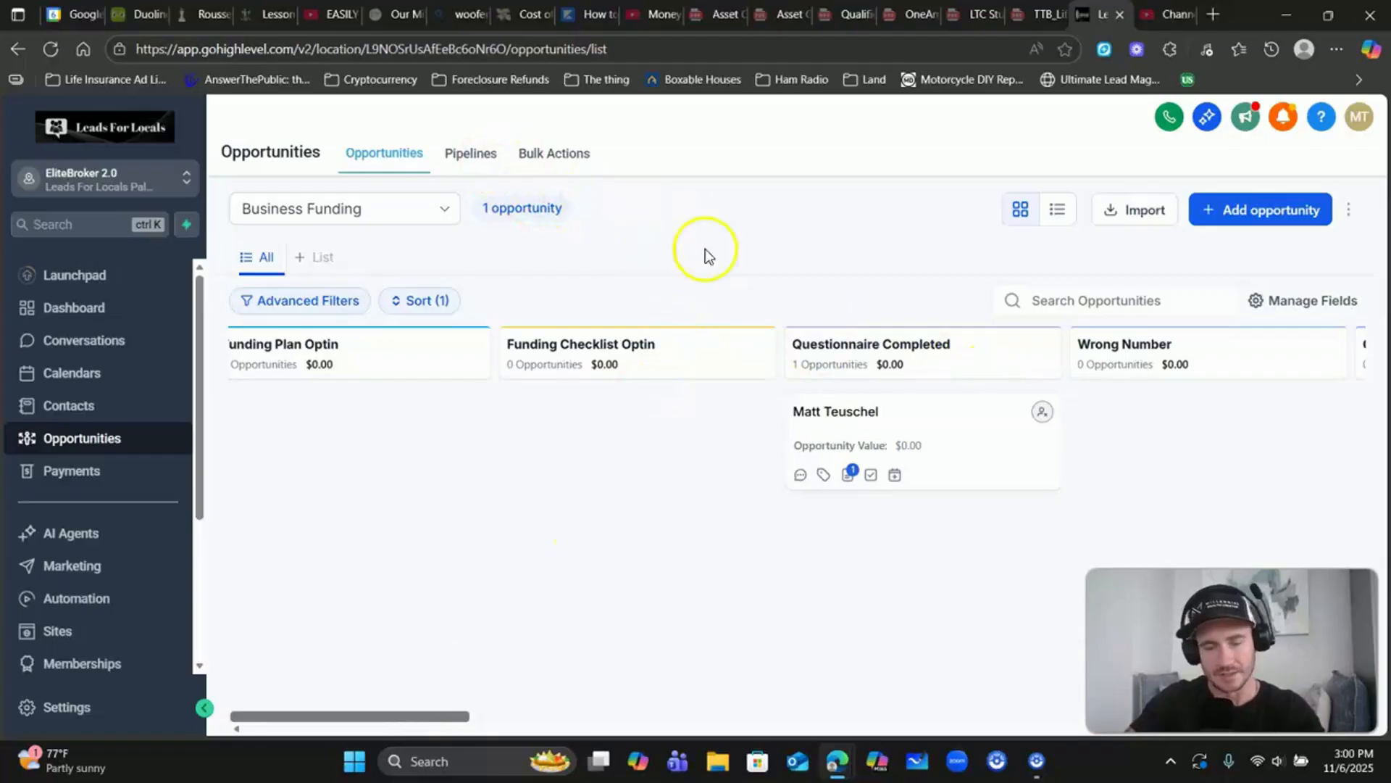
View the list of pipelines and the form for creating a new one, closing the form without creating anything
left_click(473, 155)
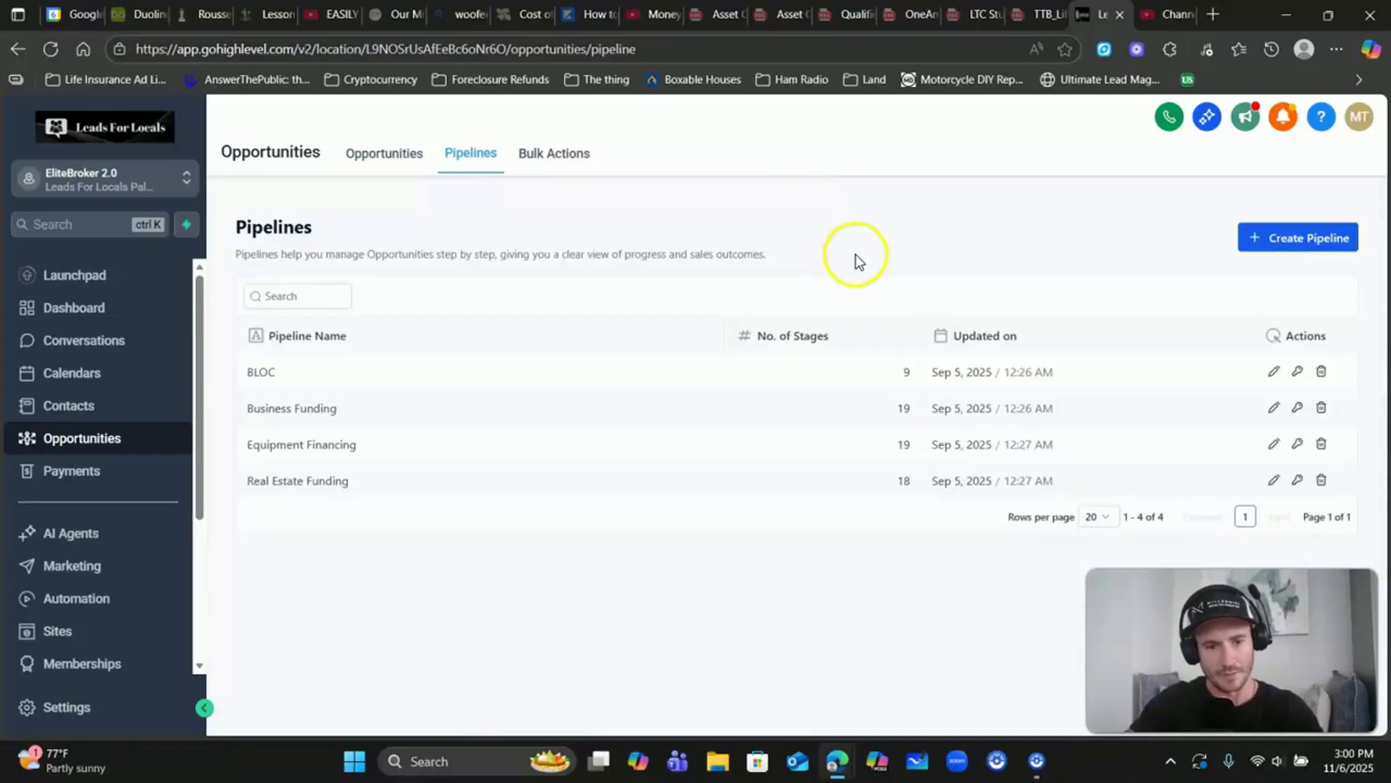
left_click(1302, 238)
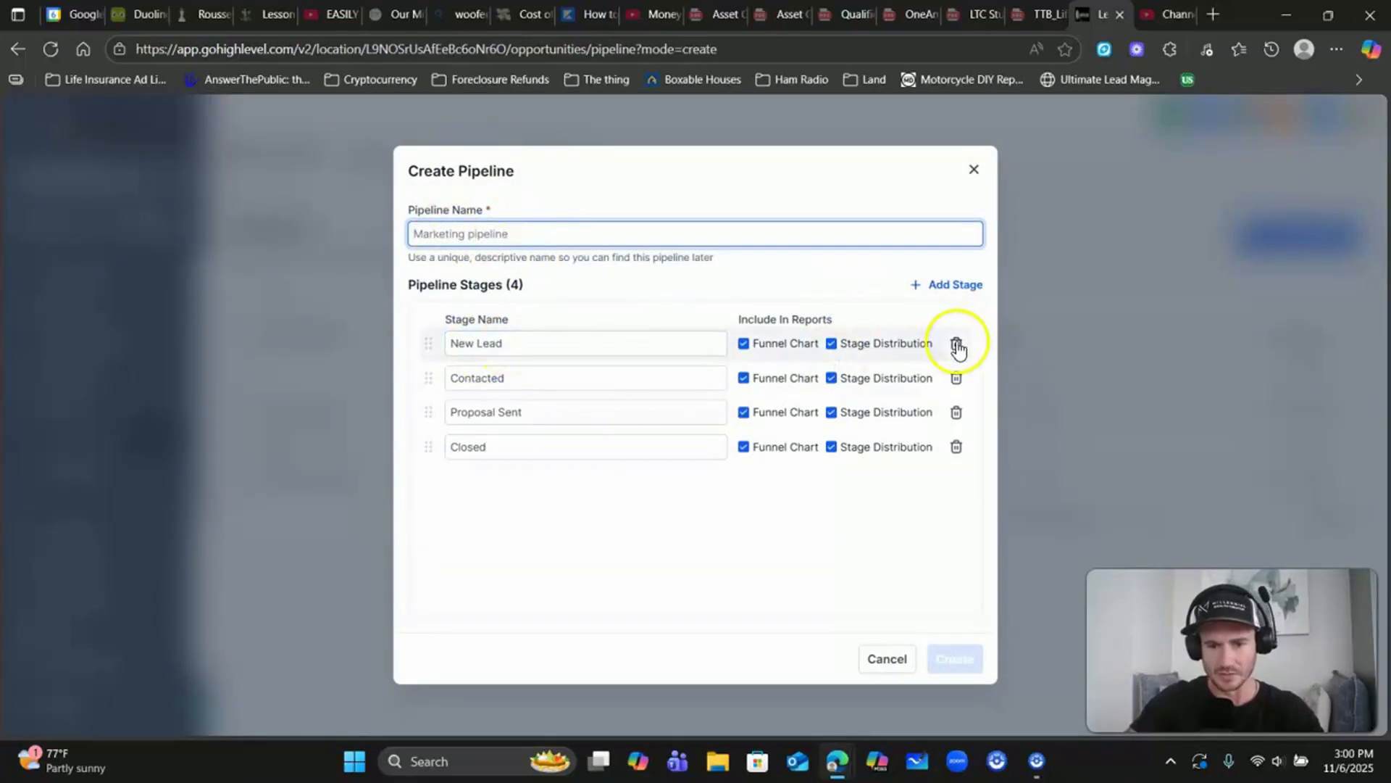
left_click(974, 169)
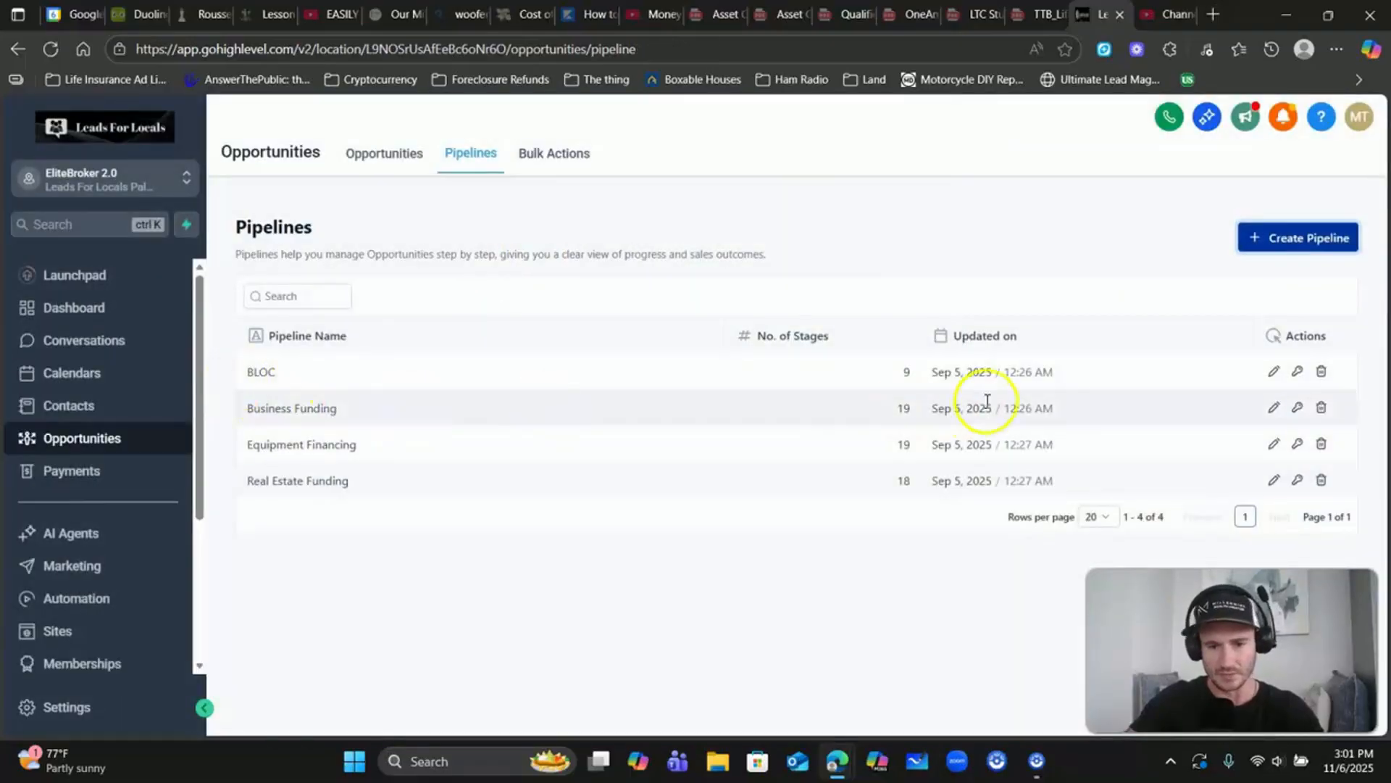
Try moving the Application Received stage and adding a stage named zfzdfzf in the Business Funding pipeline, discarding the changes
left_click(1274, 408)
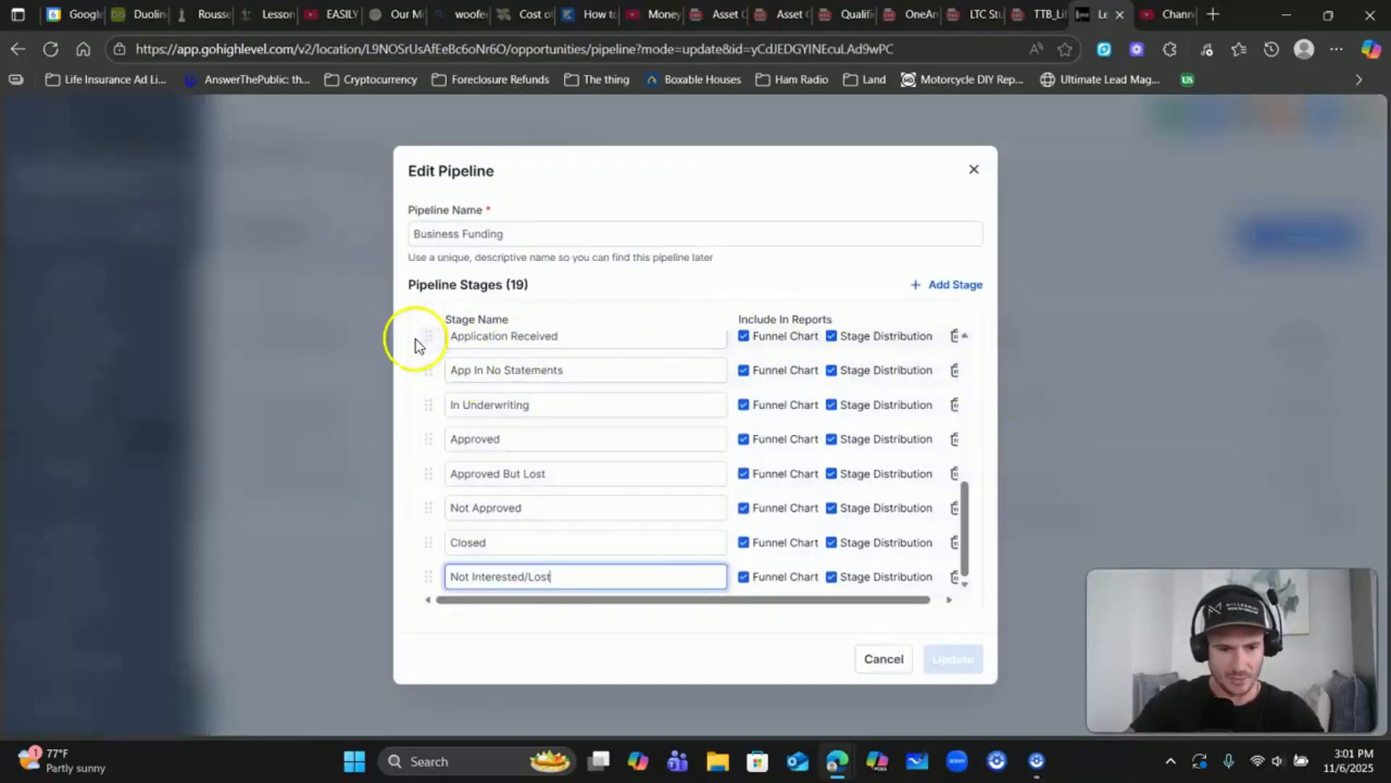
left_click_drag(428, 333, 497, 363)
scroll(525, 373, "down", 1)
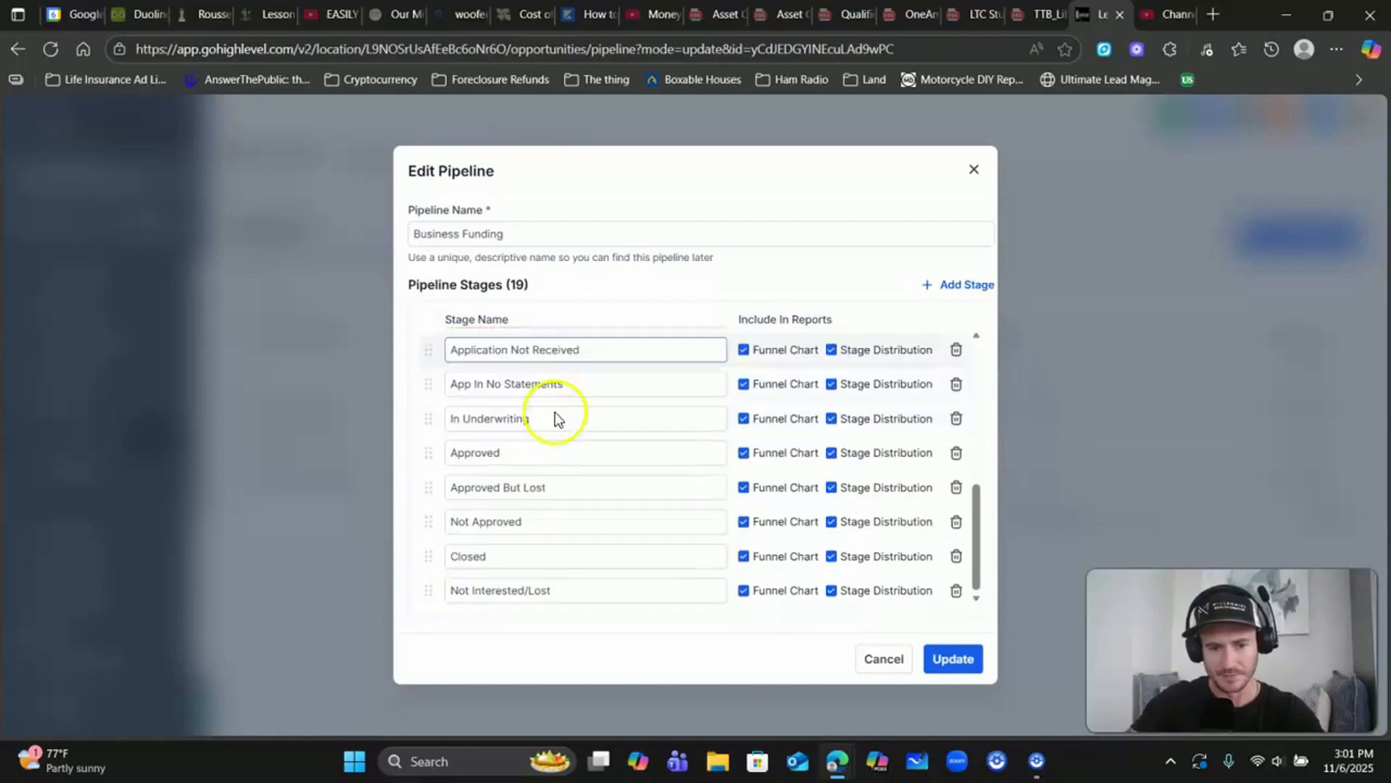
left_click(969, 285)
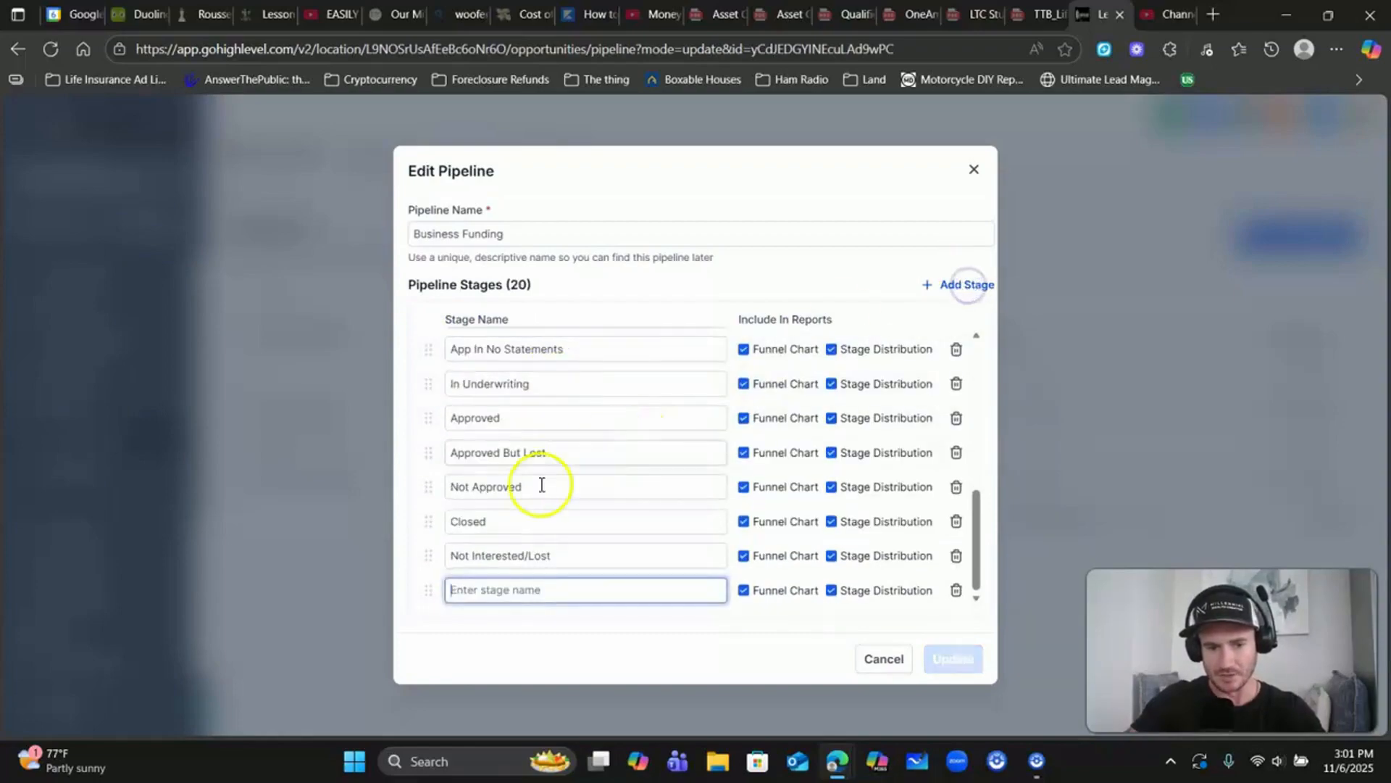
left_click(484, 590)
type("zfzdfzf")
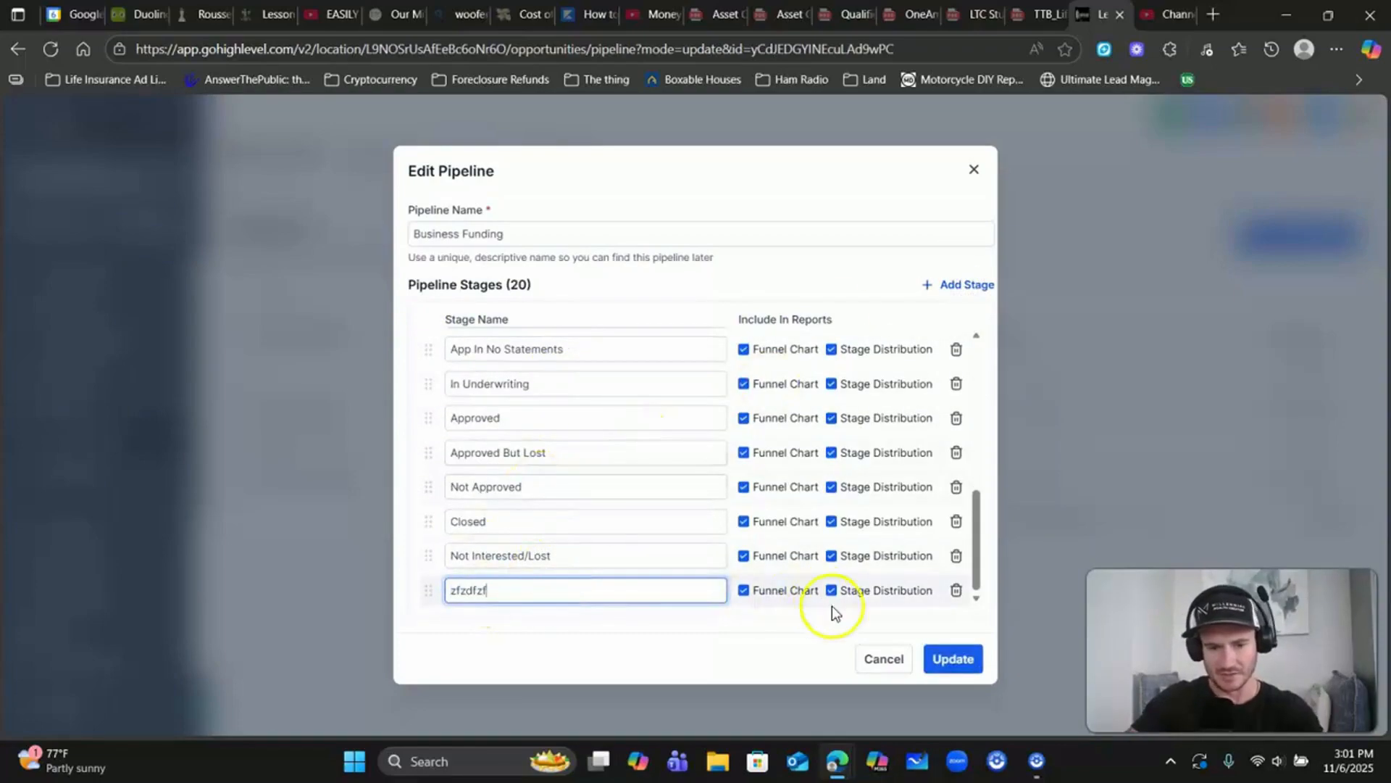
left_click(892, 661)
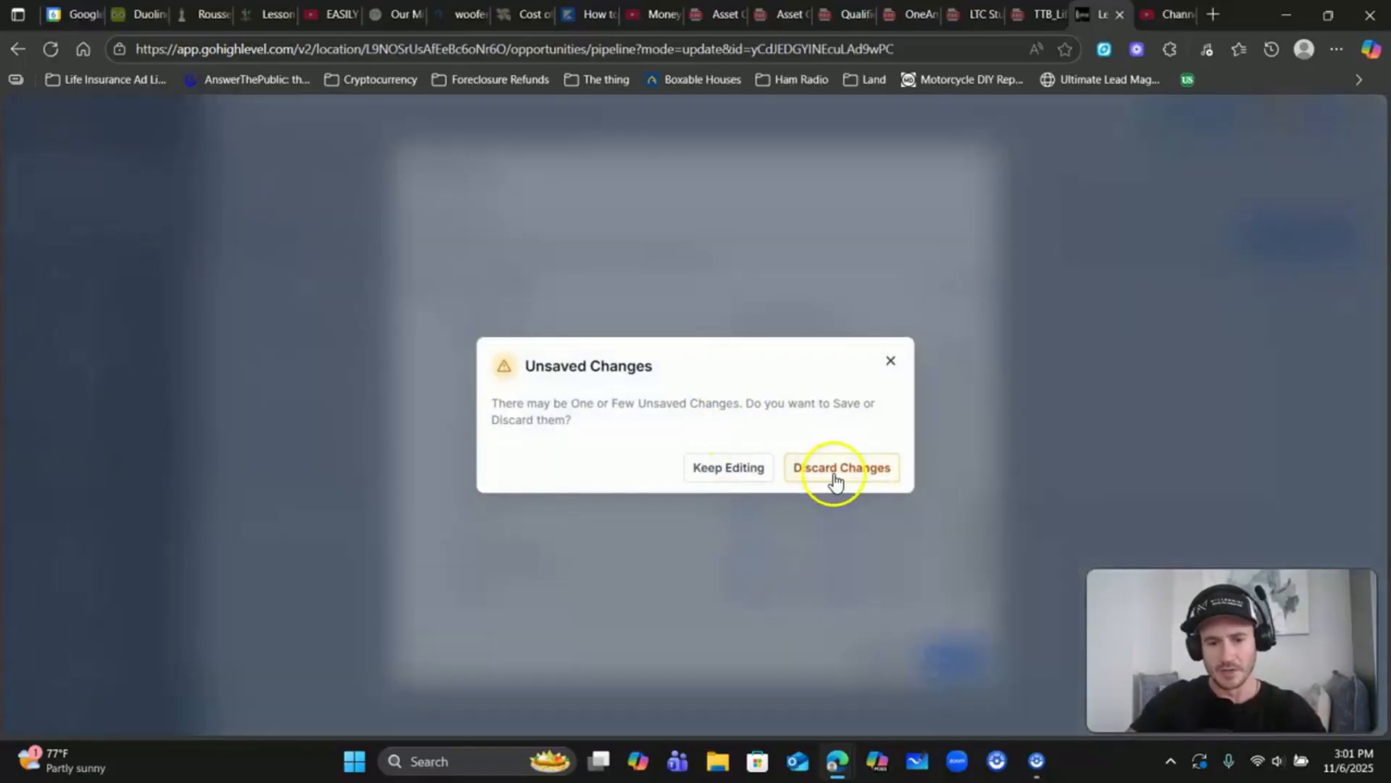
left_click(834, 472)
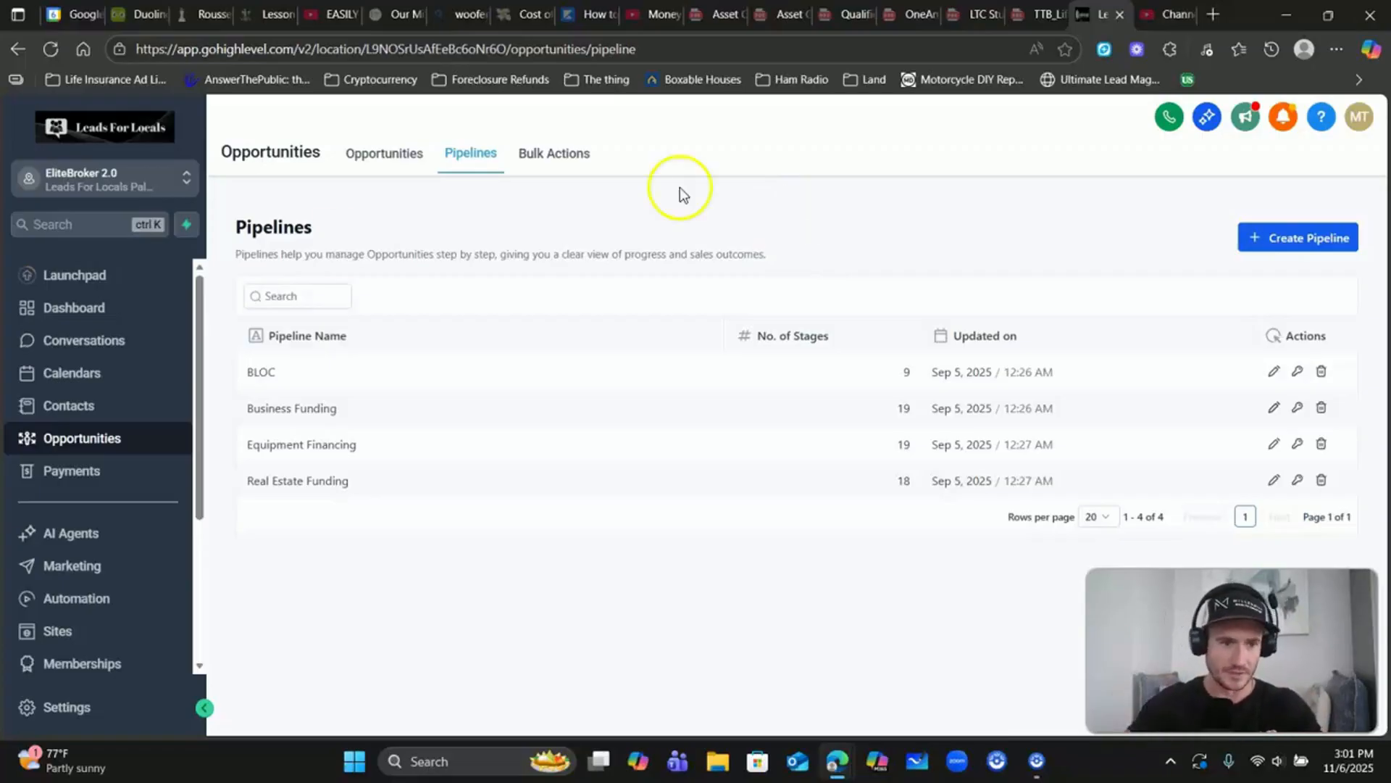
Return to the Business Funding opportunities board and examine the card's position among the pipeline stages
left_click(389, 161)
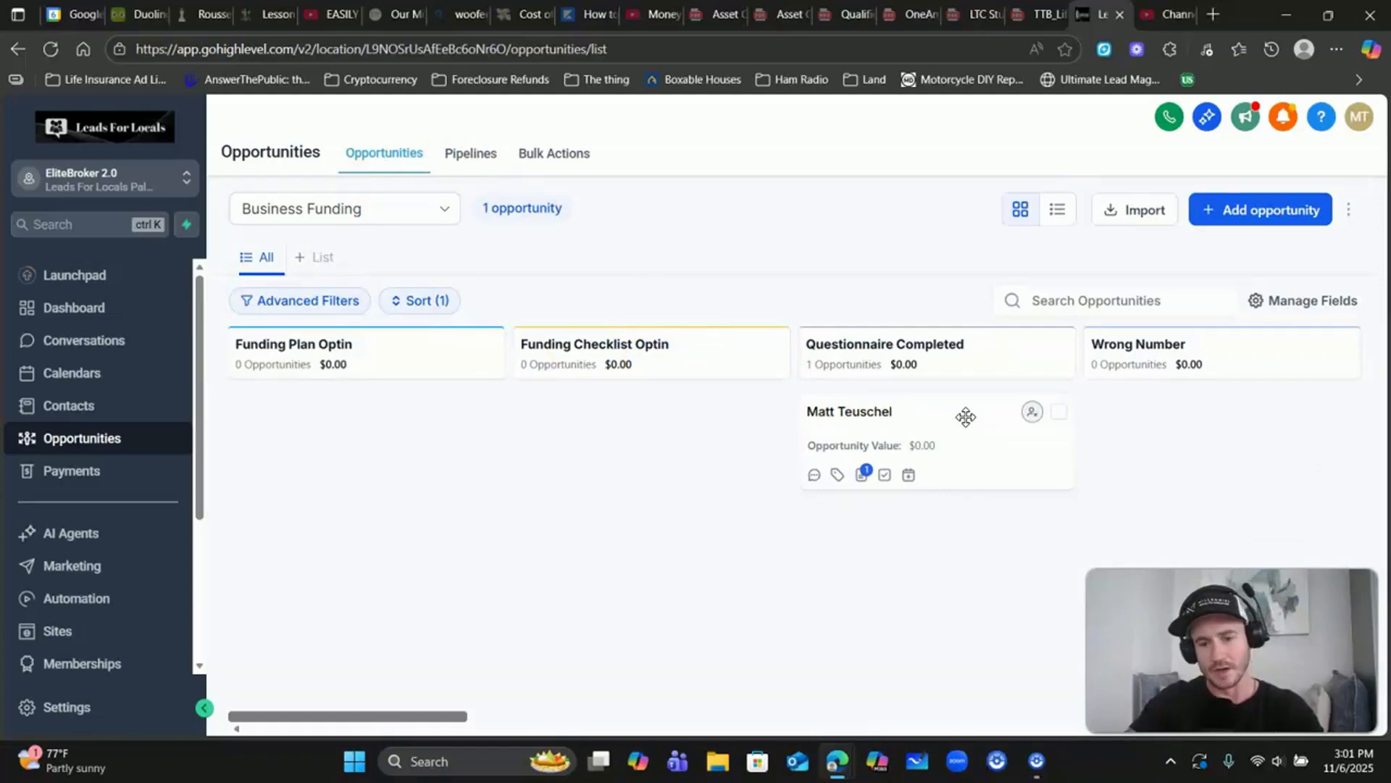
left_click_drag(966, 417, 1164, 346)
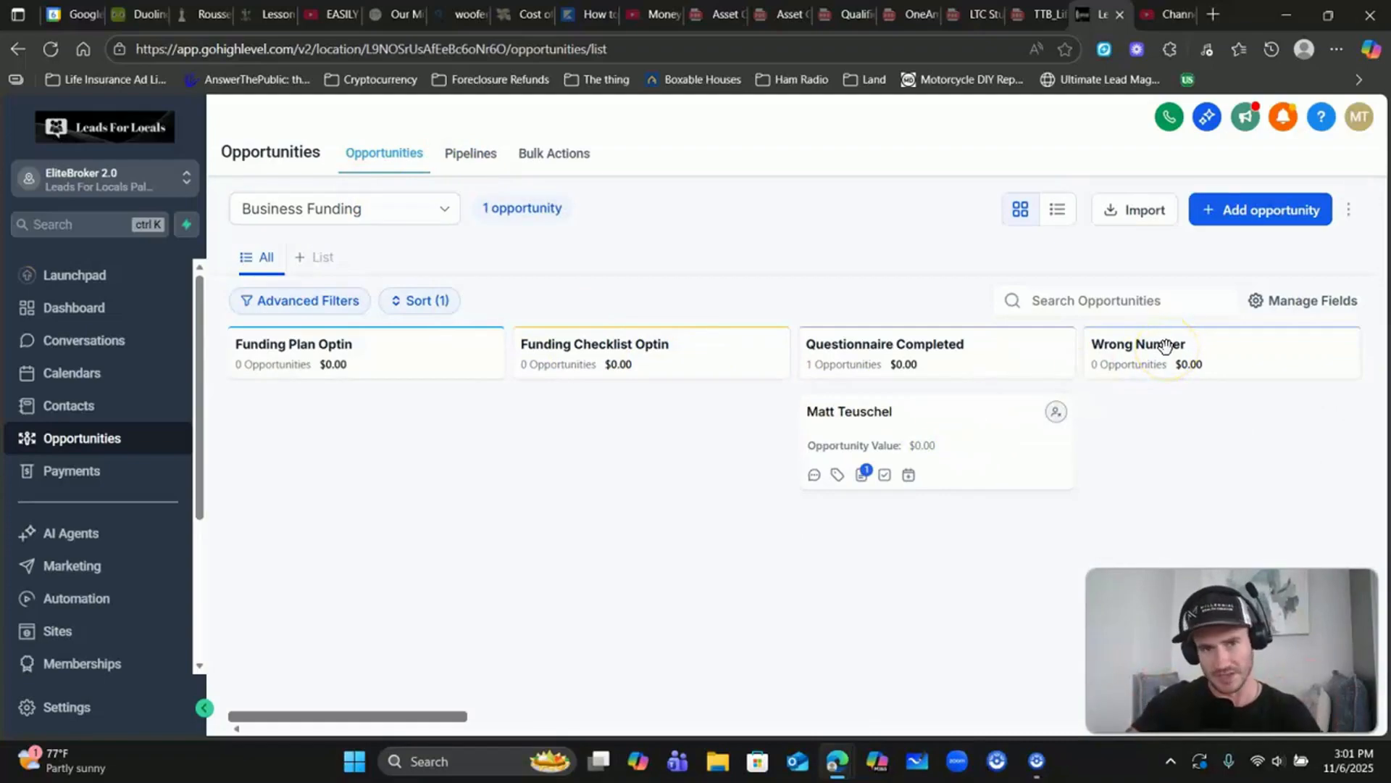
left_click(1178, 414)
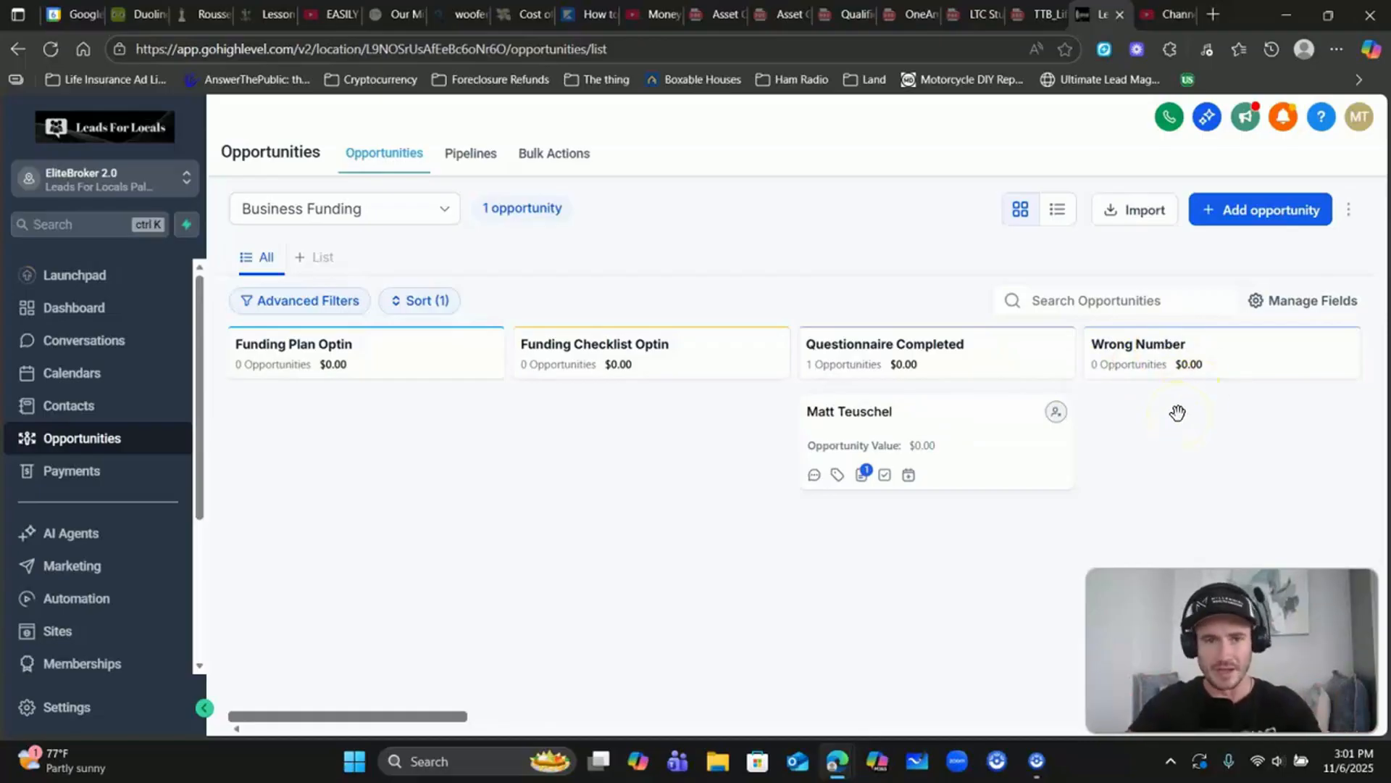
left_click(1181, 406)
left_click(1015, 466)
left_click(1157, 395)
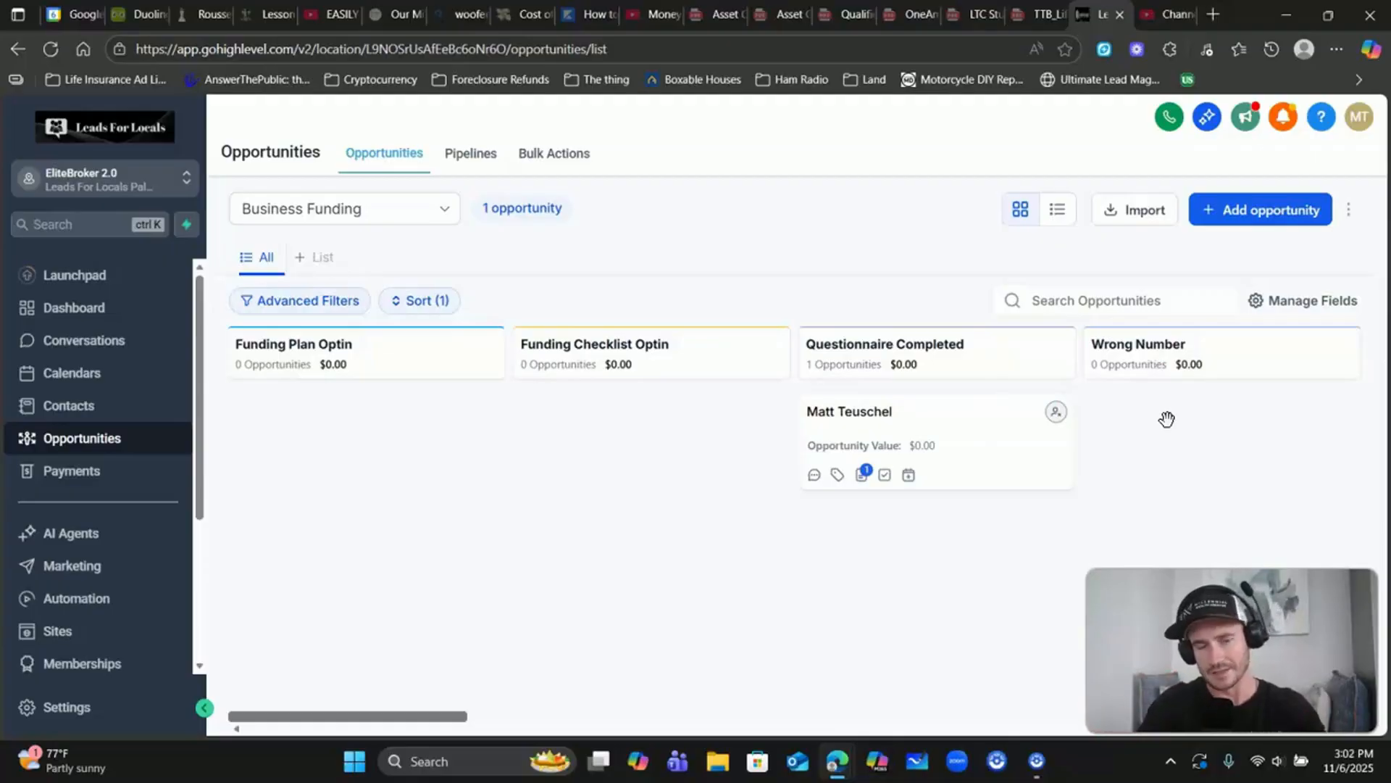
left_click(1001, 414)
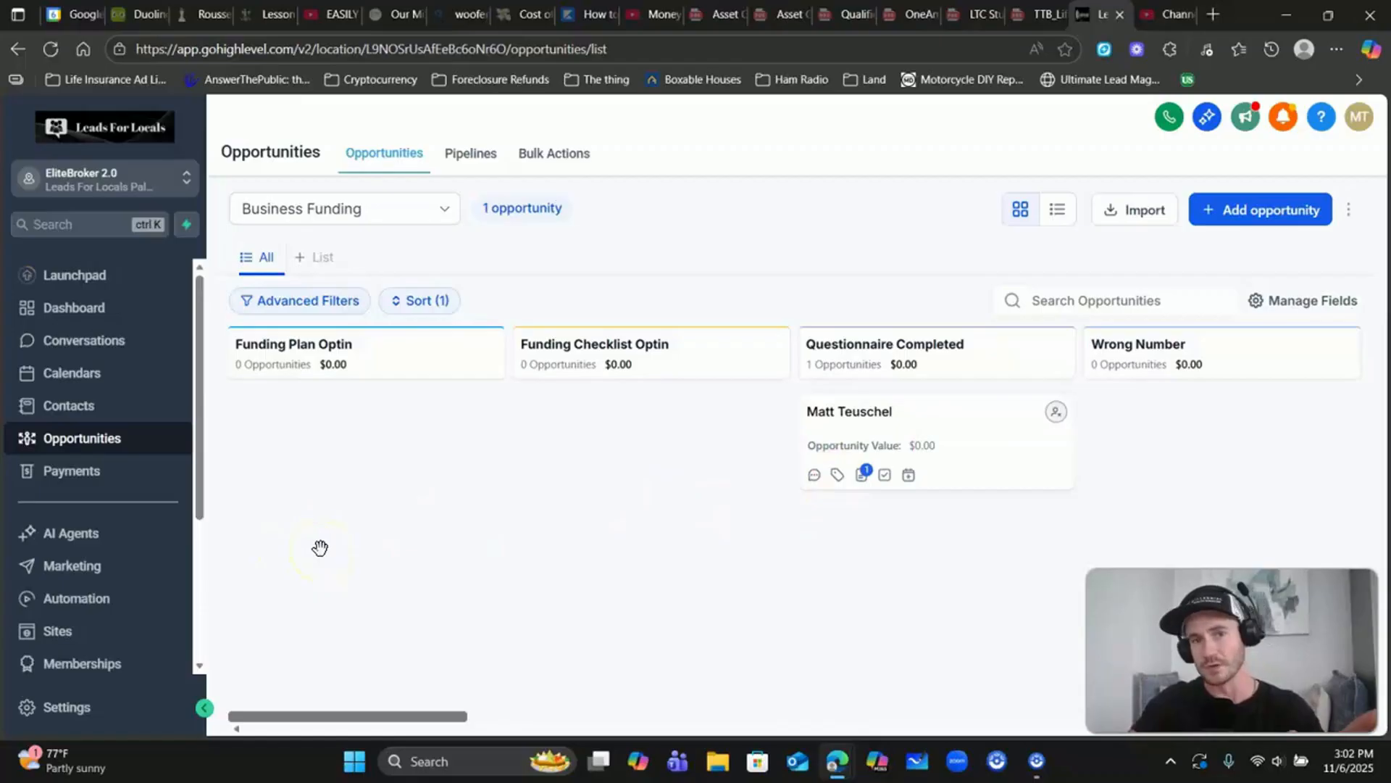
left_click_drag(968, 418, 849, 416)
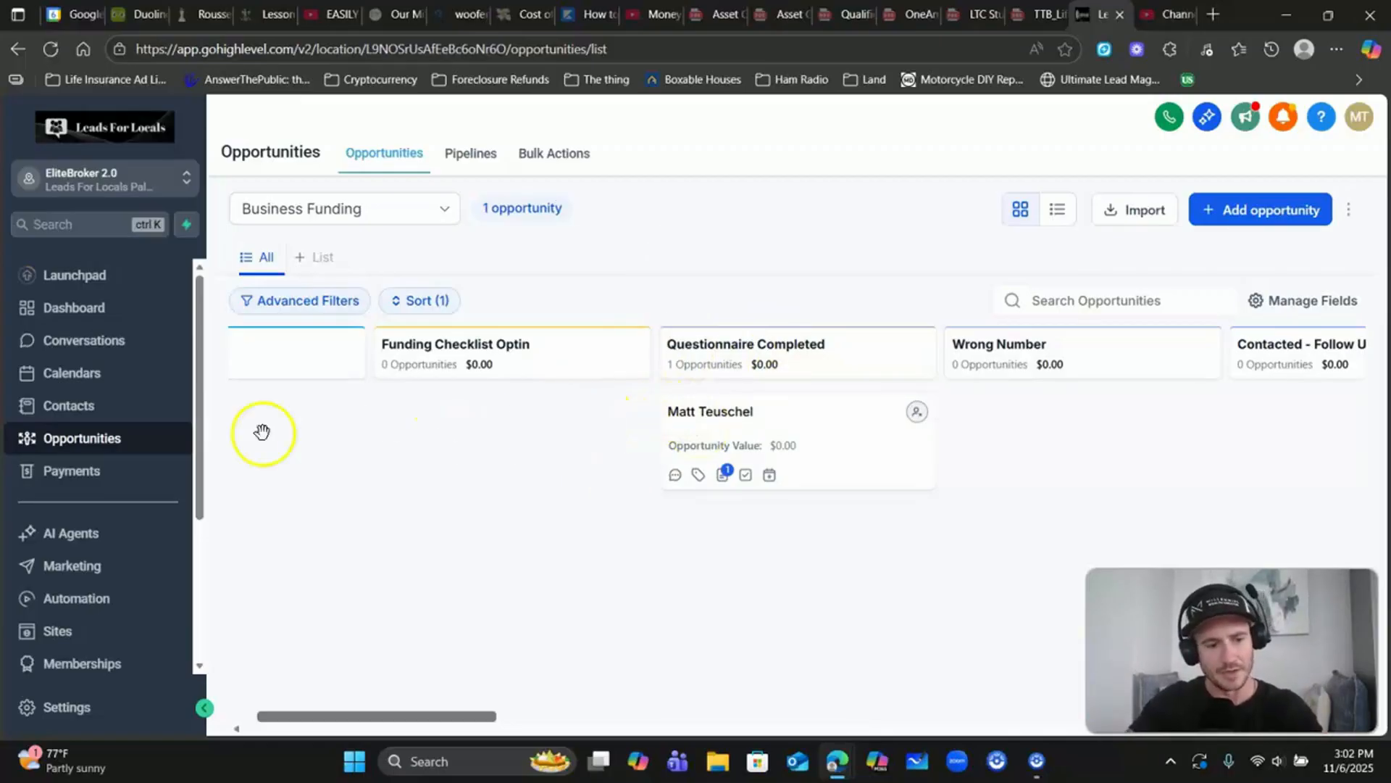
Filter the contacts to those whose tag is app in no statements
left_click(84, 414)
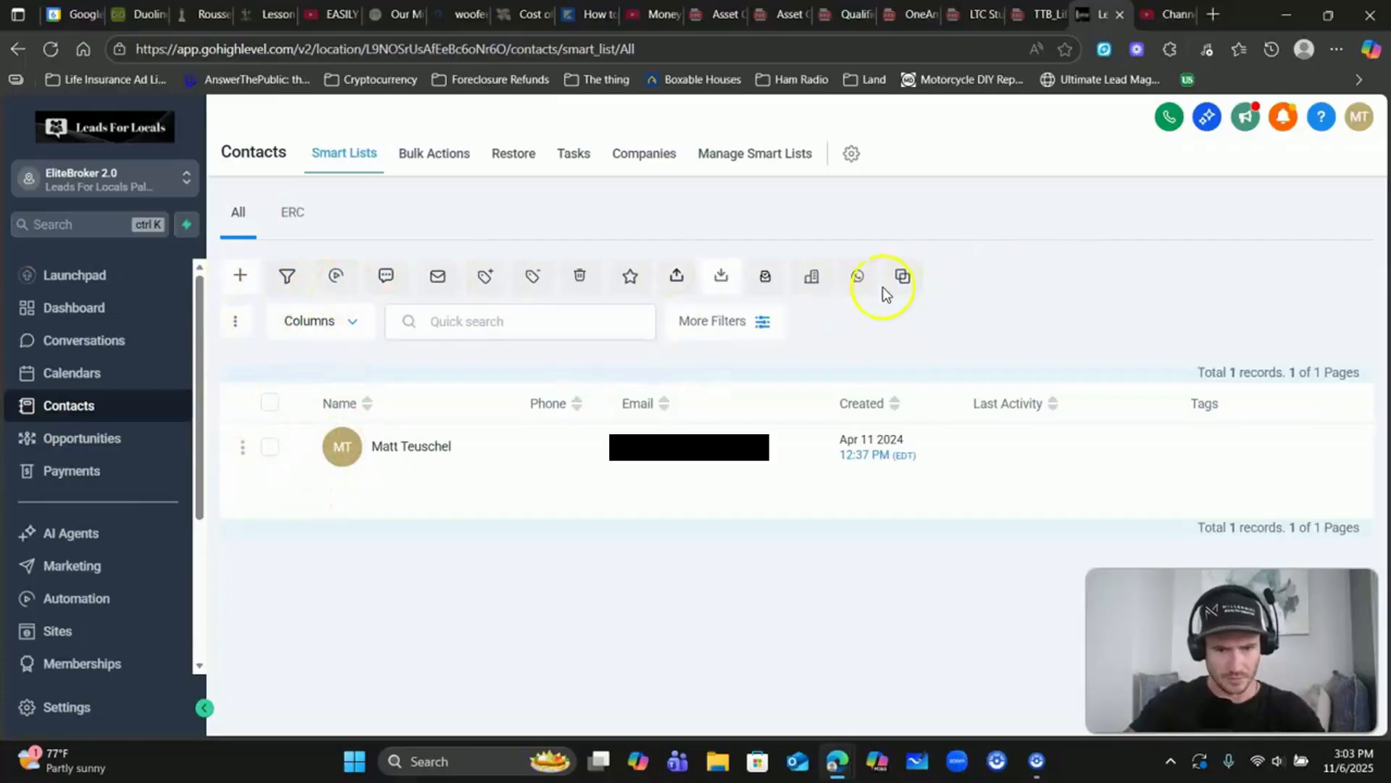
left_click(727, 324)
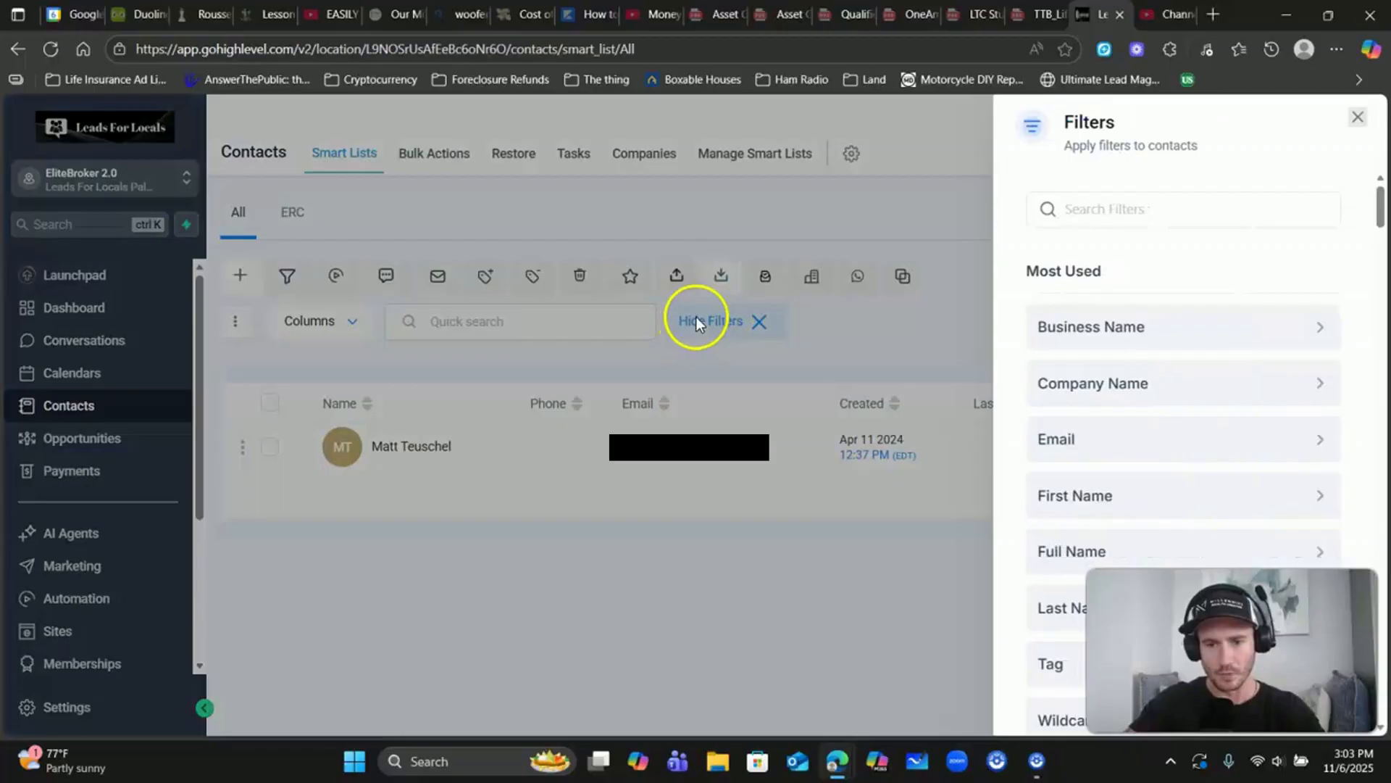
left_click(1115, 208)
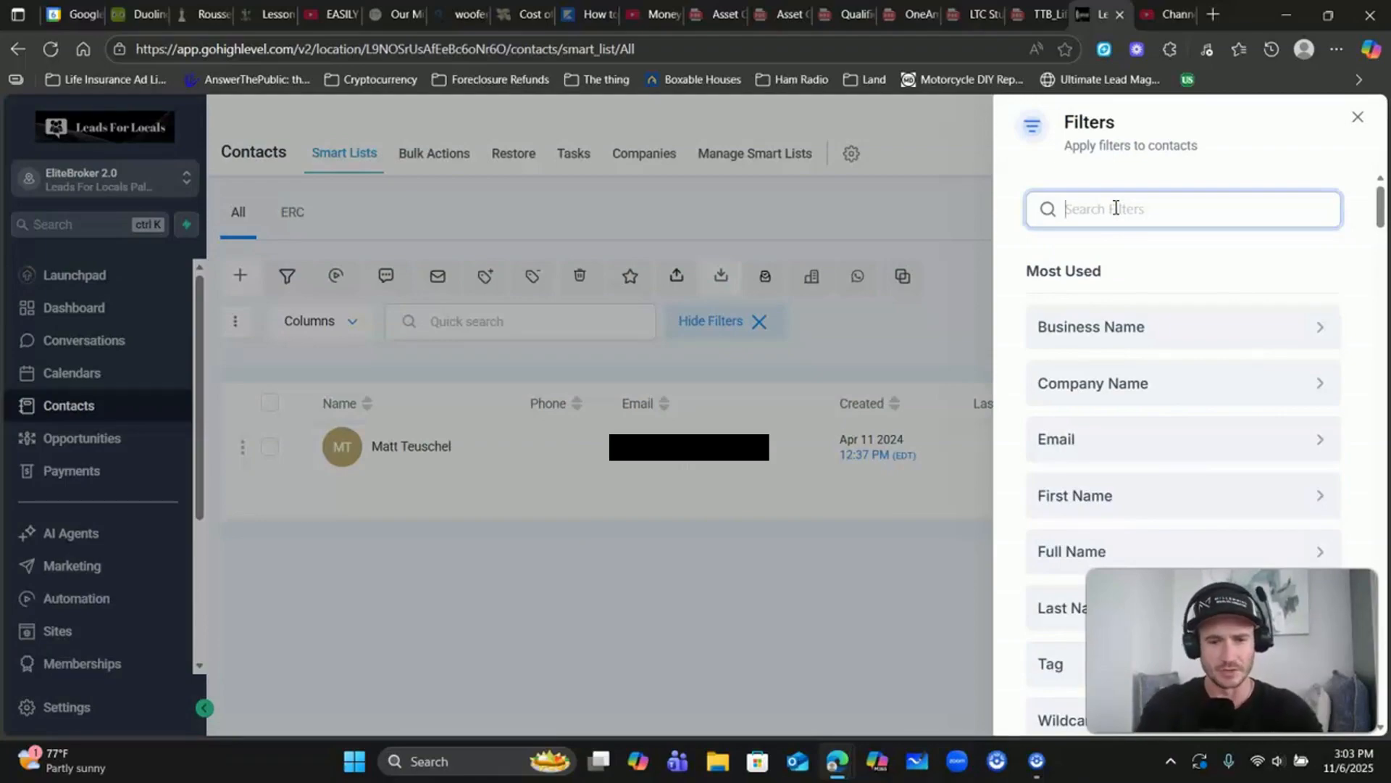
type("tag")
left_click(1078, 335)
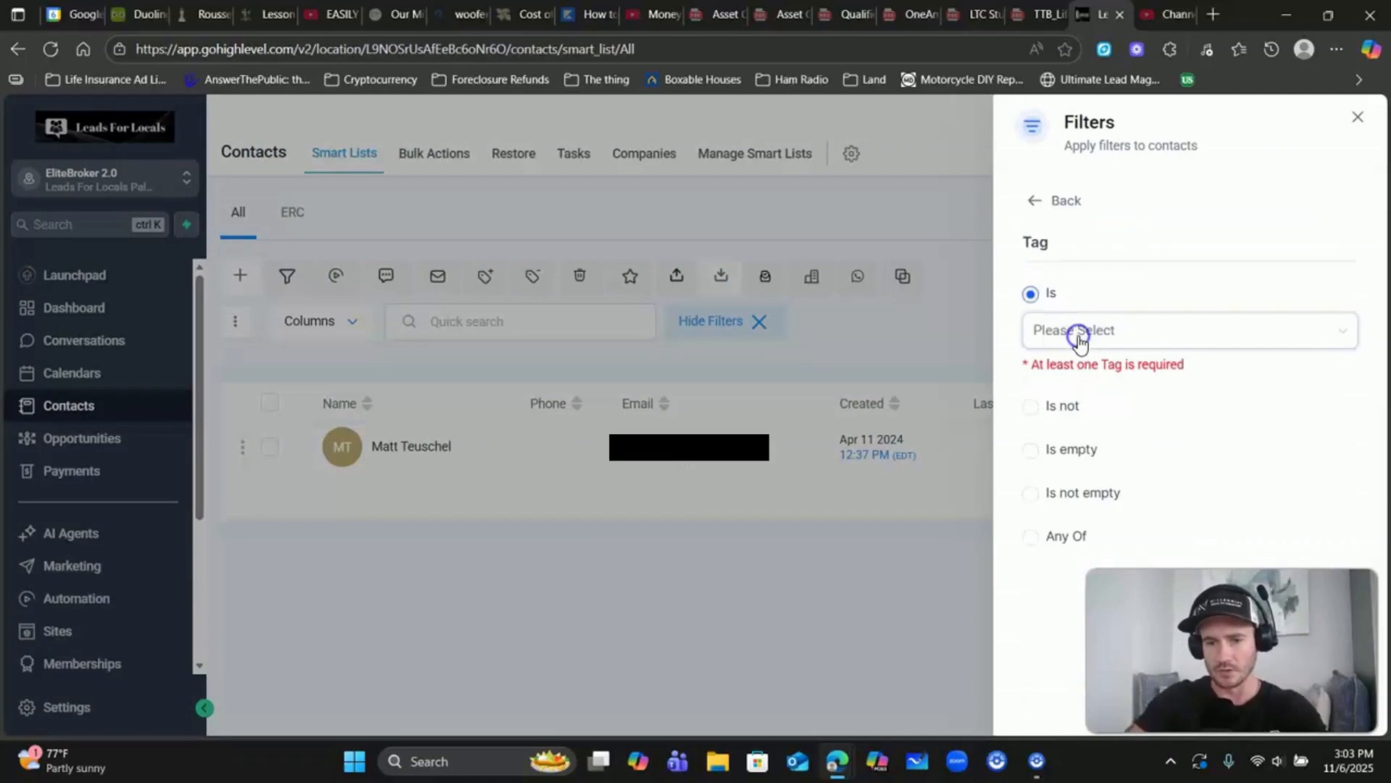
left_click(1116, 329)
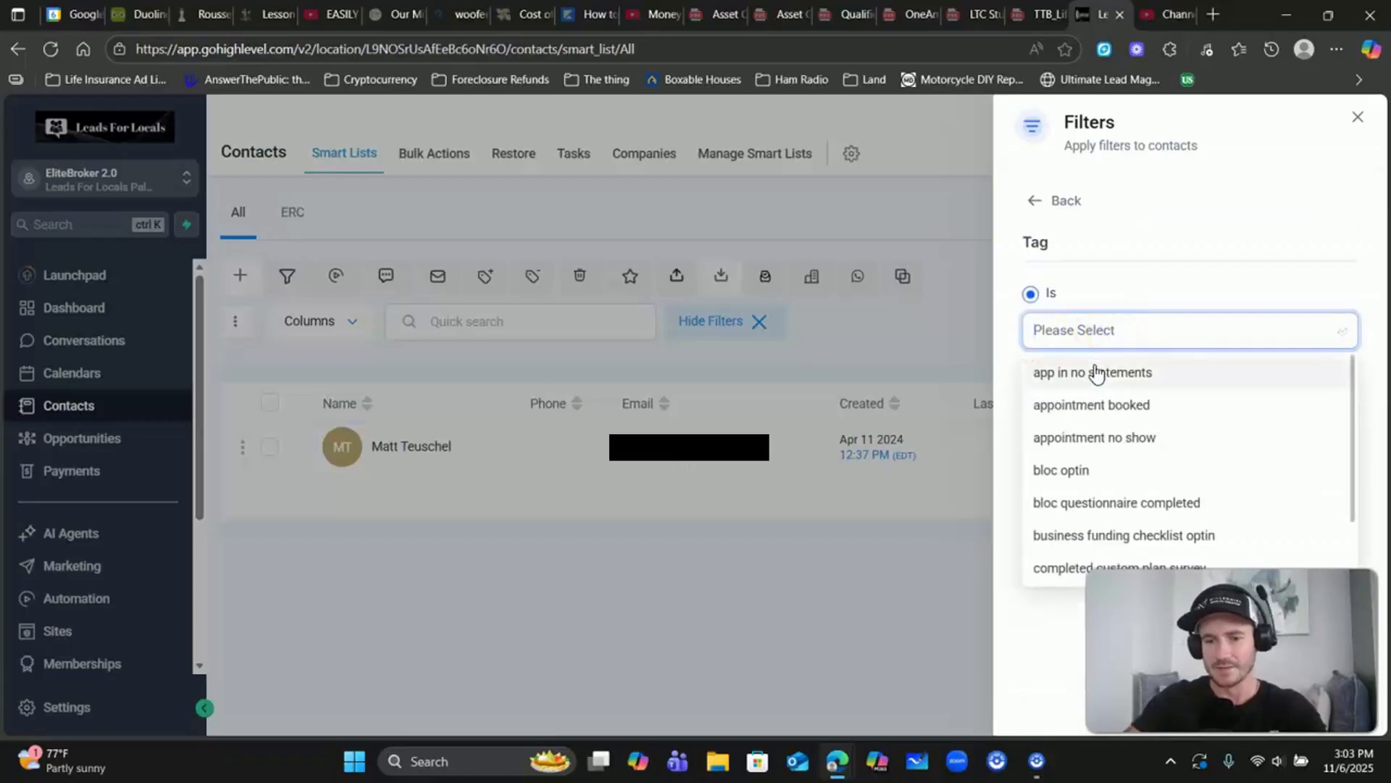
left_click(1095, 373)
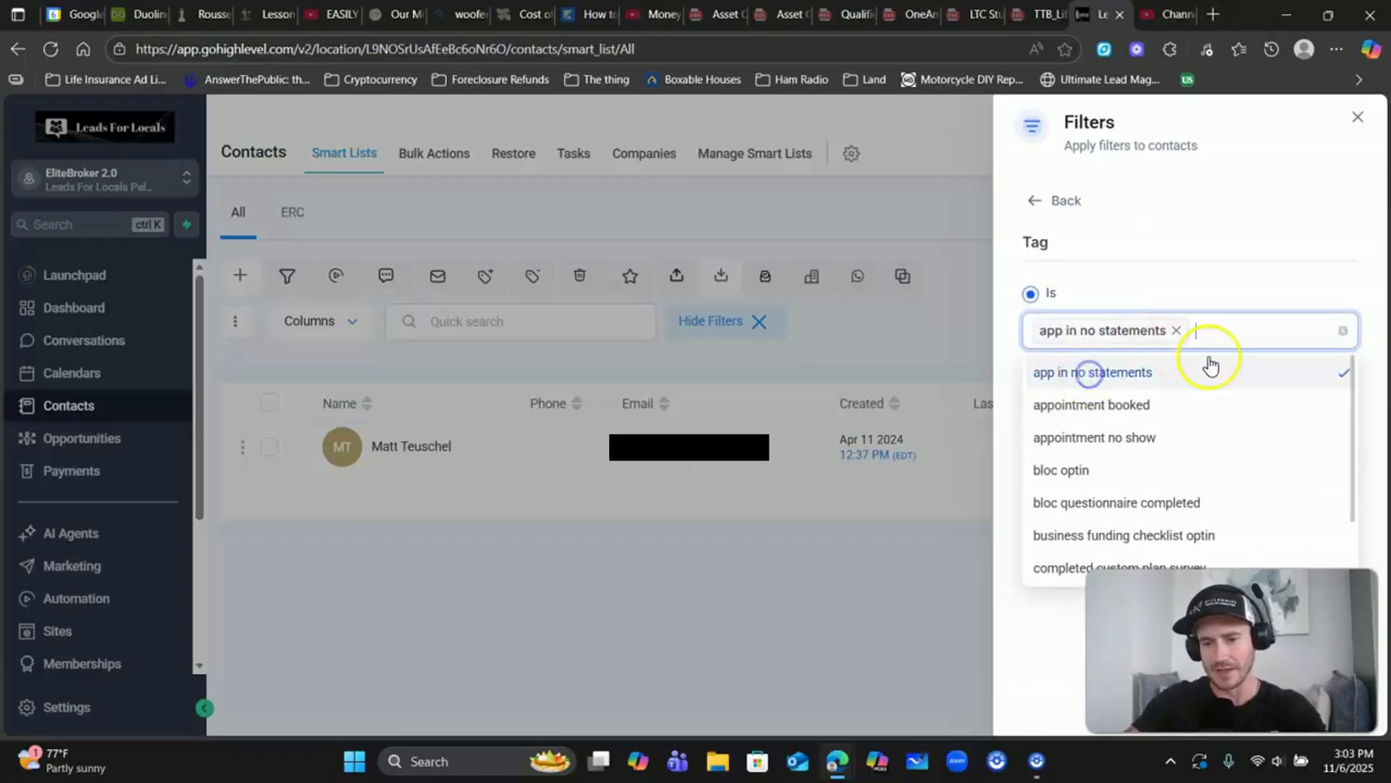
left_click(1231, 288)
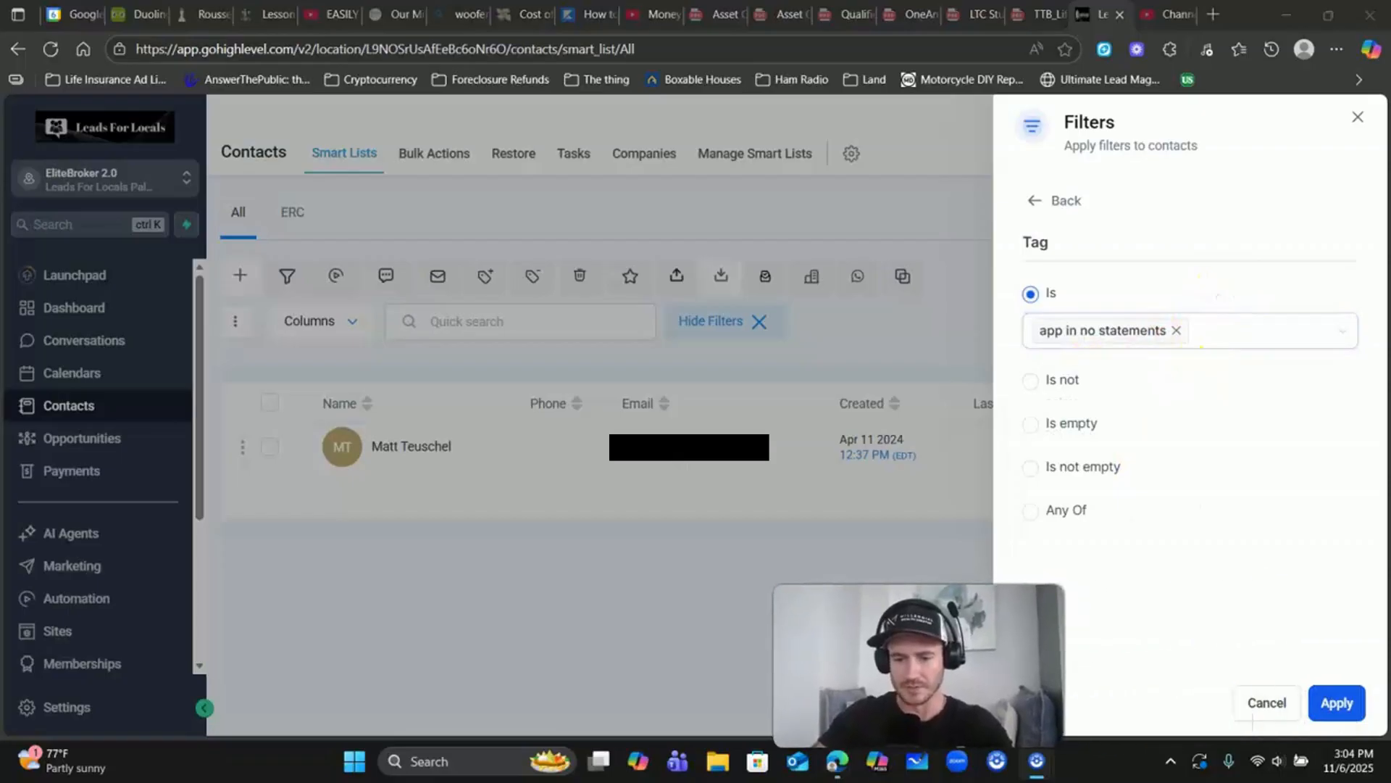
left_click(1335, 702)
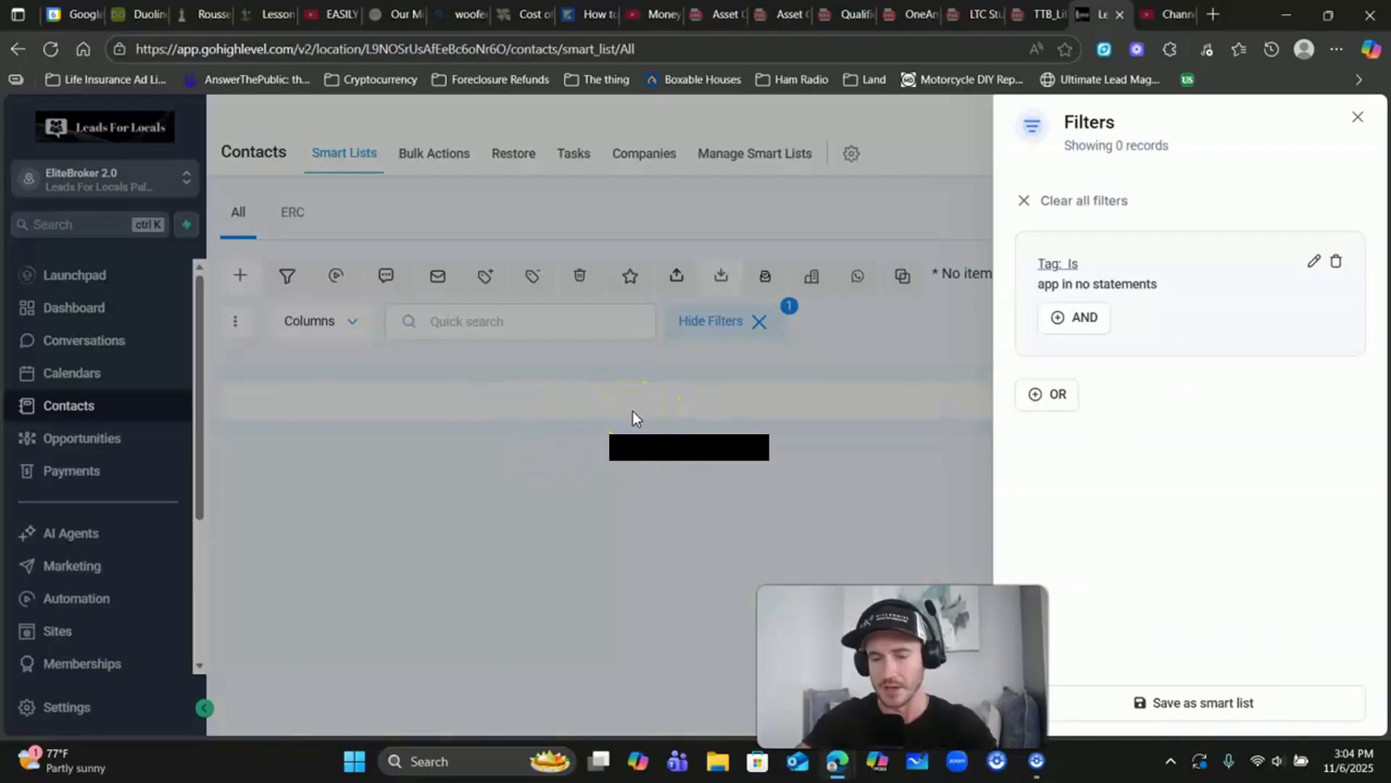
Clear the tag filter and filter the contacts by the Wrong Number stage of the Business Funding pipeline
left_click(1022, 202)
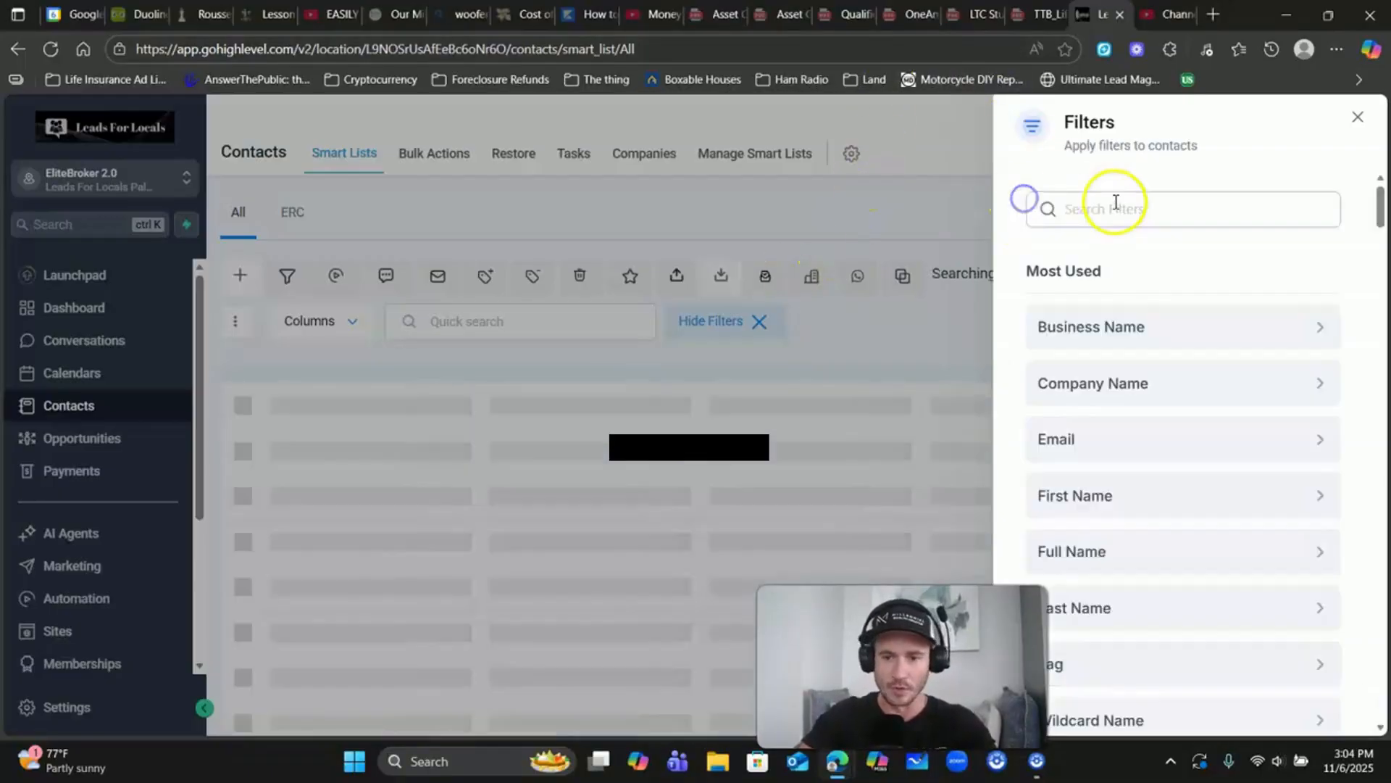
left_click(1115, 209)
type("pip")
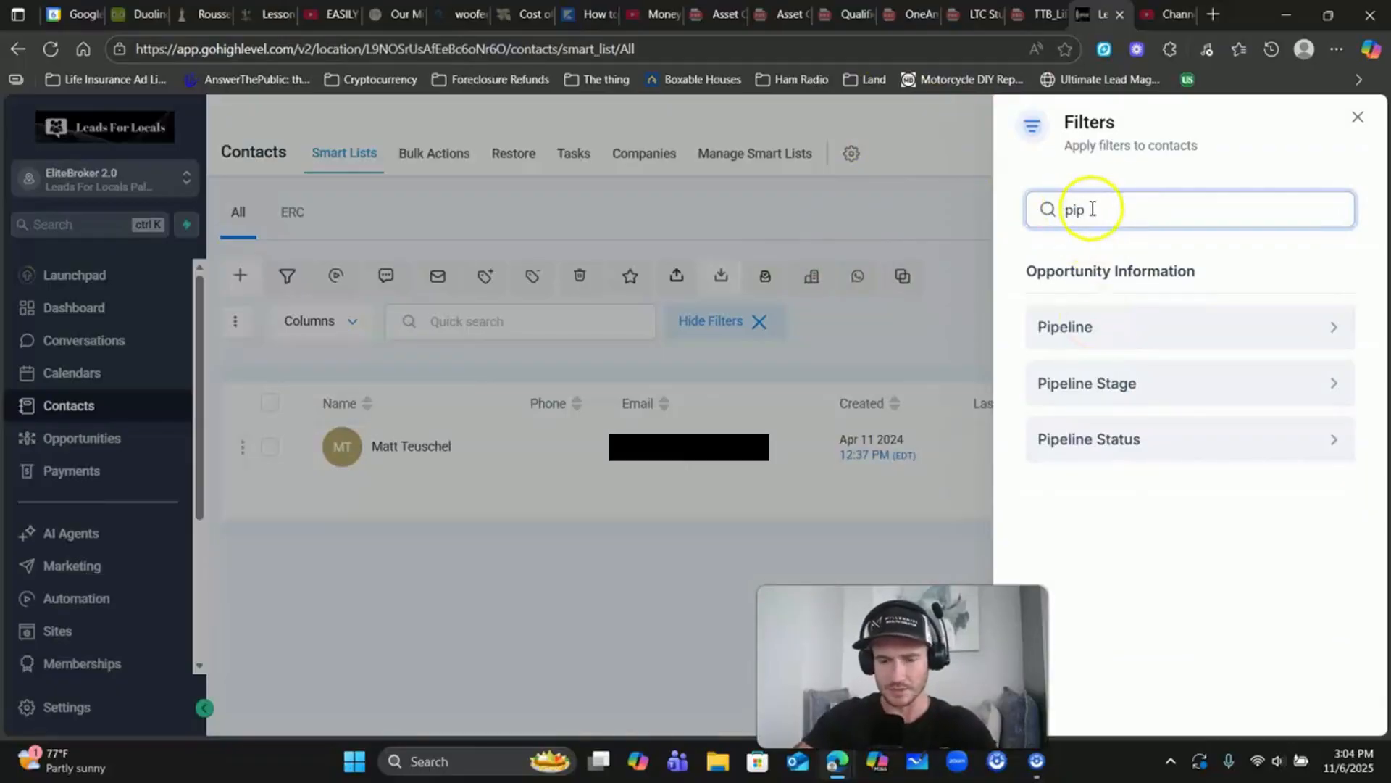
left_click(1098, 388)
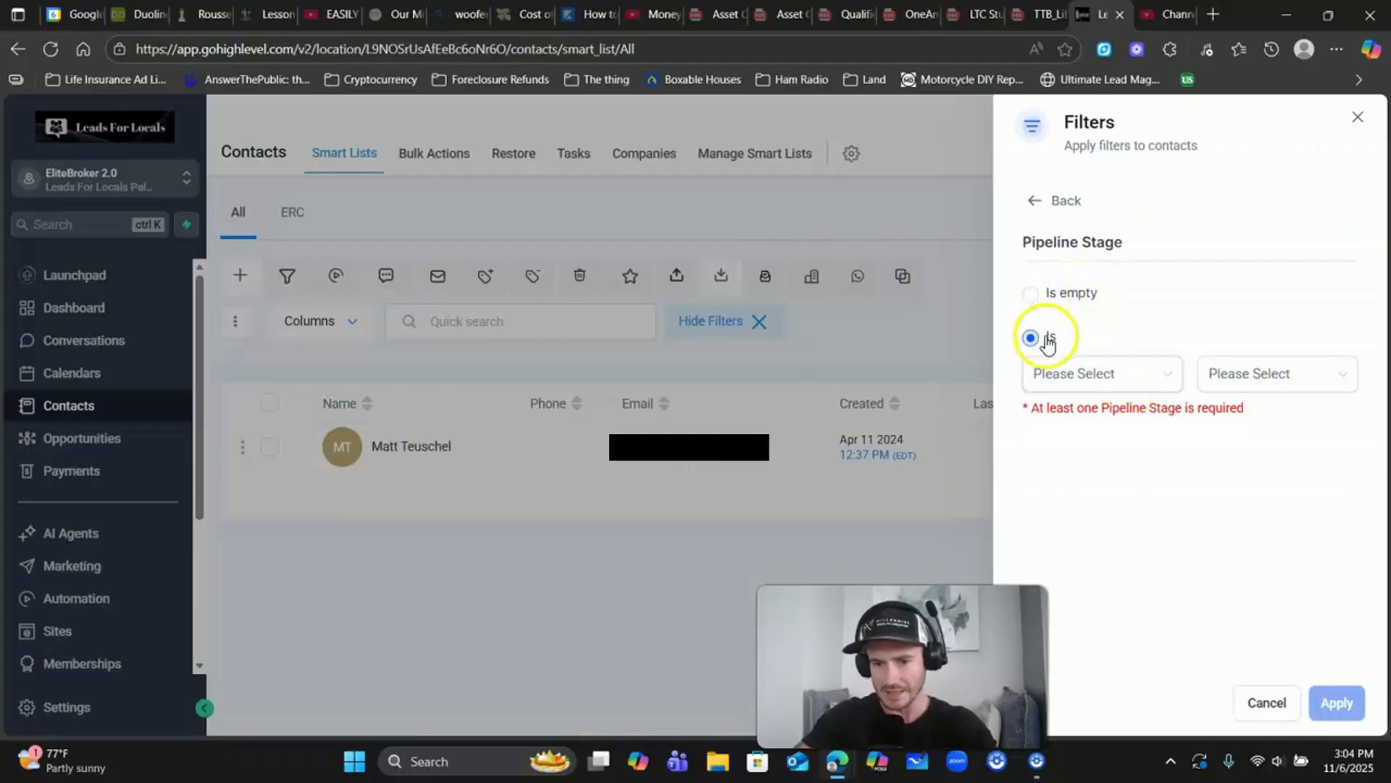
left_click(1133, 373)
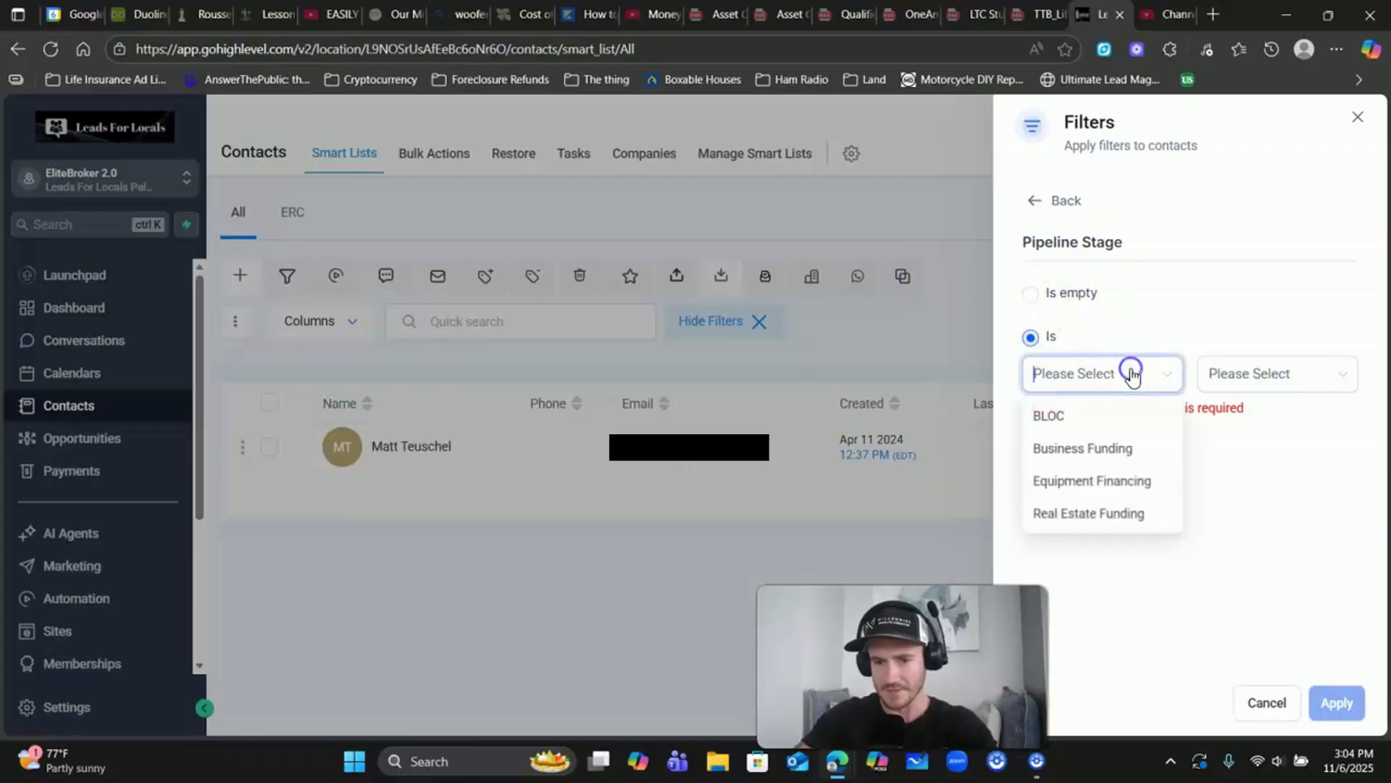
left_click(1083, 448)
left_click(1272, 375)
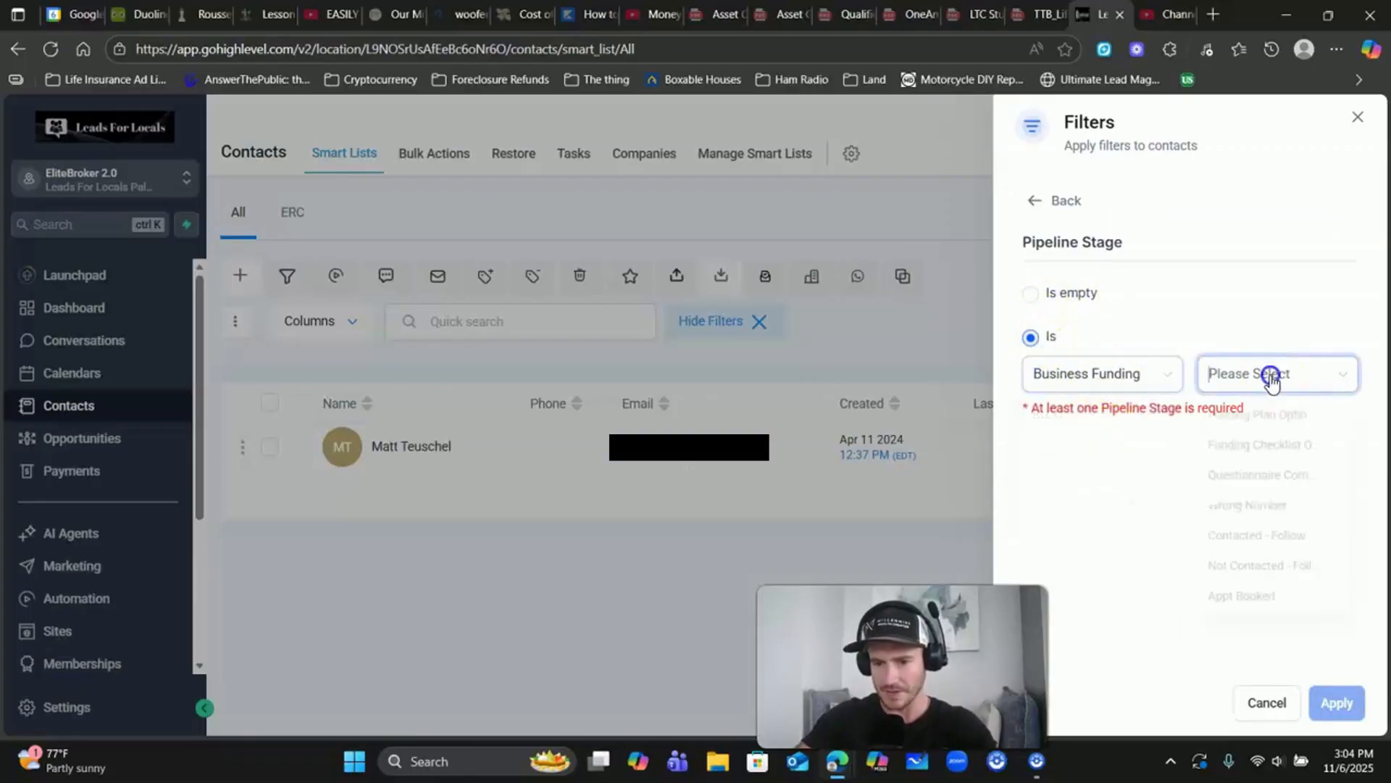
left_click(1236, 509)
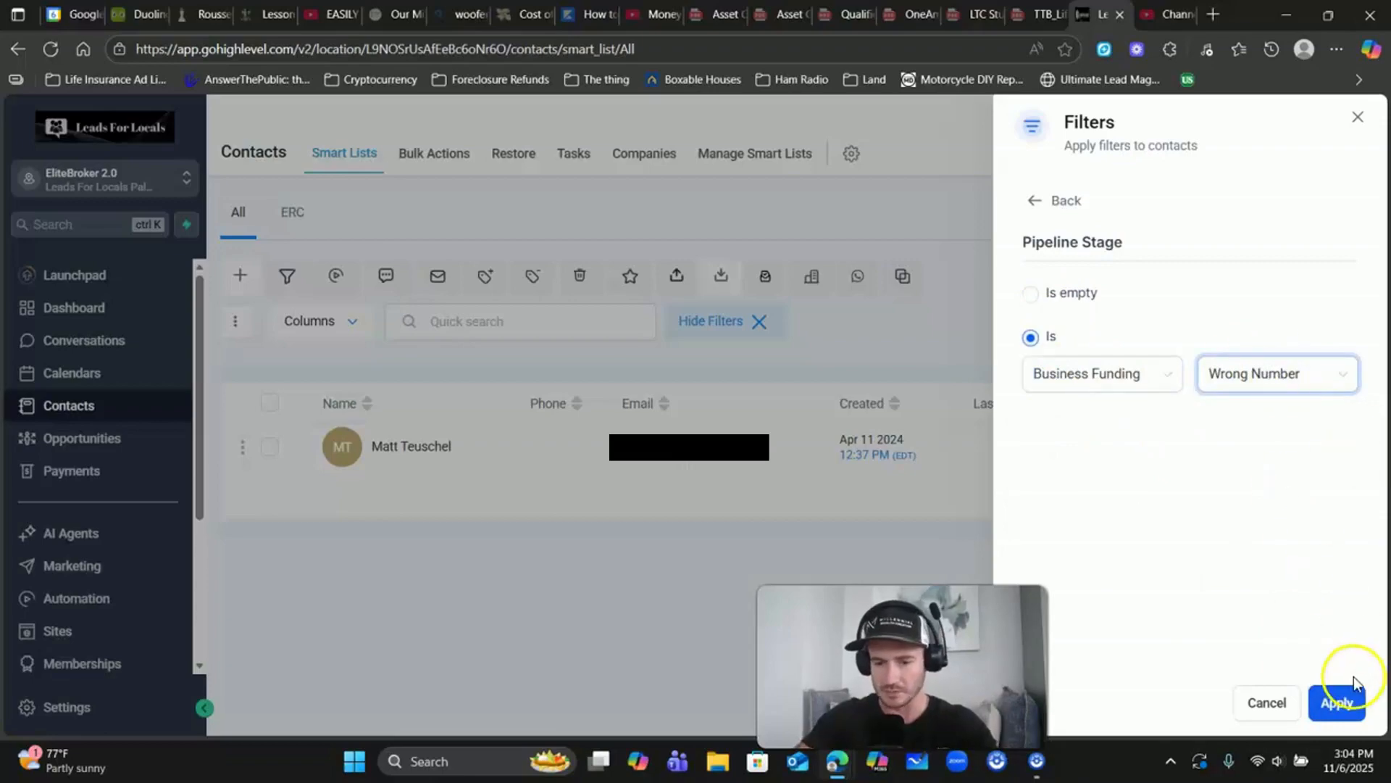
left_click(1337, 702)
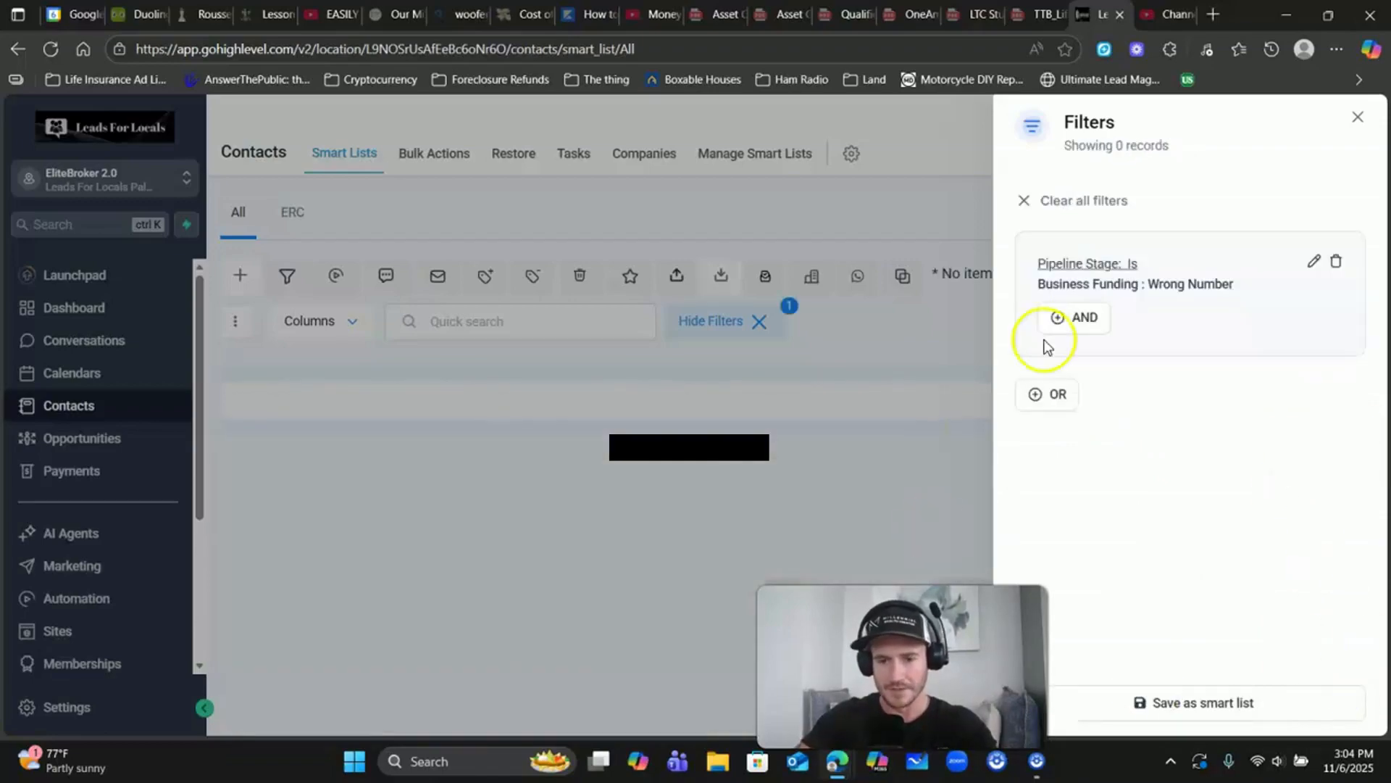
Edit the pipeline stage filter to use the Questionnaire Completed stage of Business Funding and apply it
left_click(1314, 262)
left_click(1286, 378)
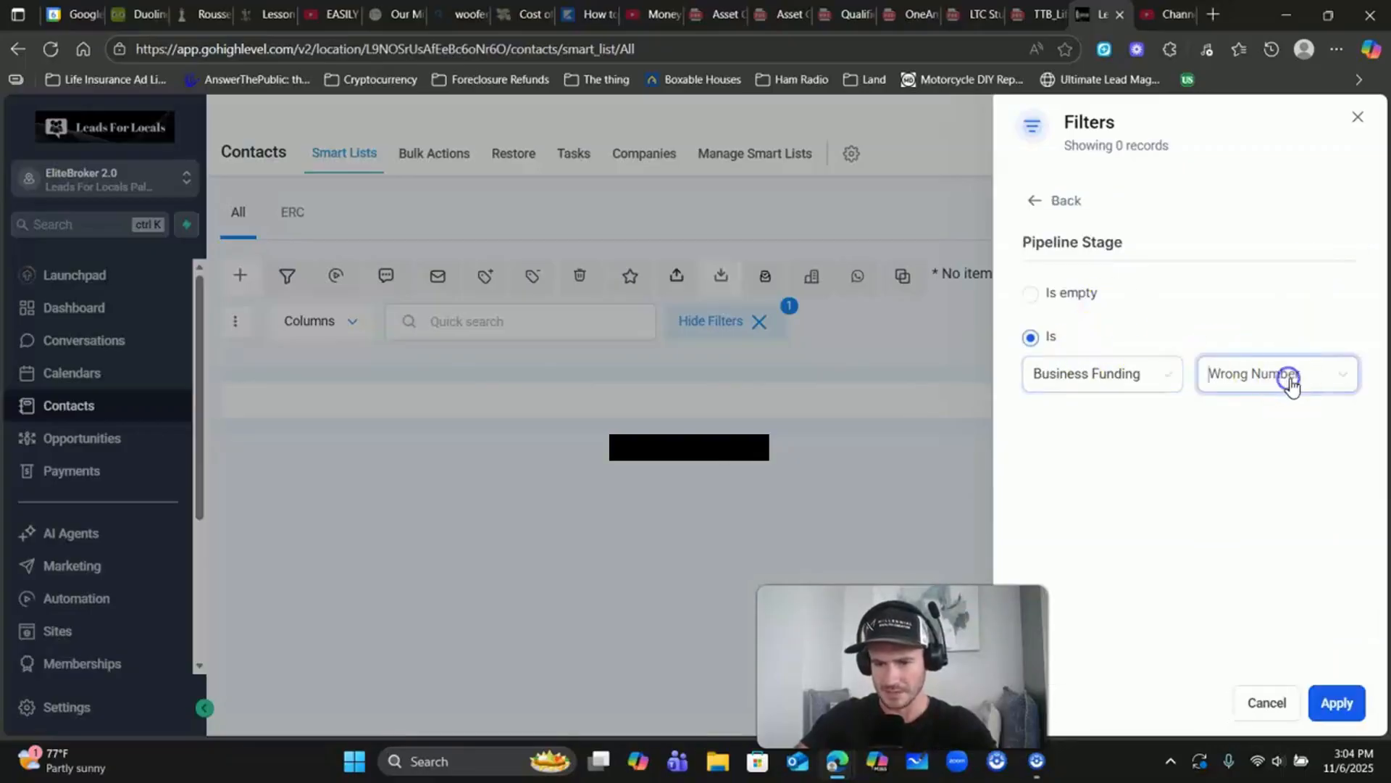
left_click(1268, 482)
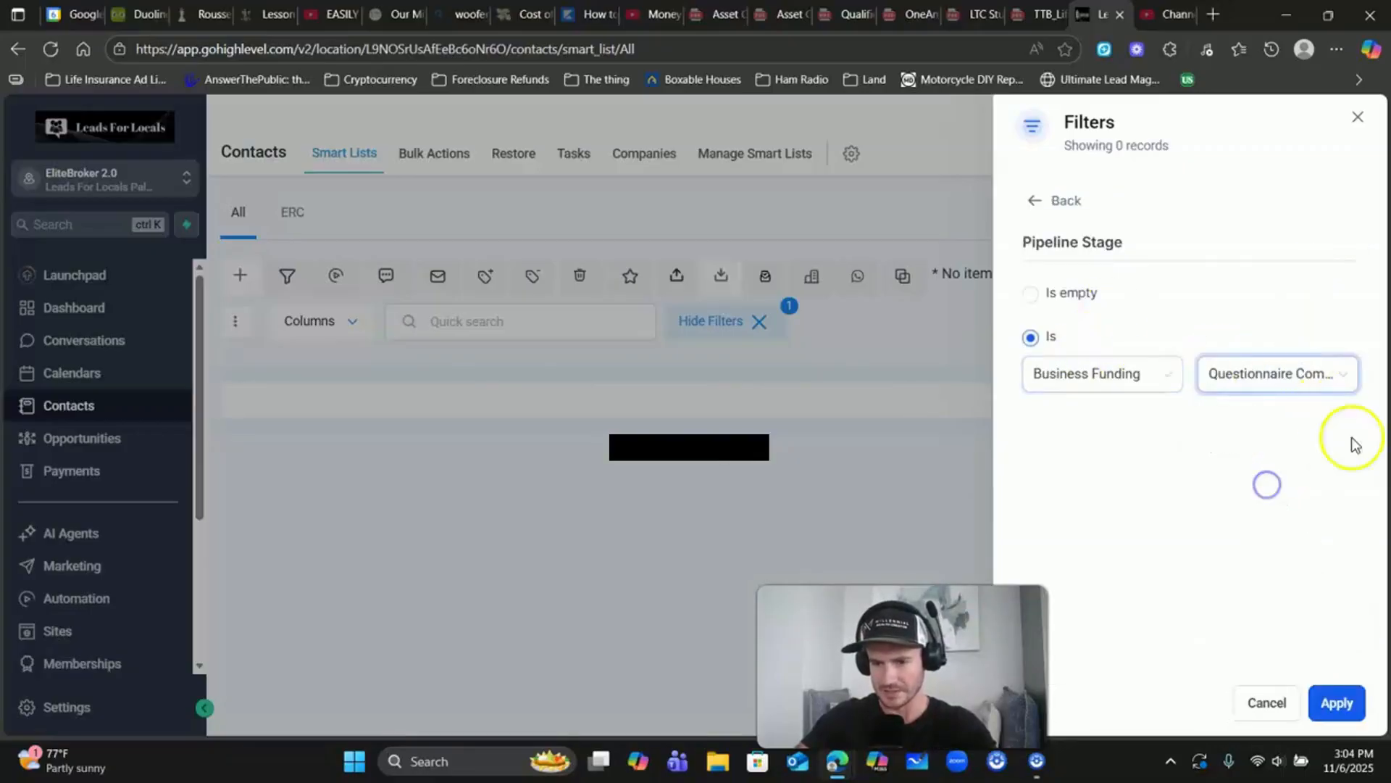
left_click(1338, 702)
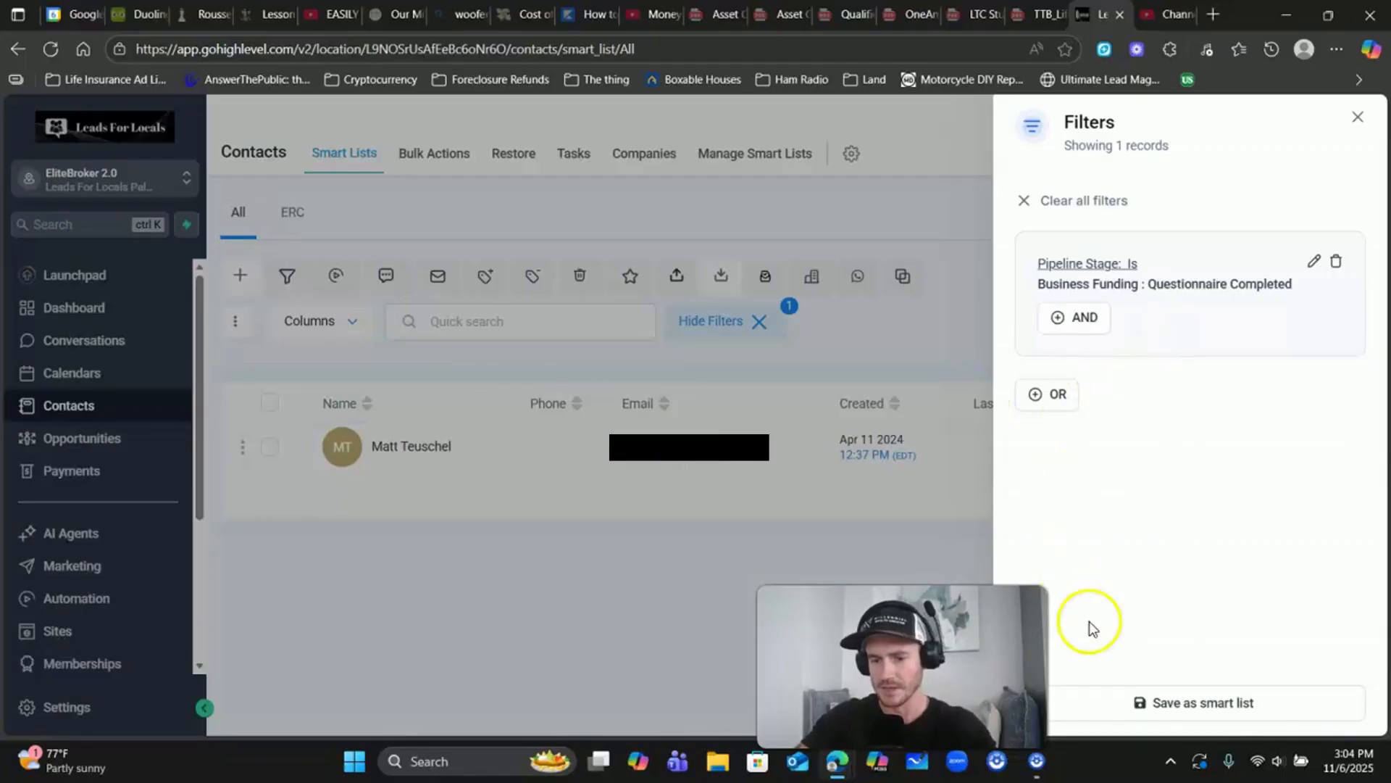
Save the filtered contacts as a smart list named Name of Pipeline Stage
left_click(1192, 702)
left_click(590, 264)
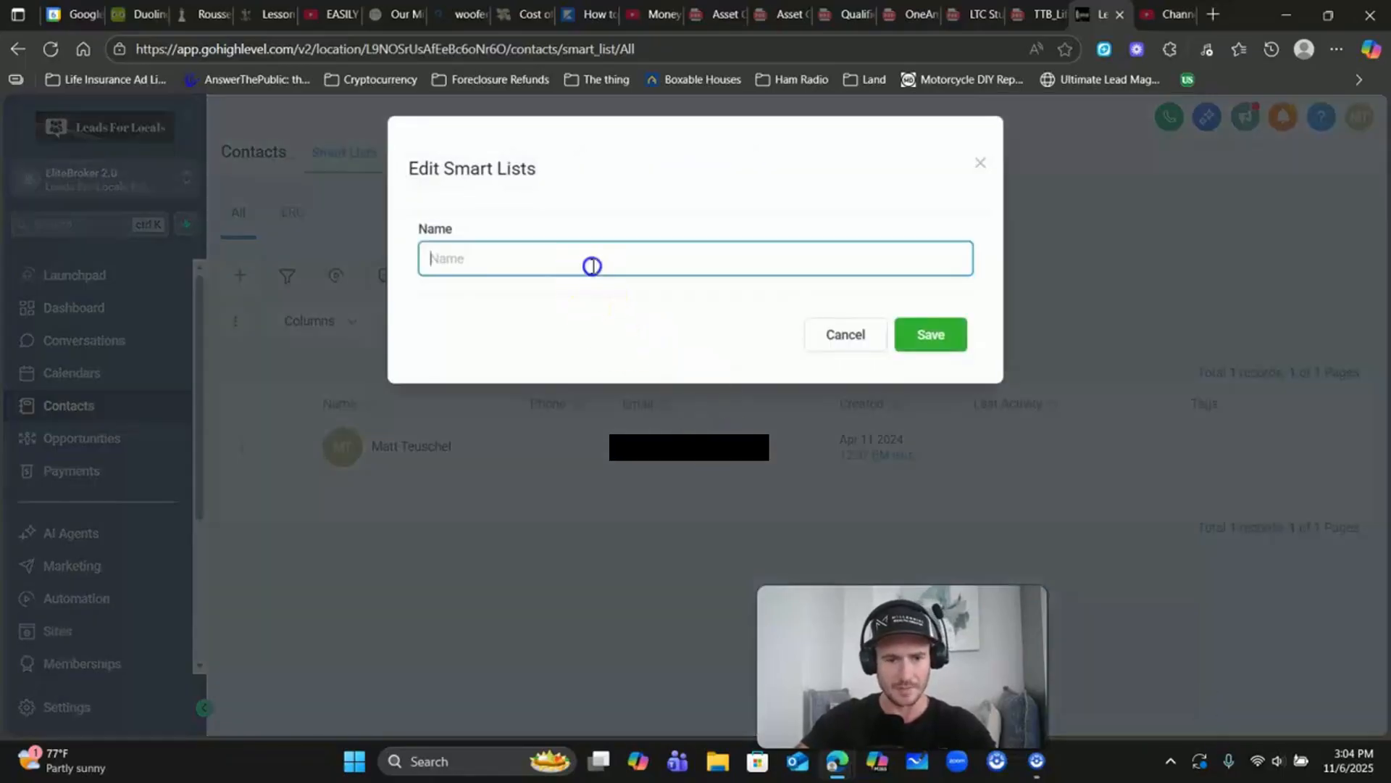
type("Name of")
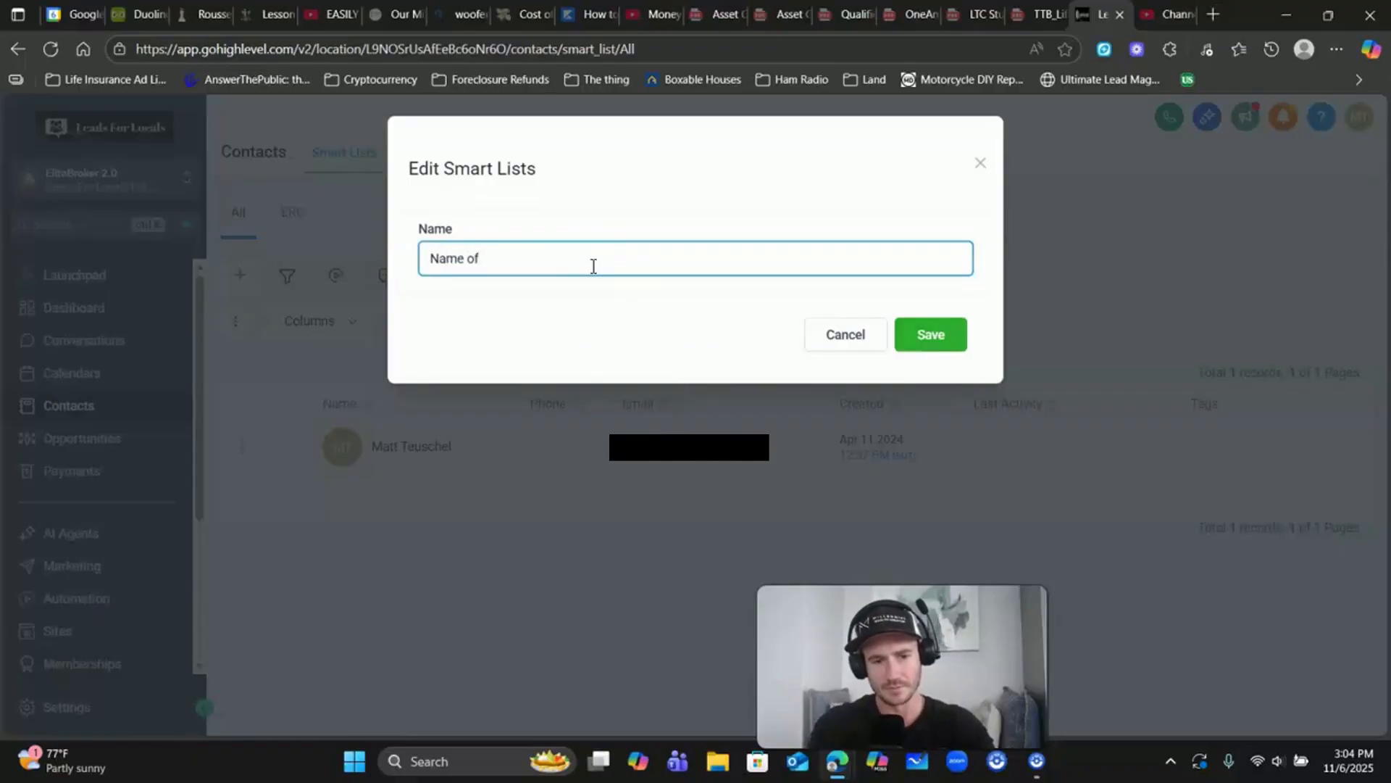
type(" Pipeline s")
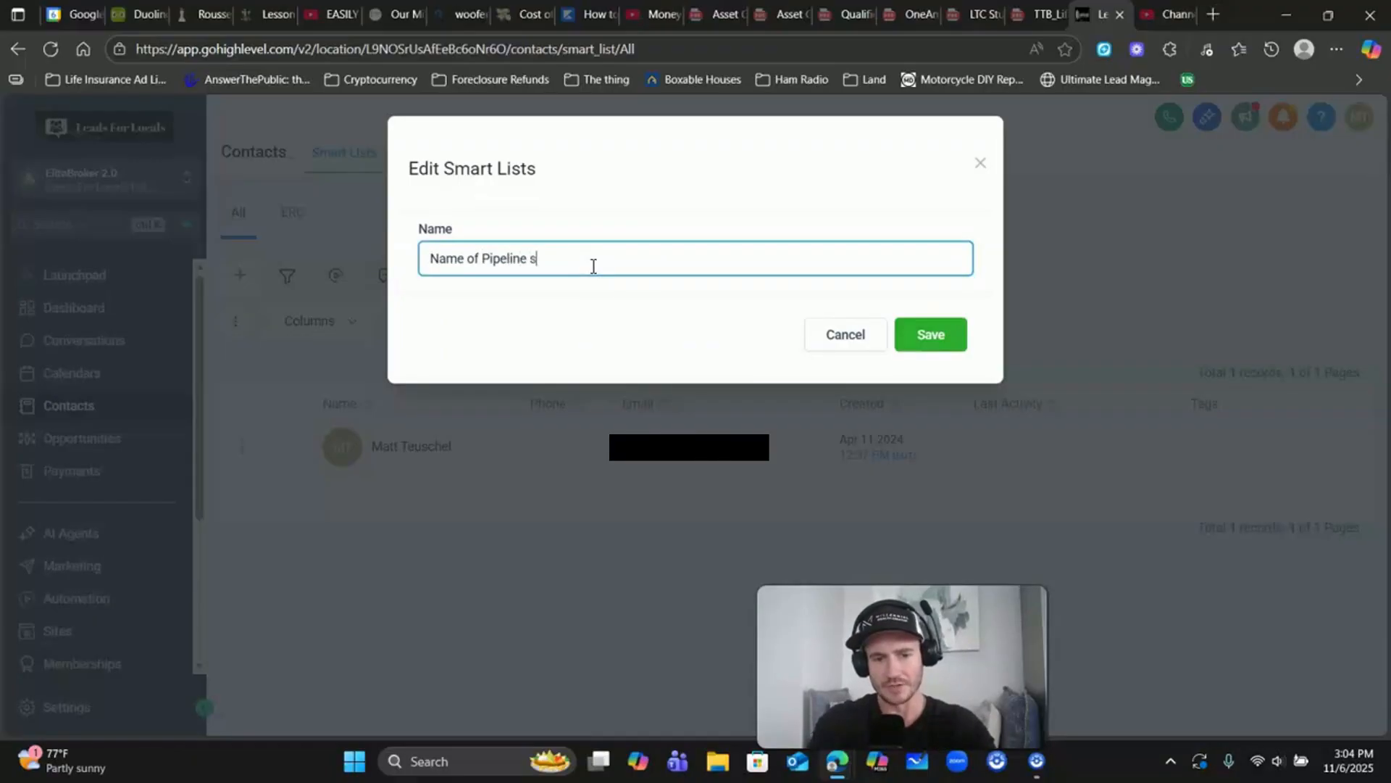
type("tage")
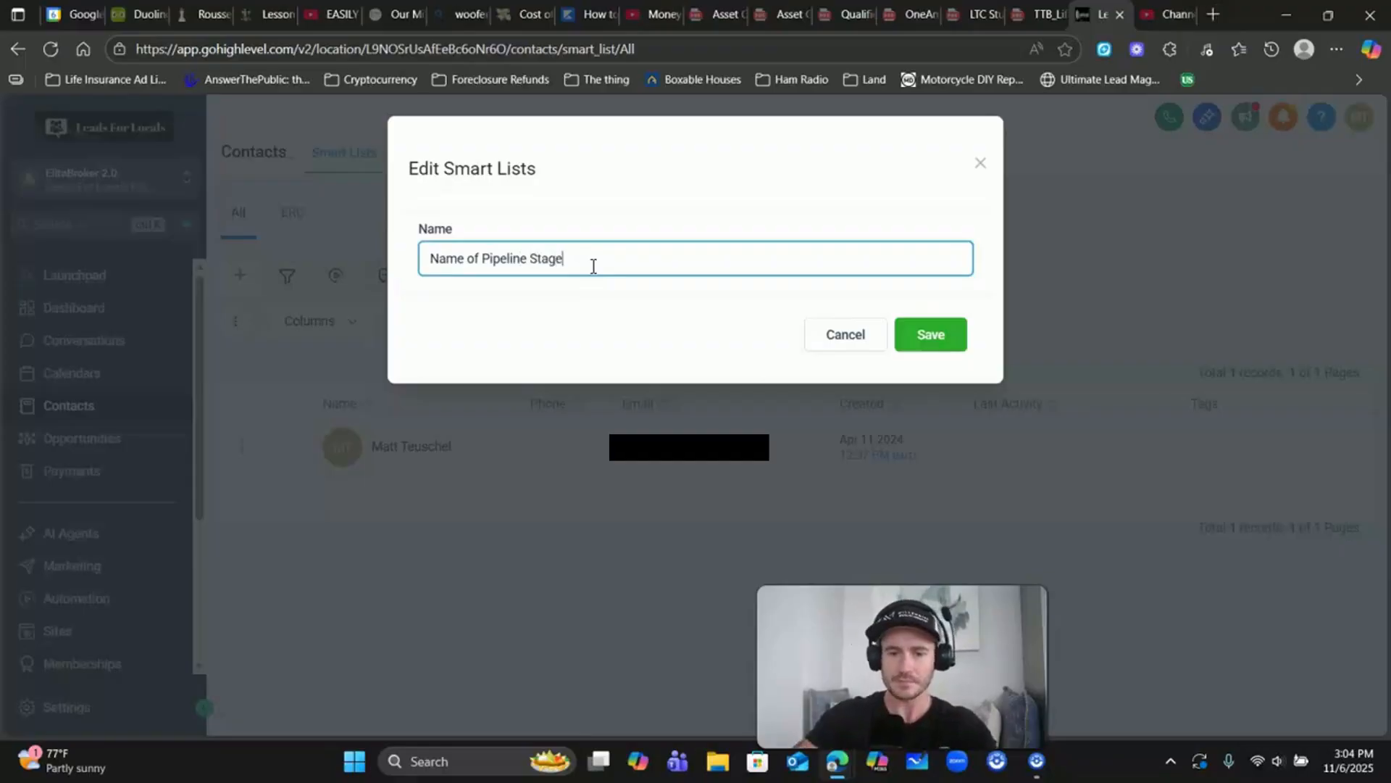
left_click(950, 339)
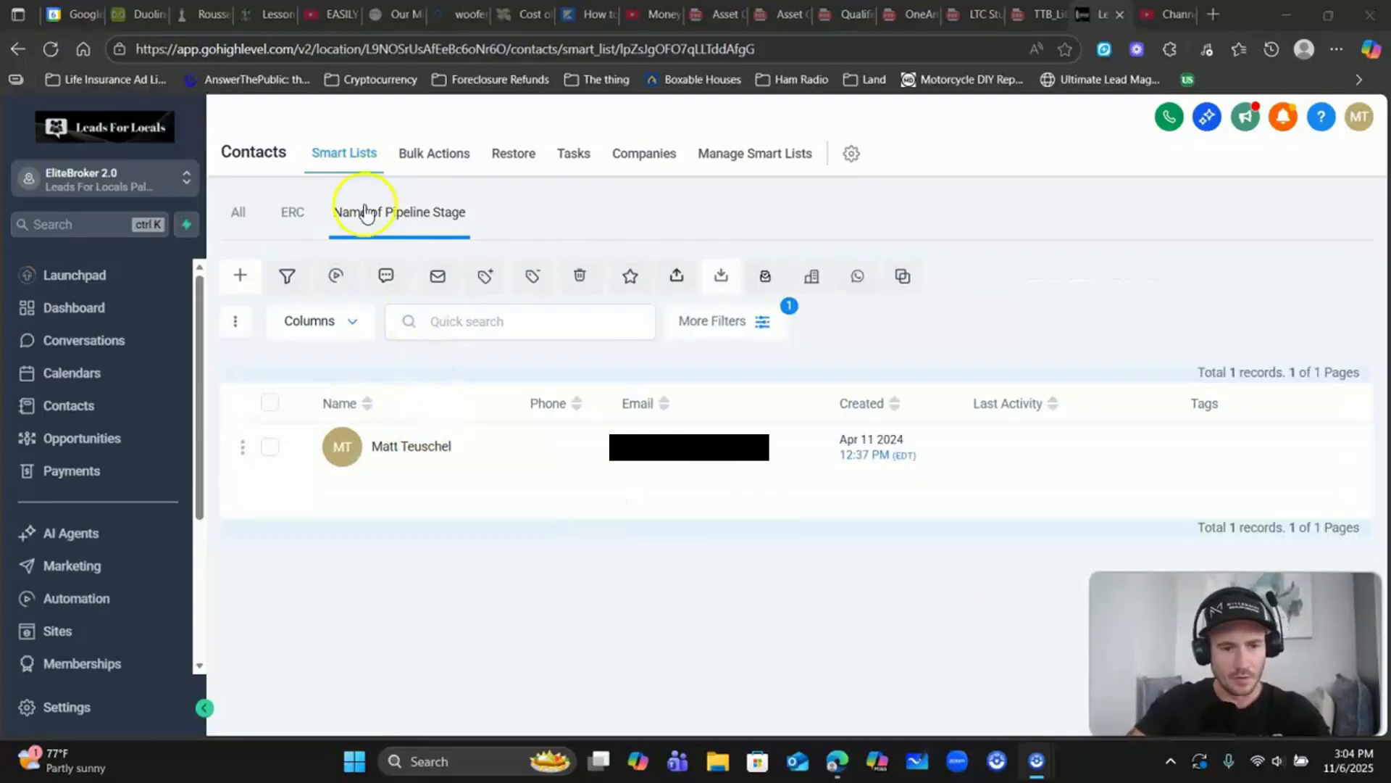
View the list of all contacts, and return to the Name of Pipeline Stage smart list to review it
left_click(239, 216)
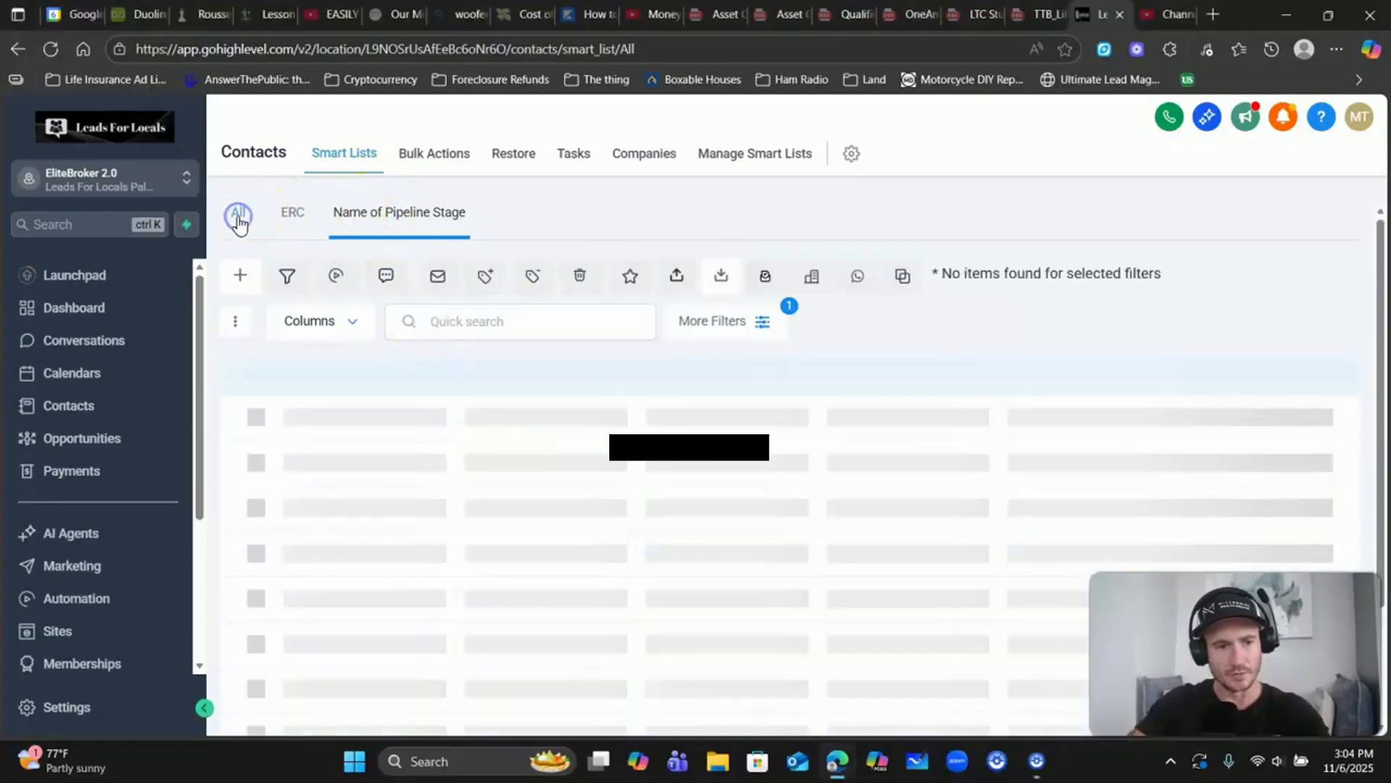
left_click(364, 216)
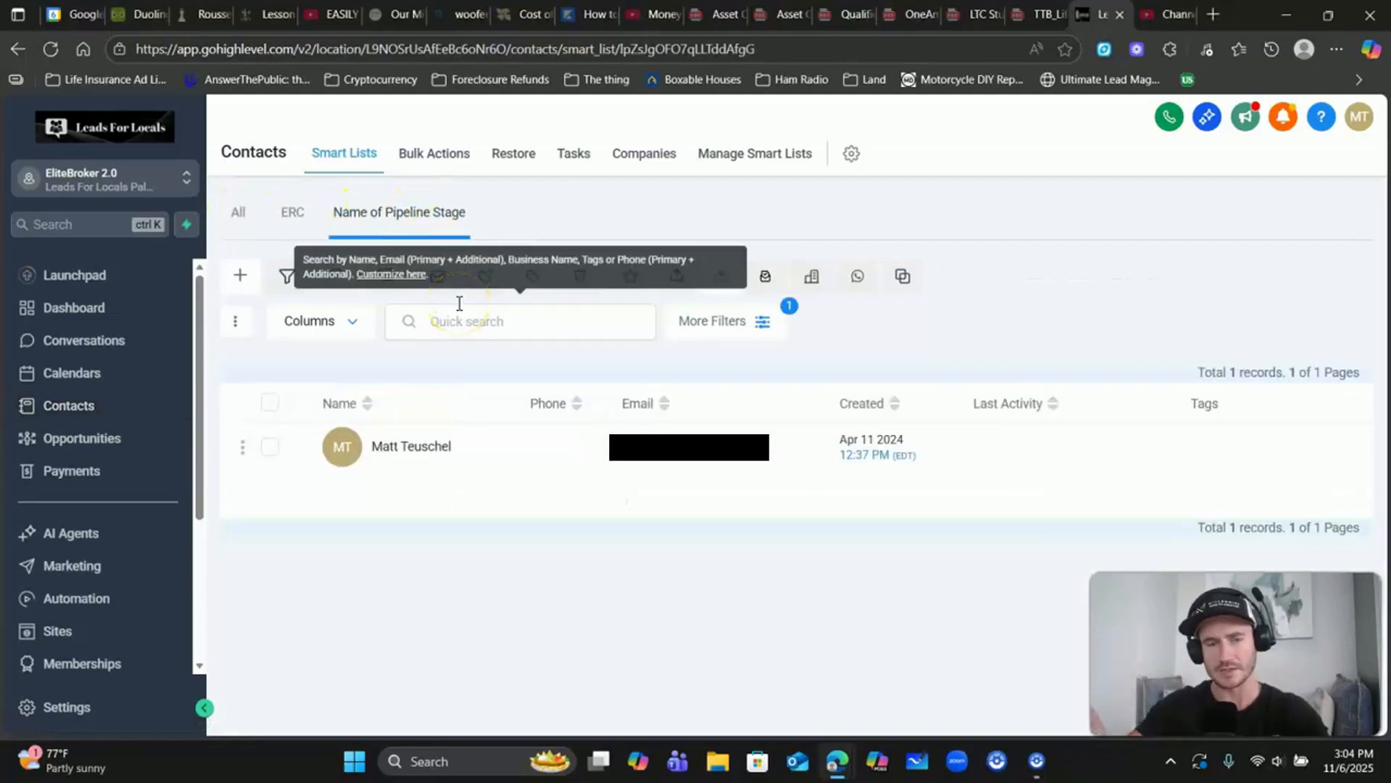
left_click(765, 321)
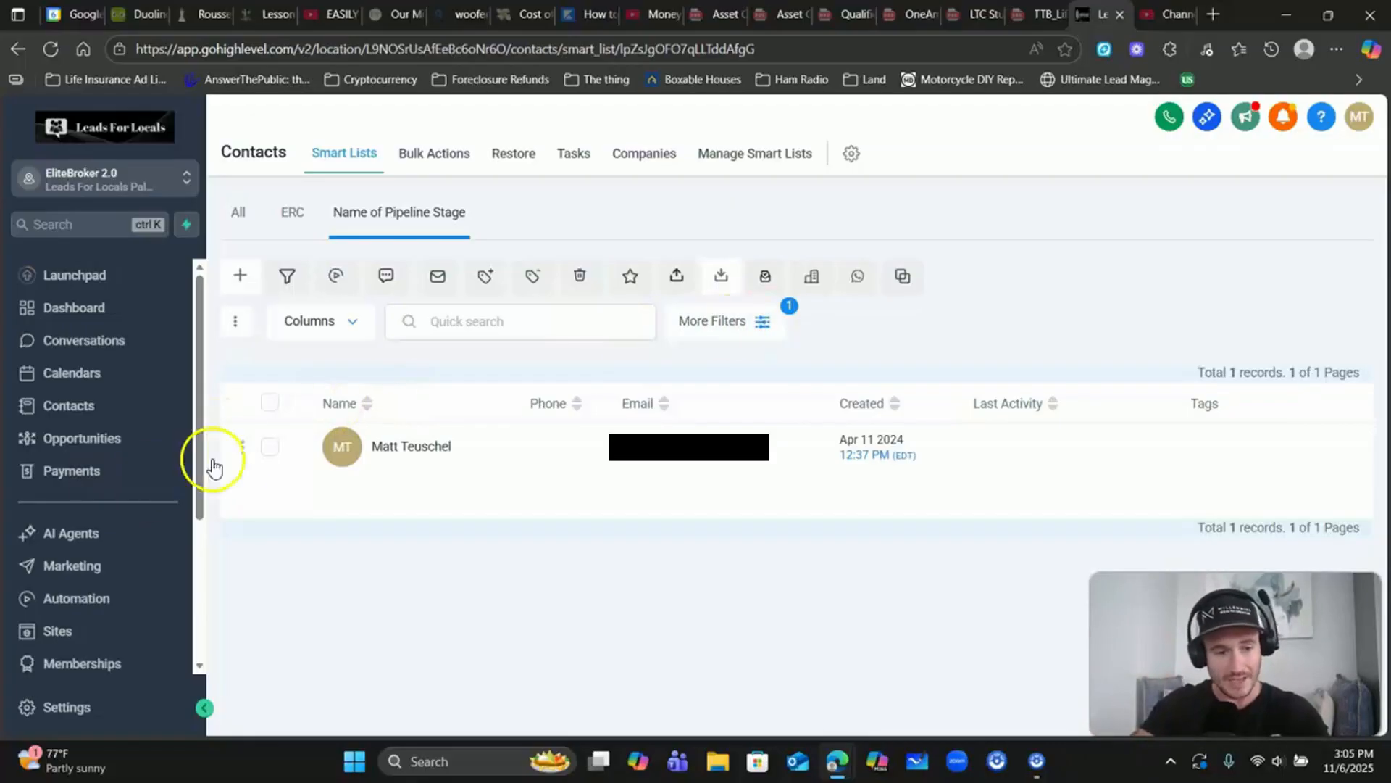
Try adding the contact in the smart list to a workflow automation with the action name sdsdt, and cancel it
left_click(271, 448)
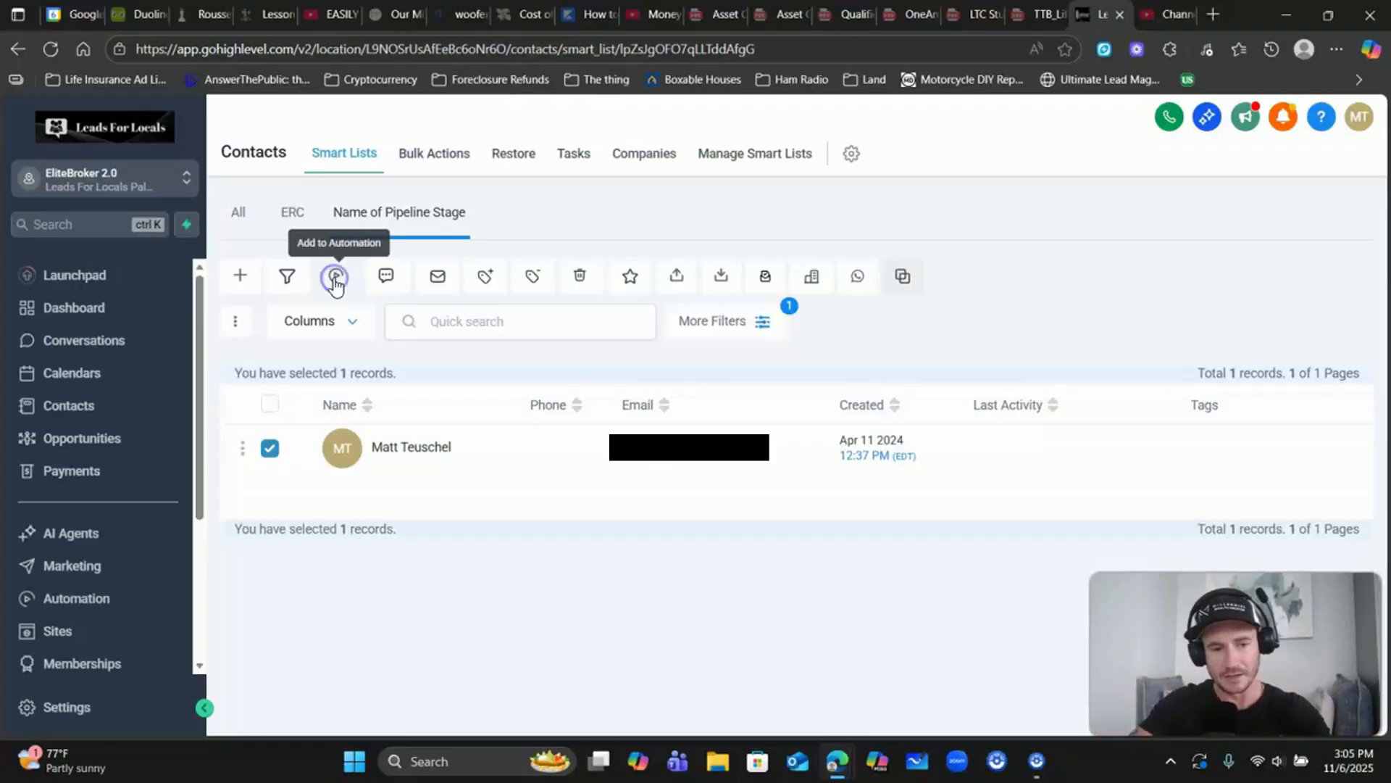
left_click(335, 282)
left_click(555, 313)
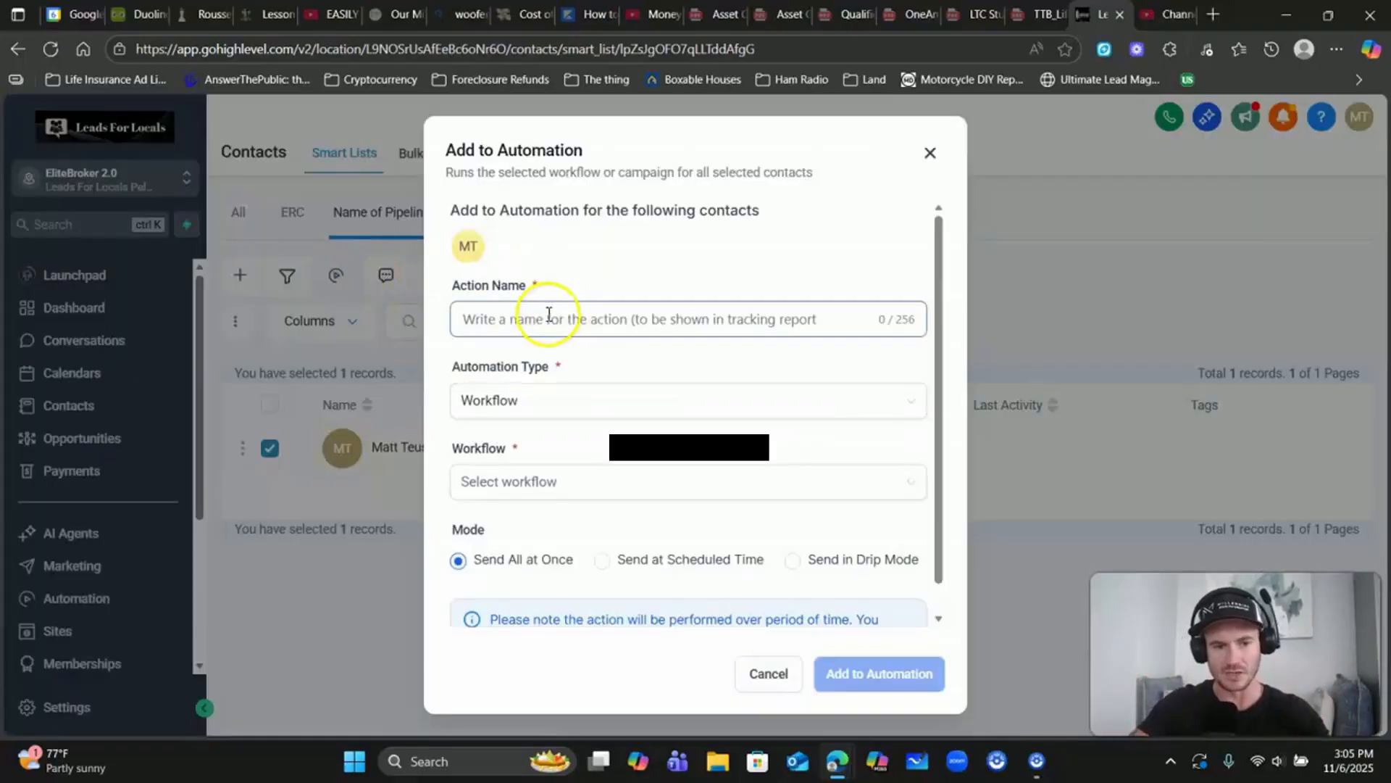
type("sdsdt")
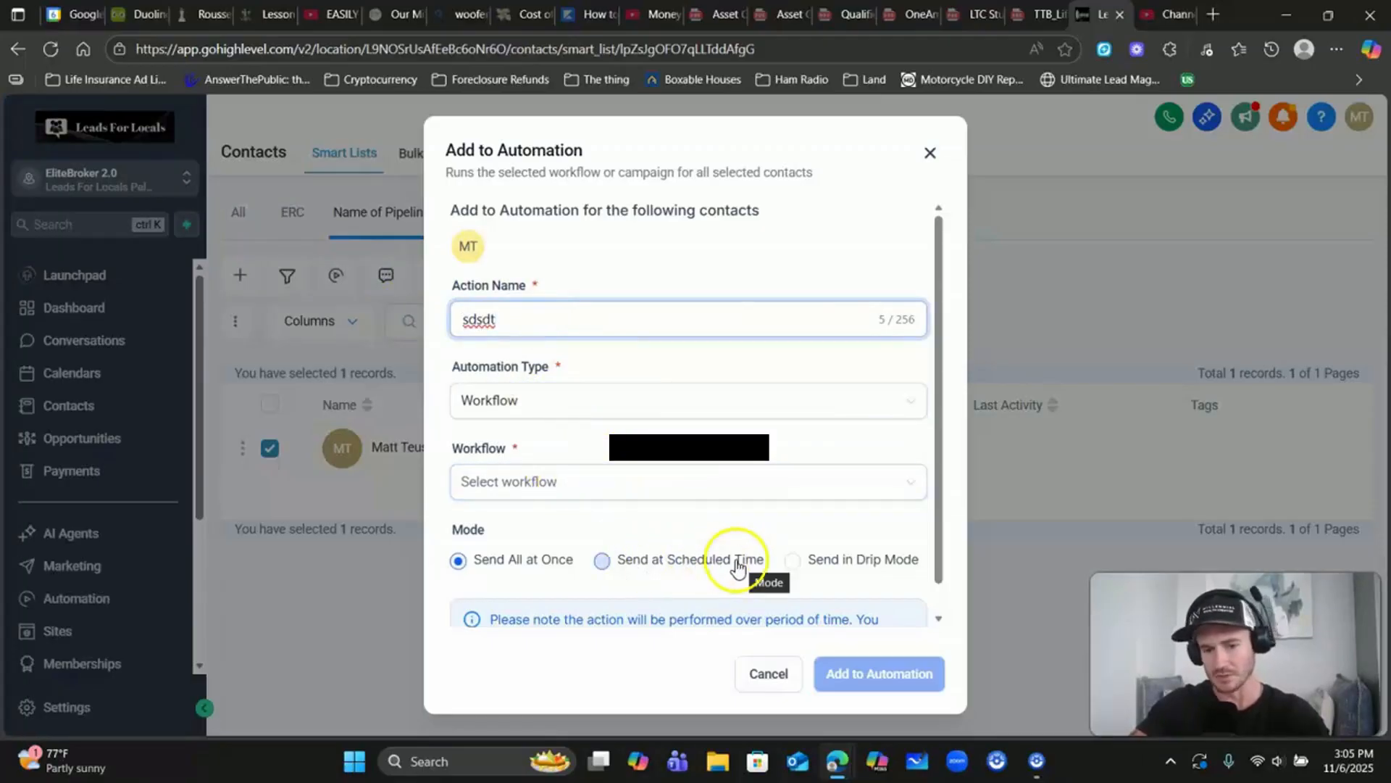
scroll(826, 536, "down", 1)
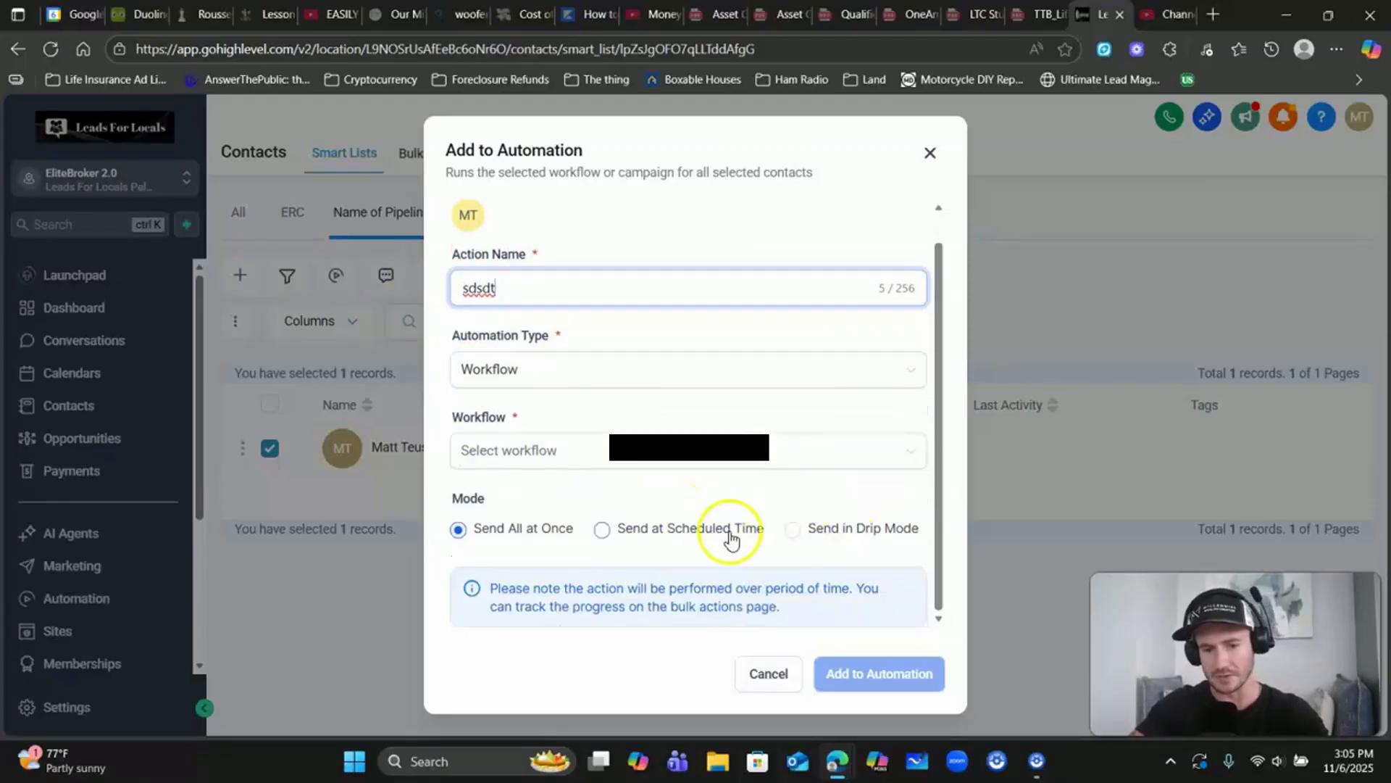
left_click(777, 673)
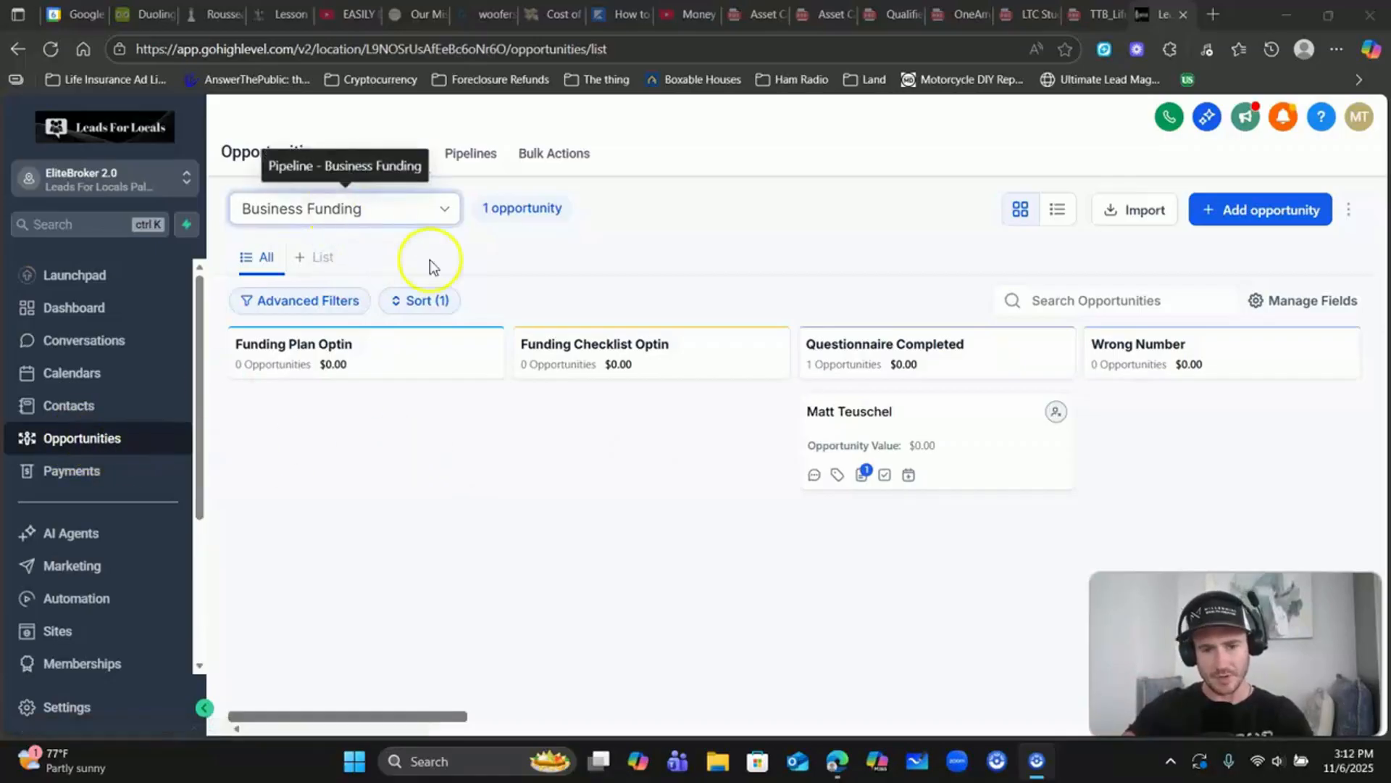
Review the details, tasks and notes of the opportunity in the Questionnaire Completed stage
left_click(942, 419)
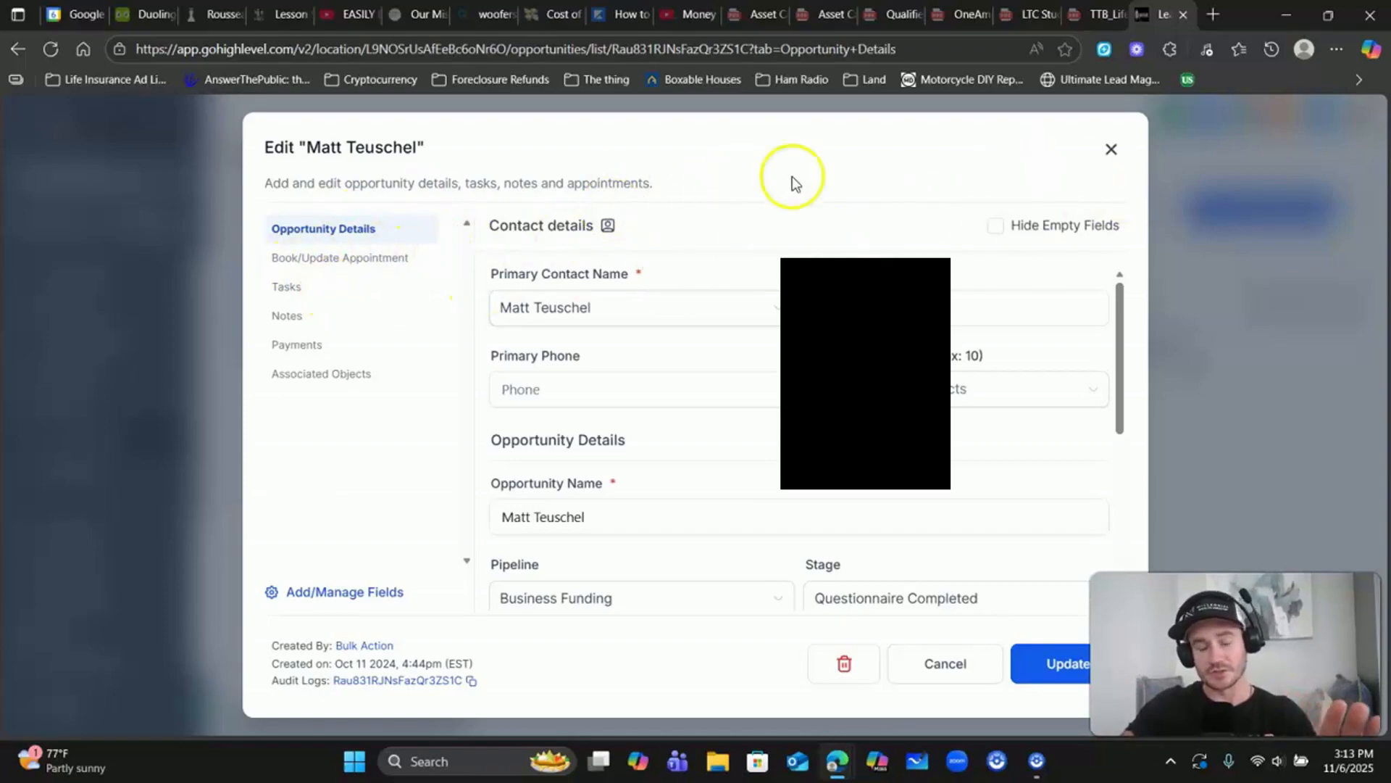
left_click(1104, 153)
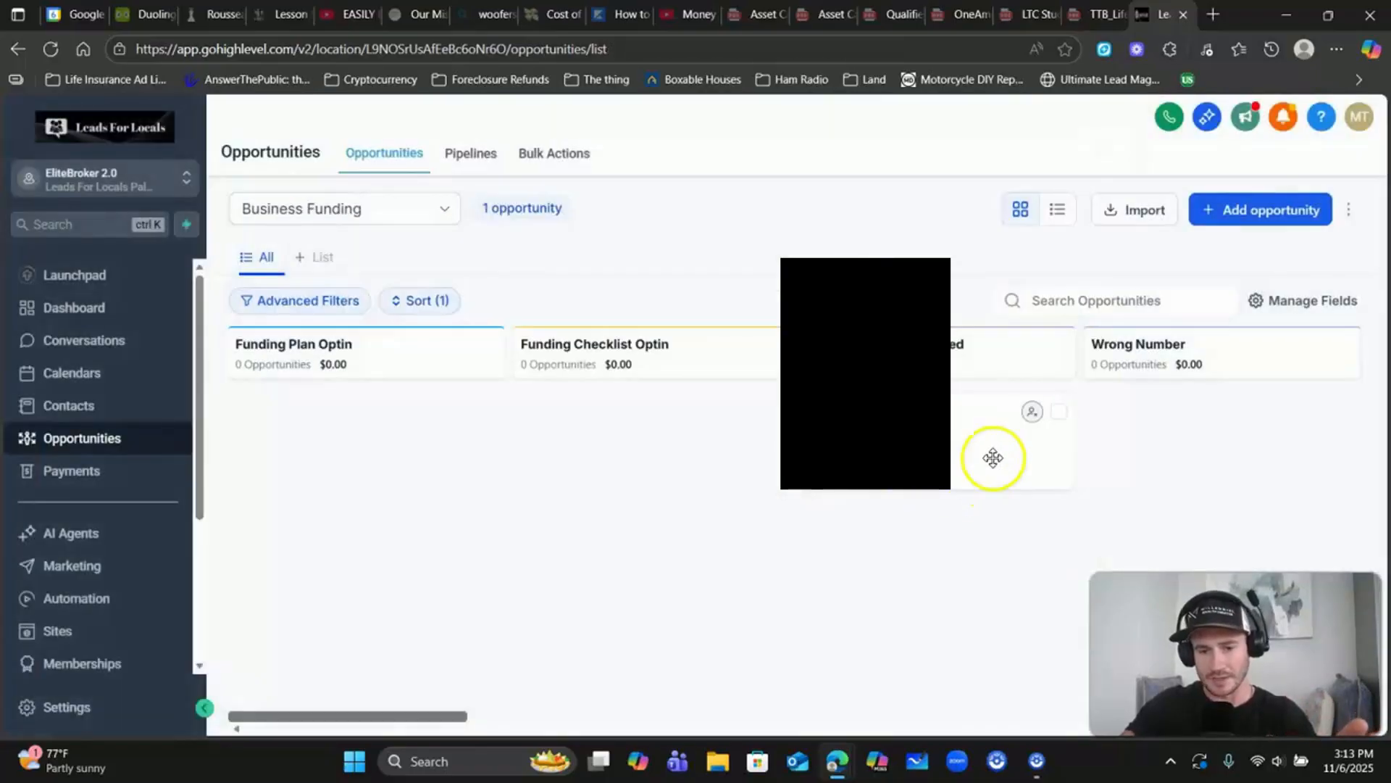
left_click(979, 422)
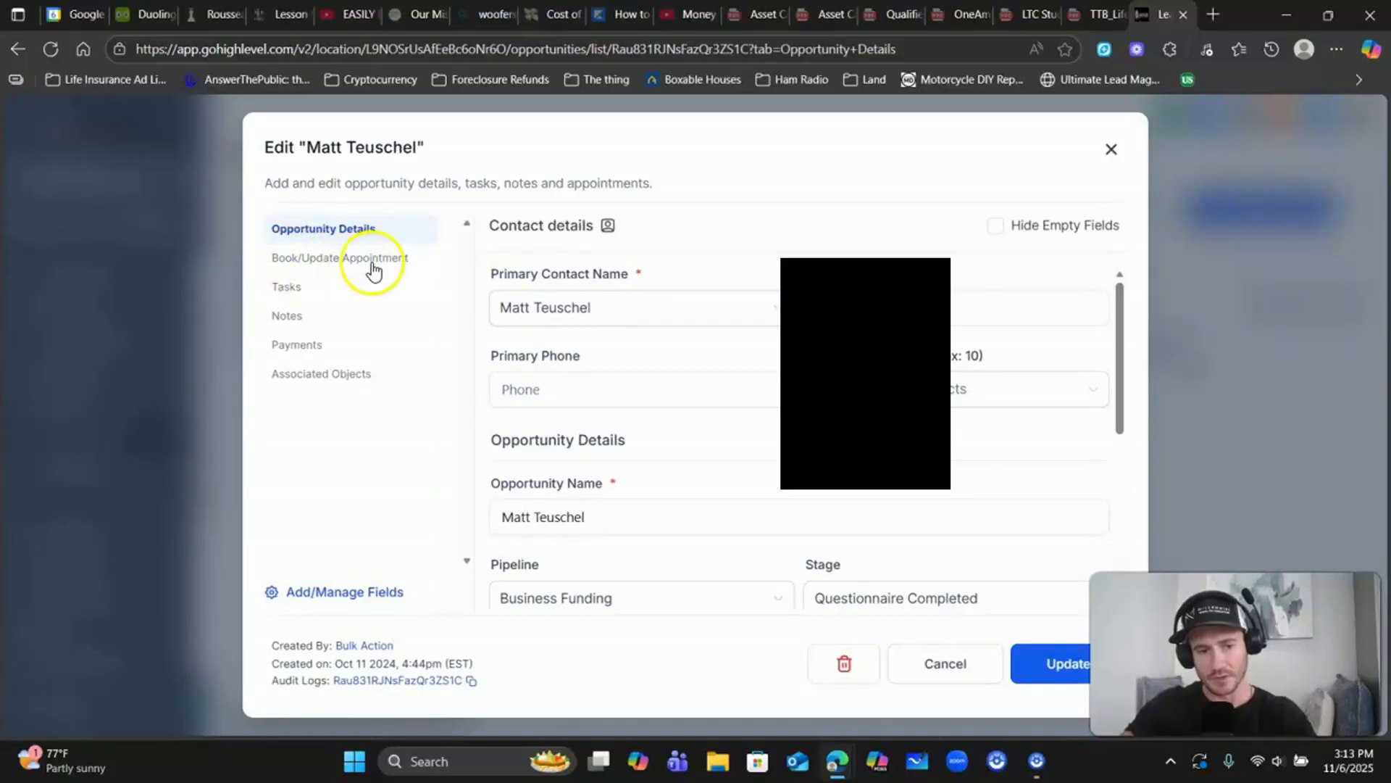
left_click(289, 290)
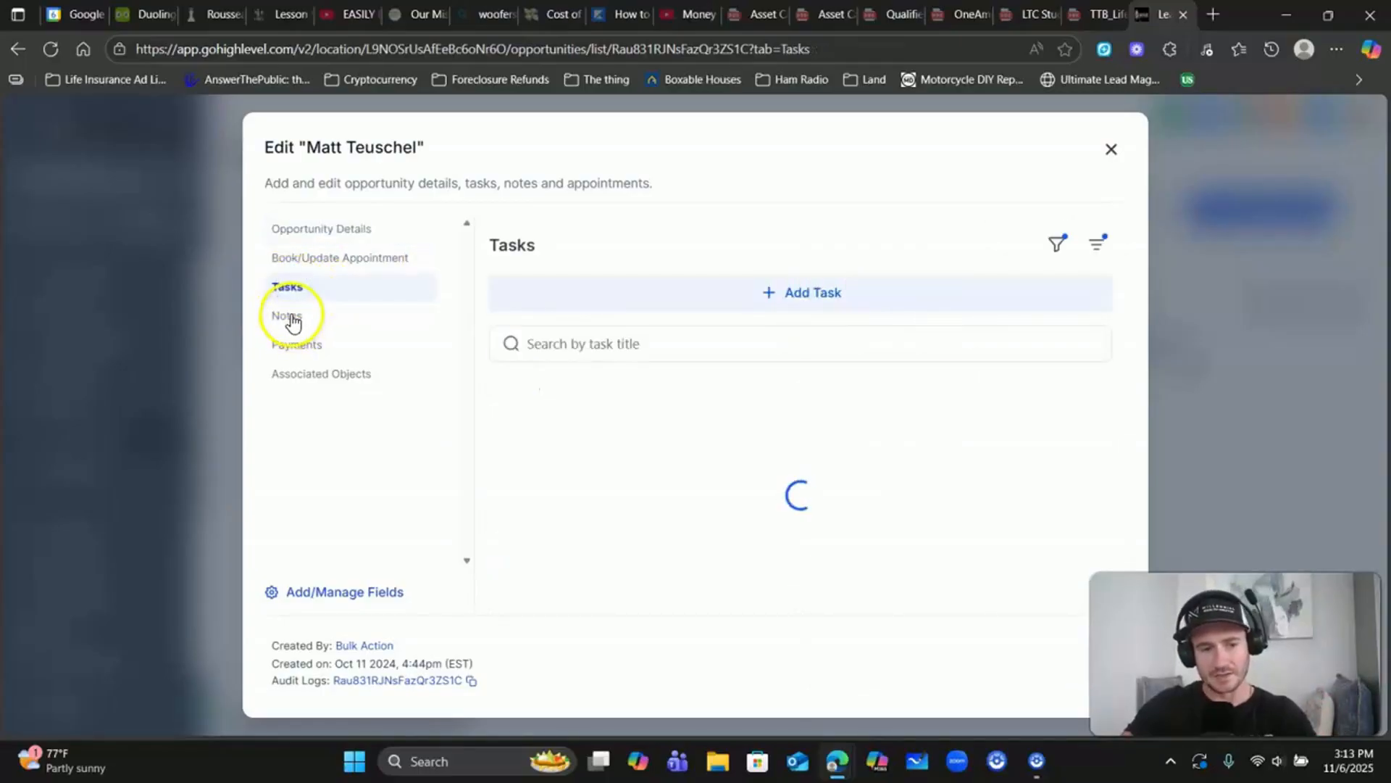
left_click(290, 318)
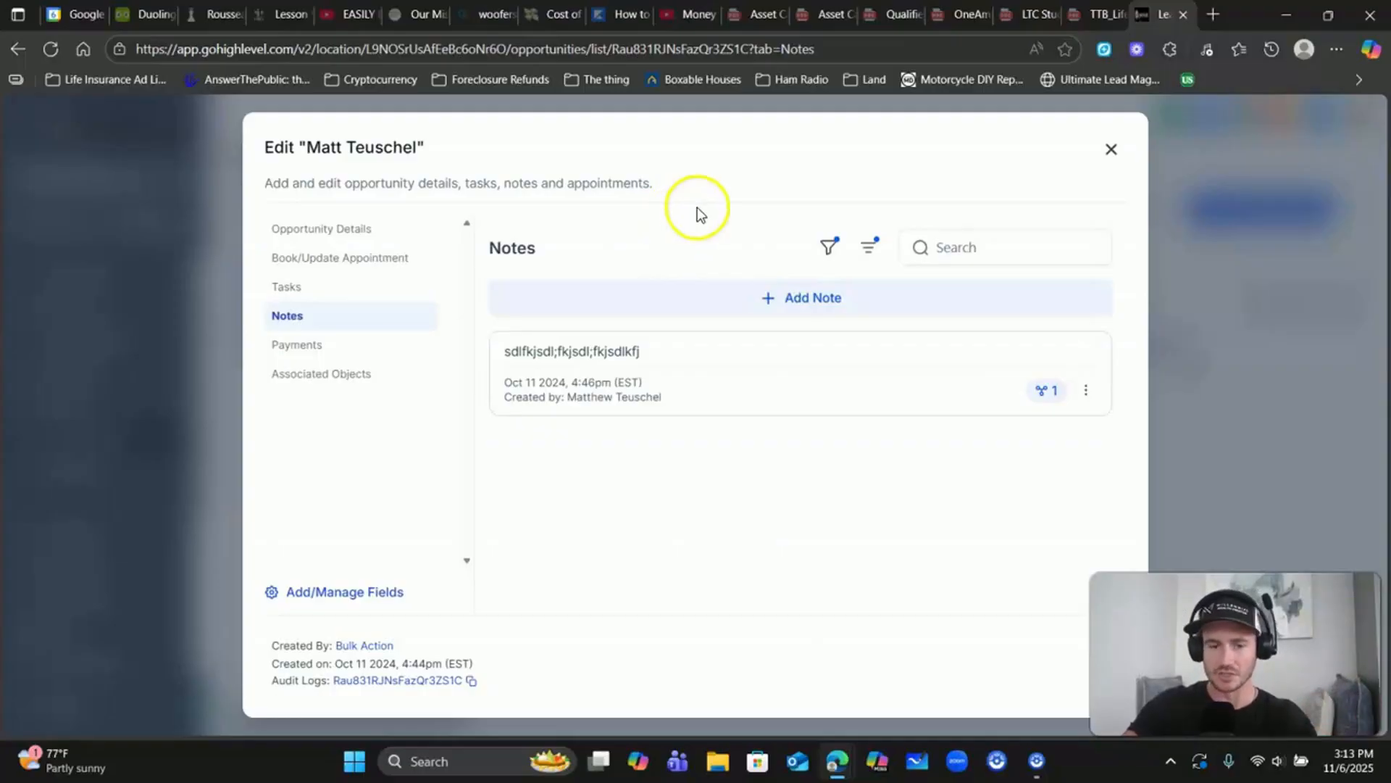
Try adding a note reading asfgdfsdfsdfsd to the opportunity, and close it without saving
left_click(811, 297)
left_click(684, 368)
type("asf")
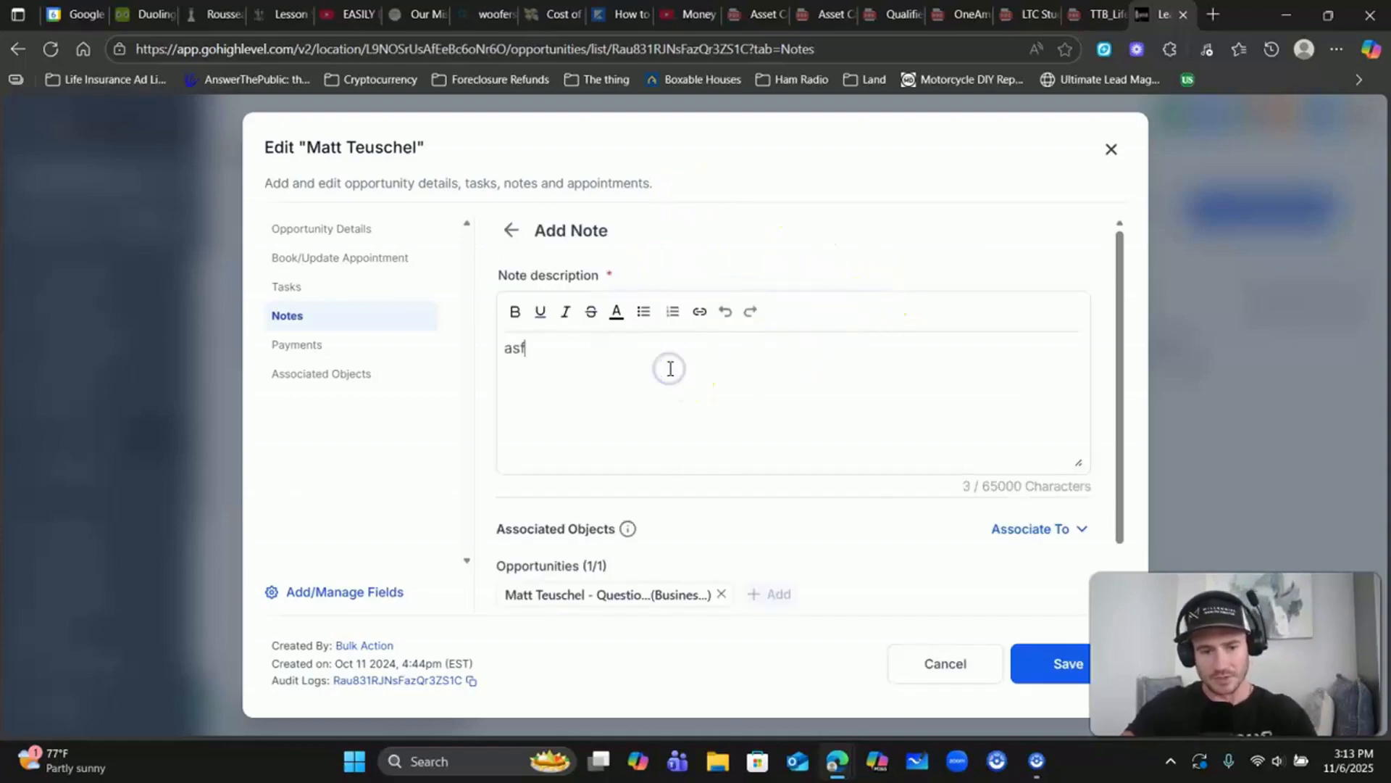
type("gdfsdfsdfsd")
scroll(981, 382, "down", 1)
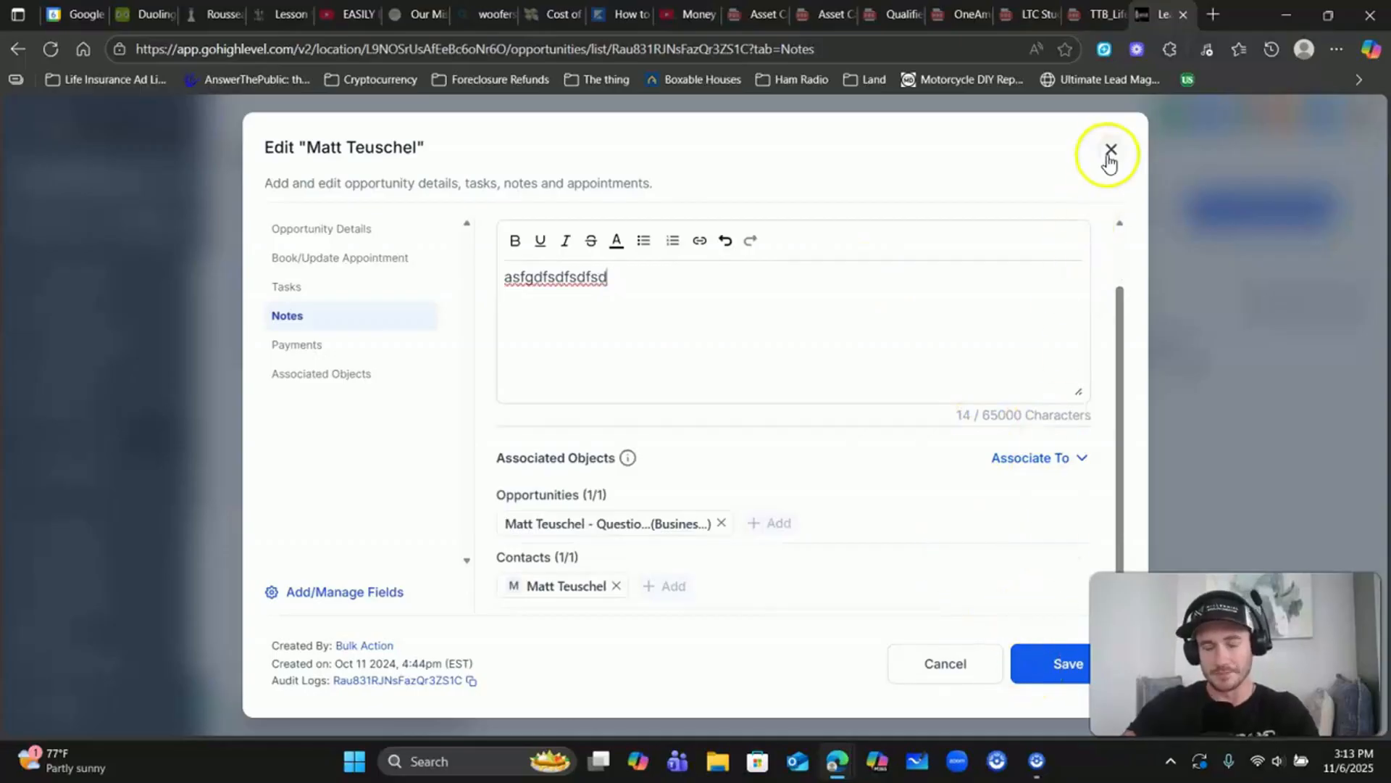
left_click(1112, 150)
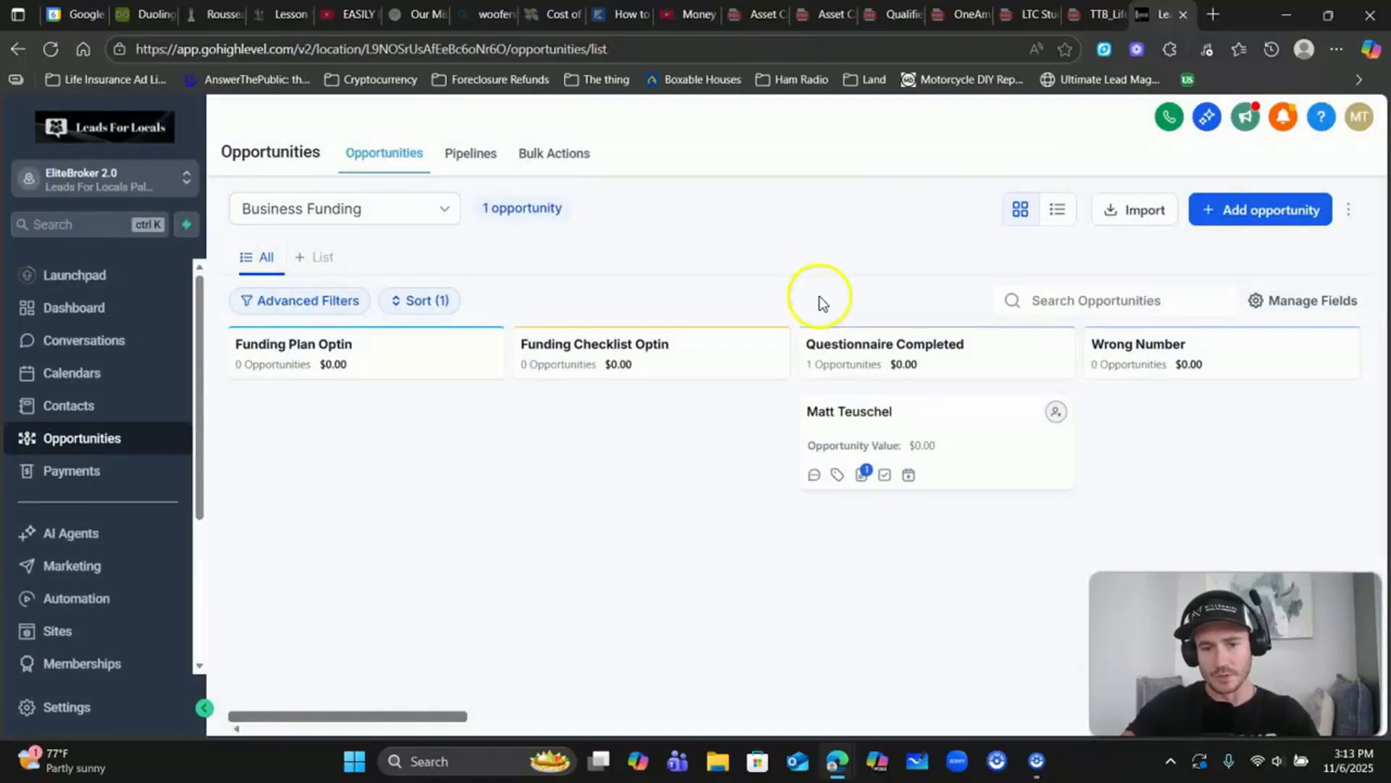
Open the contact record behind the opportunity, view its notes, and cancel a blank new note
left_click(849, 411)
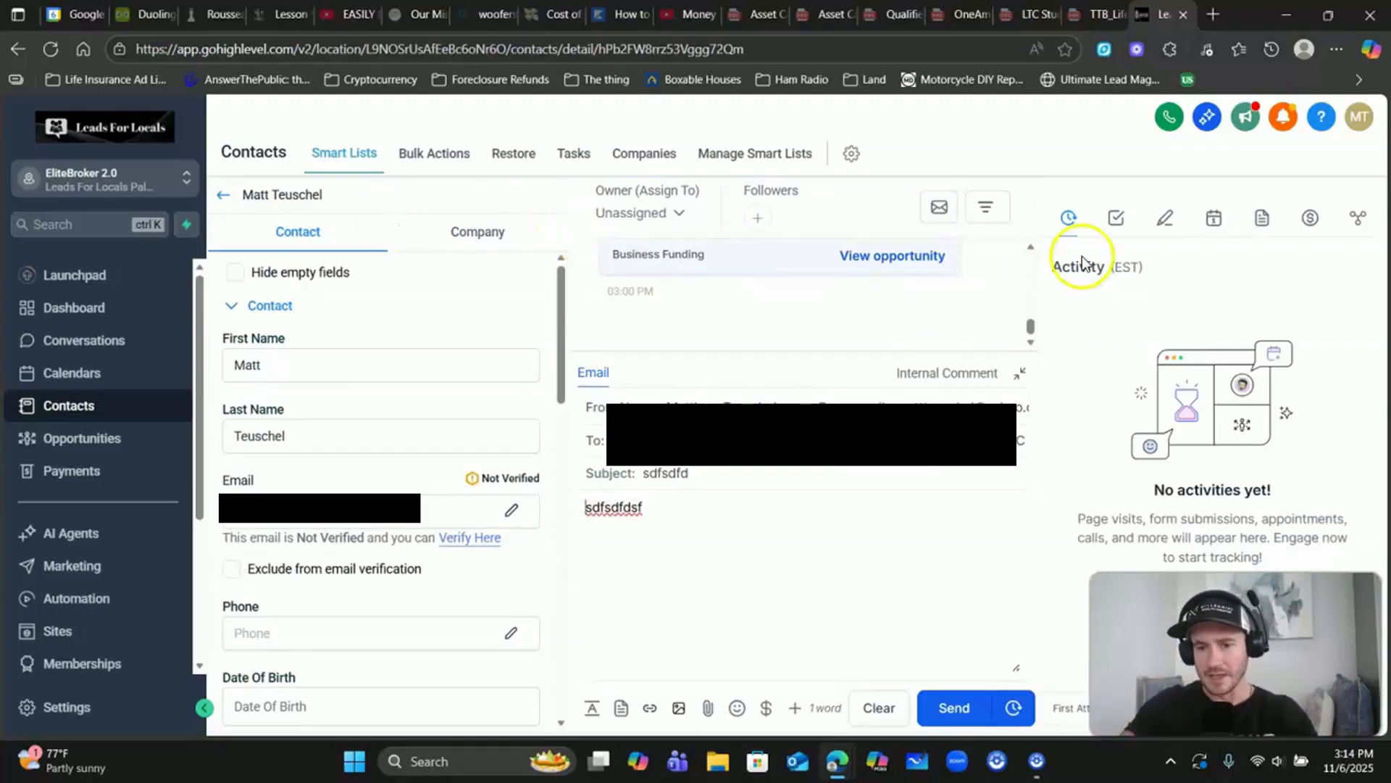
left_click(1163, 224)
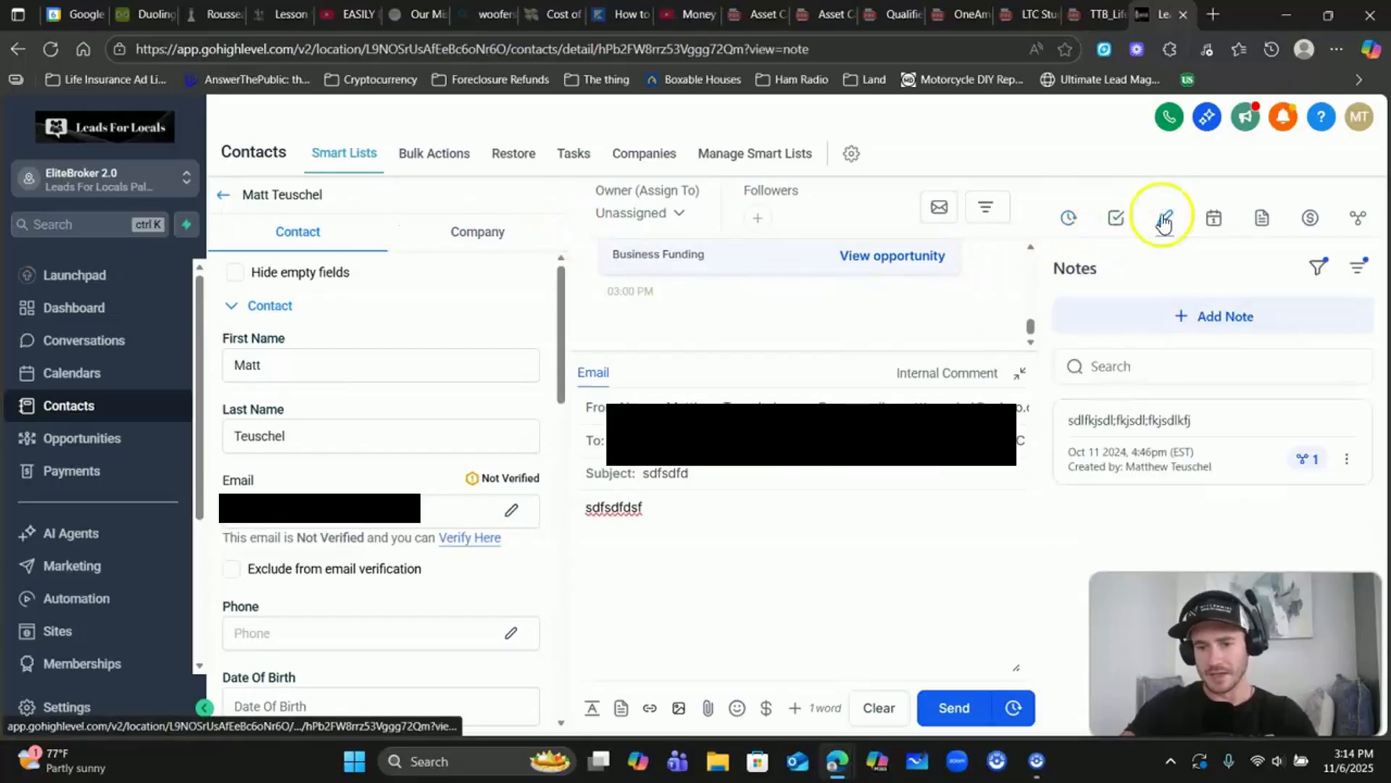
left_click(1227, 317)
left_click(1136, 423)
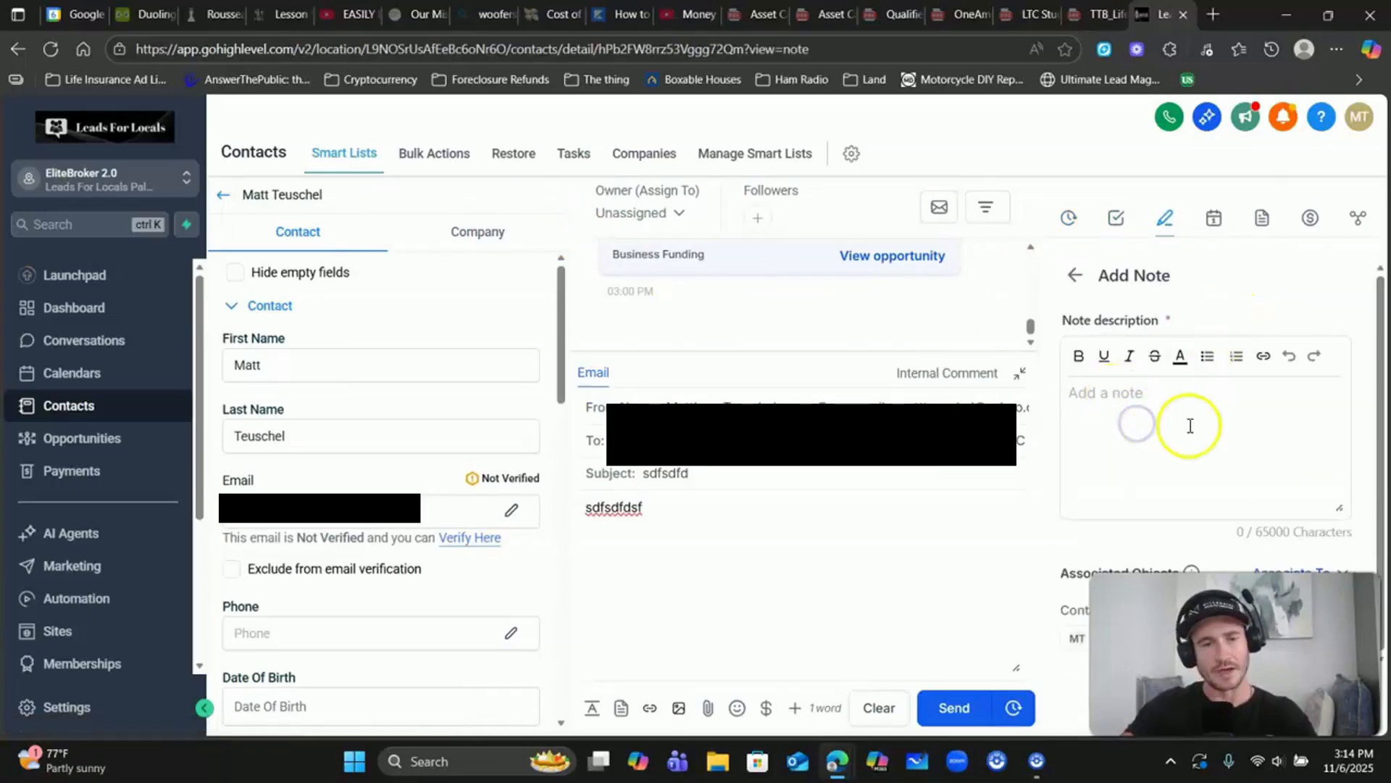
mouse_move(1224, 653)
left_mouse_down()
mouse_move(946, 655)
mouse_move(1218, 653)
left_mouse_up()
left_click(1258, 687)
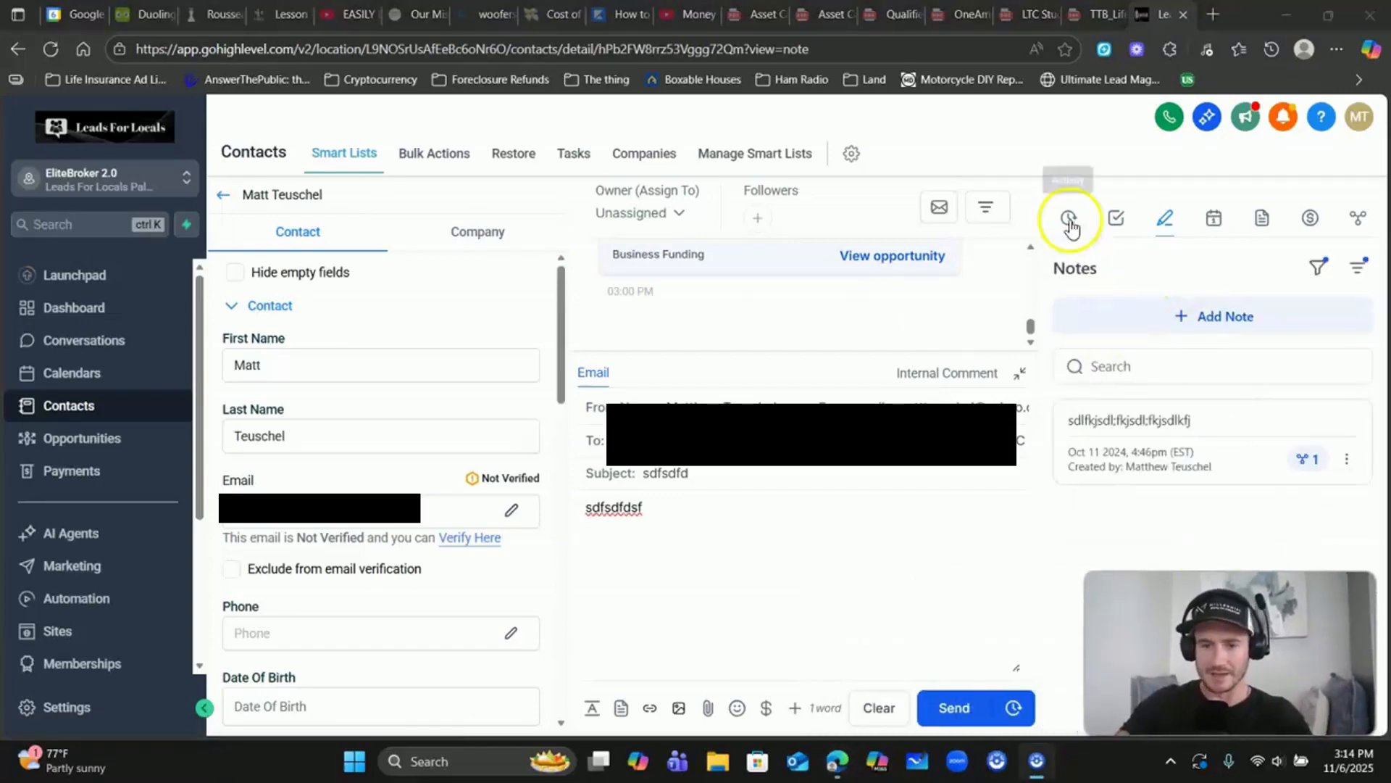
Start a new task for the contact with the title Follow-up
left_click(1113, 219)
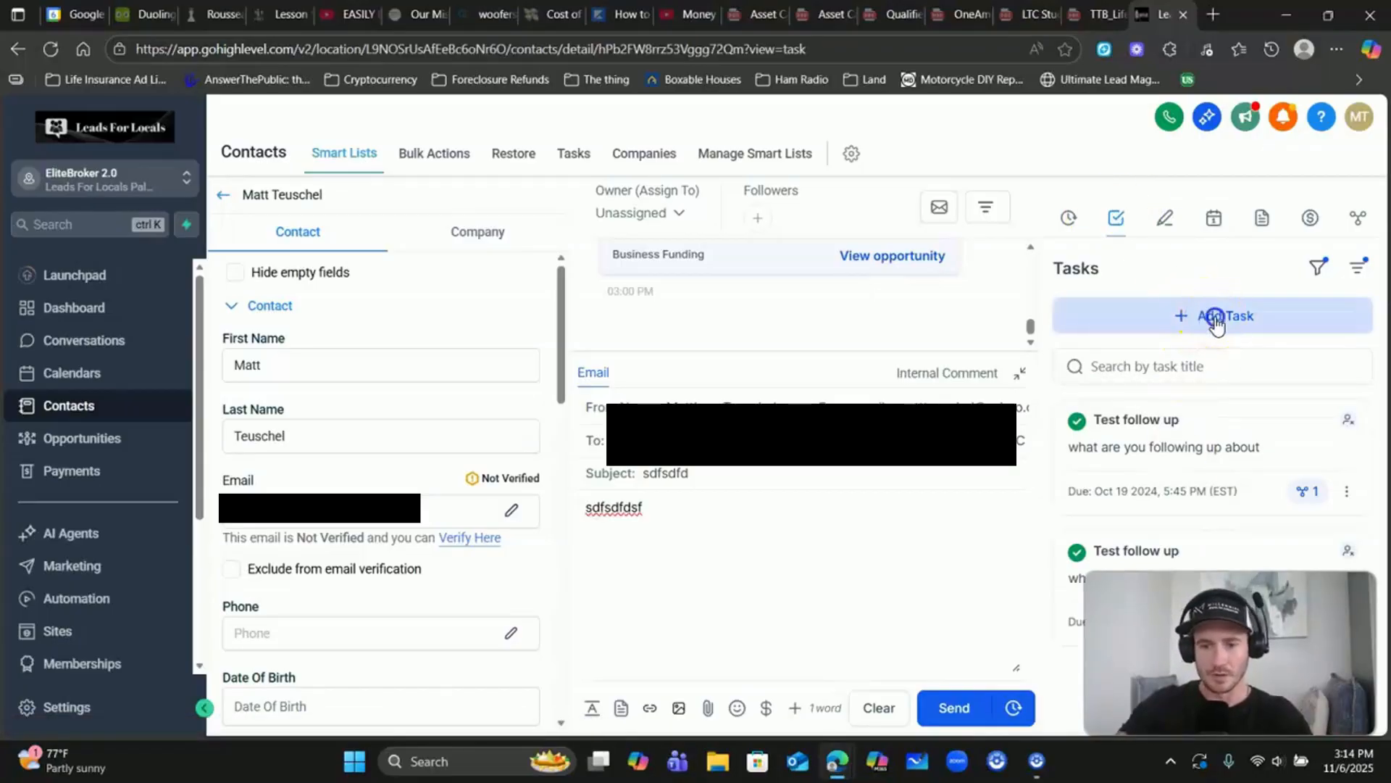
left_click(1221, 313)
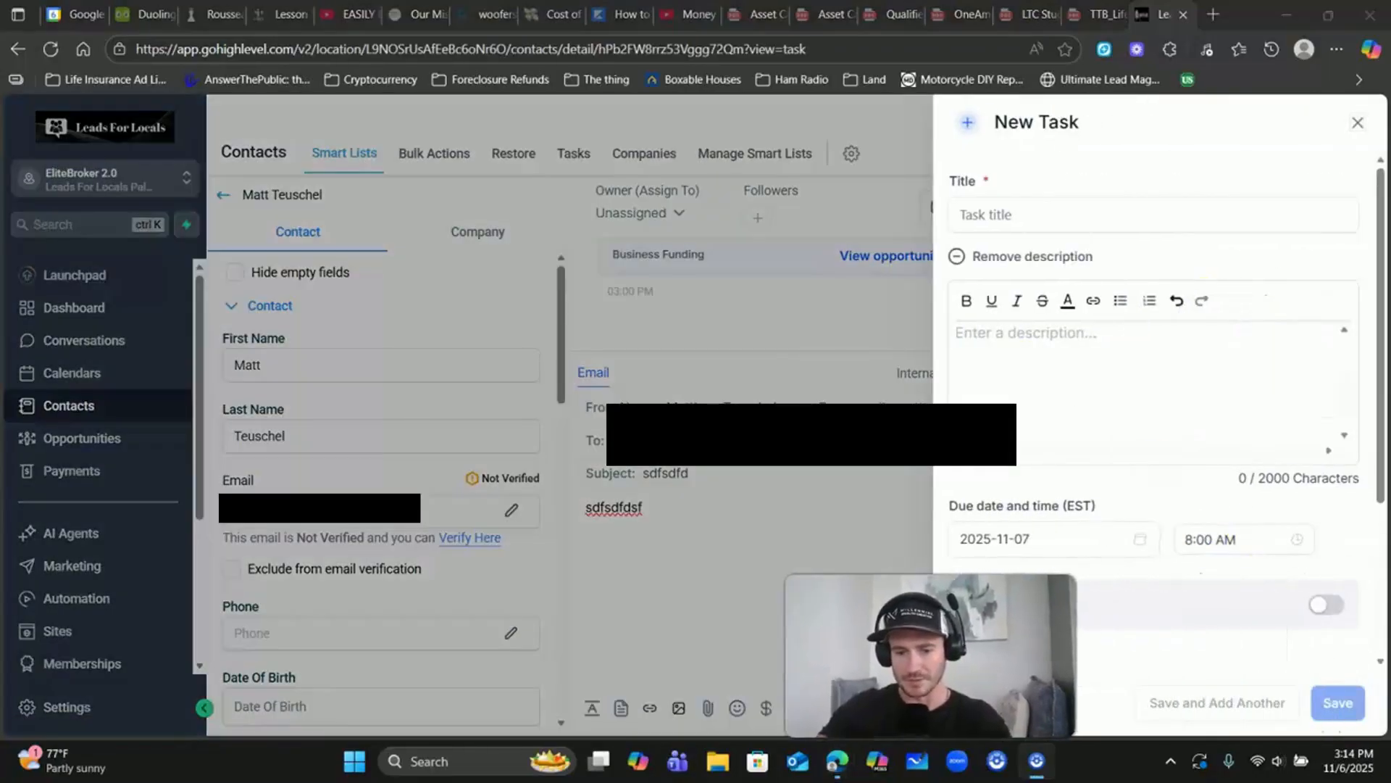
left_click(1031, 209)
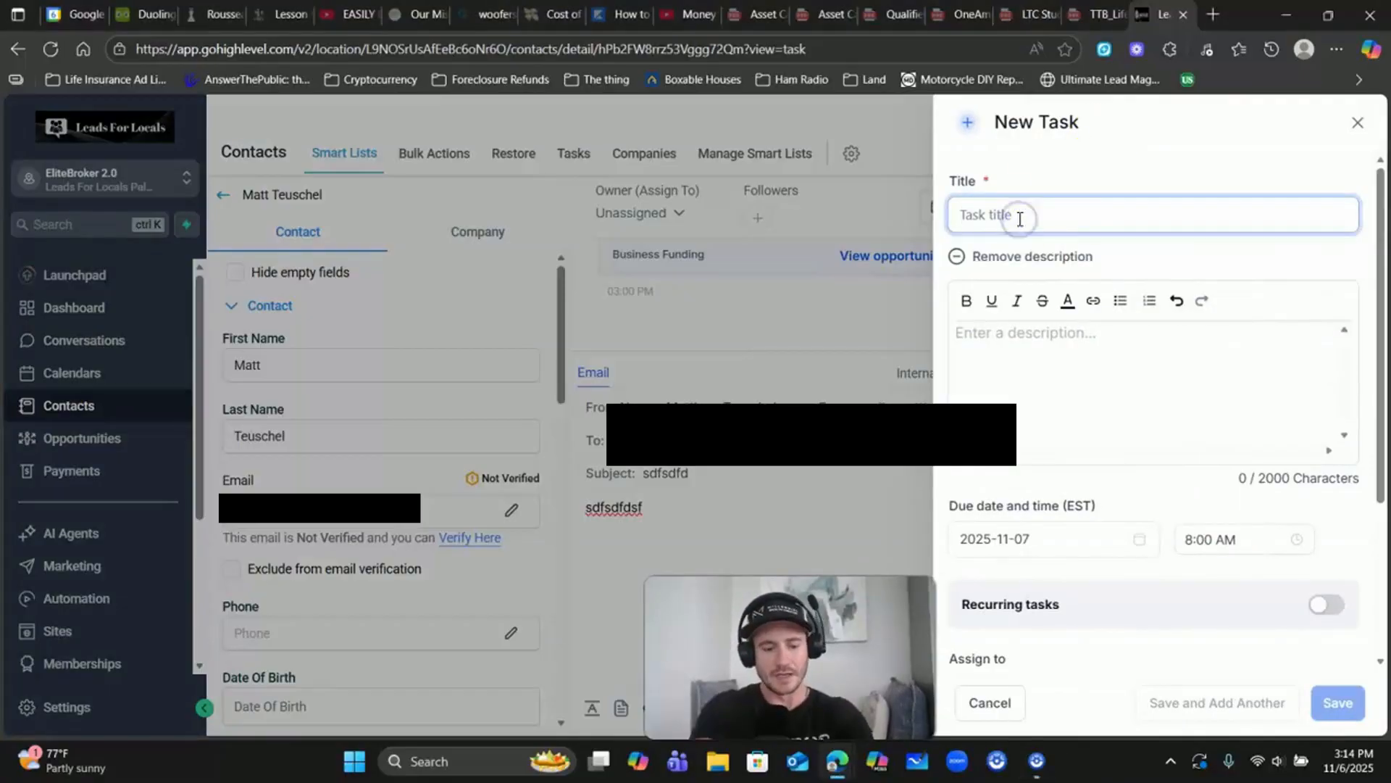
type("Name")
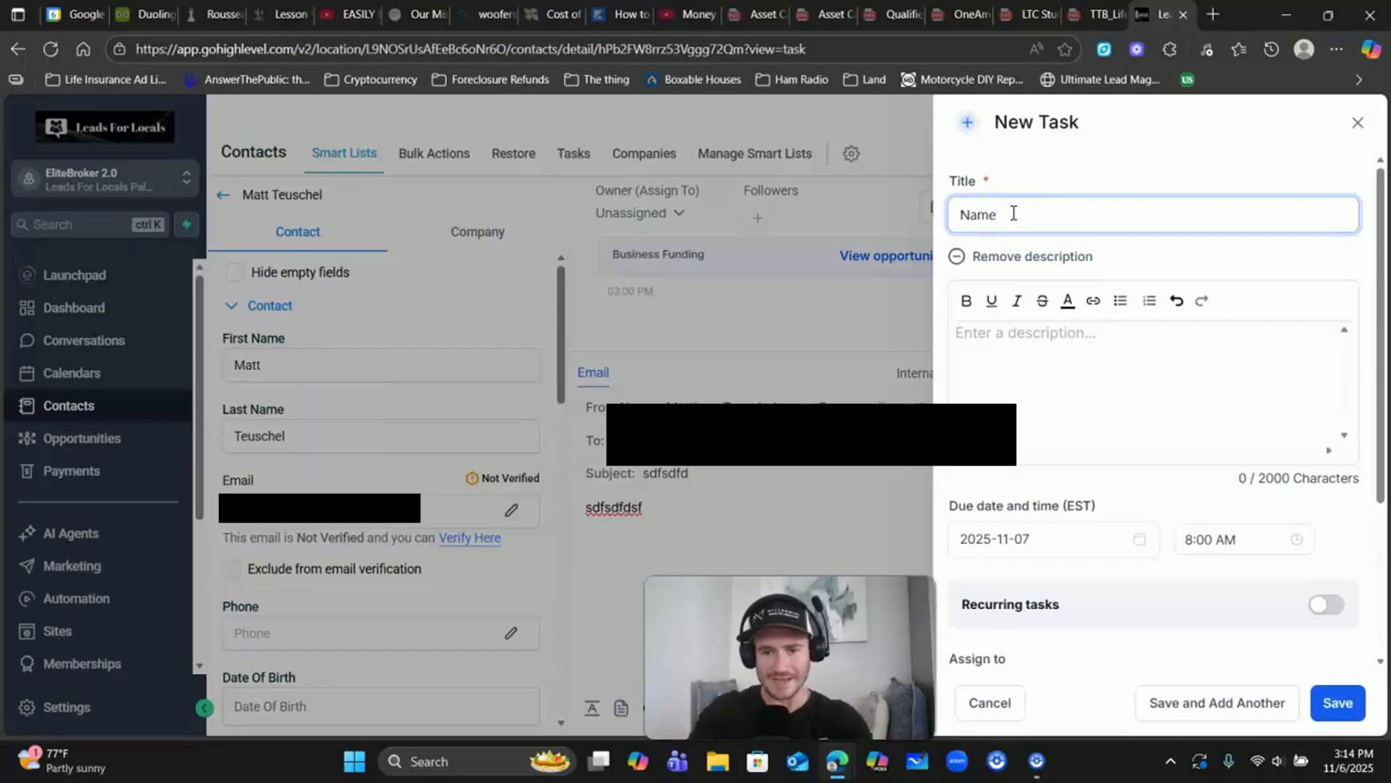
key("BackSpace")
key("BackSpace")
key("BackSpace")
key("BackSpace")
type("F")
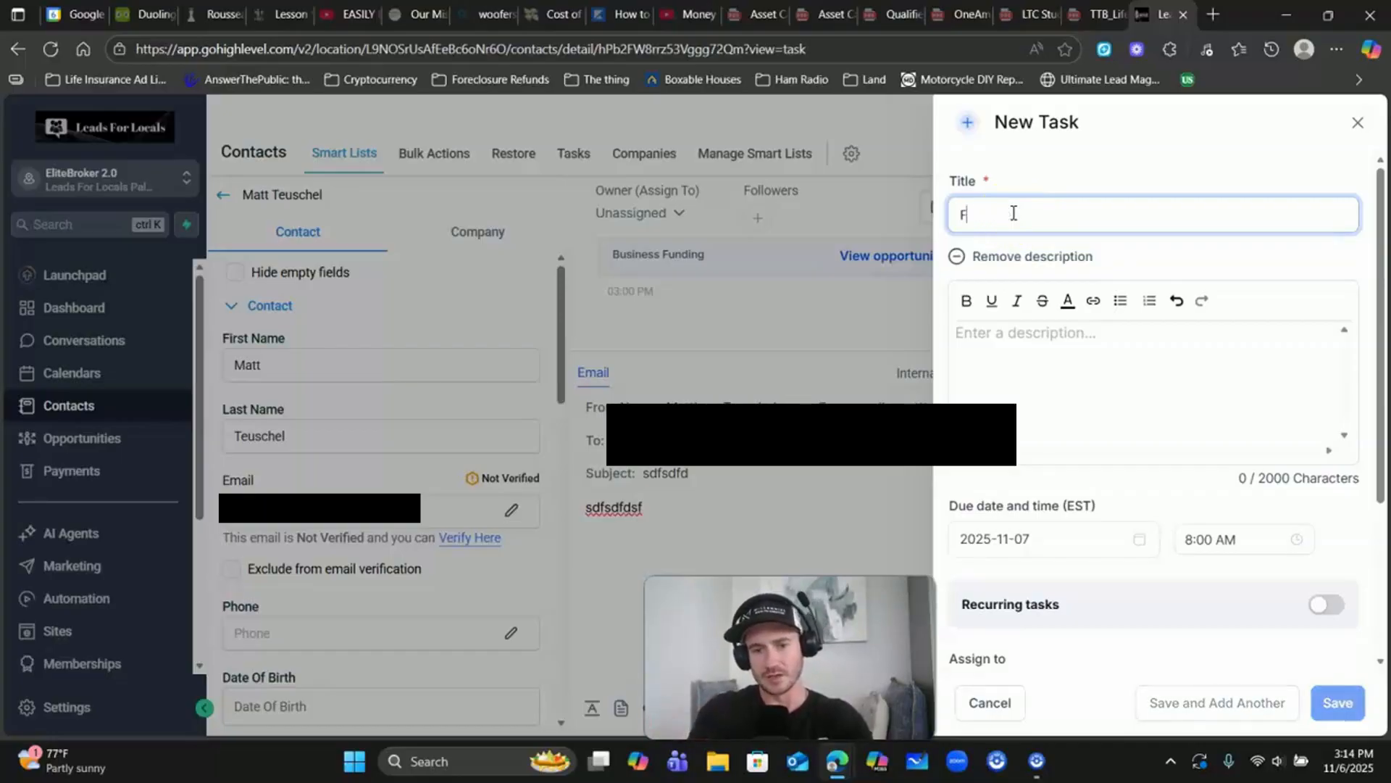
type("ollow-up")
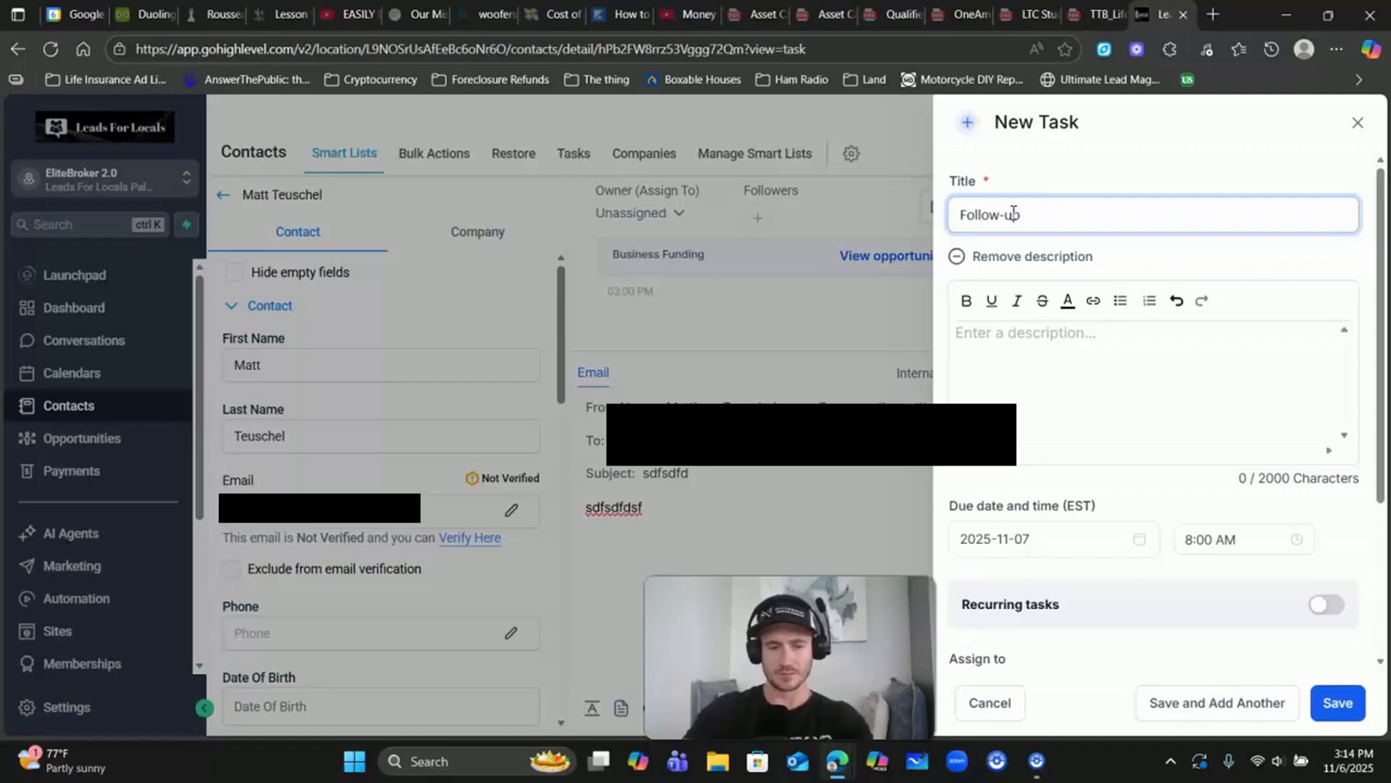
Set the task's due date to 2025-12-30 and check the available assignees without choosing one
left_click(1006, 364)
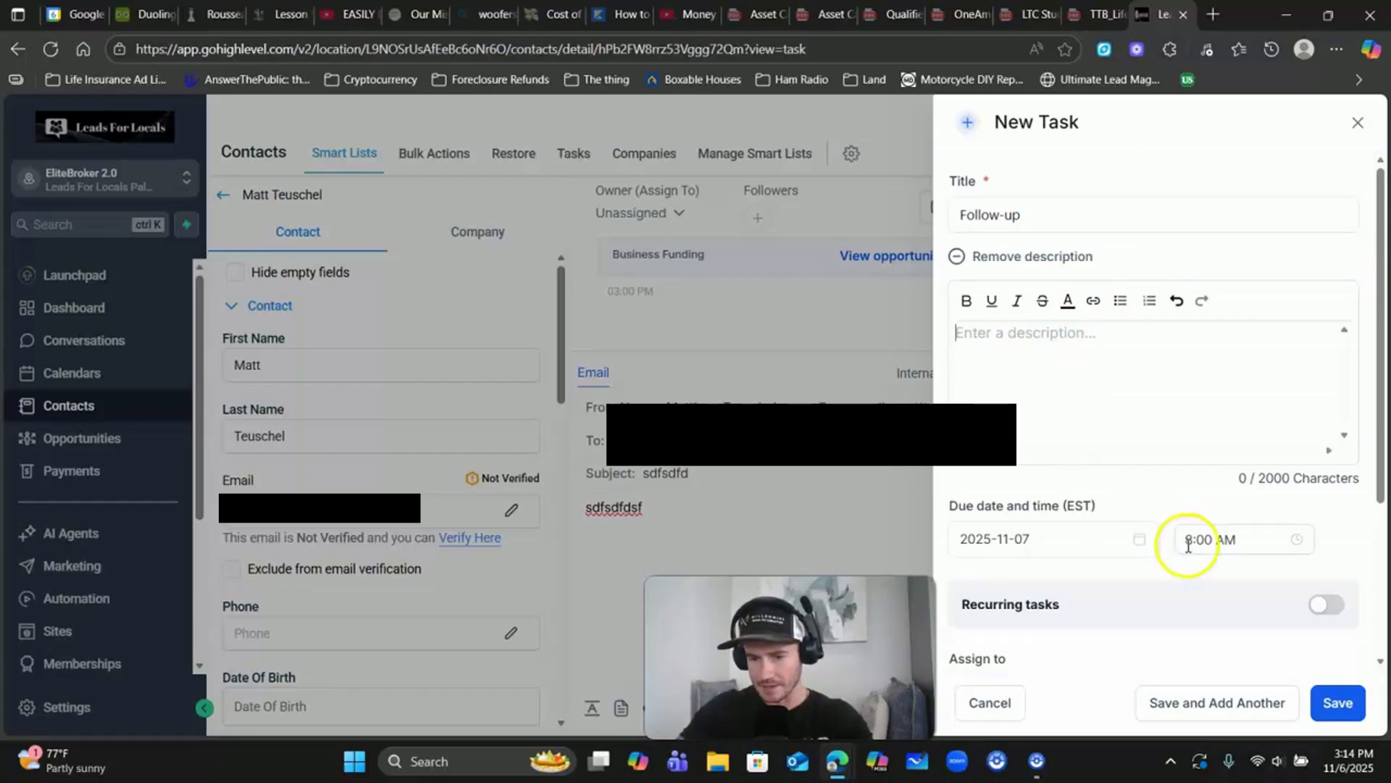
left_click(1042, 548)
scroll(1058, 515, "down", 3)
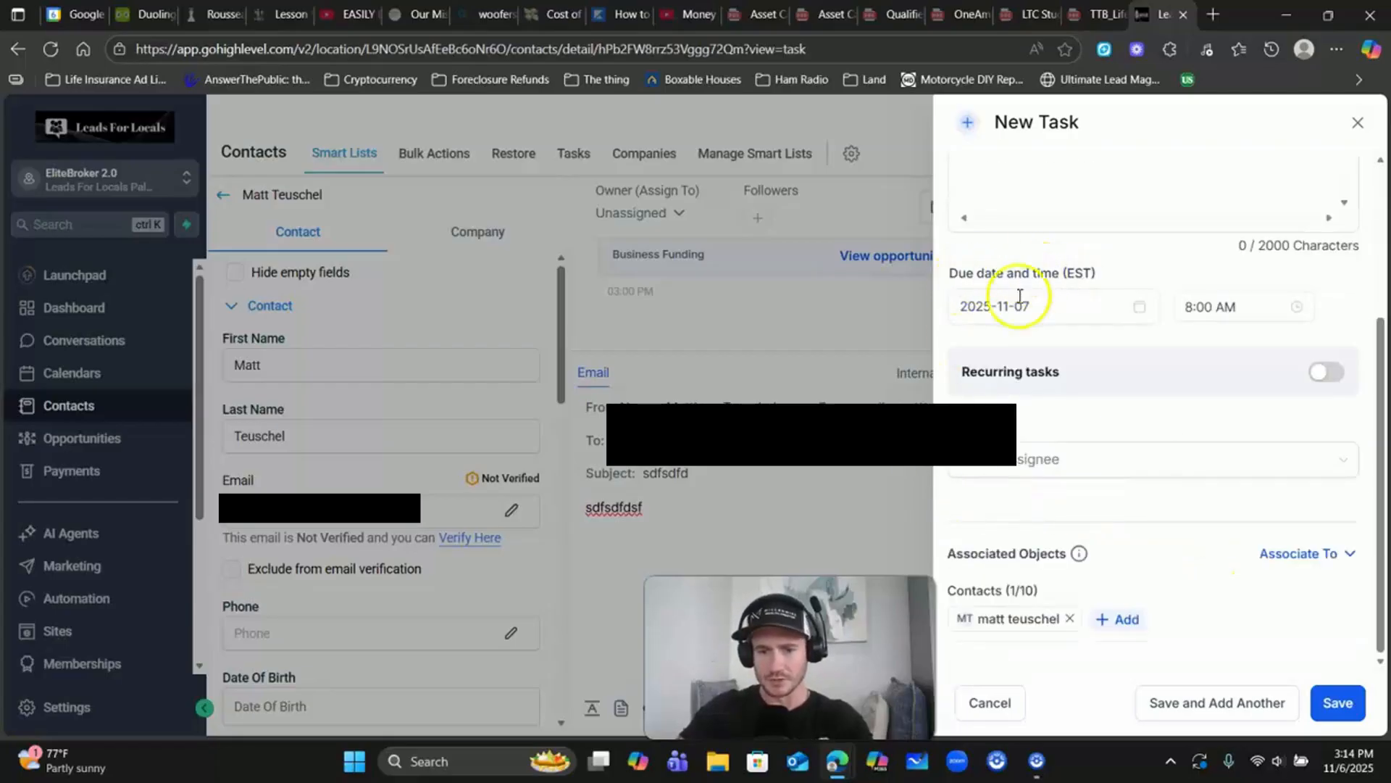
left_click(1117, 310)
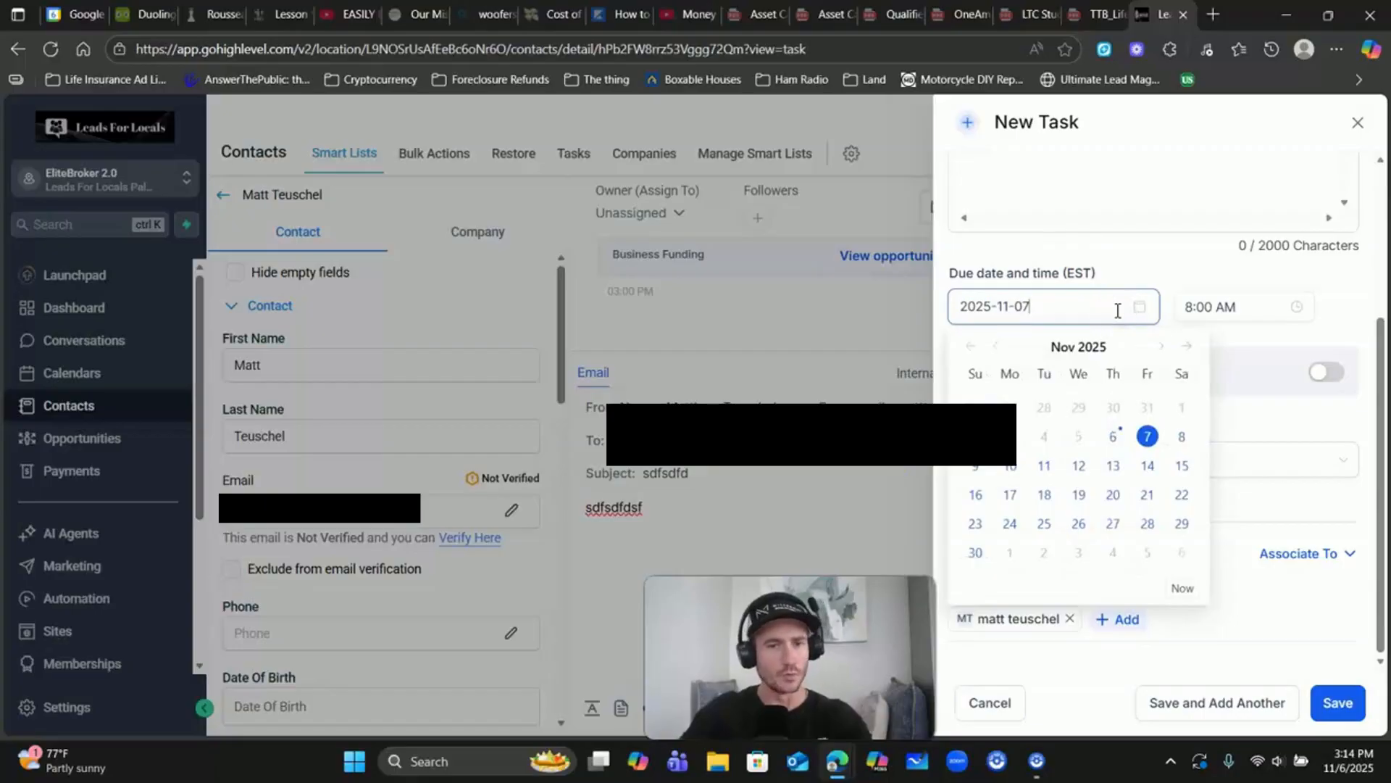
left_click(1160, 347)
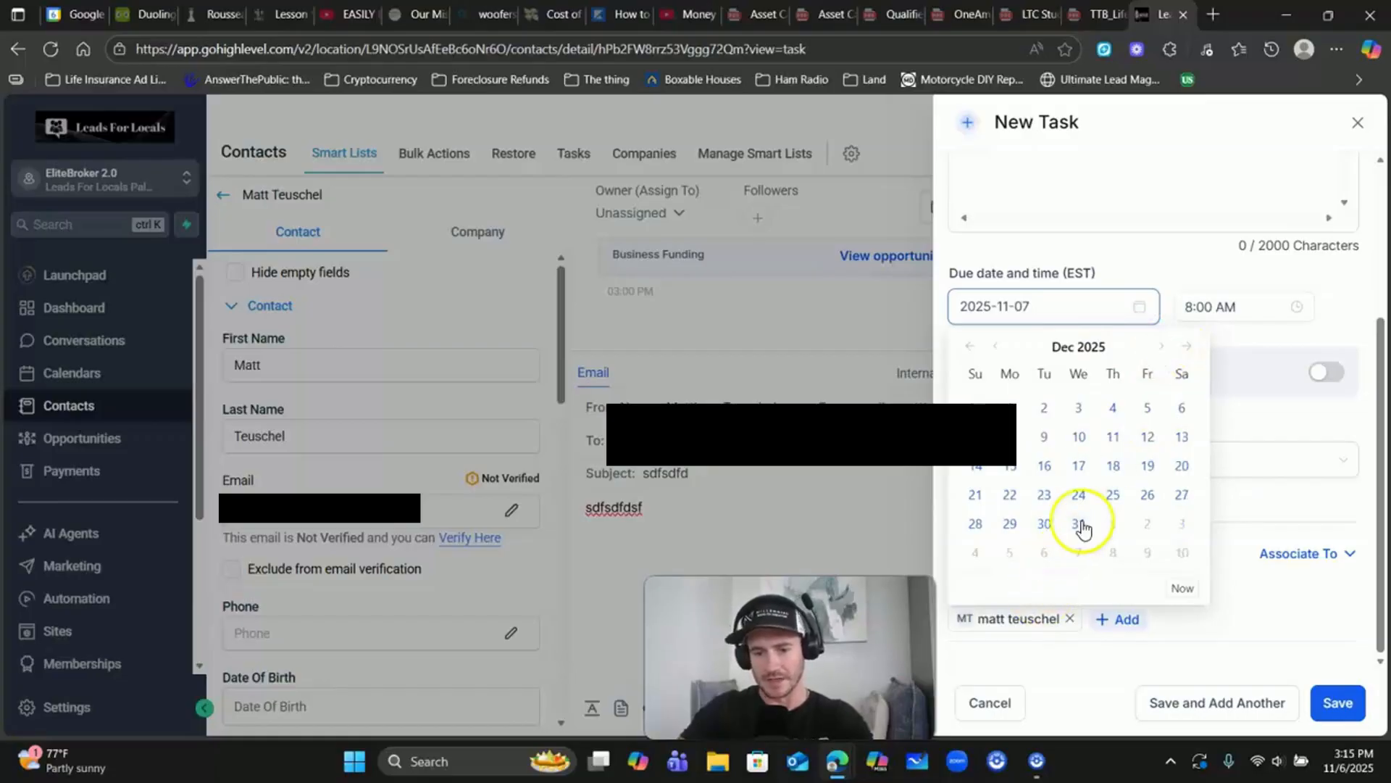
left_click(1045, 525)
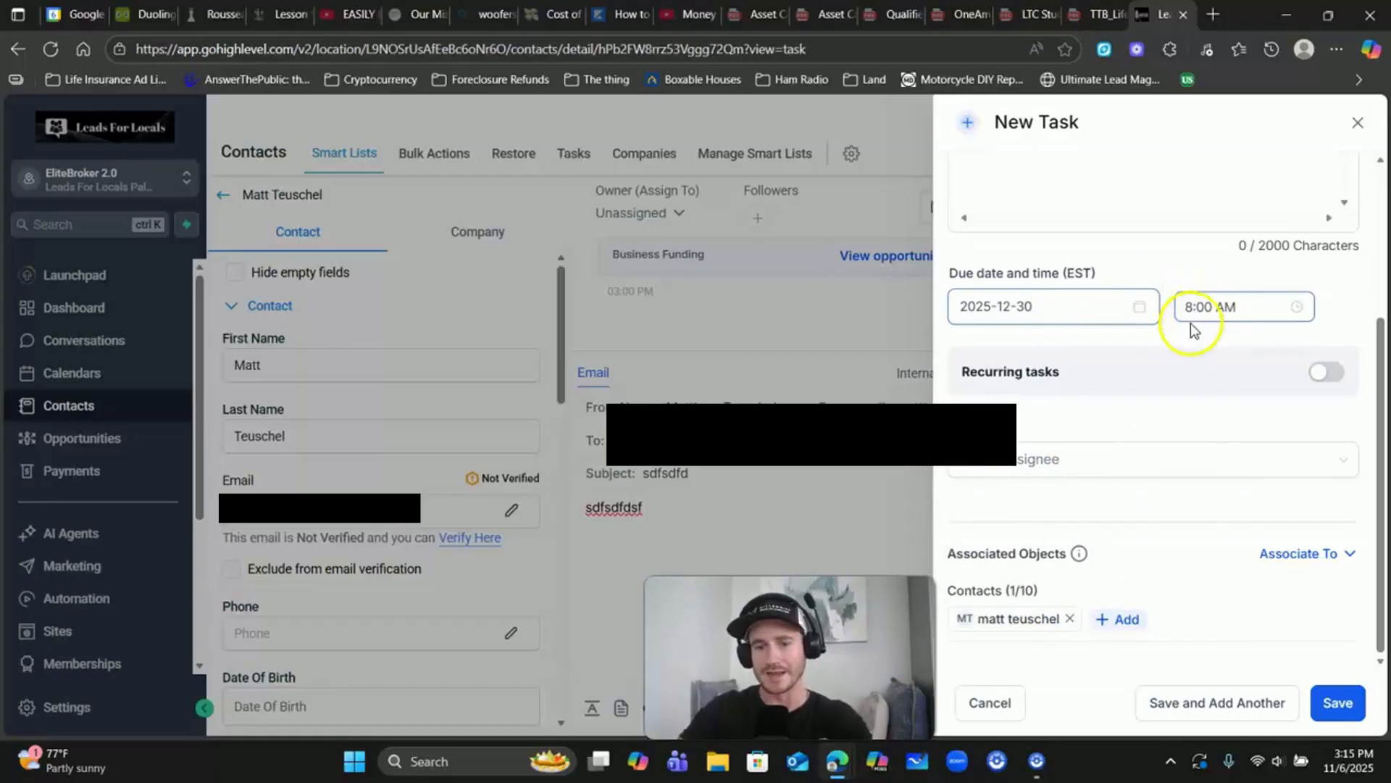
left_click(1050, 466)
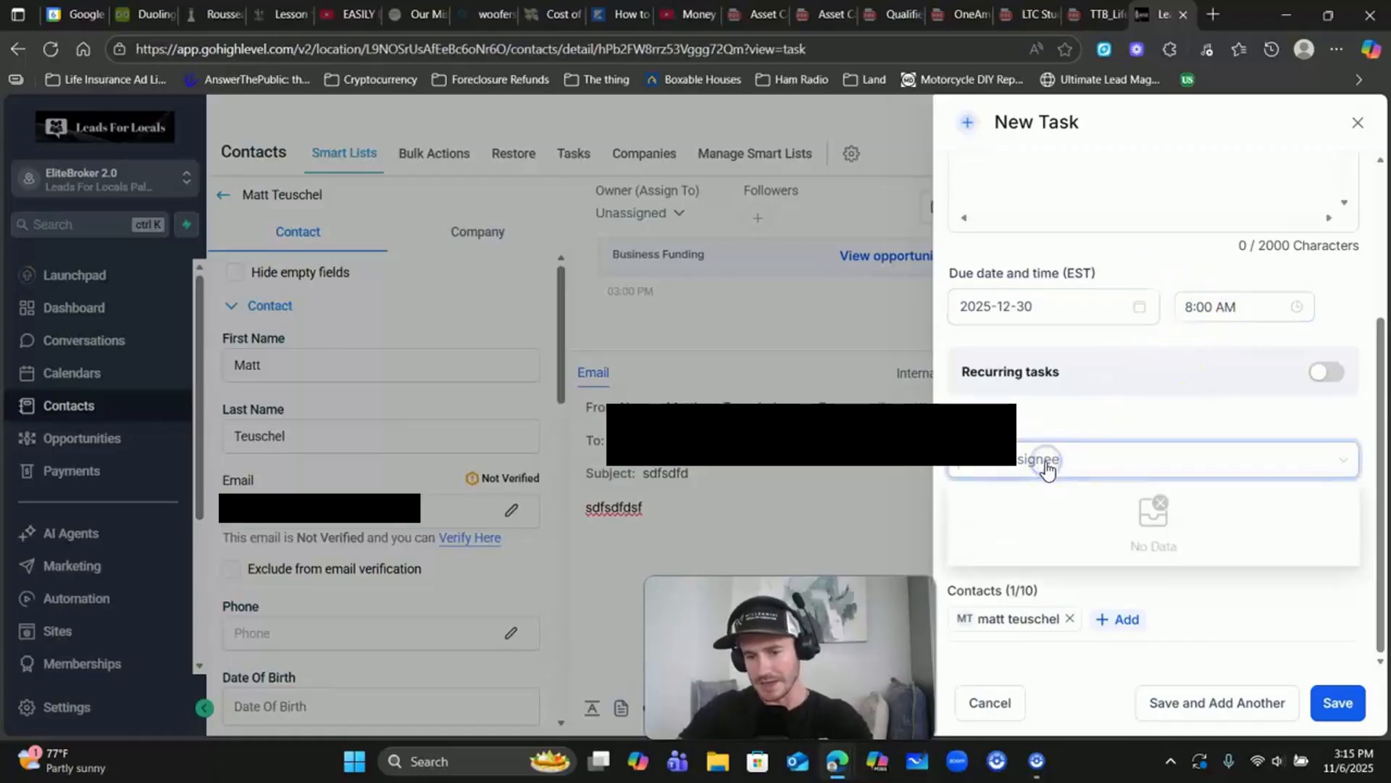
left_click(1142, 426)
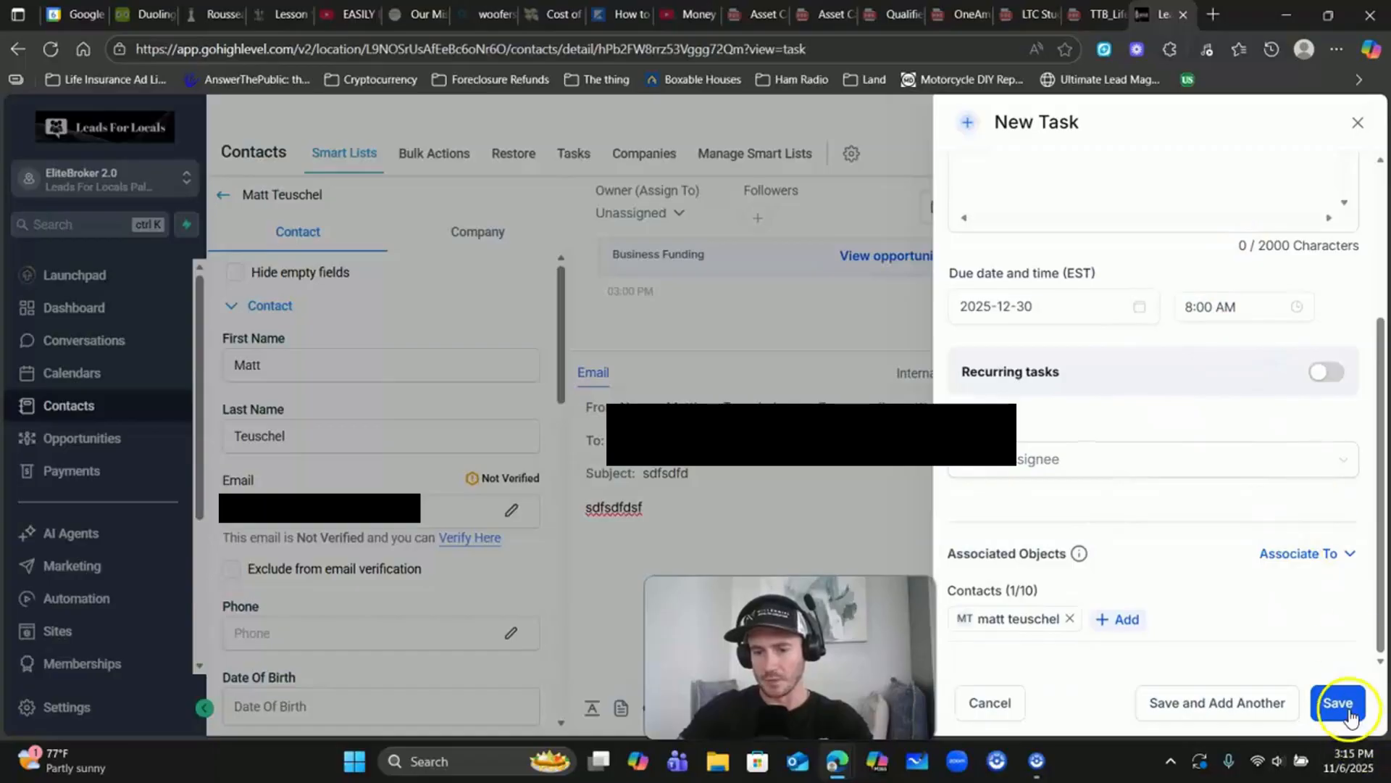
Enter asfasdfsdf as the task description and save the task
scroll(1080, 217, "up", 3)
left_click(1044, 364)
type("asfasdfsdf")
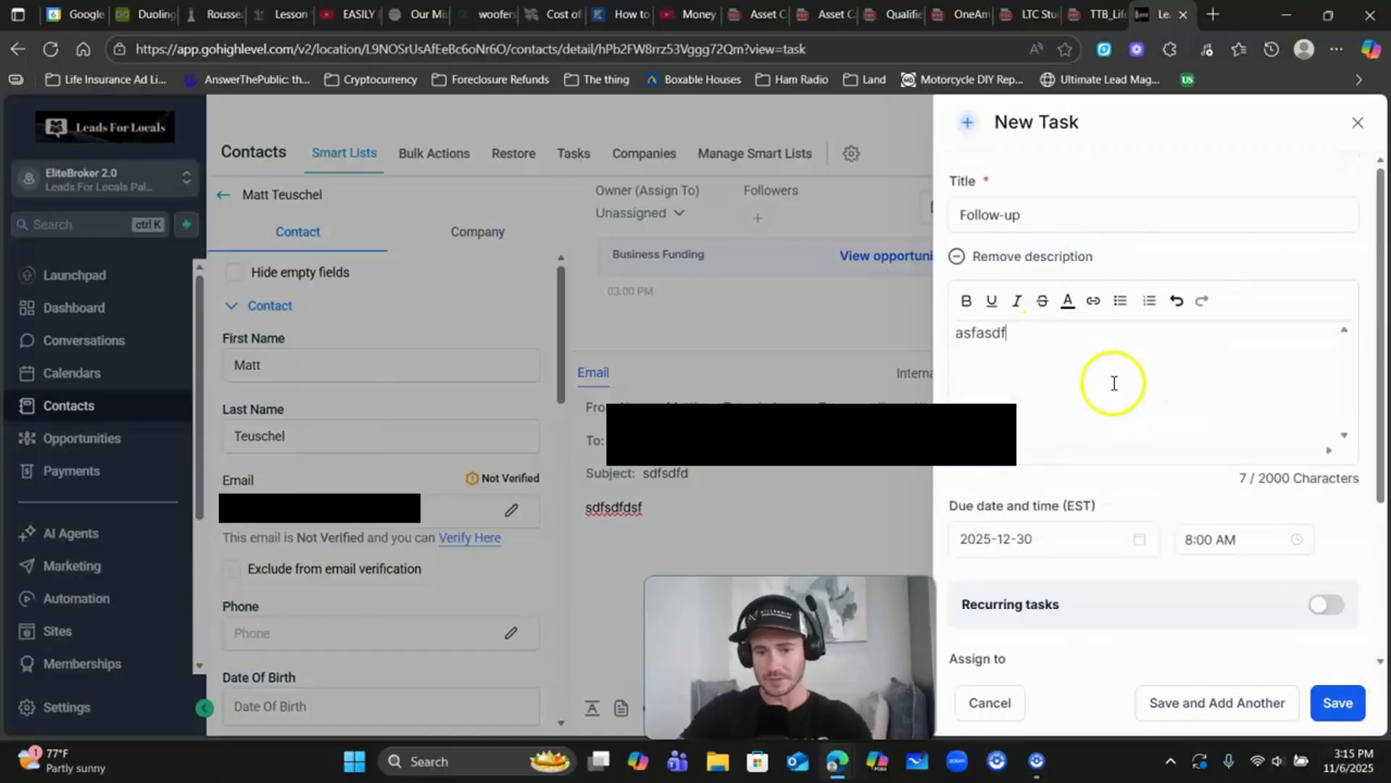
left_click(1327, 703)
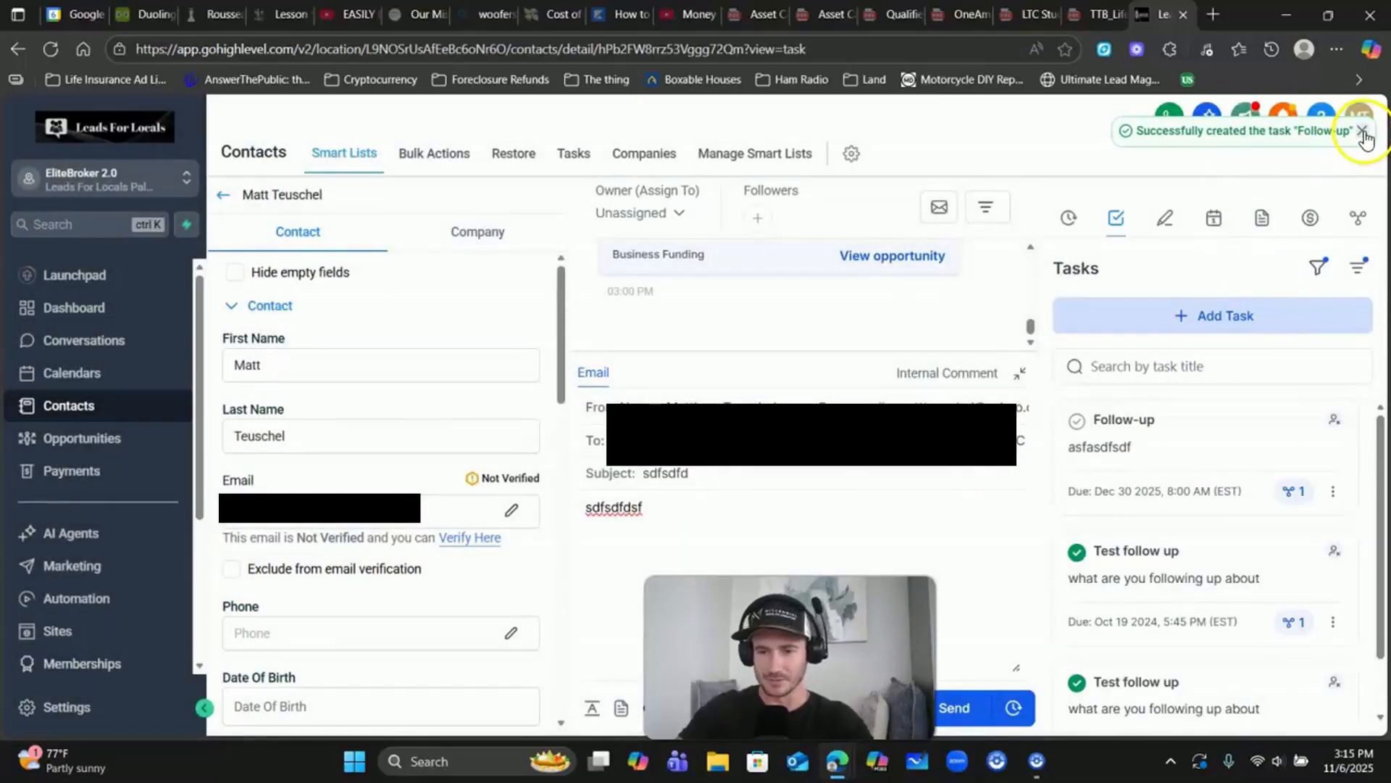
View the contact's notes and the list of all tasks, and open the contact linked to a Test follow up task
left_click(1165, 224)
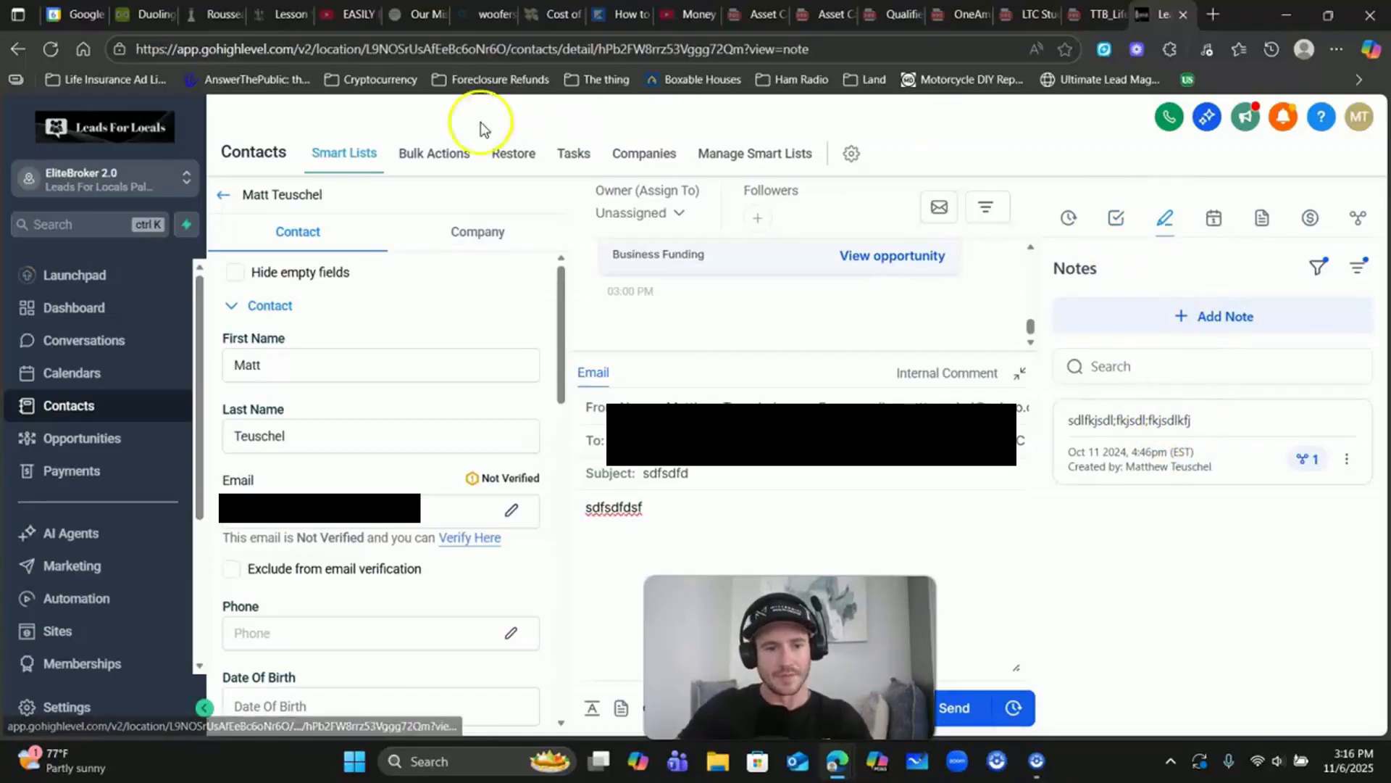
left_click(574, 153)
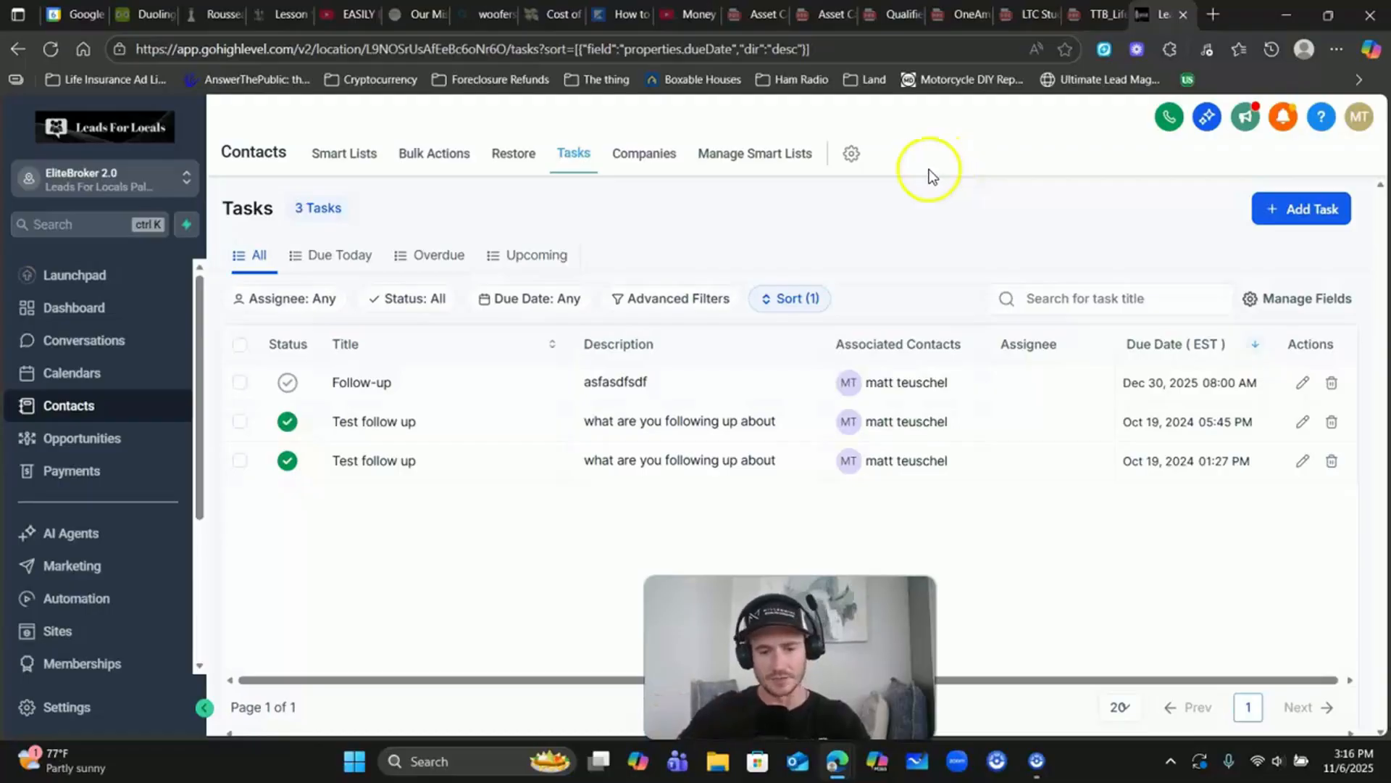
left_click(891, 424)
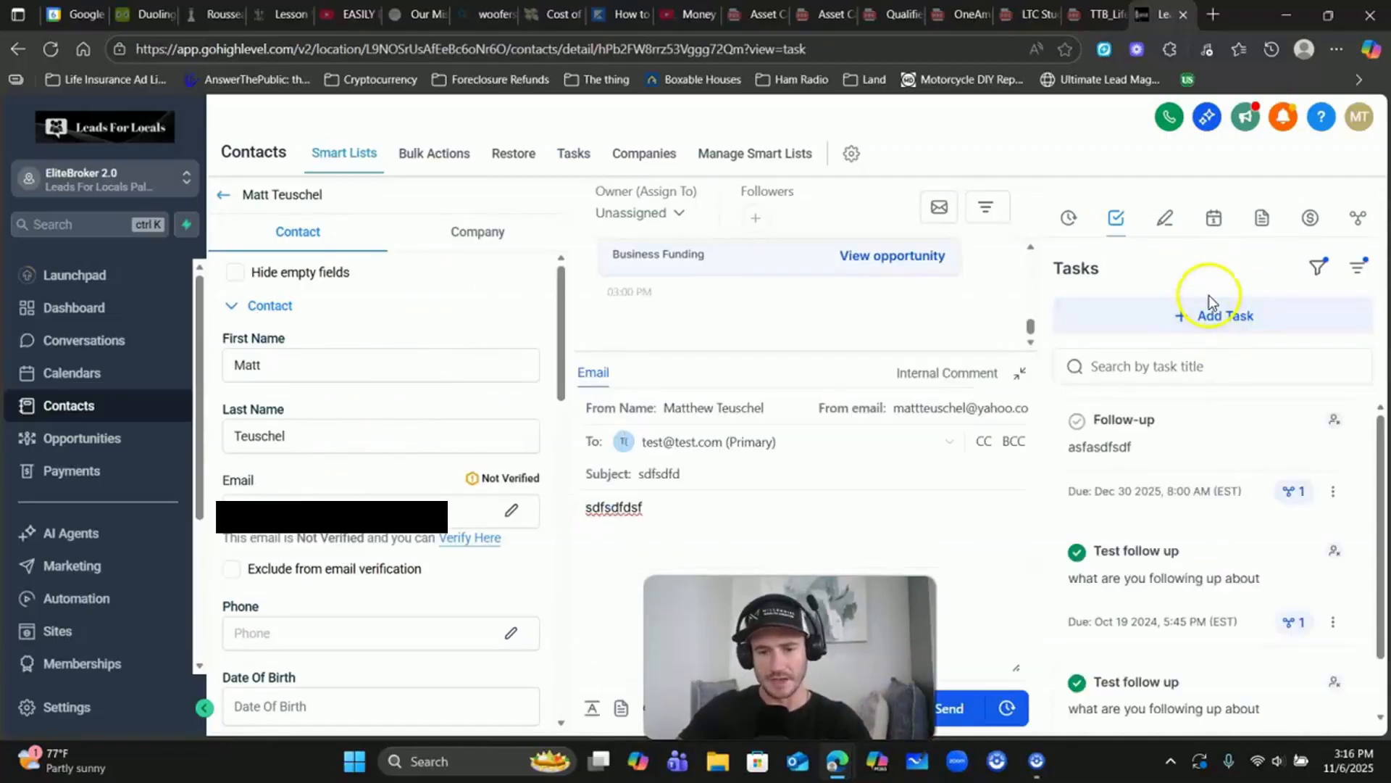
Open the dashboard for editing and move the Tasks widget up into the Funnel widget's place beside Stage Distribution
left_click(108, 307)
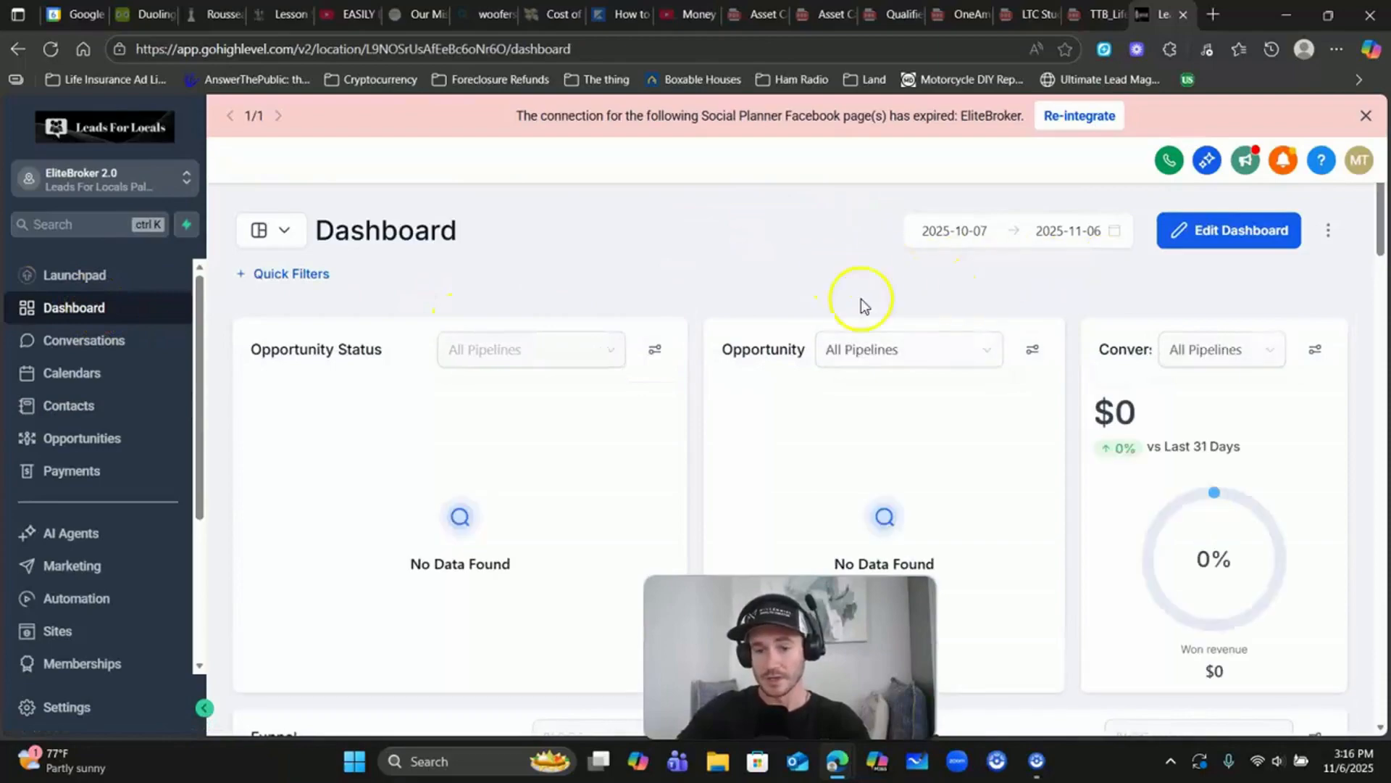
scroll(498, 306, "down", 8)
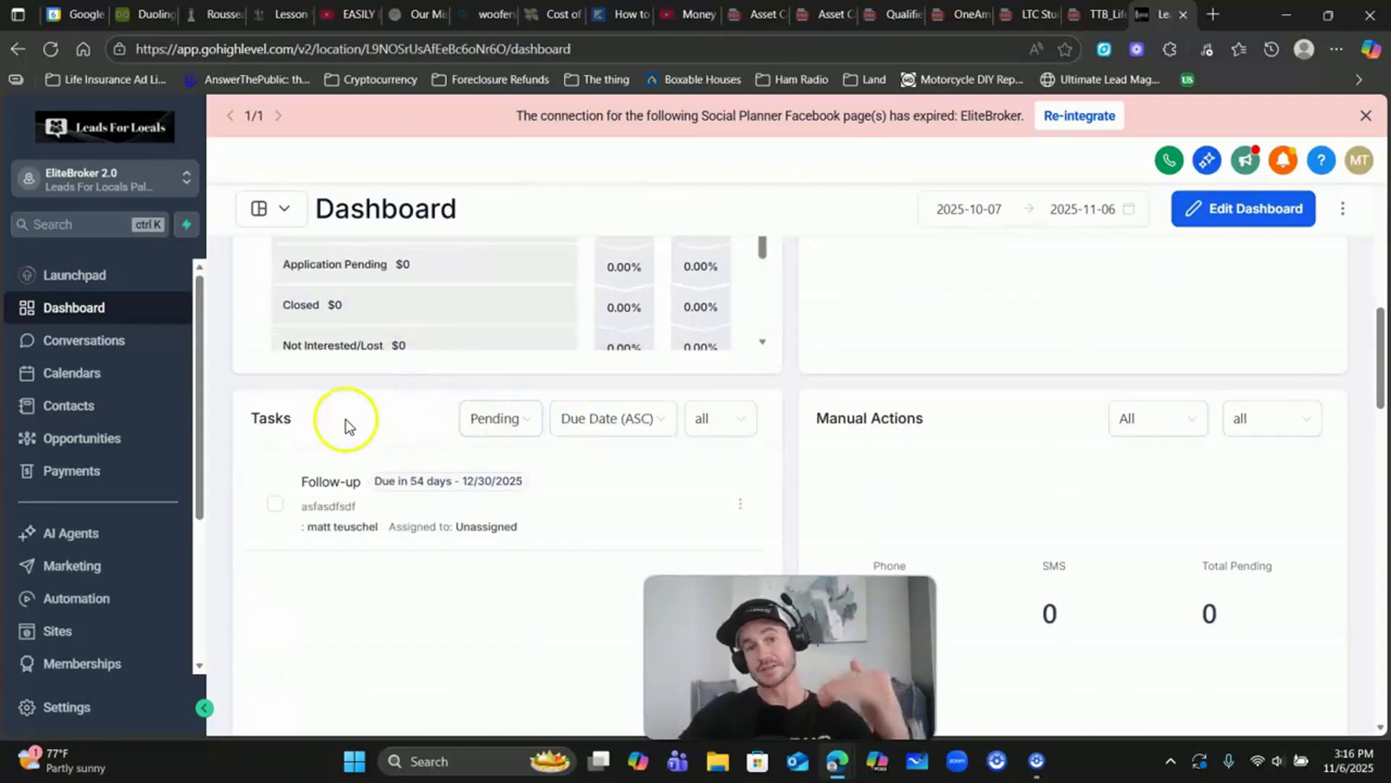
left_click(1256, 209)
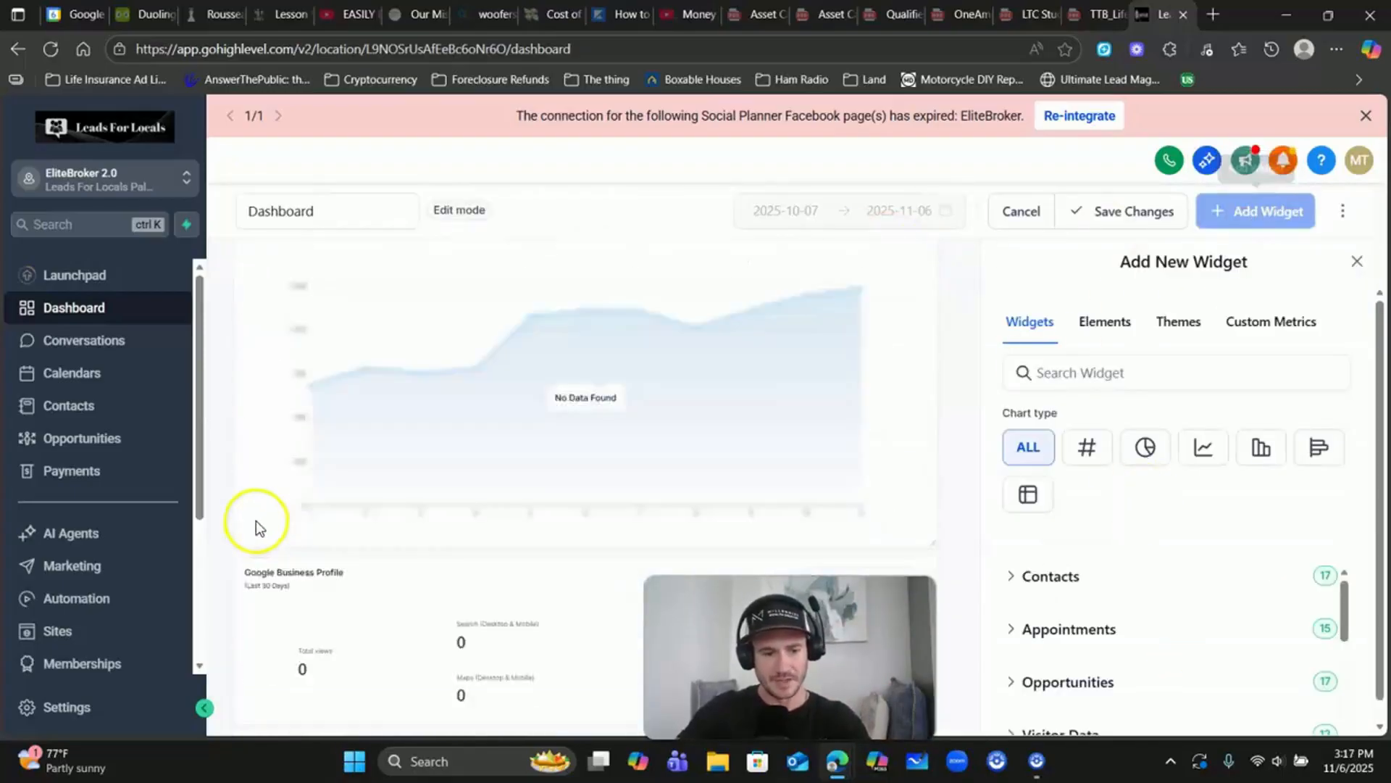
scroll(256, 526, "down", 2)
scroll(295, 451, "up", 10)
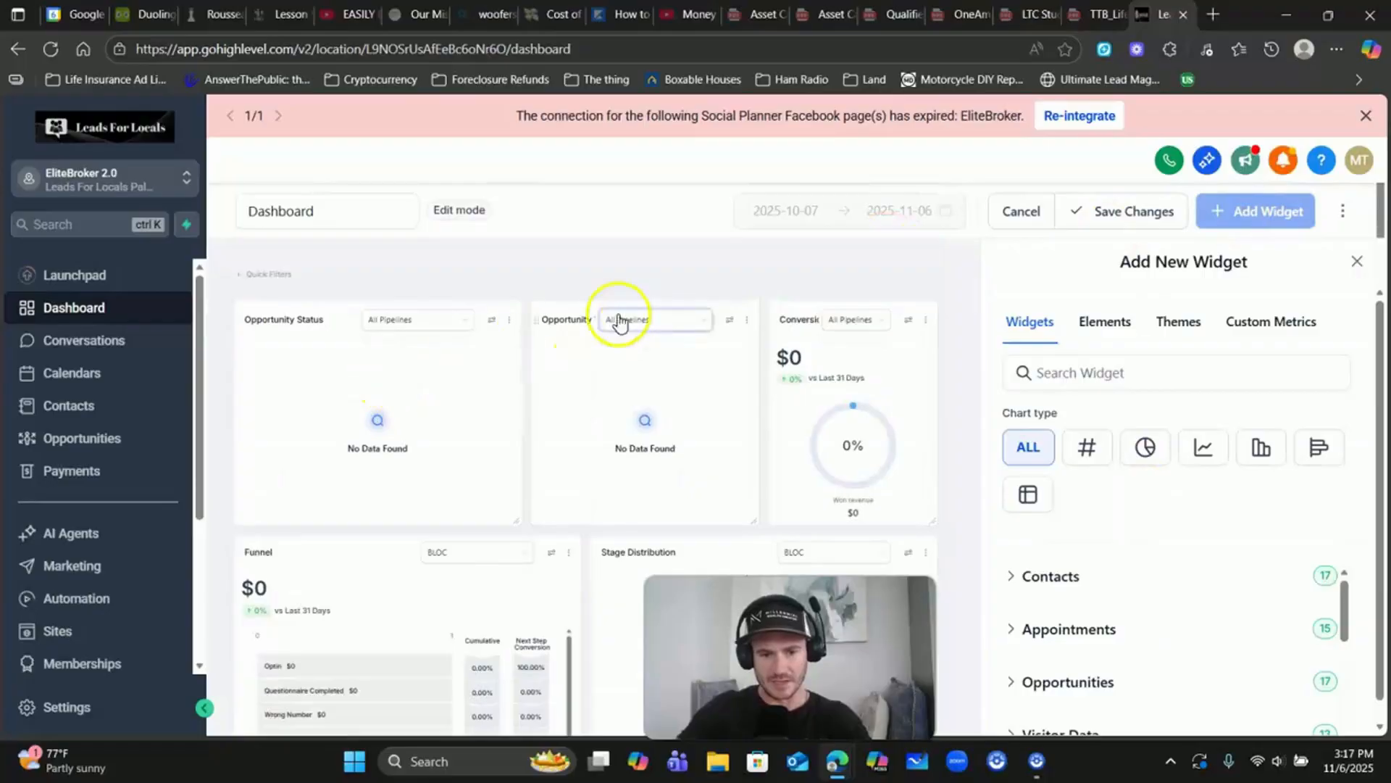
scroll(387, 301, "down", 5)
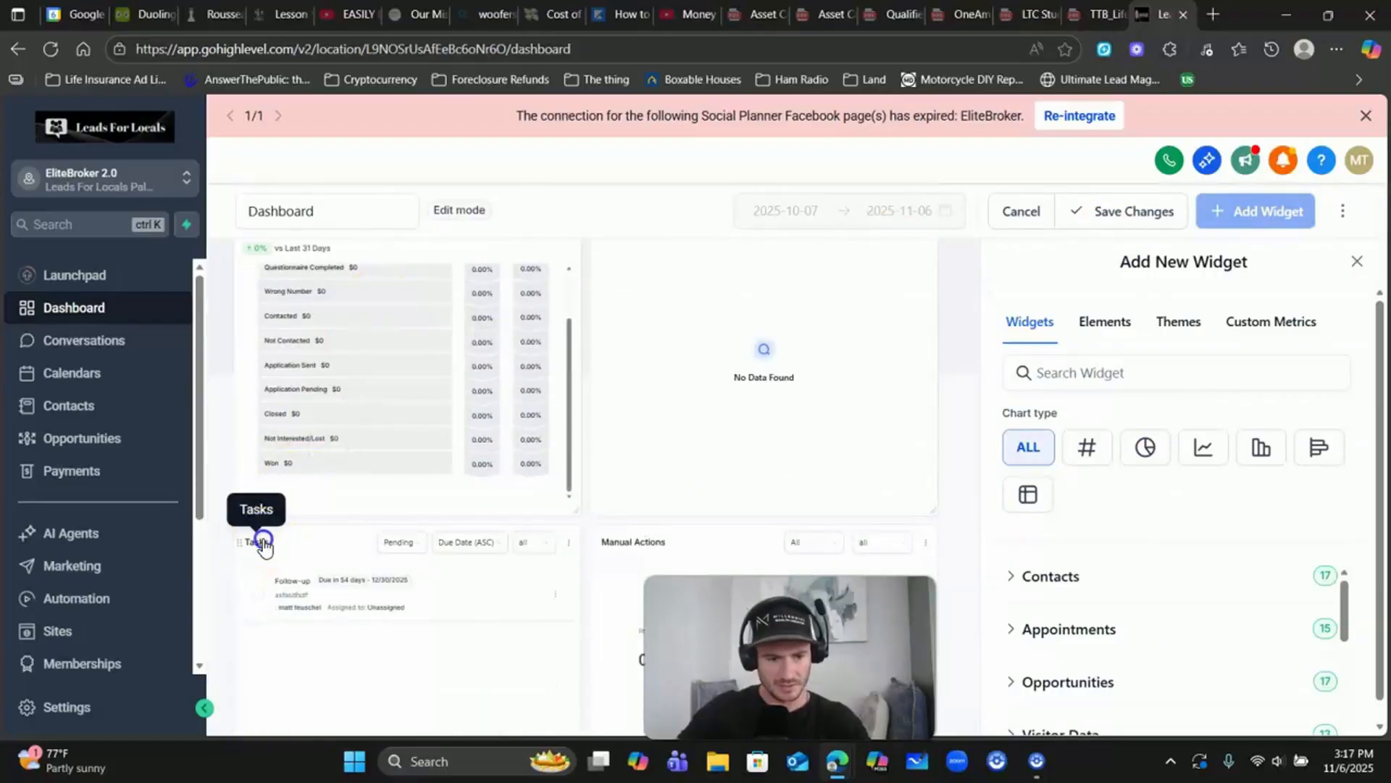
left_click_drag(234, 540, 234, 242)
Move the Tasks widget to the first row of the dashboard in place of Opportunity Status and save the layout
scroll(528, 372, "up", 4)
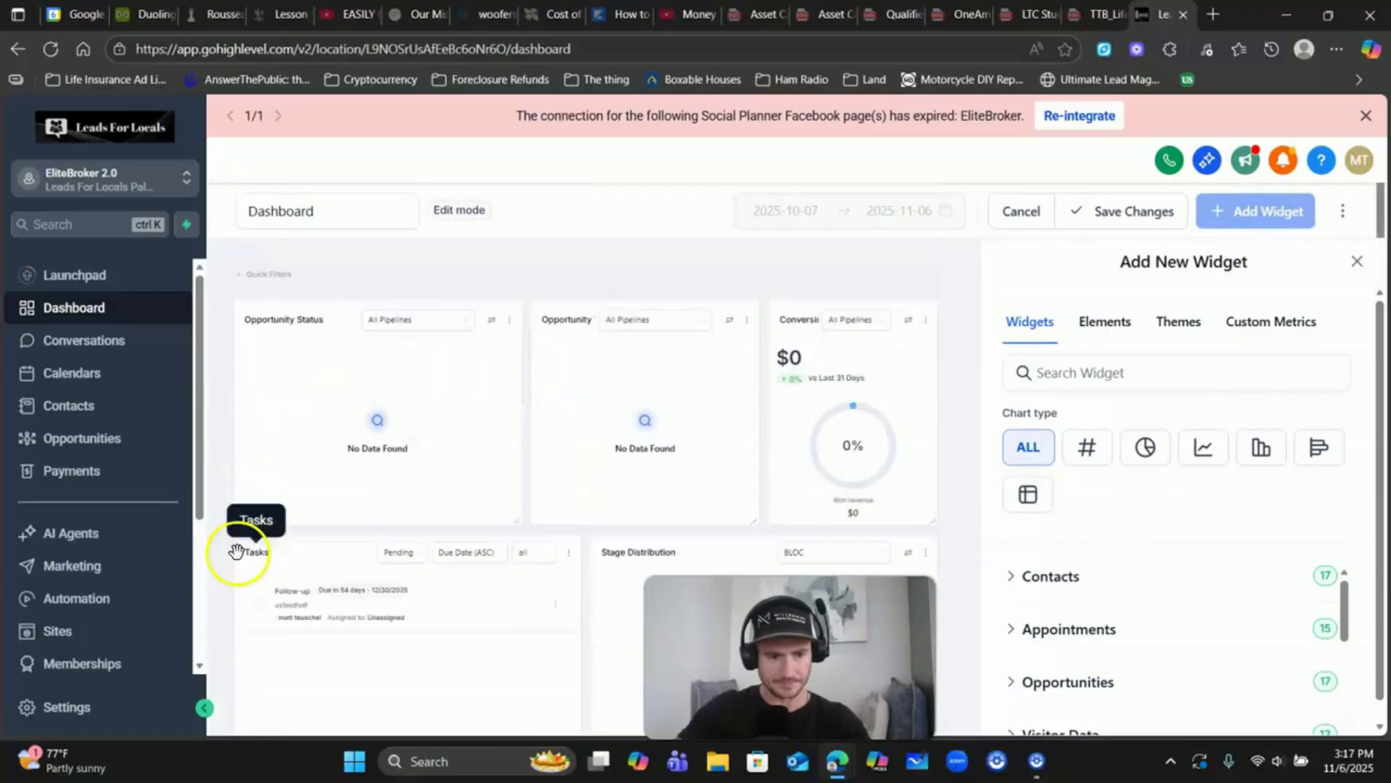
left_click_drag(237, 552, 239, 317)
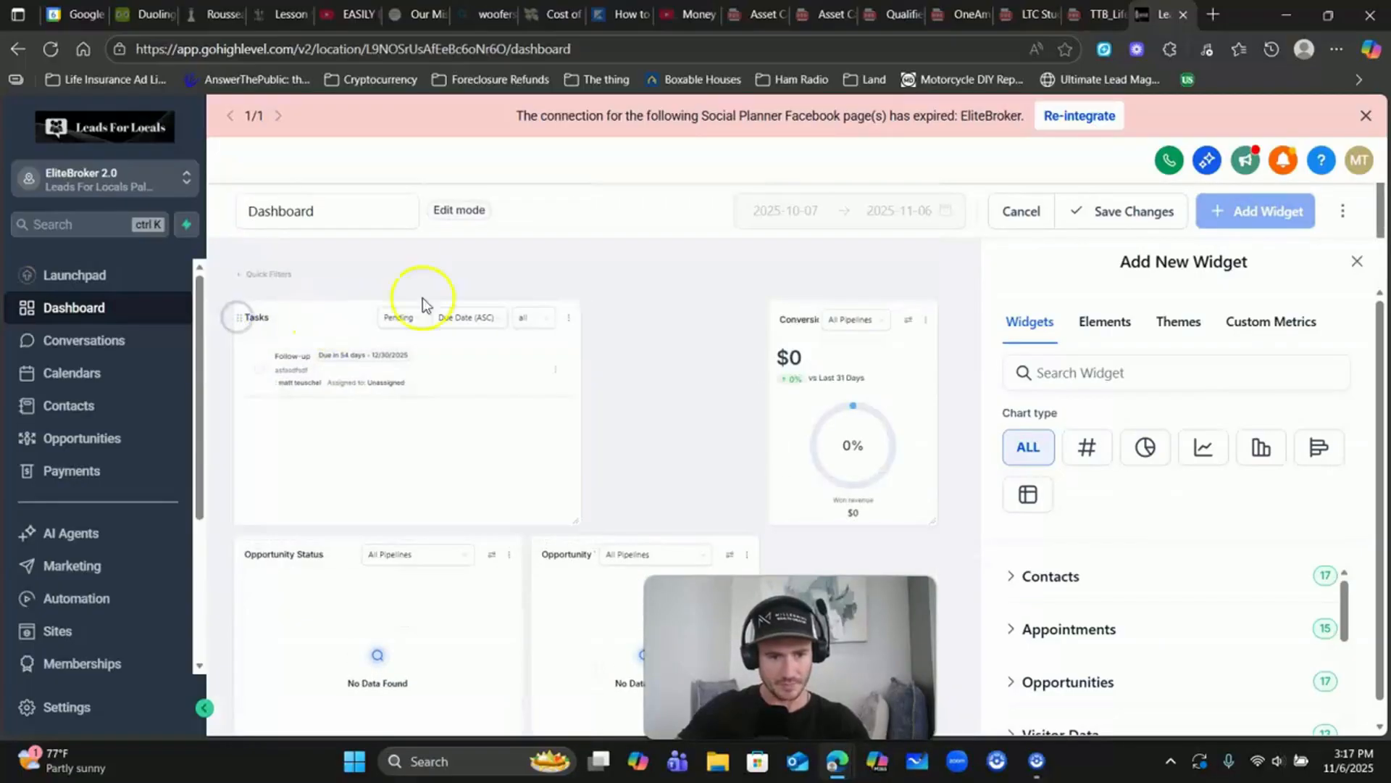
left_click(1145, 213)
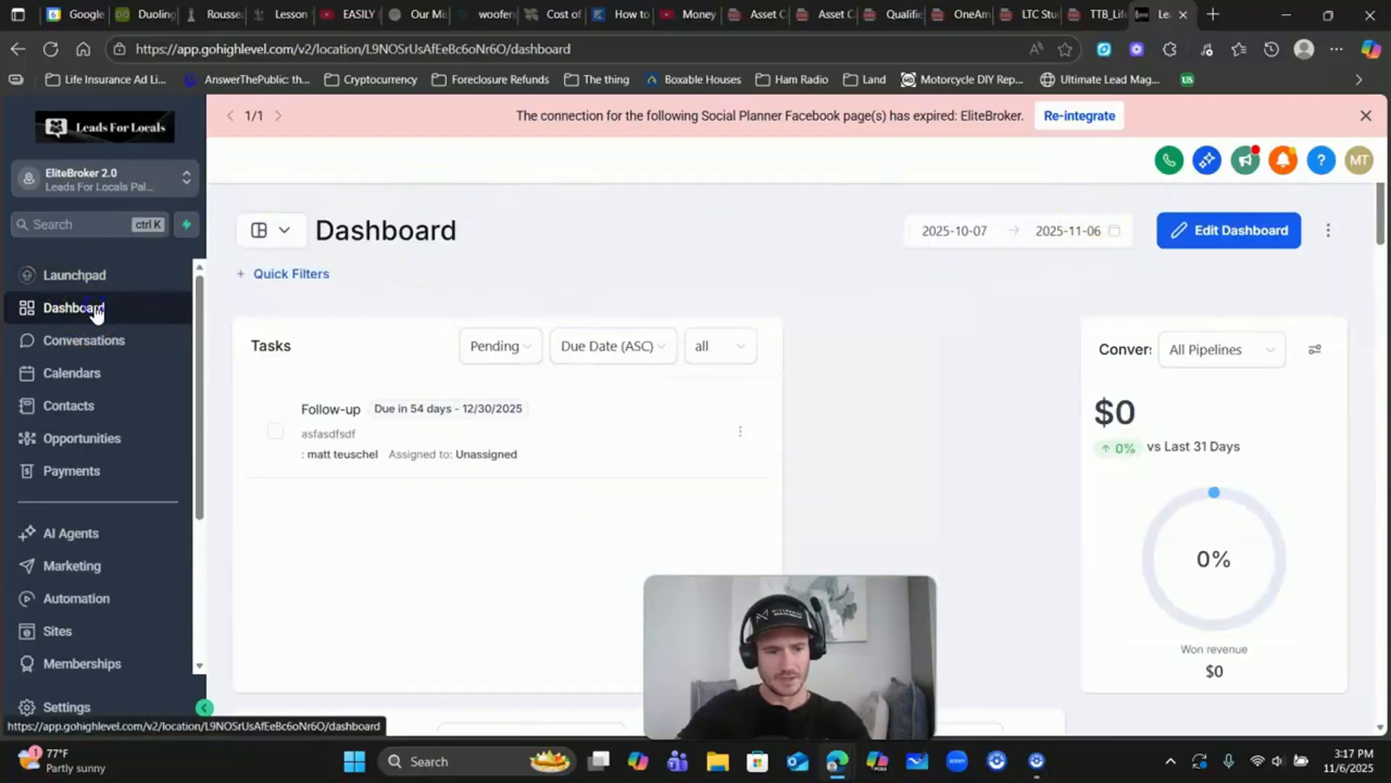
scroll(471, 320, "down", 1)
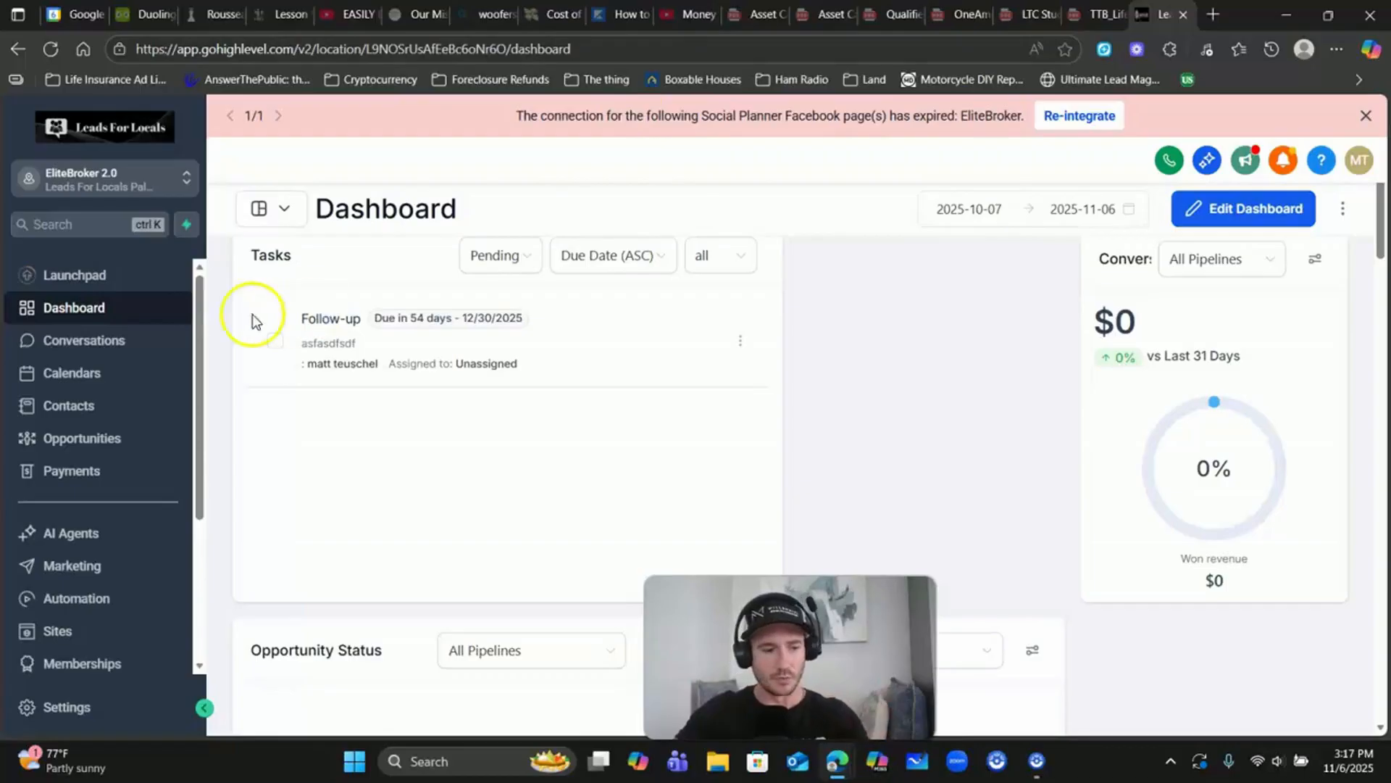
In the Questionnaire Completed opportunity, fill in an appointment on the Business Funding Consultation calendar for Nov 12, 2025
left_click(190, 437)
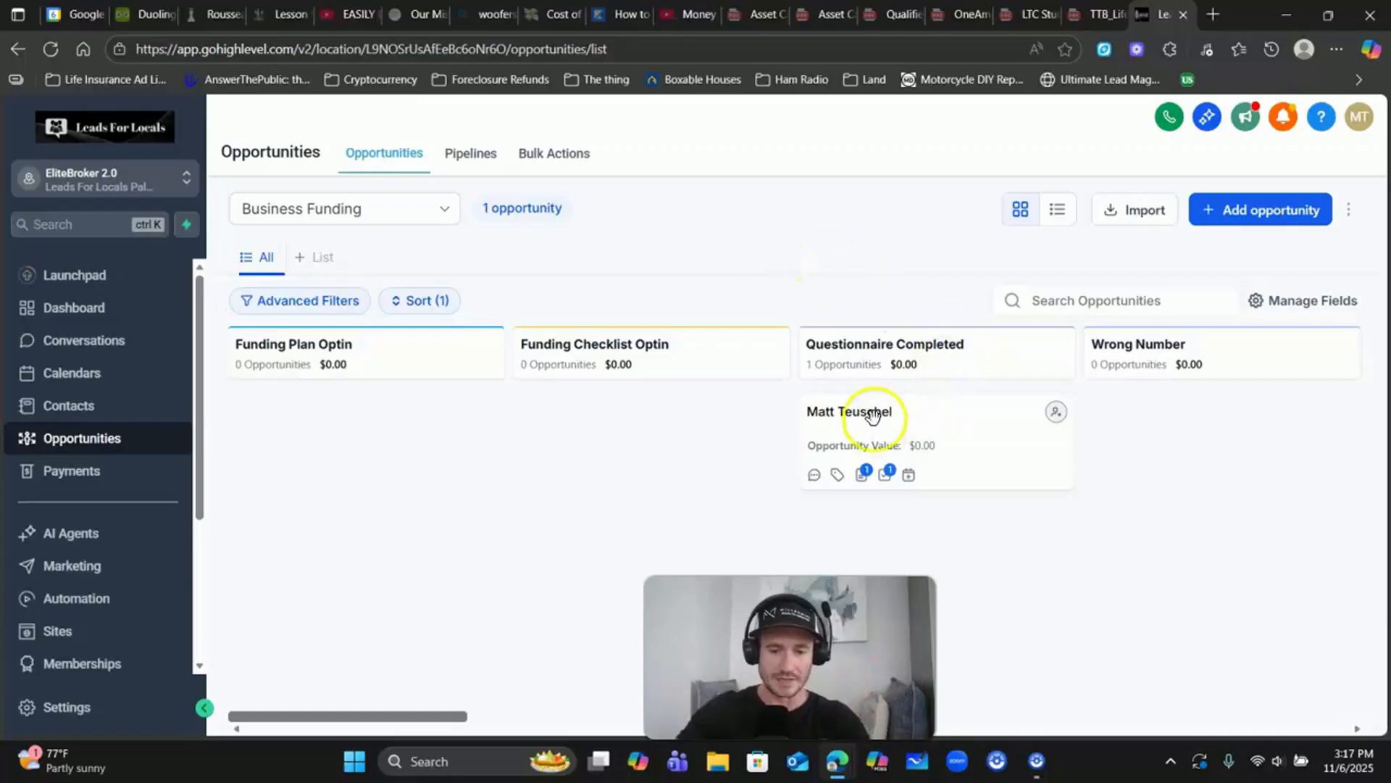
left_click(959, 413)
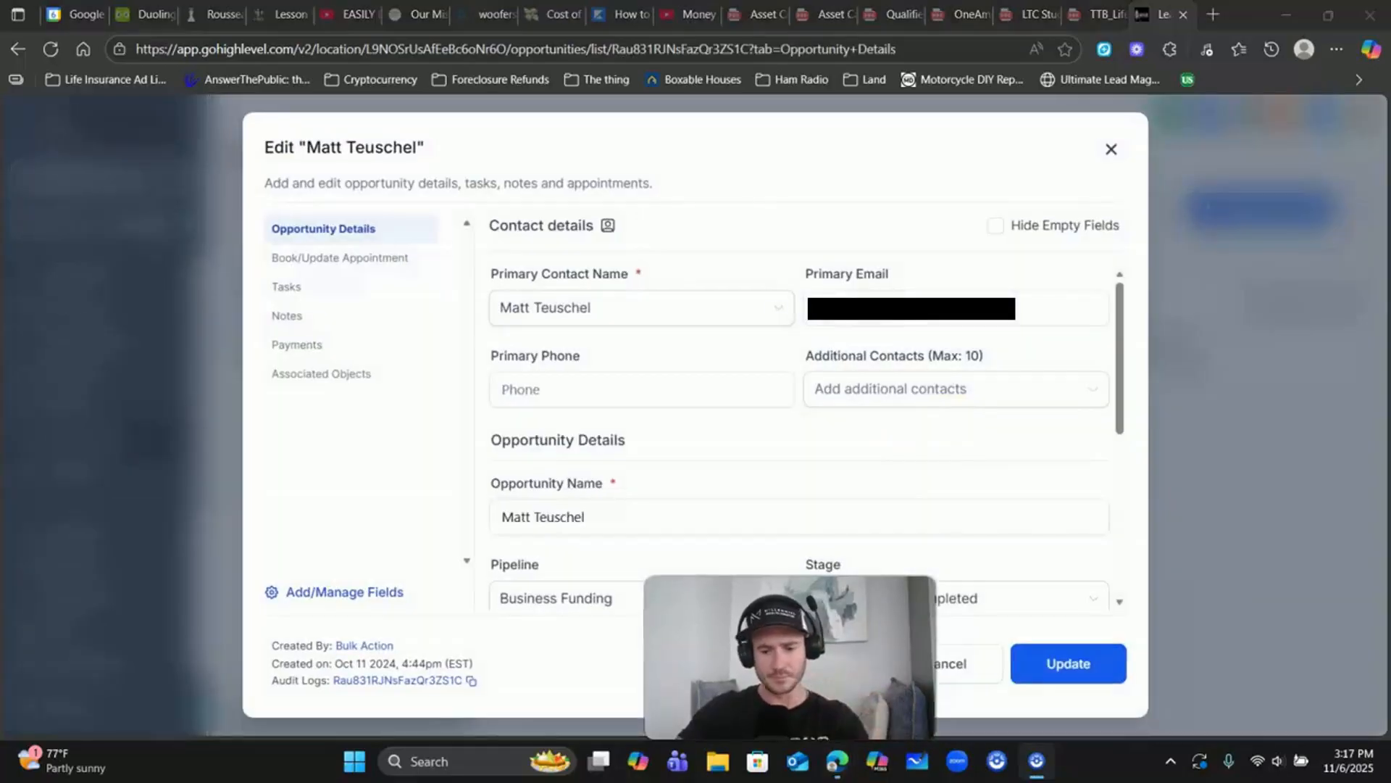
left_click(312, 259)
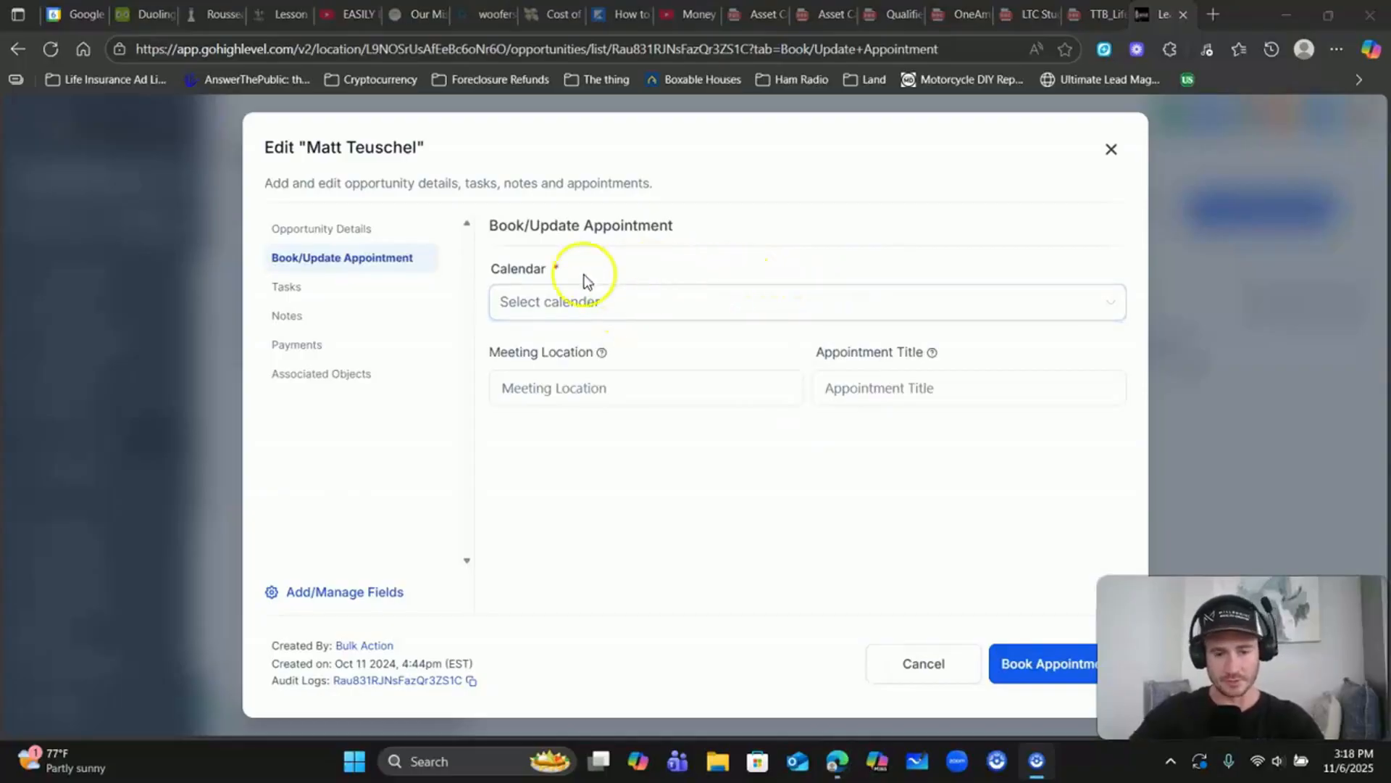
left_click(586, 307)
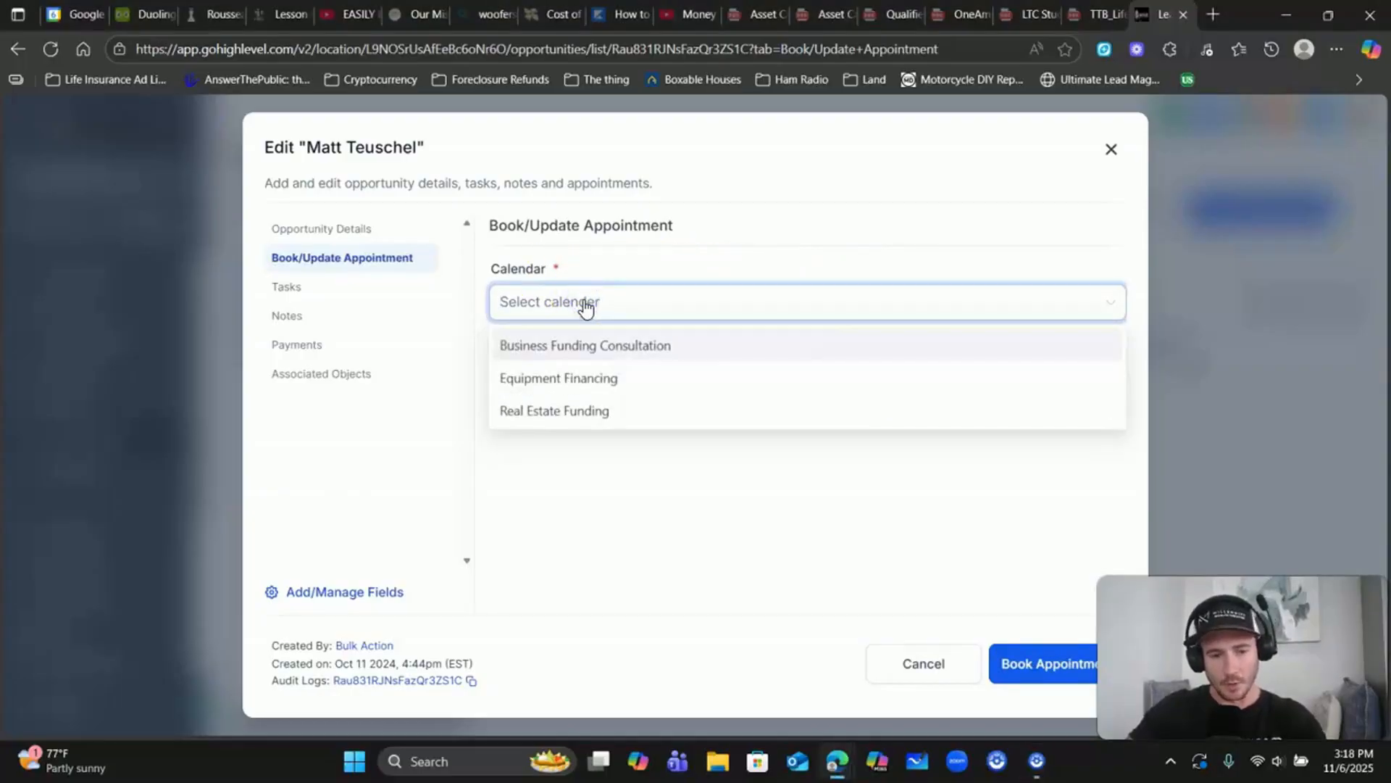
left_click(580, 343)
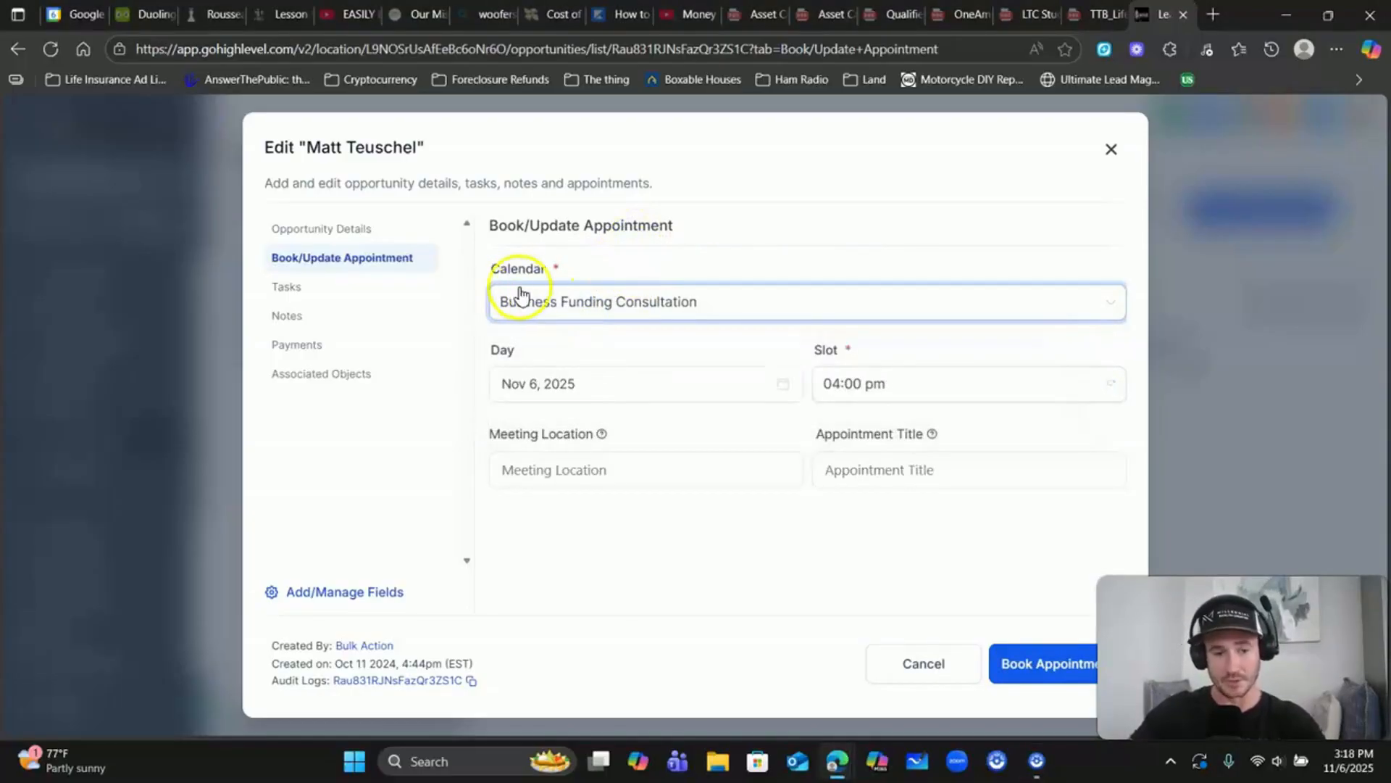
left_click(548, 385)
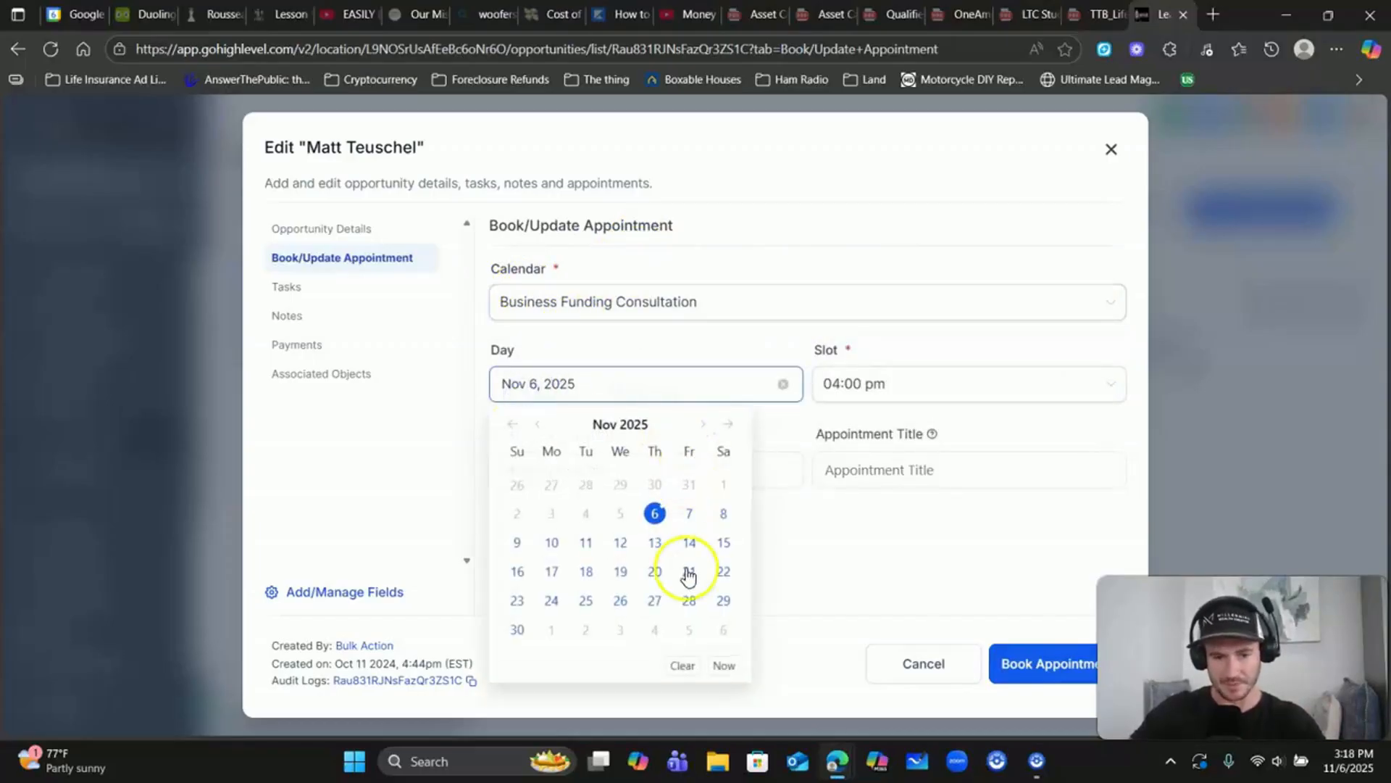
left_click(620, 542)
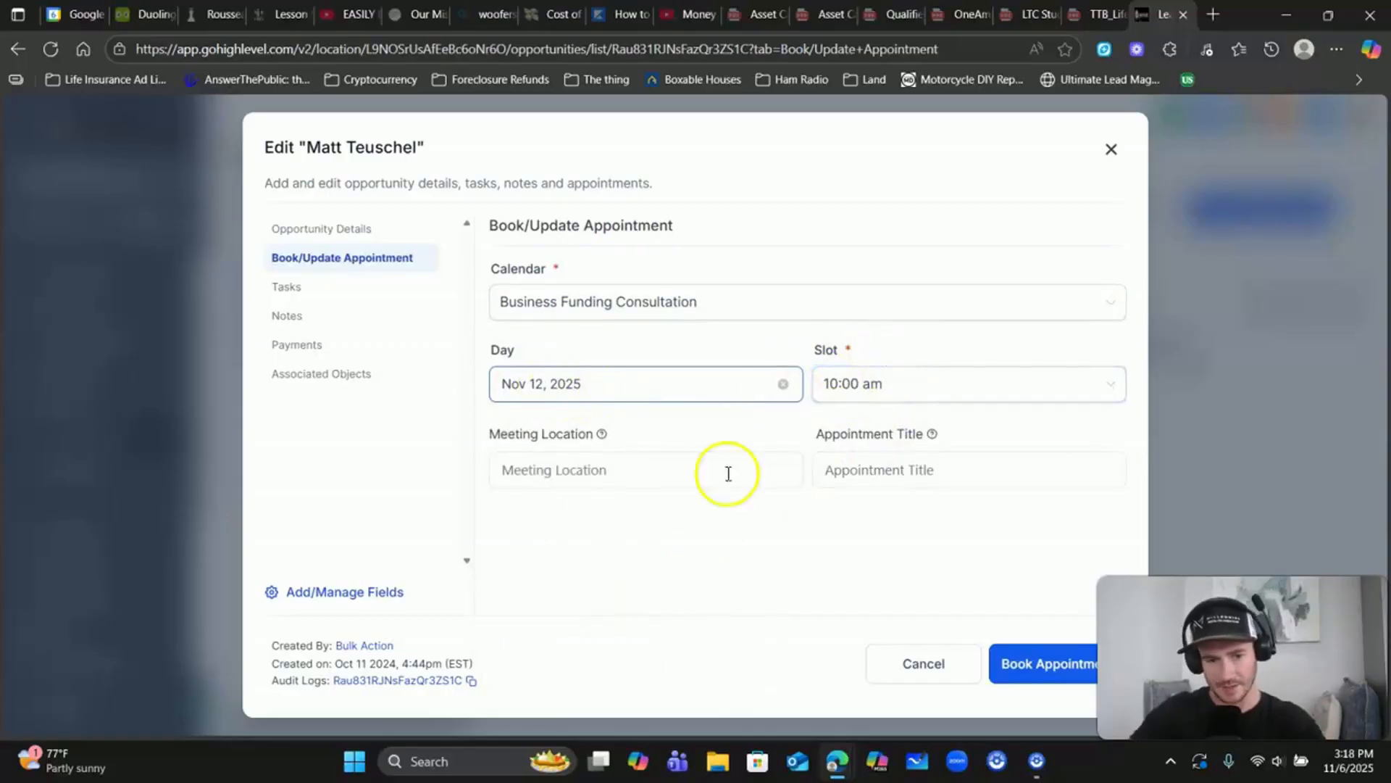
Enter Follow-up as the appointment title, leave the meeting location empty, and close the opportunity
left_click(585, 472)
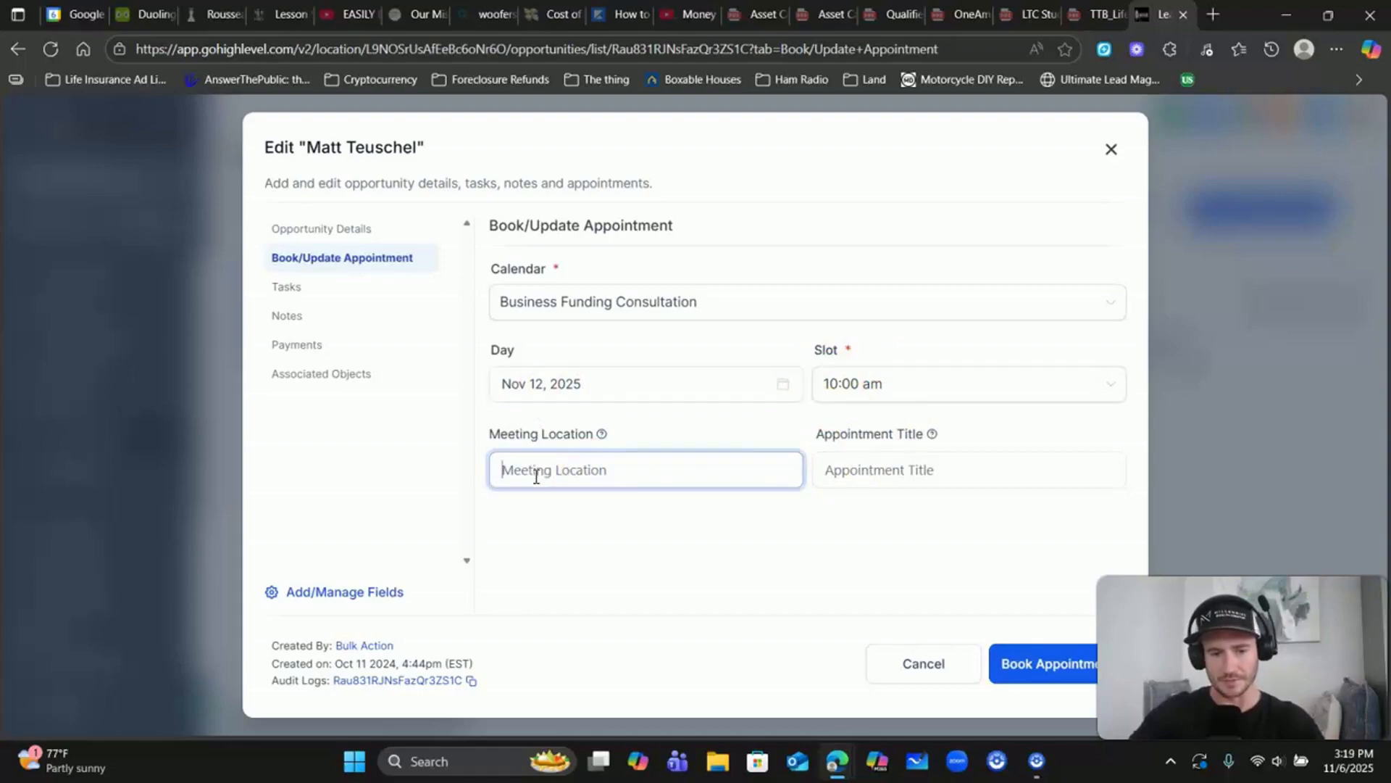
left_click(883, 471)
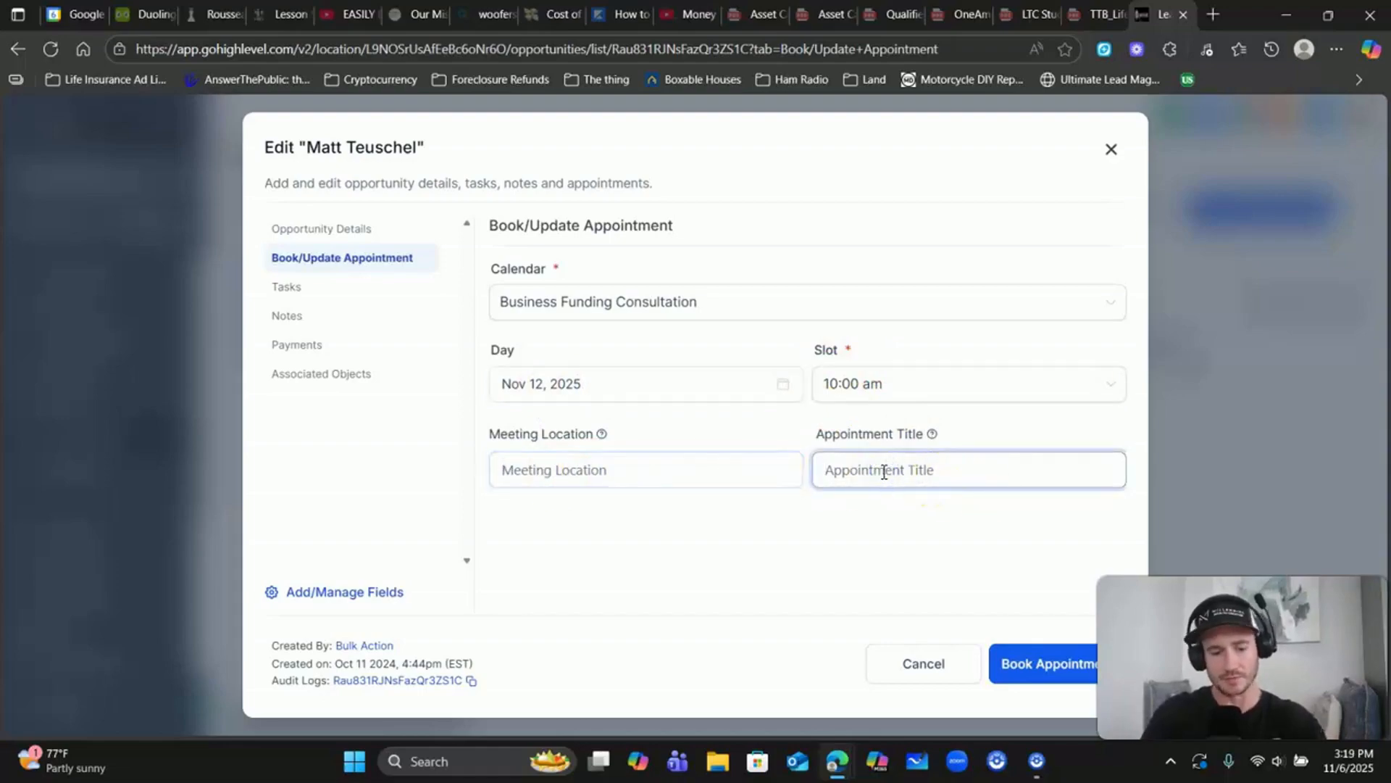
type("Follow-up")
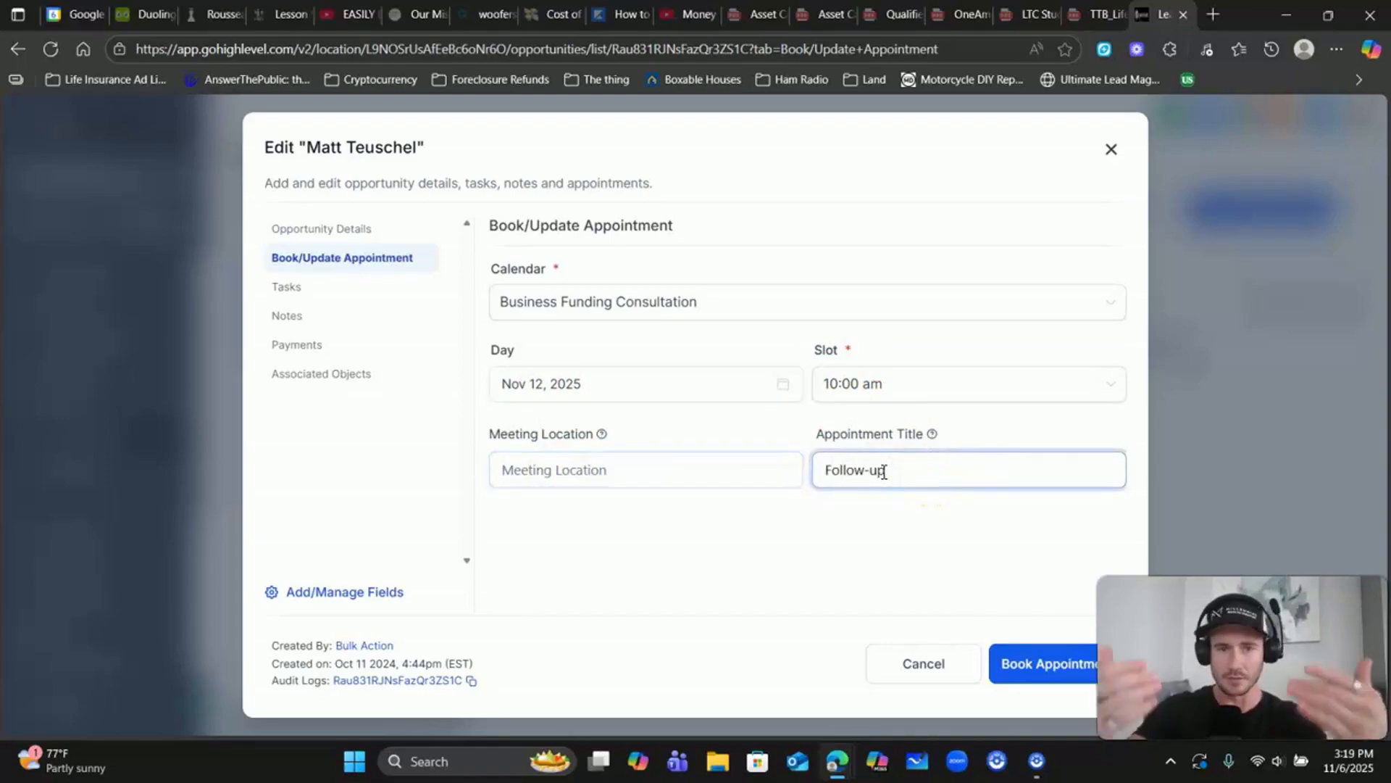
left_click(1059, 673)
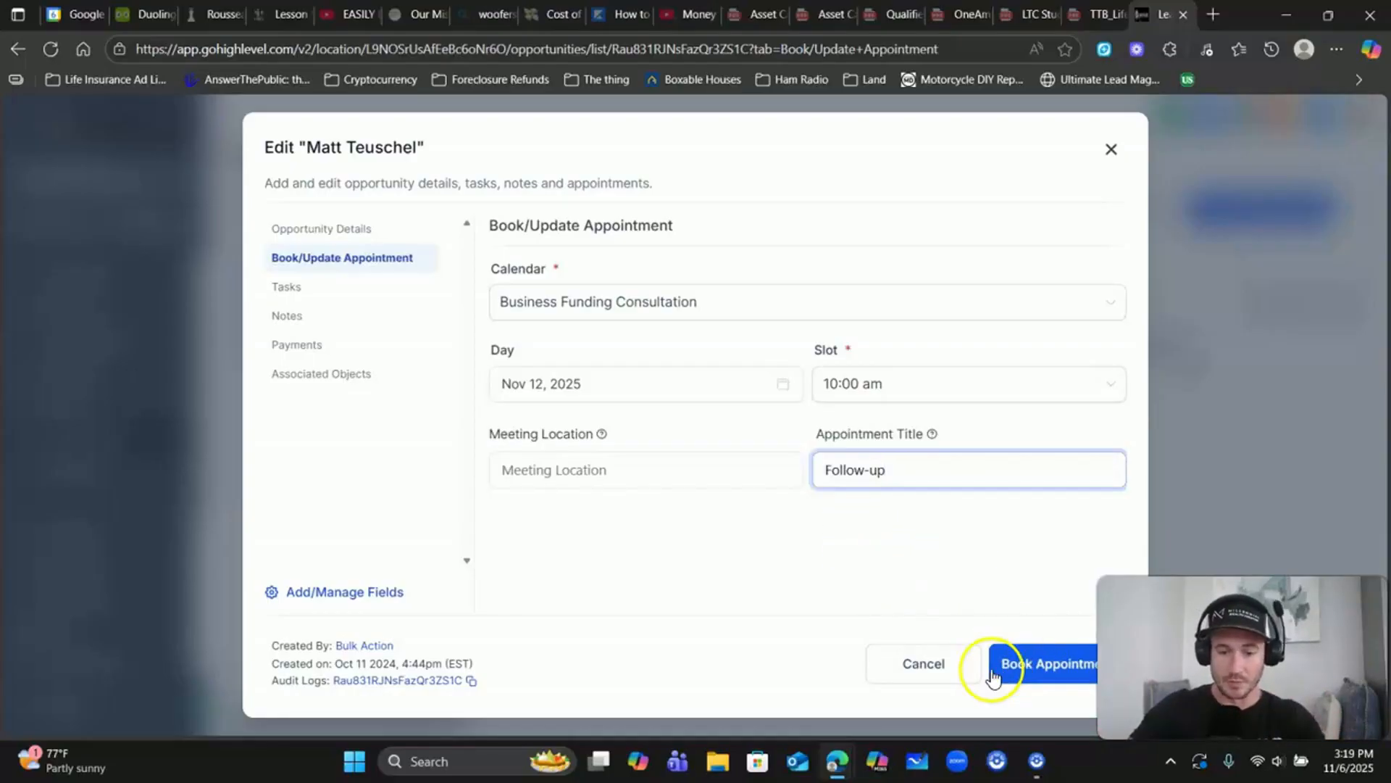
left_click(1112, 151)
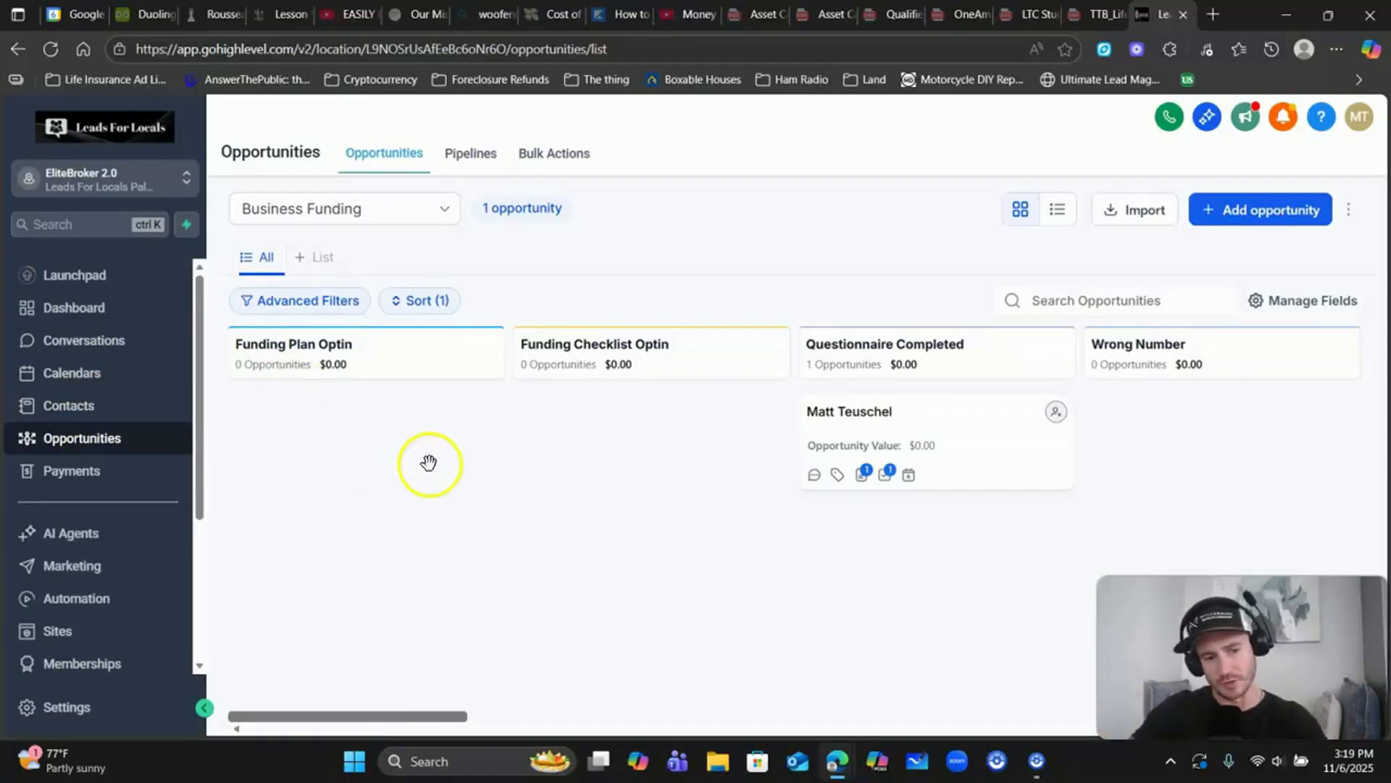
View the weekly calendar and the upcoming appointments, and open the list of calendars in the calendar settings
left_click(105, 384)
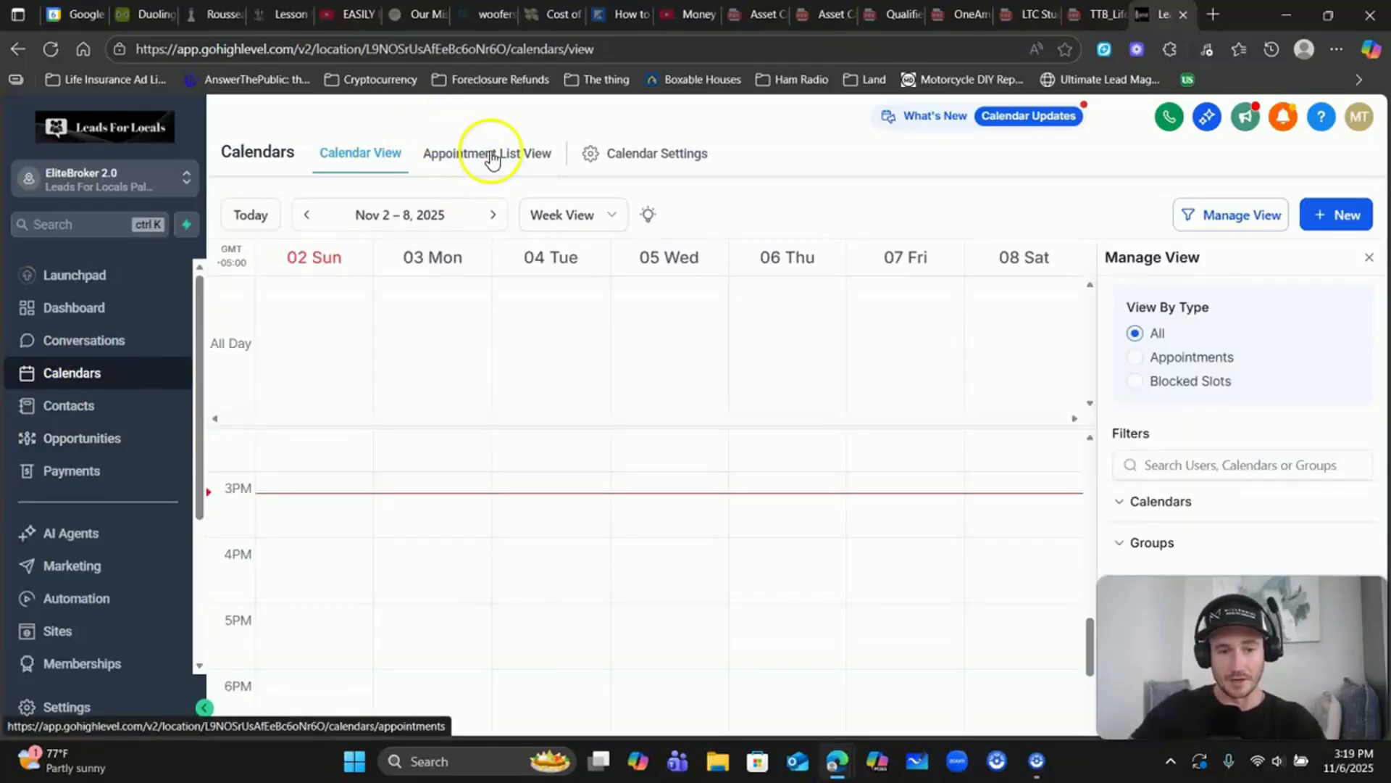
left_click(491, 156)
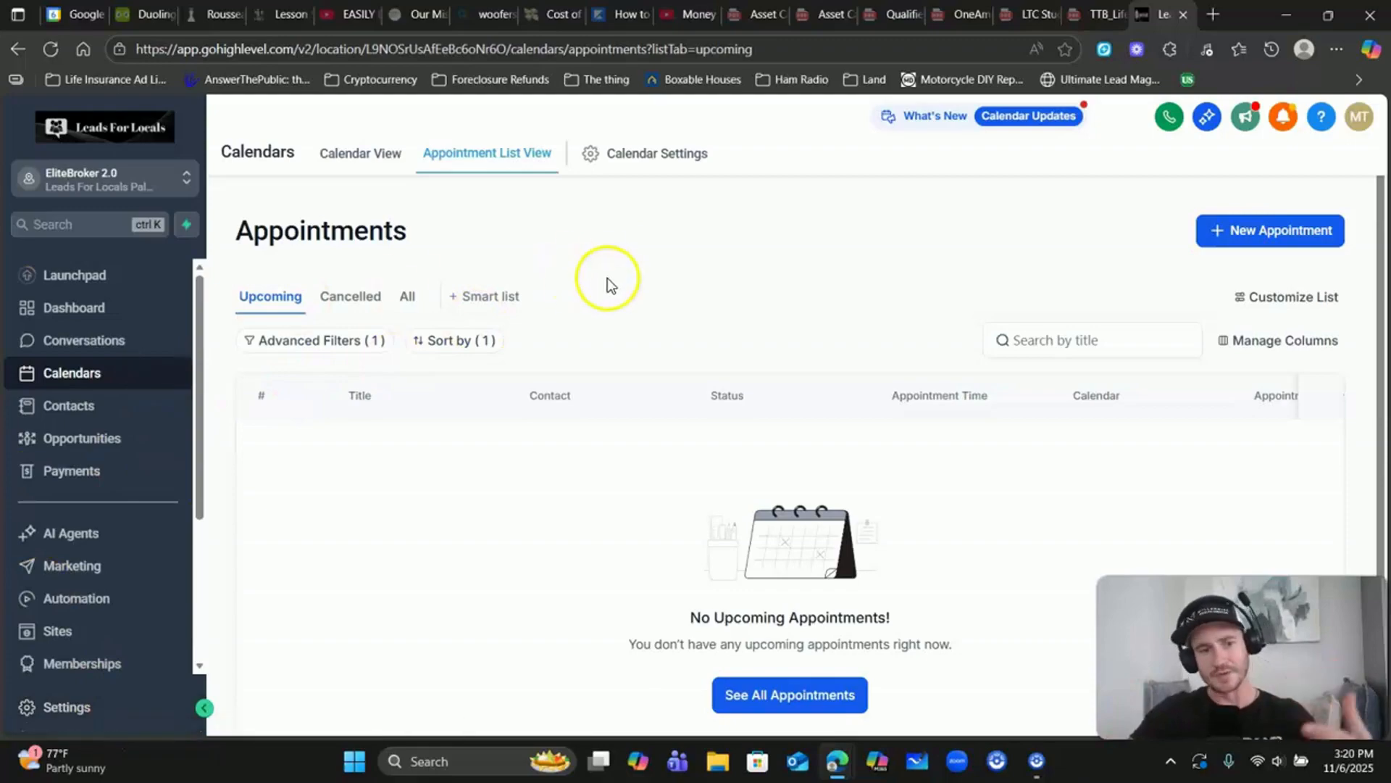
left_click(636, 153)
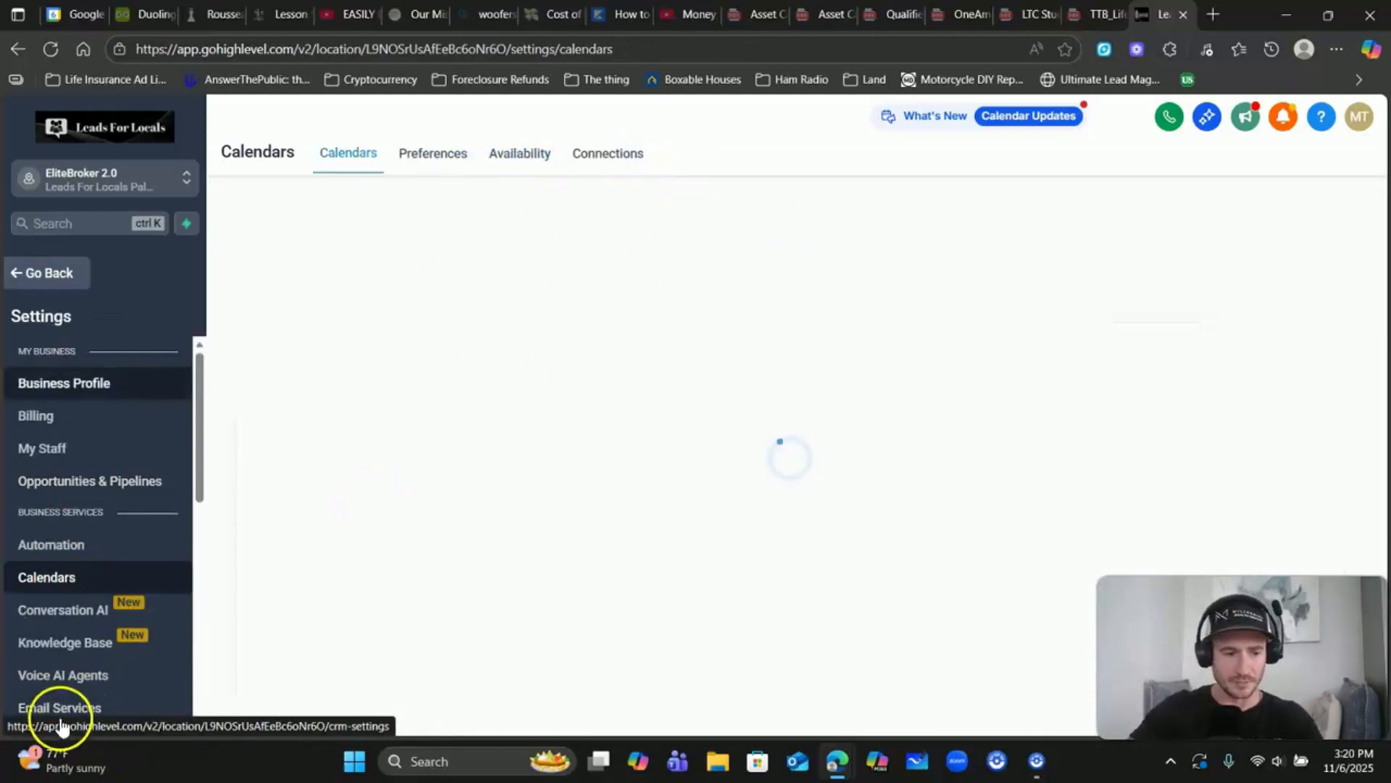
scroll(76, 435, "down", 1)
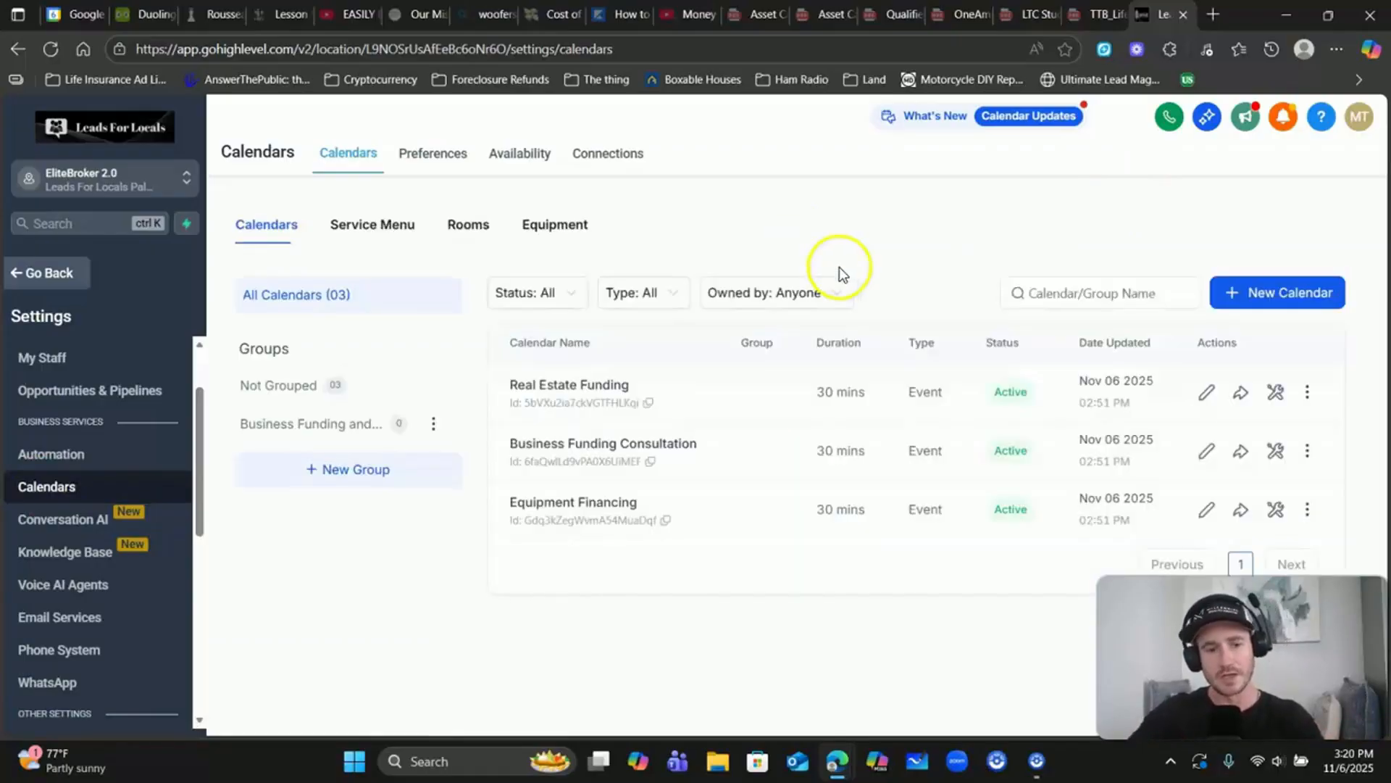
Start a new calendar of the Personal Booking type
left_click(1294, 294)
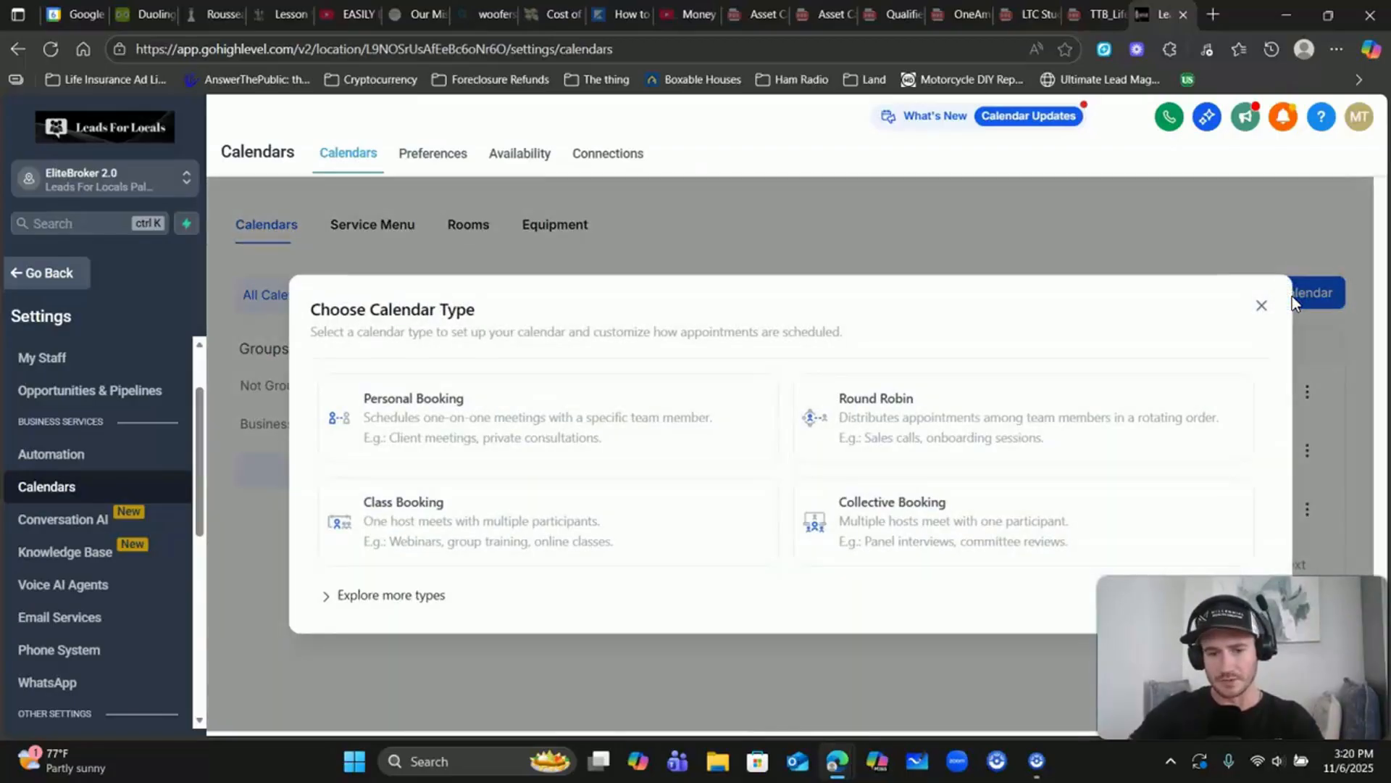
left_click(899, 411)
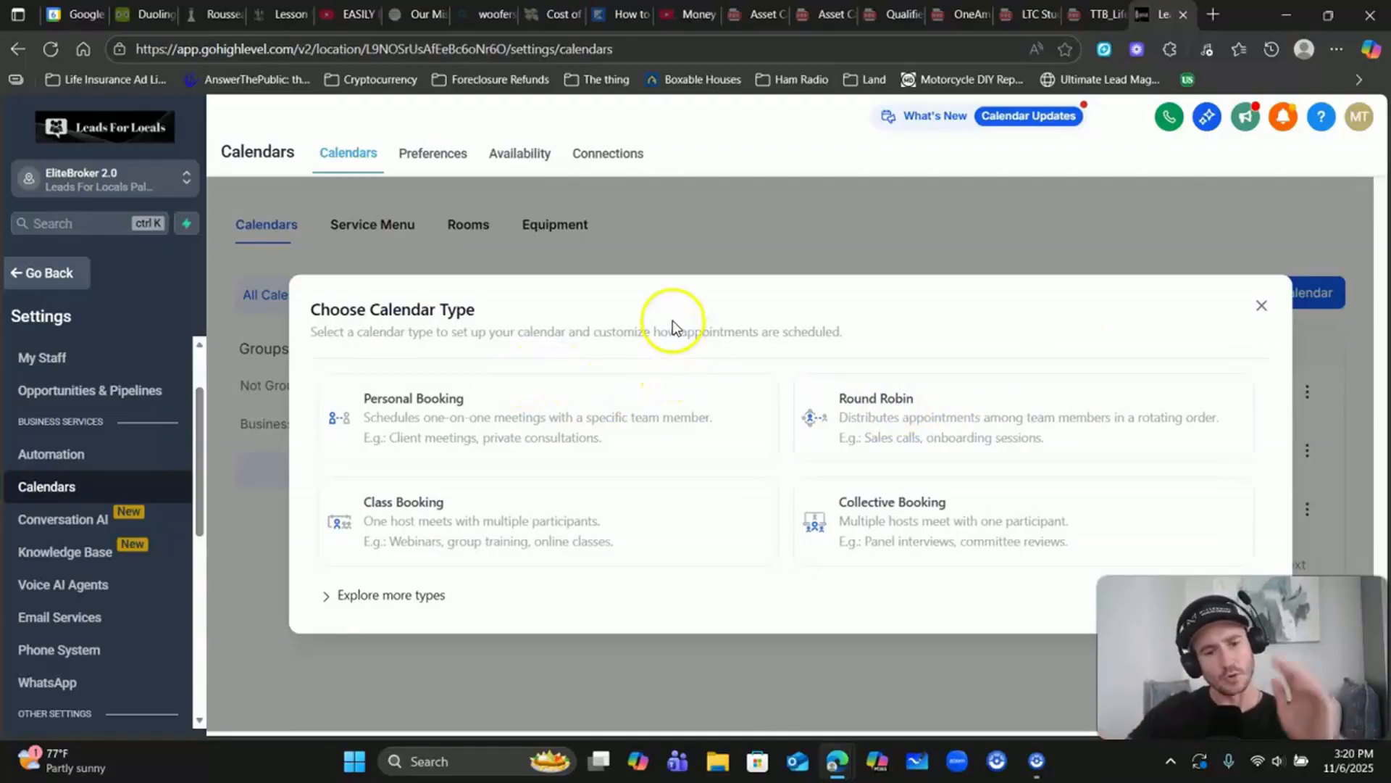
left_click(631, 346)
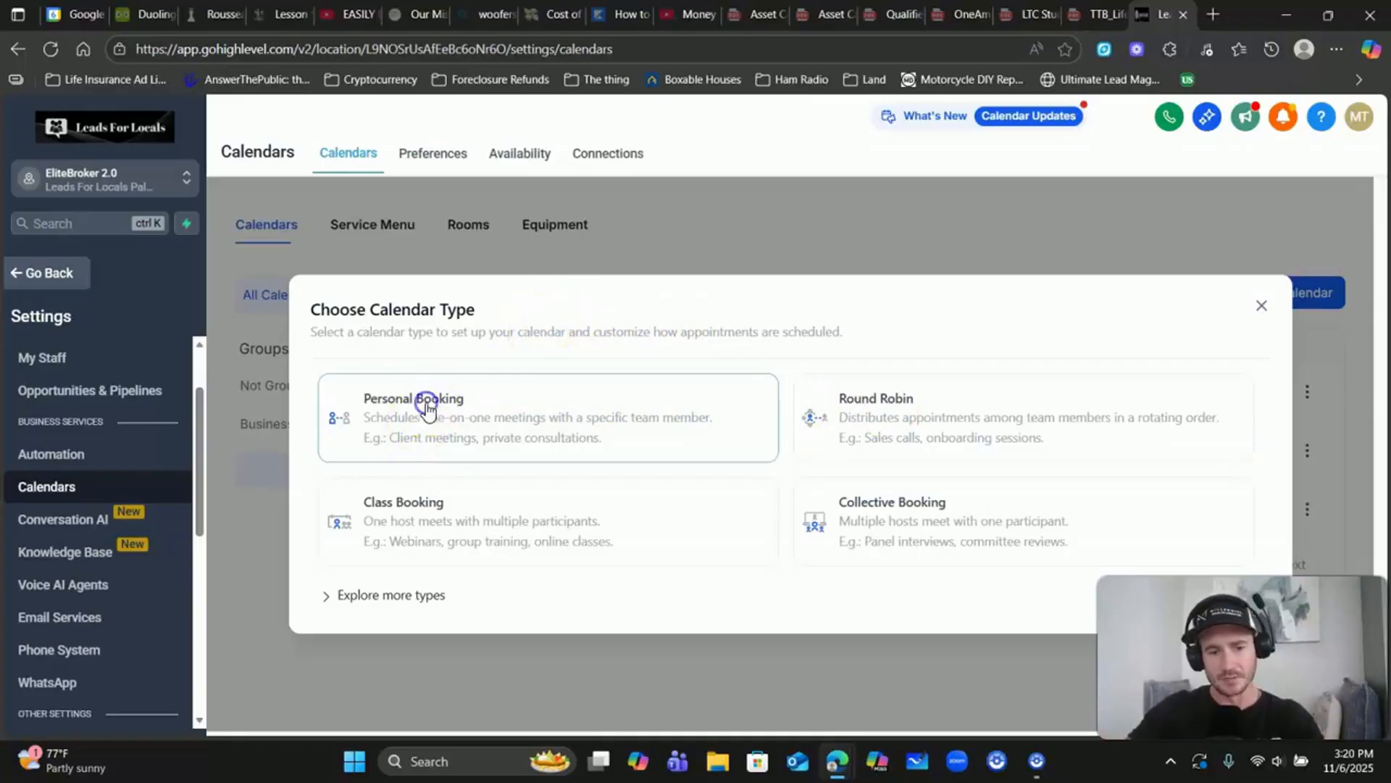
left_click(424, 403)
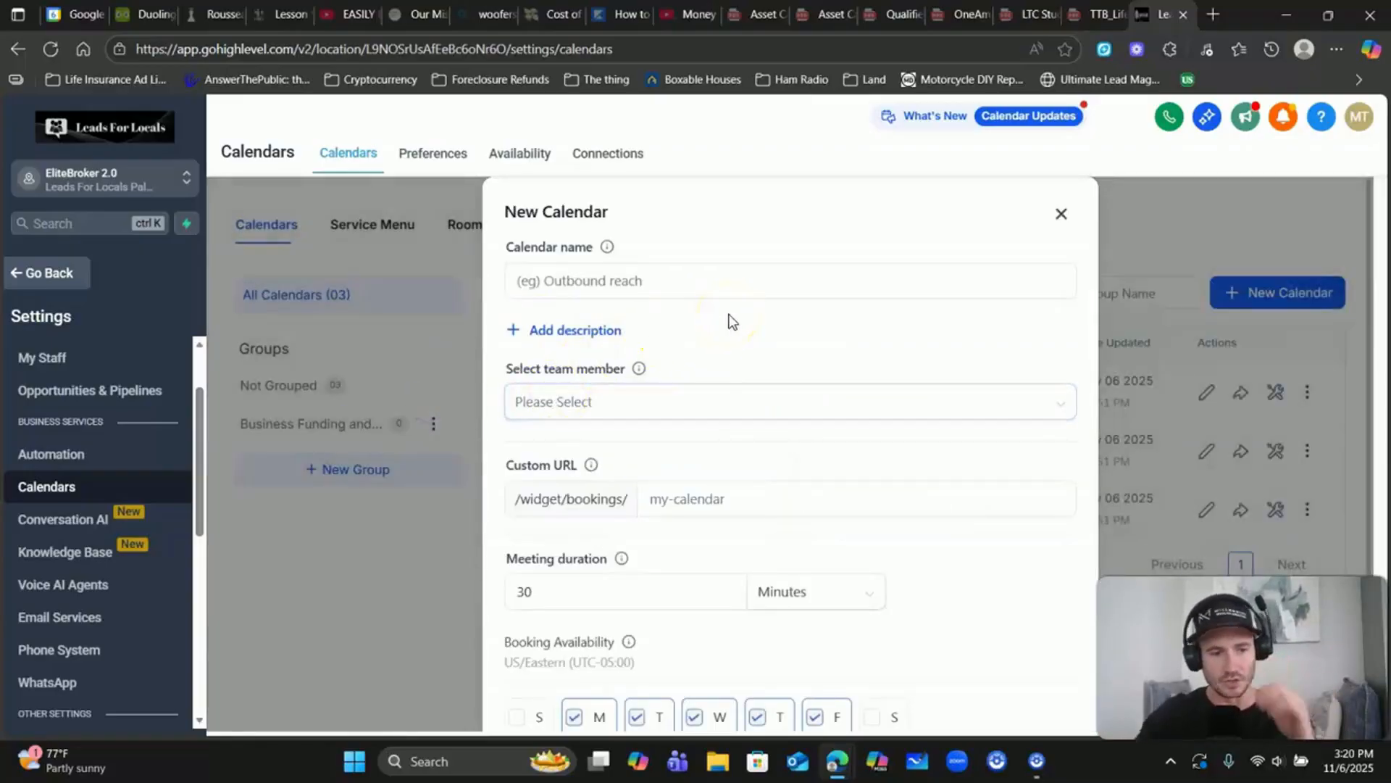
Check which team members can be assigned to the new calendar without choosing one
scroll(725, 322, "down", 1)
left_click(596, 313)
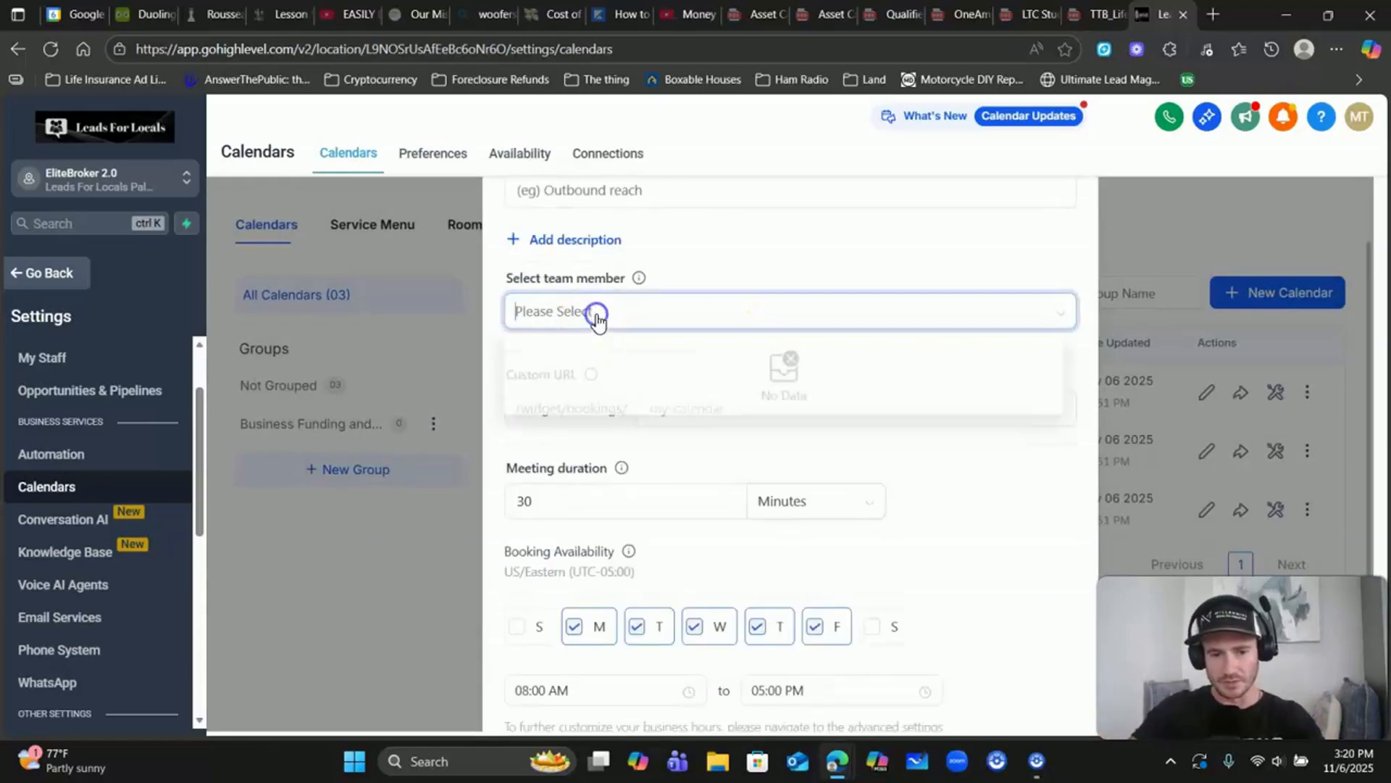
left_click(714, 267)
scroll(579, 304, "up", 1)
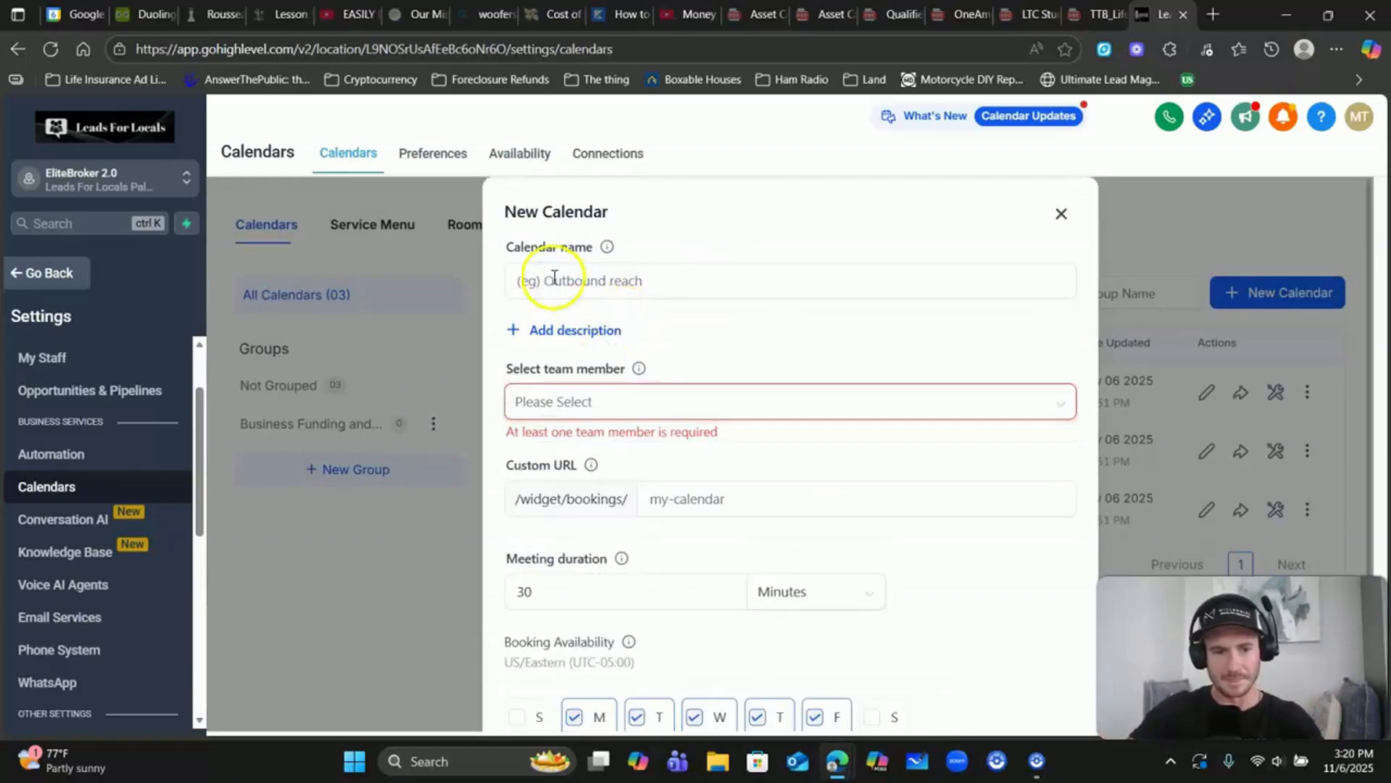
Examine the new calendar's name, booking availability and meeting duration settings, including the available duration units
left_click(612, 276)
scroll(718, 351, "down", 1)
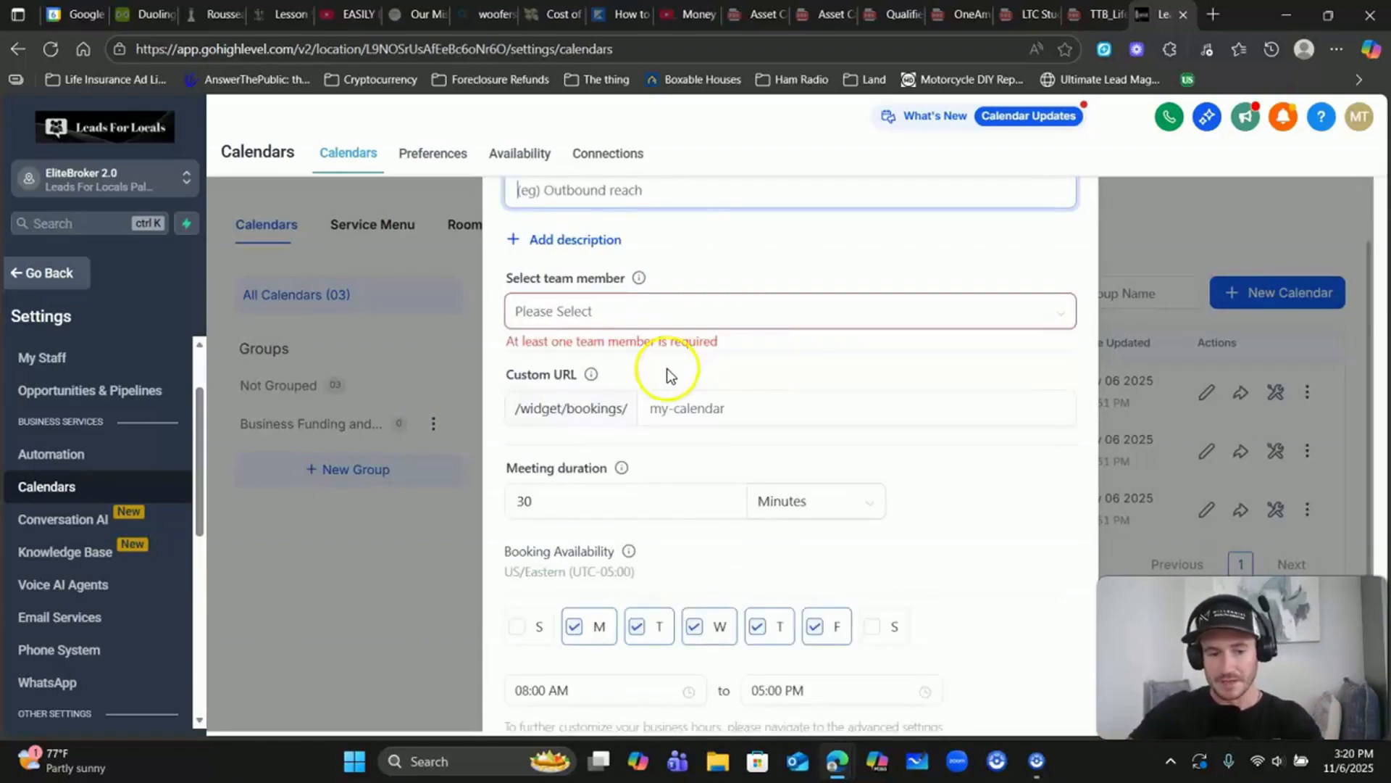
scroll(667, 368, "down", 2)
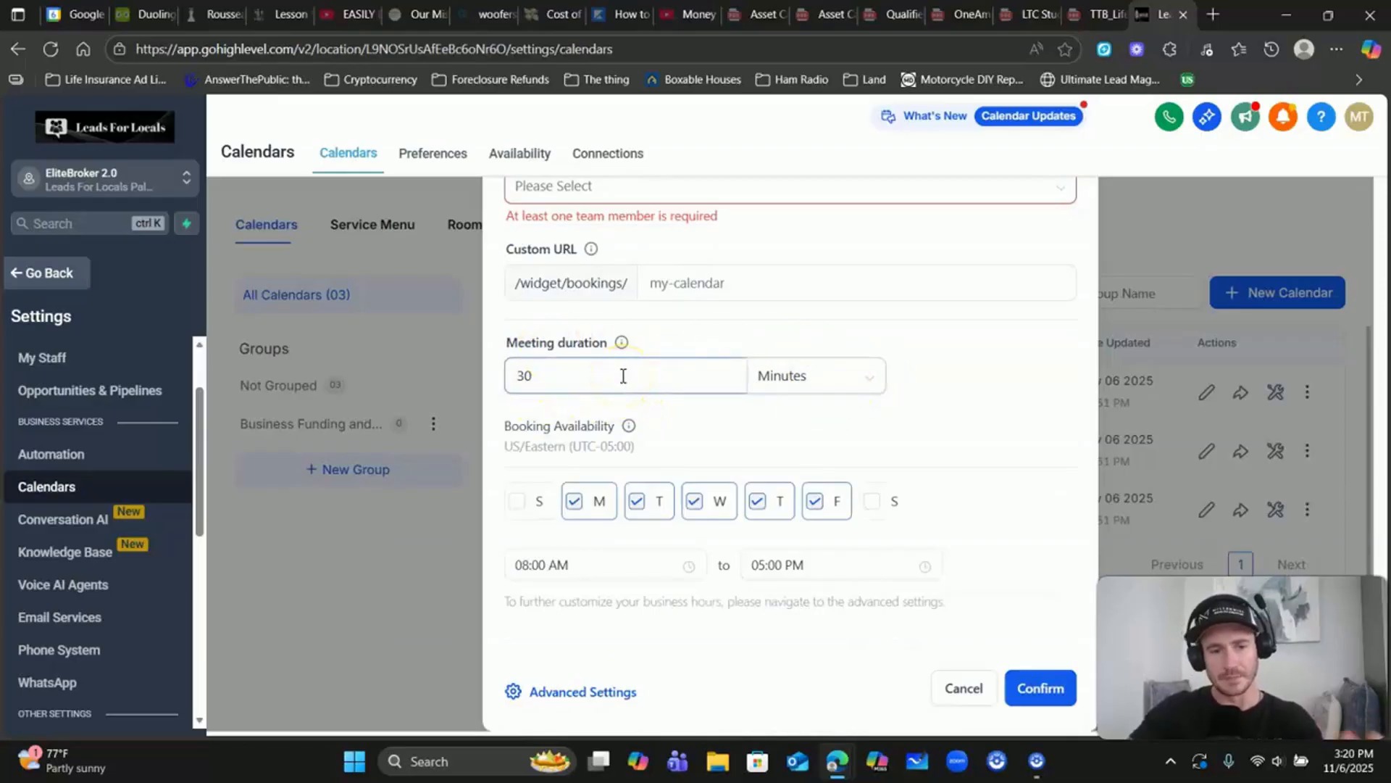
left_click(536, 374)
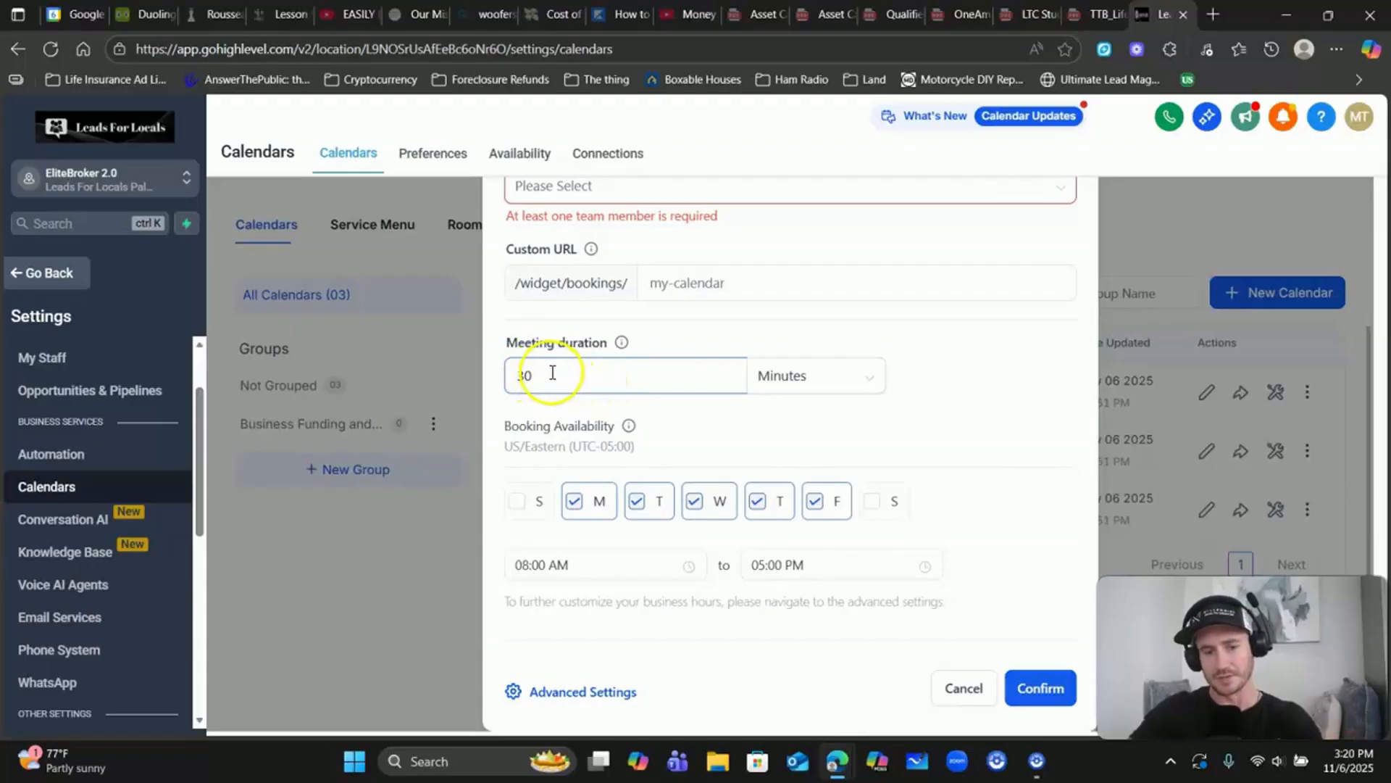
left_click(863, 377)
left_click(969, 344)
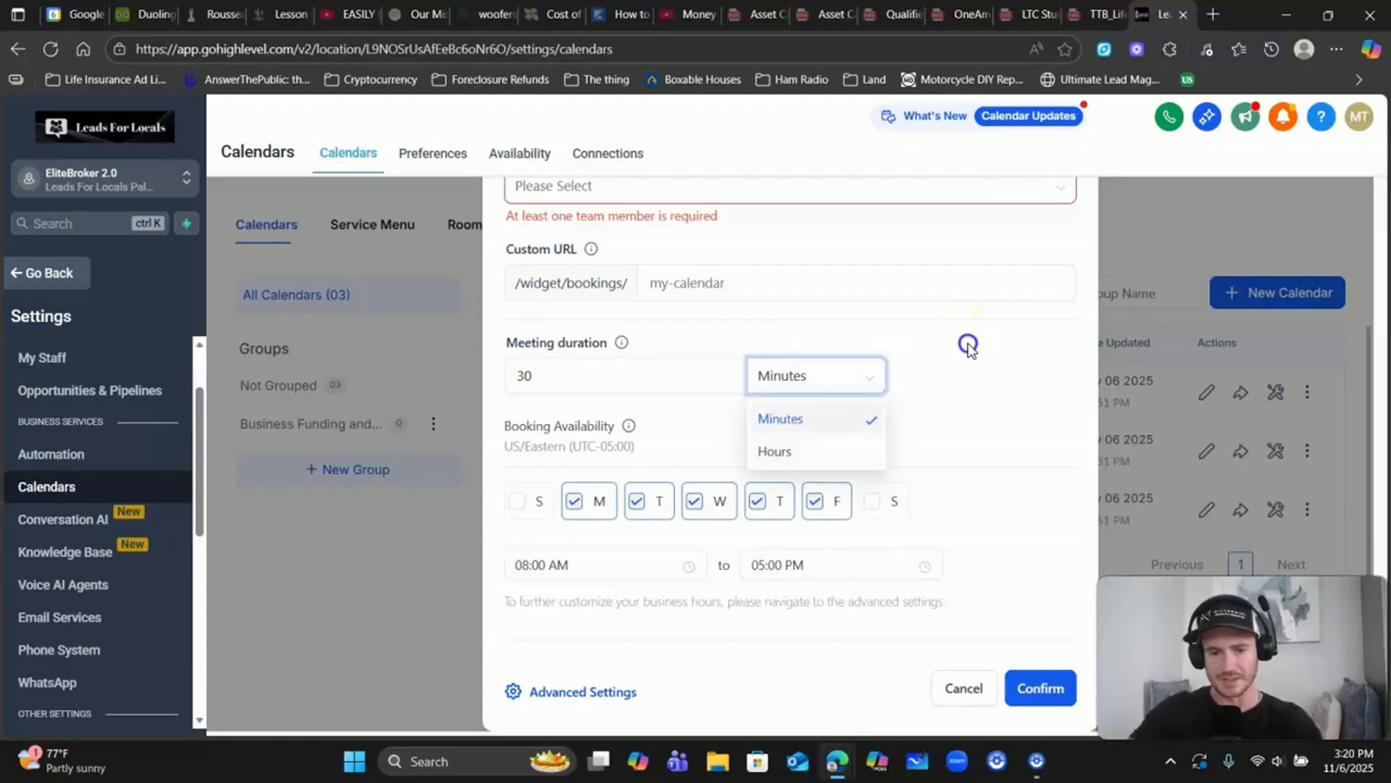
Add Saturday to the new calendar's booking days and check the start and end time choices
left_click(895, 507)
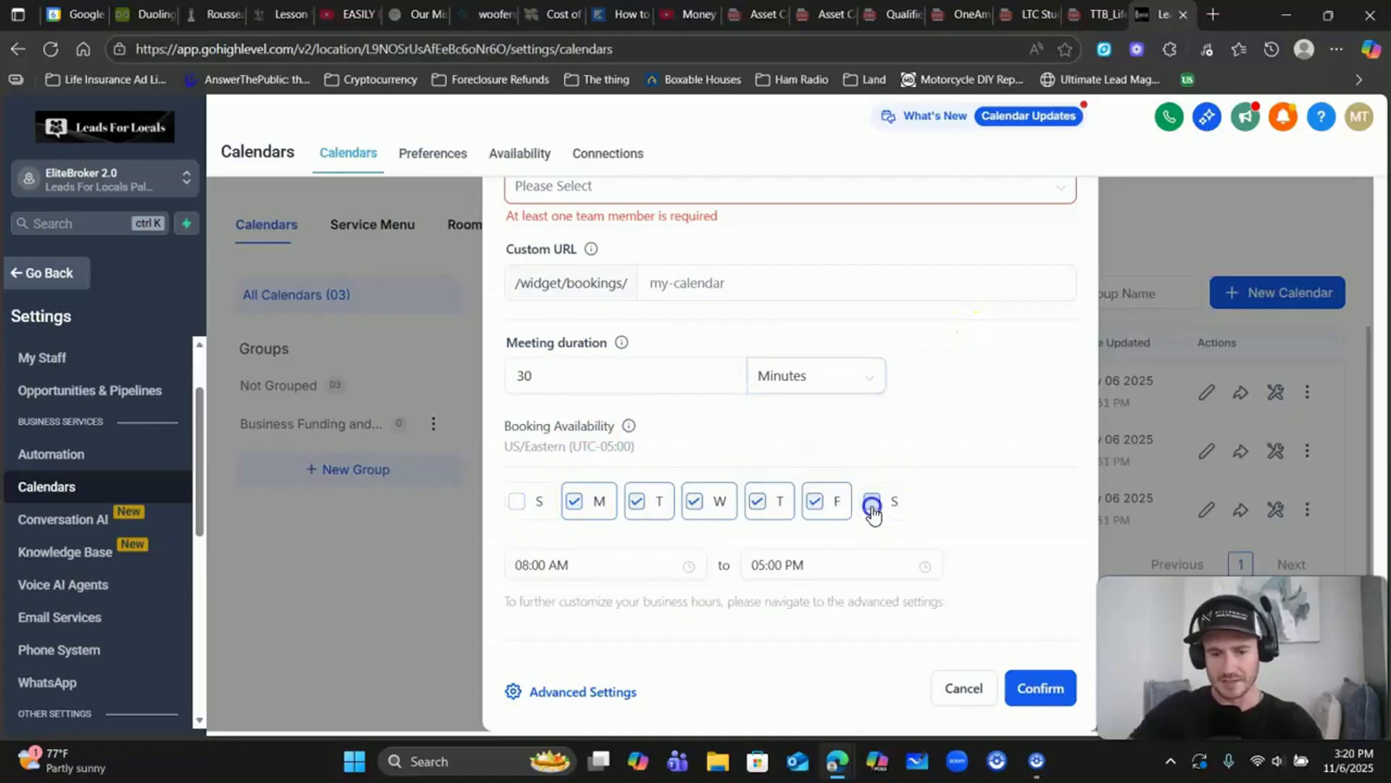
left_click(606, 564)
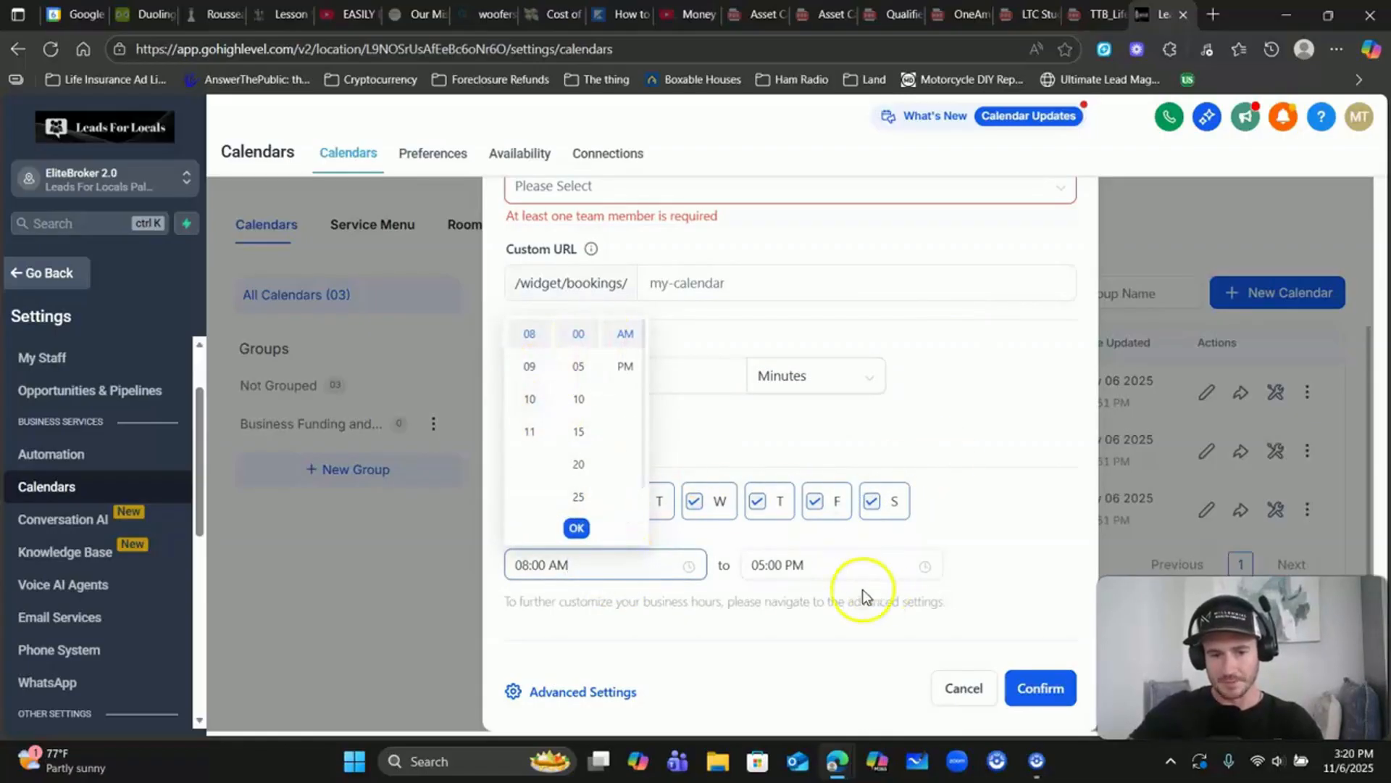
left_click(891, 565)
left_click(1006, 533)
Try to open the new calendar's advanced settings and review its required fields
left_click(590, 693)
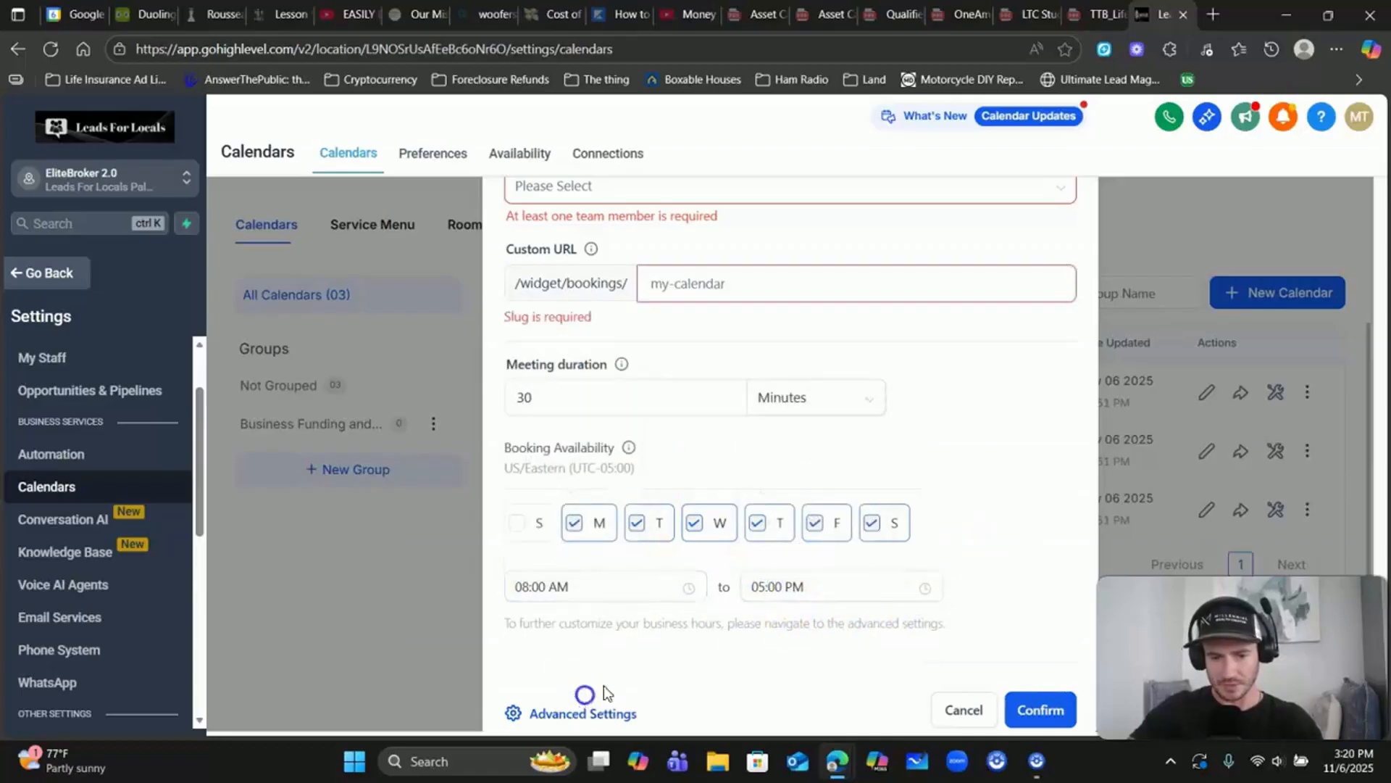
left_click(599, 689)
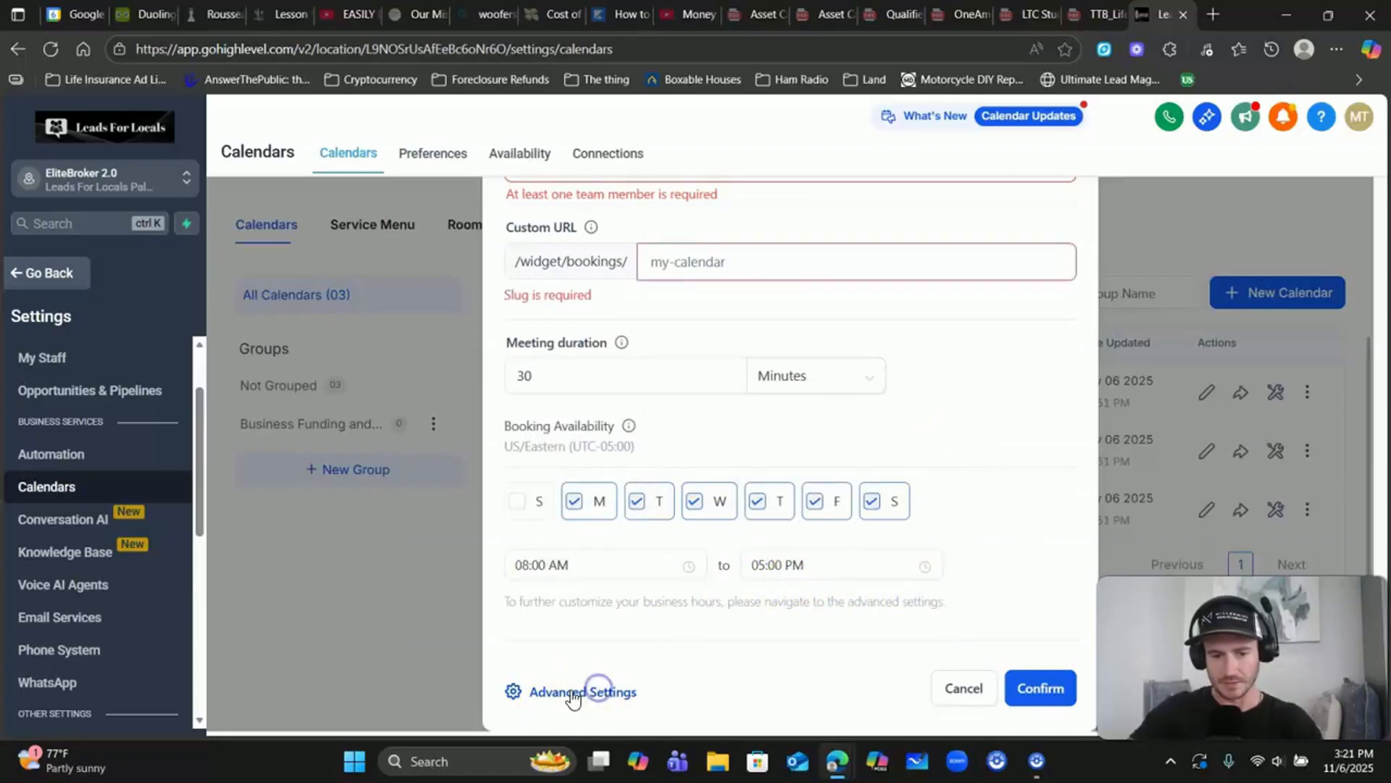
scroll(599, 513, "up", 3)
scroll(629, 448, "down", 3)
scroll(629, 448, "up", 3)
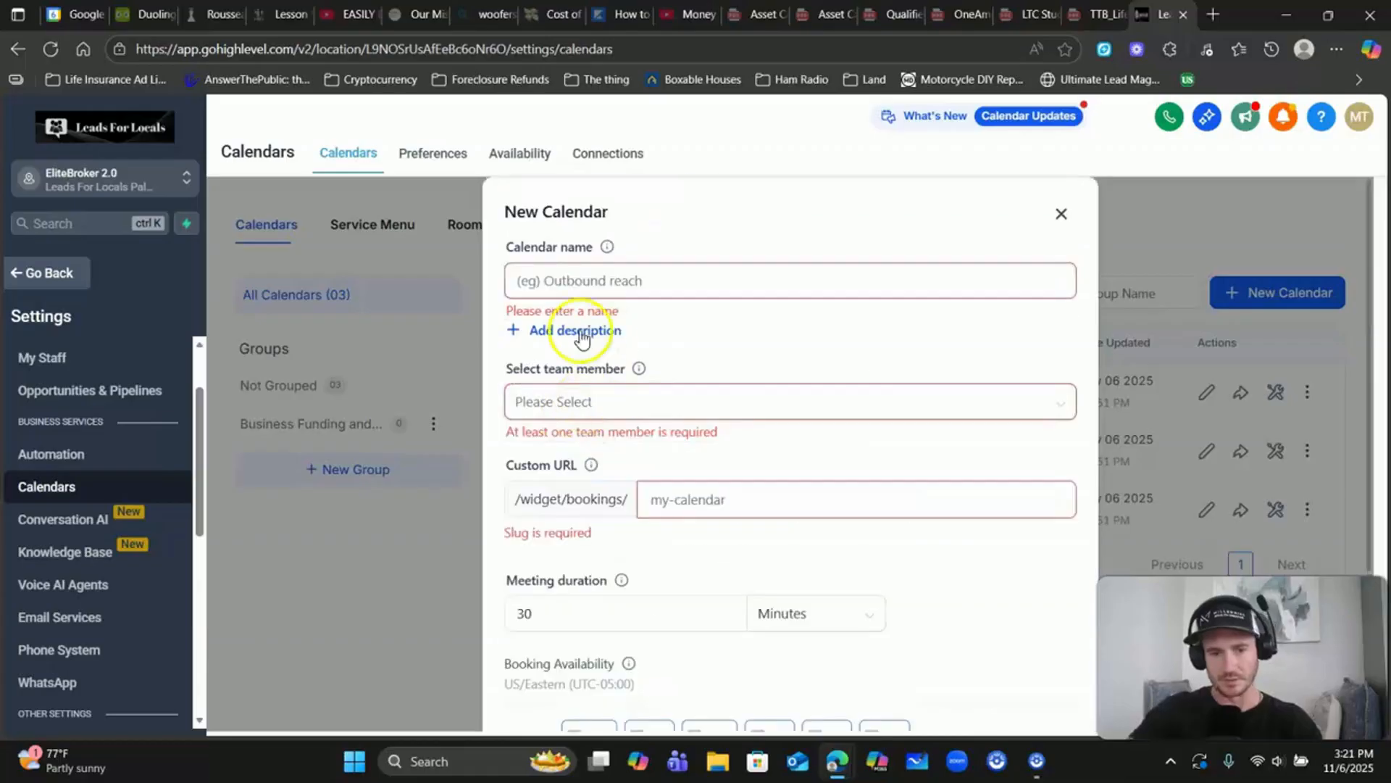
Try to confirm the new calendar without choosing a team member, and discard it
left_click(634, 401)
left_click(749, 361)
scroll(1007, 587, "down", 3)
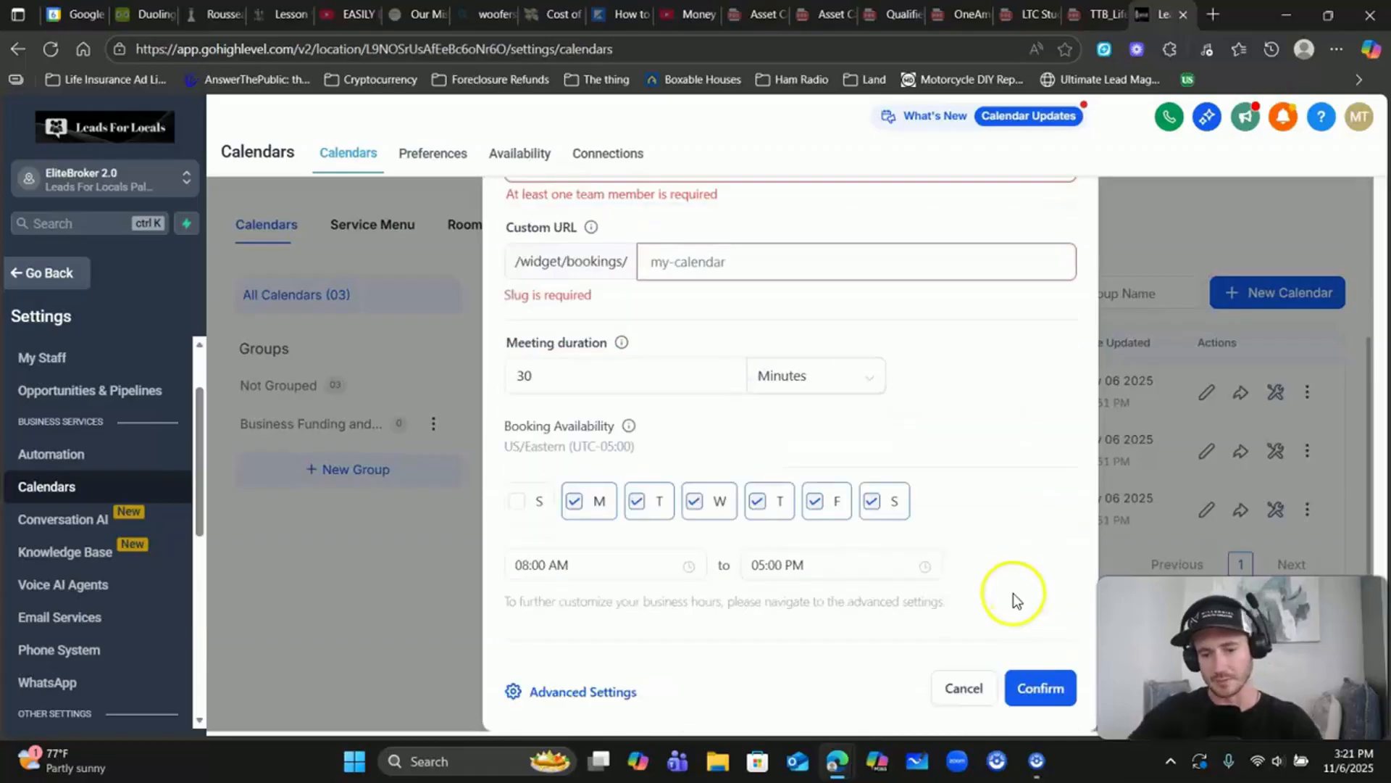
left_click(1041, 690)
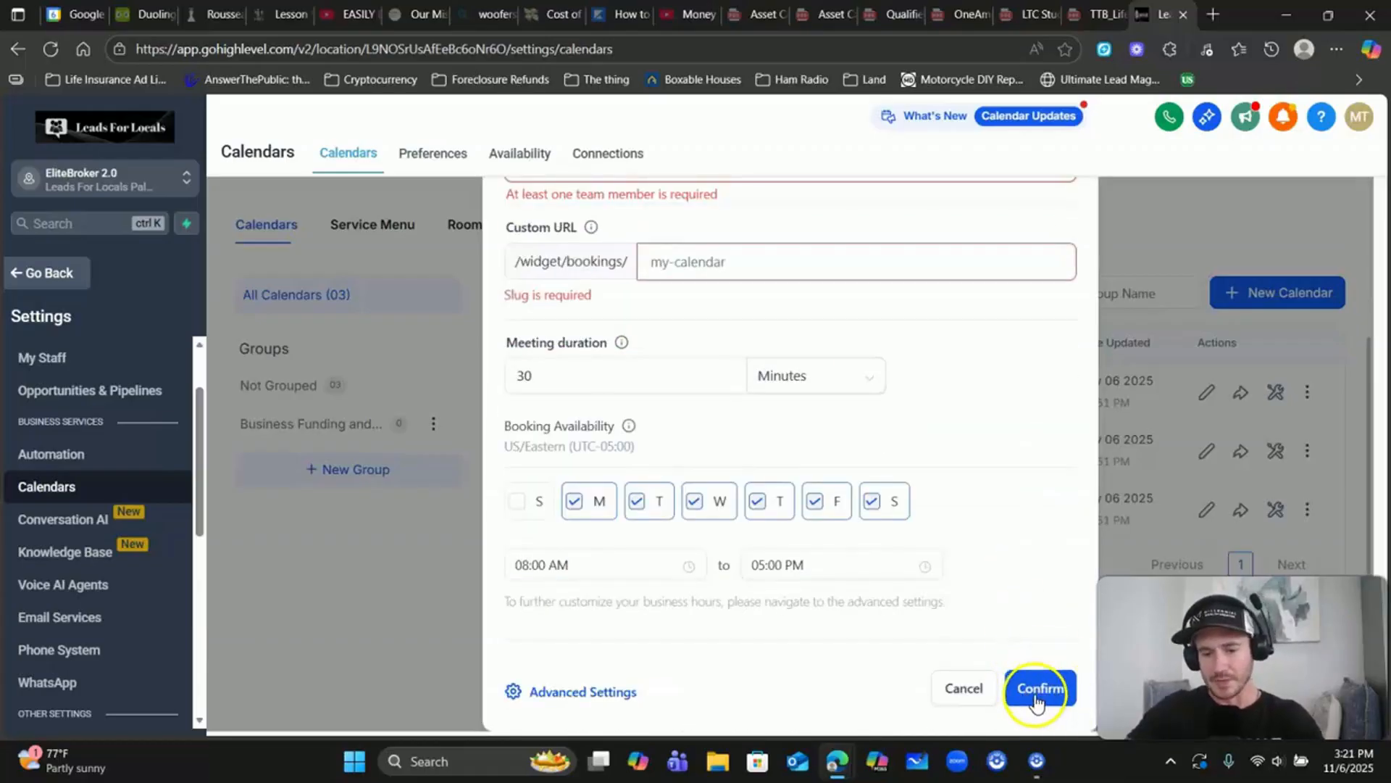
scroll(1066, 413, "up", 3)
left_click(1064, 213)
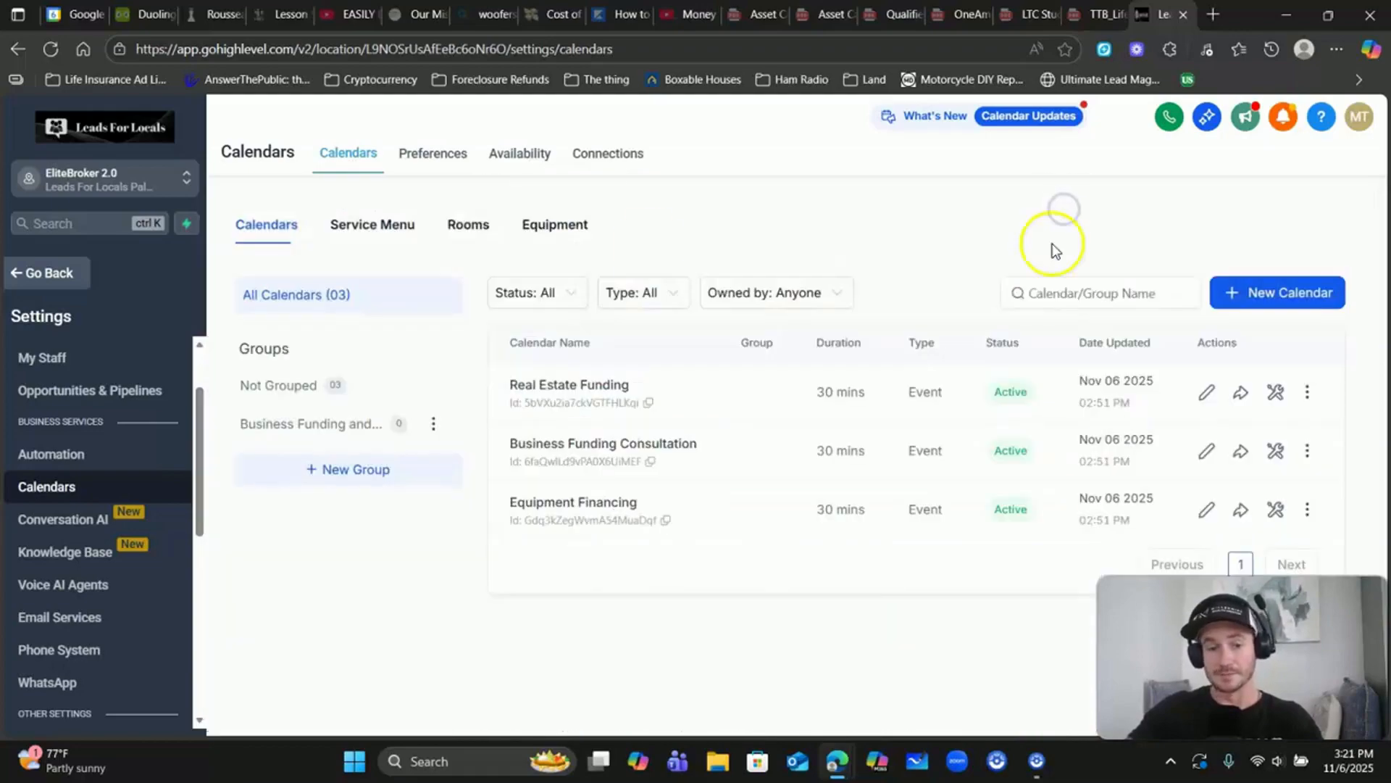
Check which additional actions are available for the Real Estate Funding calendar
left_click(1305, 394)
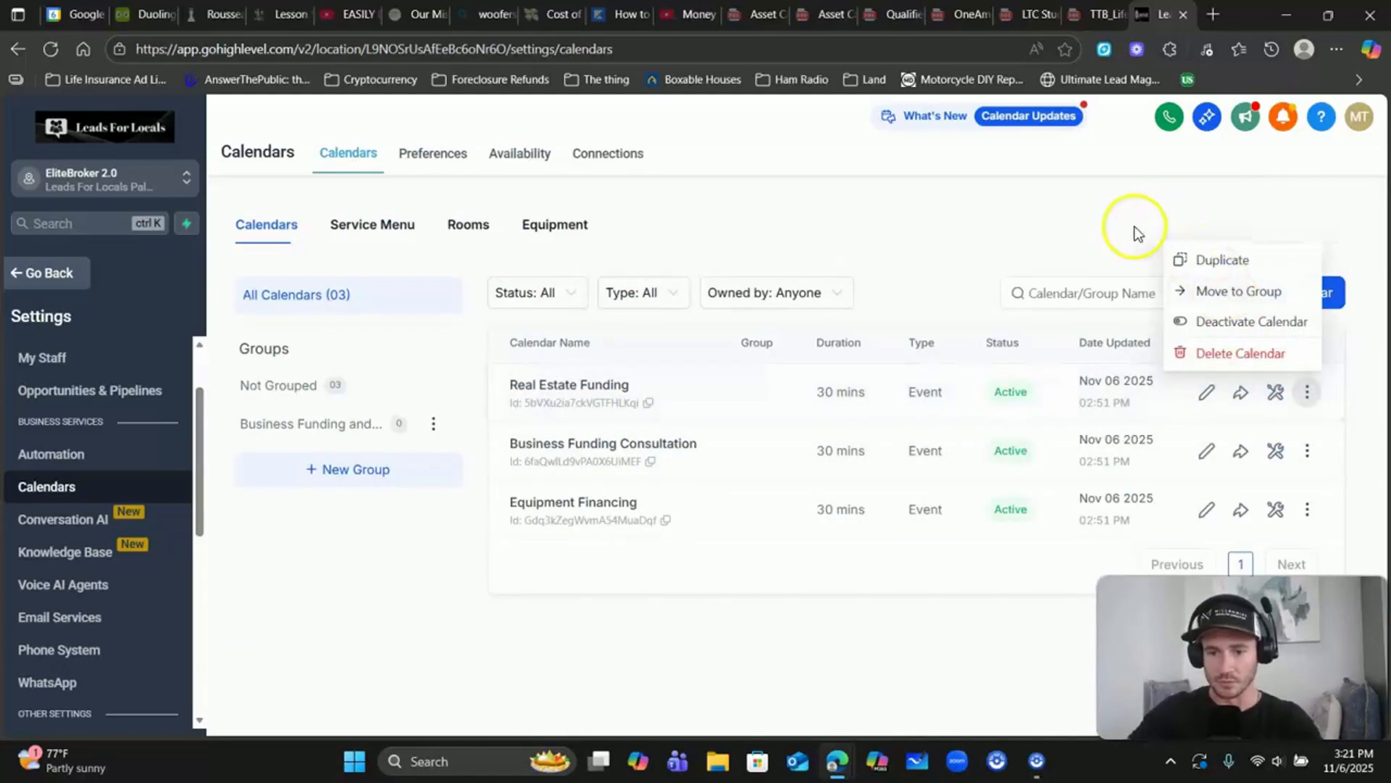
left_click(932, 233)
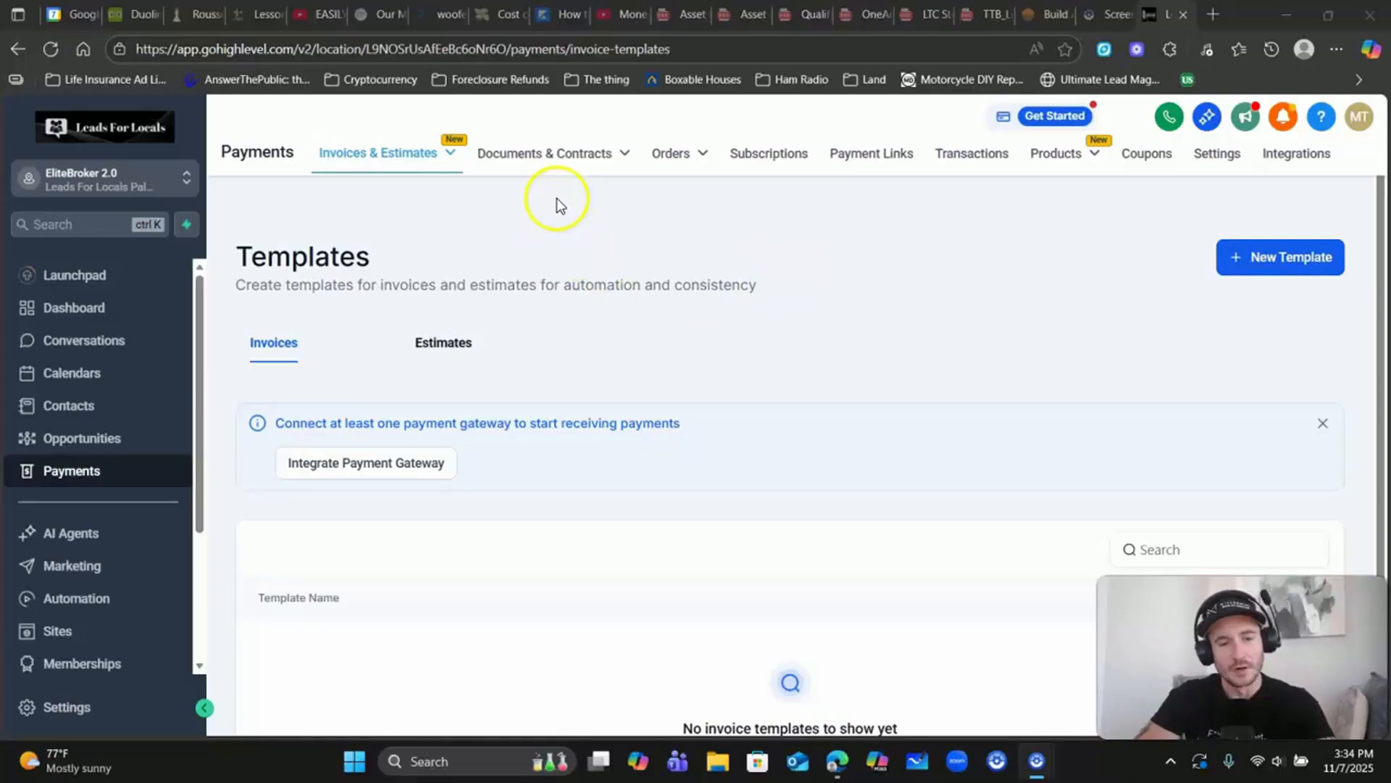
mouse_move(371, 165)
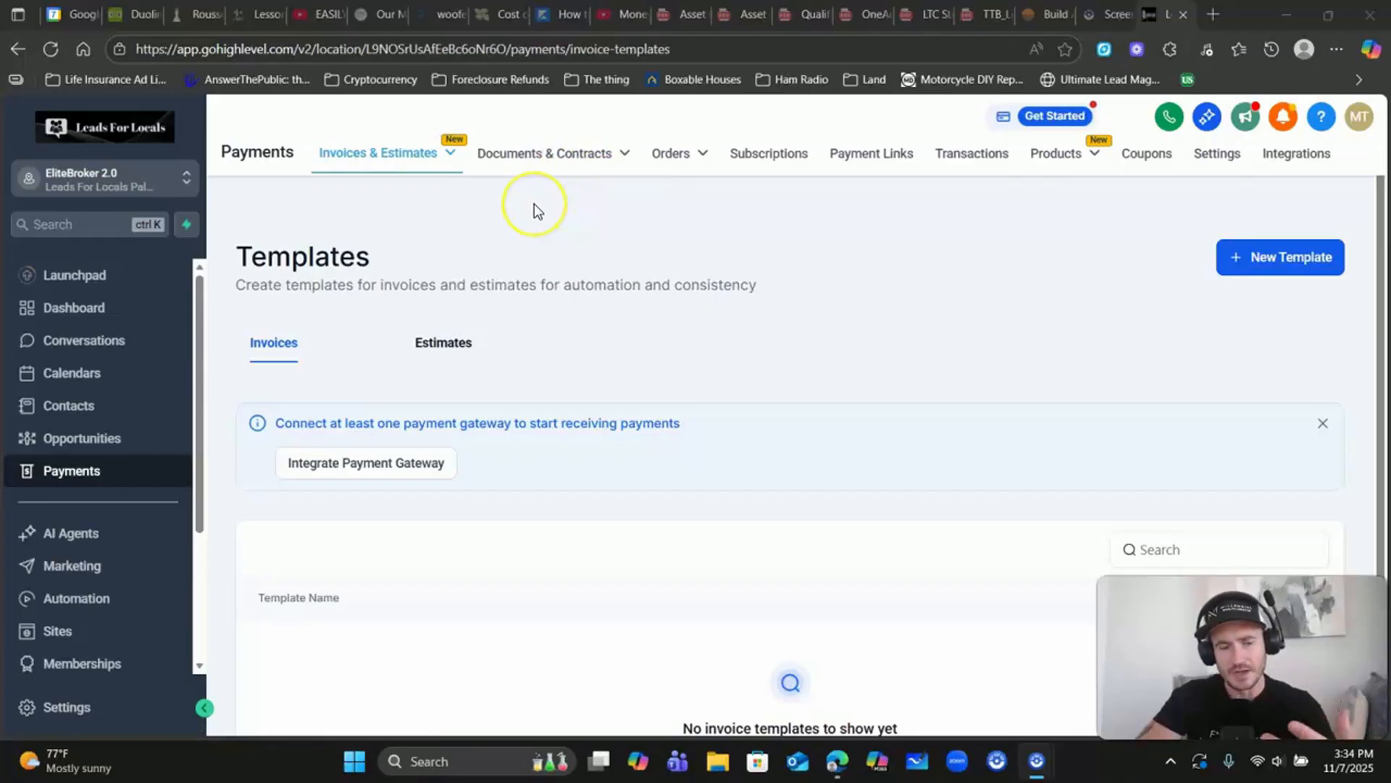
mouse_move(434, 158)
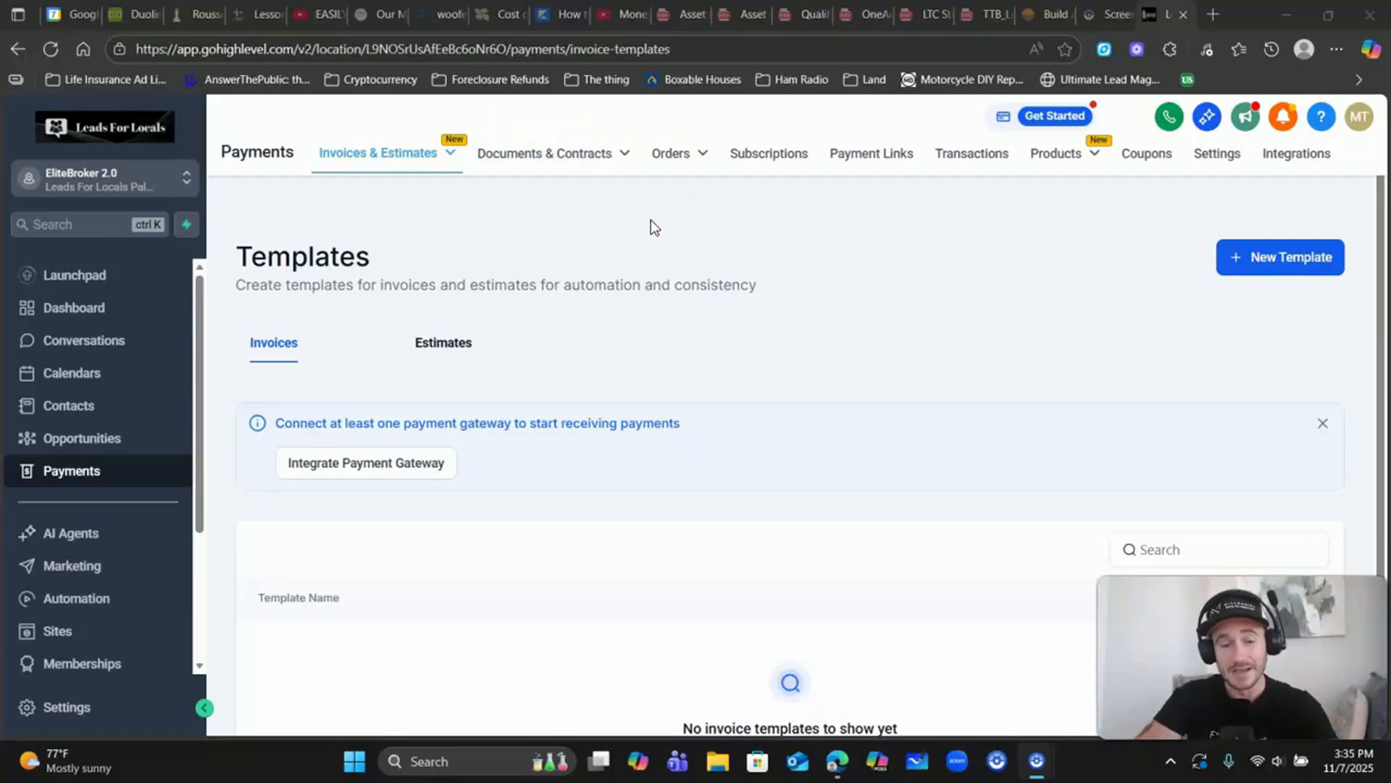
left_click(503, 211)
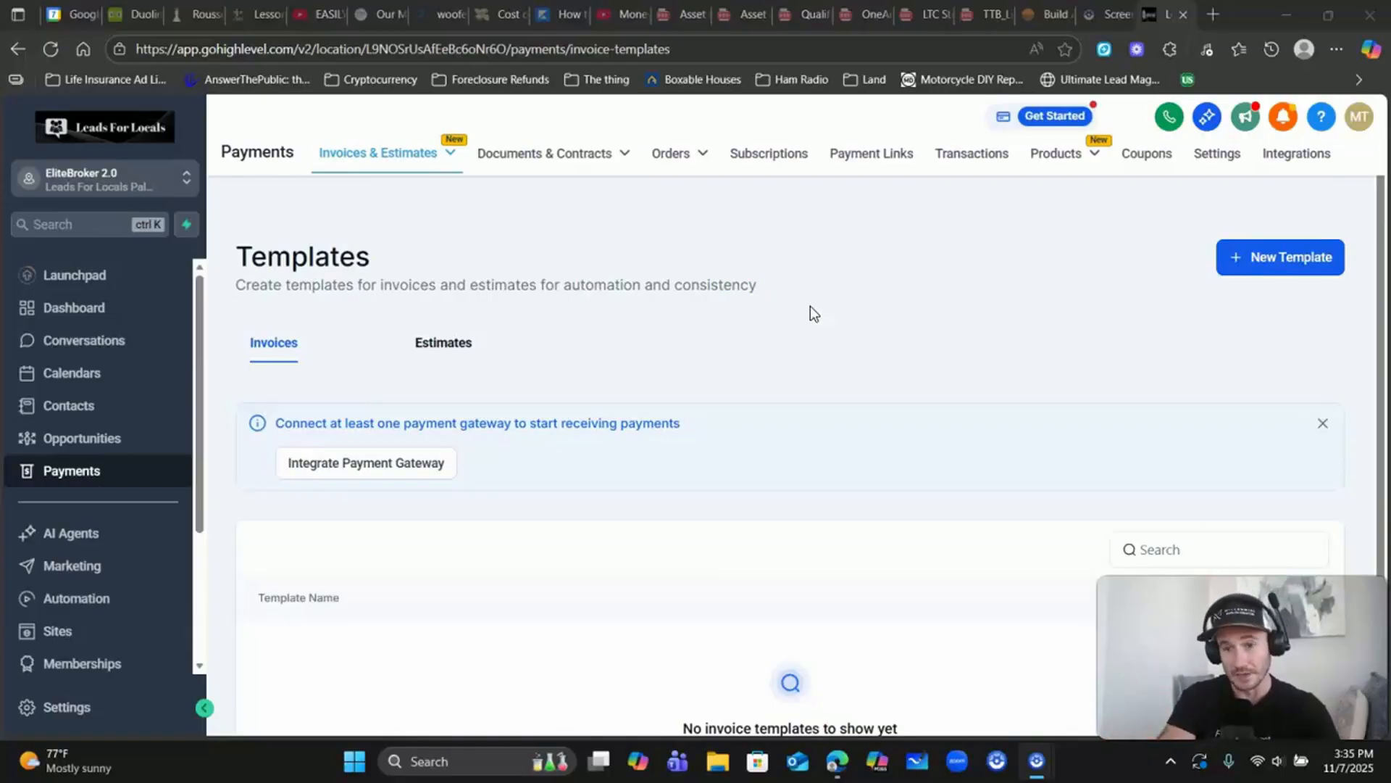
left_click(406, 156)
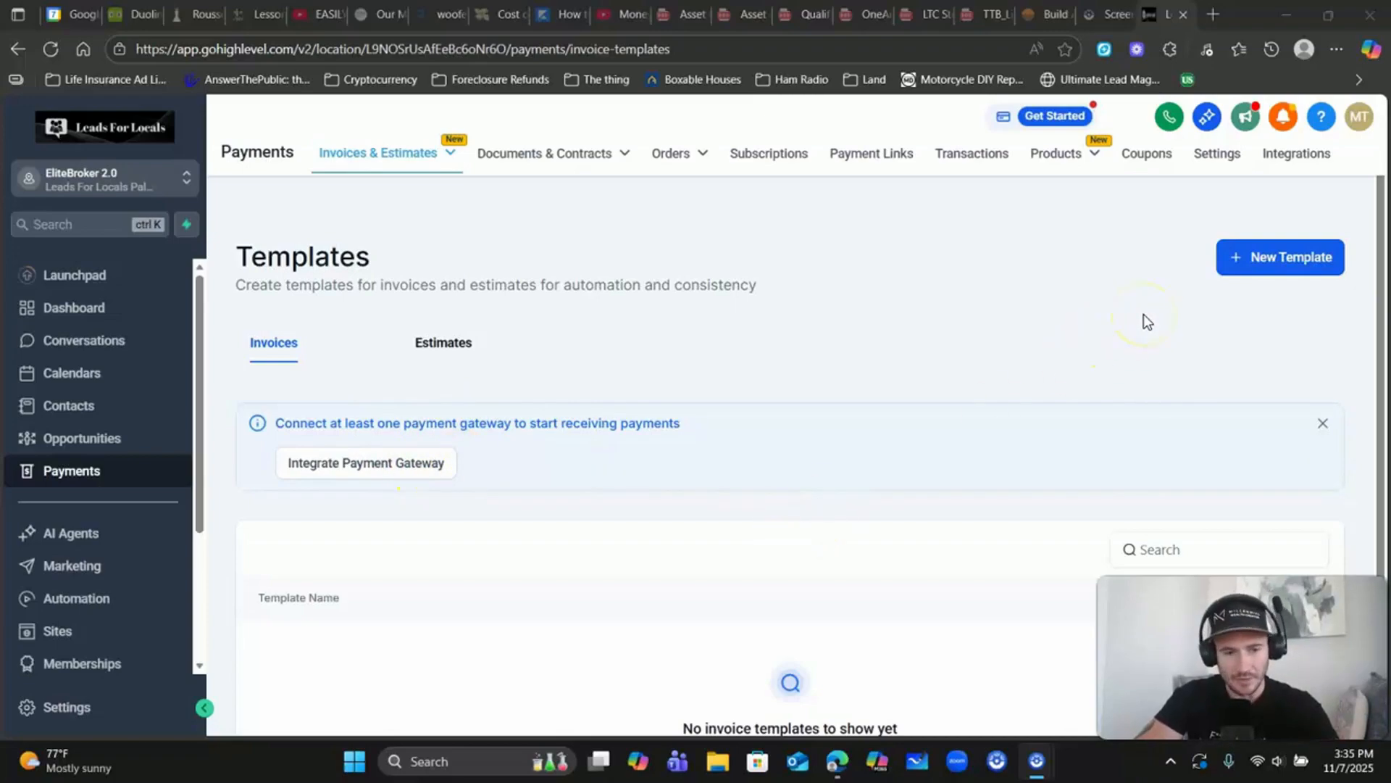
Start a new invoice template and name it Test
left_click(1265, 267)
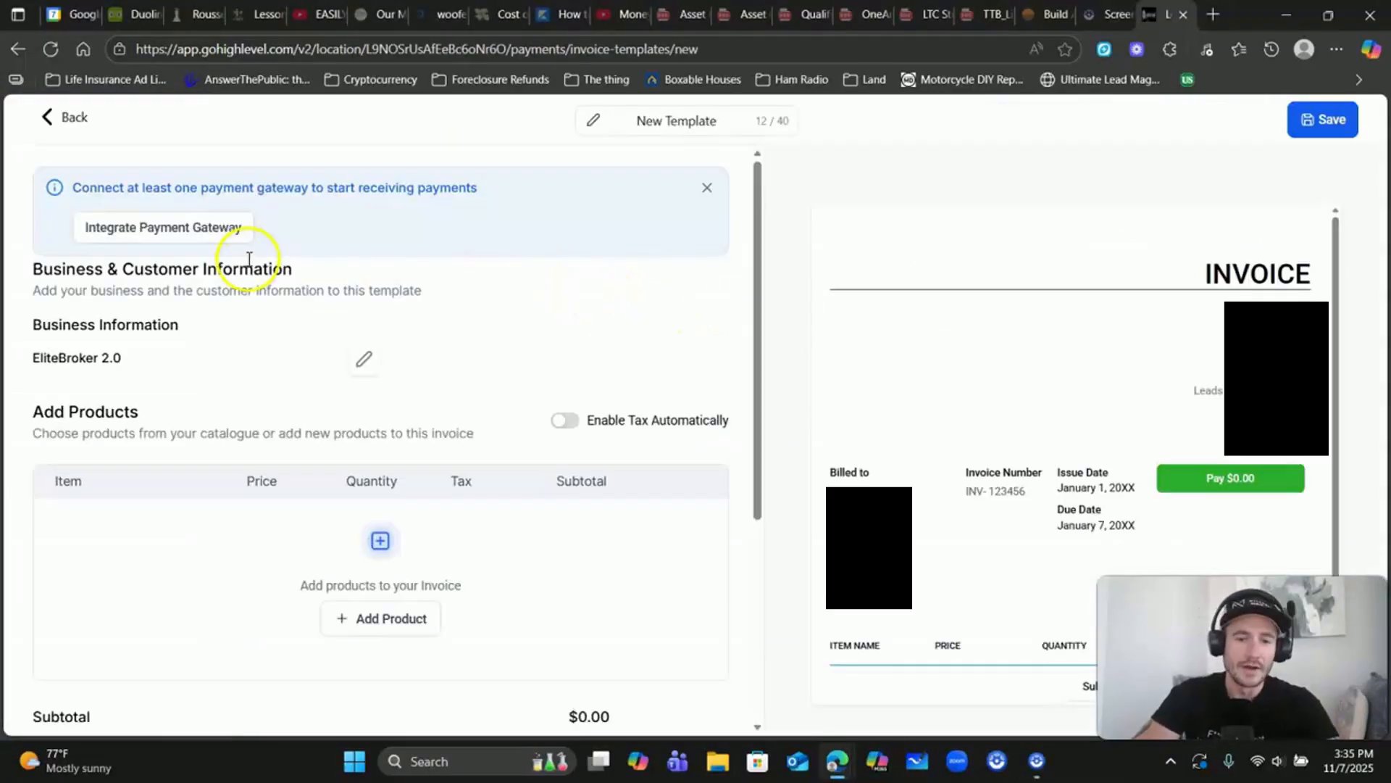
left_click(678, 125)
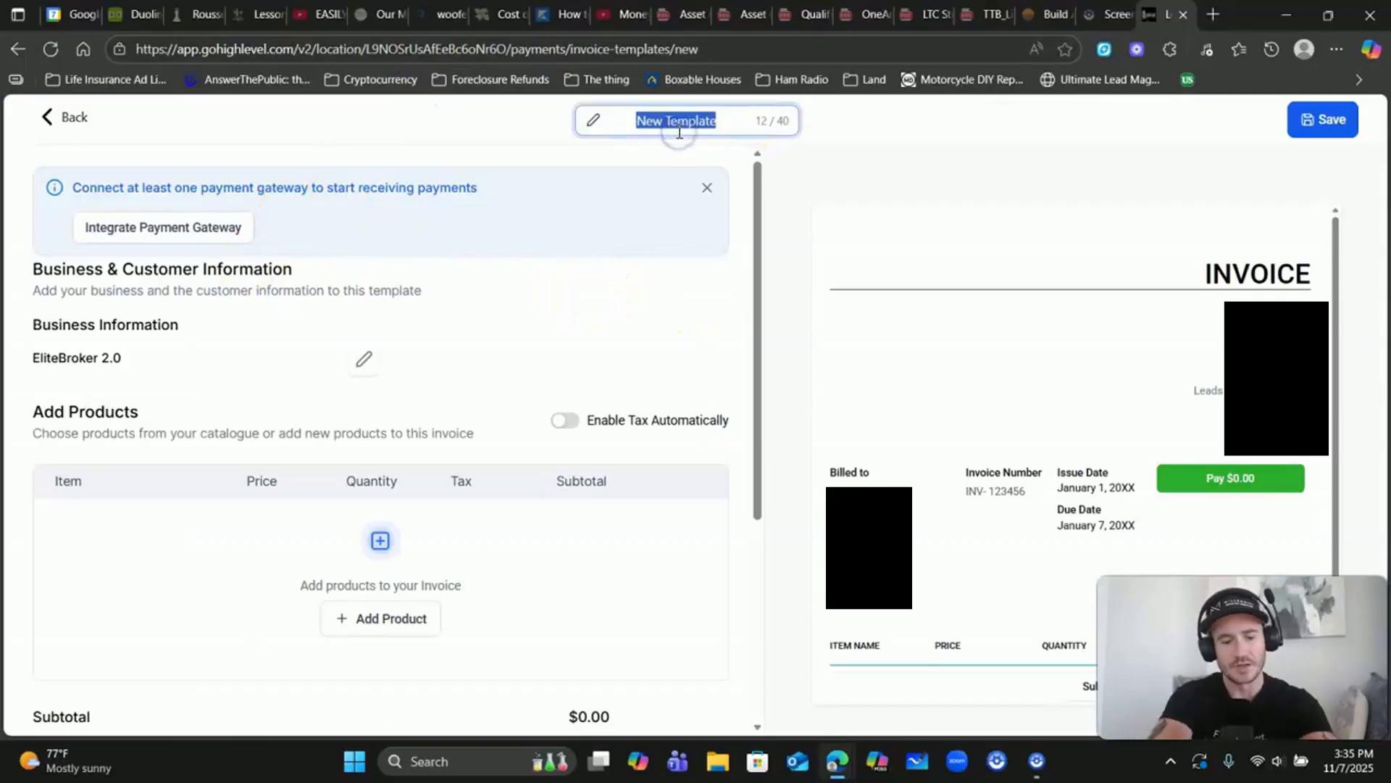
type("Test")
left_click(929, 140)
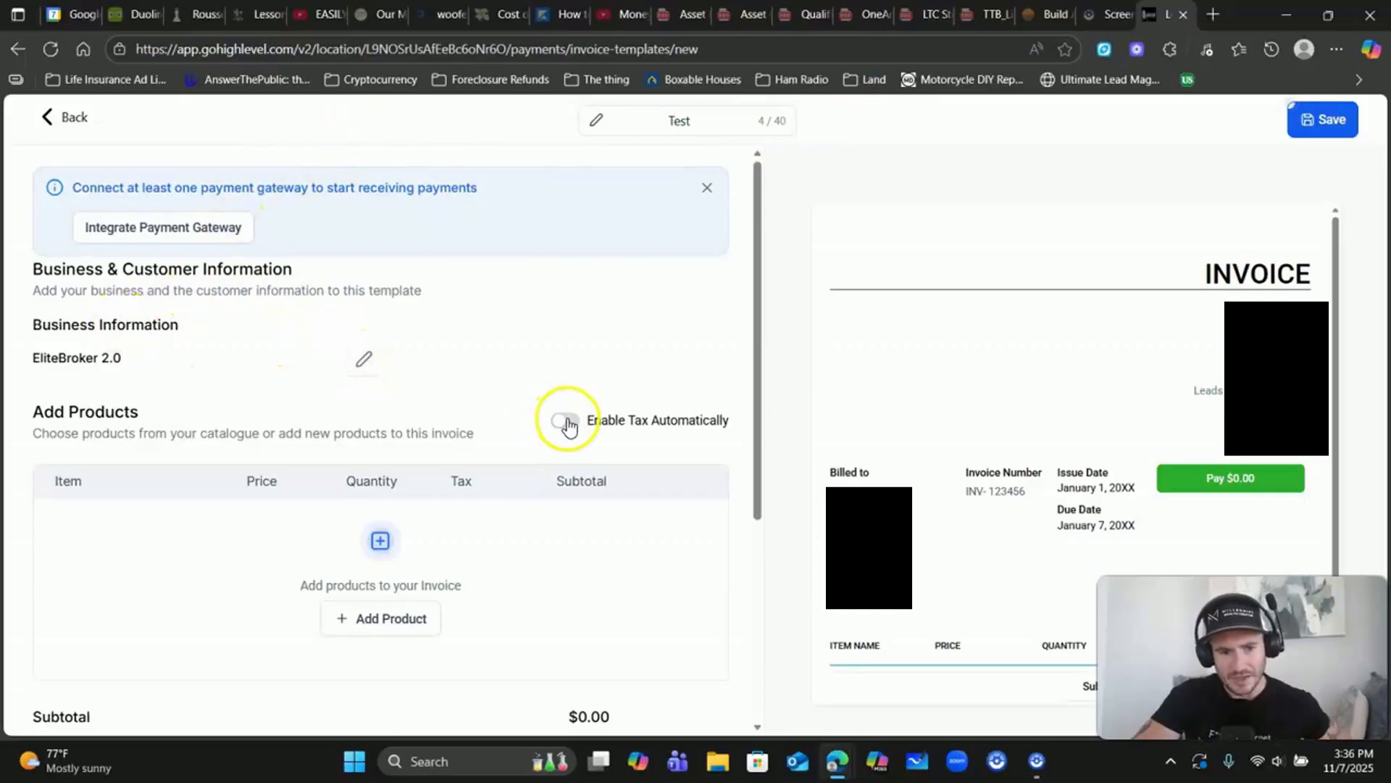
Add a product line to the invoice template and start creating a new product named Test for it
scroll(553, 420, "down", 1)
scroll(437, 460, "down", 3)
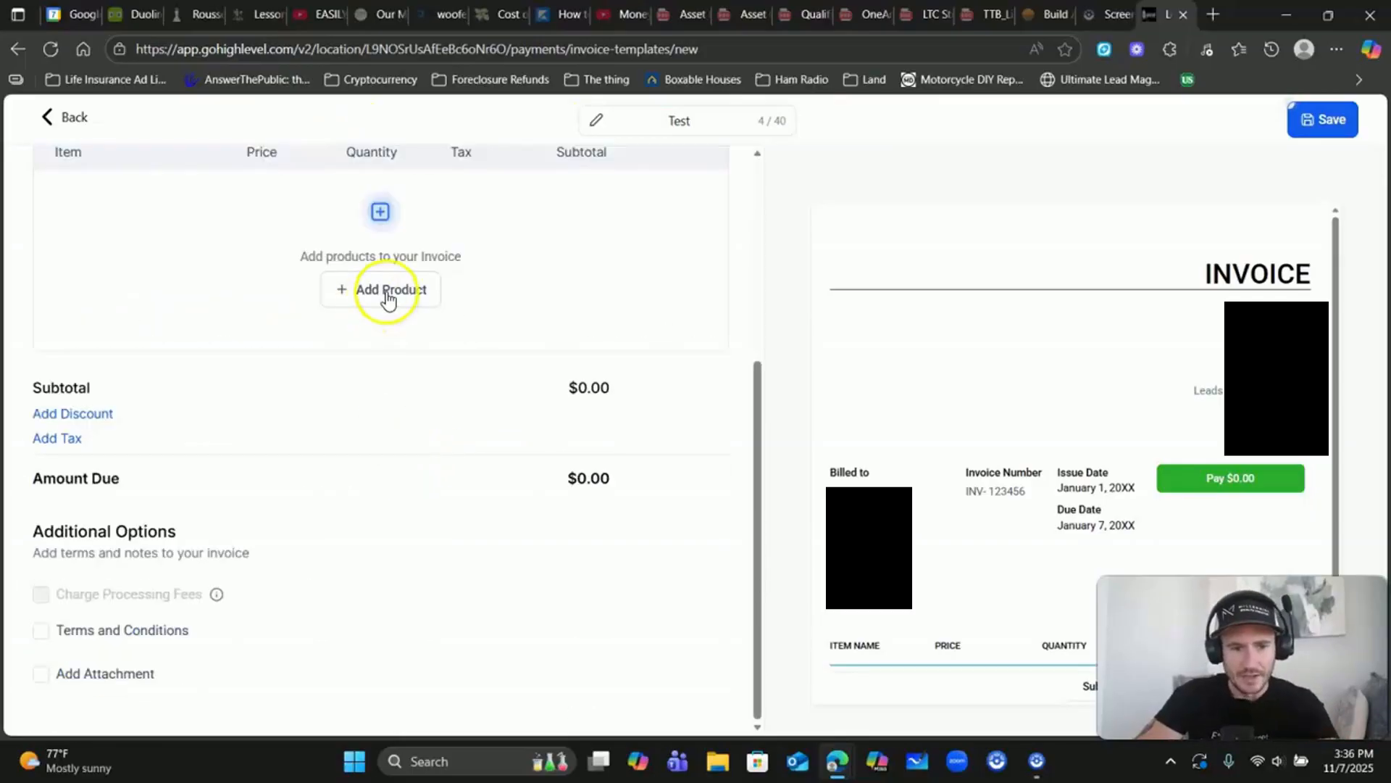
left_click(389, 290)
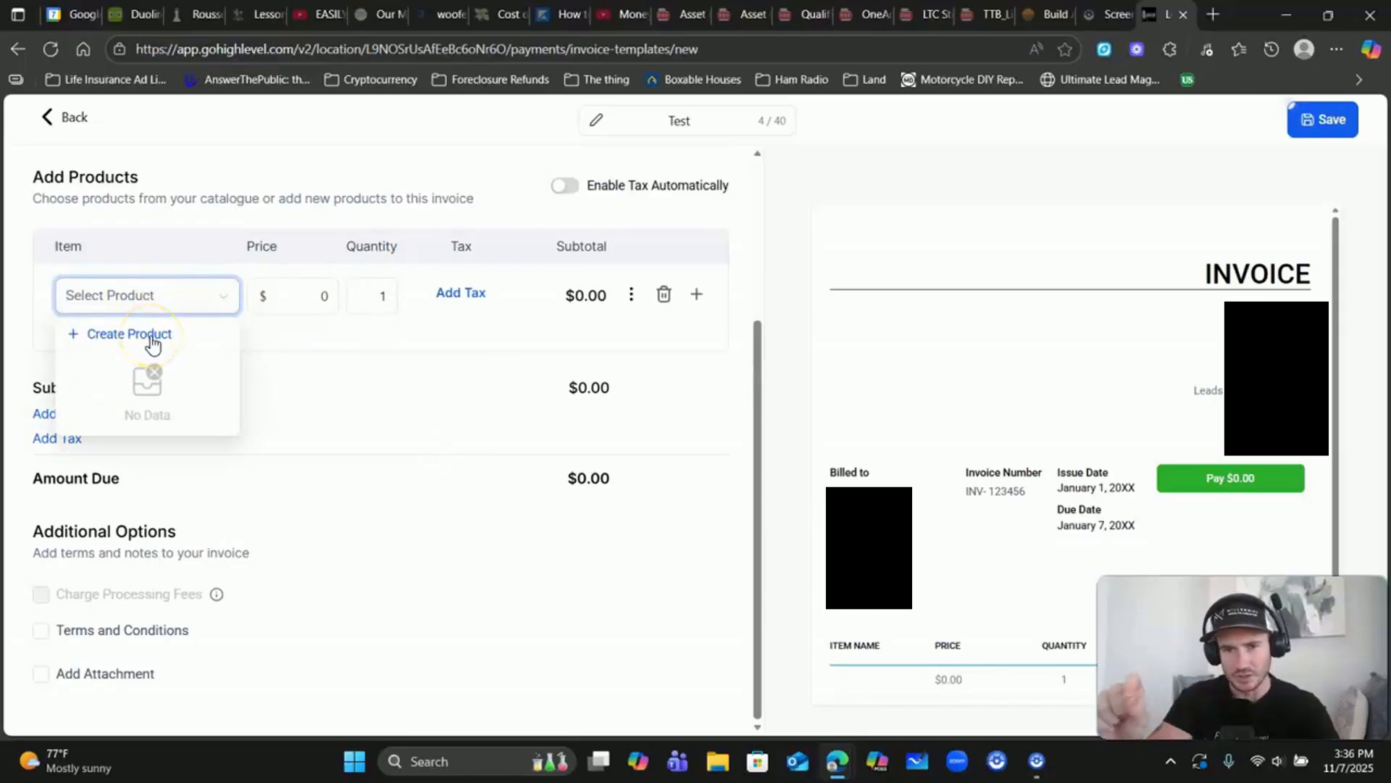
left_click(142, 337)
left_click(141, 335)
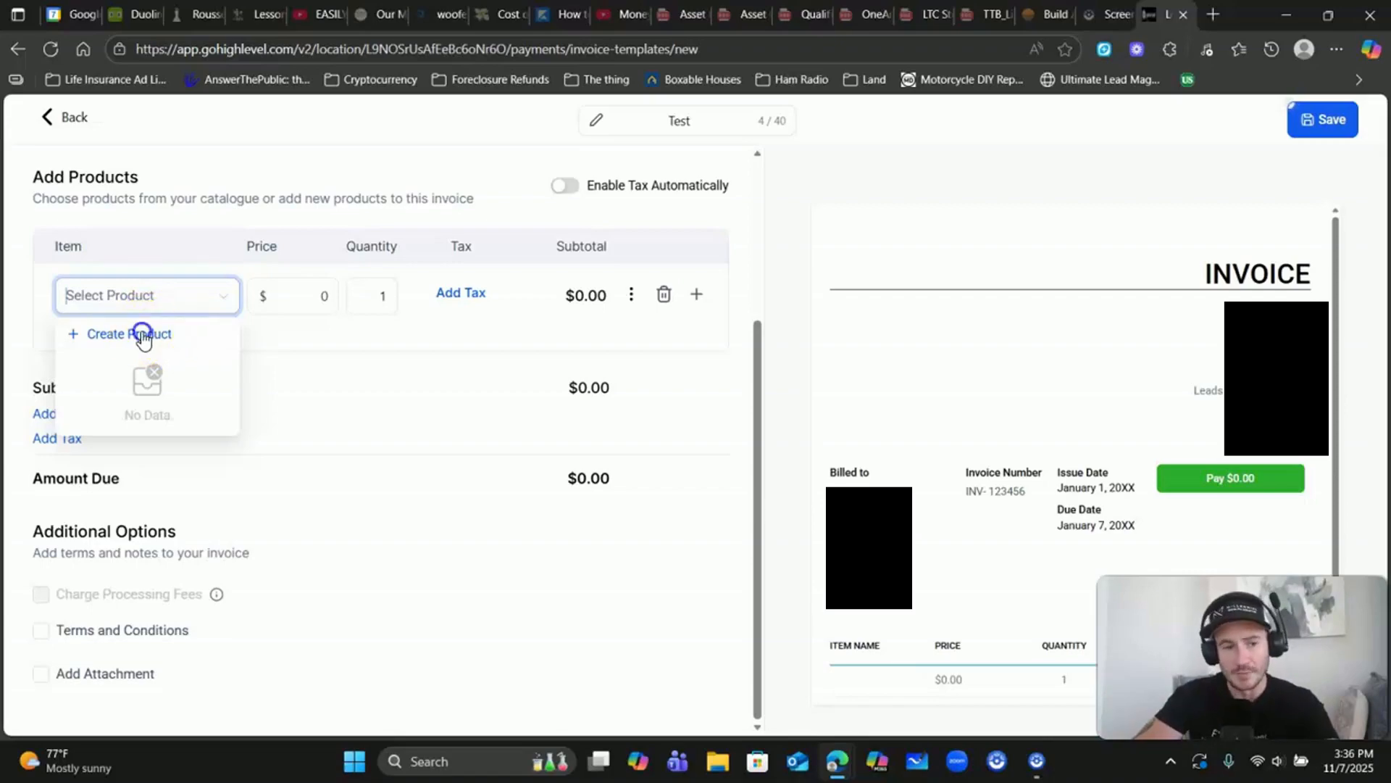
left_click(153, 372)
type("Test")
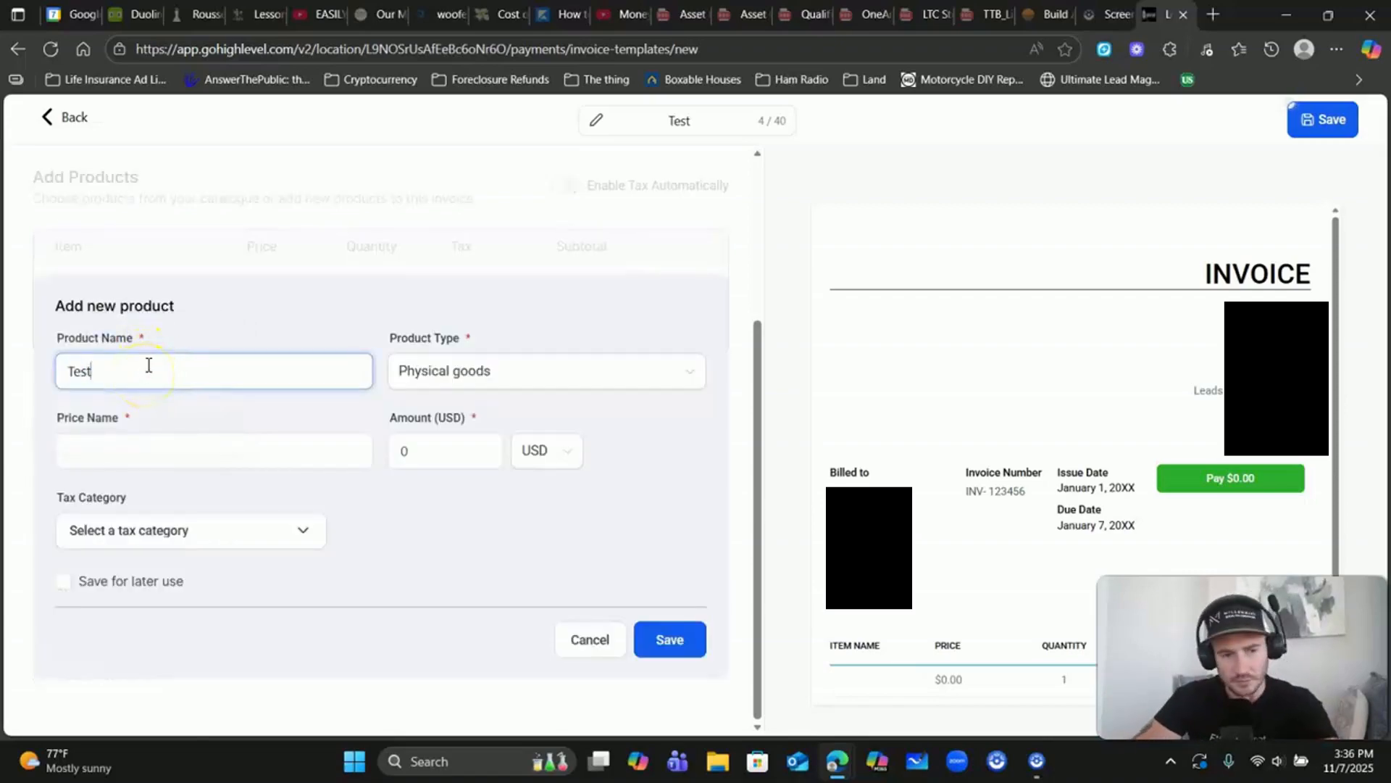
Make the new product a Service with the price name "Price of product" and an amount of 100 USD
left_click(406, 370)
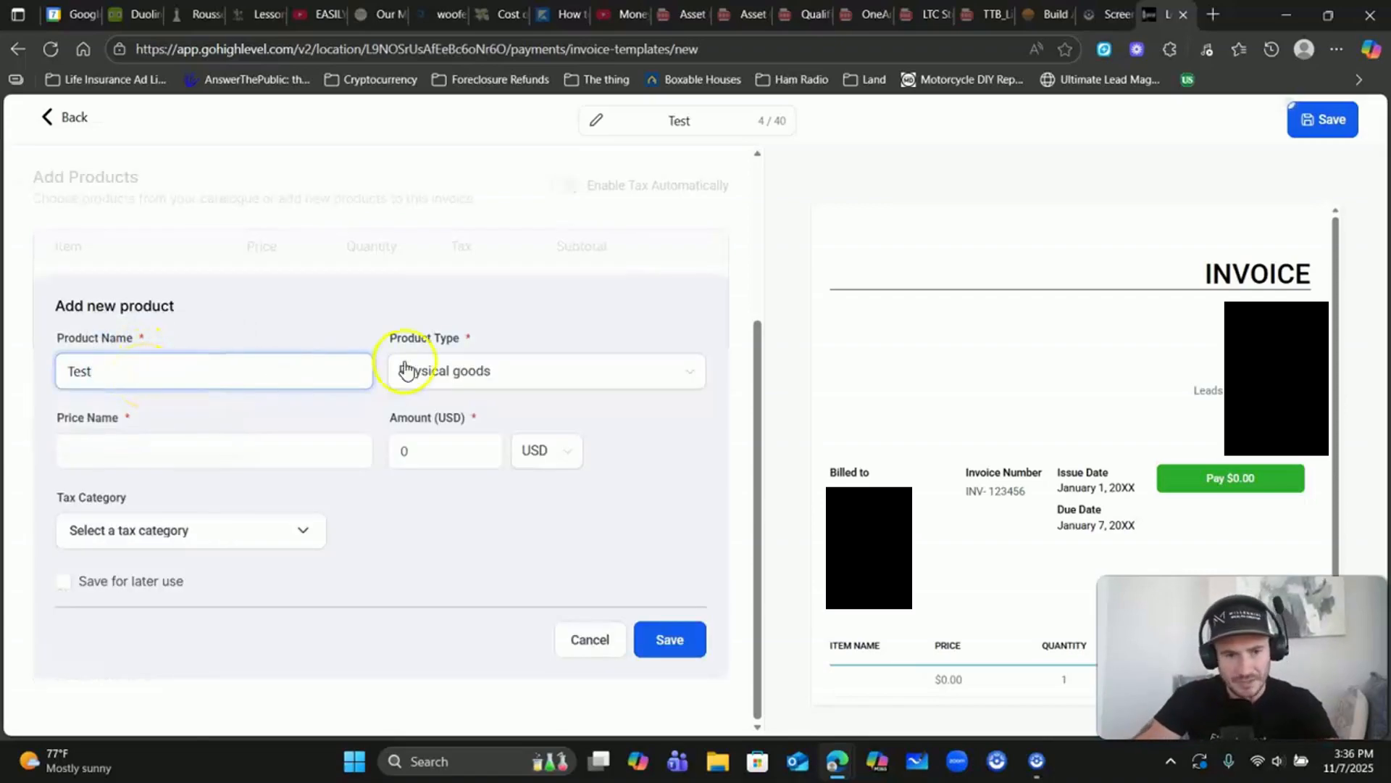
left_click(435, 478)
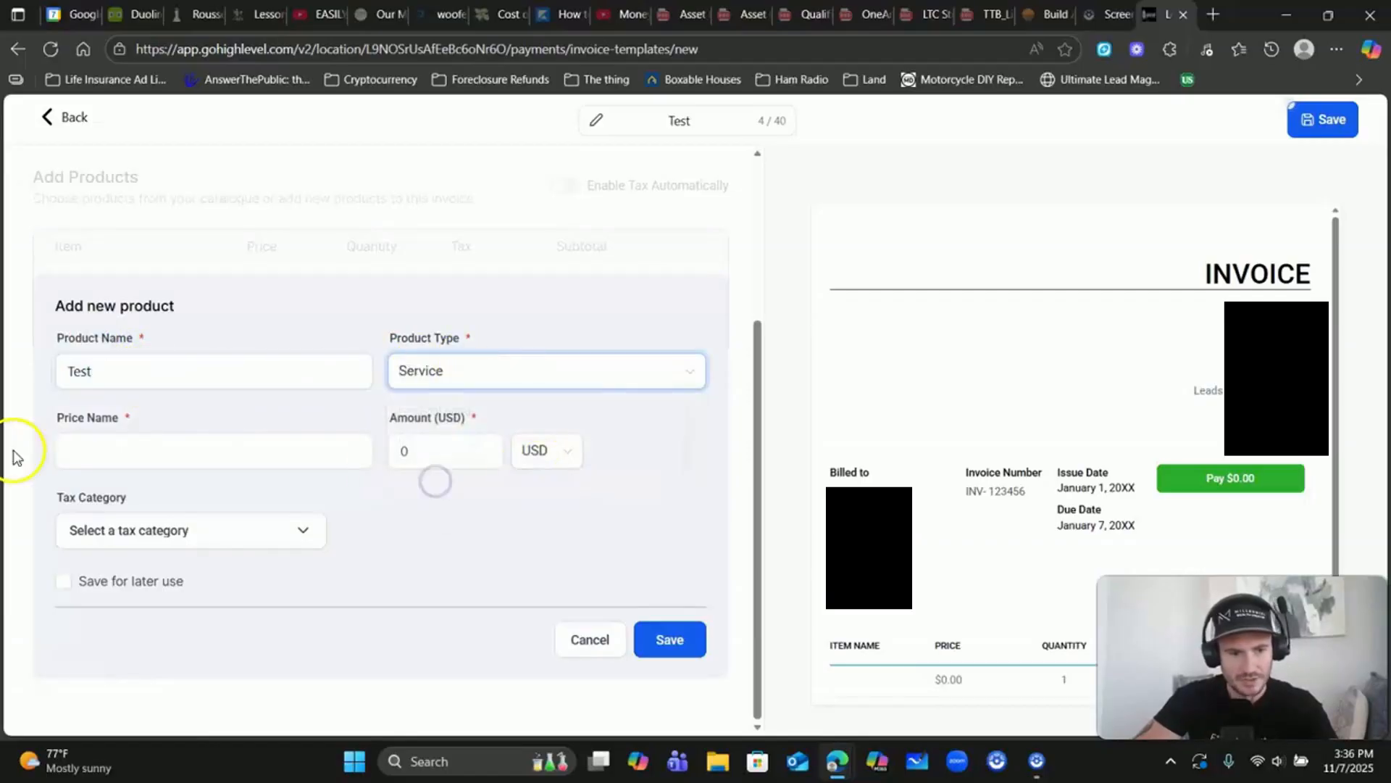
left_click(163, 453)
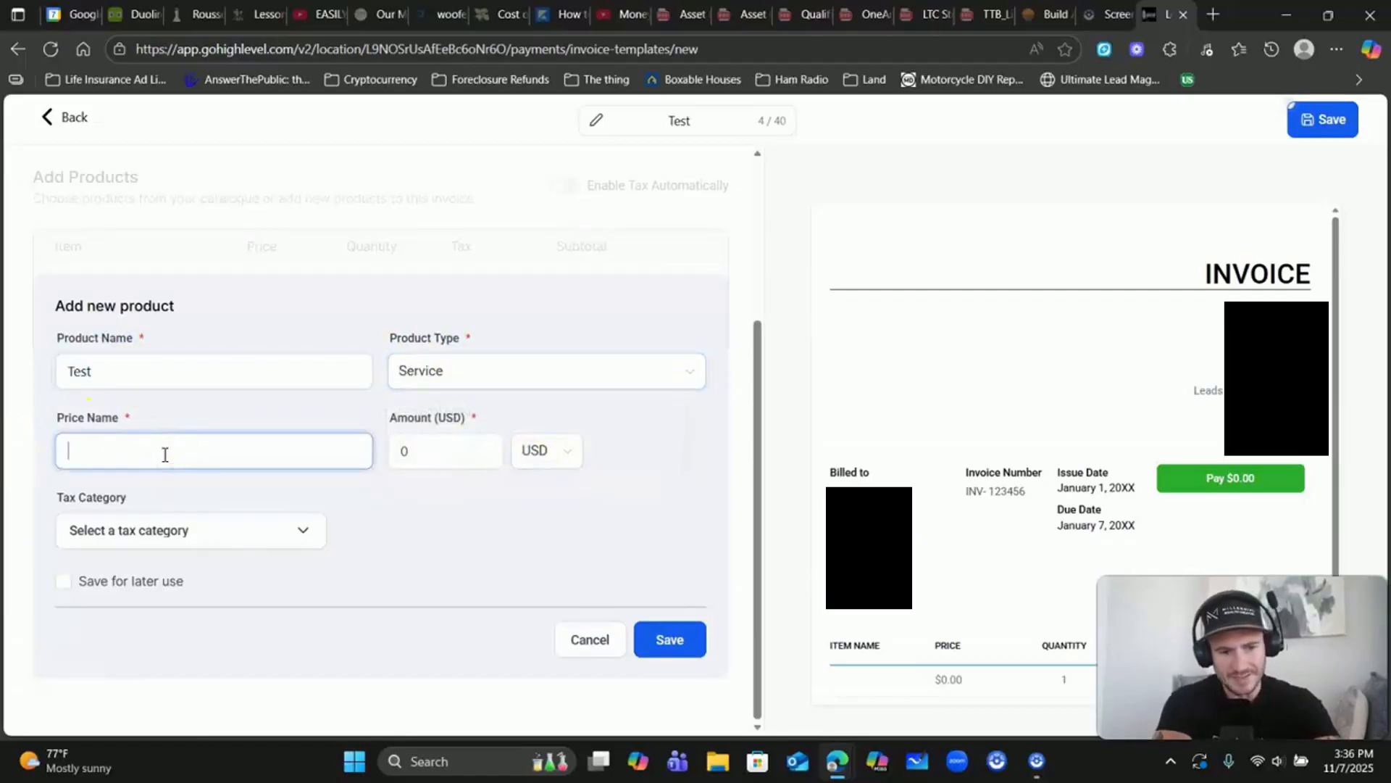
type("Price")
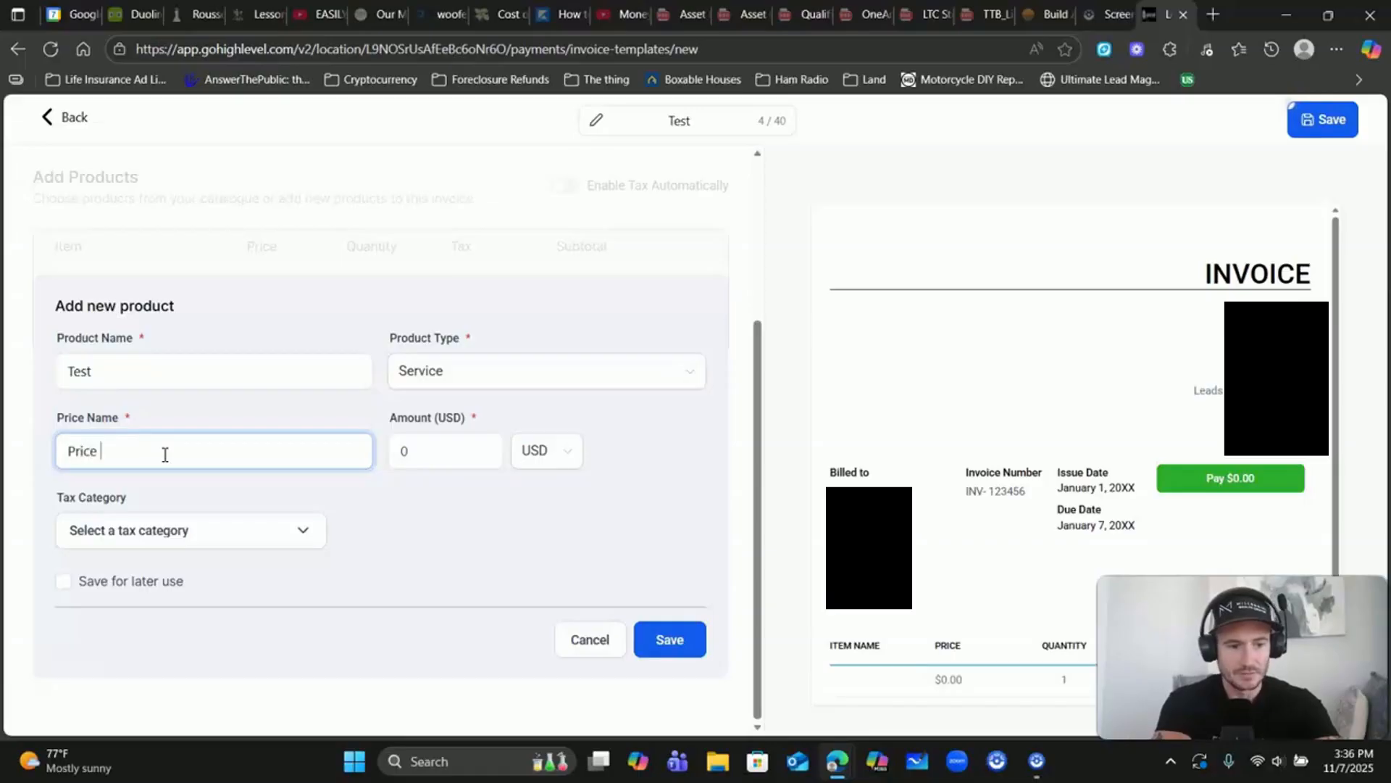
type(" of product")
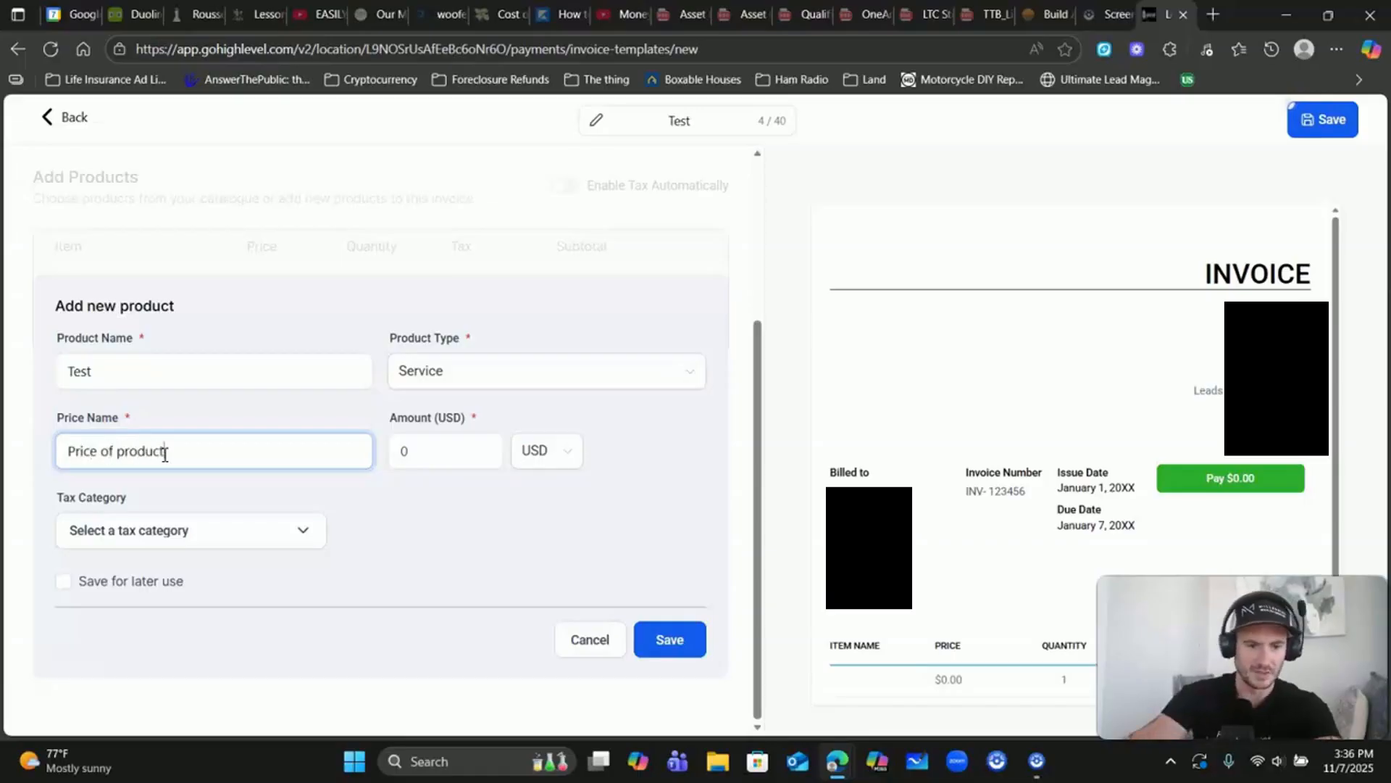
left_click(418, 440)
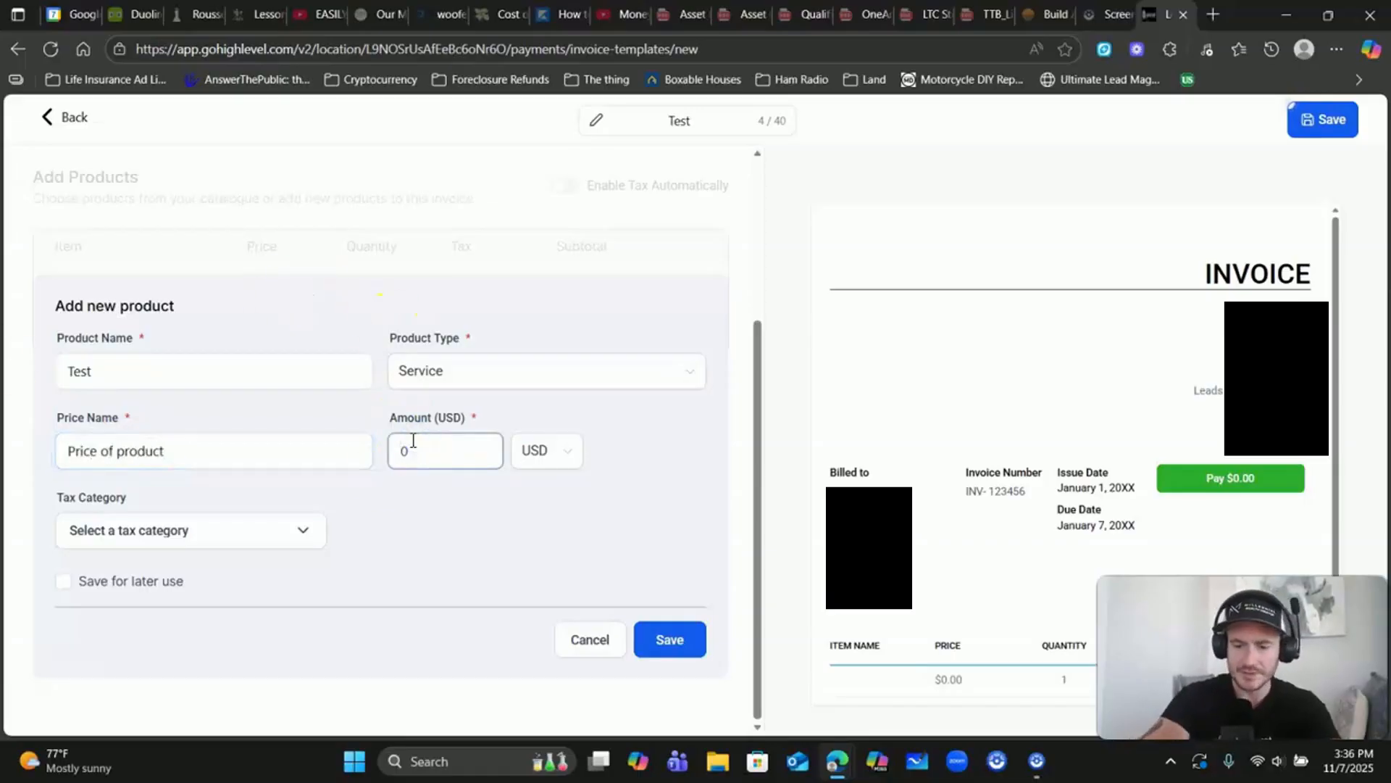
type("100")
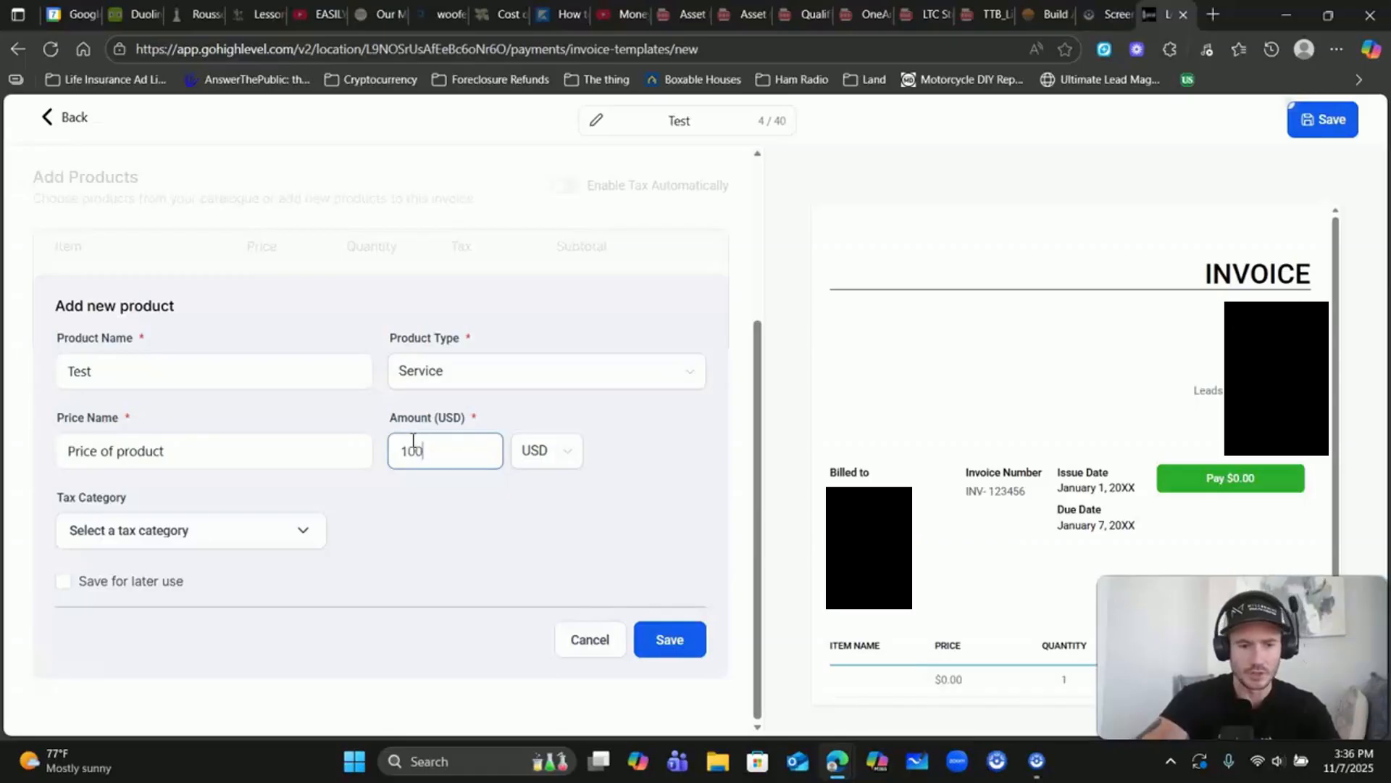
Look through the tax categories without choosing one and save the new product to the invoice template
left_click(294, 536)
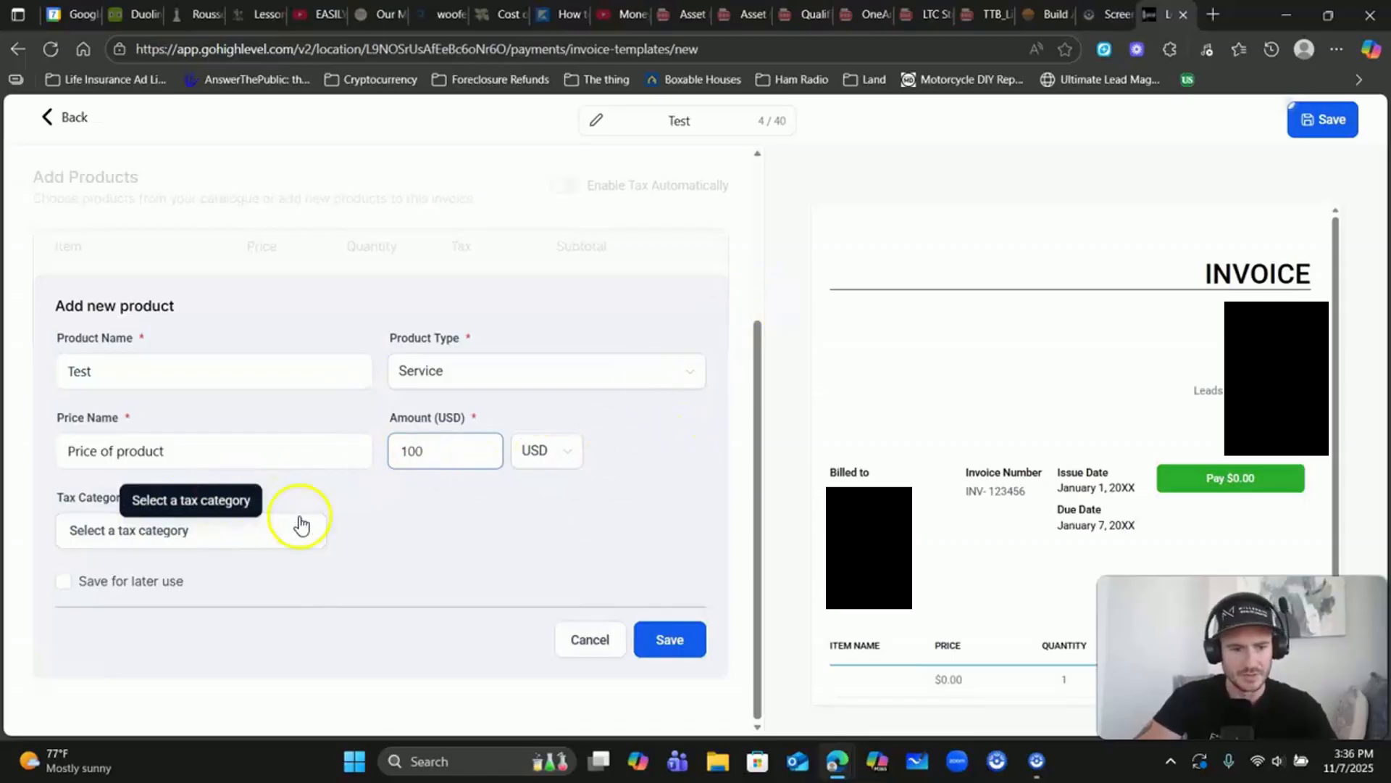
left_click(196, 505)
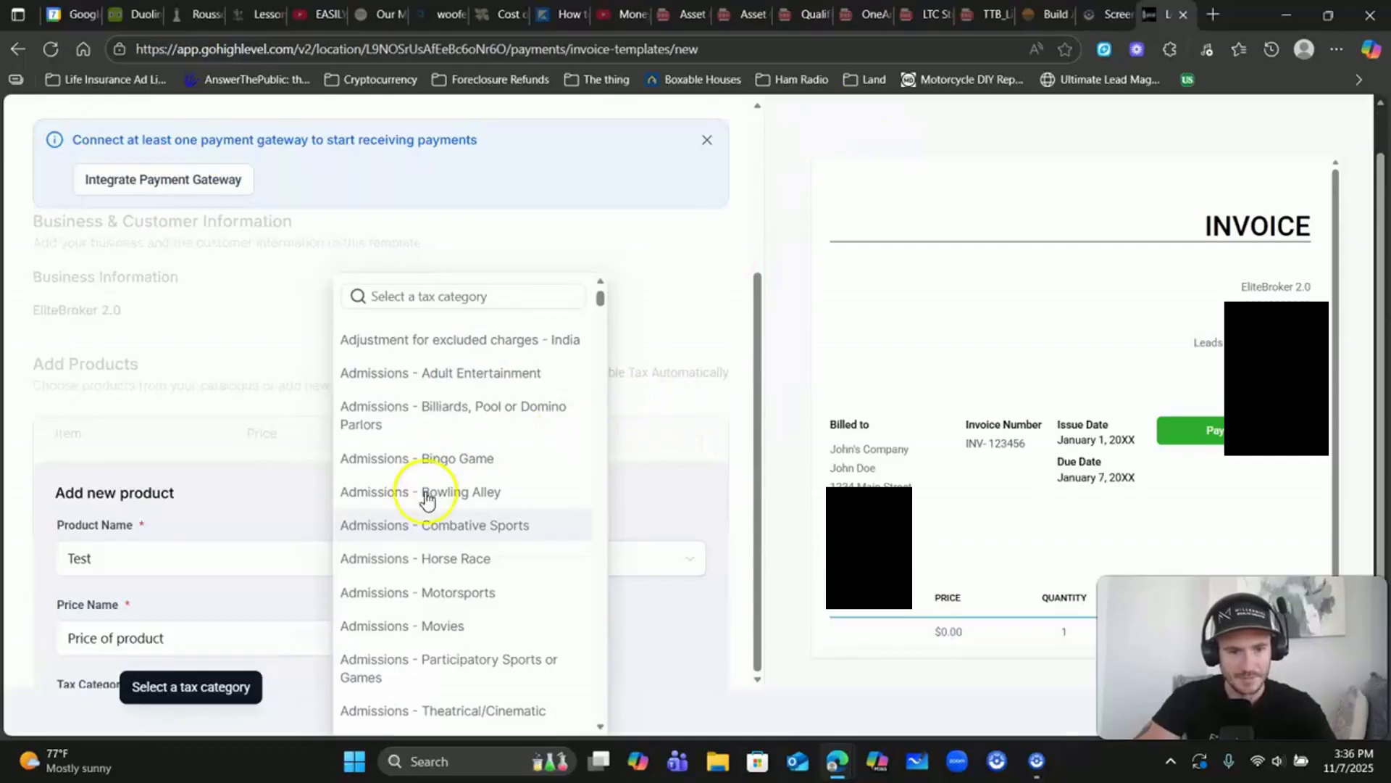
scroll(420, 478, "down", 3)
left_click(708, 413)
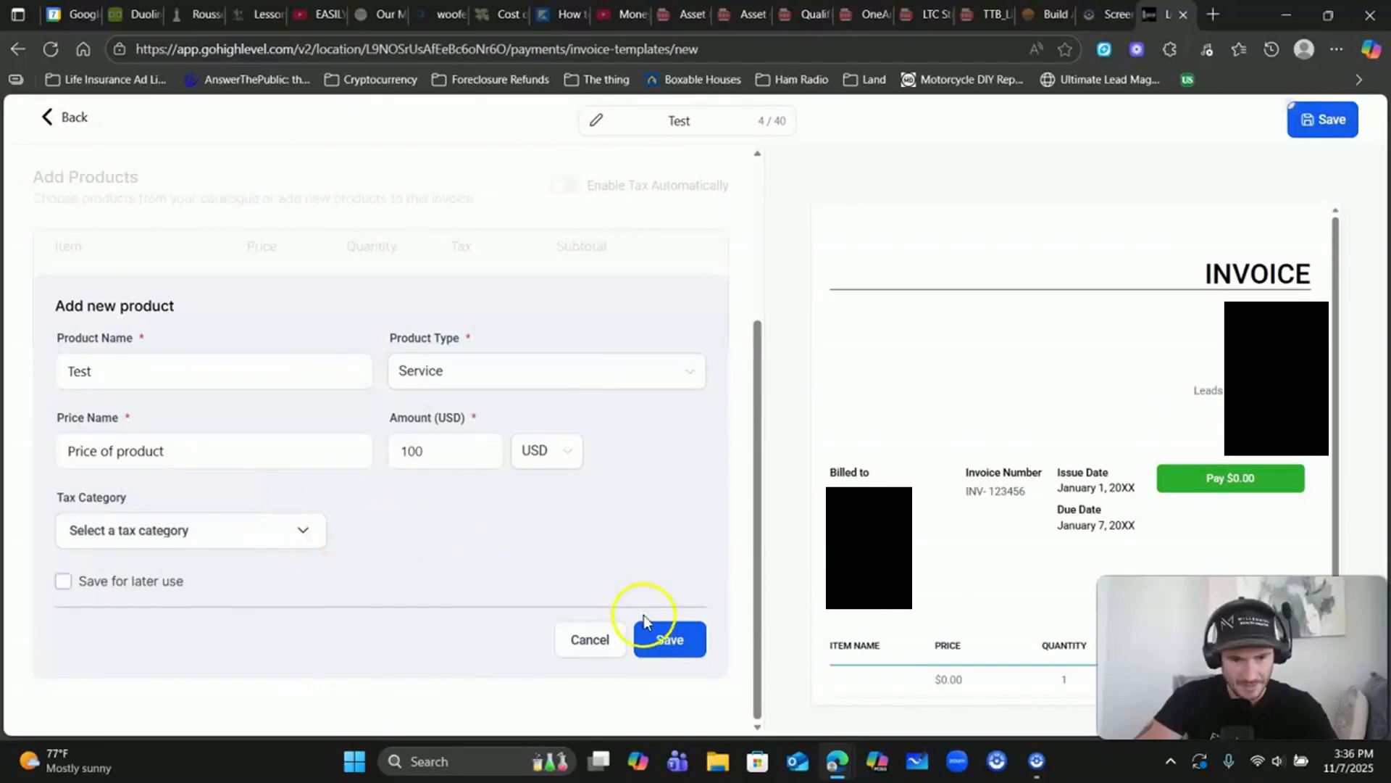
left_click(692, 636)
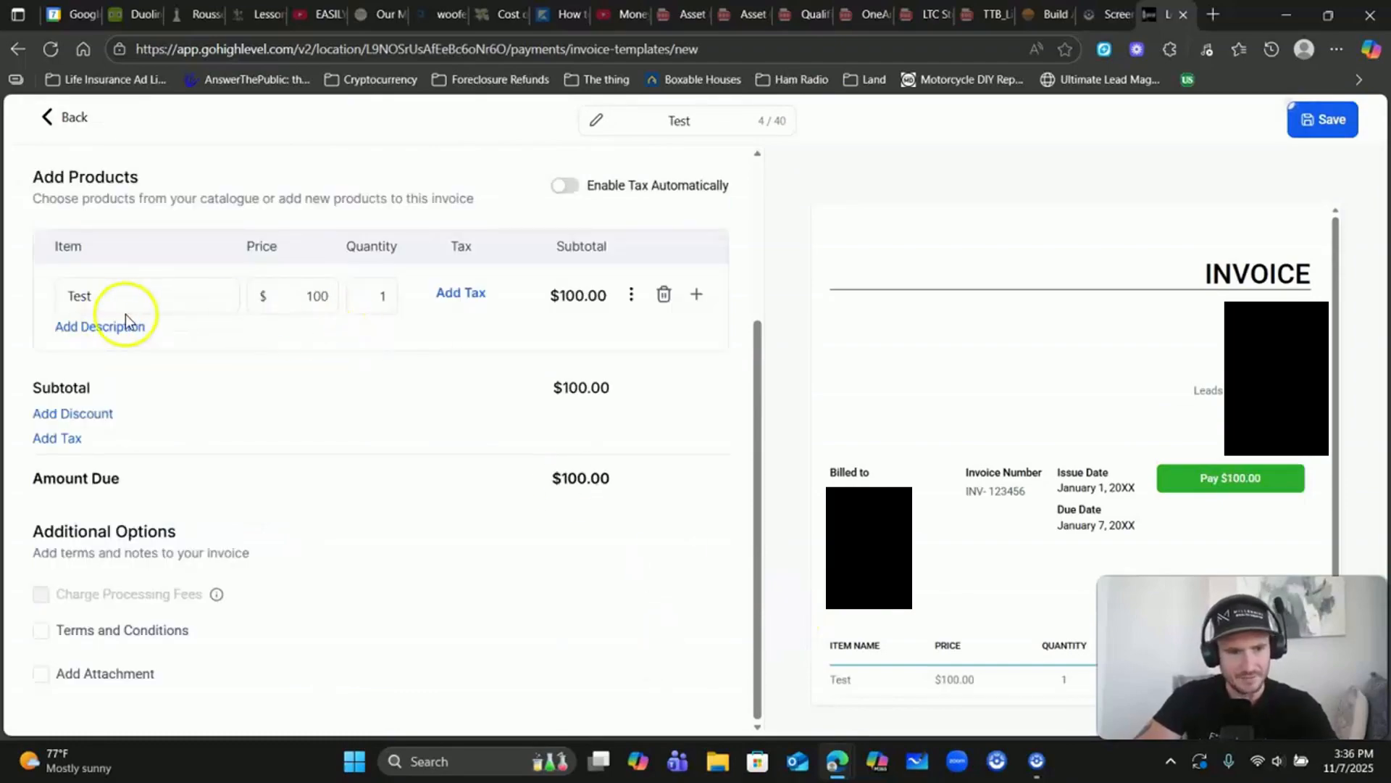
Enable Terms and Conditions for the invoice template and bring up its empty notes editor
left_click(457, 423)
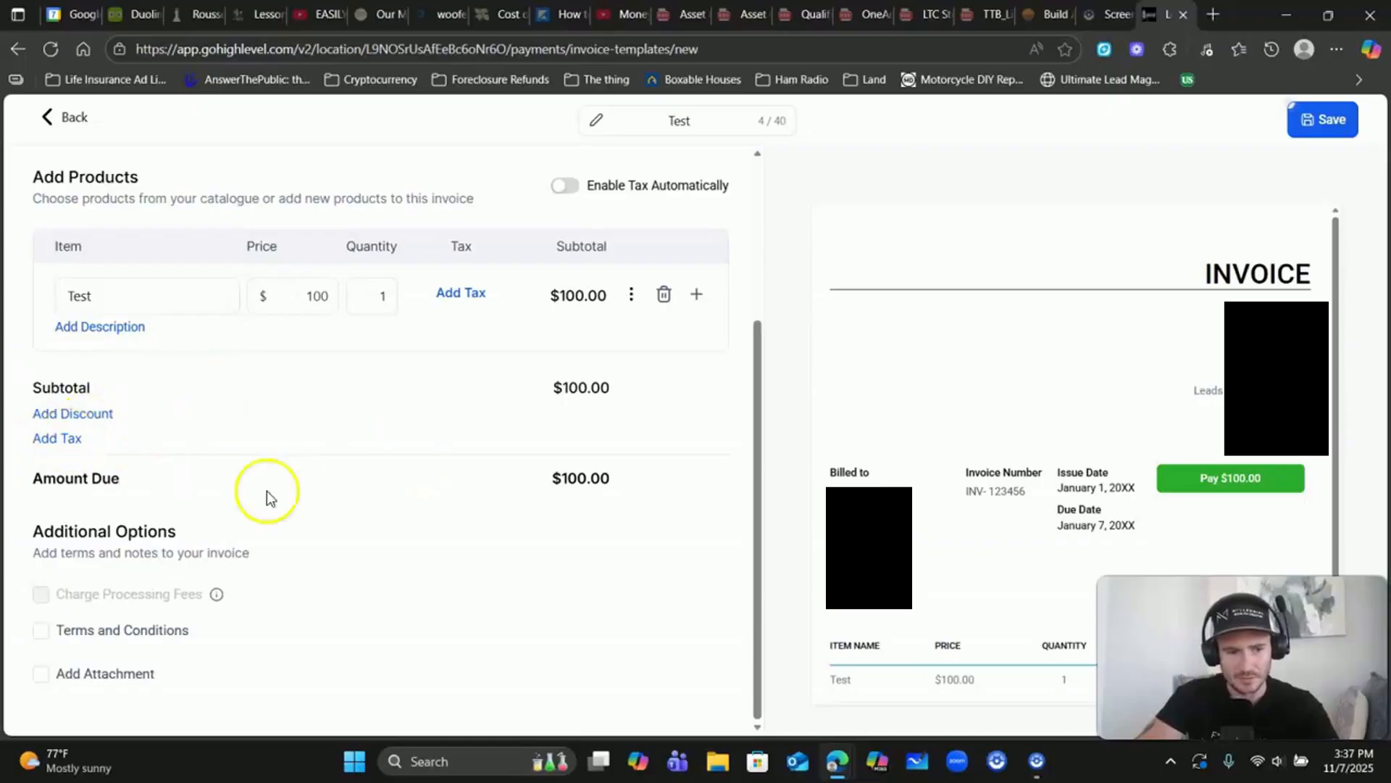
left_click(41, 635)
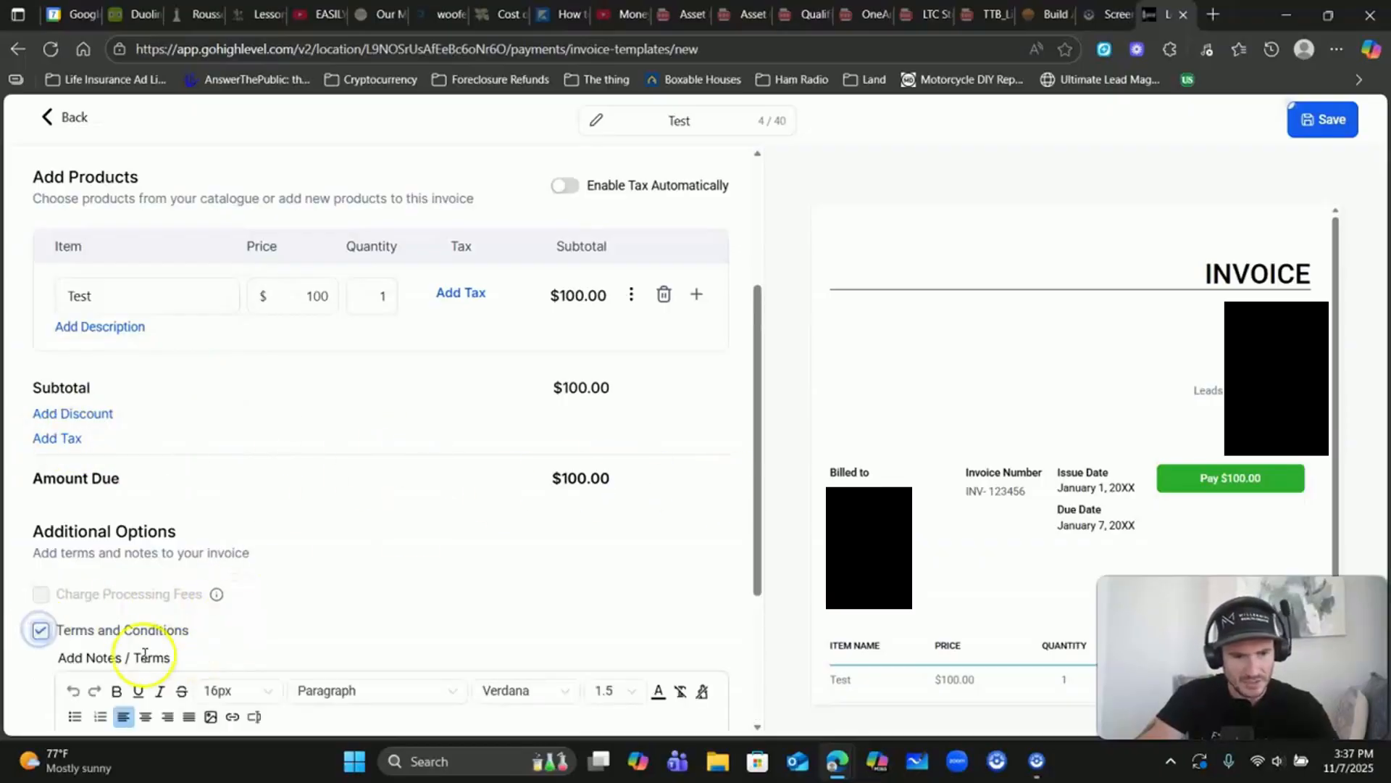
scroll(232, 616, "down", 3)
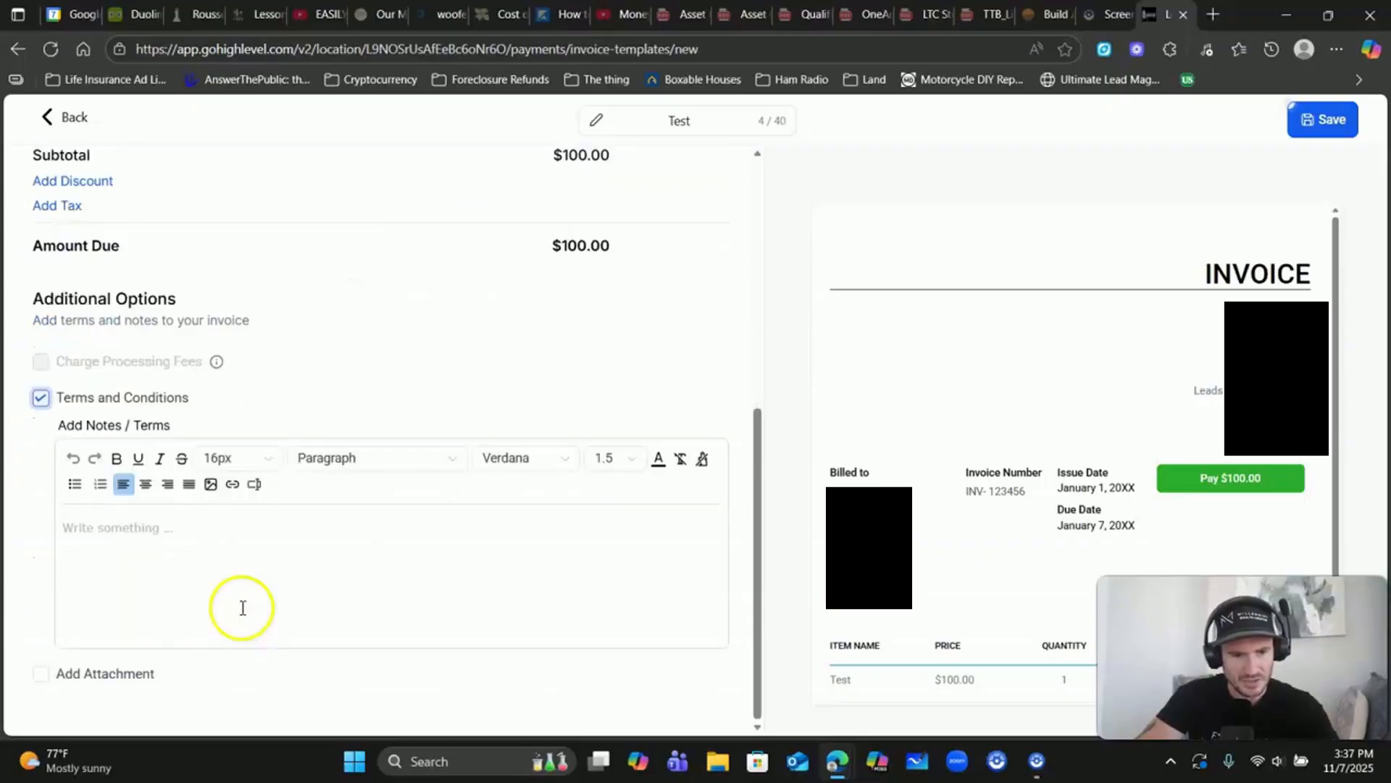
Enable the attachment option for the invoice template without uploading a file and save the template
left_click(136, 676)
scroll(326, 611, "down", 3)
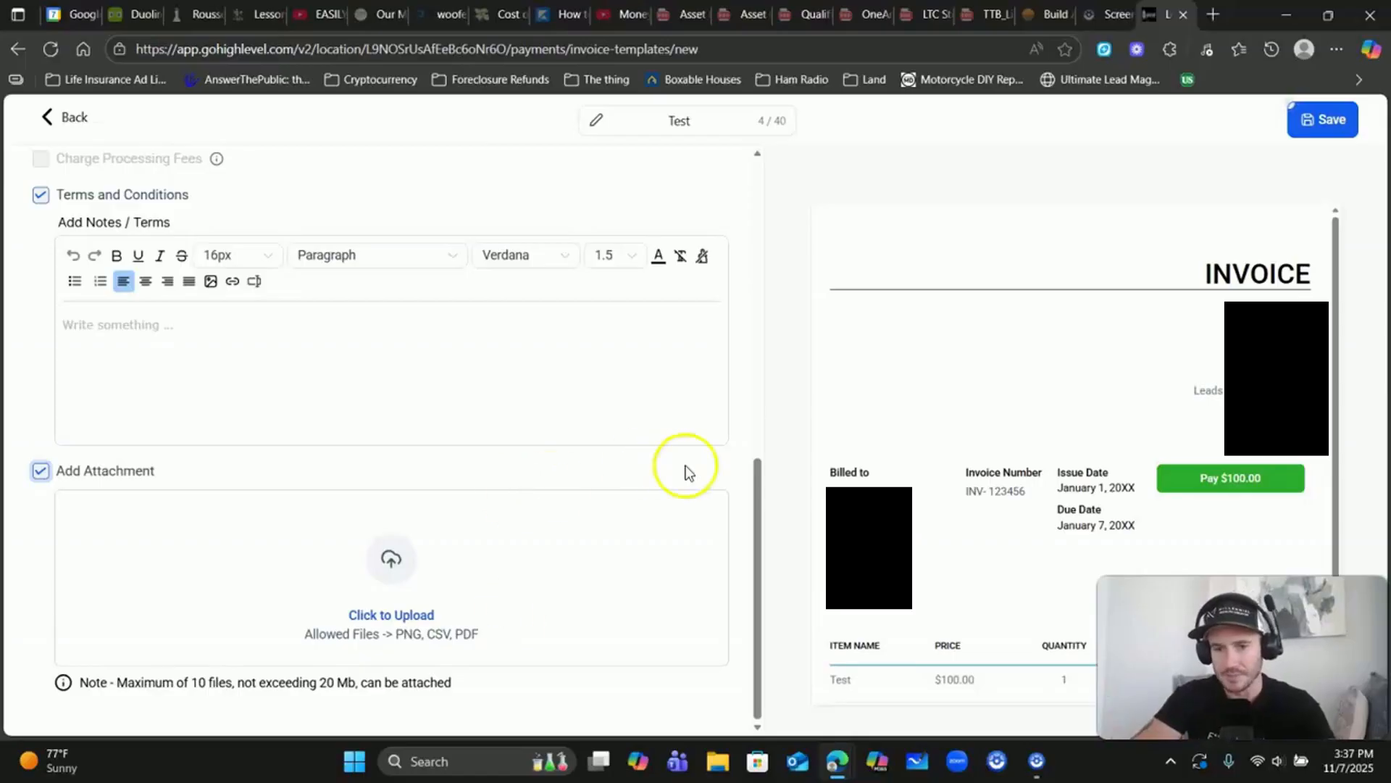
left_click(1243, 480)
left_click(1036, 761)
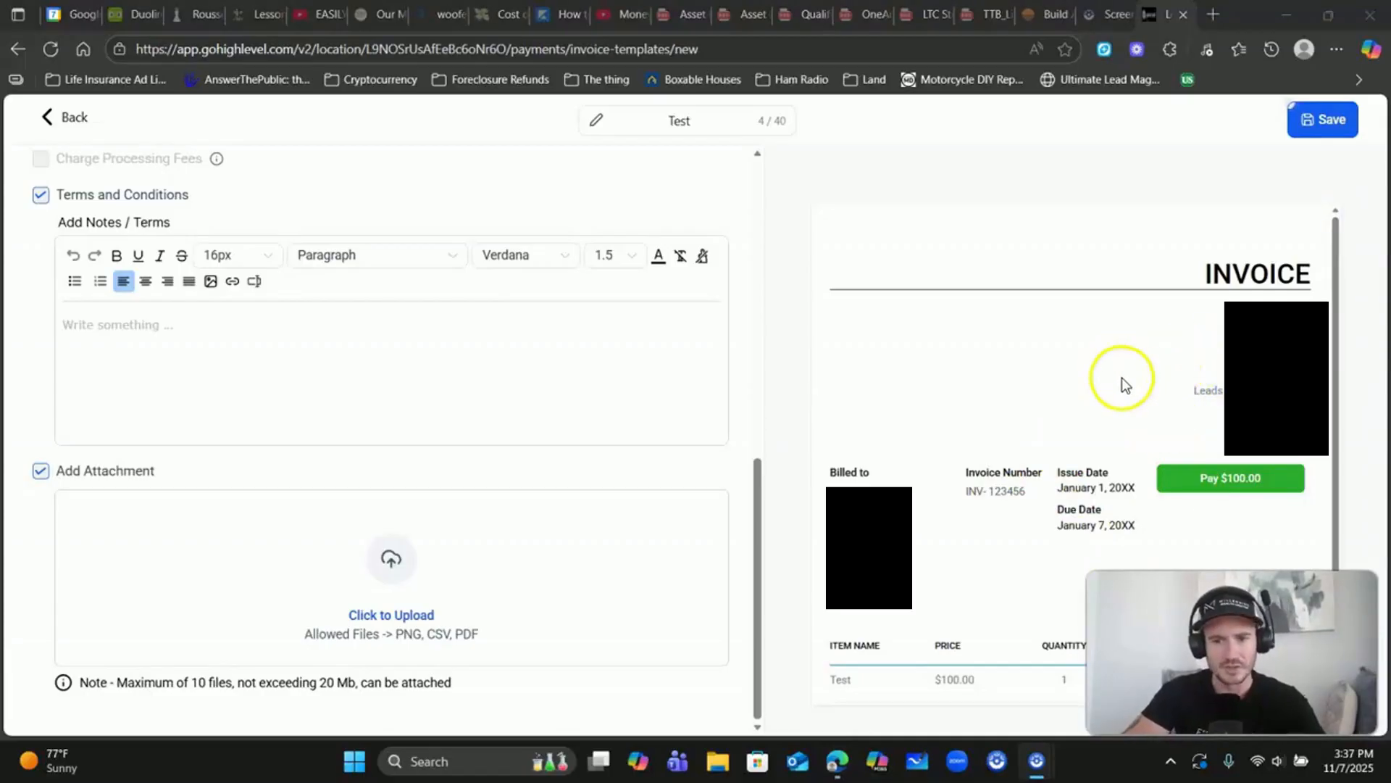
left_click(1321, 119)
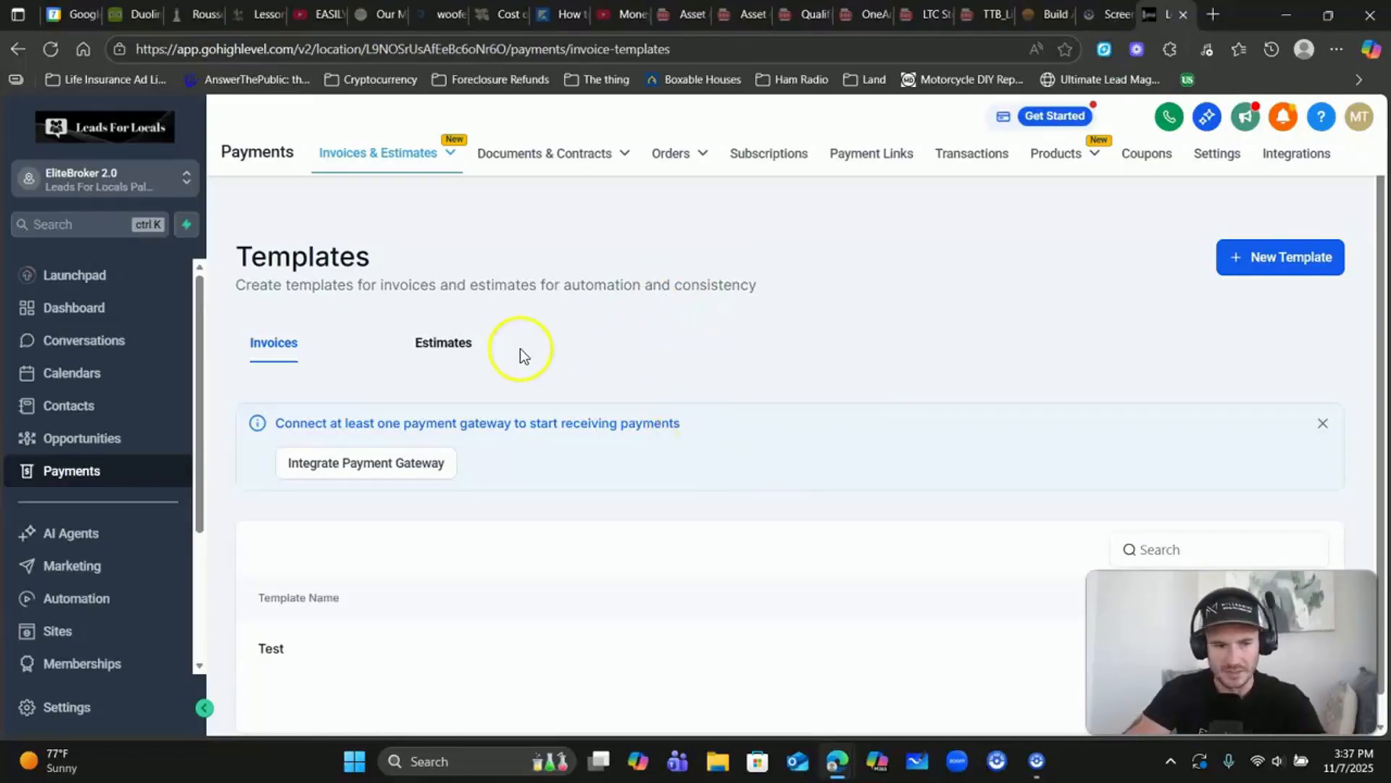
Look through a blank new estimate template and its additional options, then return to the invoice templates without saving
left_click(456, 346)
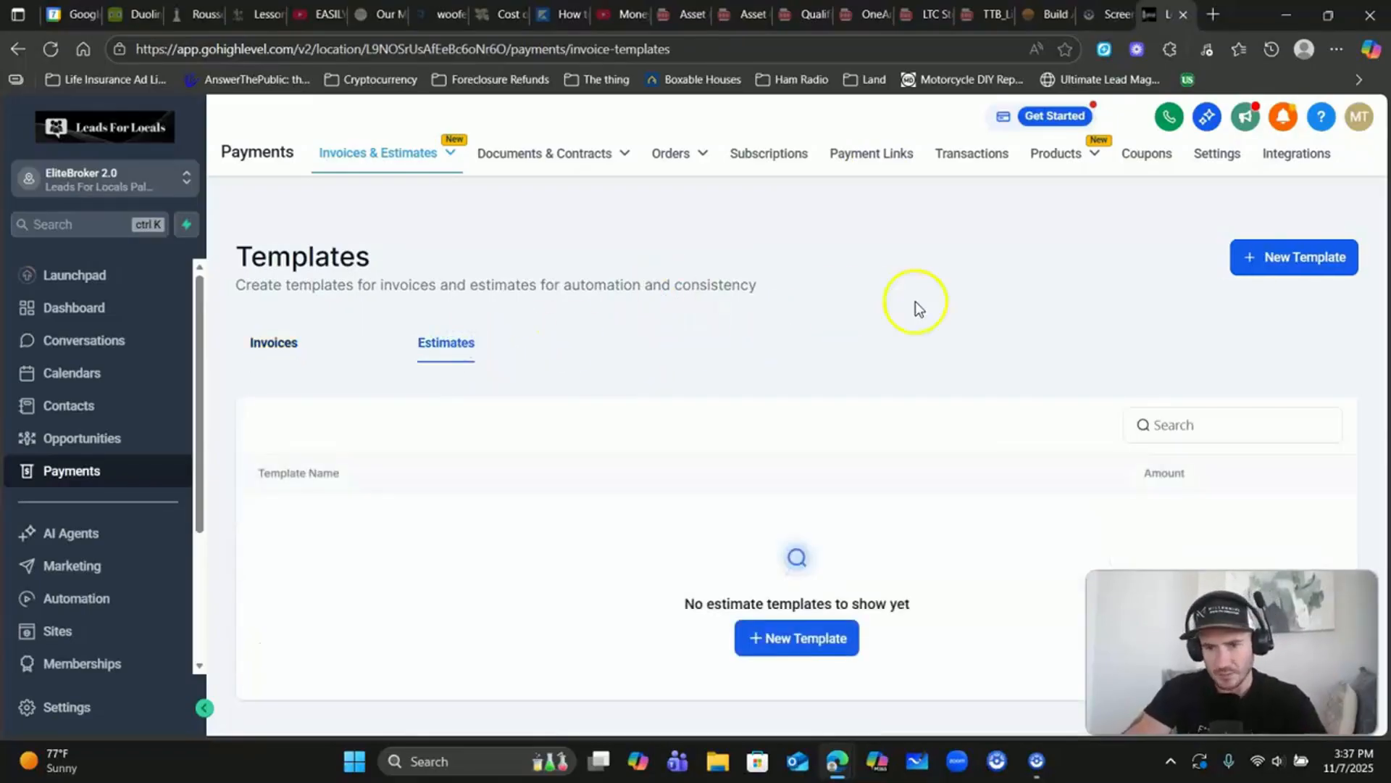
left_click(797, 638)
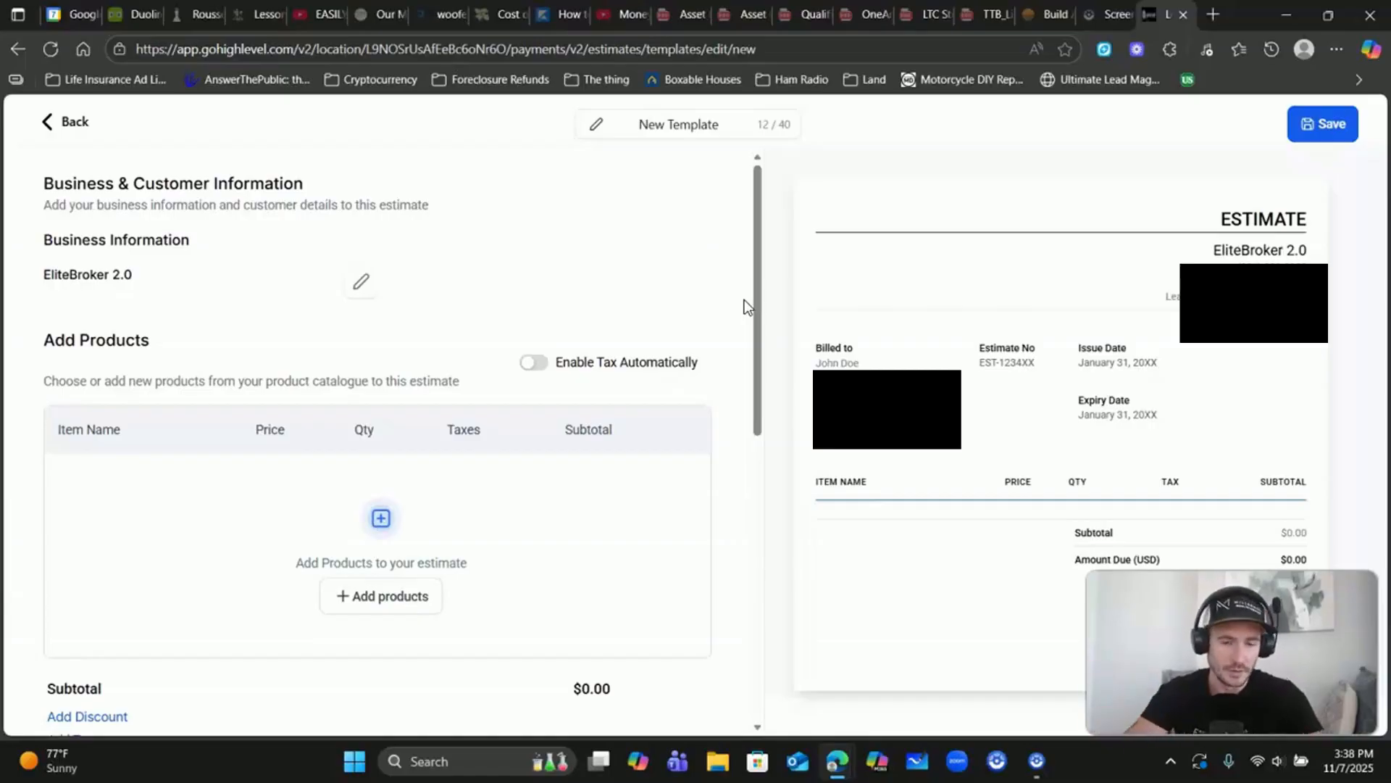
scroll(568, 334, "down", 8)
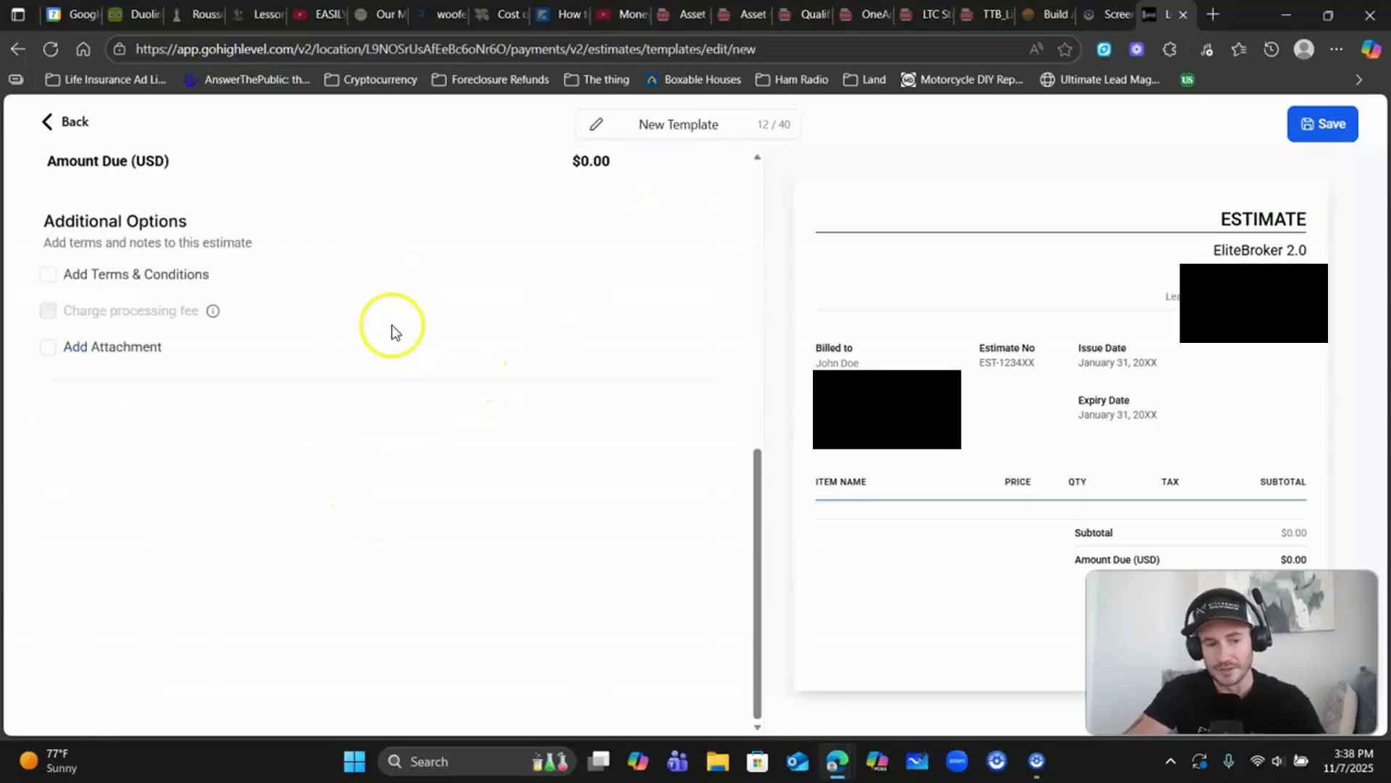
scroll(358, 417, "up", 8)
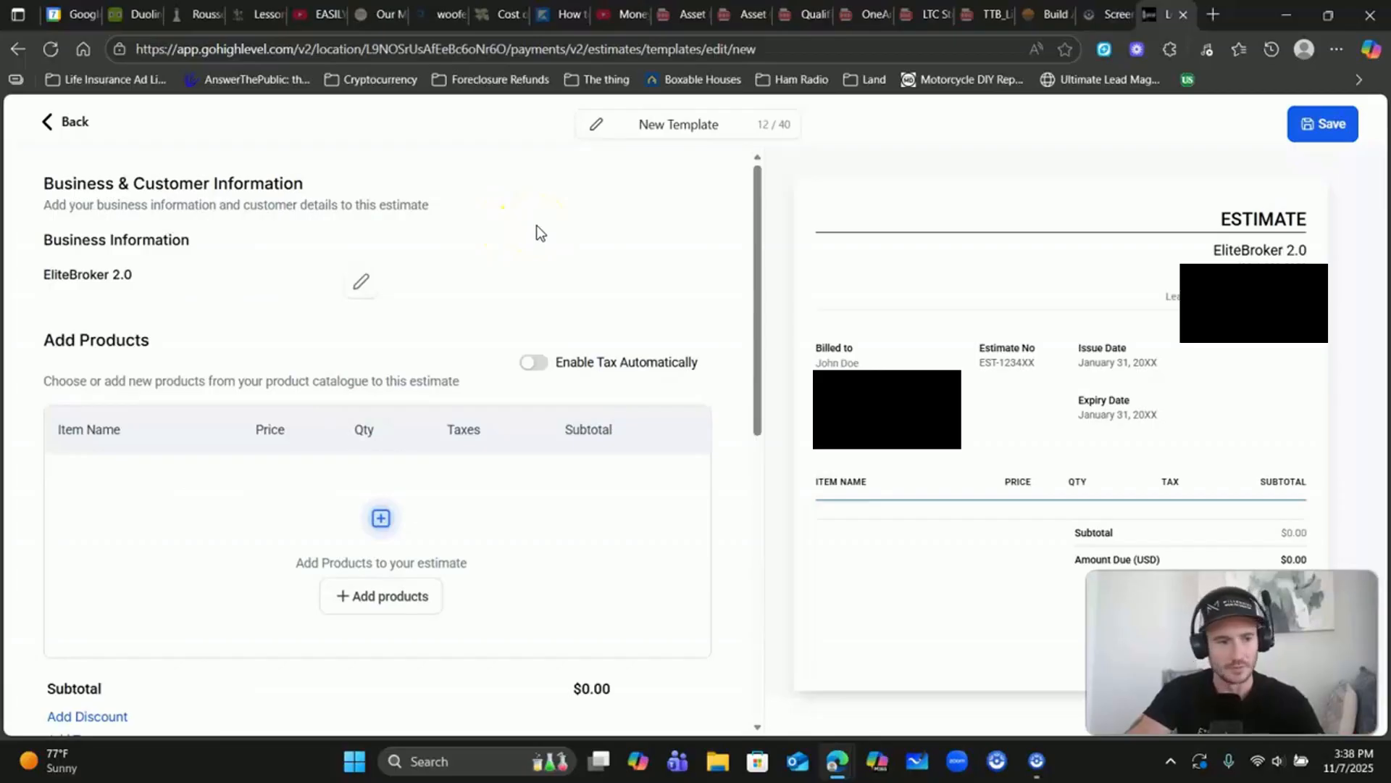
left_click(706, 125)
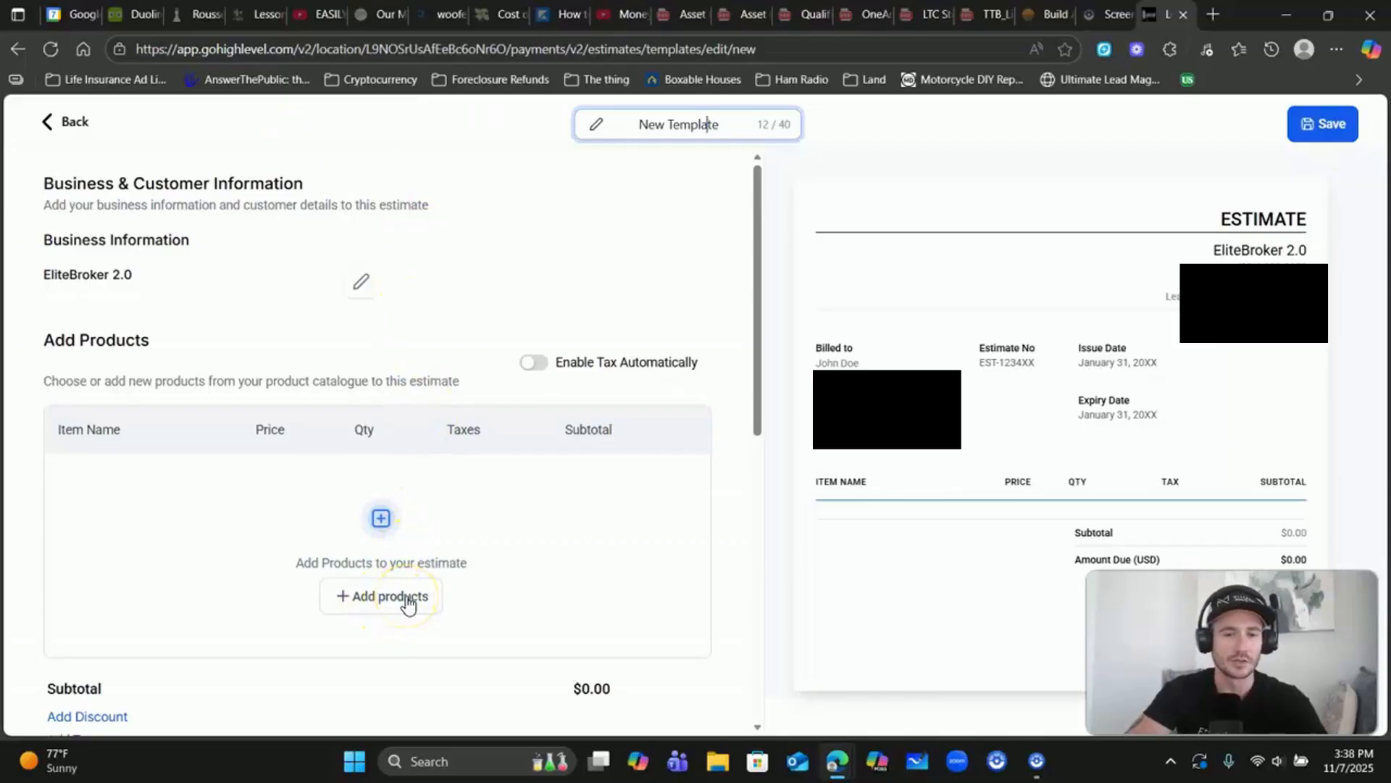
left_click(75, 123)
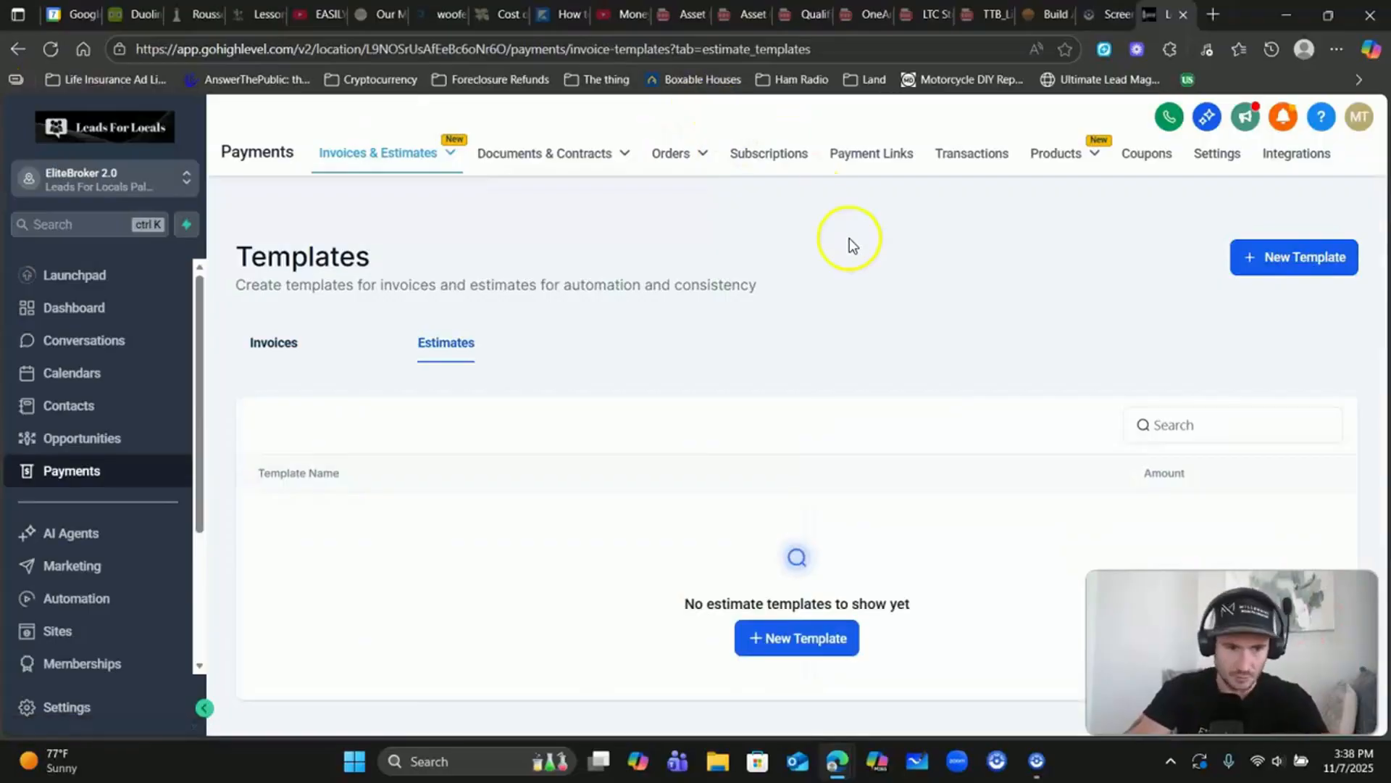
left_click(285, 345)
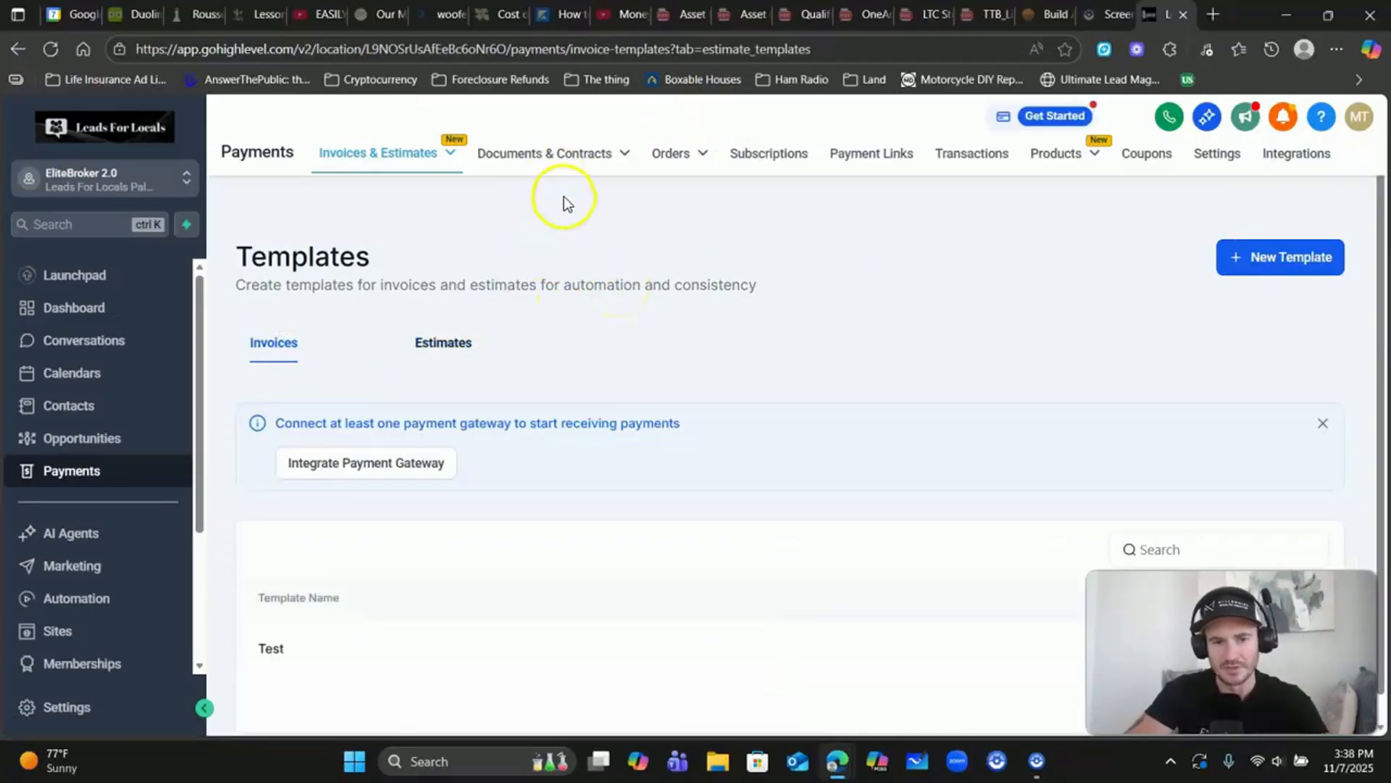
Open the list of Documents & Contracts templates
mouse_move(516, 154)
left_click(487, 224)
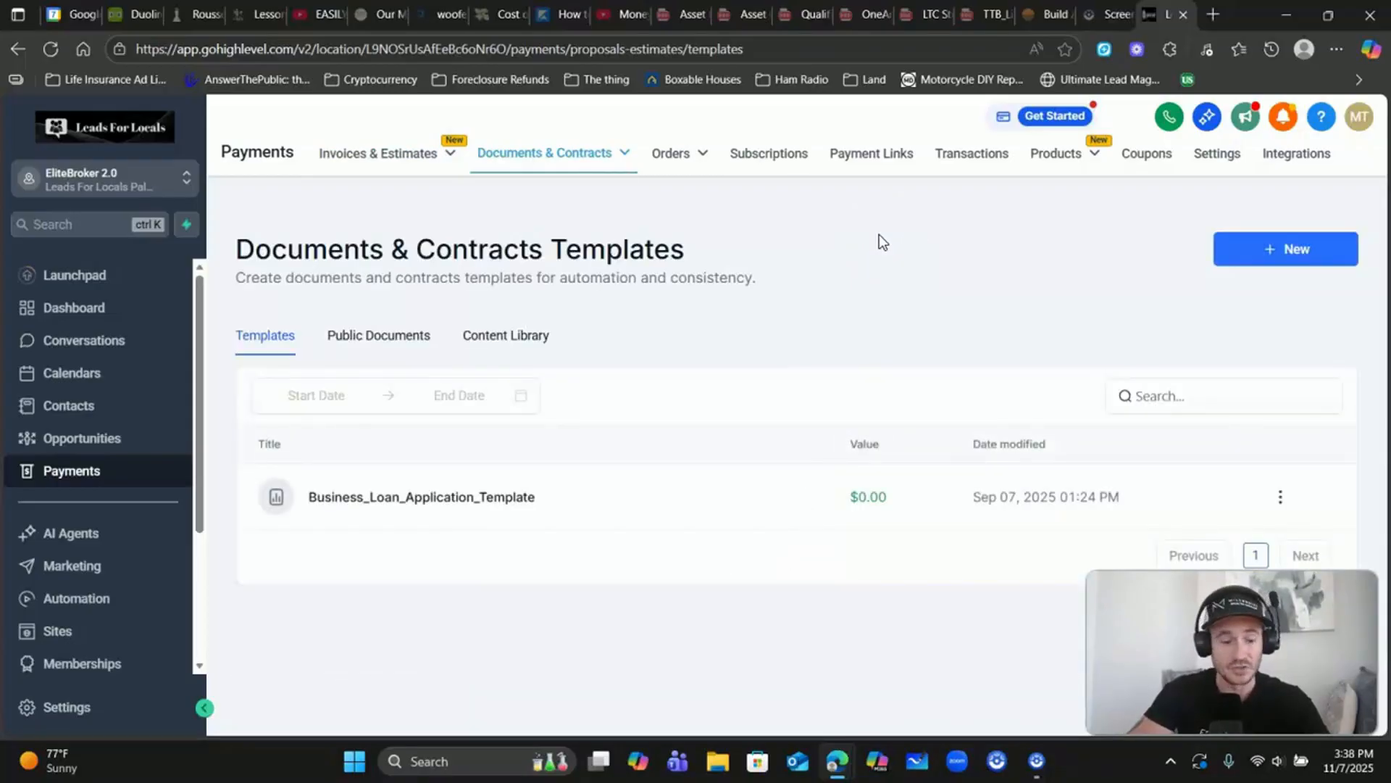
left_click(850, 216)
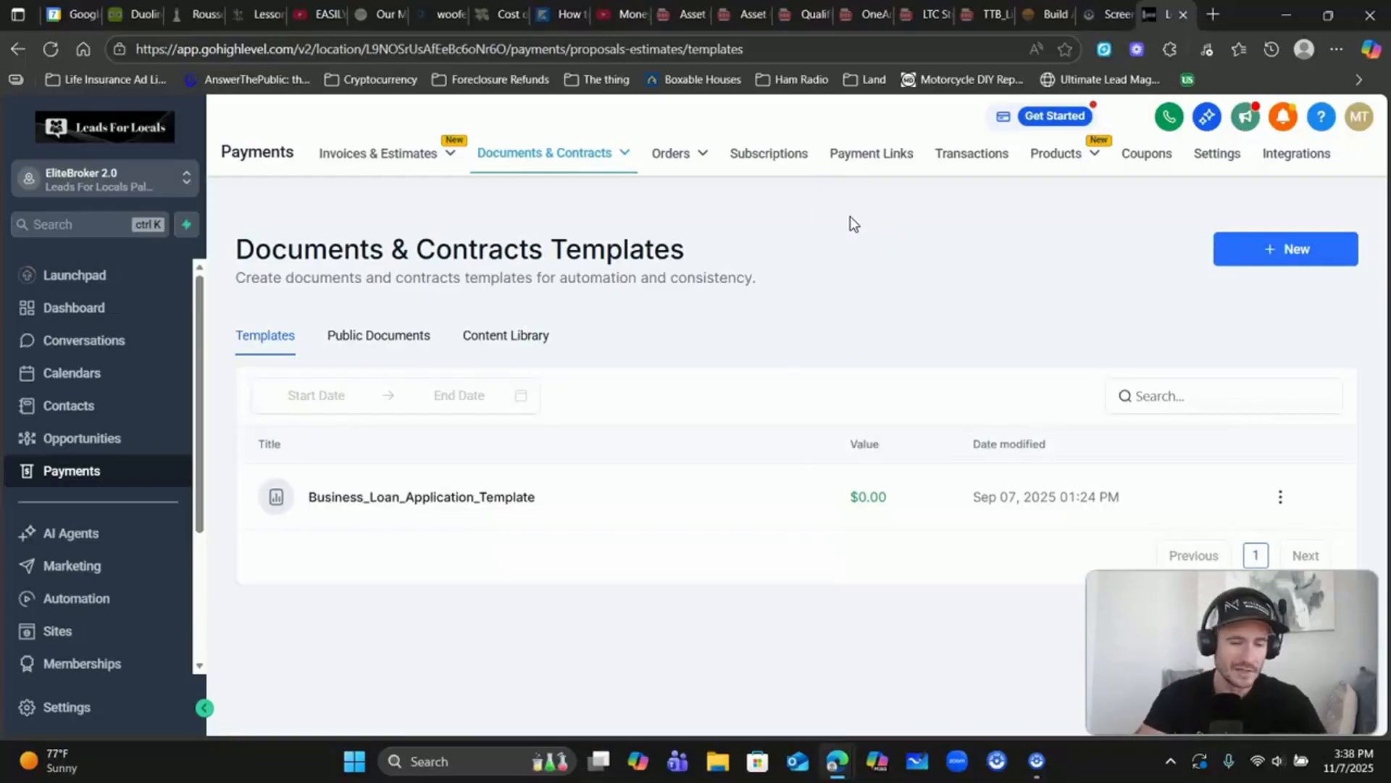
left_click(880, 214)
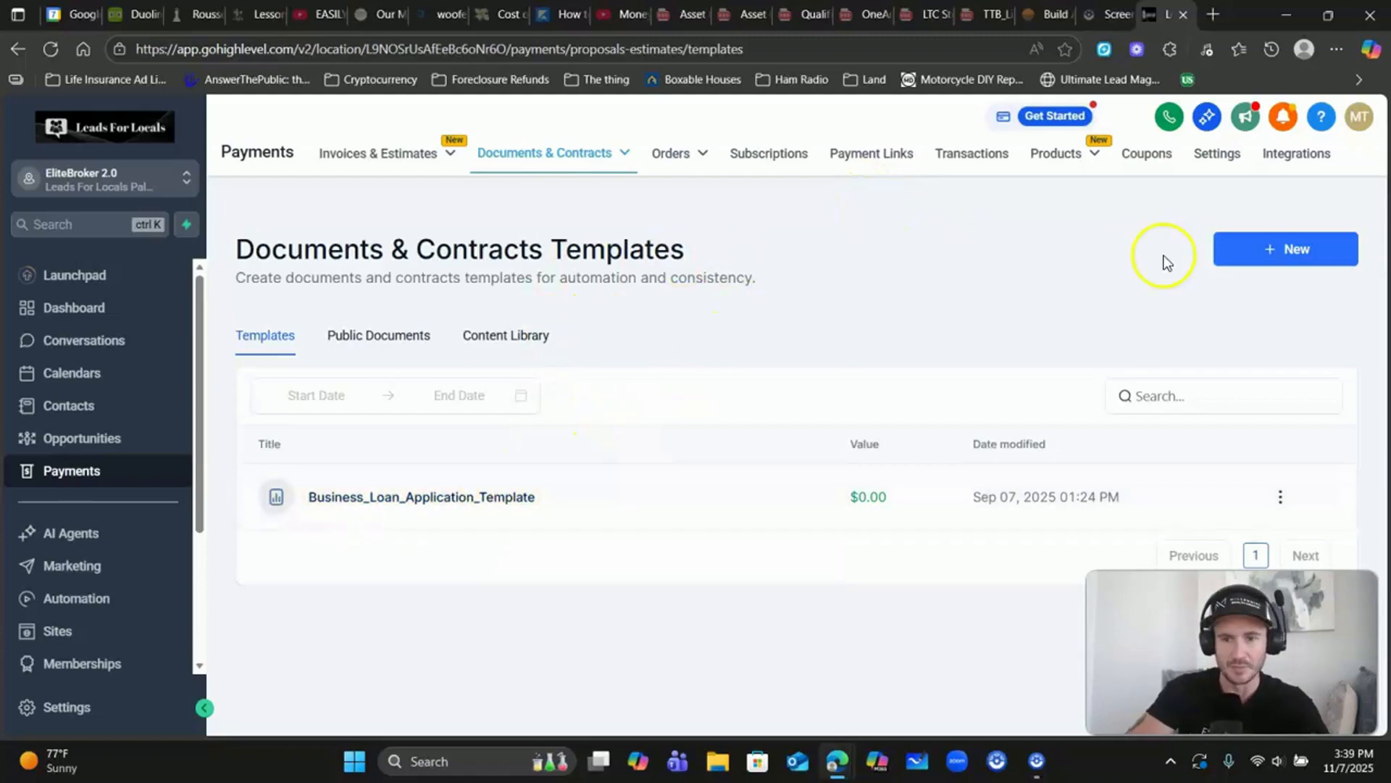
Create a document template by uploading the existing PDF PRIVATE_MORTGAGE_PAYOFF_LETTER_(1) (2) from the Downloads folder
left_click(1309, 253)
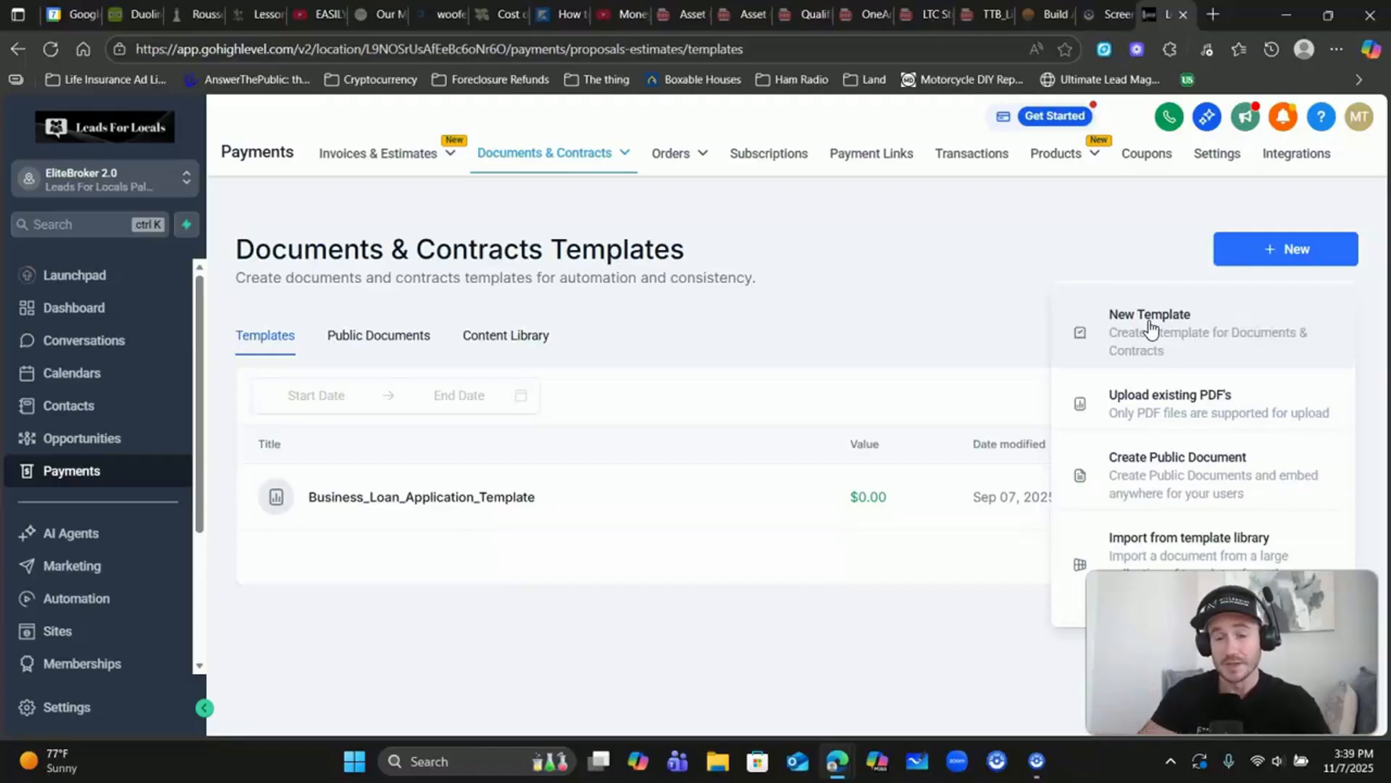
left_click(1187, 403)
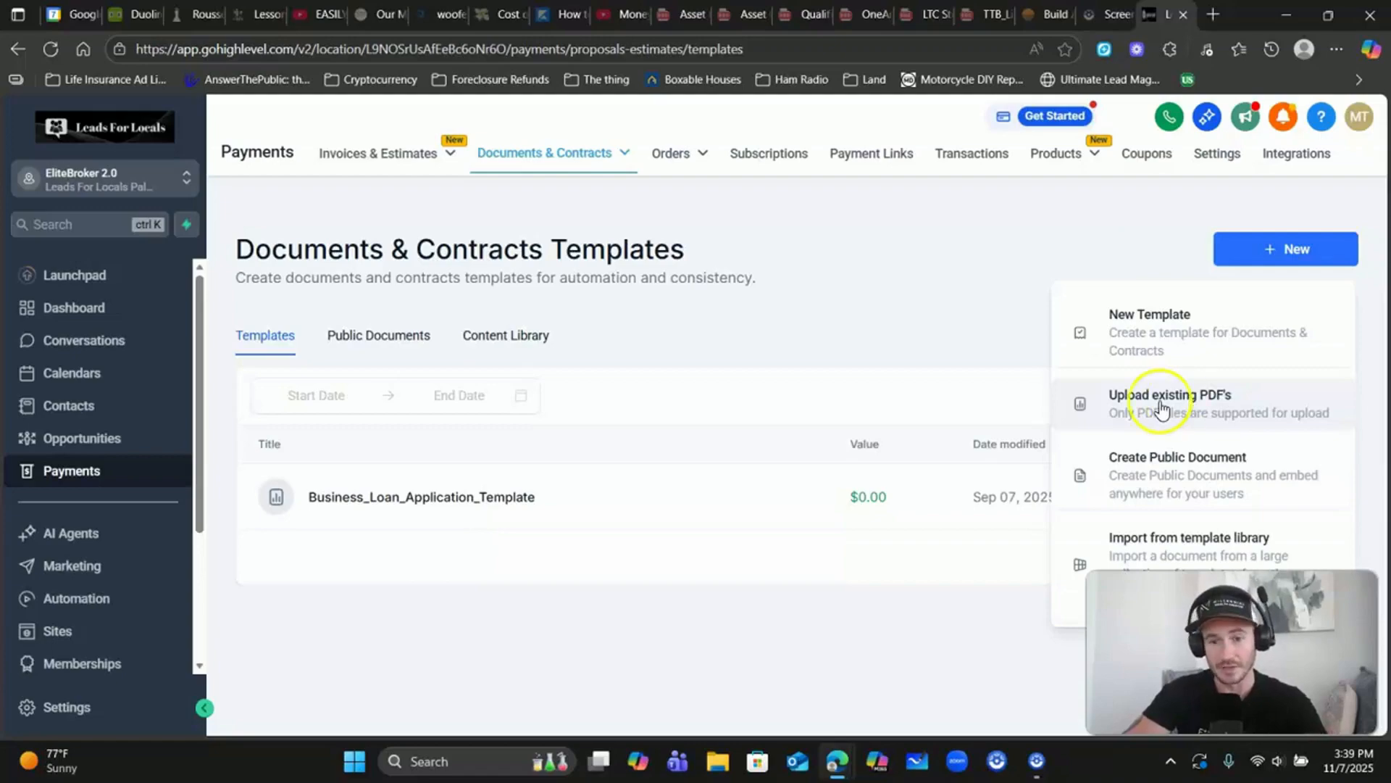
left_click(1158, 400)
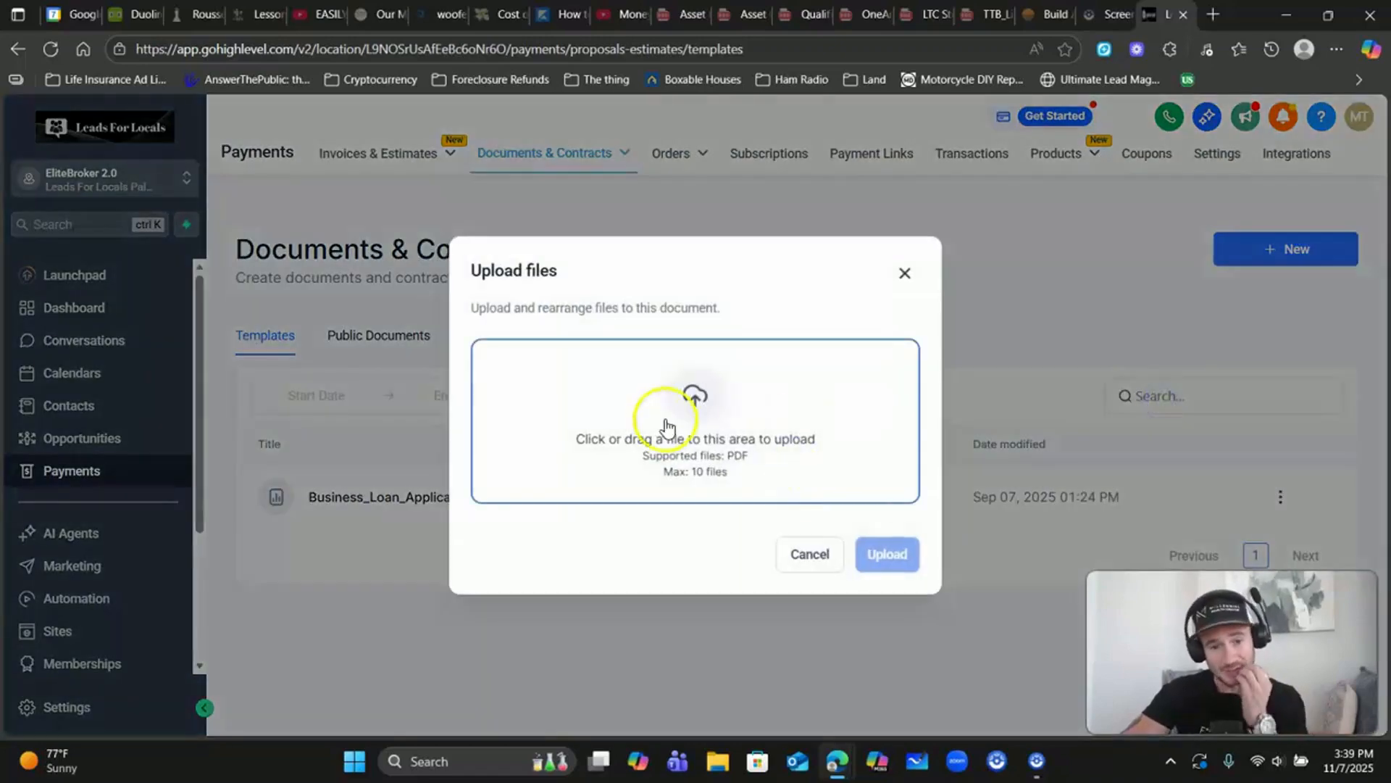
left_click(701, 408)
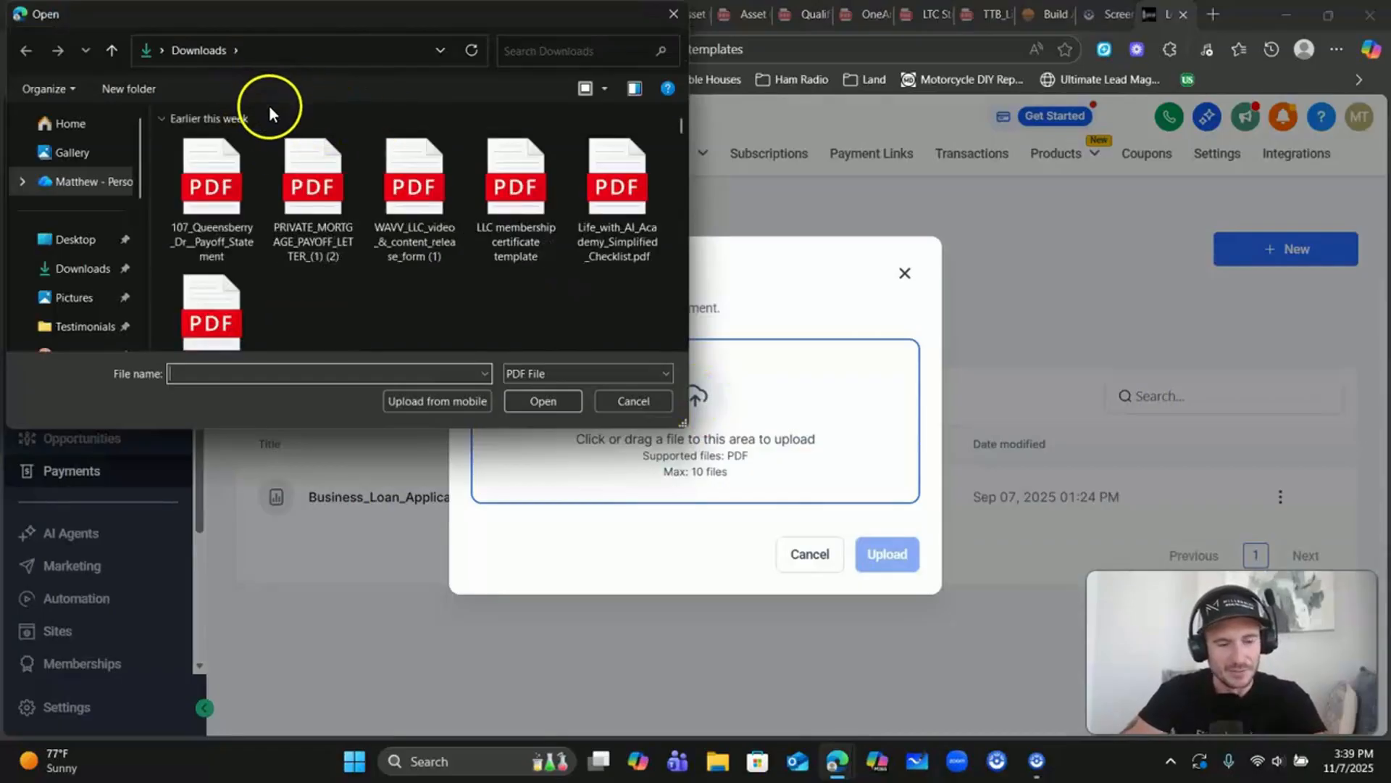
scroll(342, 264, "down", 3)
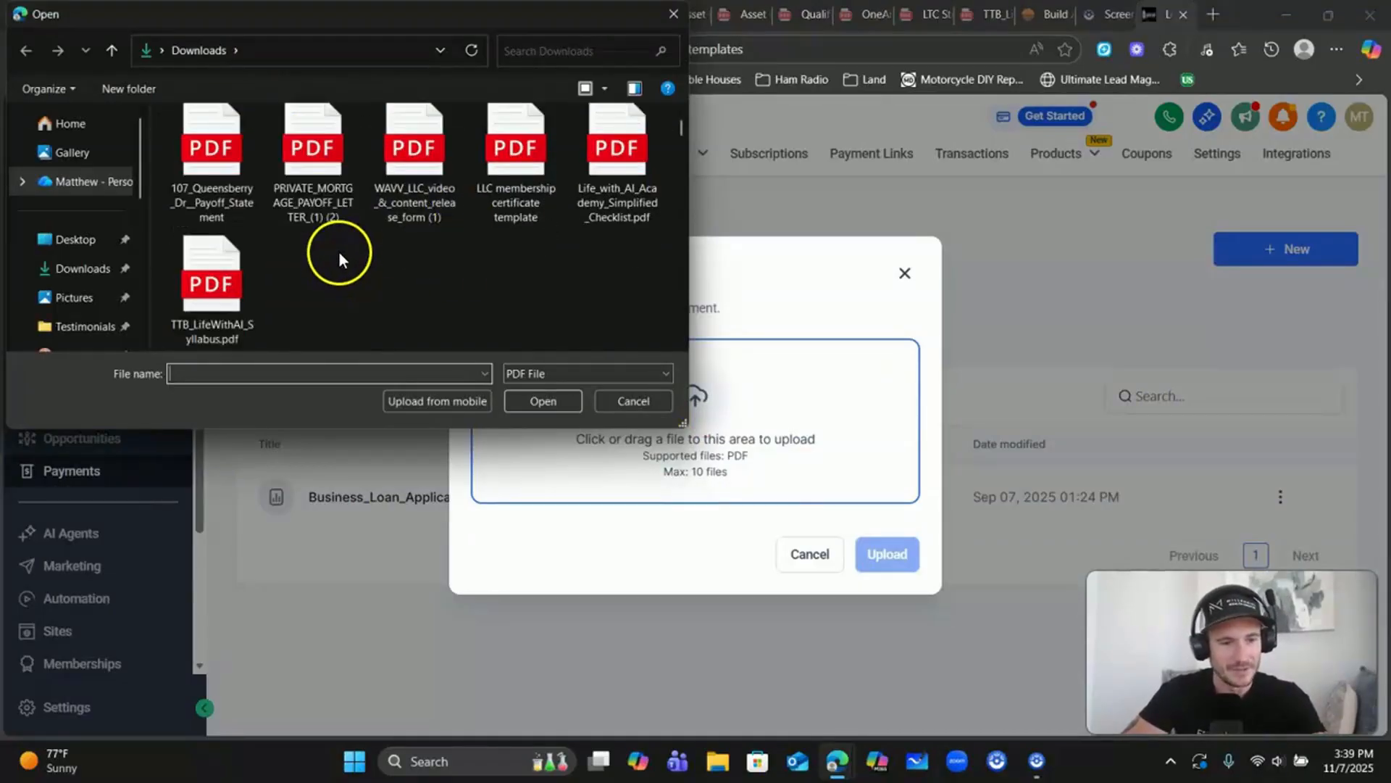
scroll(433, 171, "down", 2)
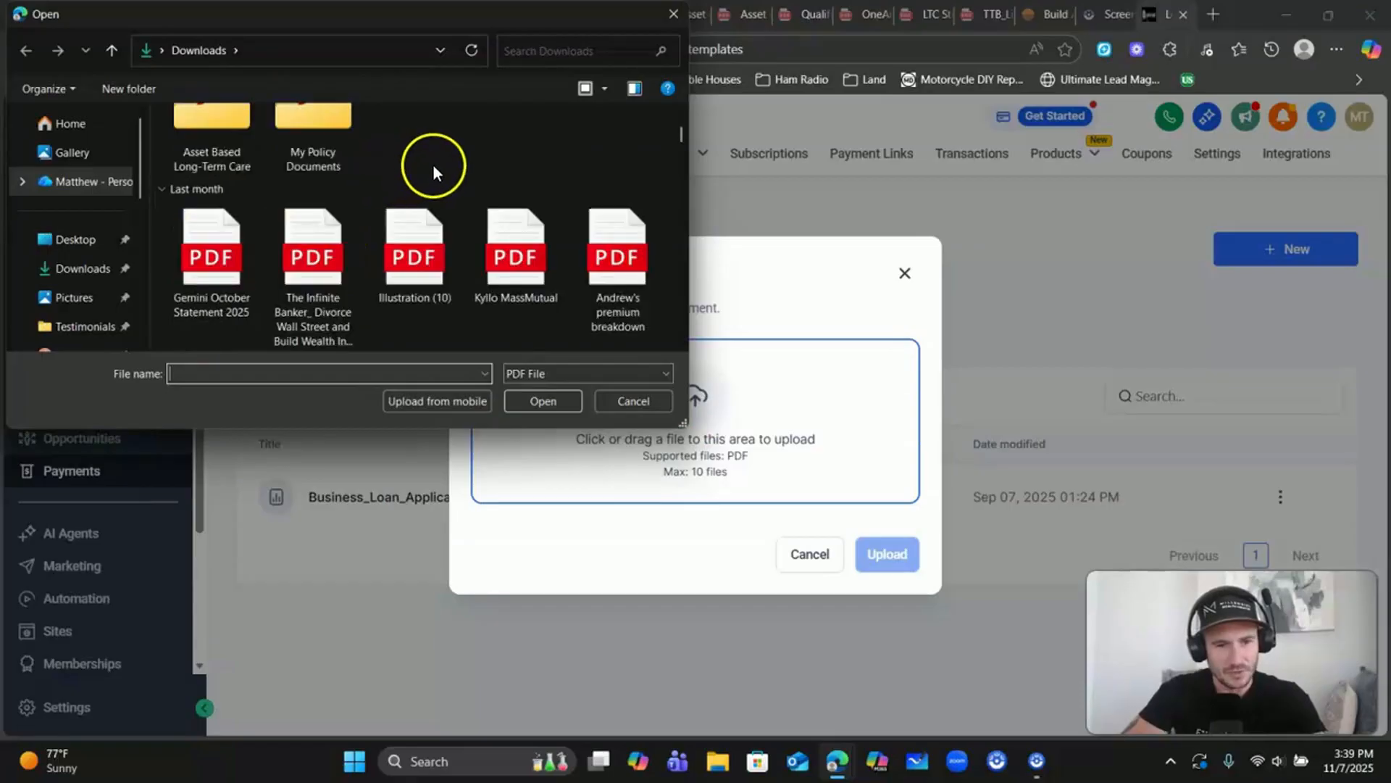
scroll(480, 144, "up", 5)
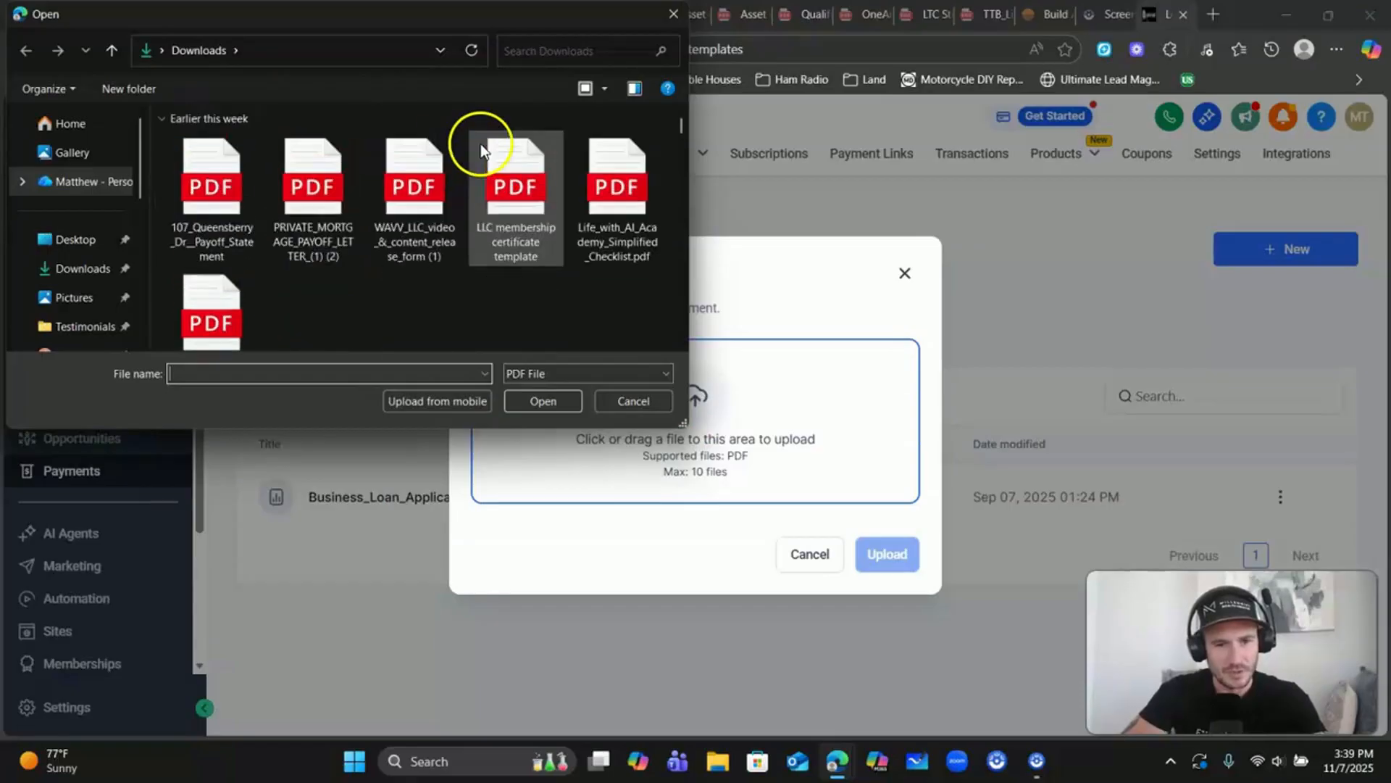
double_click(310, 178)
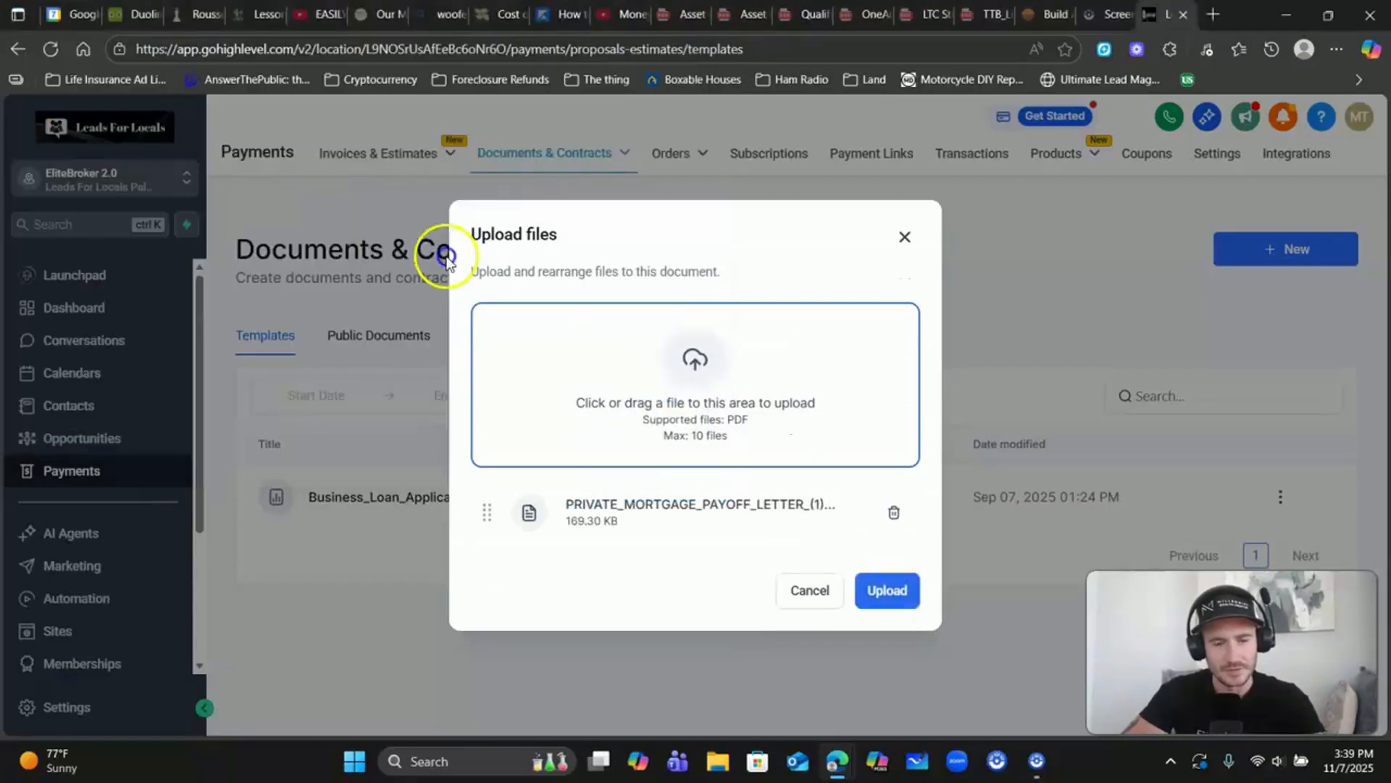
left_click(896, 603)
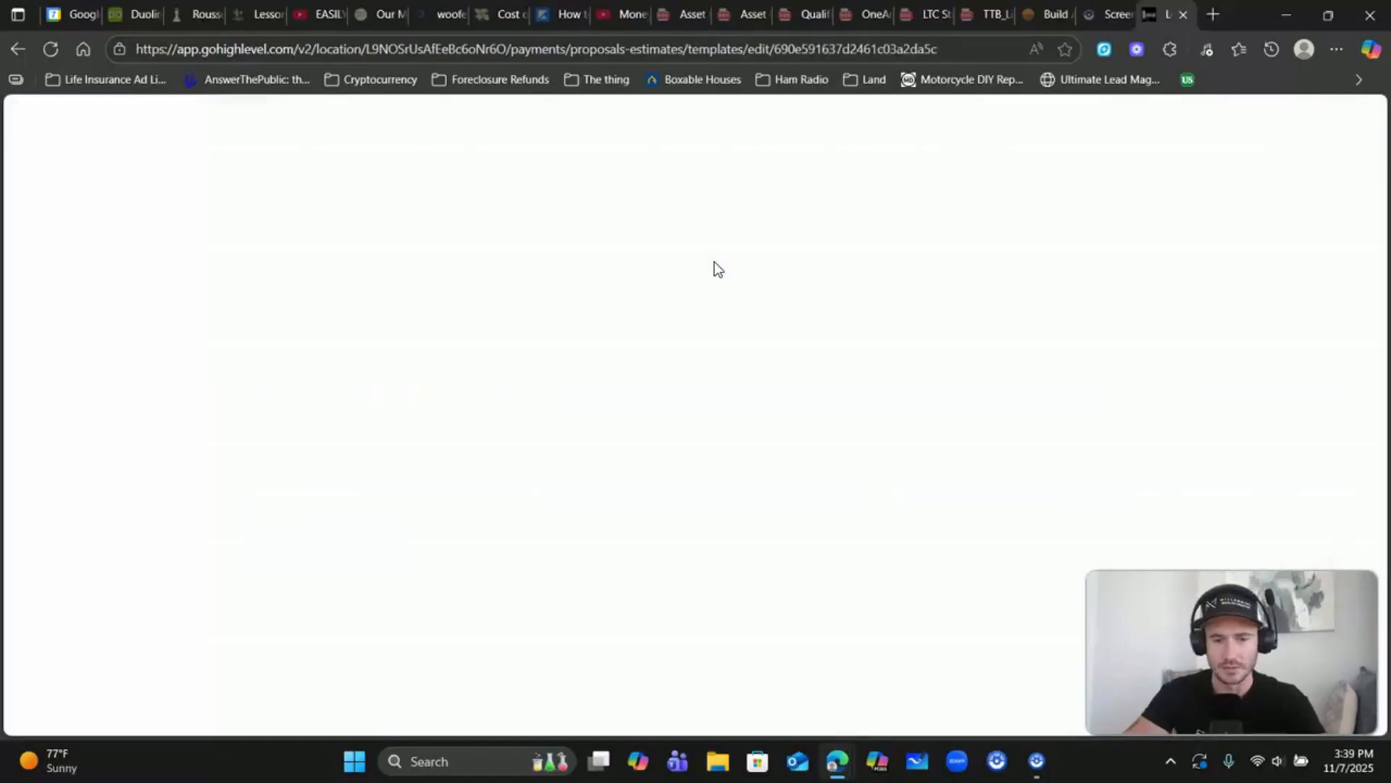
left_click(689, 245)
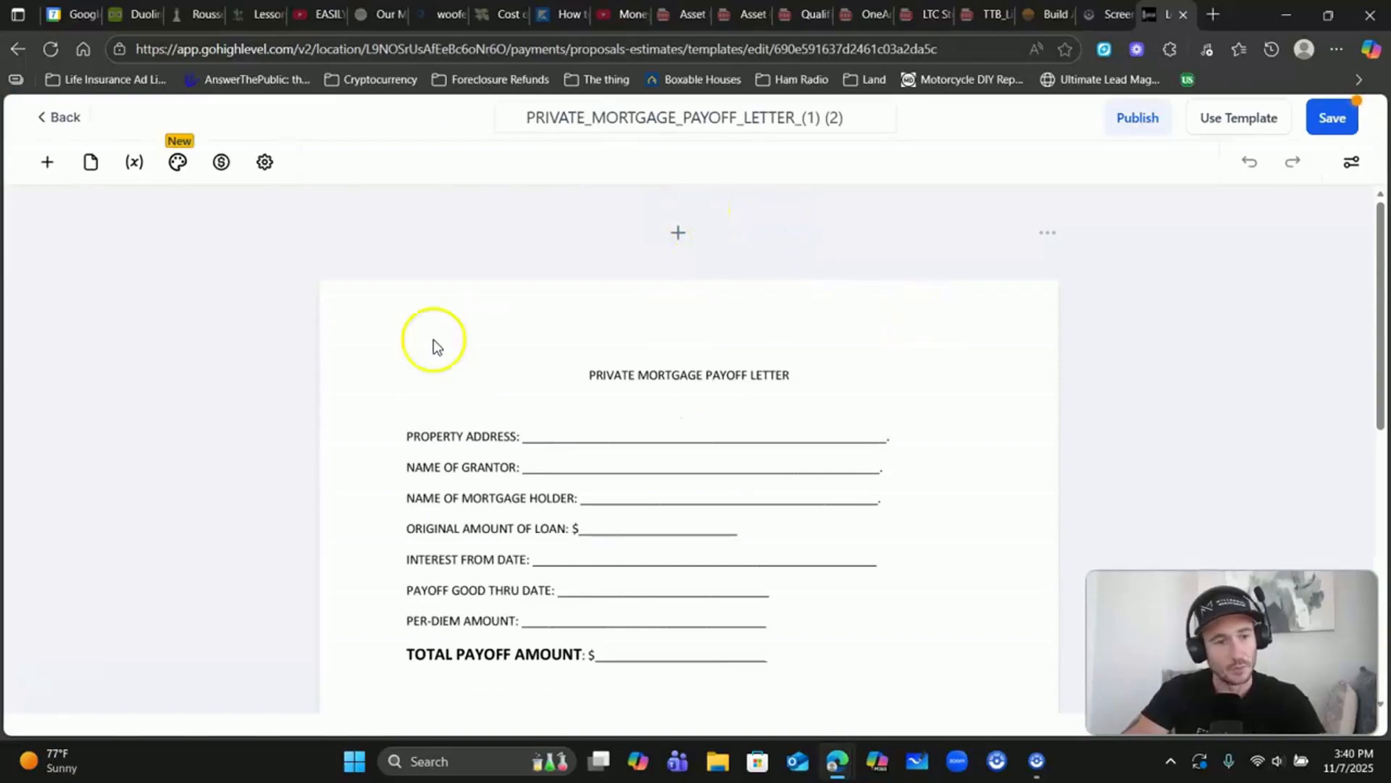
left_click(48, 164)
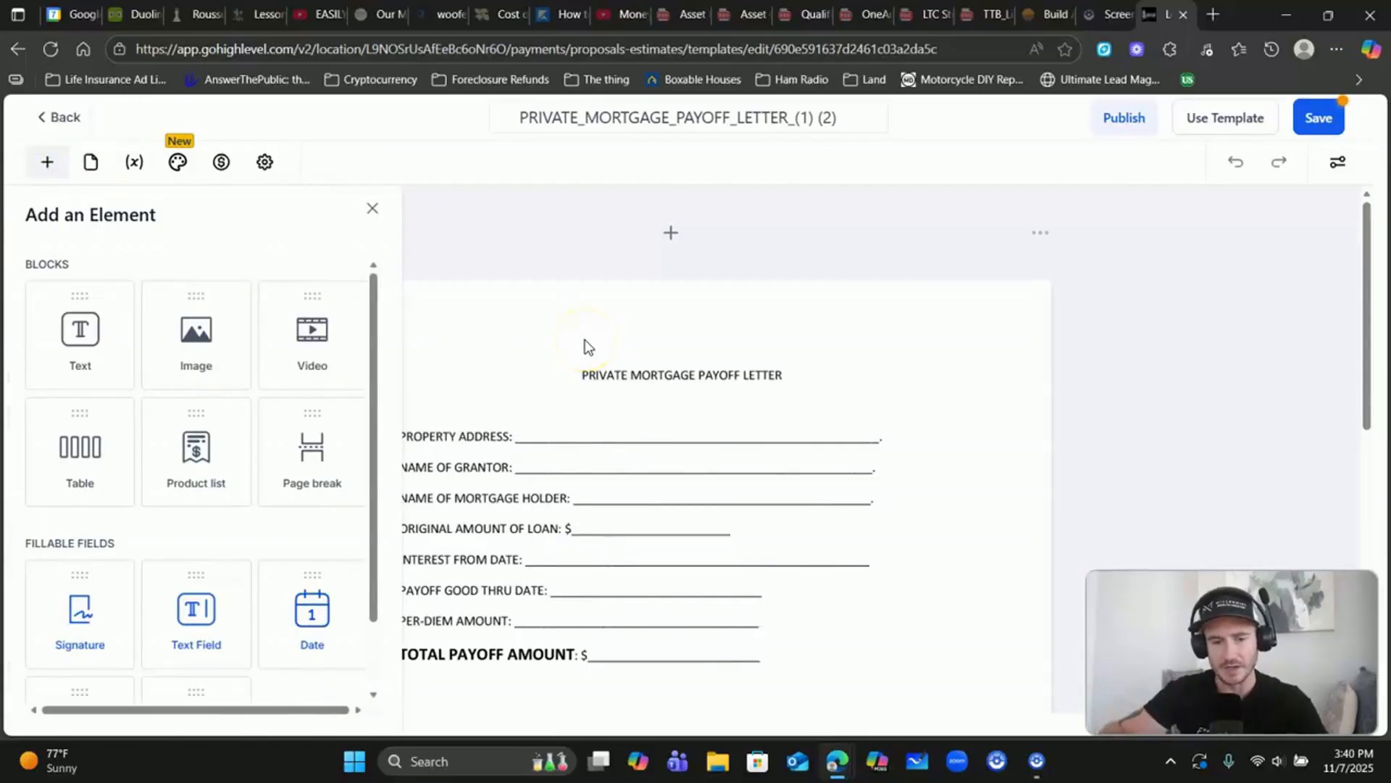
left_click(678, 233)
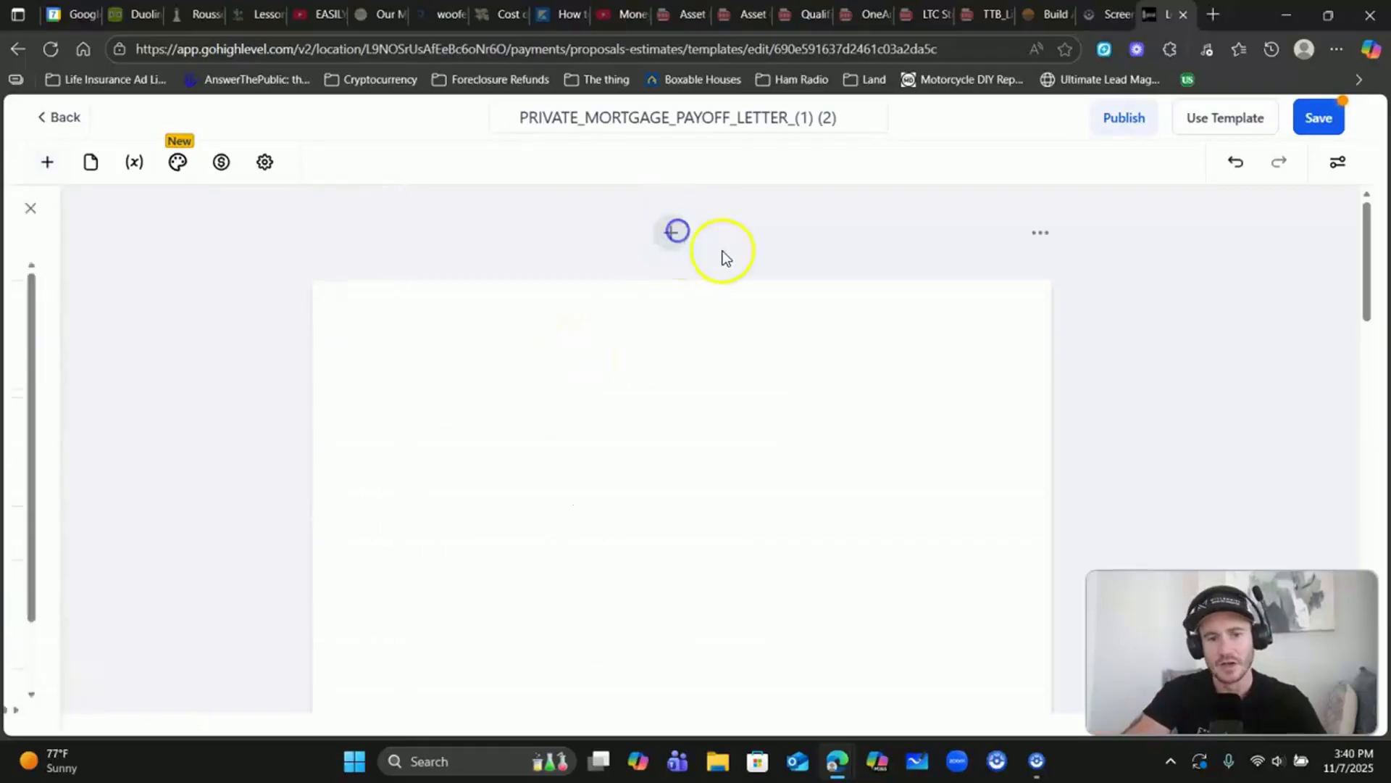
left_click(47, 161)
left_click_drag(169, 344, 652, 227)
scroll(758, 367, "down", 10)
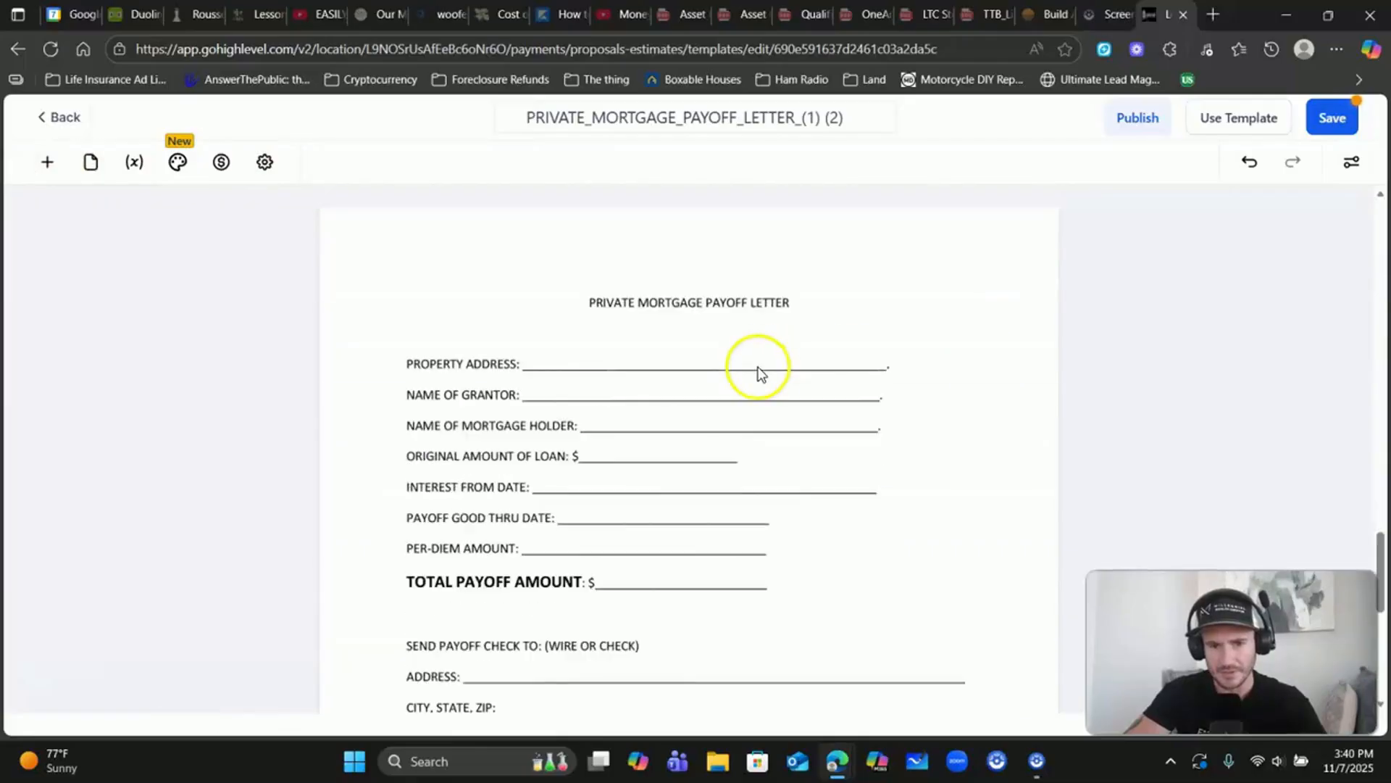
scroll(758, 367, "up", 20)
left_click(1040, 241)
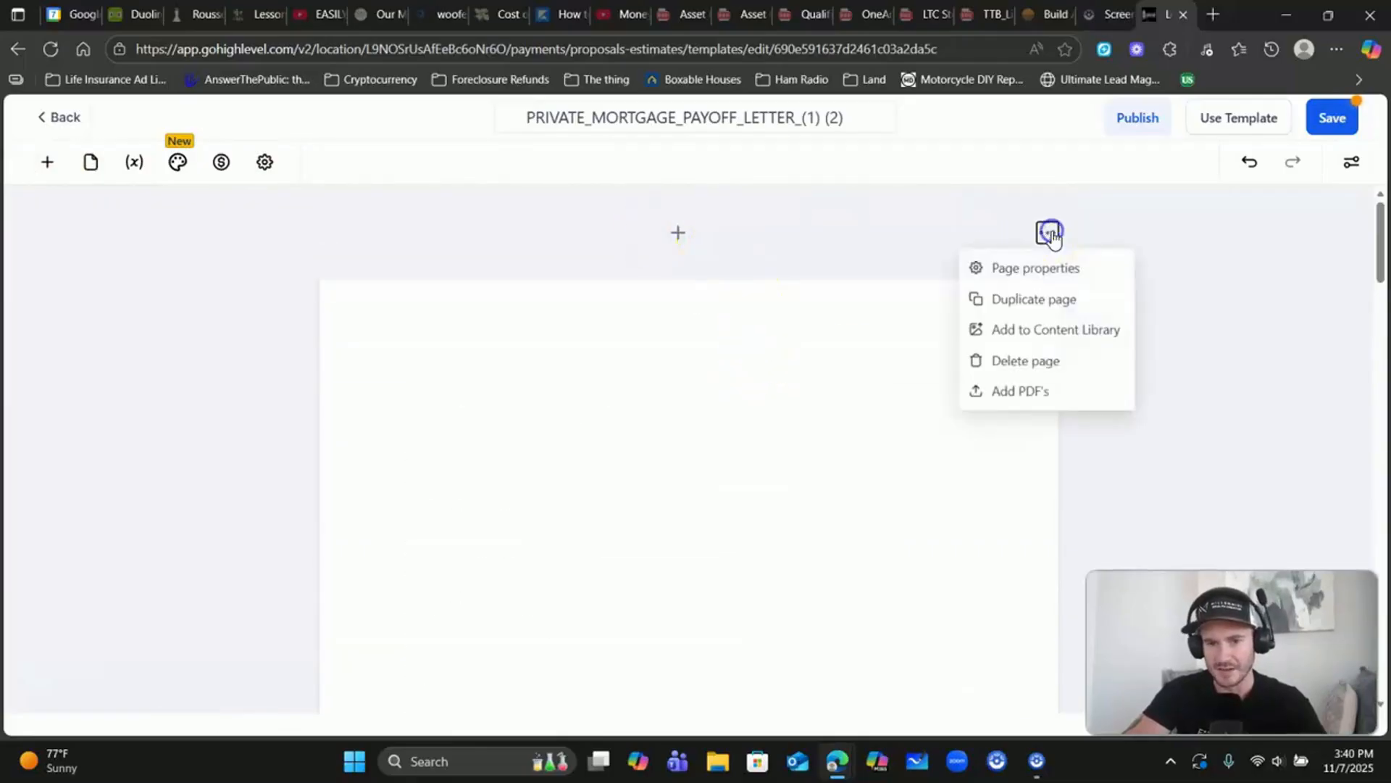
left_click(1023, 358)
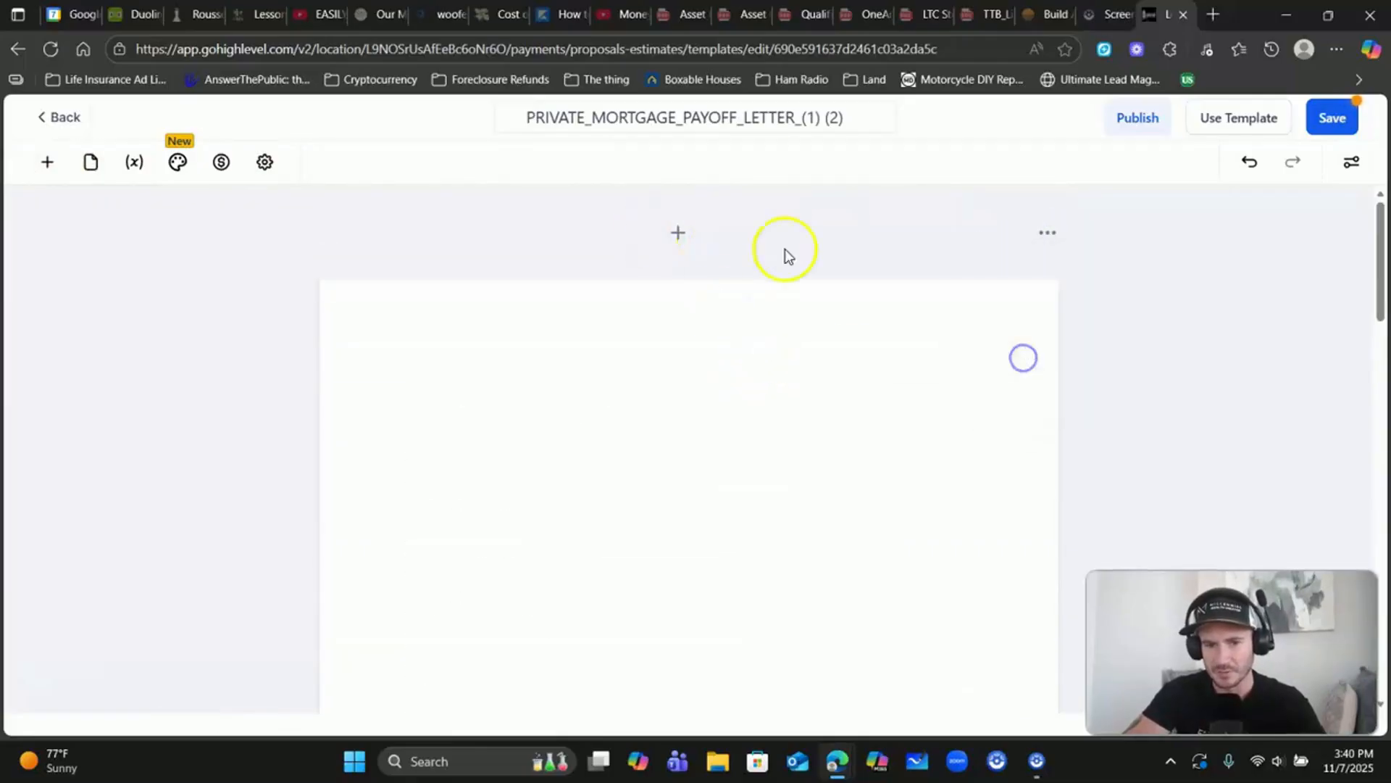
left_click(1047, 233)
left_click(1020, 360)
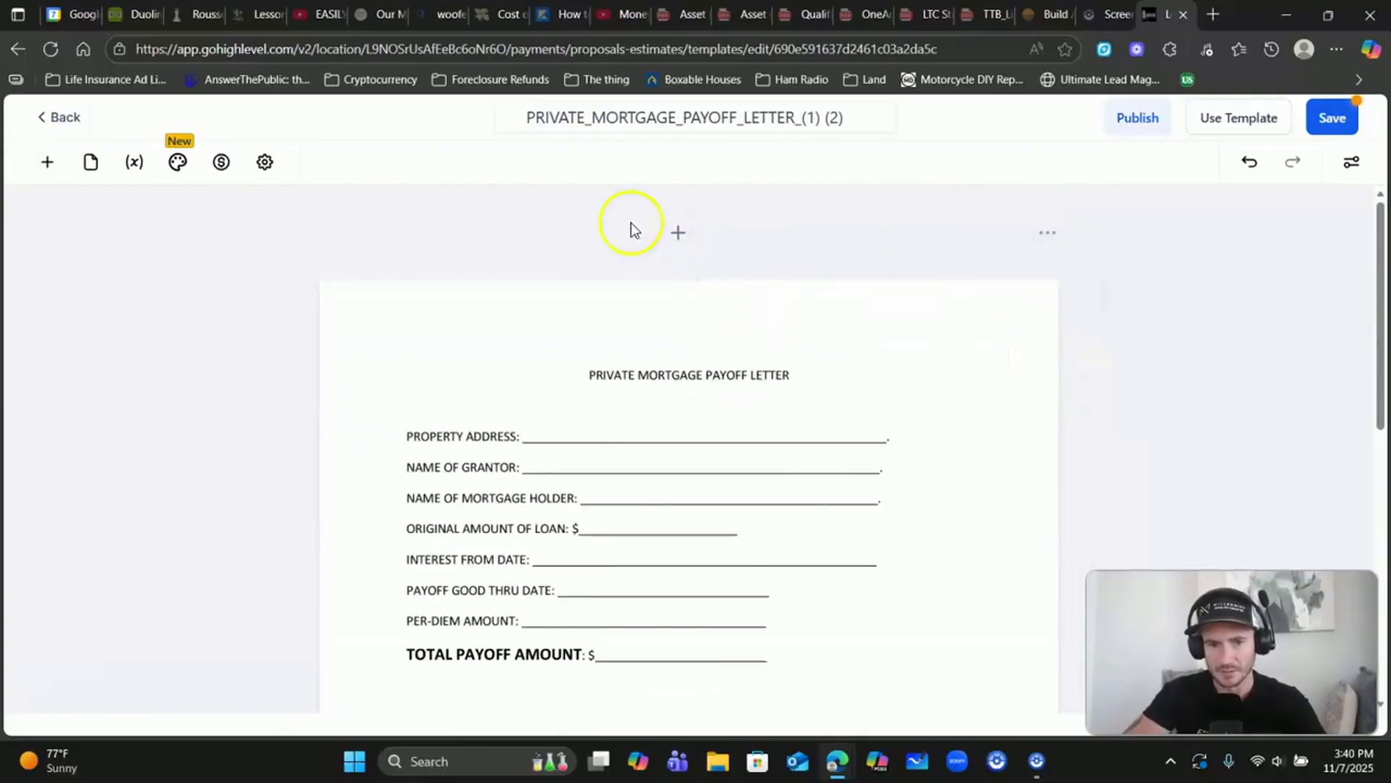
Add an image block at the top of the payoff letter and fill it with the ELITEBROKER logo from Media Storage
left_click(47, 161)
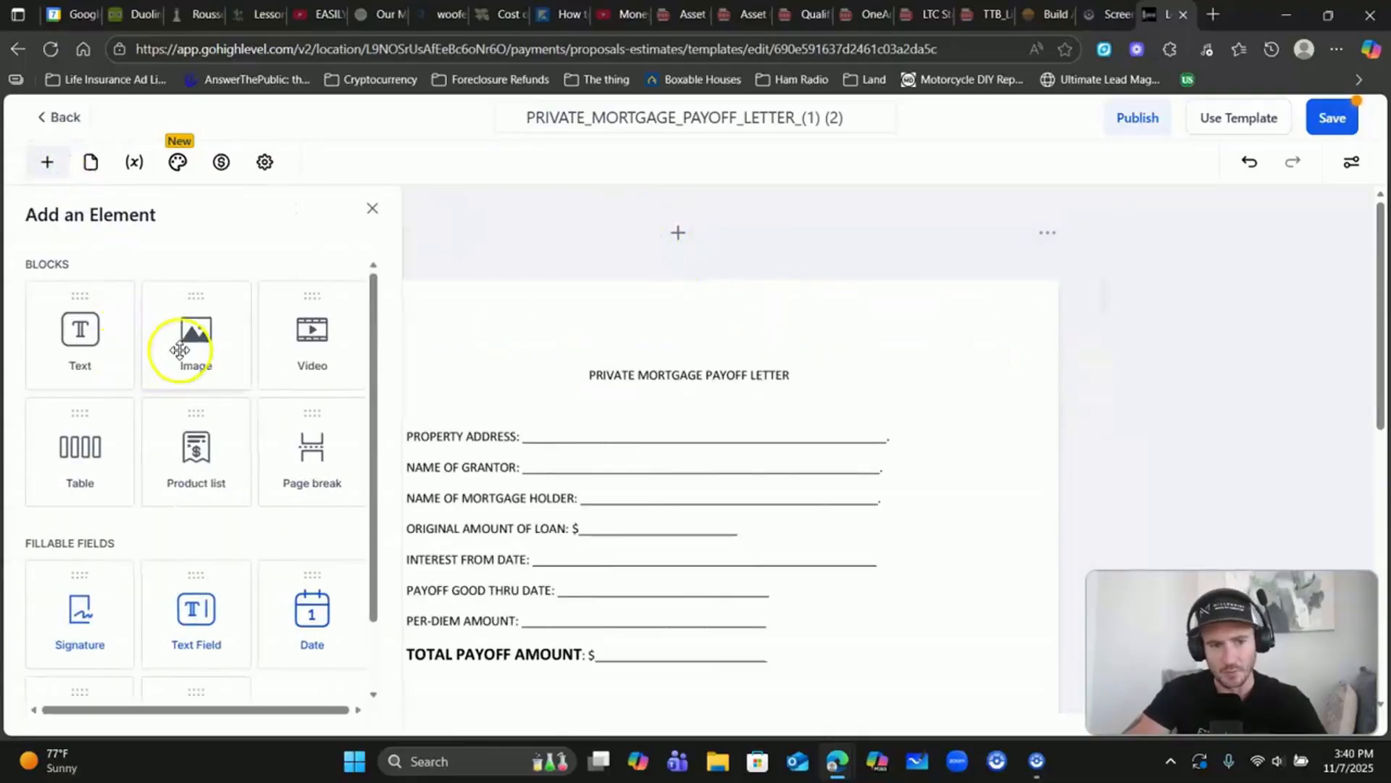
left_click_drag(195, 328, 661, 332)
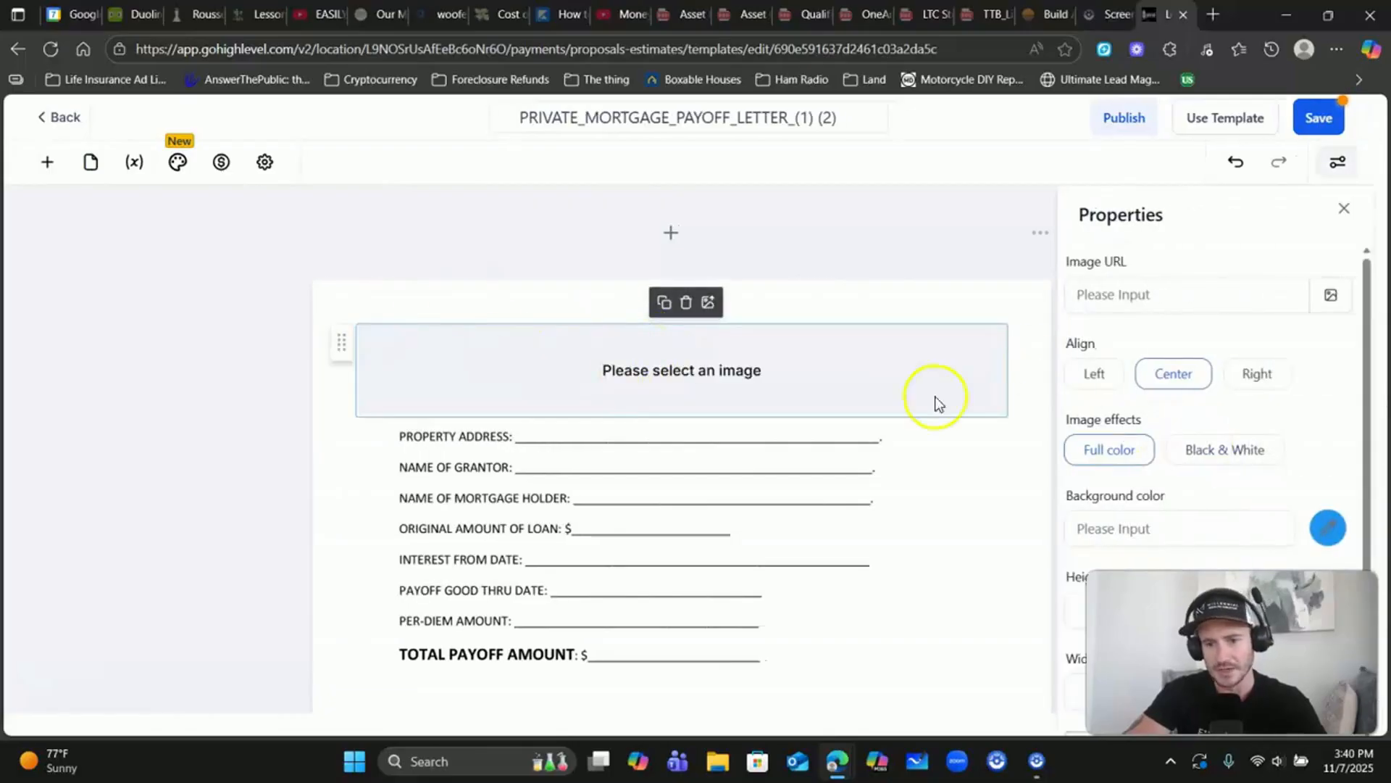
scroll(1236, 367, "down", 2)
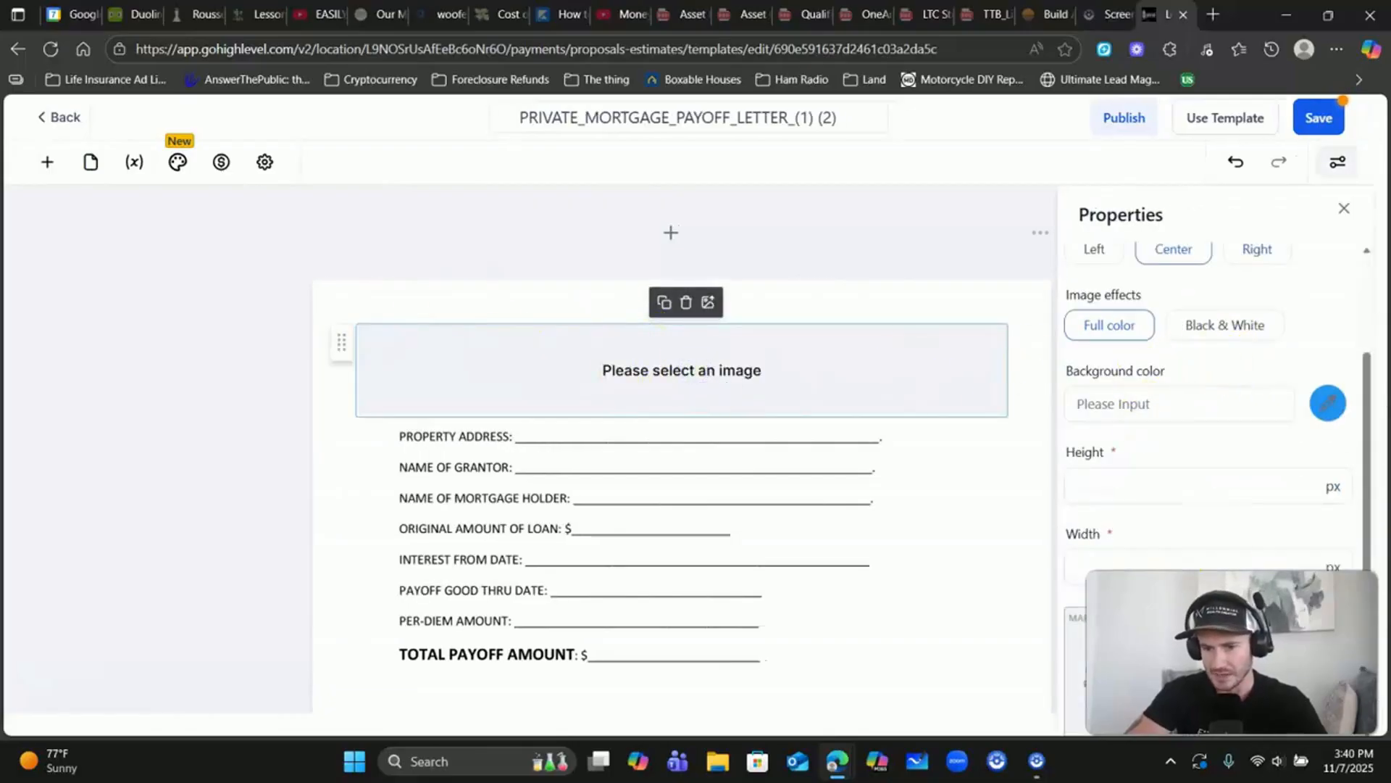
scroll(1181, 427, "up", 2)
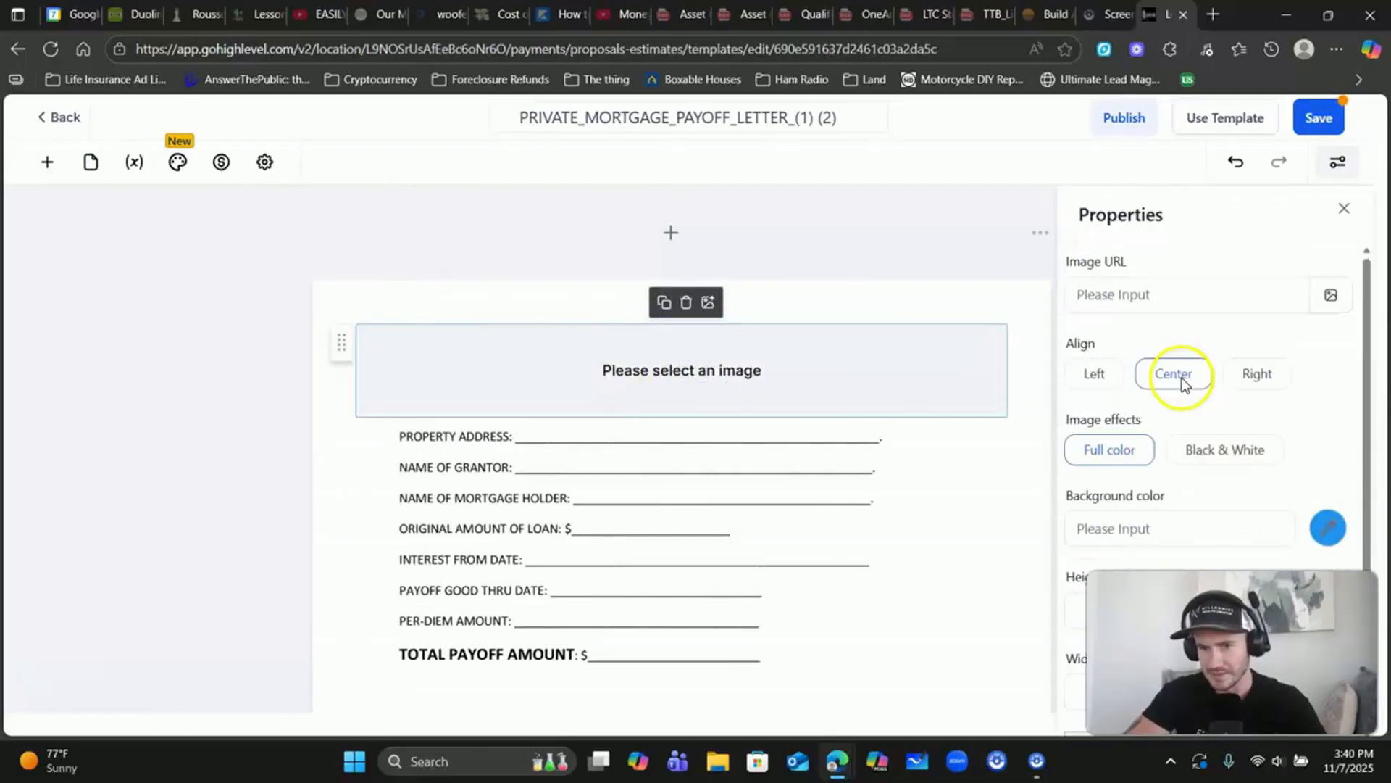
left_click(1333, 295)
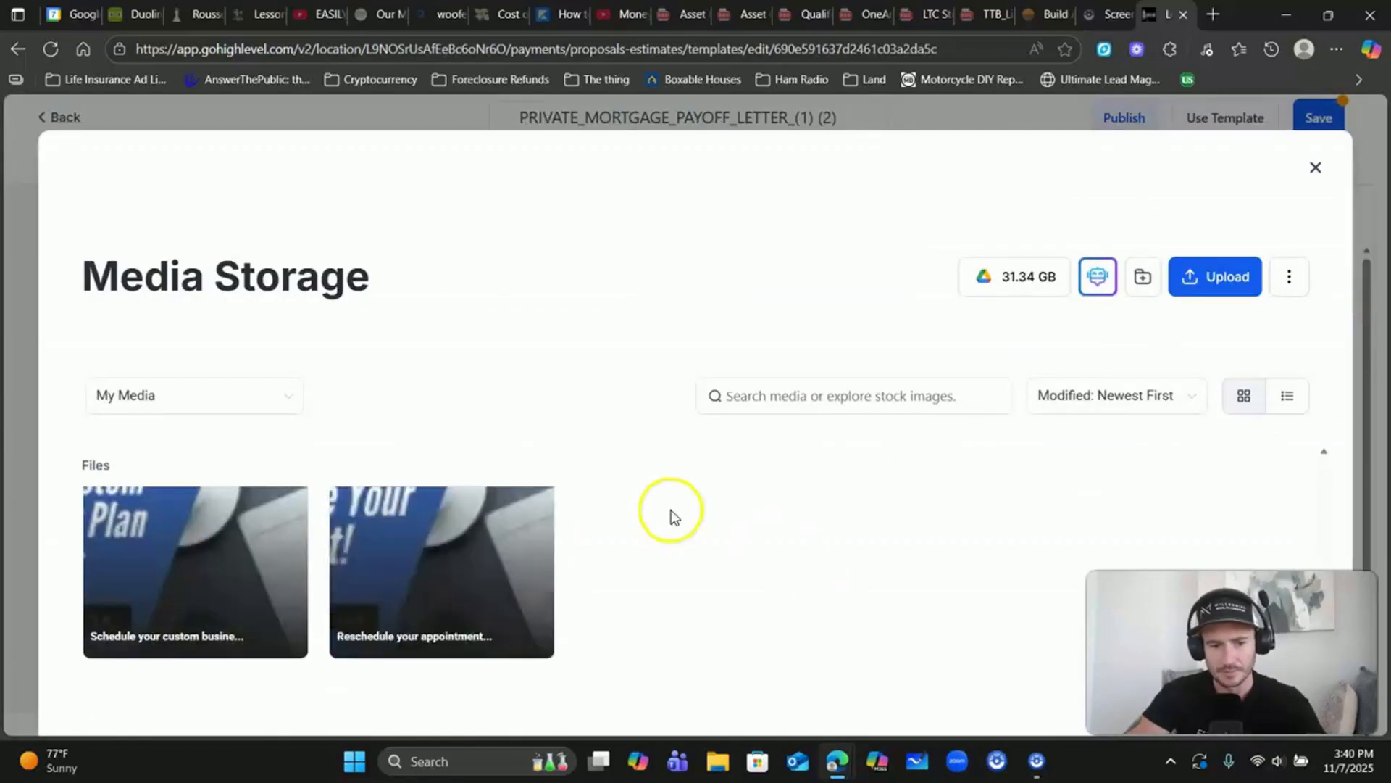
left_click(454, 534)
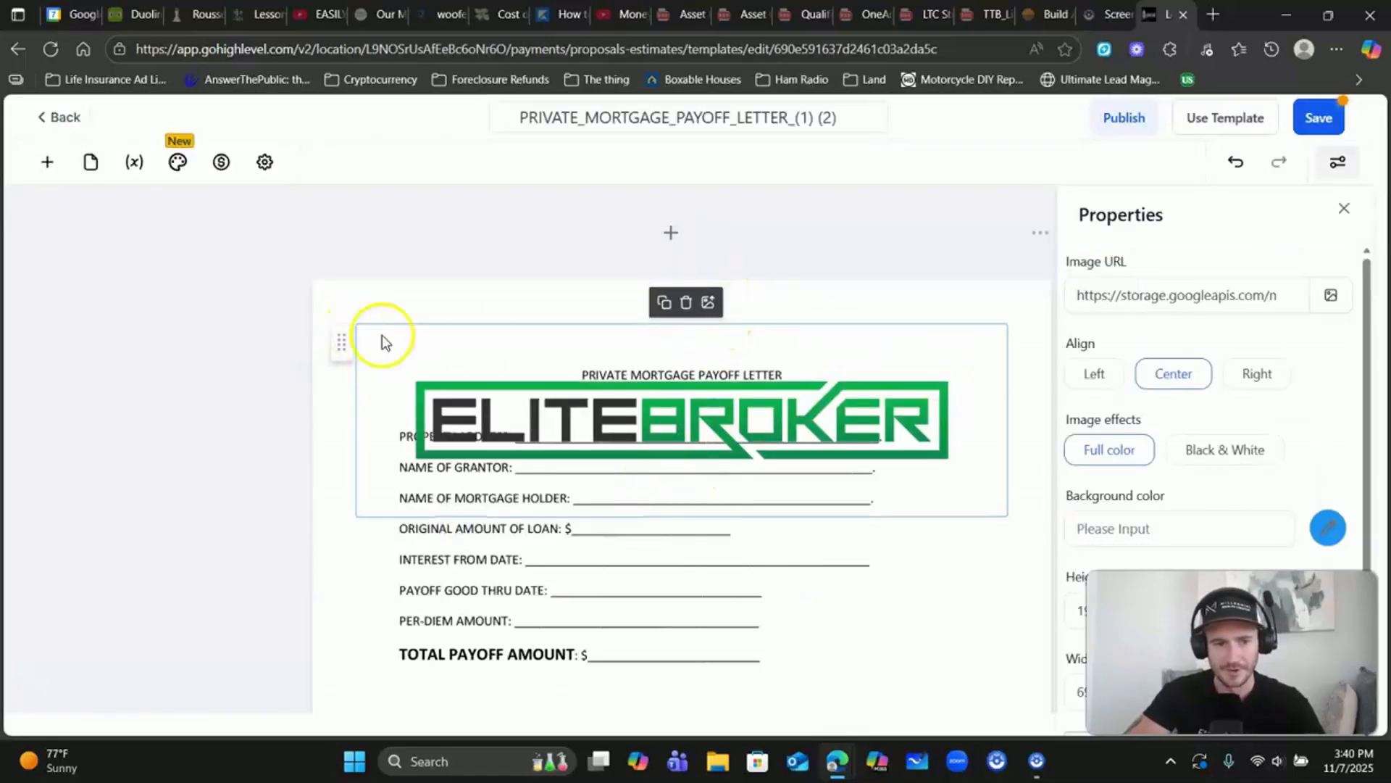
Delete the logo image block overlapping the payoff letter
scroll(1159, 362, "down", 2)
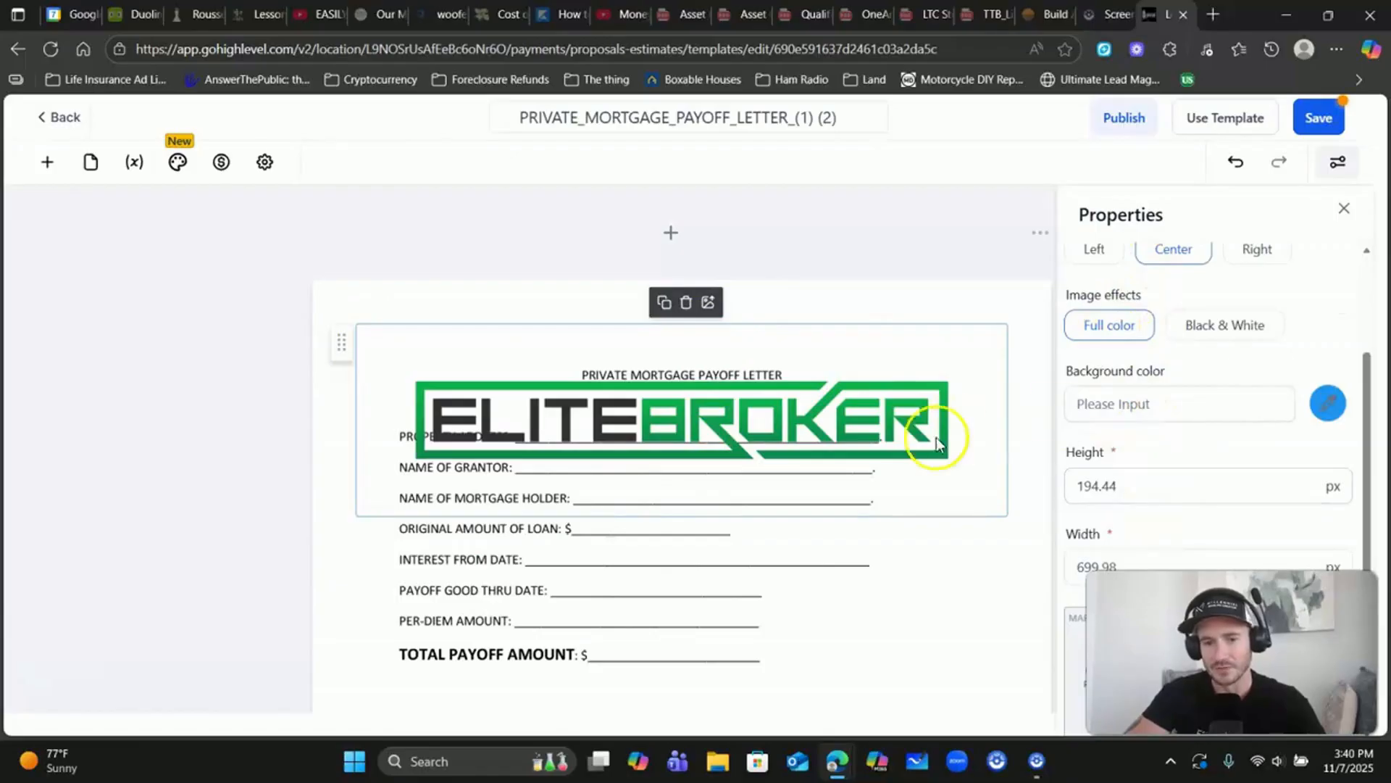
left_click(686, 302)
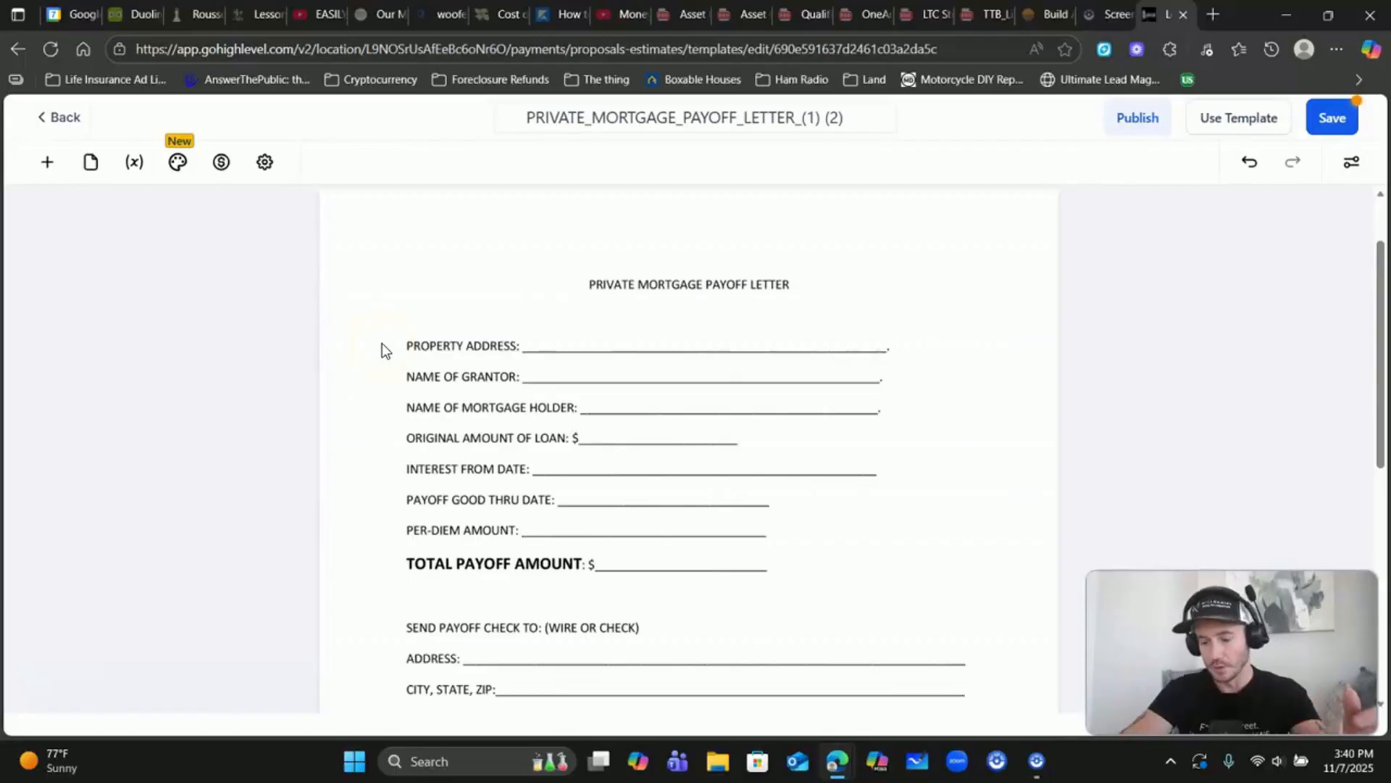
Add fillable text fields on the PROPERTY ADDRESS and NAME OF GRANTOR lines, each sized to span its blank
left_click(48, 161)
left_click(690, 413)
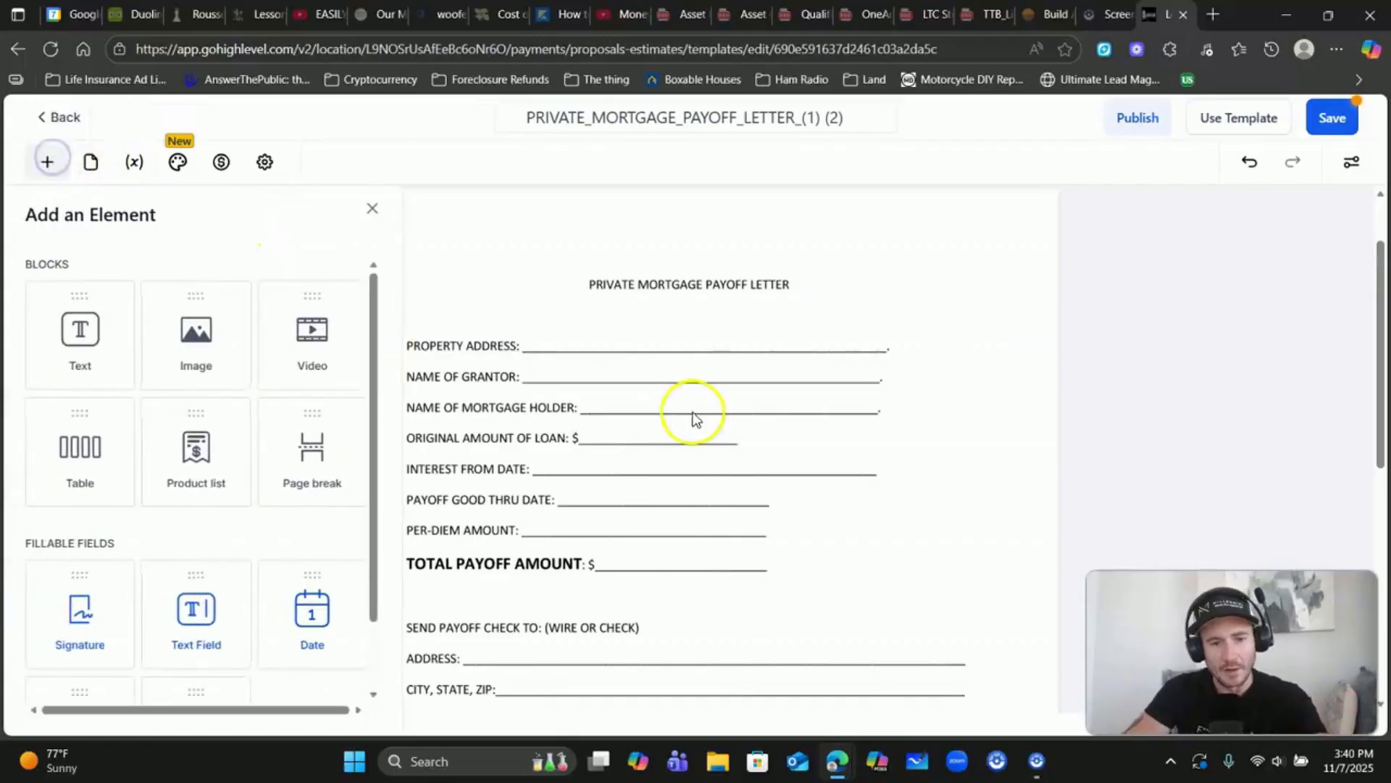
scroll(668, 341, "down", 2)
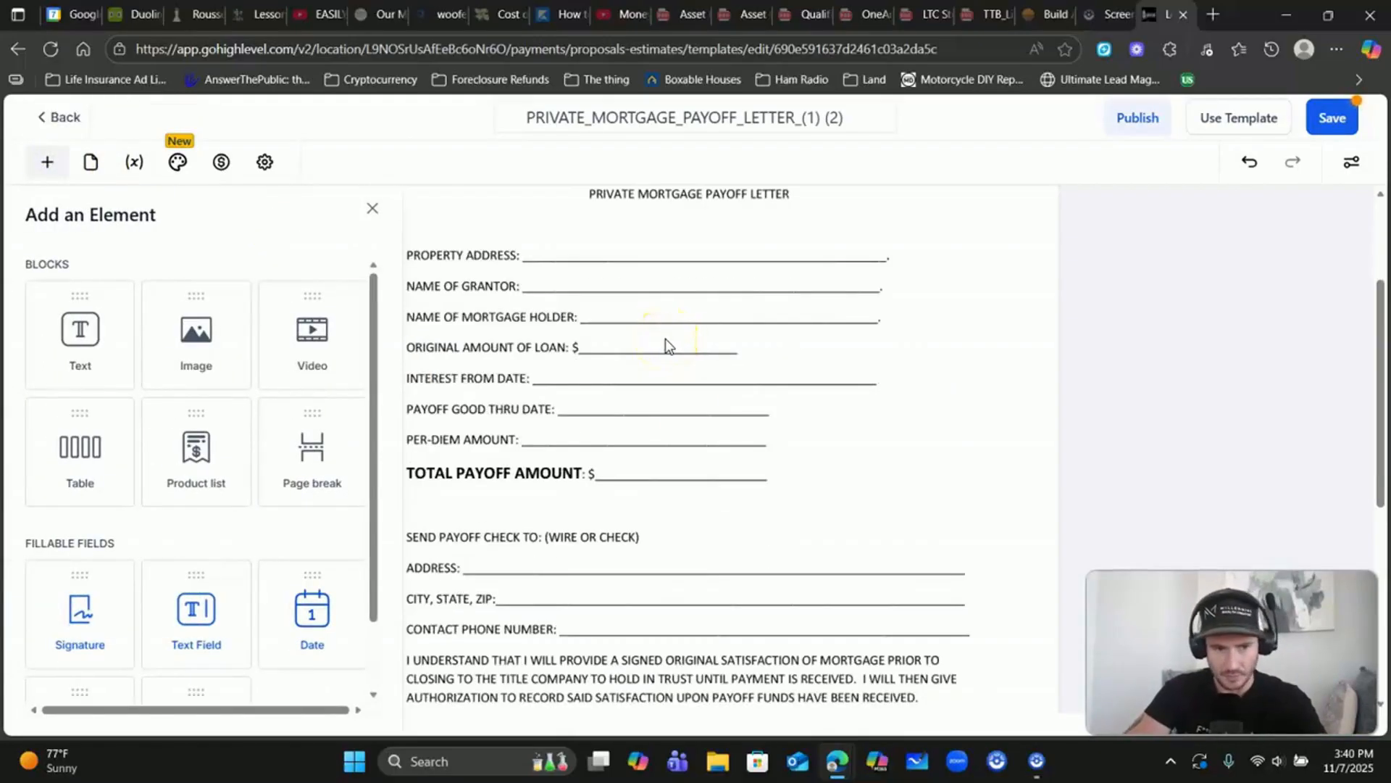
scroll(134, 416, "down", 1)
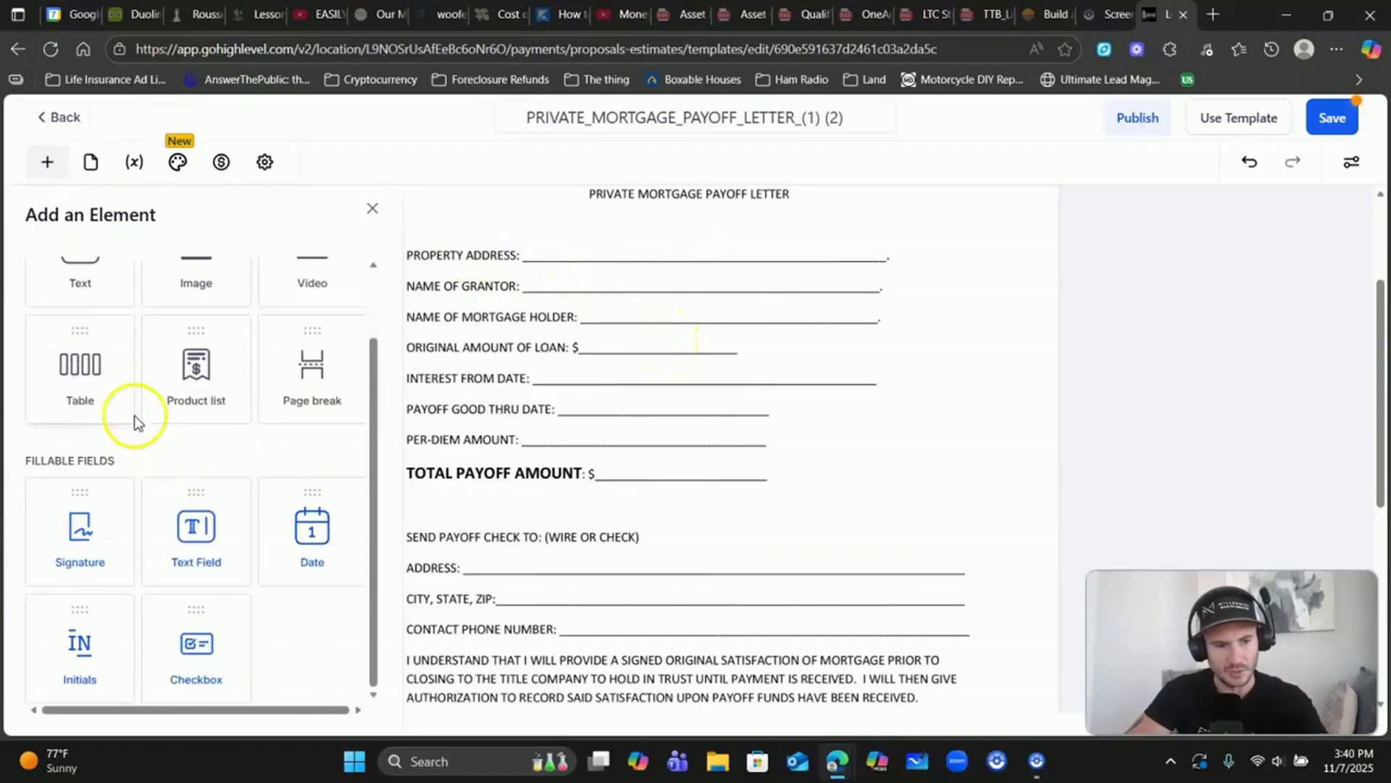
left_click_drag(120, 461, 16, 459)
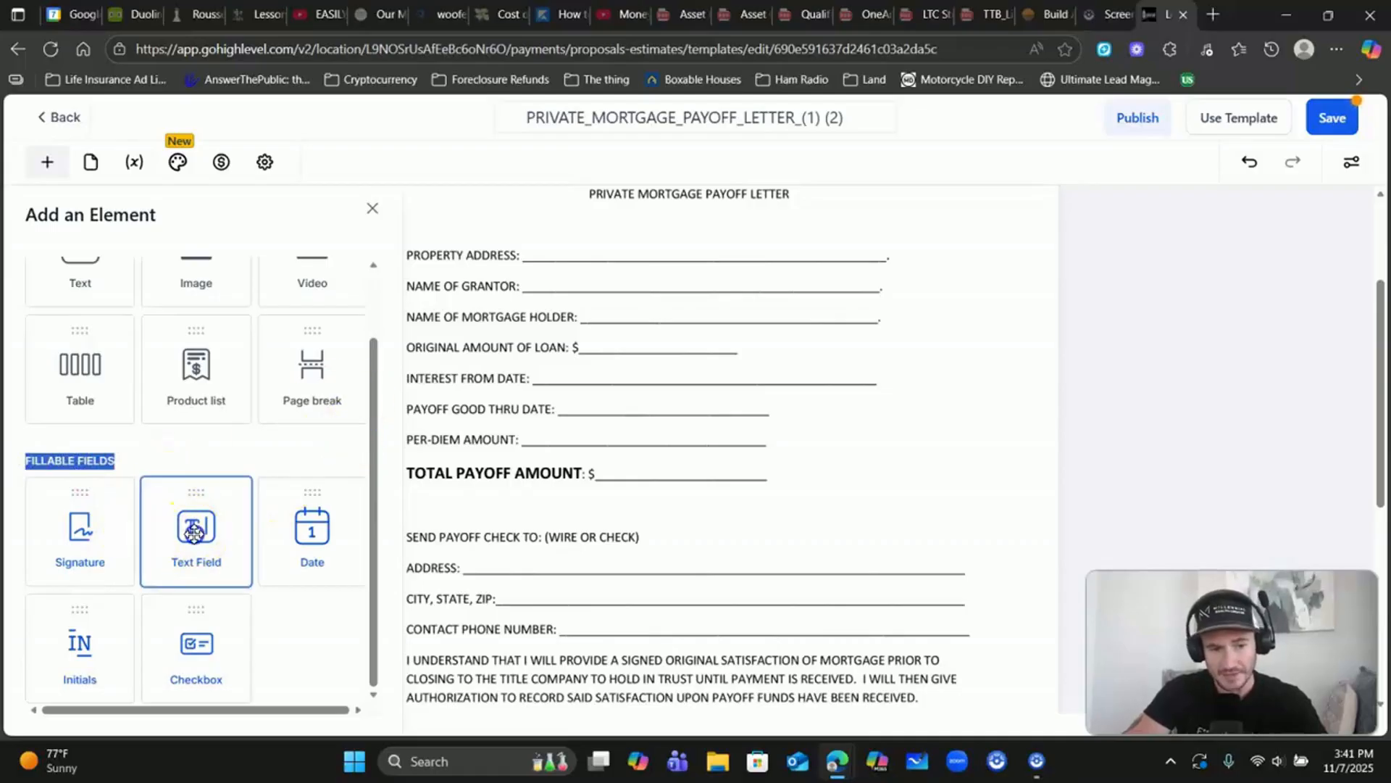
left_click_drag(193, 534, 878, 243)
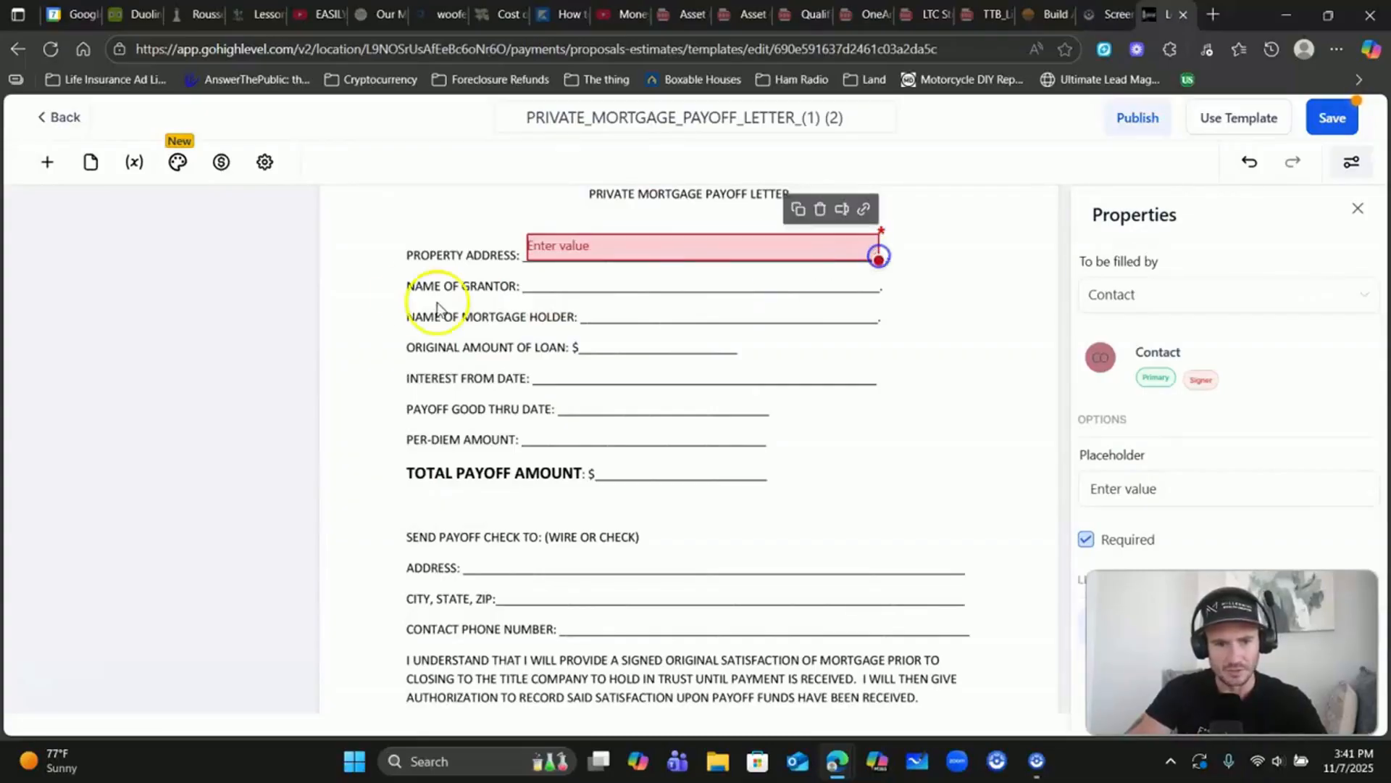
left_click(30, 163)
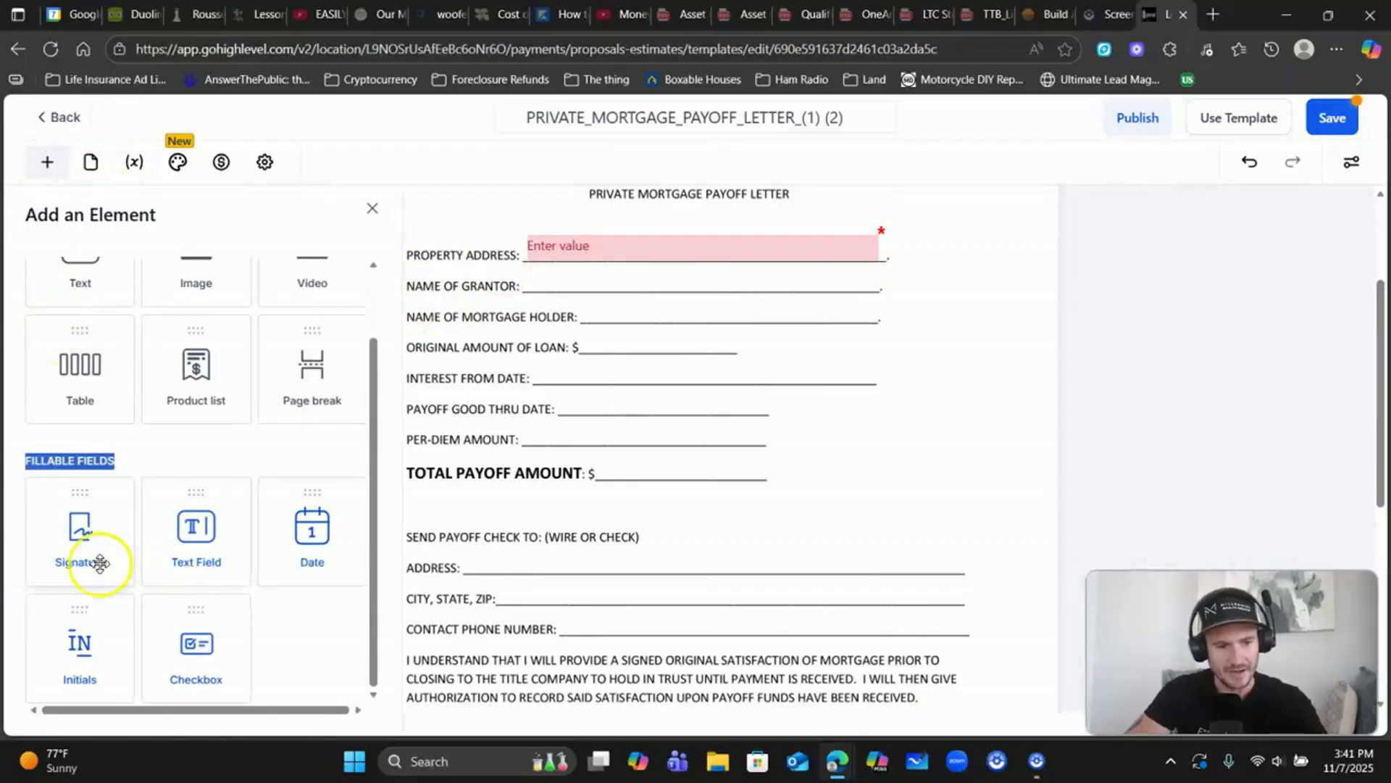
left_click_drag(195, 528, 876, 288)
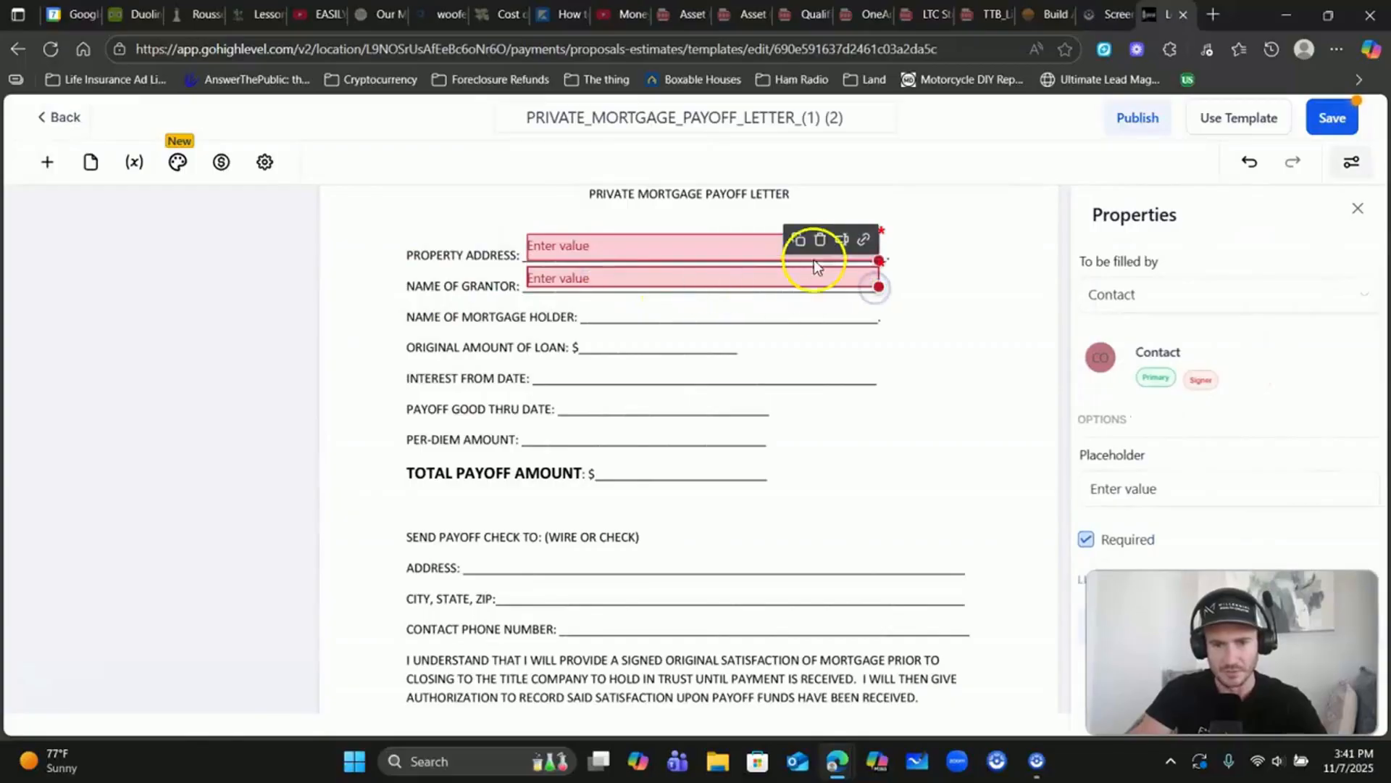
Duplicate the text field onto the NAME OF MORTGAGE HOLDER and ORIGINAL AMOUNT OF LOAN lines, fitting each copy to its blank
left_click(801, 236)
left_click_drag(668, 288, 714, 311)
left_click_drag(933, 321, 876, 319)
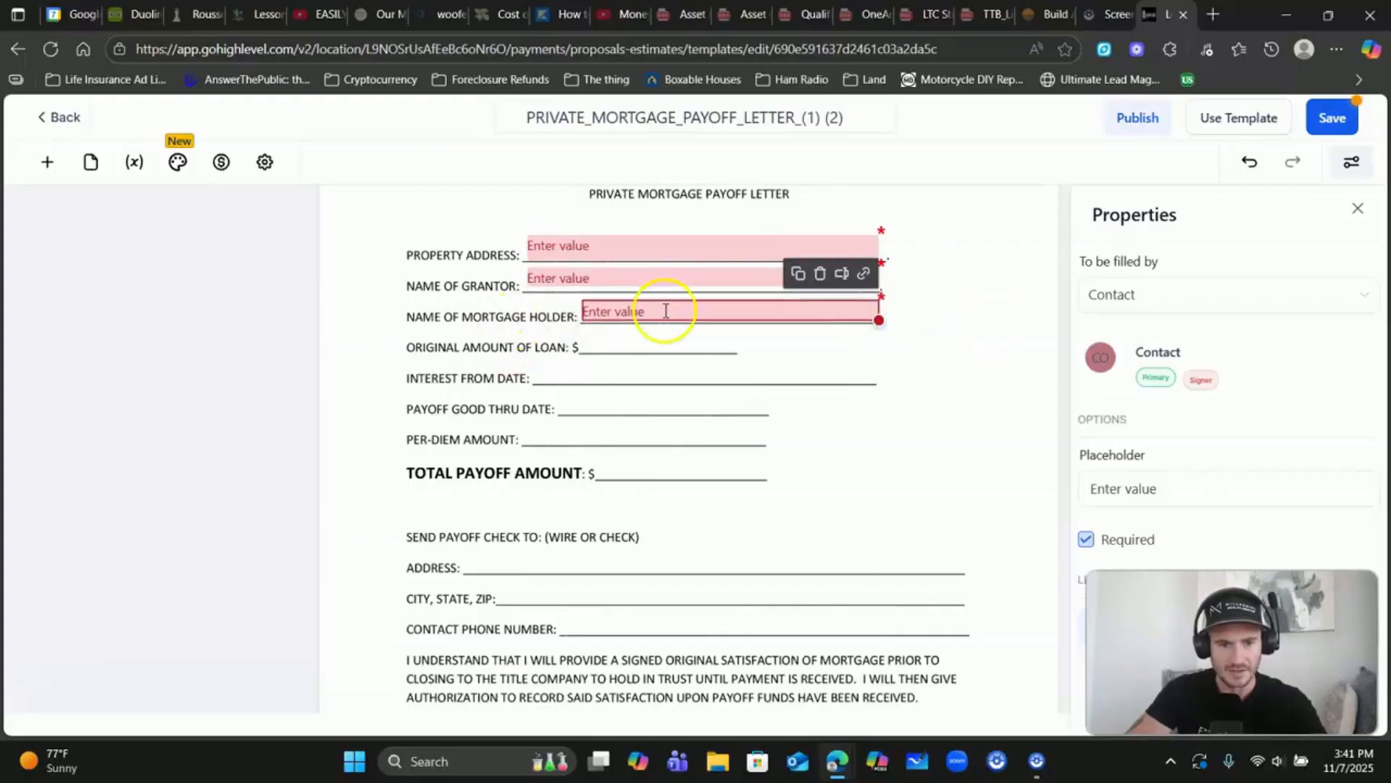
left_click(800, 276)
mouse_move(702, 320)
left_mouse_down()
mouse_move(711, 333)
mouse_move(694, 341)
left_mouse_up()
left_click_drag(879, 351, 740, 351)
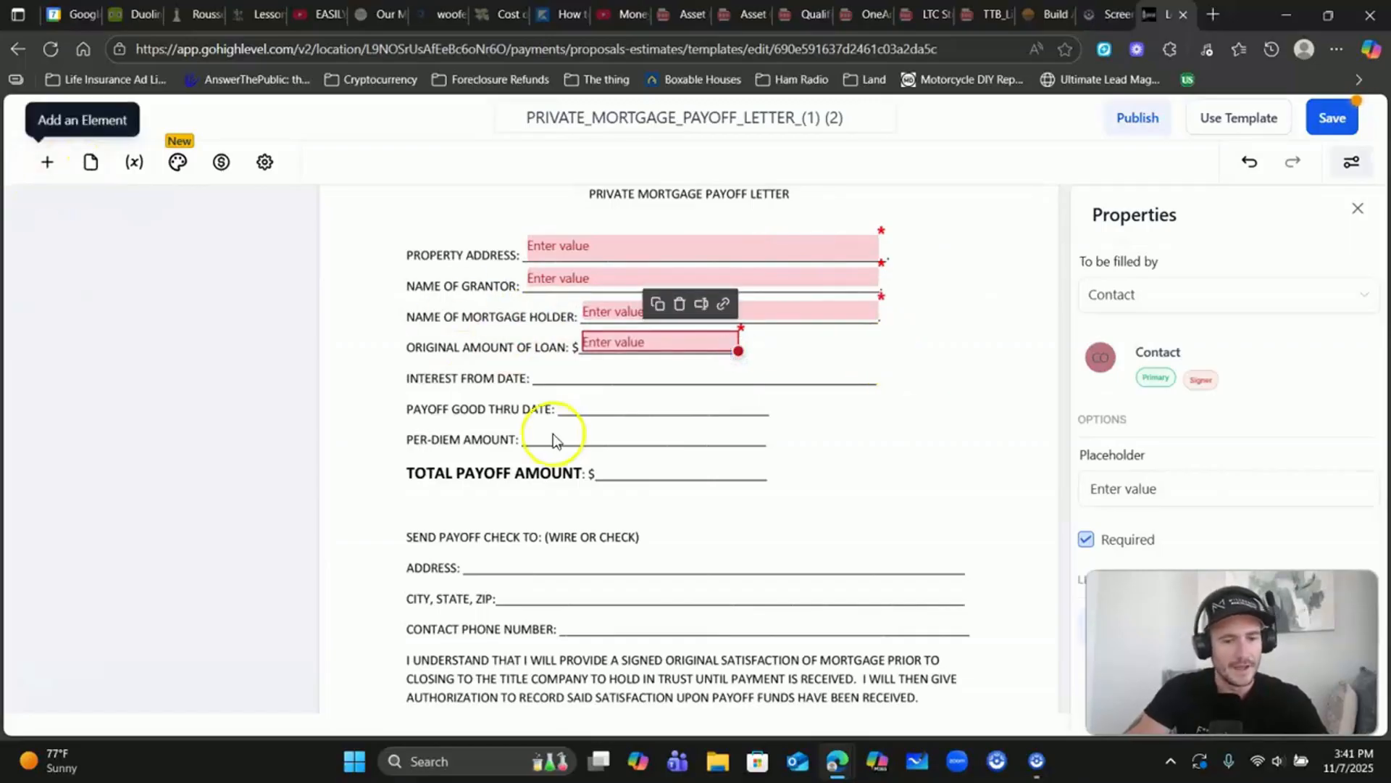
Add a fillable date field on the PAYOFF GOOD THRU DATE line
scroll(598, 429, "down", 5)
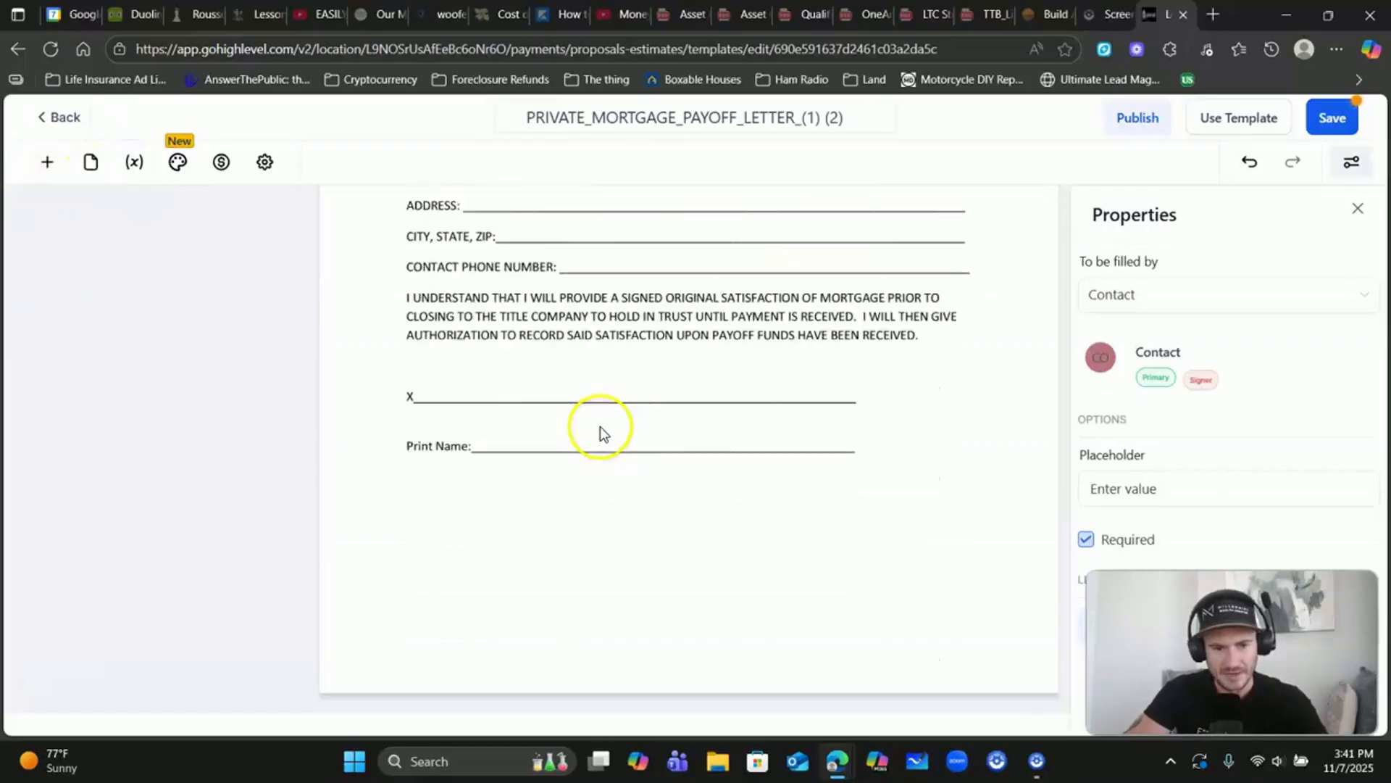
scroll(600, 426, "up", 4)
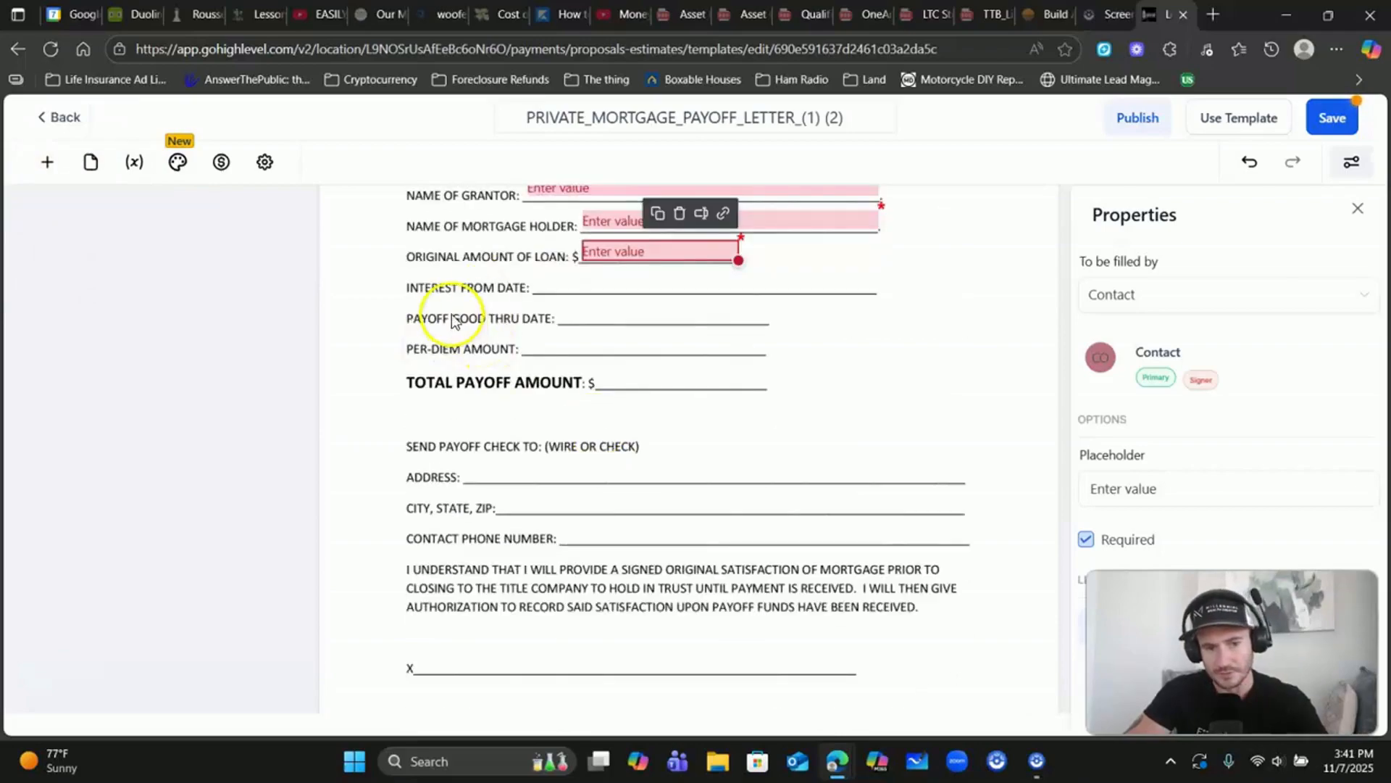
left_click(47, 162)
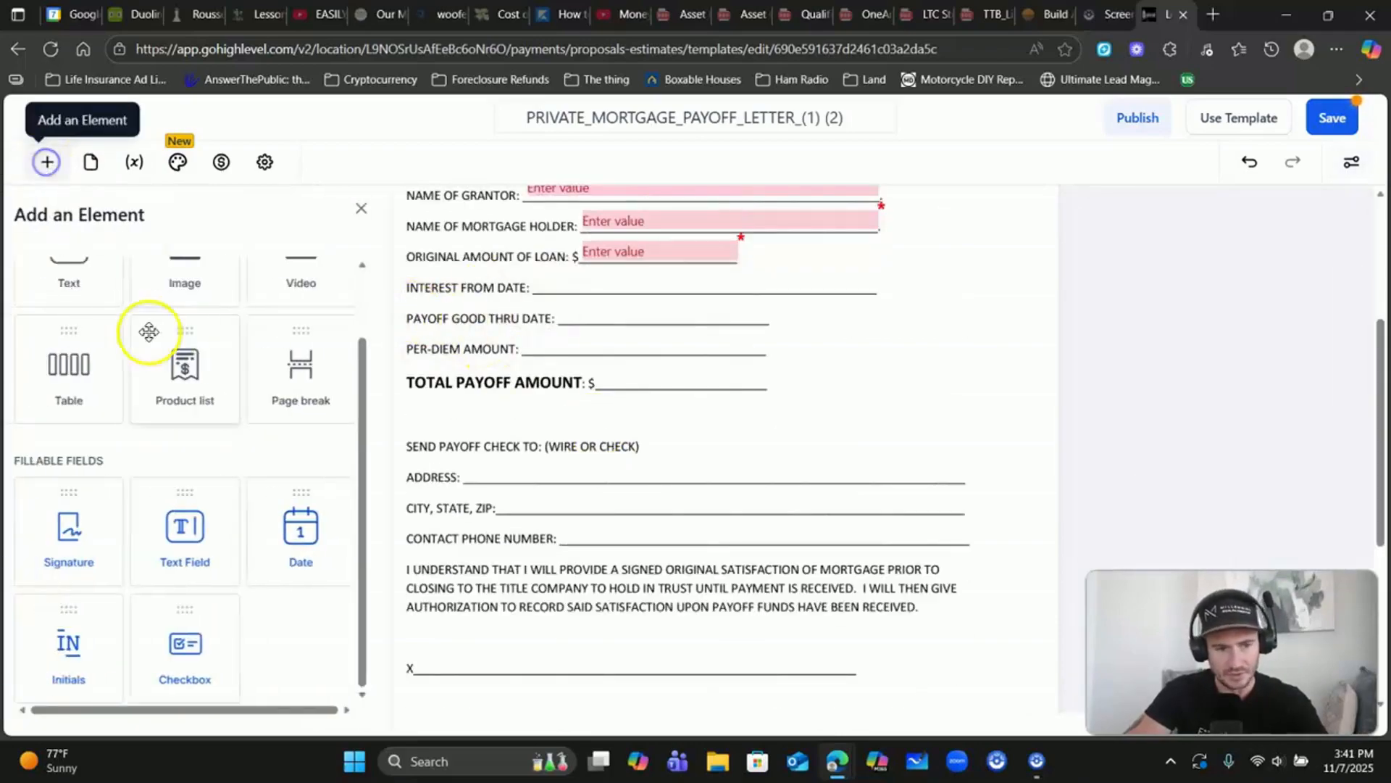
left_click_drag(316, 560, 625, 316)
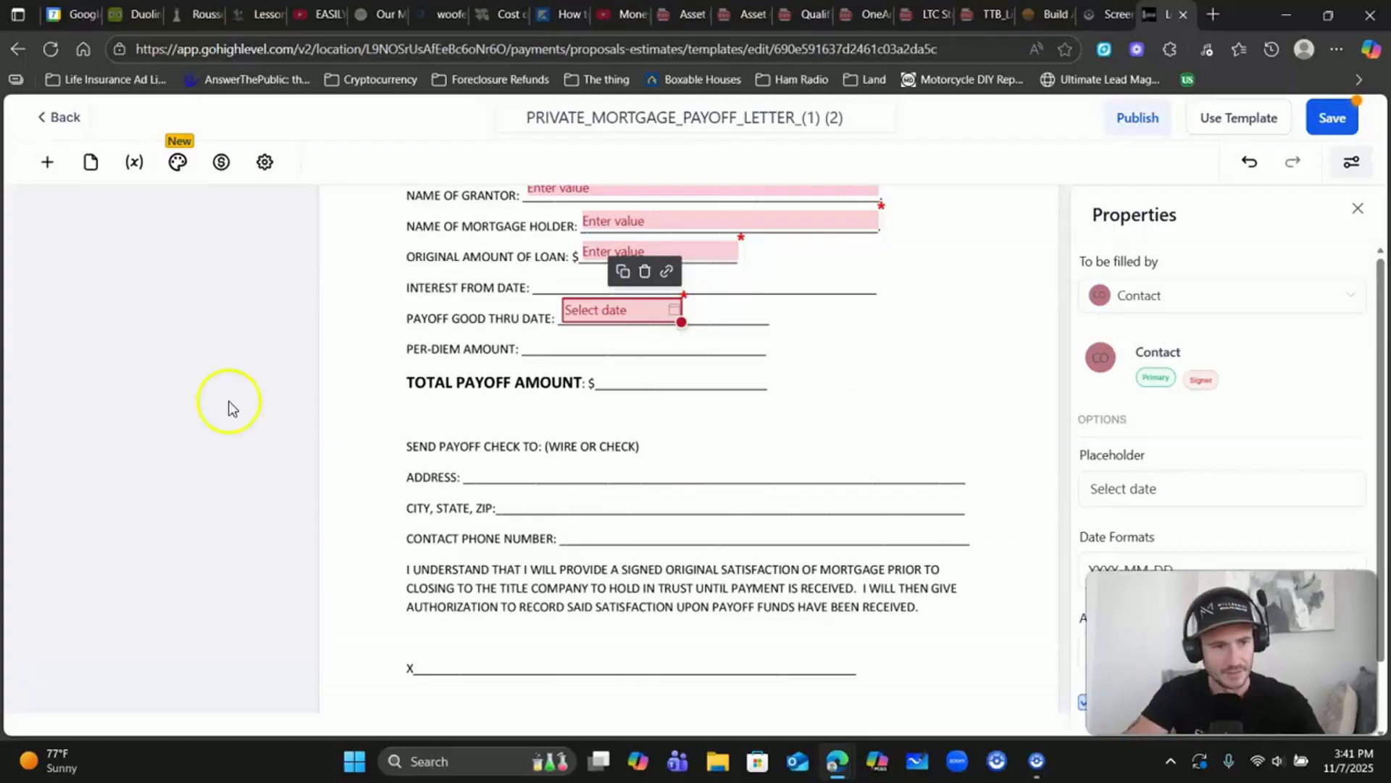
Add an initials field for the contact below the Print Name line
scroll(728, 357, "down", 2)
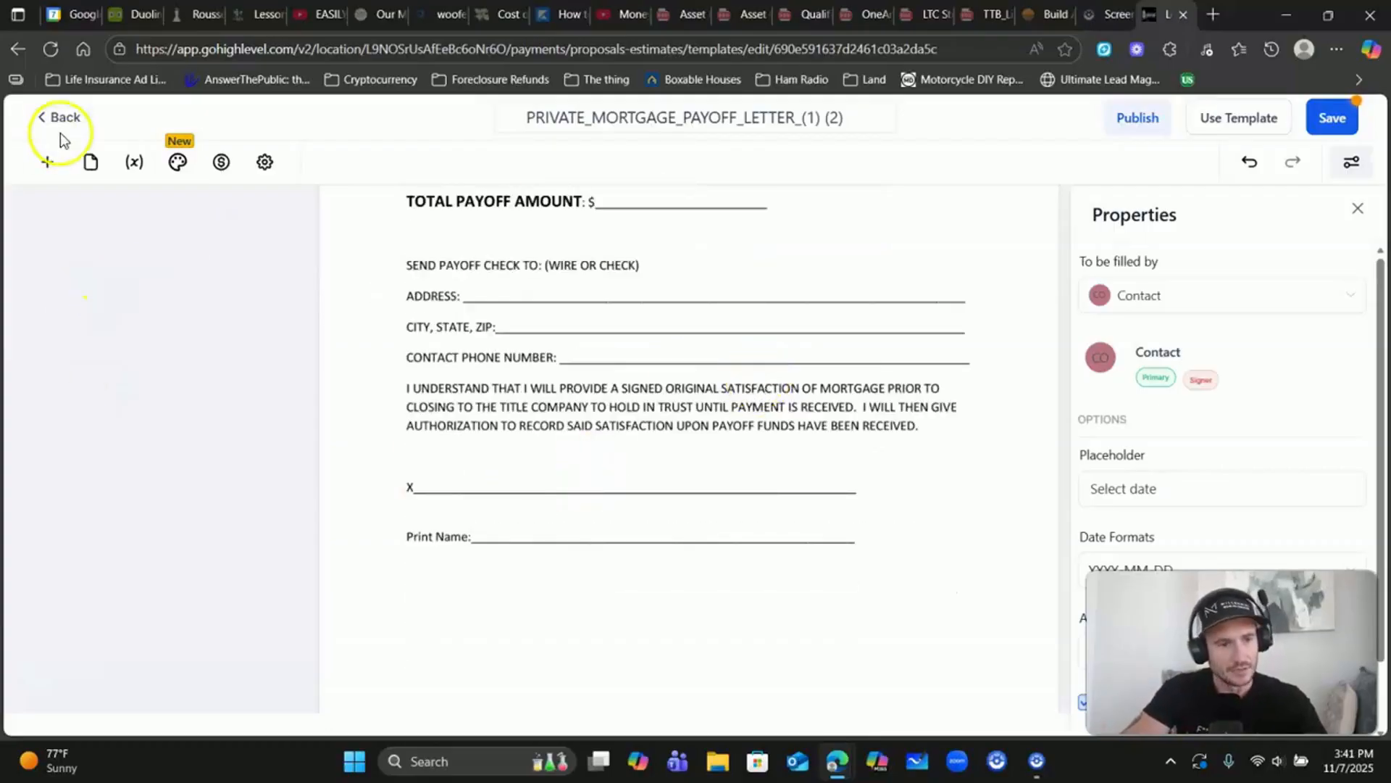
left_click(47, 162)
left_click_drag(115, 617, 488, 660)
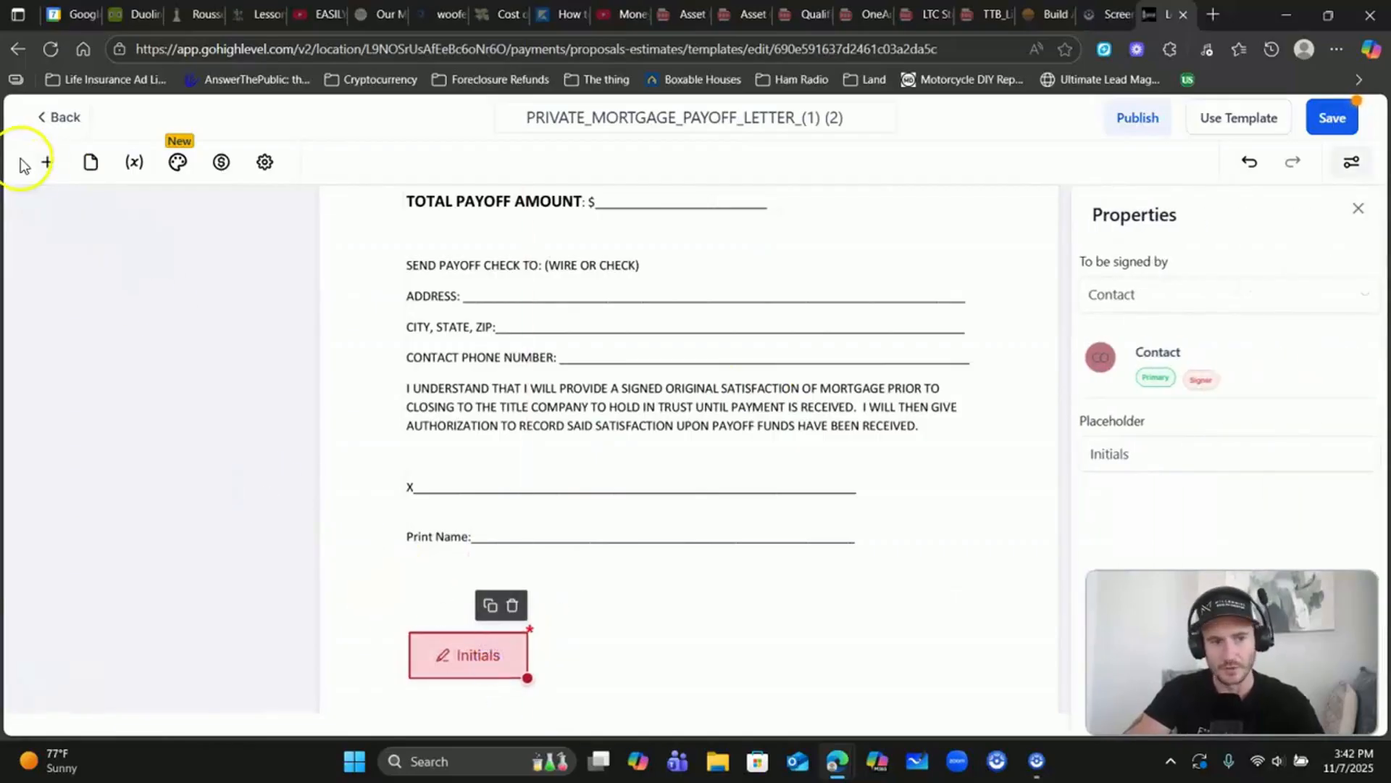
Add a wide contact signature field between the X and Print Name lines, with the signer name hidden
left_click(48, 162)
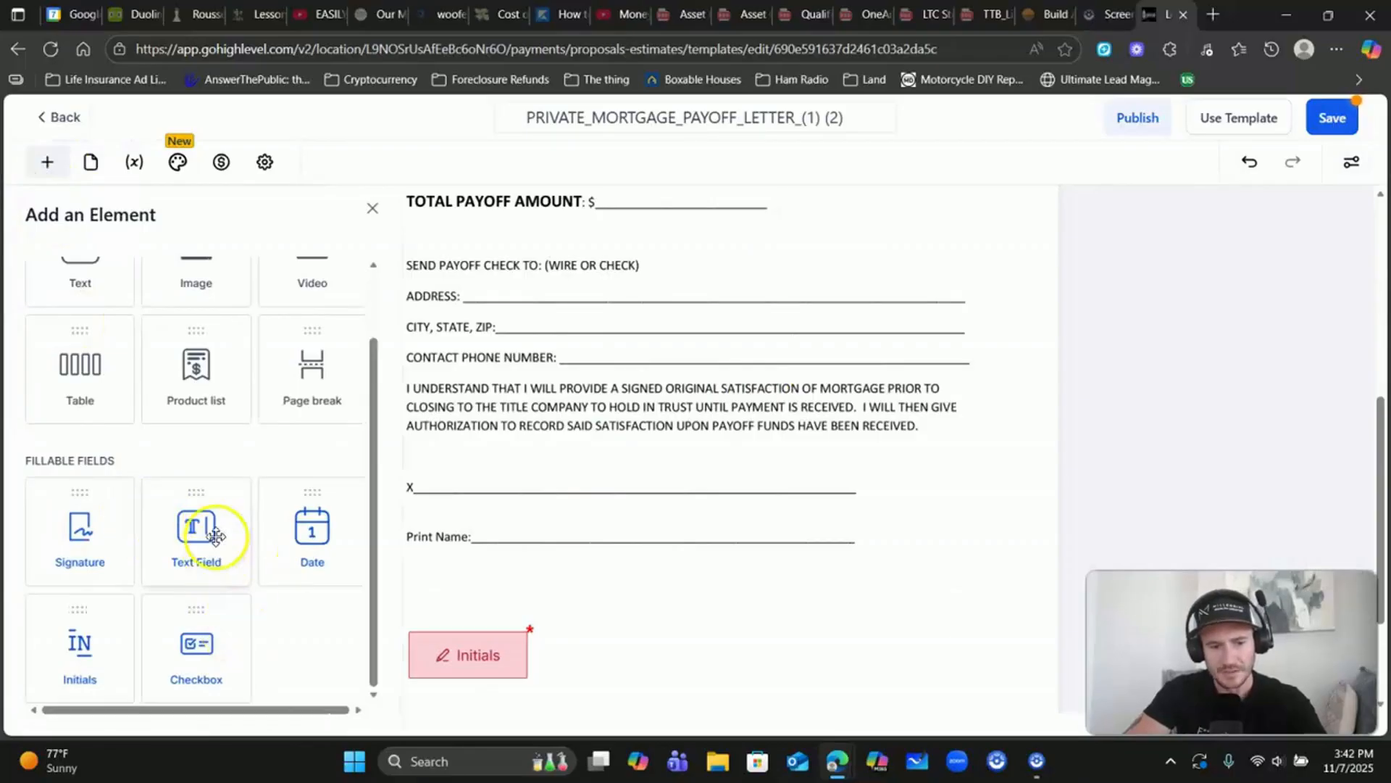
mouse_move(73, 532)
left_mouse_down()
mouse_move(484, 517)
mouse_move(488, 497)
mouse_move(512, 488)
mouse_move(575, 528)
left_mouse_up()
mouse_move(661, 546)
left_mouse_down()
mouse_move(724, 503)
mouse_move(776, 521)
mouse_move(703, 522)
left_mouse_up()
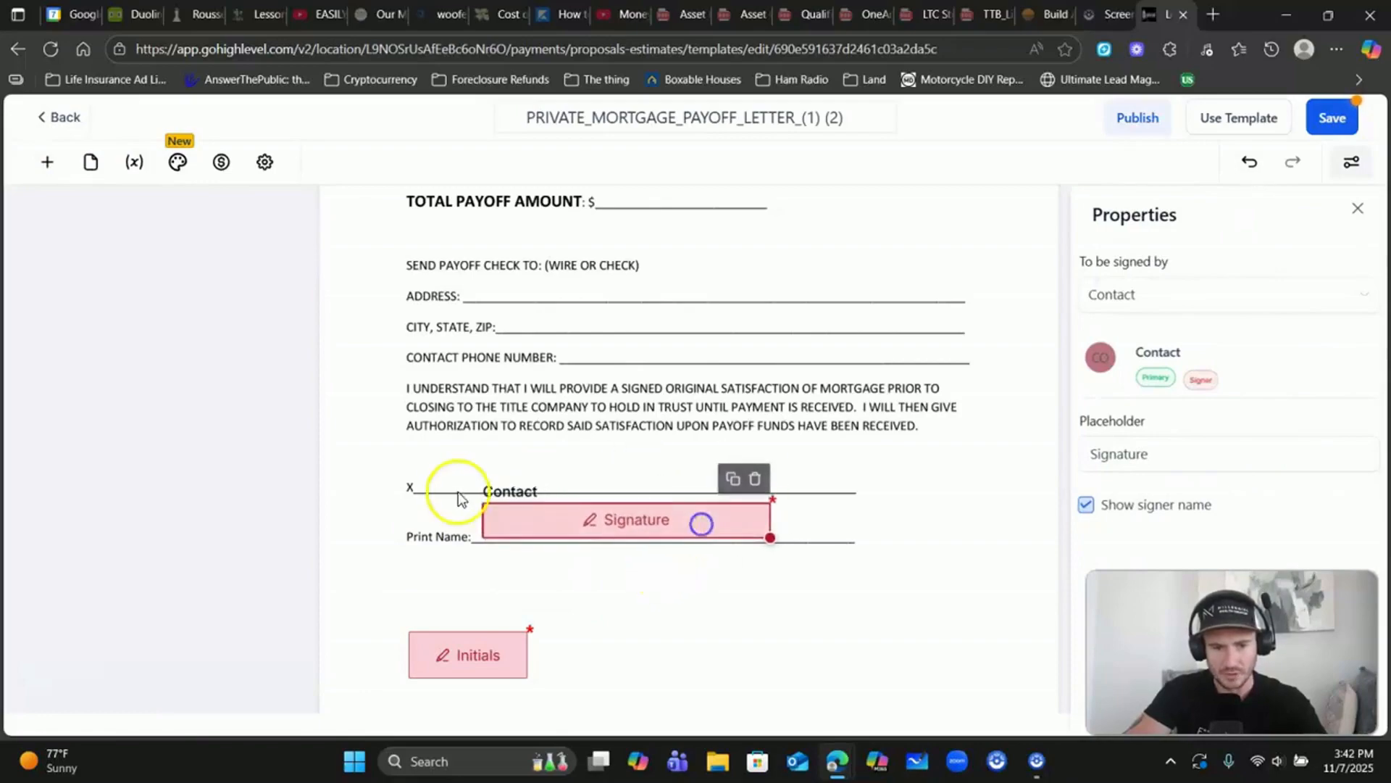
left_click(1086, 505)
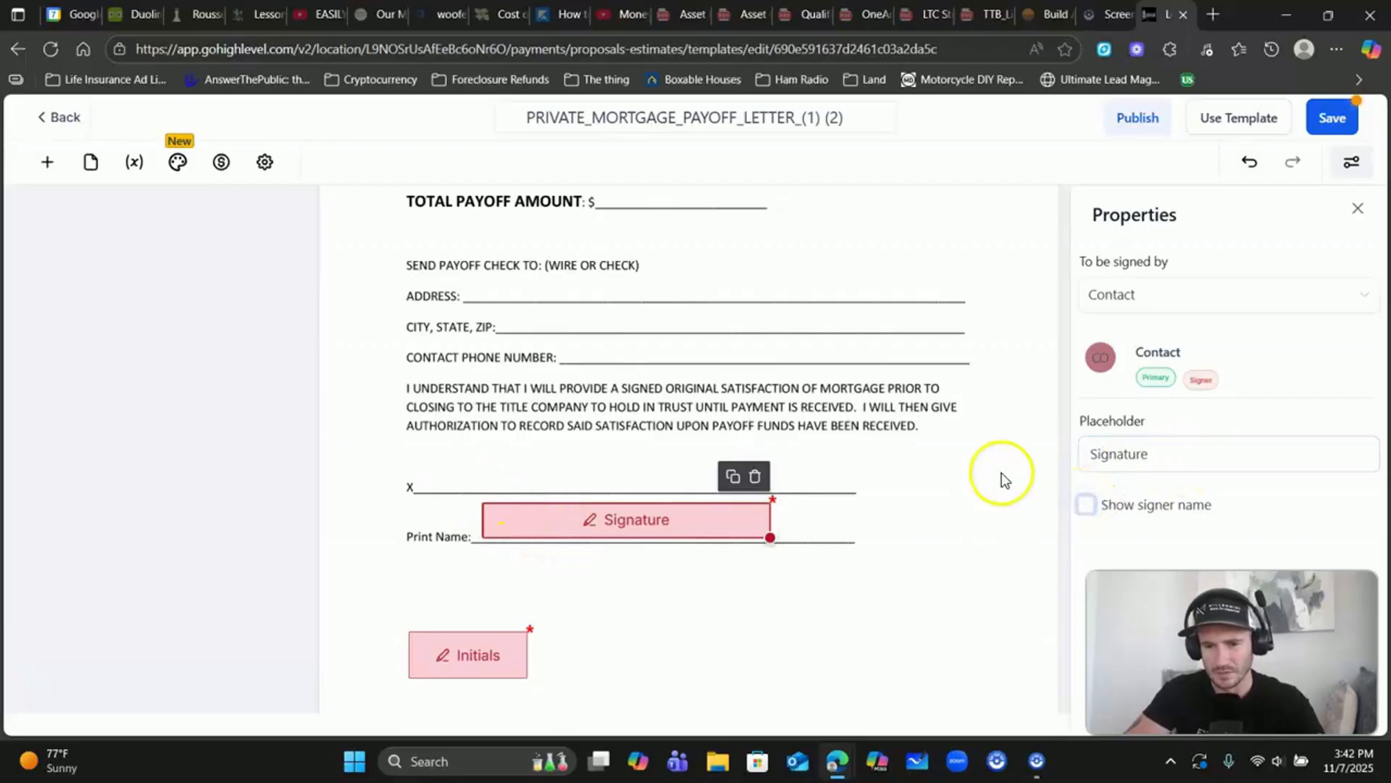
left_click(1032, 296)
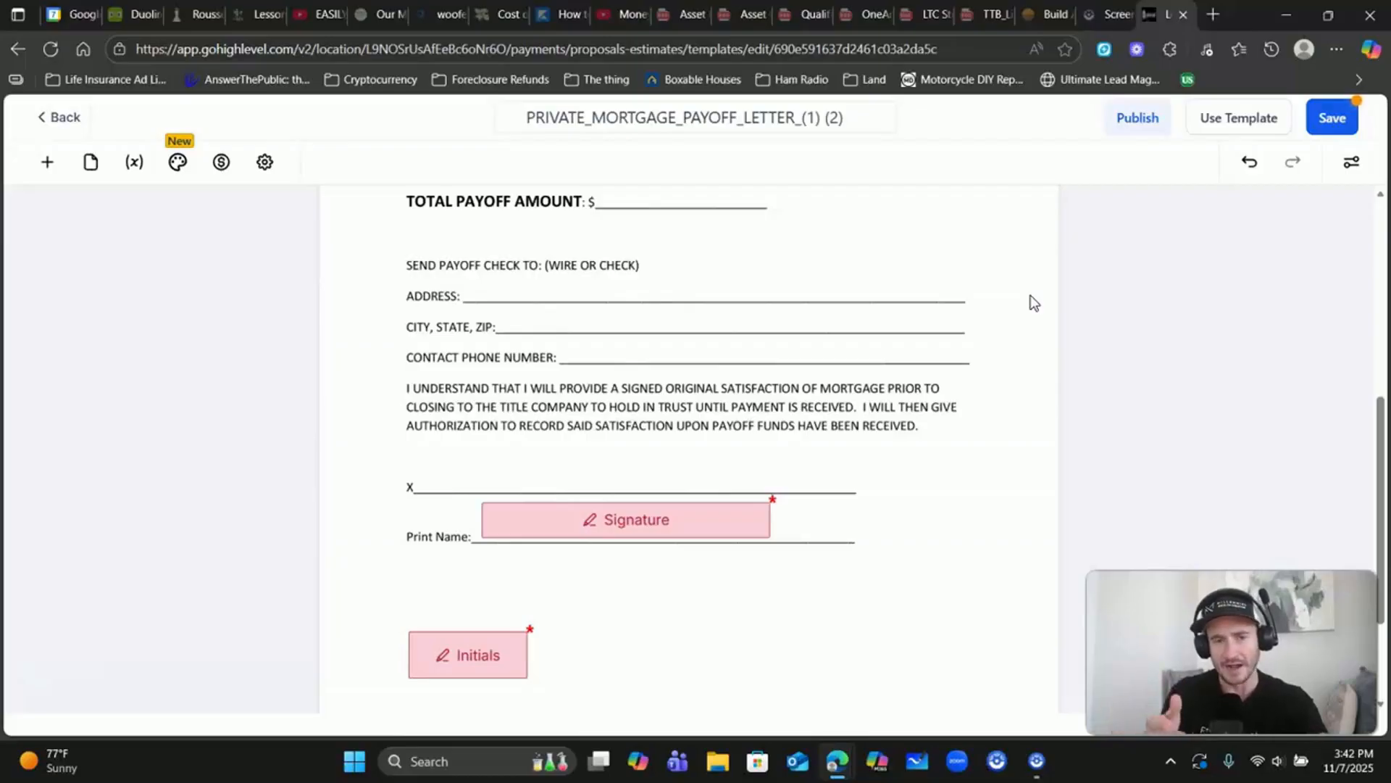
scroll(696, 359, "up", 3)
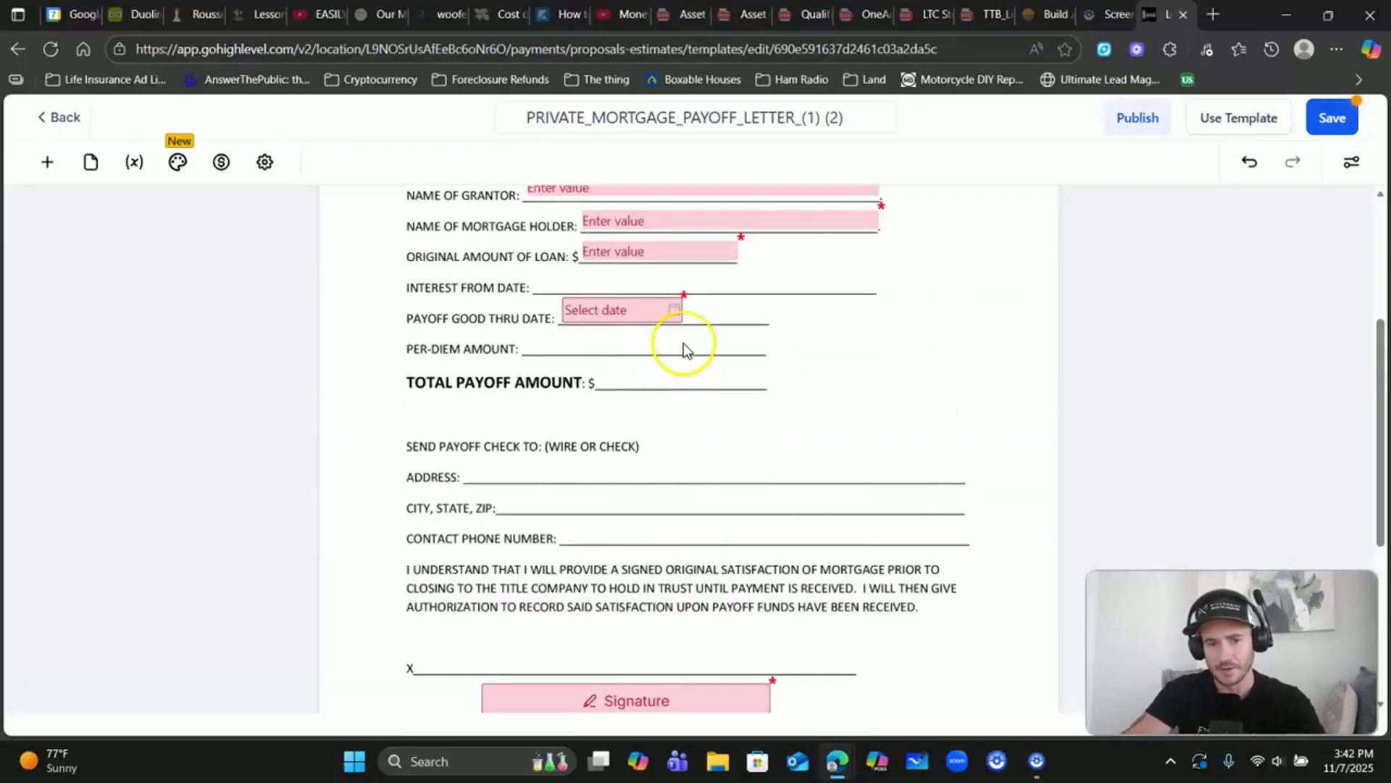
scroll(829, 394, "down", 3)
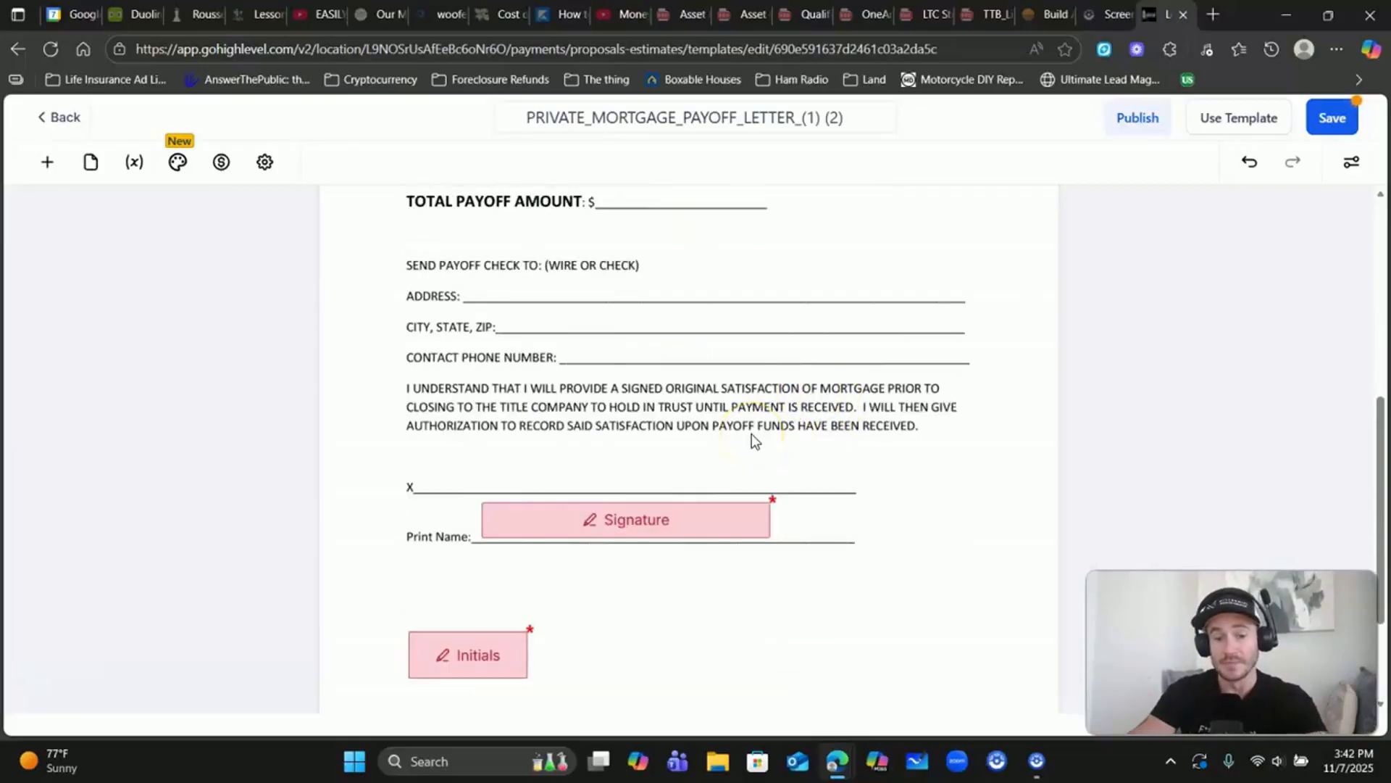
left_click(754, 408)
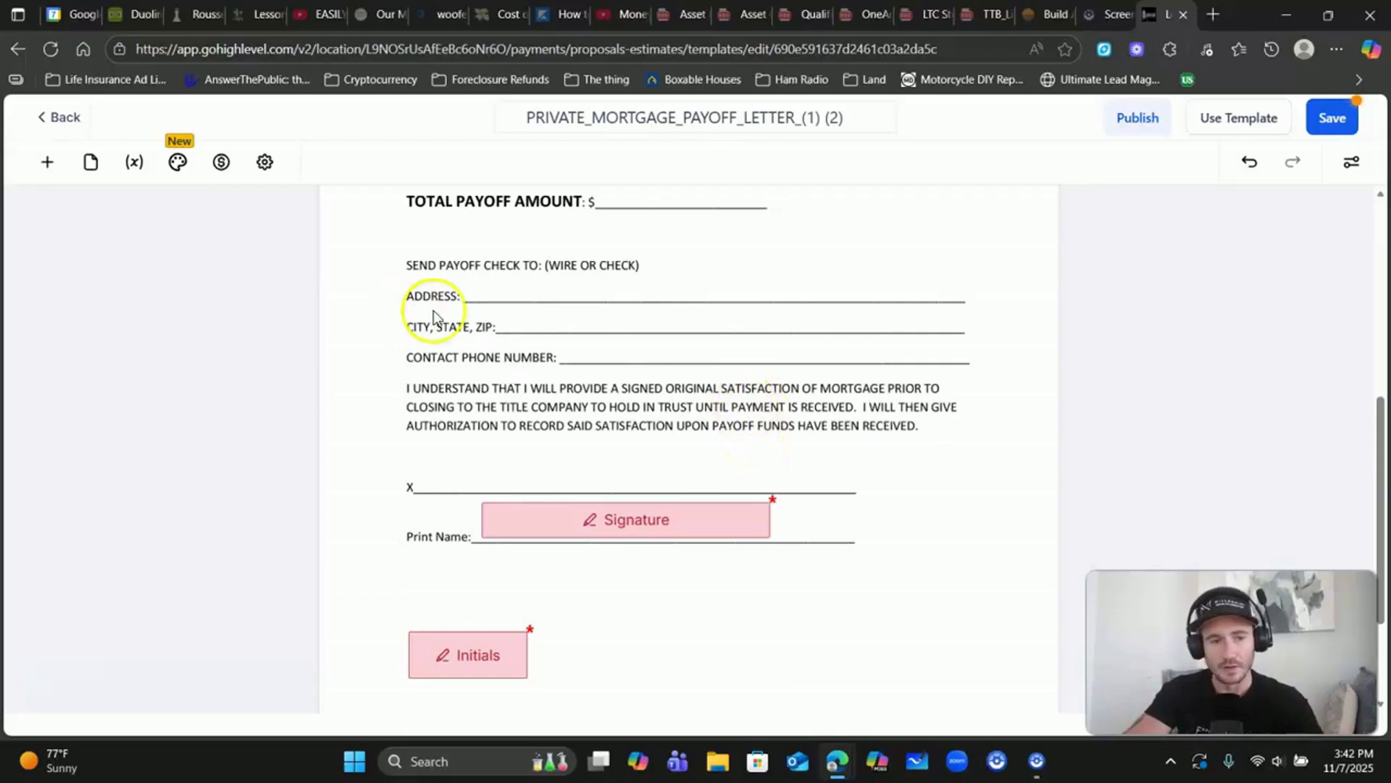
Add a second, thin signature field below the Print Name line and hide its signer name
left_click(34, 168)
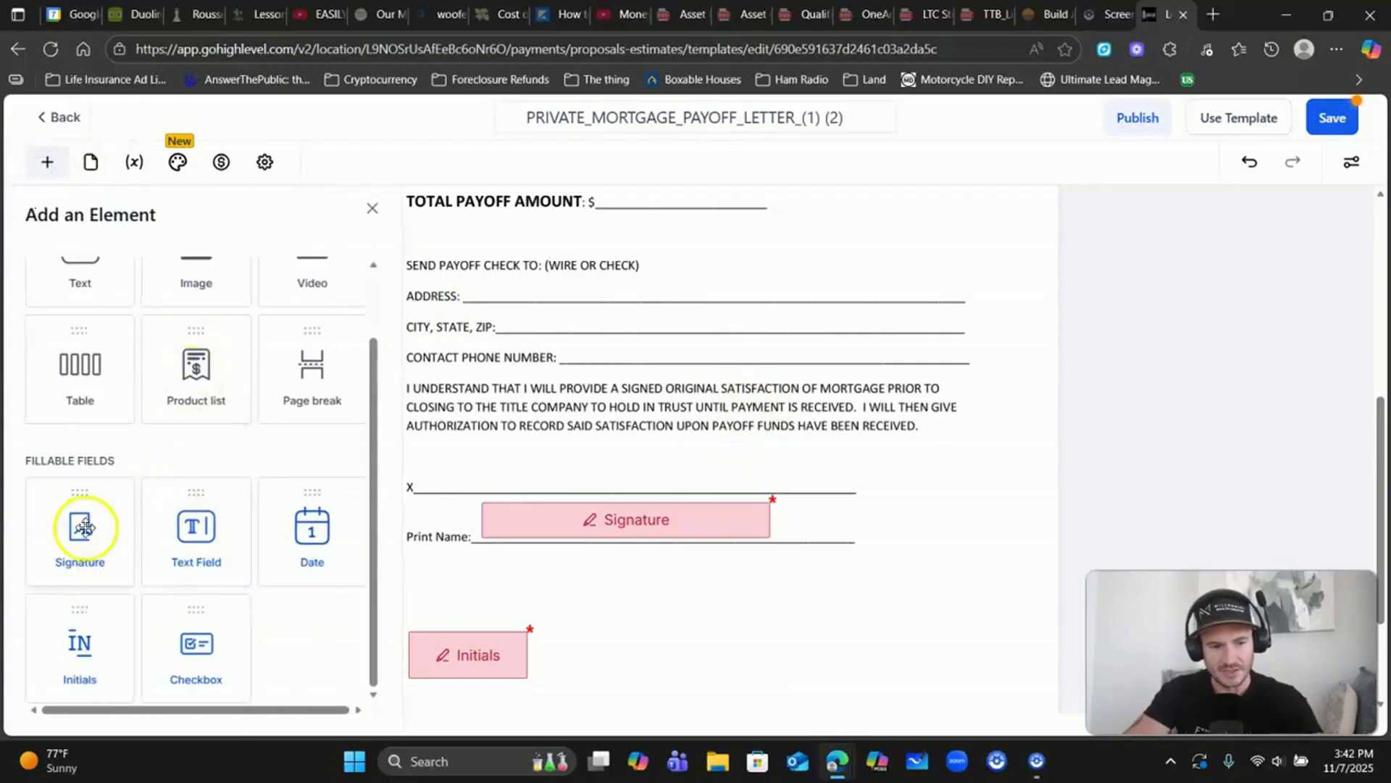
mouse_move(84, 524)
left_mouse_down()
mouse_move(571, 594)
mouse_move(517, 540)
mouse_move(594, 590)
mouse_move(569, 592)
left_mouse_up()
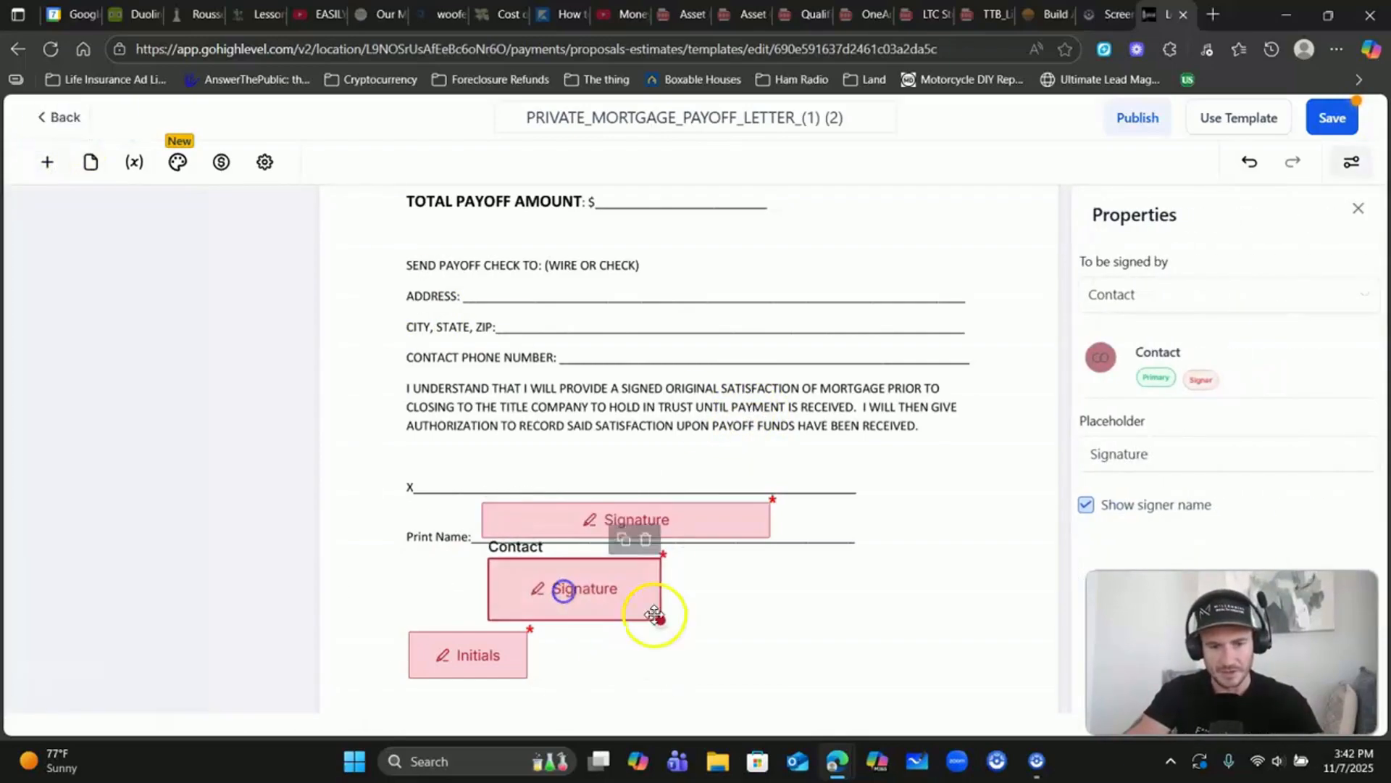
left_click_drag(665, 619, 761, 572)
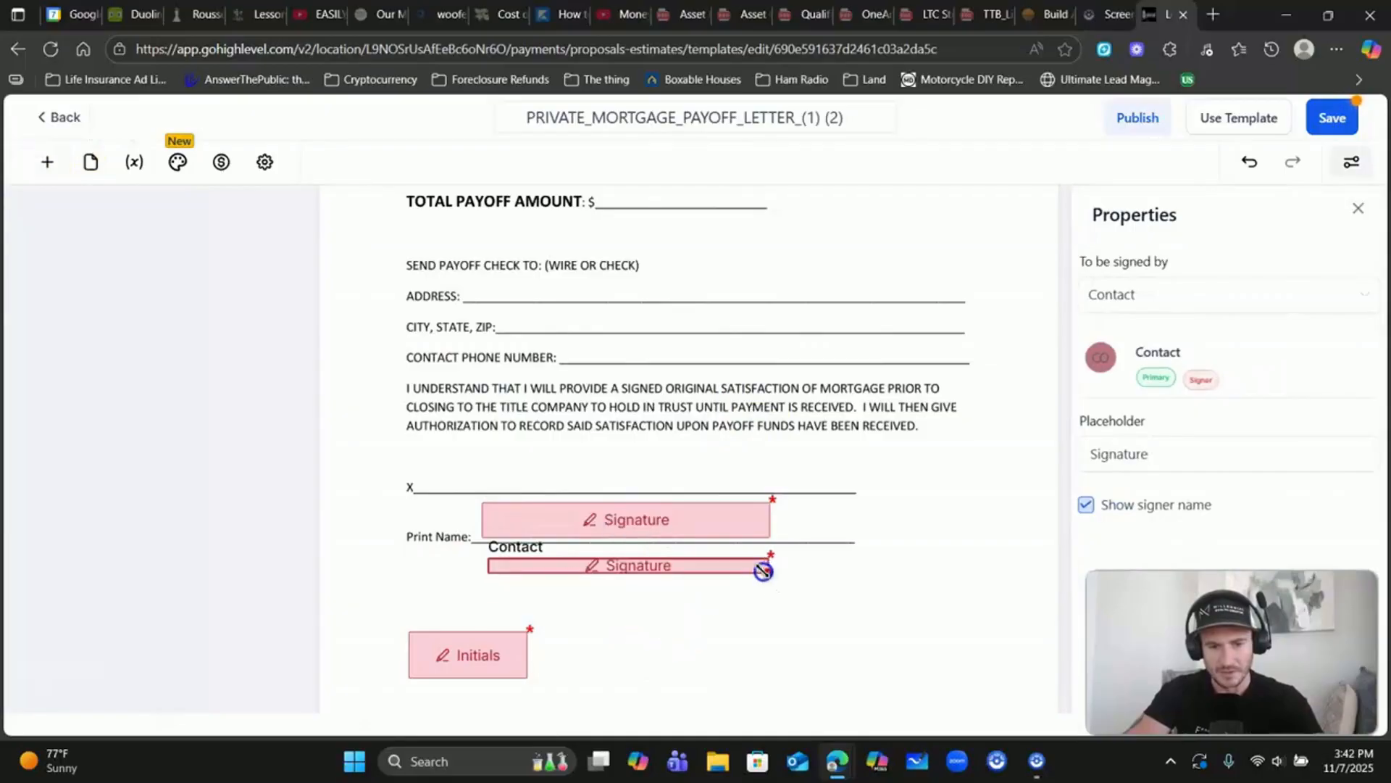
left_click(664, 591)
left_click_drag(658, 571, 649, 584)
left_click(1088, 505)
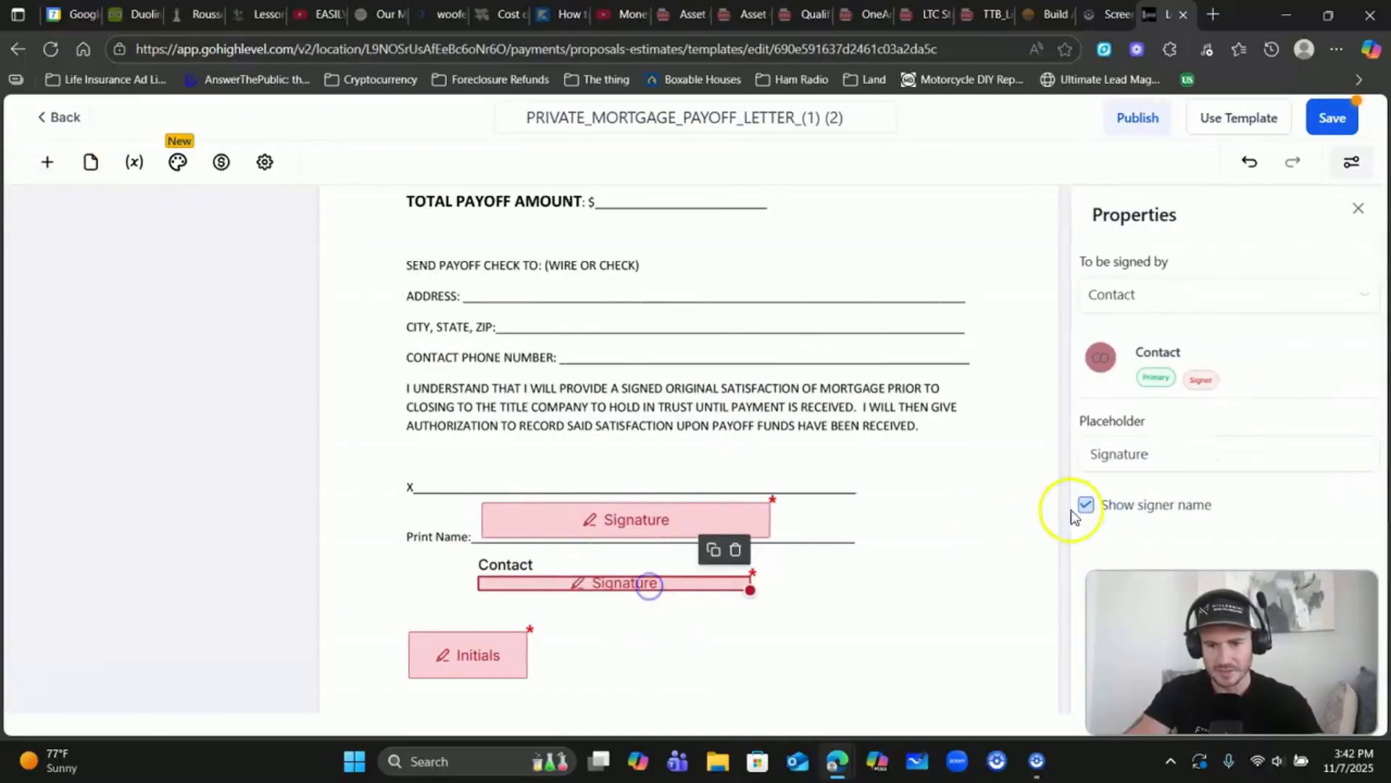
Assign the second signature field to be signed by Sender
left_click(1192, 295)
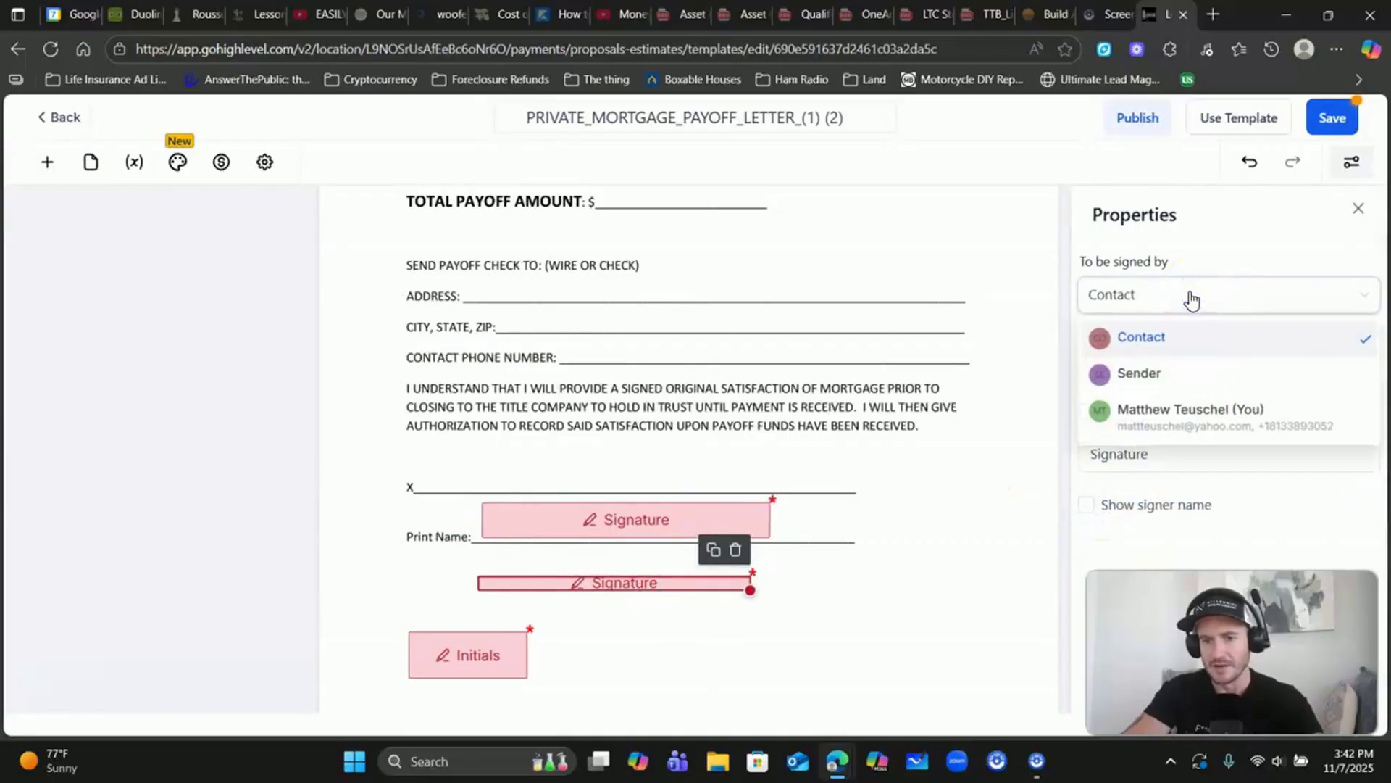
left_click(1146, 374)
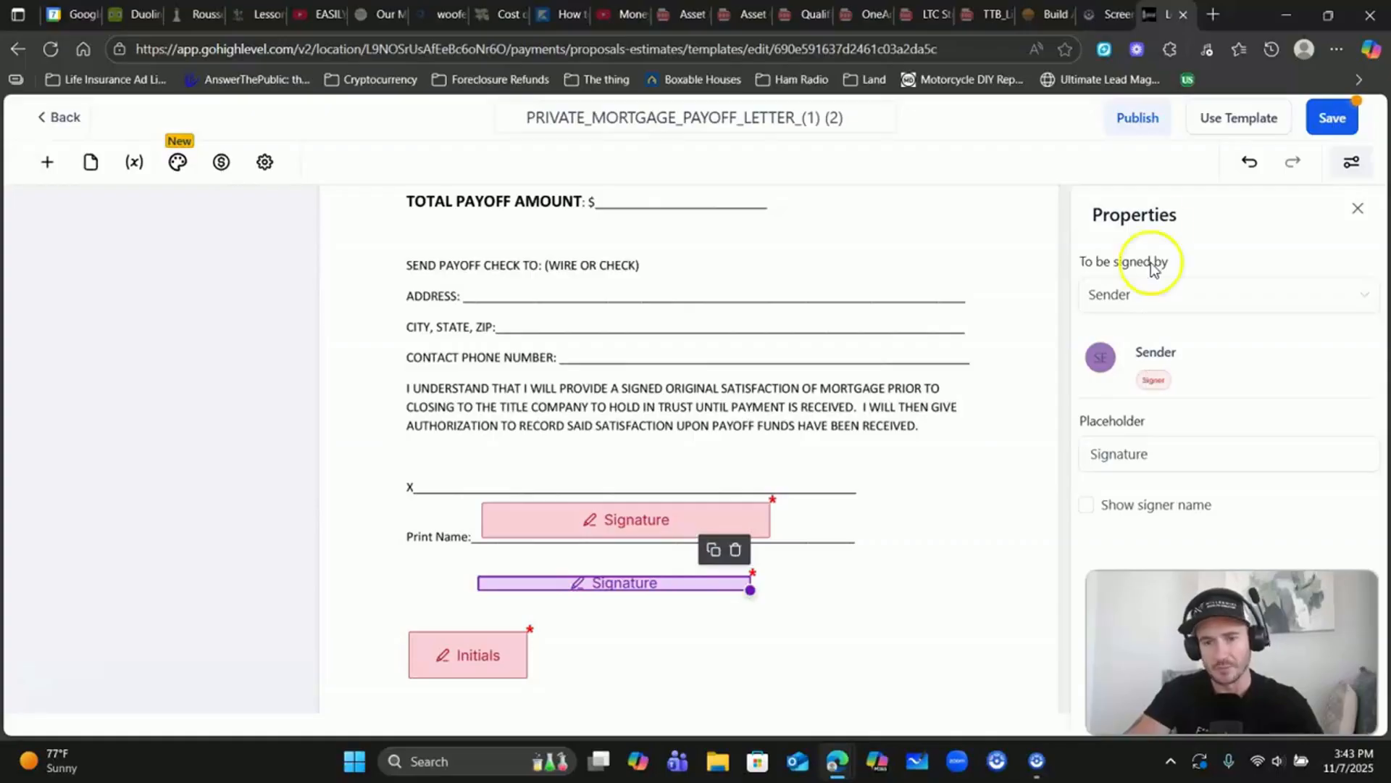
left_click(1171, 297)
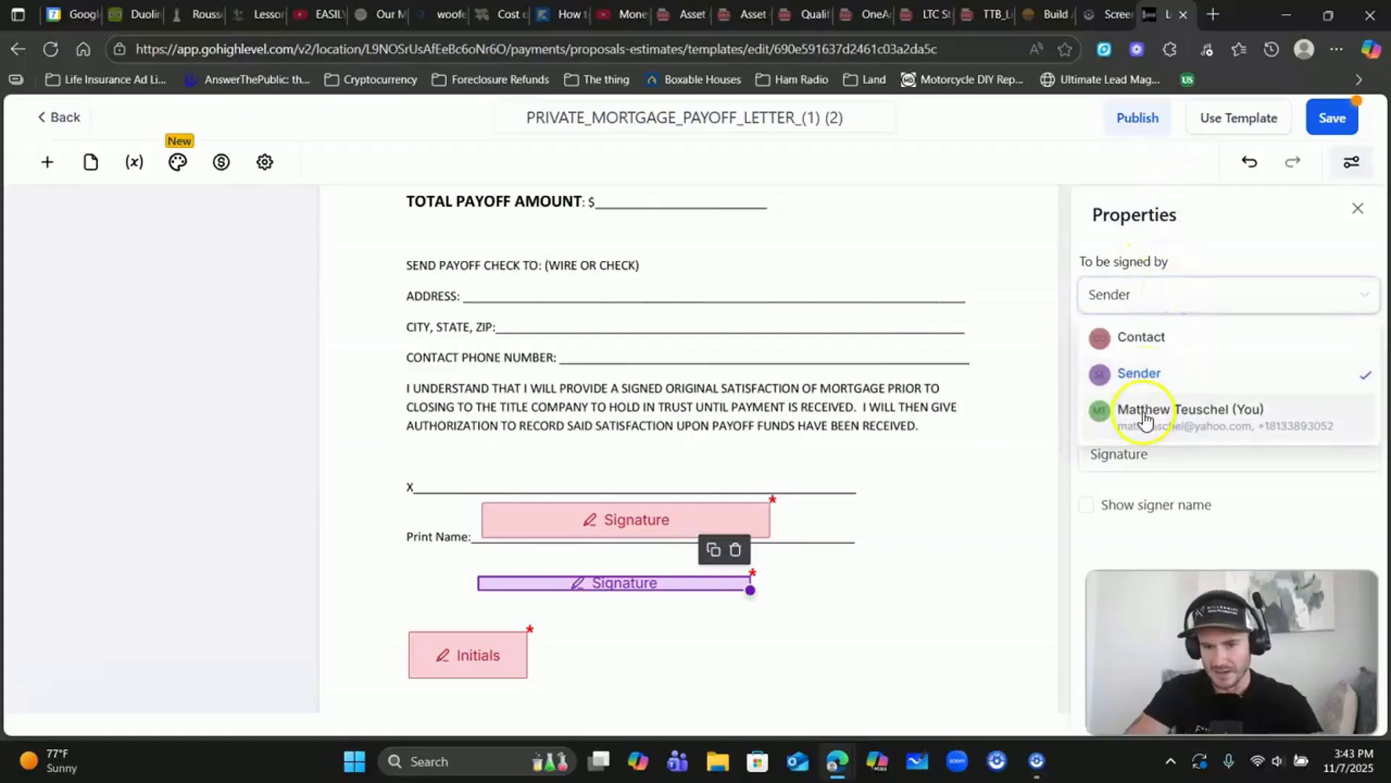
left_click(1067, 413)
Save the payoff letter template with its fillable fields
left_click(44, 170)
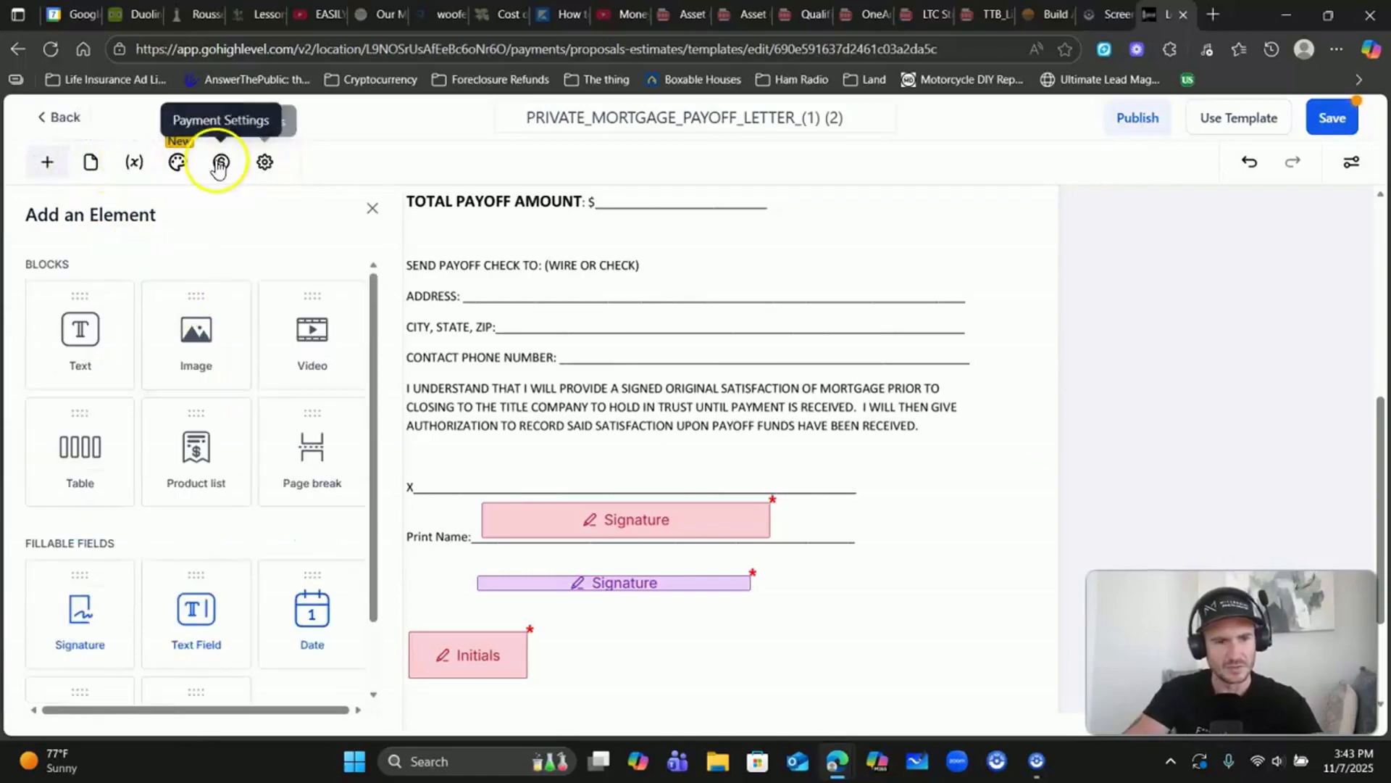
left_click(370, 205)
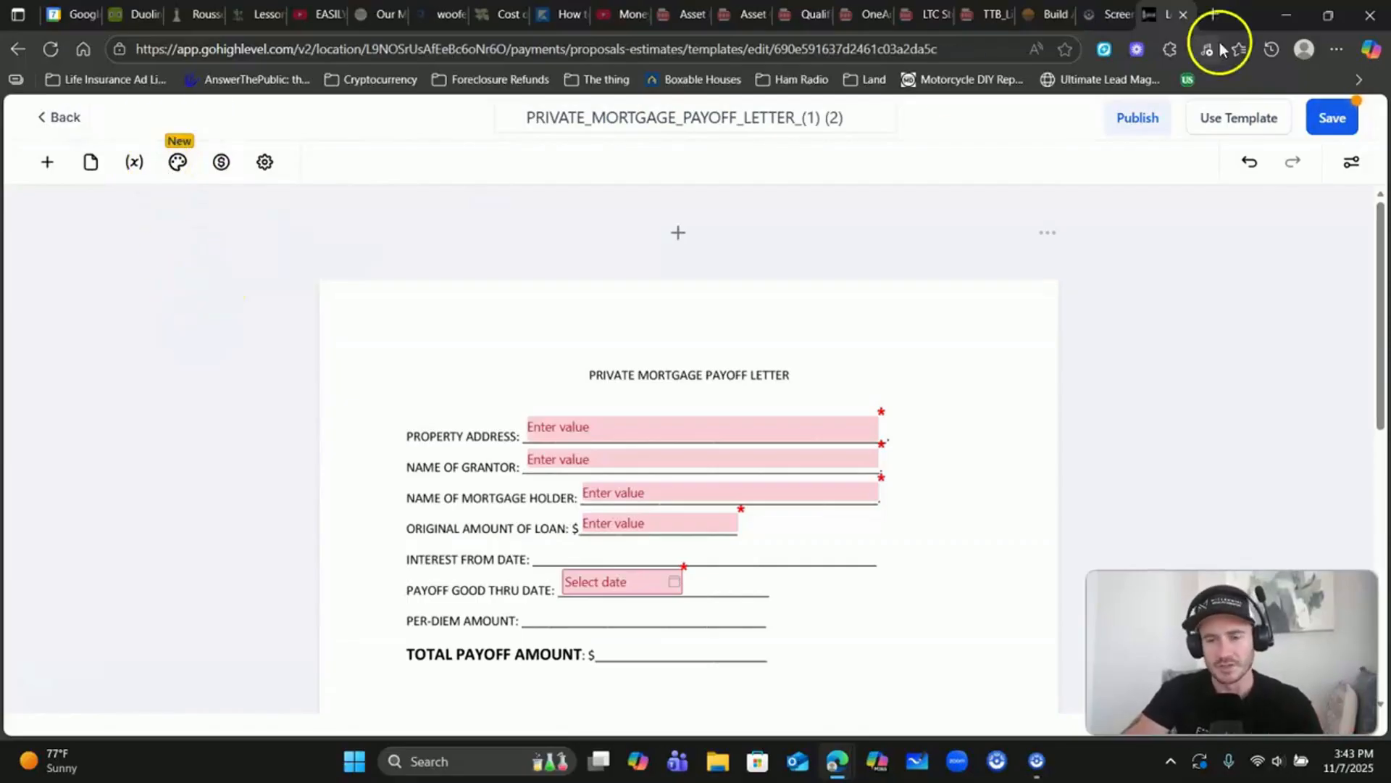
left_click(1331, 117)
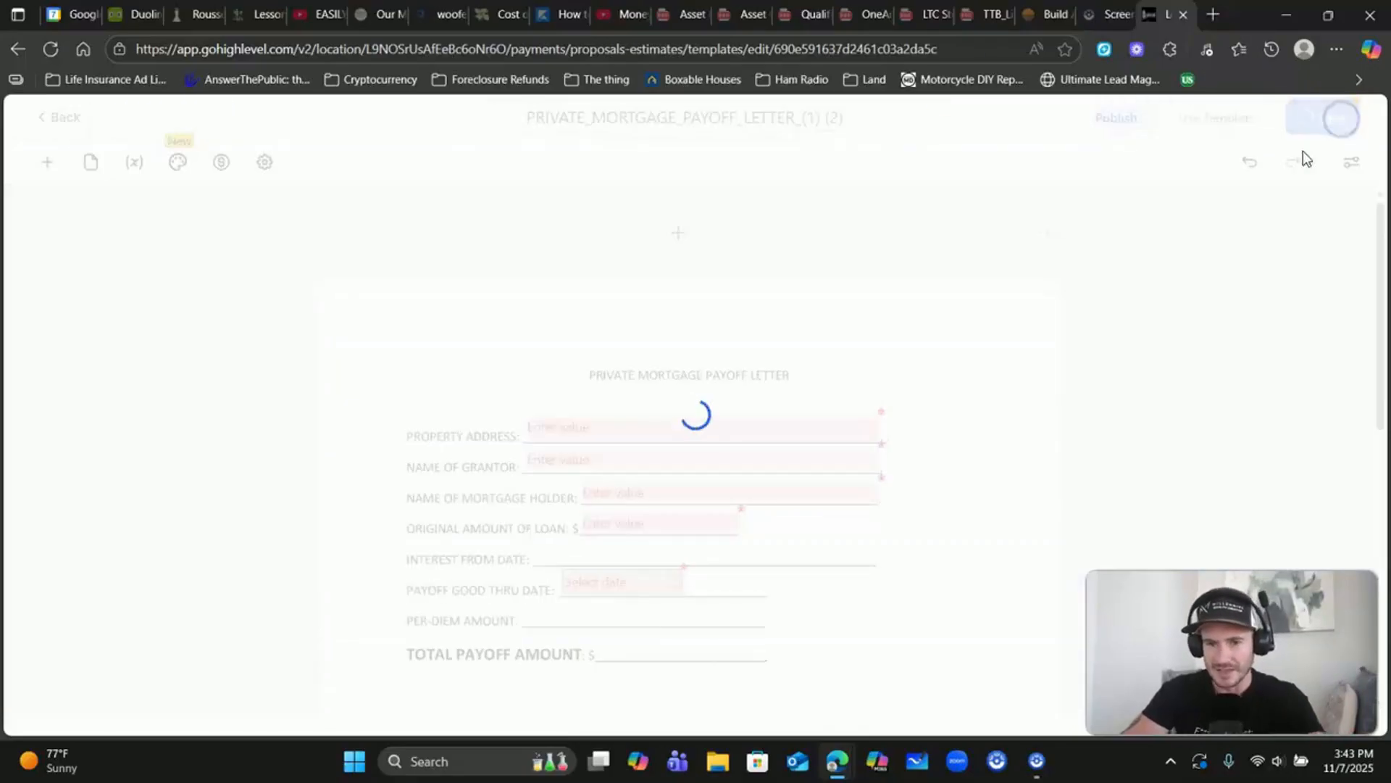
scroll(1032, 335, "down", 9)
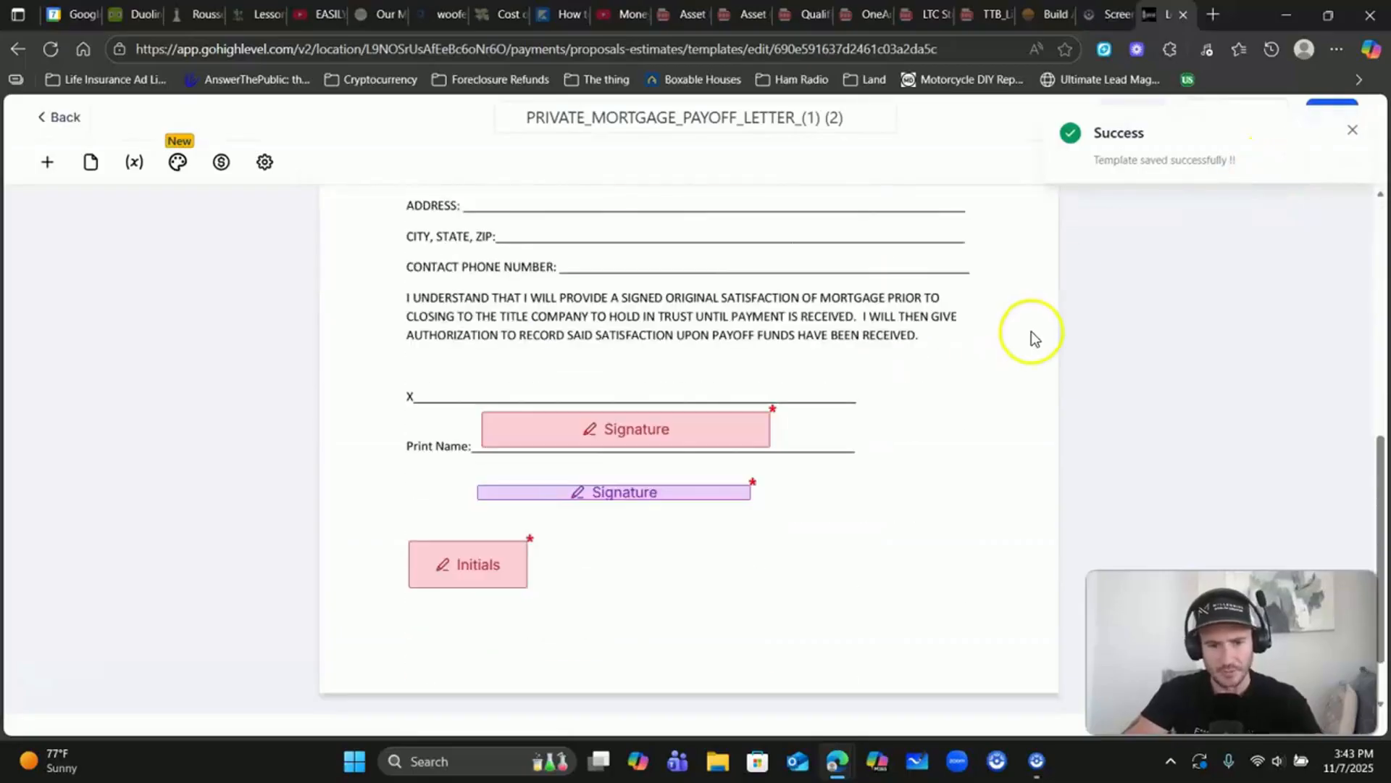
Close the saved payoff letter template and return to the document templates list
scroll(1094, 332, "up", 4)
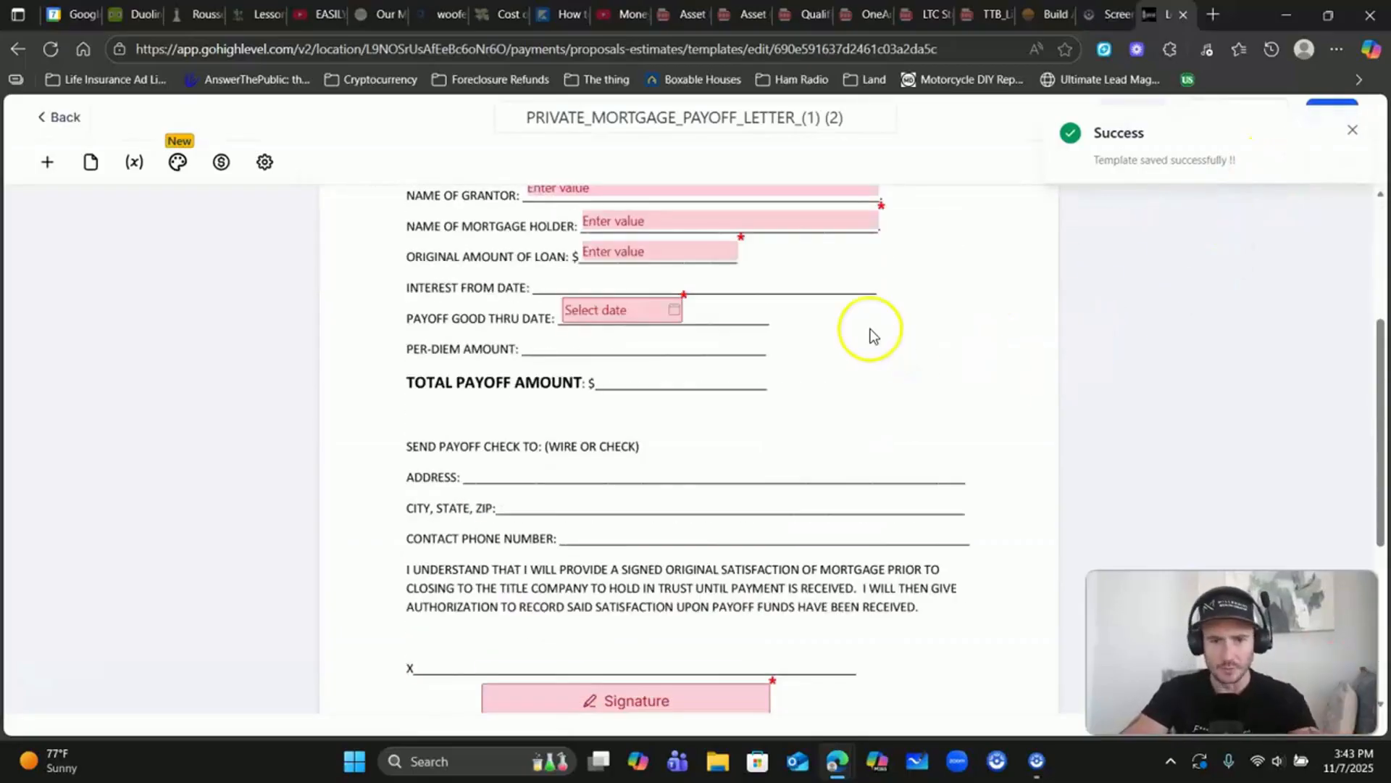
left_click(1353, 130)
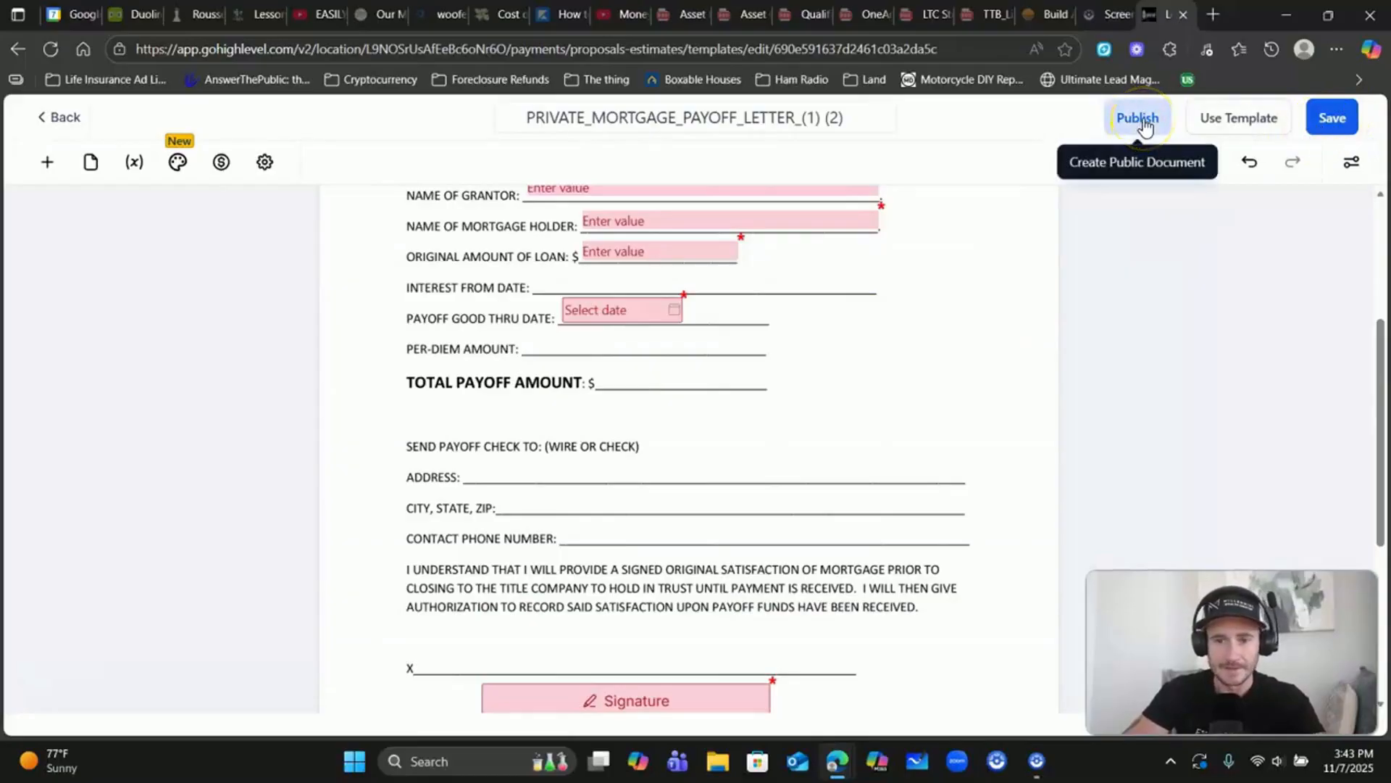
left_click(67, 119)
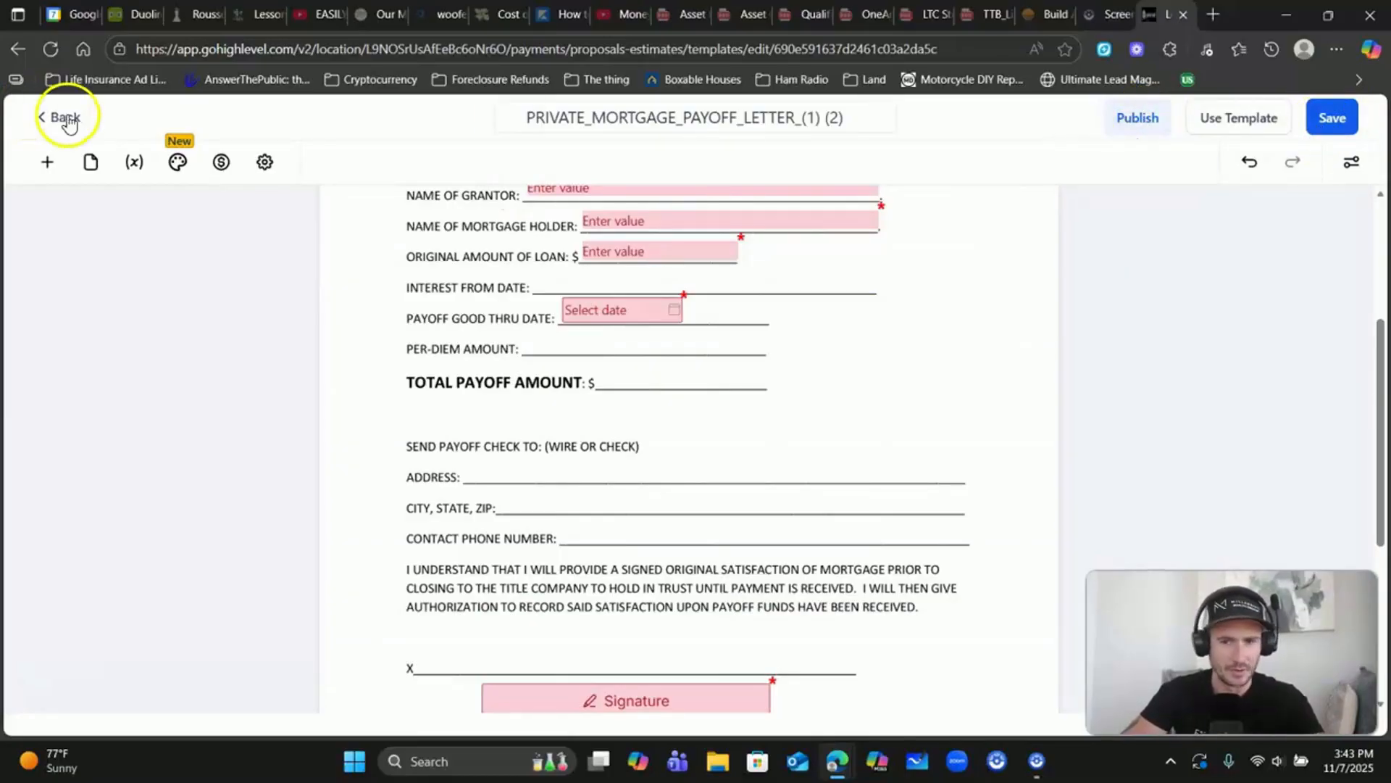
left_click(64, 117)
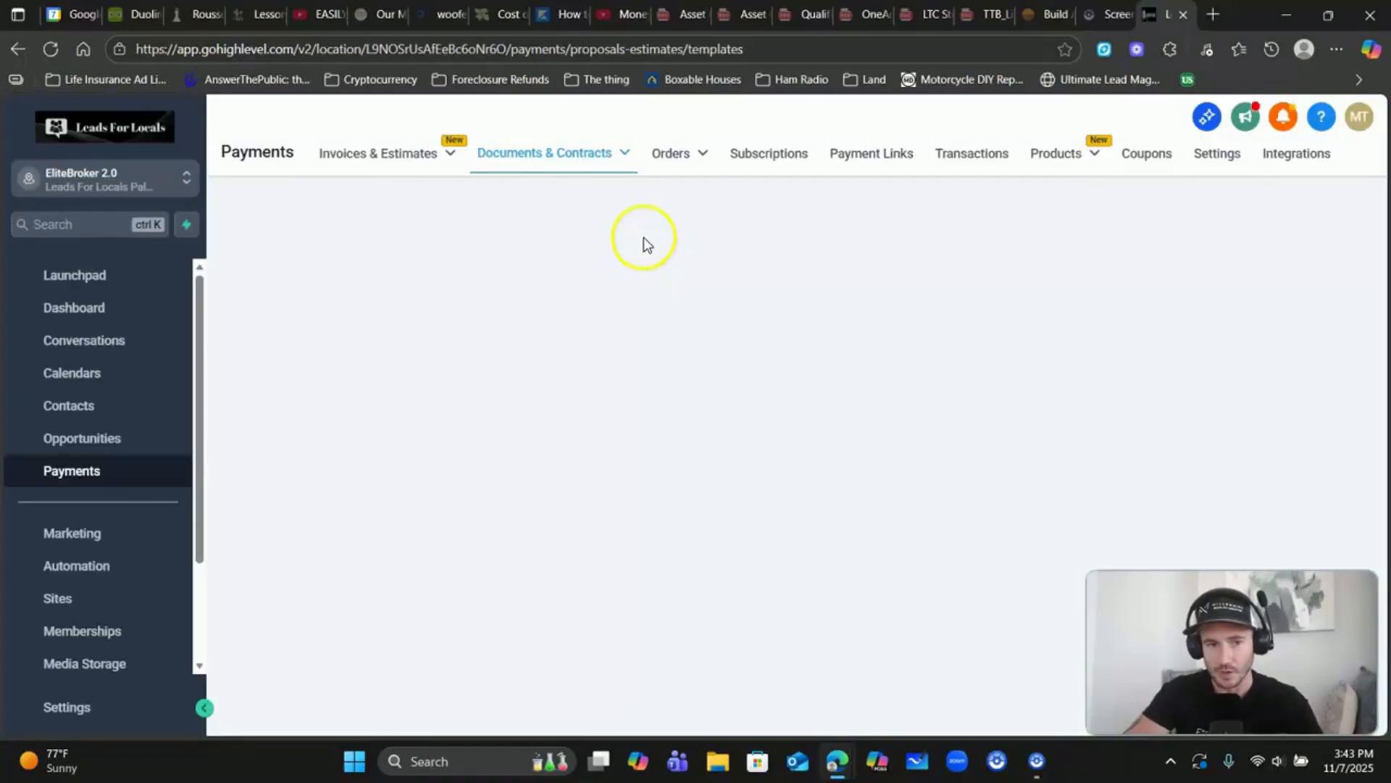
Open the document settings from the full list of documents and contracts
mouse_move(602, 161)
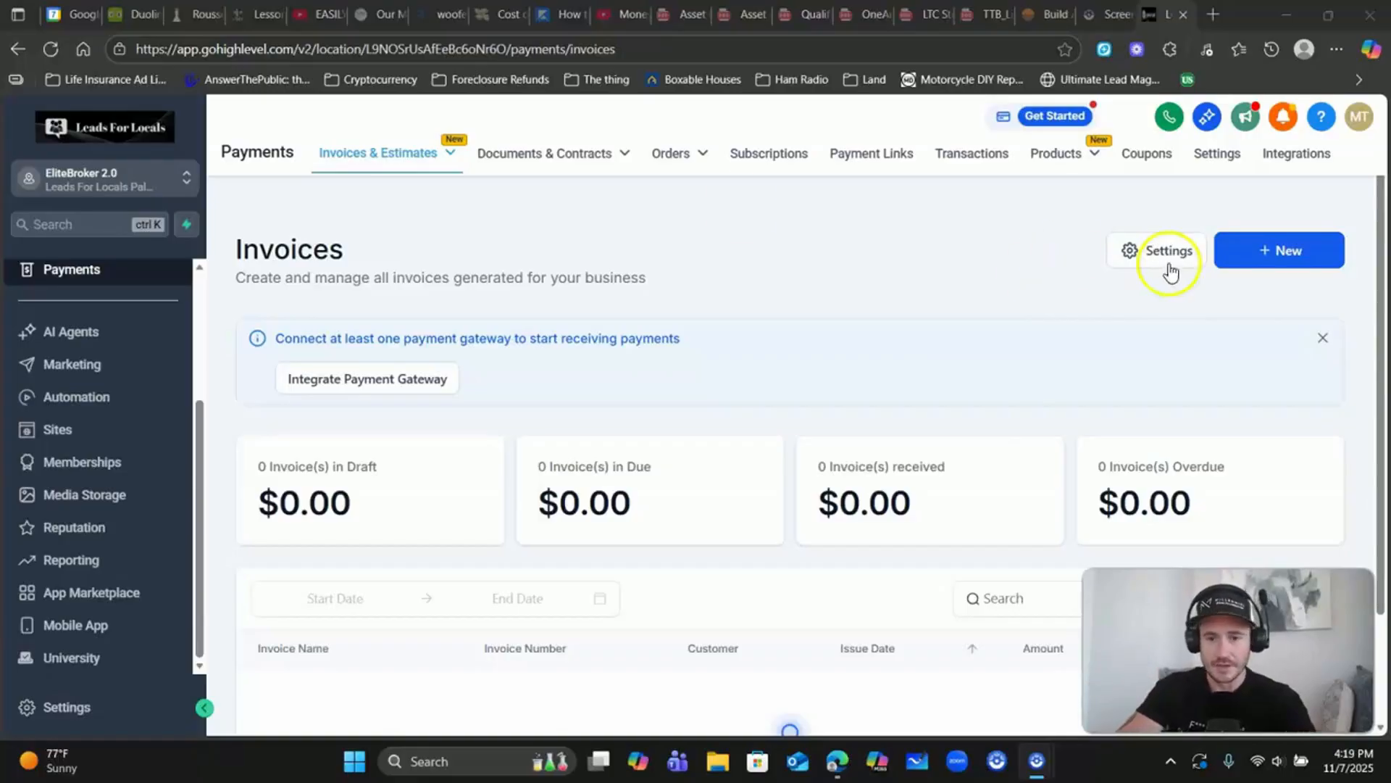
left_click(410, 154)
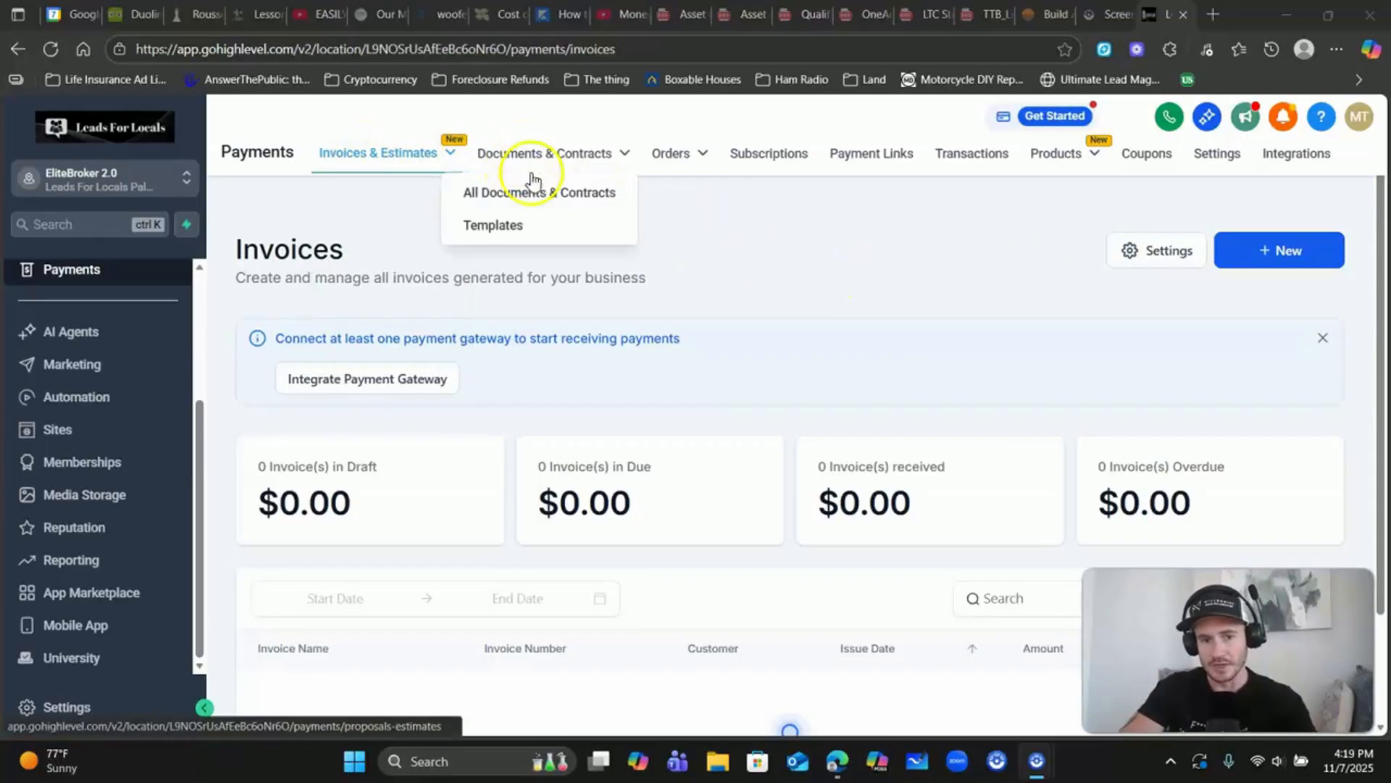
left_click(507, 191)
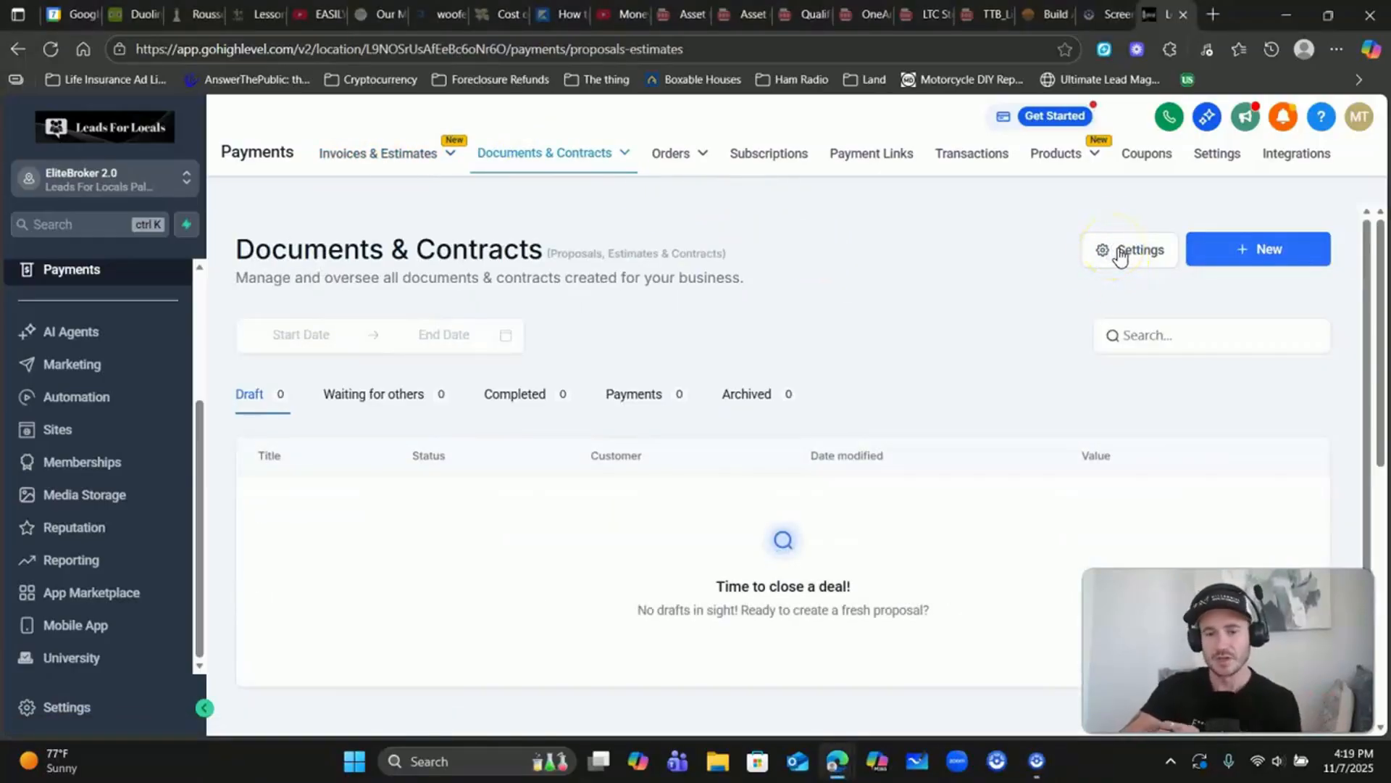
left_click(1116, 251)
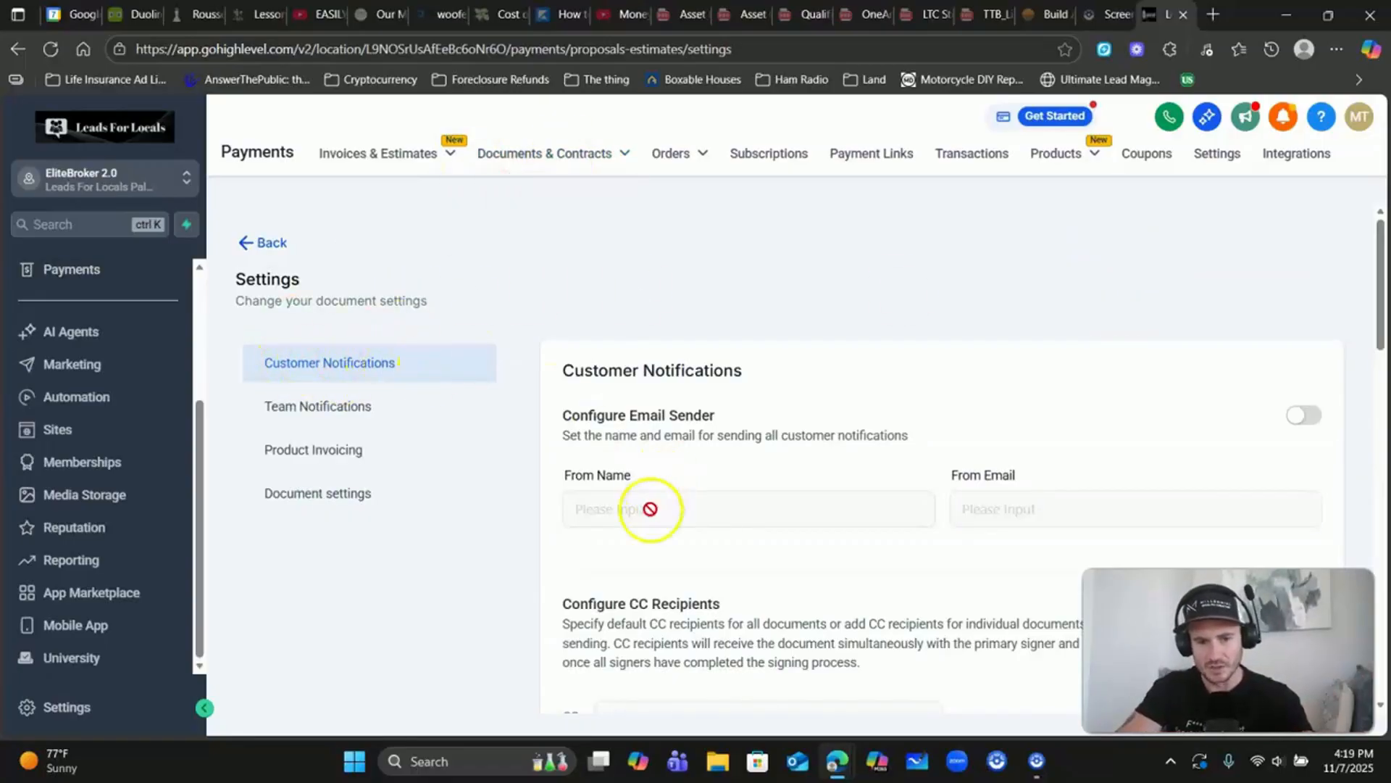
Enable Configure Email Sender for customer notifications and activate its From Name field
left_click(1302, 415)
scroll(985, 341, "down", 1)
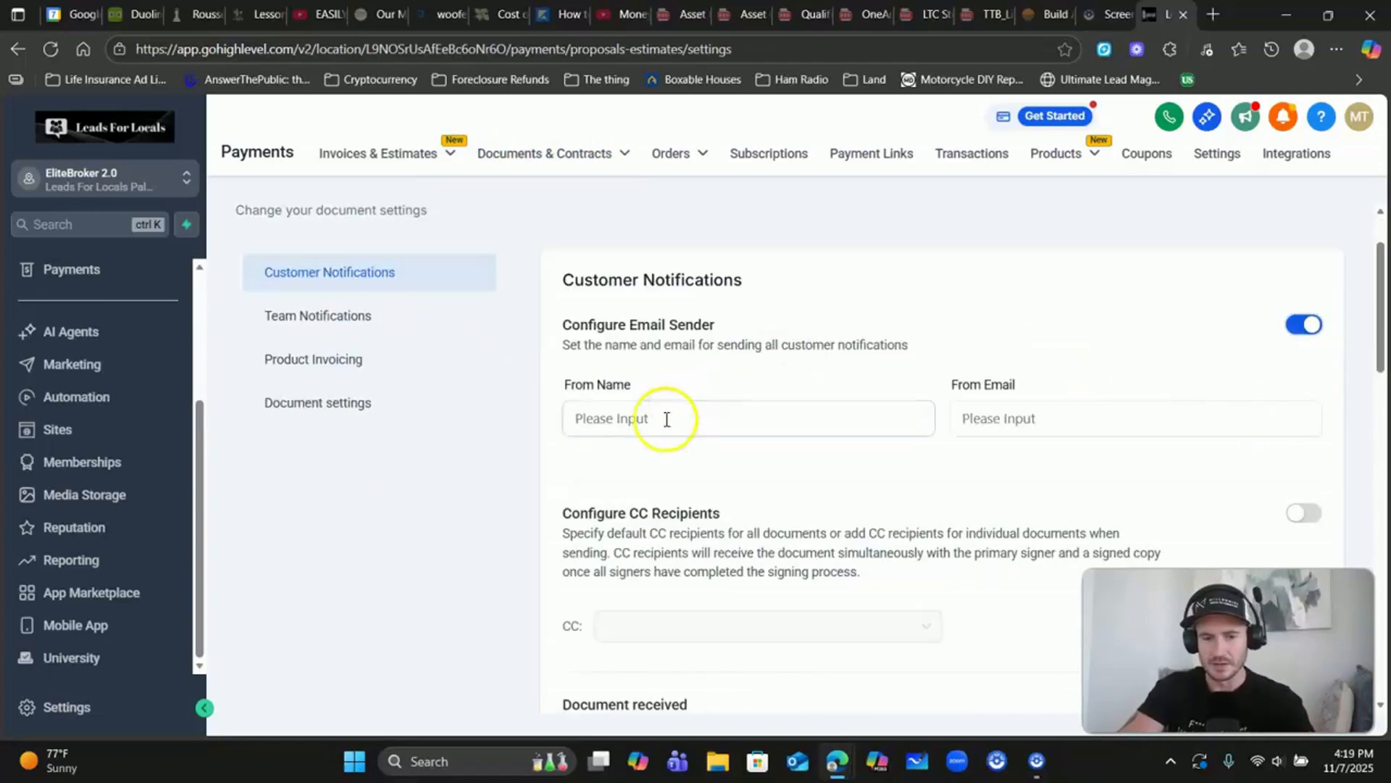
left_click(667, 418)
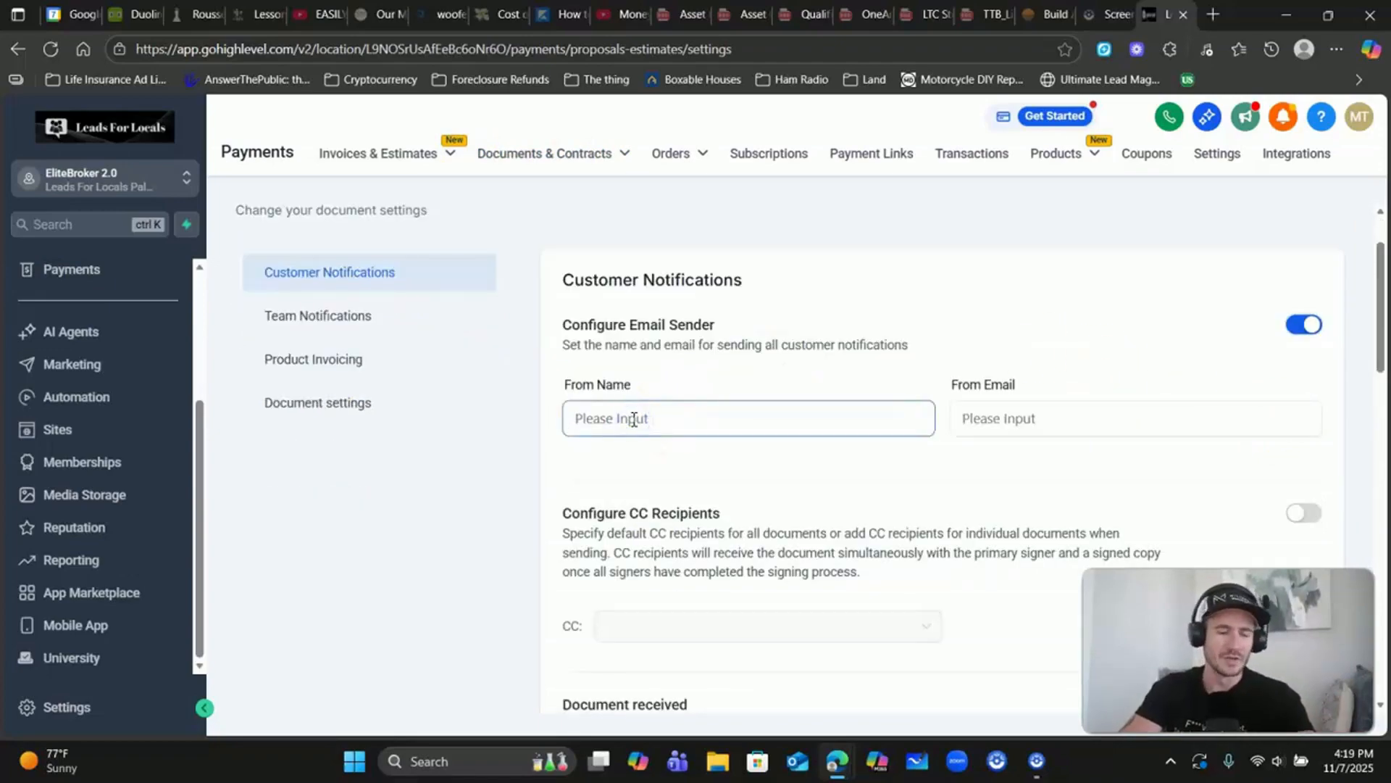
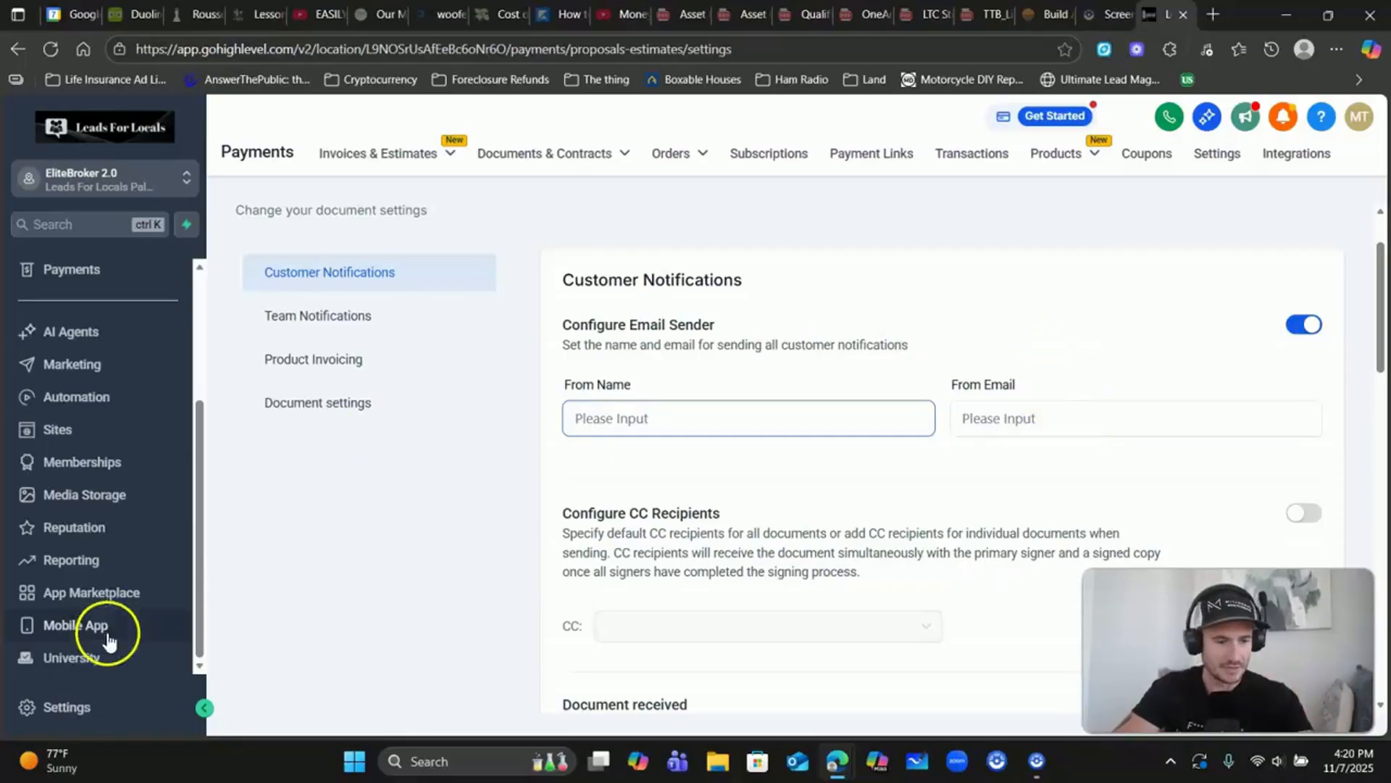
Open the dedicated domain setup in the account's Email Services settings and review the existing sending domain
left_click(83, 708)
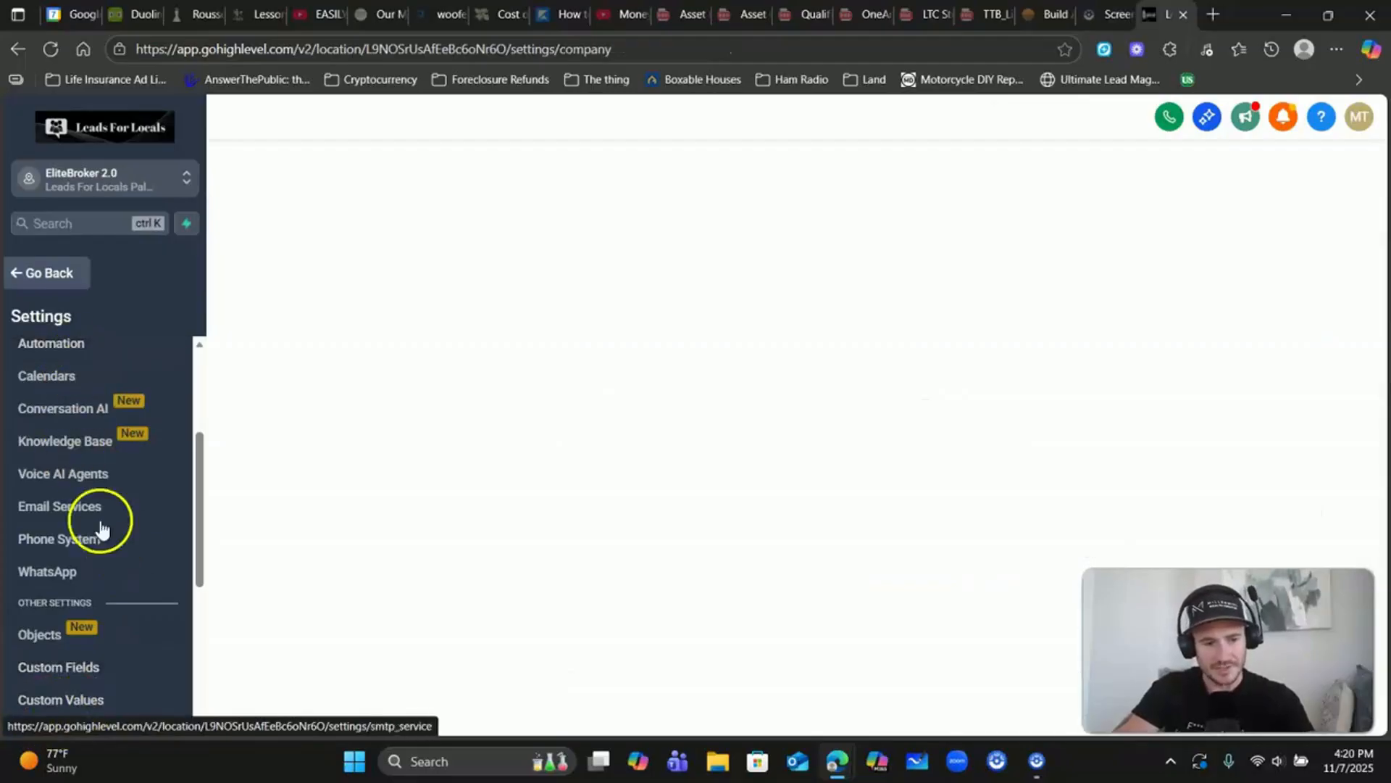
left_click(68, 510)
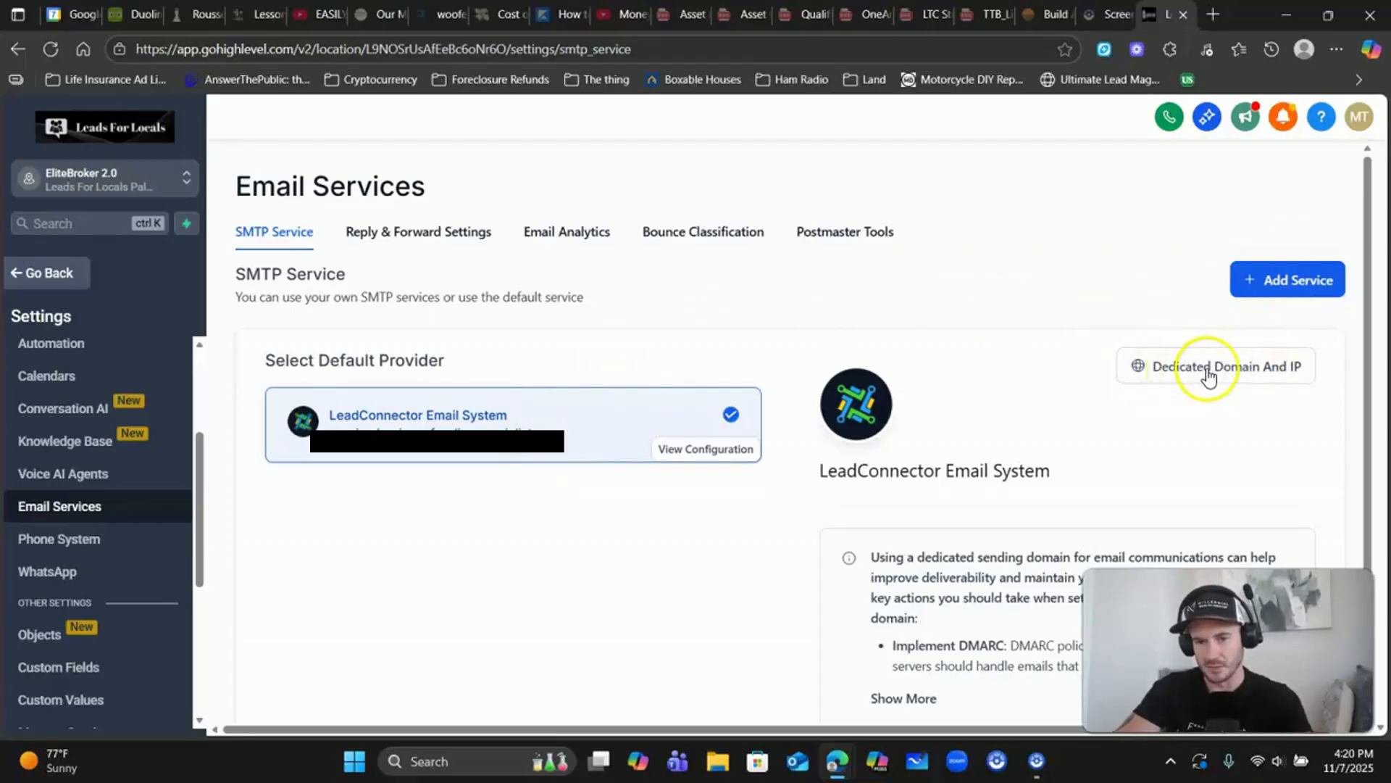
left_click(1253, 376)
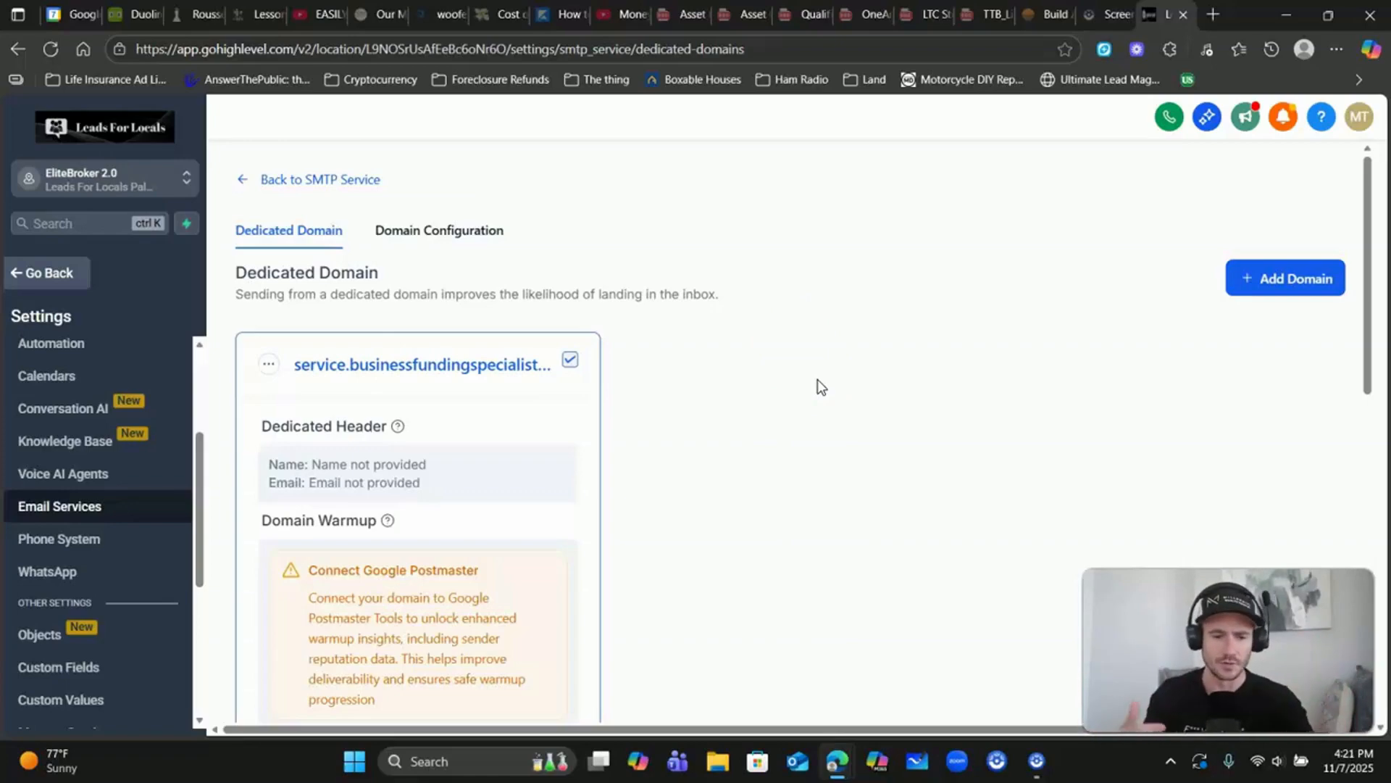
left_click(852, 414)
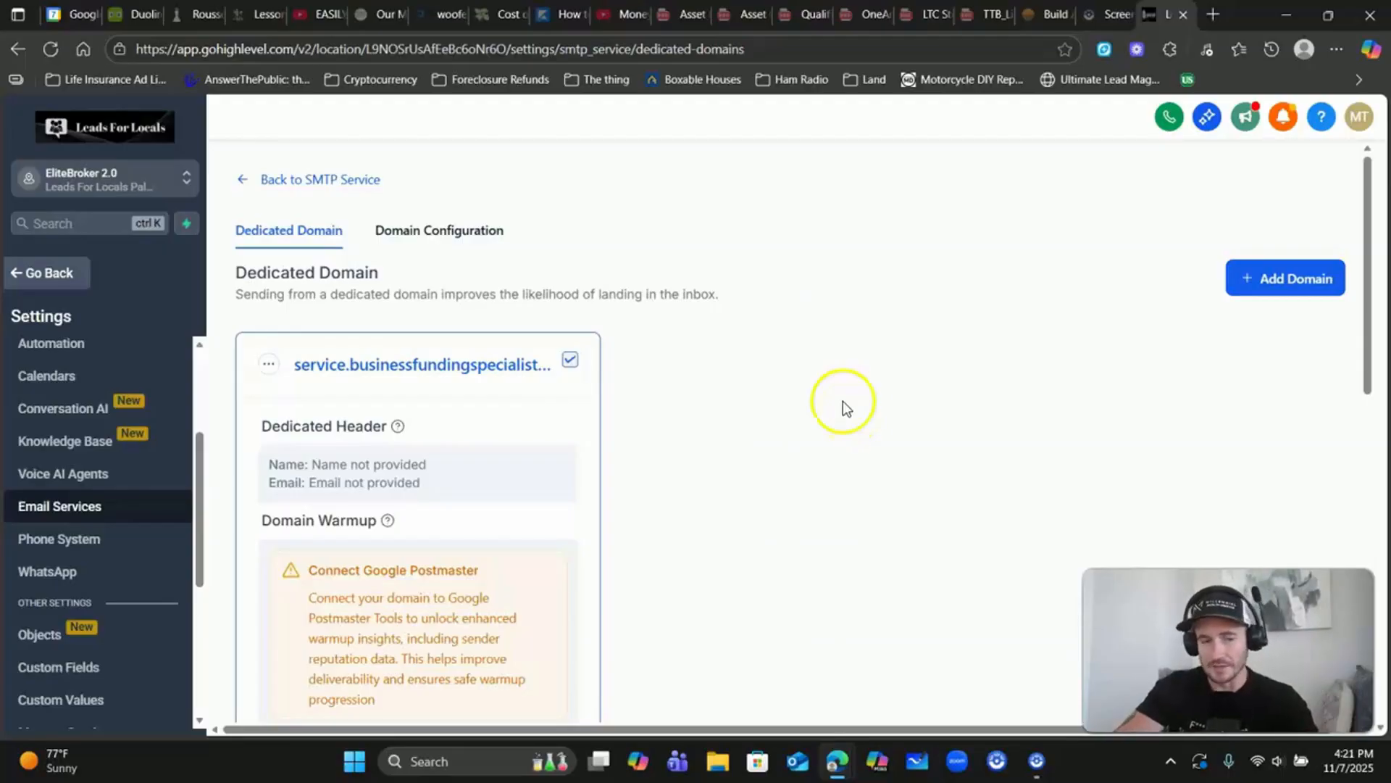
scroll(901, 406, "down", 1)
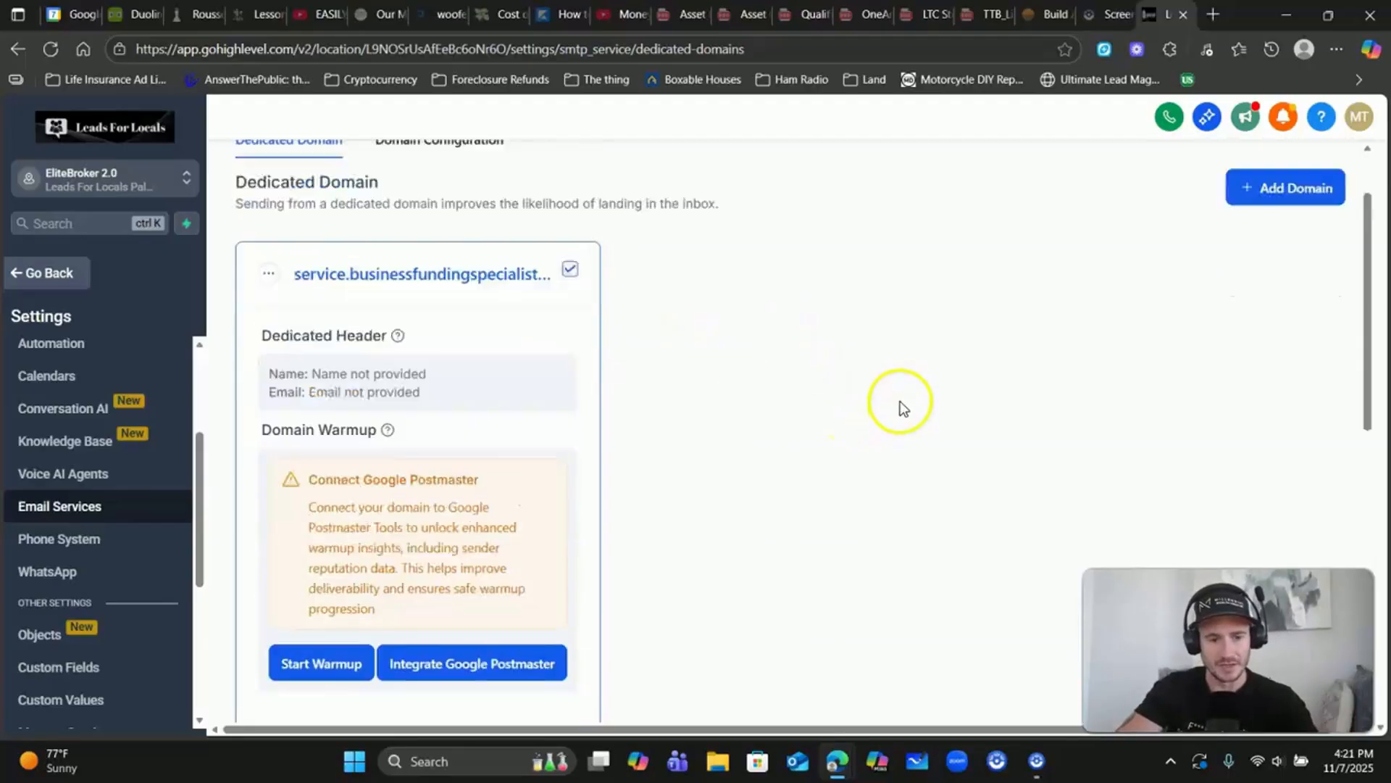
scroll(901, 406, "up", 1)
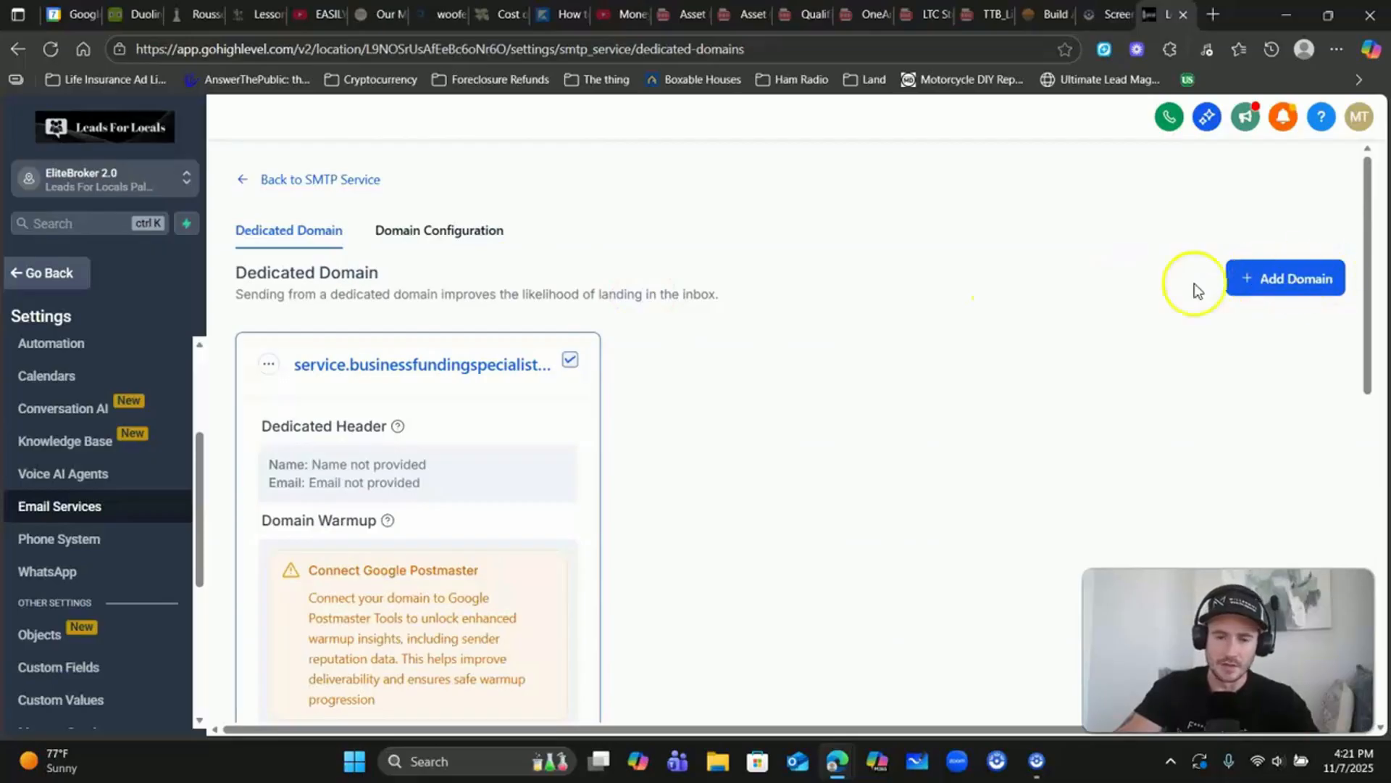
Add contact.yourdomain.com as a new dedicated sending domain and submit it for verification
left_click(1271, 280)
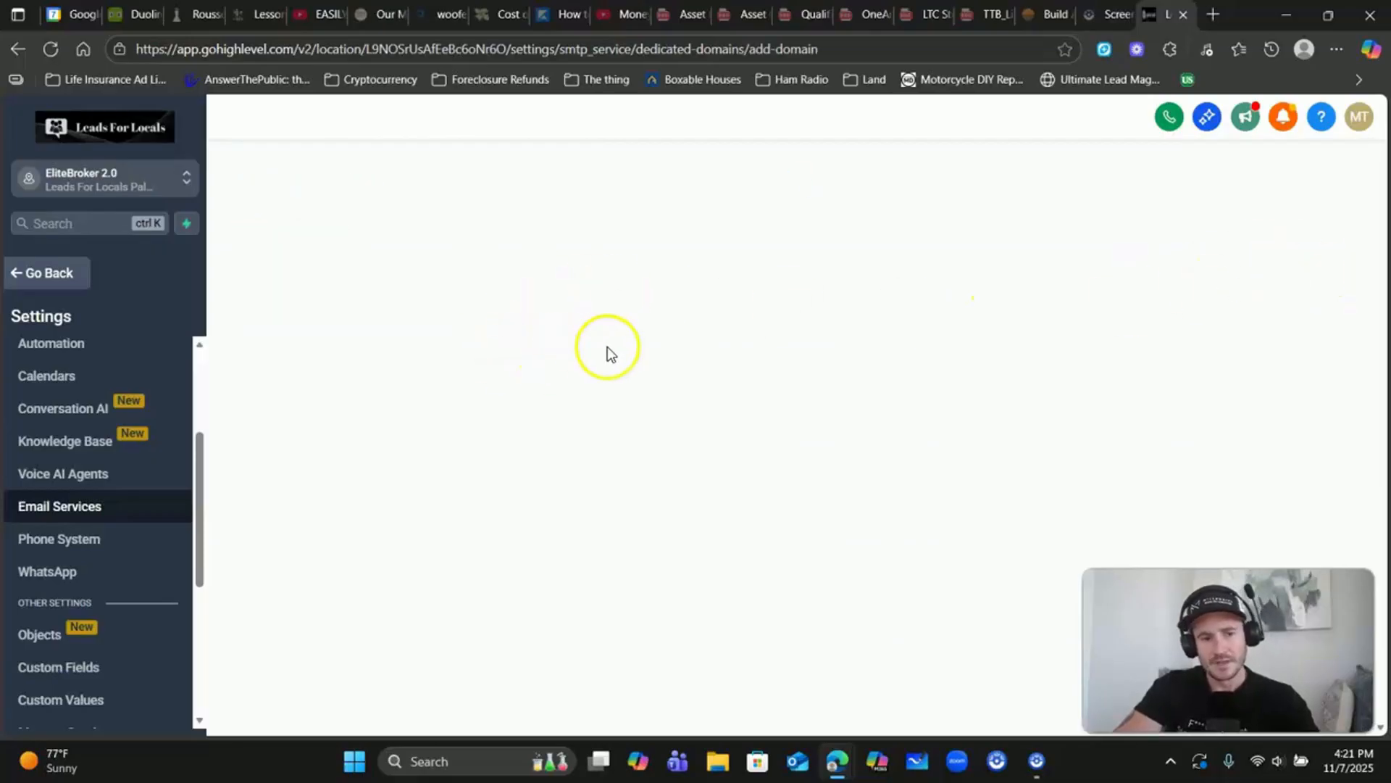
left_click(441, 355)
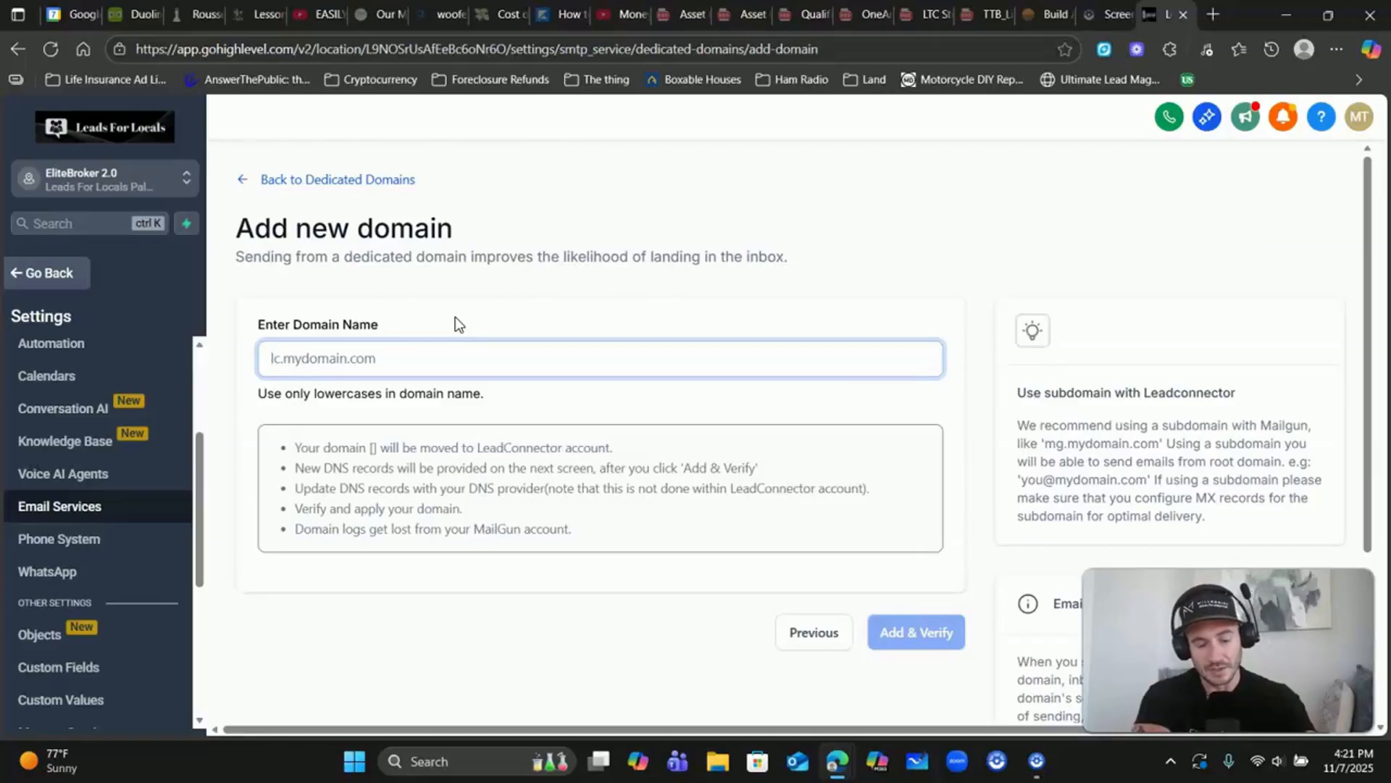
type("contact.your")
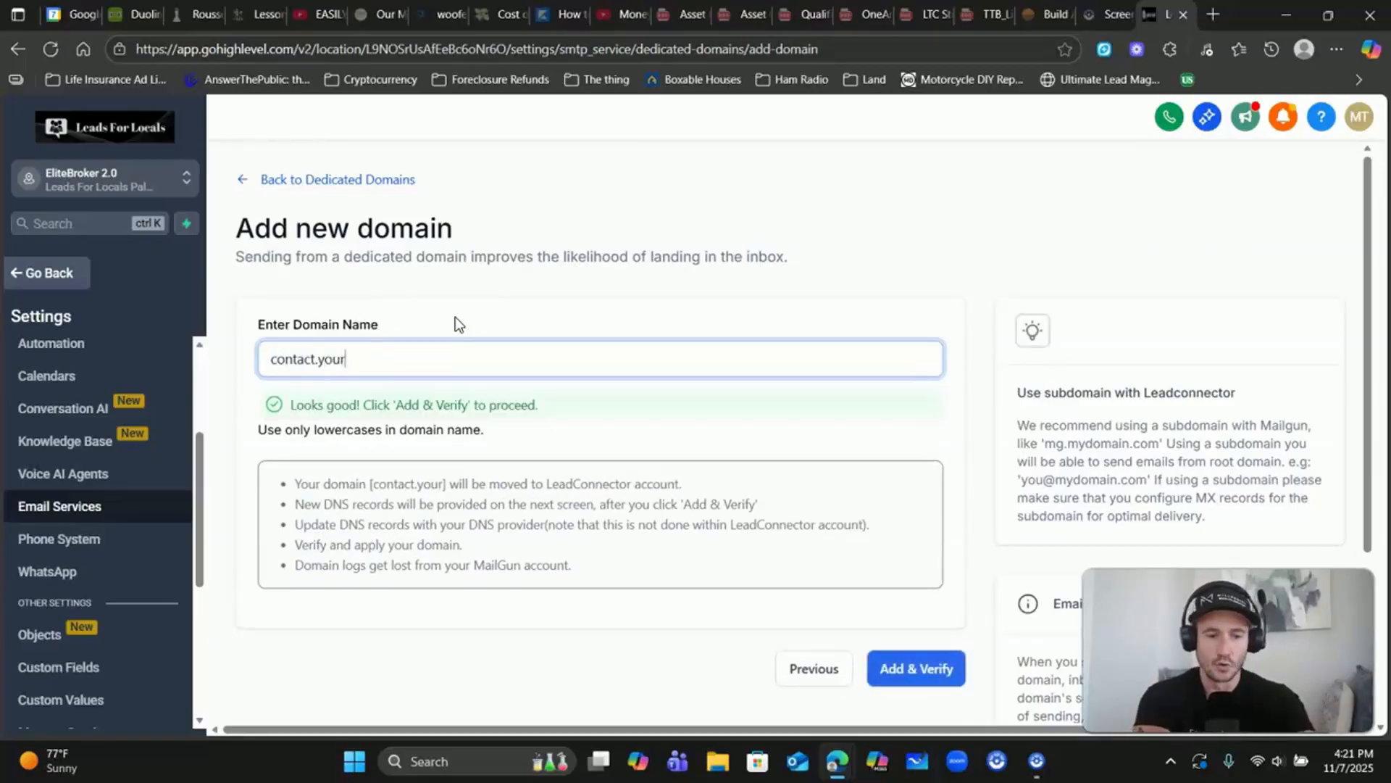
type("domain.com")
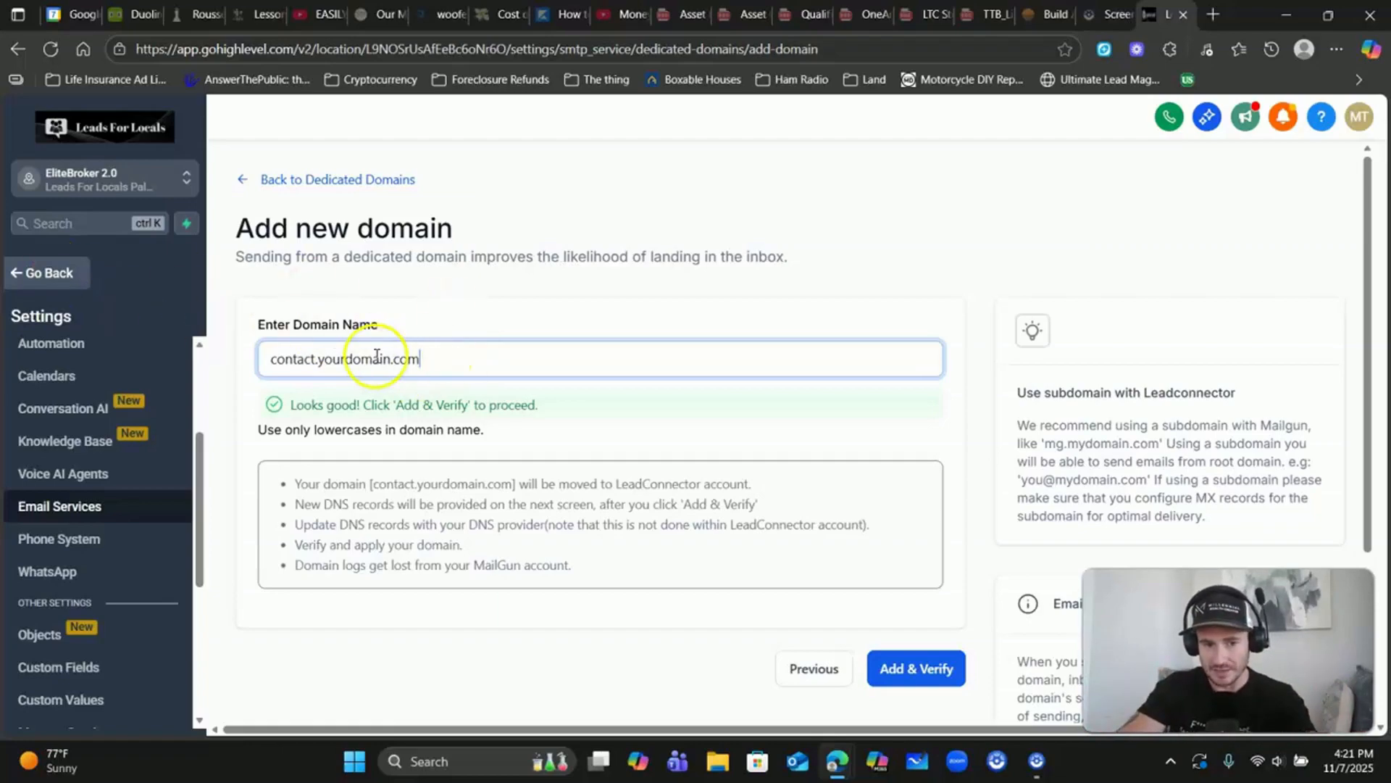
left_click(926, 668)
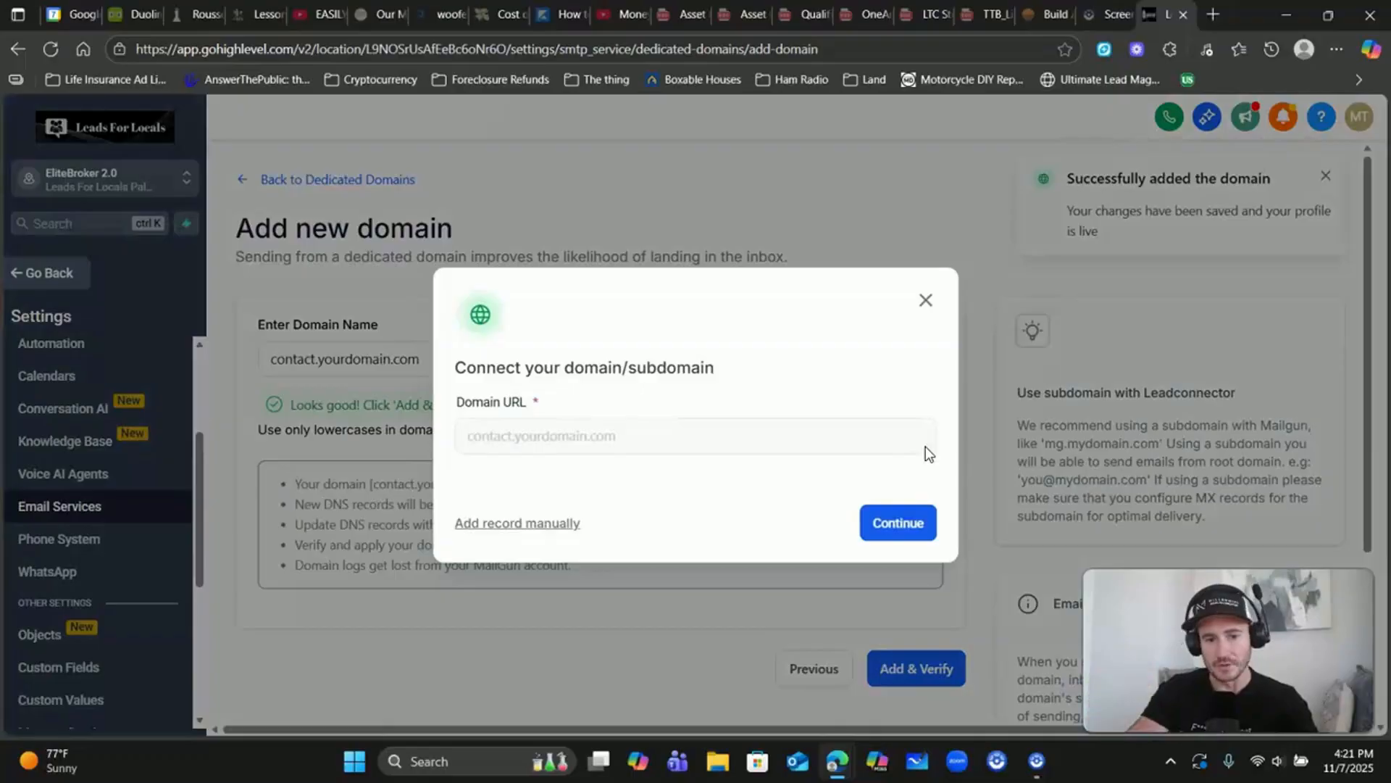
Dismiss the domain connection dialog without connecting and return to the dedicated domains list
left_click(893, 497)
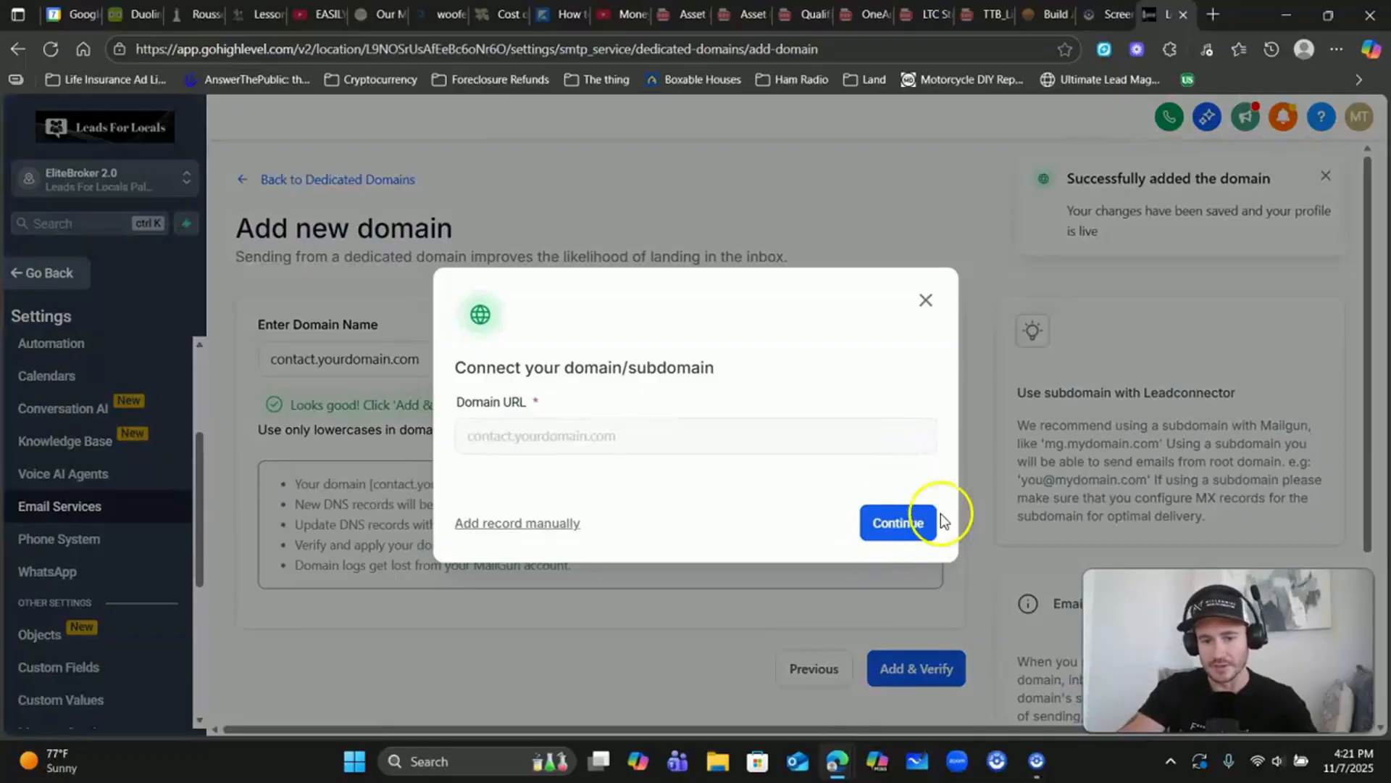
left_click(902, 525)
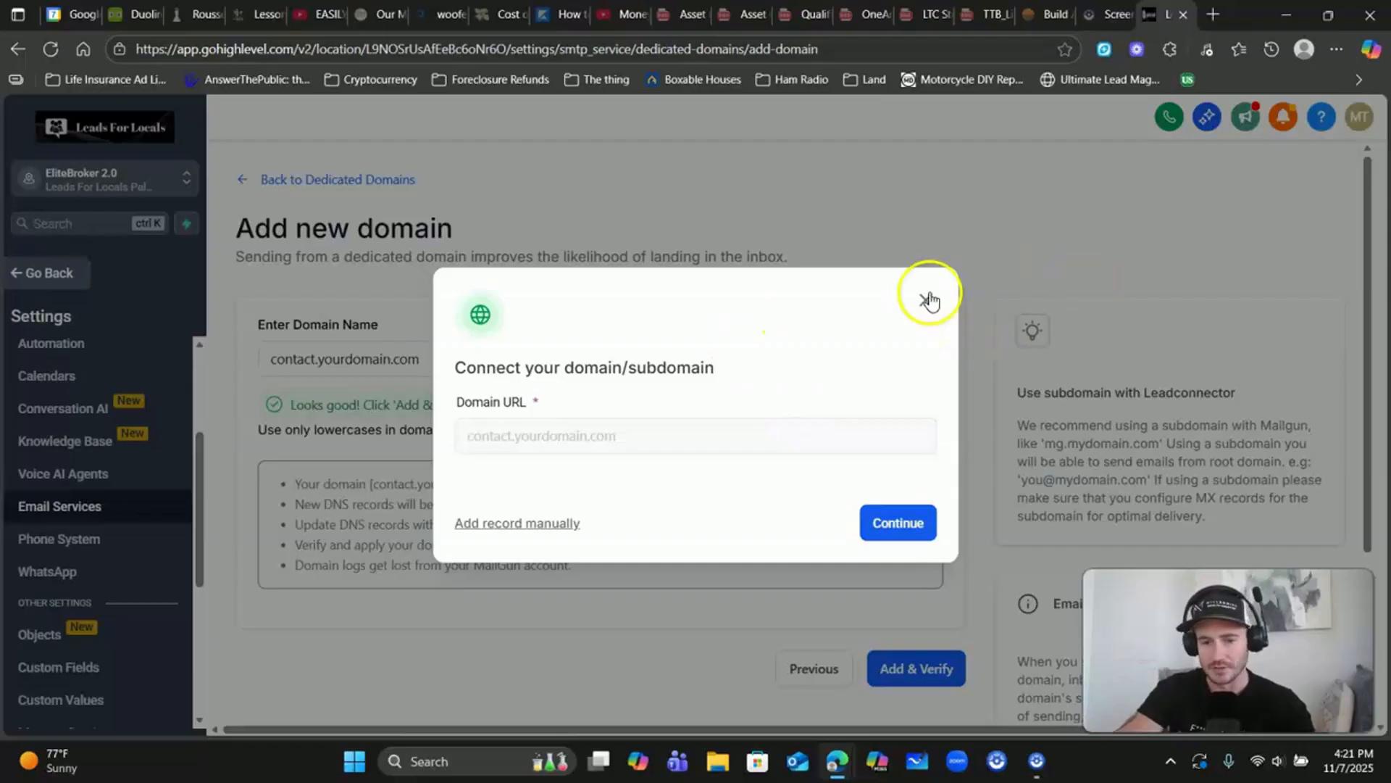
left_click(926, 300)
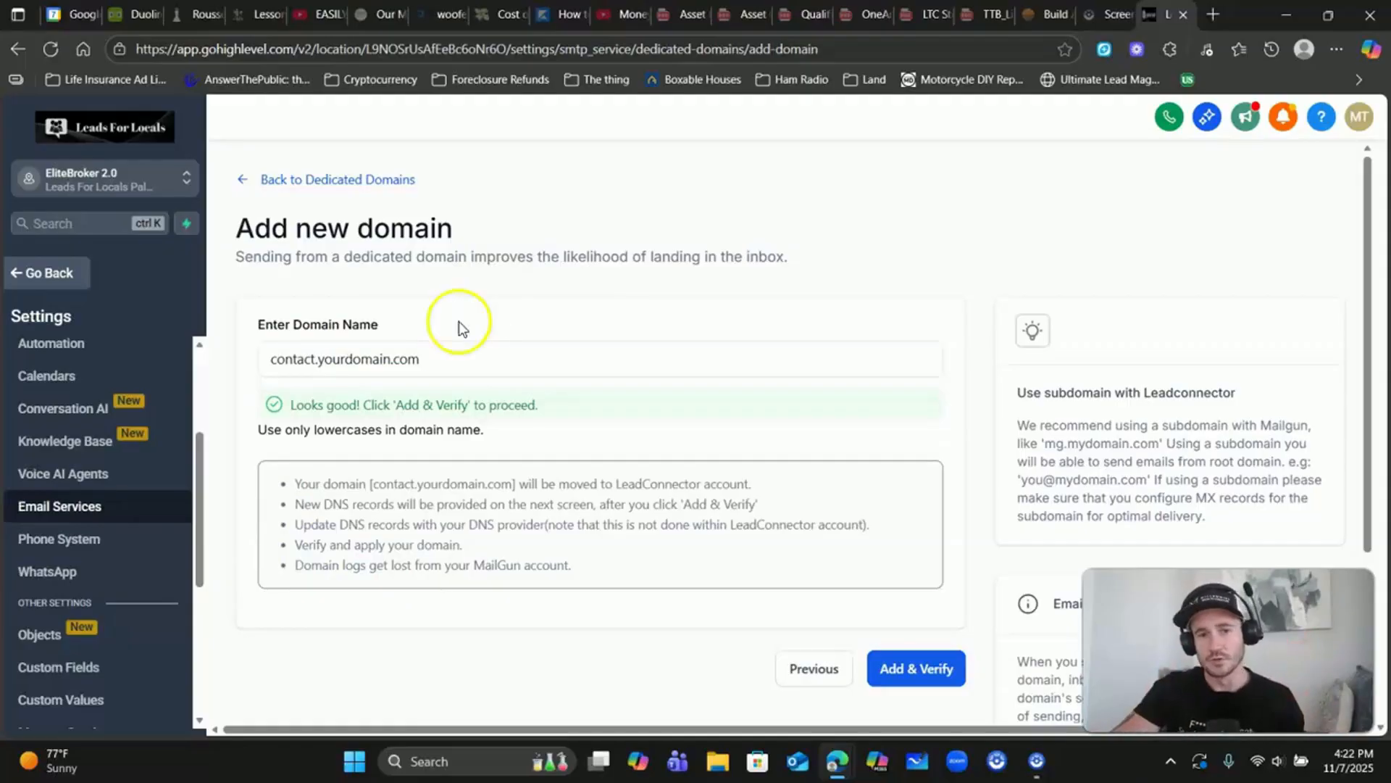
left_click(341, 180)
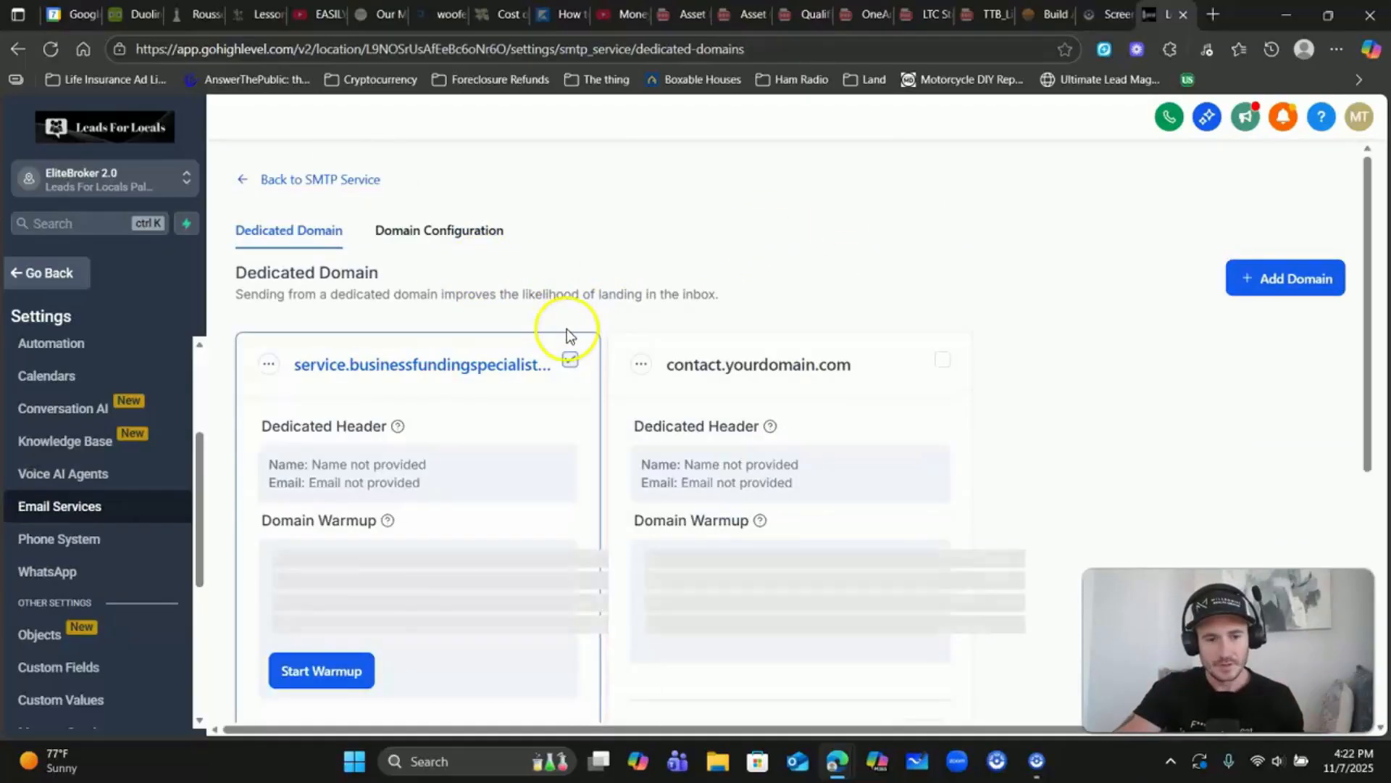
Delete the contact.yourdomain.com dedicated domain, confirming with the word Delete
left_click(641, 369)
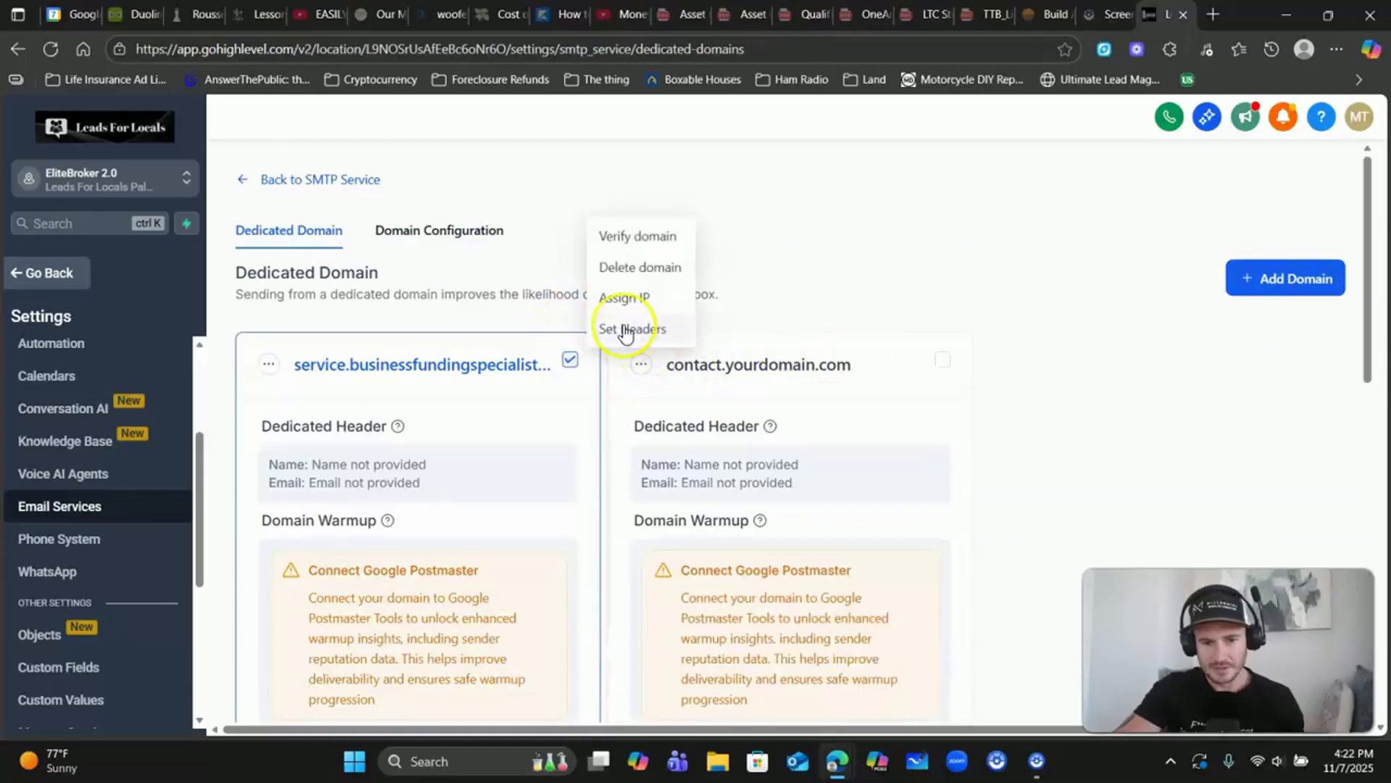
left_click(658, 267)
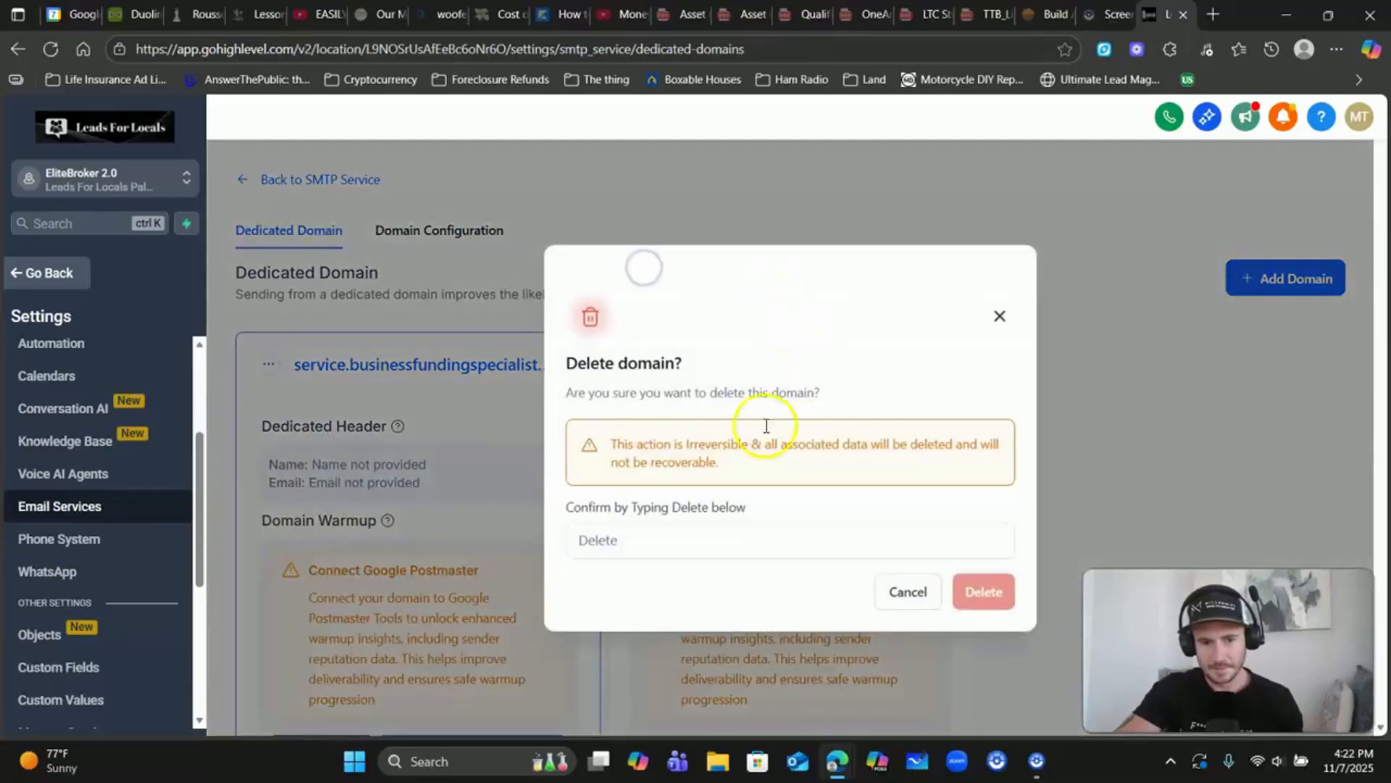
left_click(712, 547)
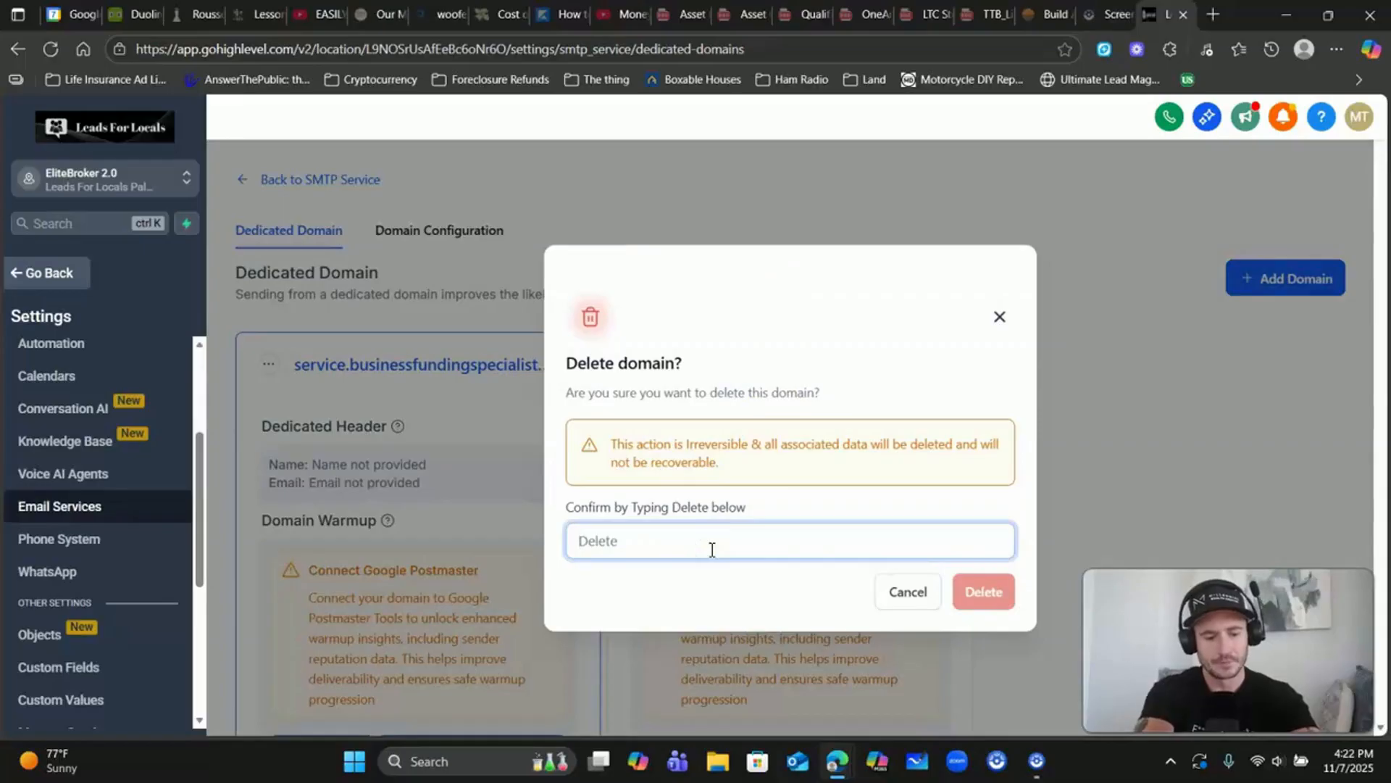
type("Delete")
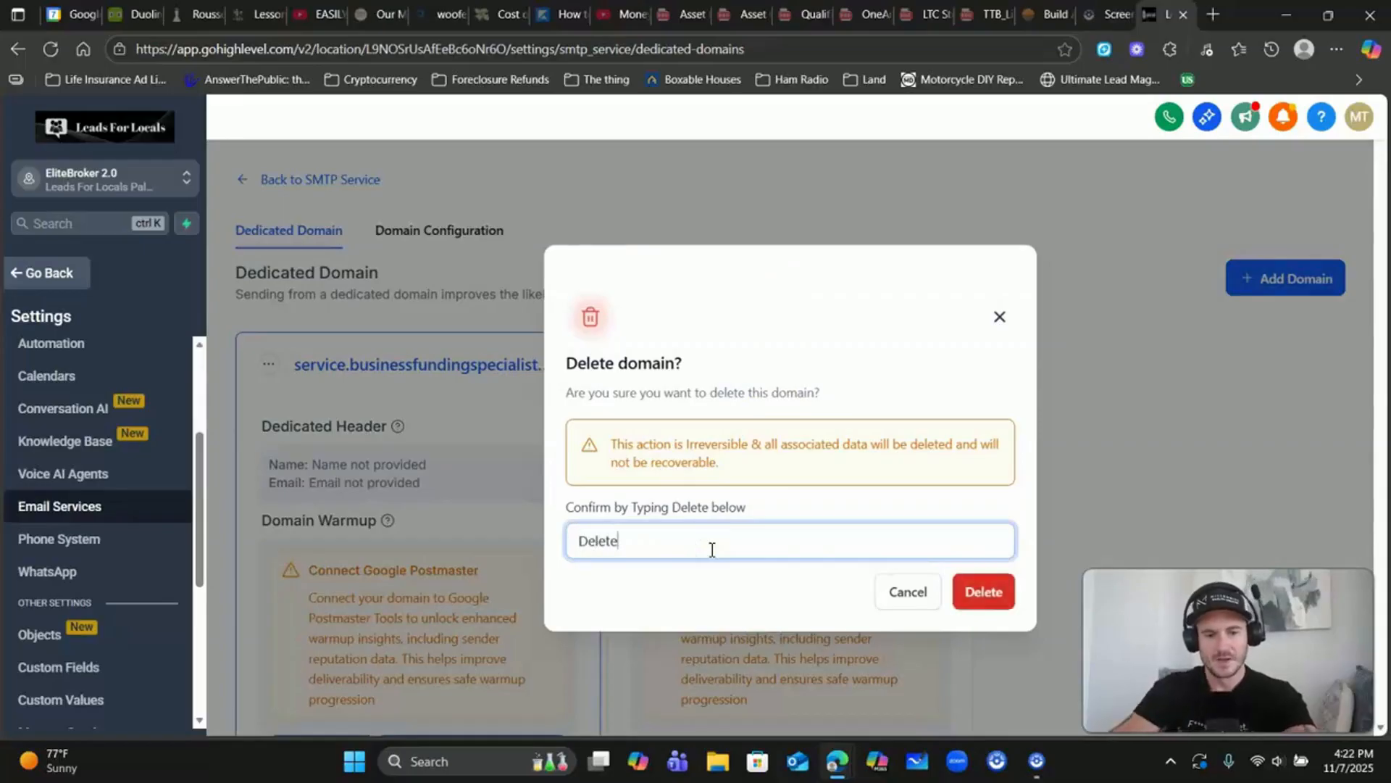
left_click(988, 596)
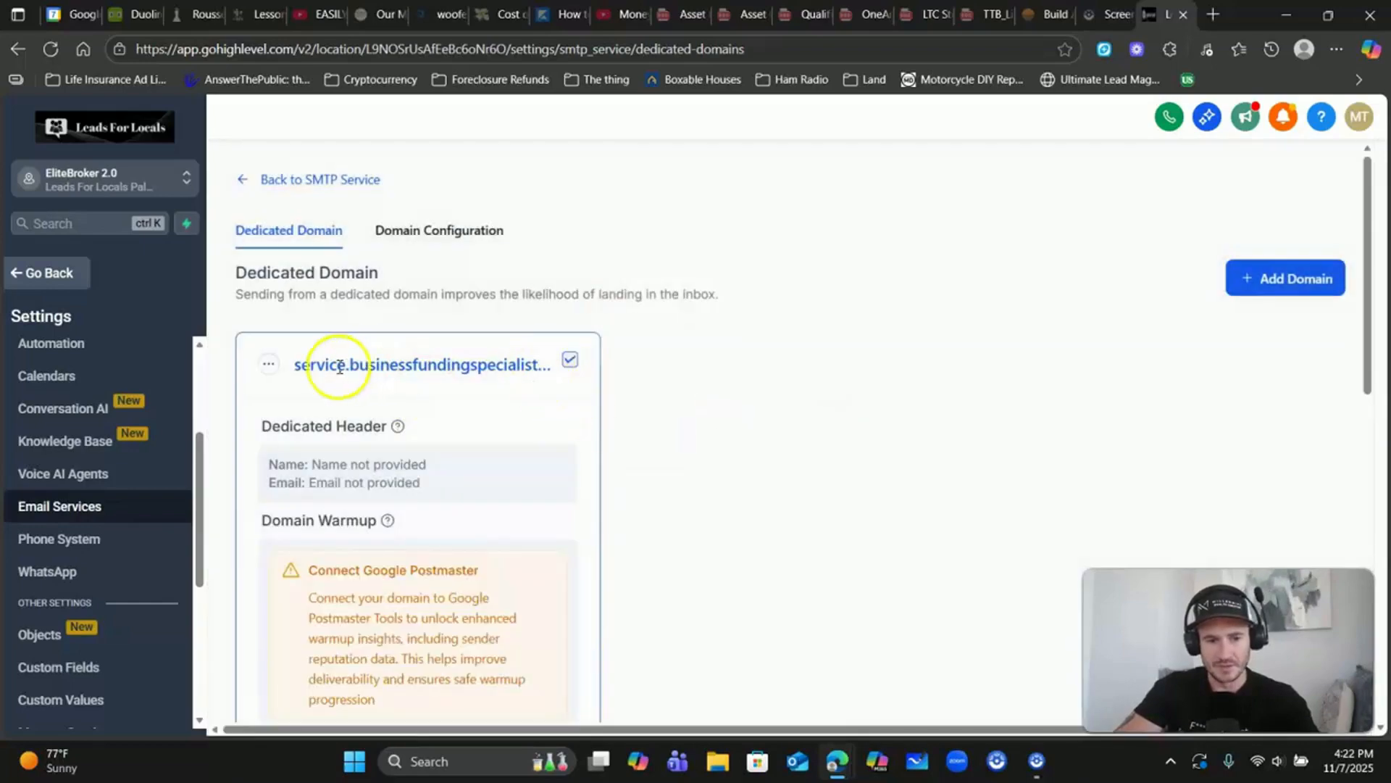
Check the available actions and name of the remaining service subdomain, and return to the document settings
left_click(268, 365)
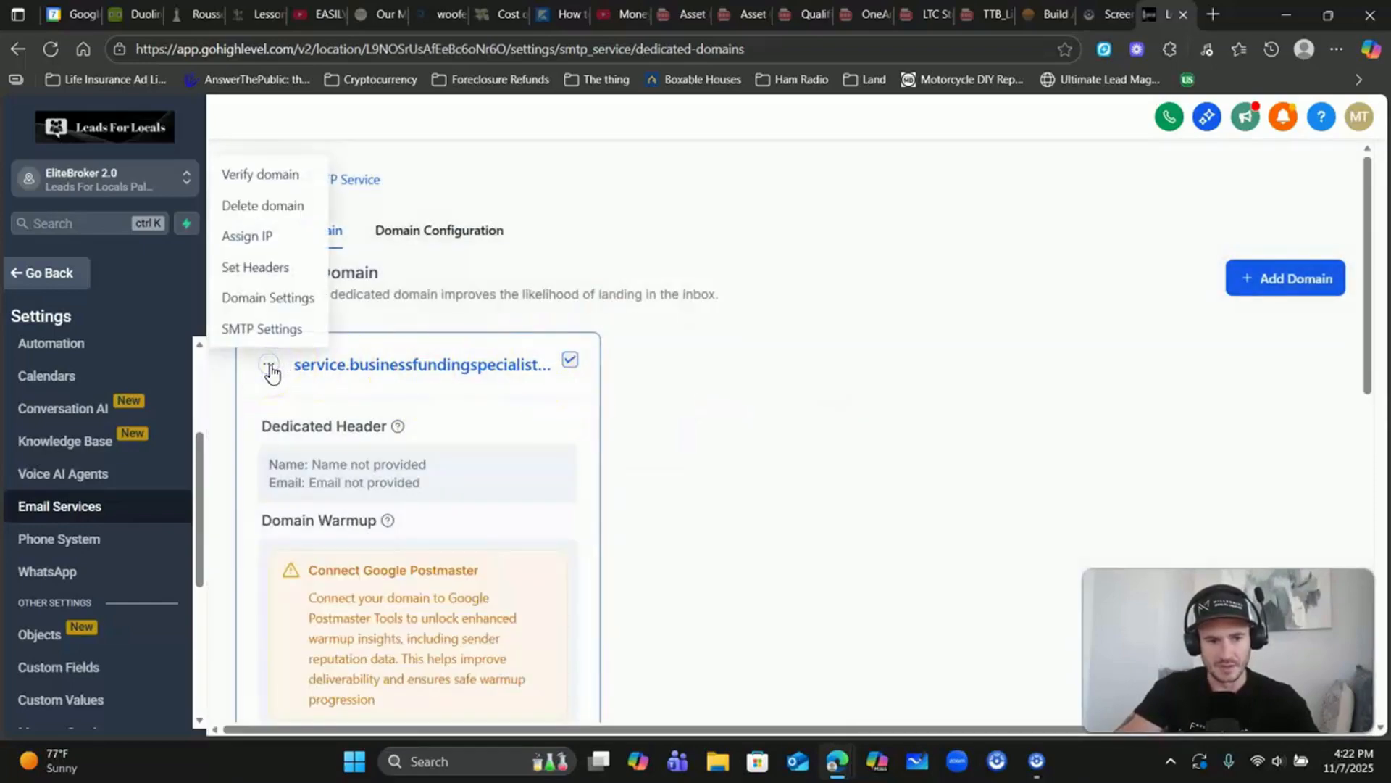
triple_click(391, 364)
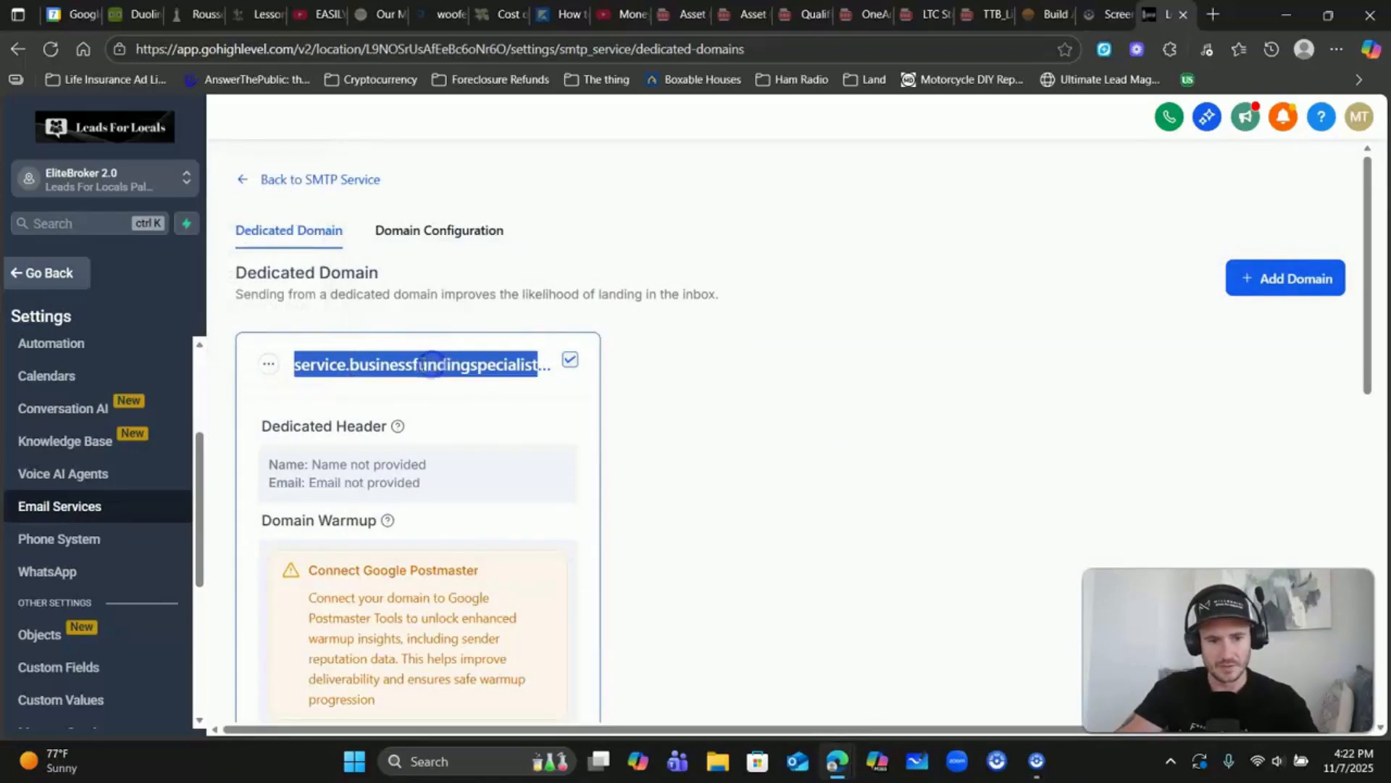
right_click(392, 364)
left_click(445, 377)
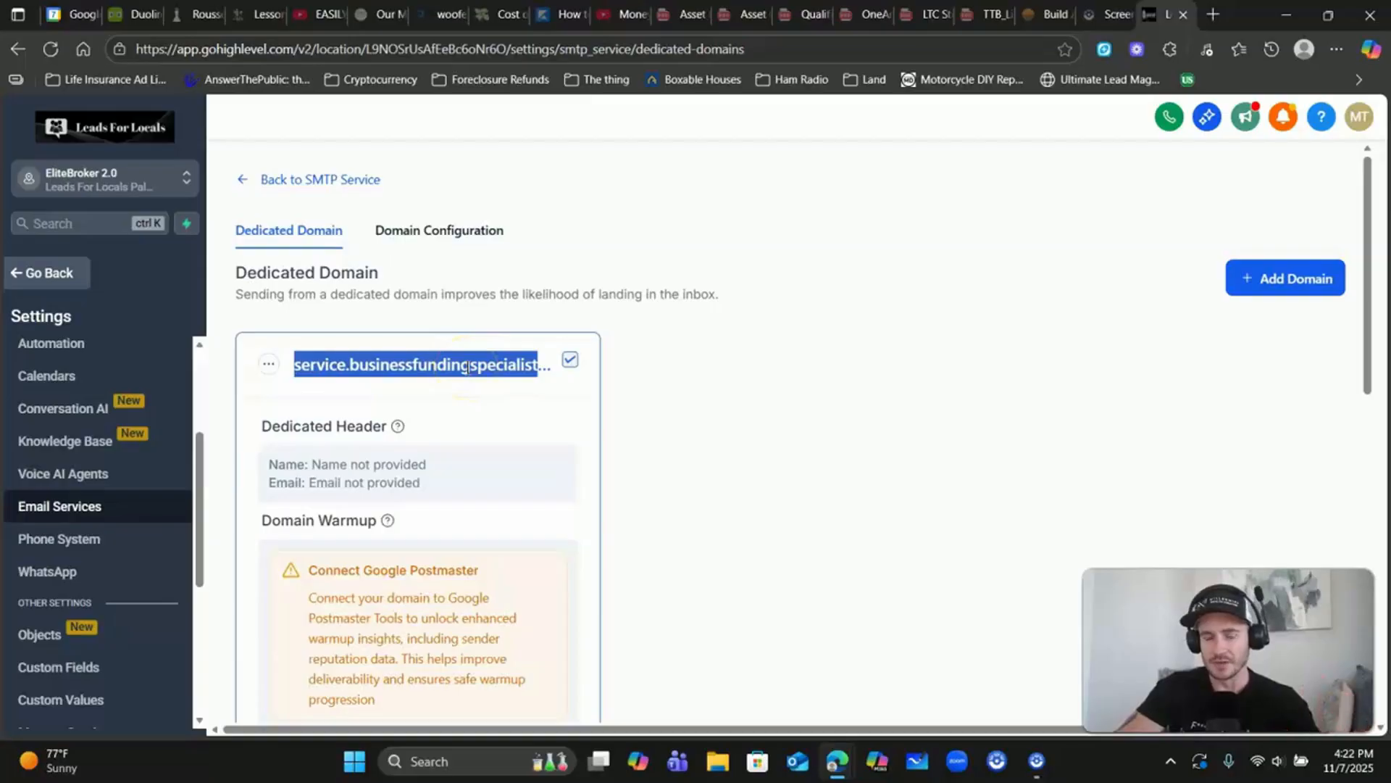
left_click(49, 272)
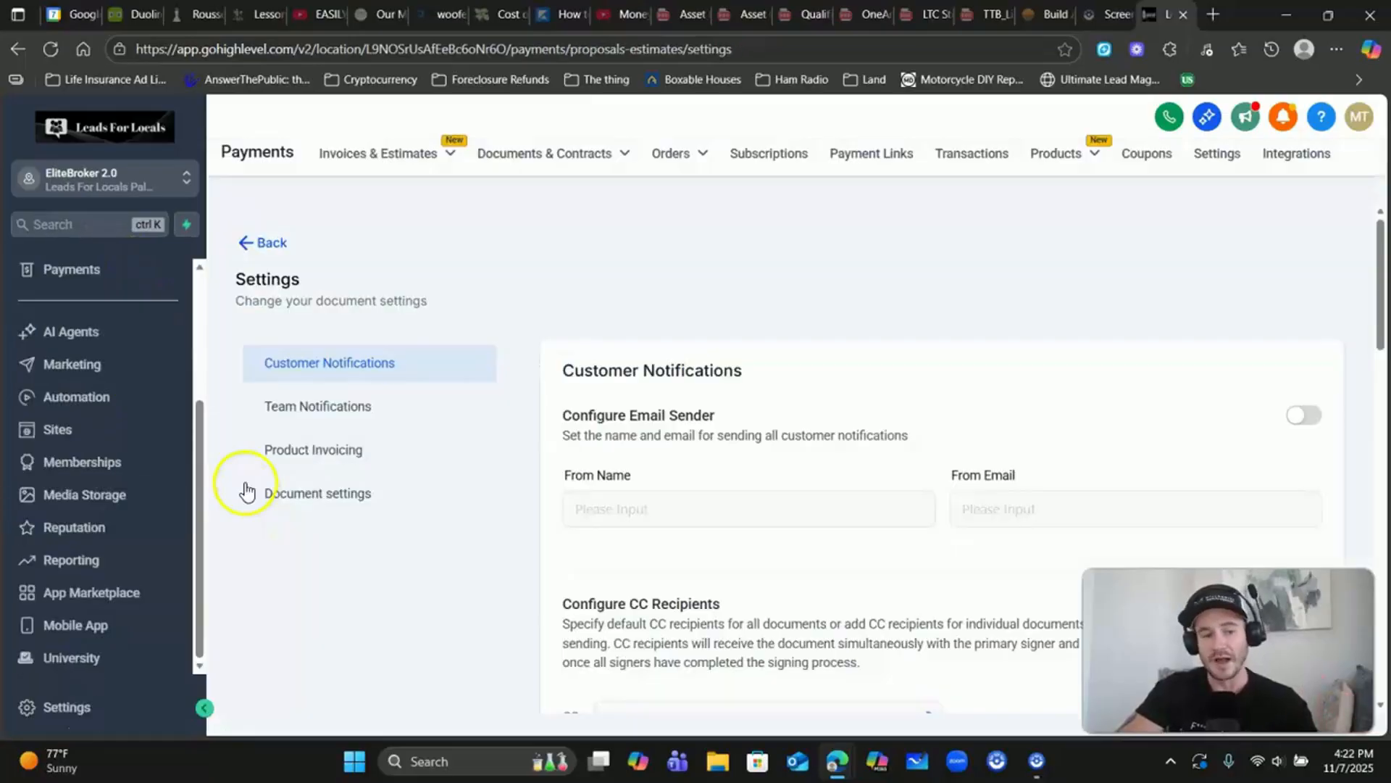
Open the Customer Notifications settings for Documents & Contracts from the document overview
scroll(105, 434, "up", 3)
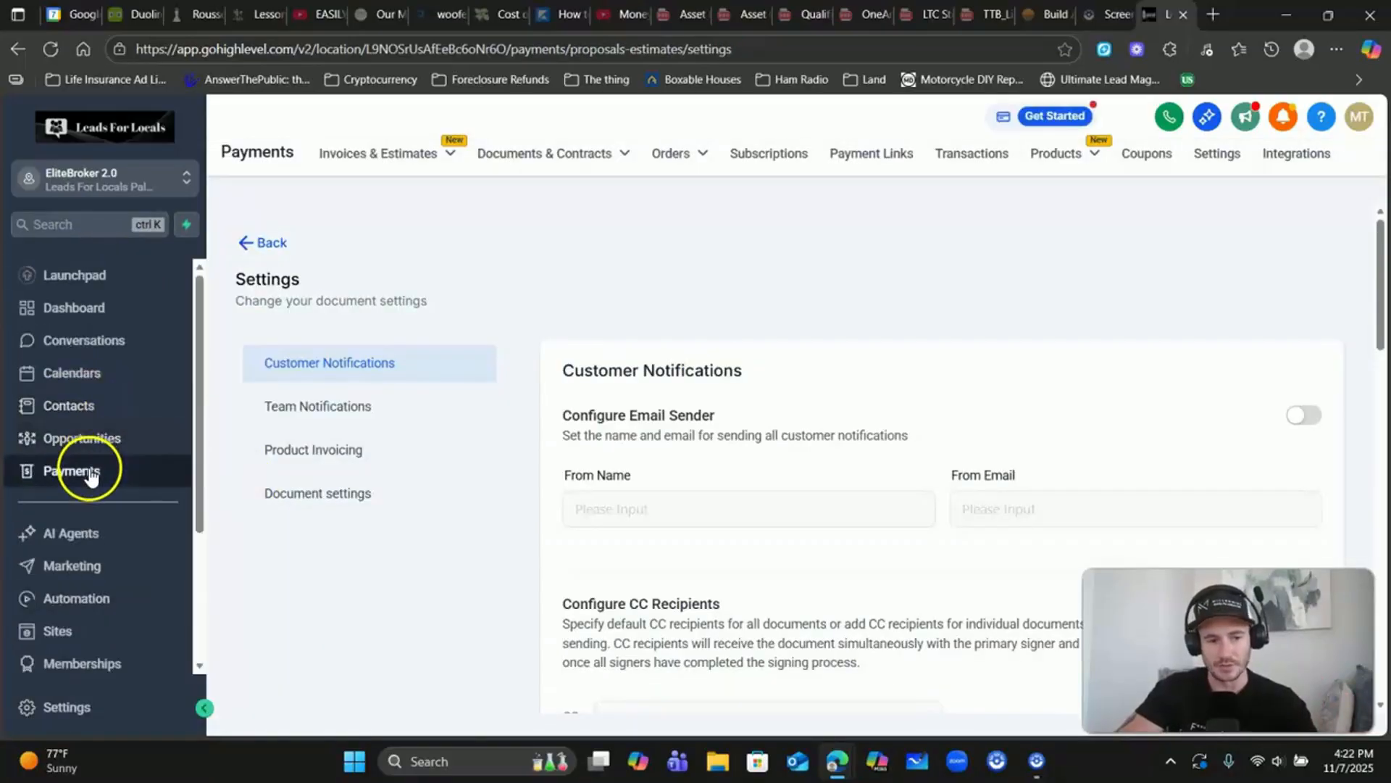
left_click(89, 472)
mouse_move(534, 159)
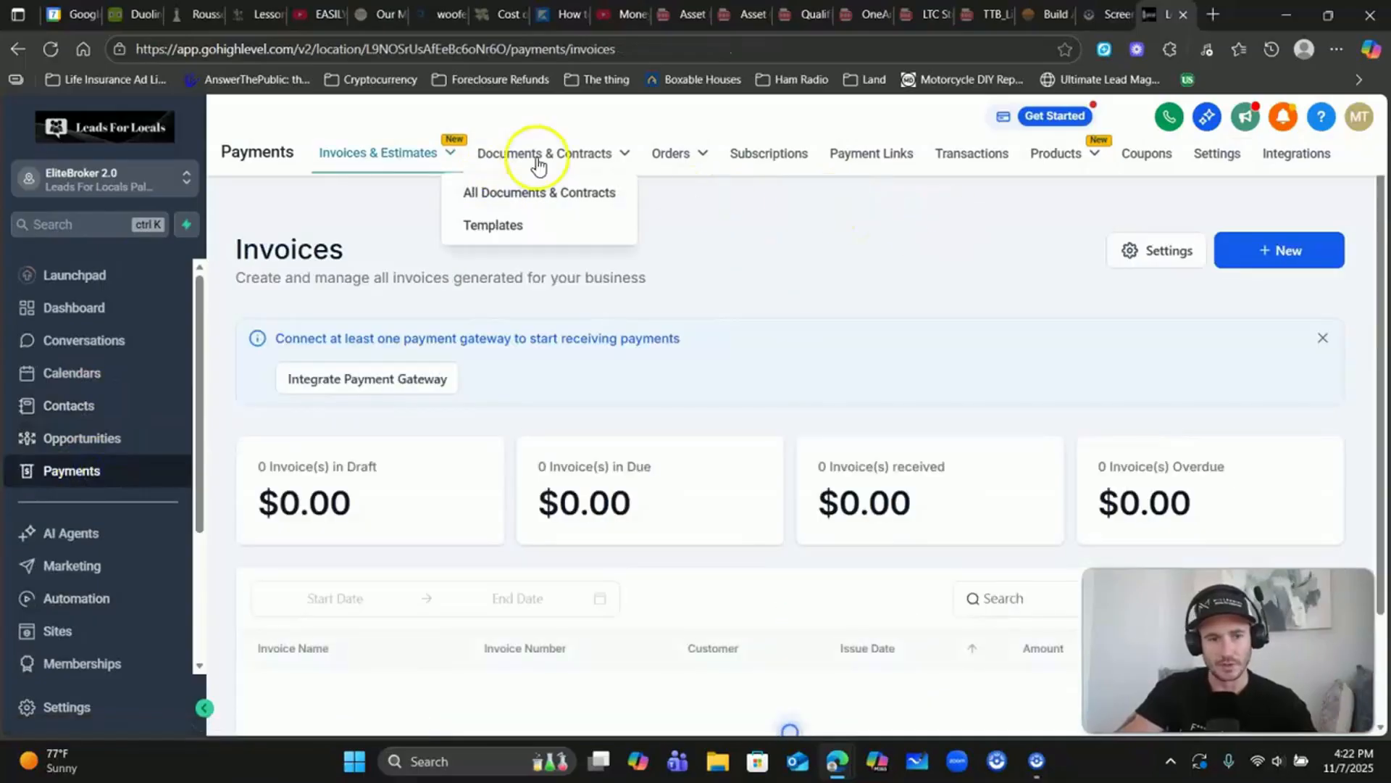
left_click(515, 229)
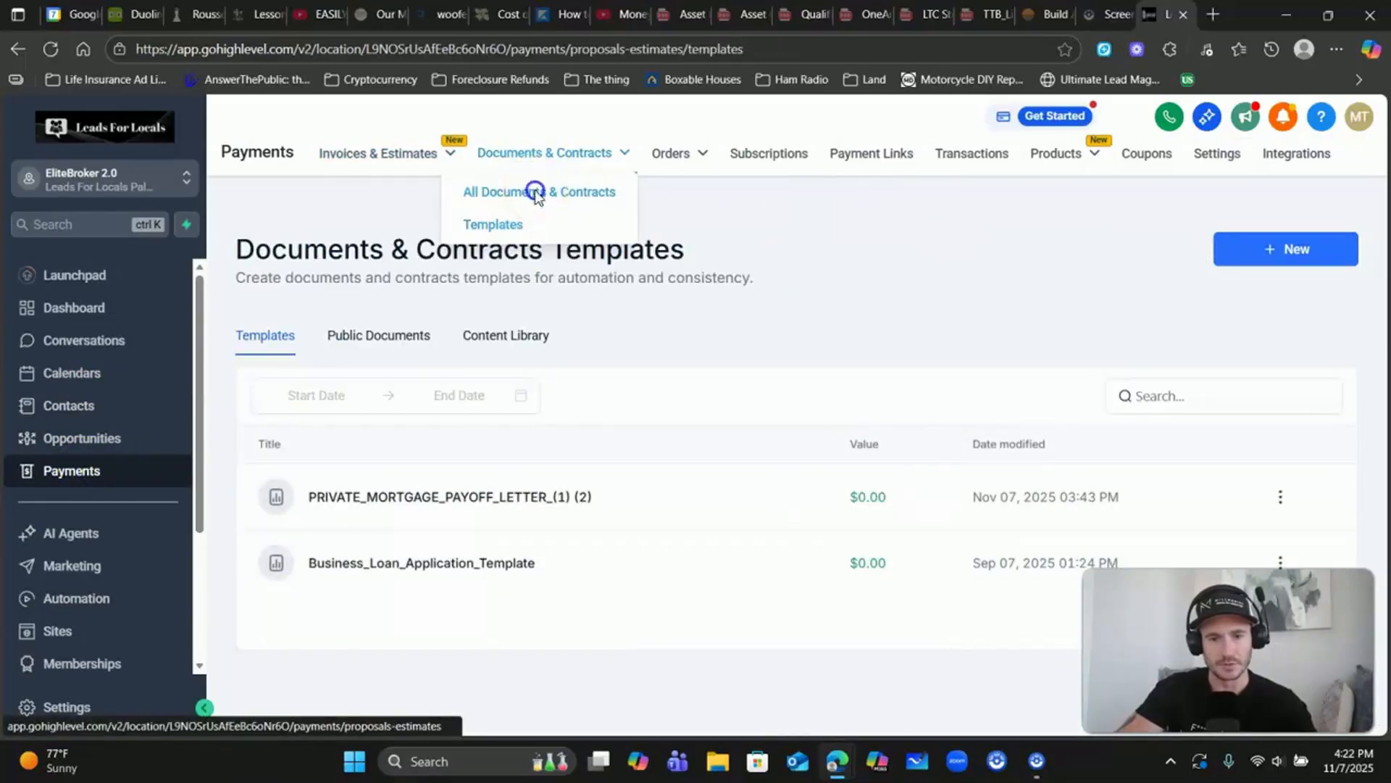
left_click(532, 191)
left_click(1120, 253)
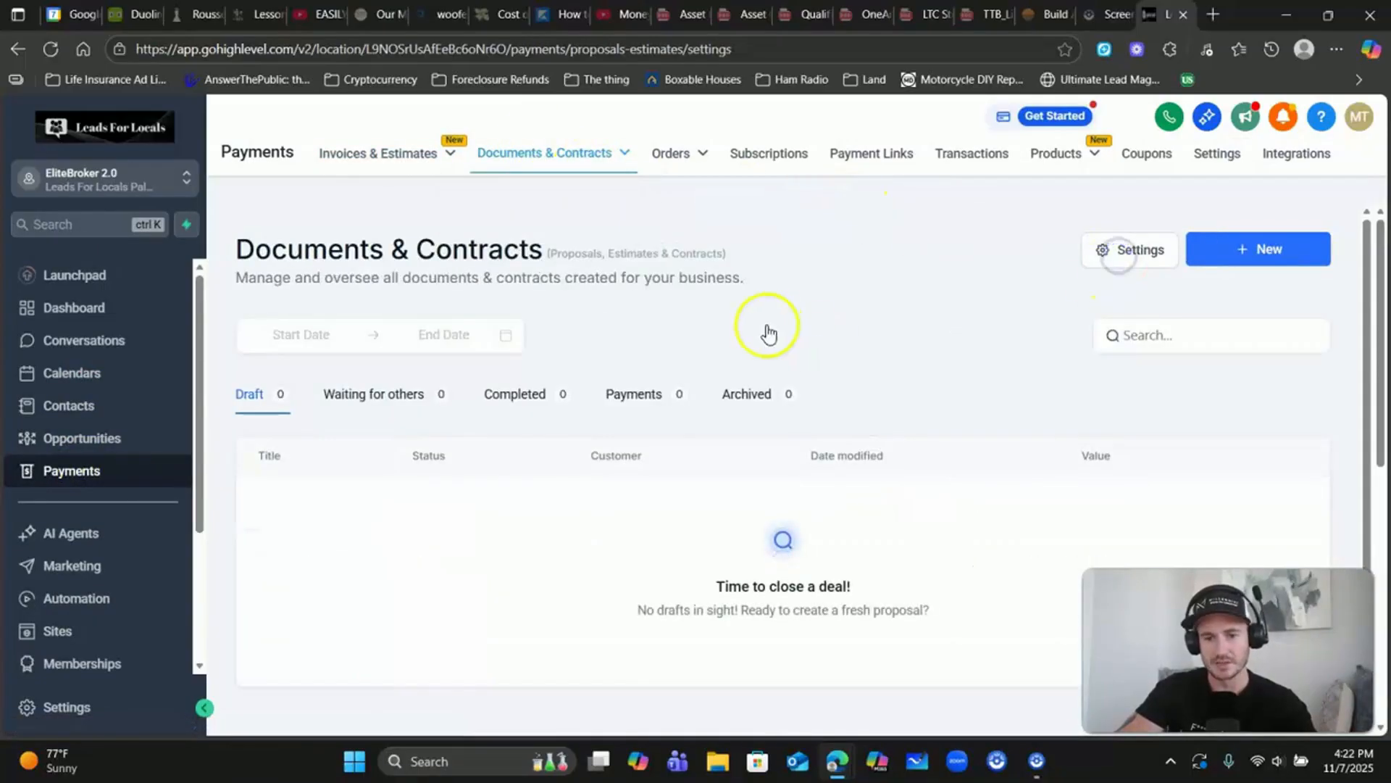
Enable the custom email sender for customer notifications and set From Email to an info address on the service subdomain
left_click(1303, 415)
left_click(1003, 508)
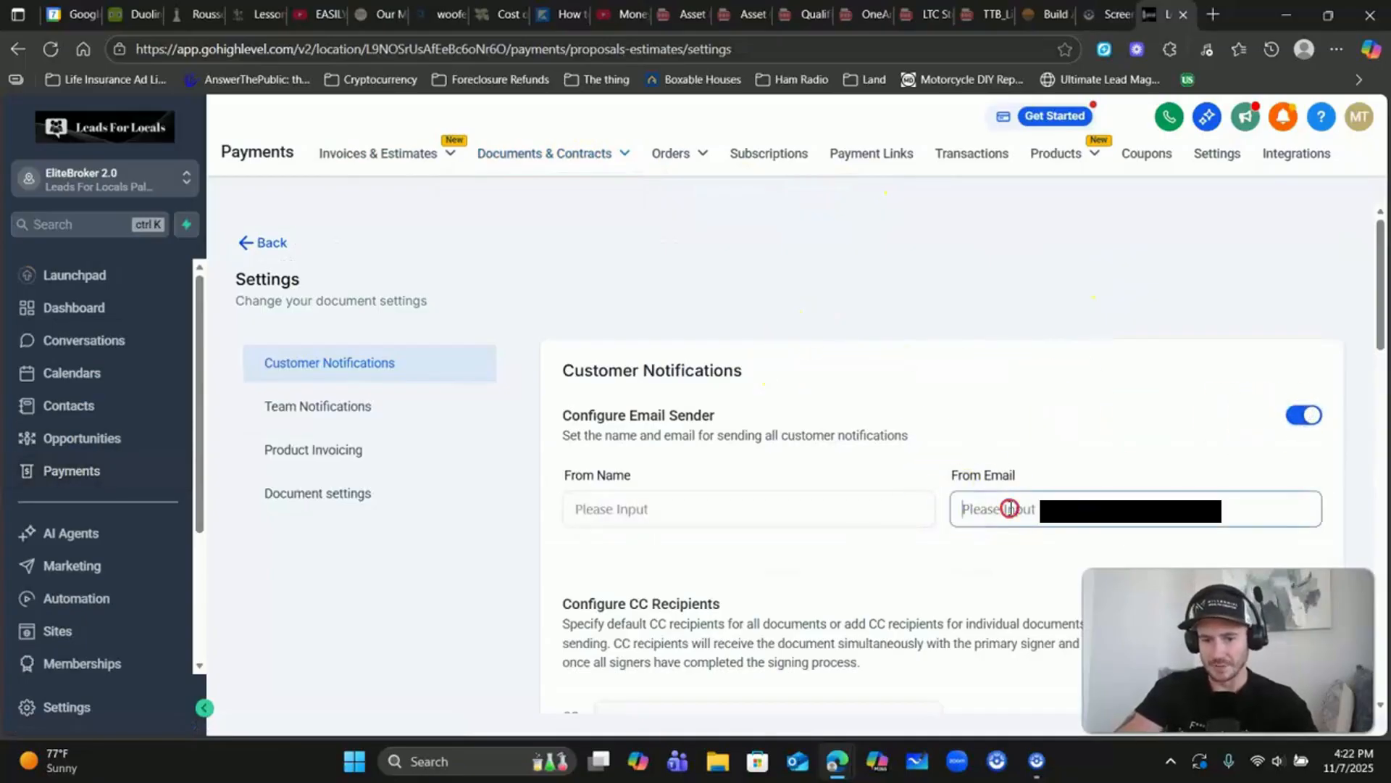
right_click(1012, 507)
left_click(1060, 299)
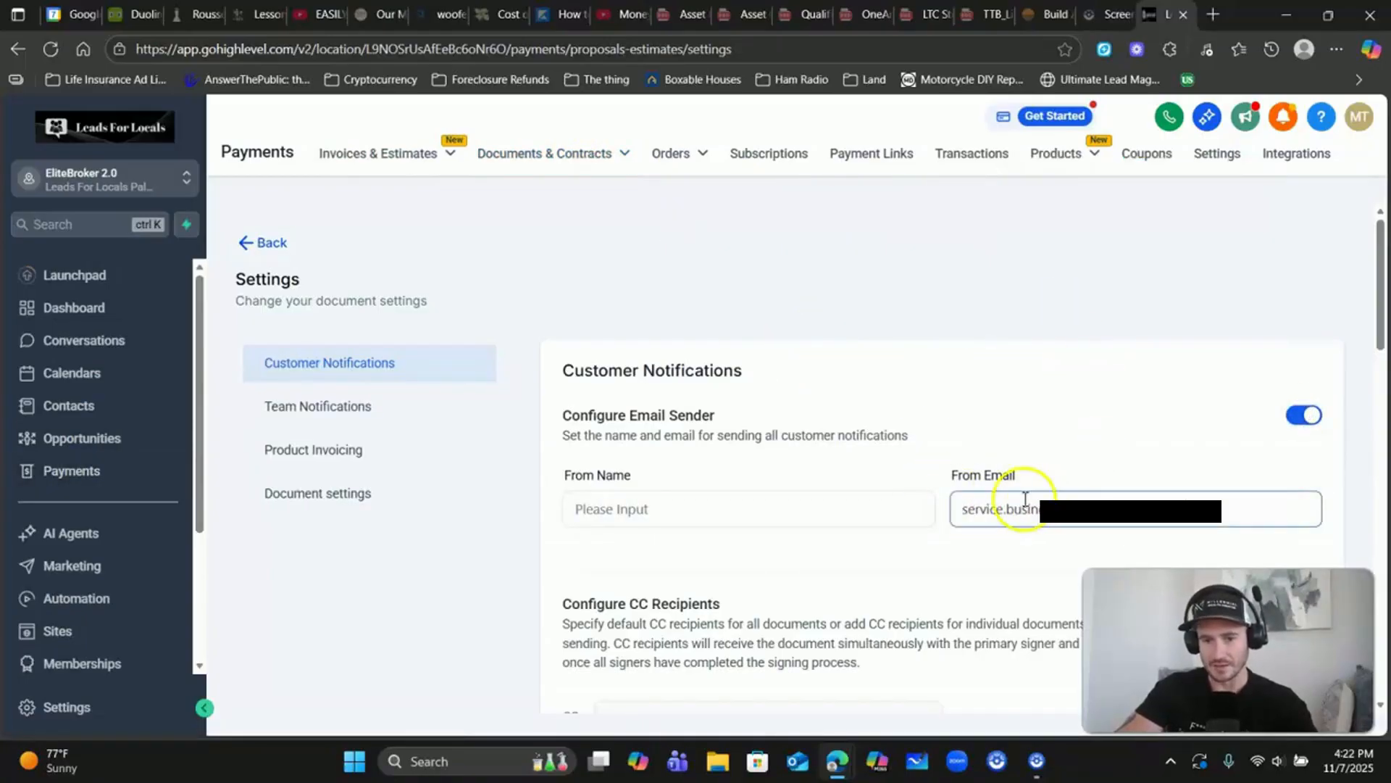
left_click(966, 509)
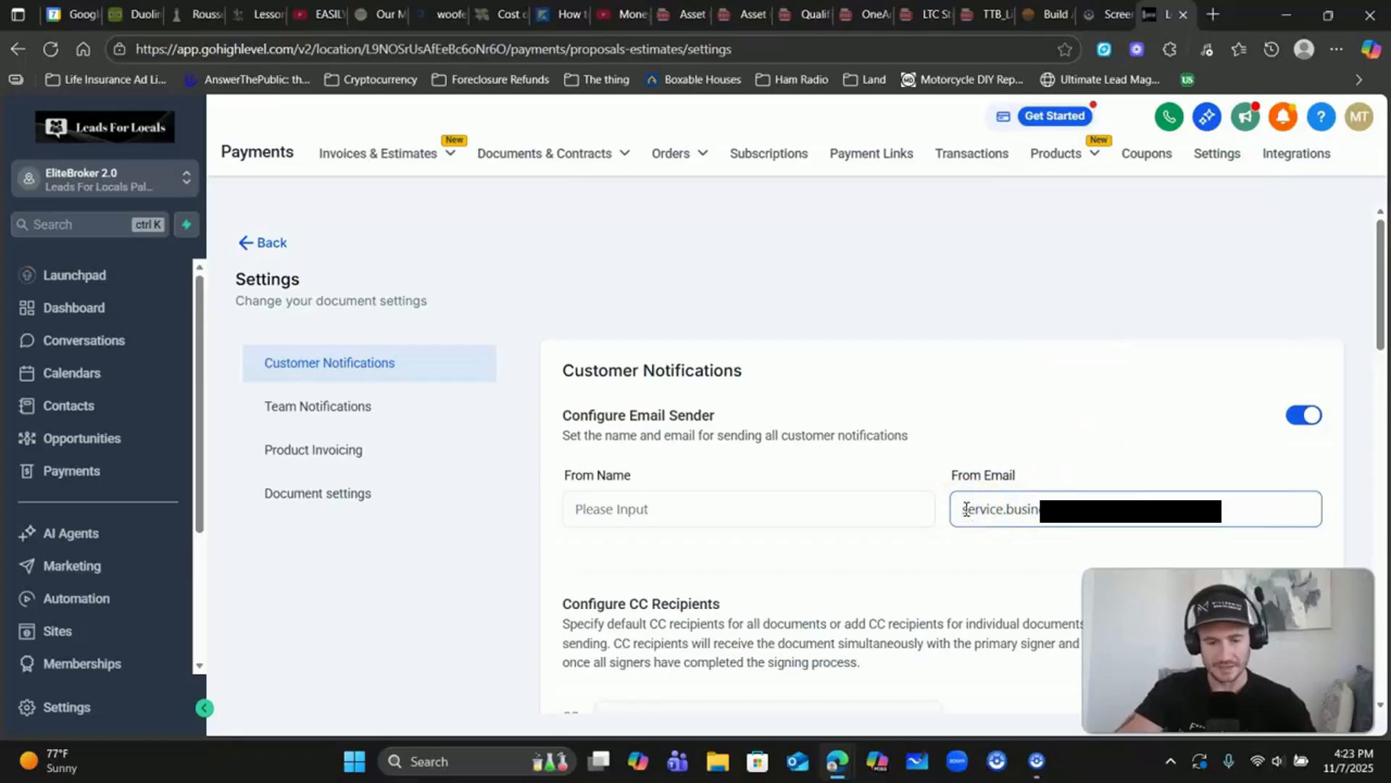
type("info@")
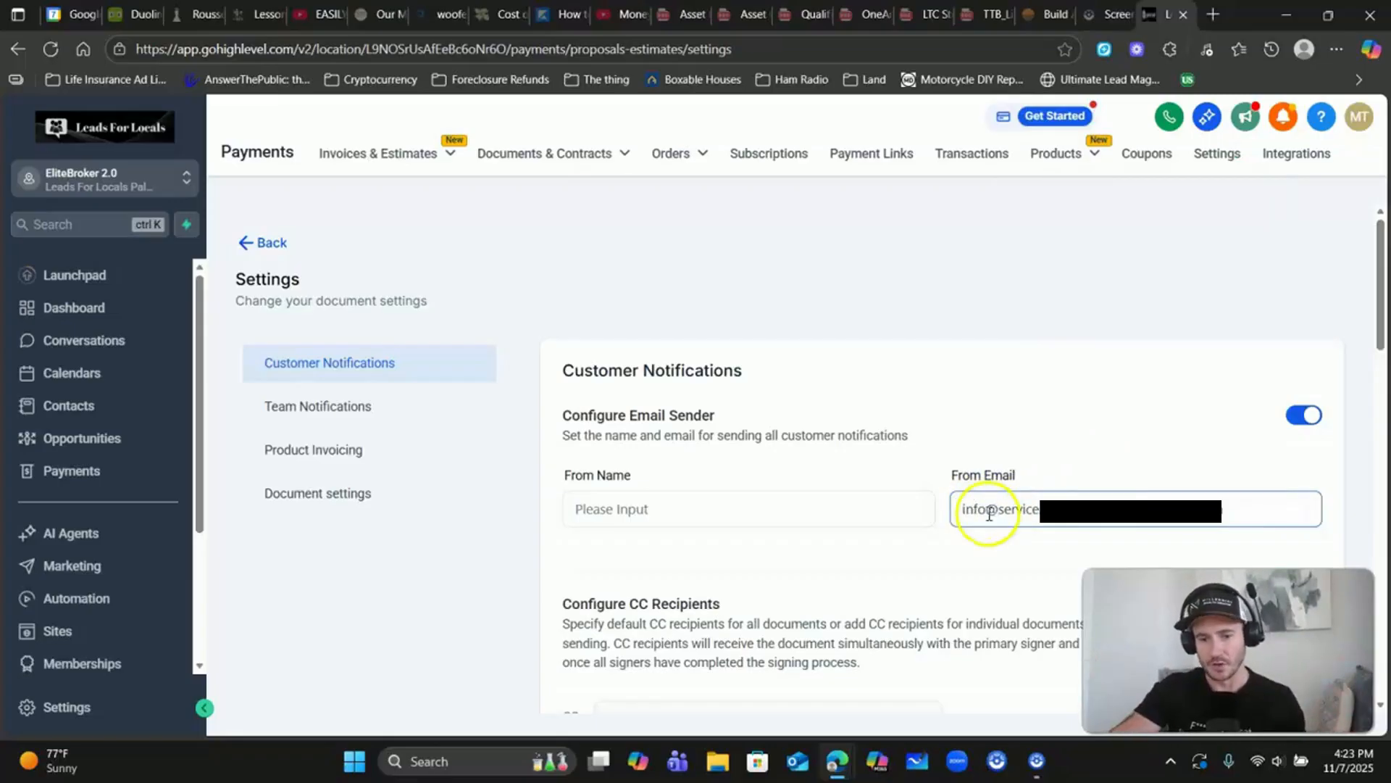
Examine the prefix and the sending domain parts of the From Email address
left_click_drag(985, 512, 947, 513)
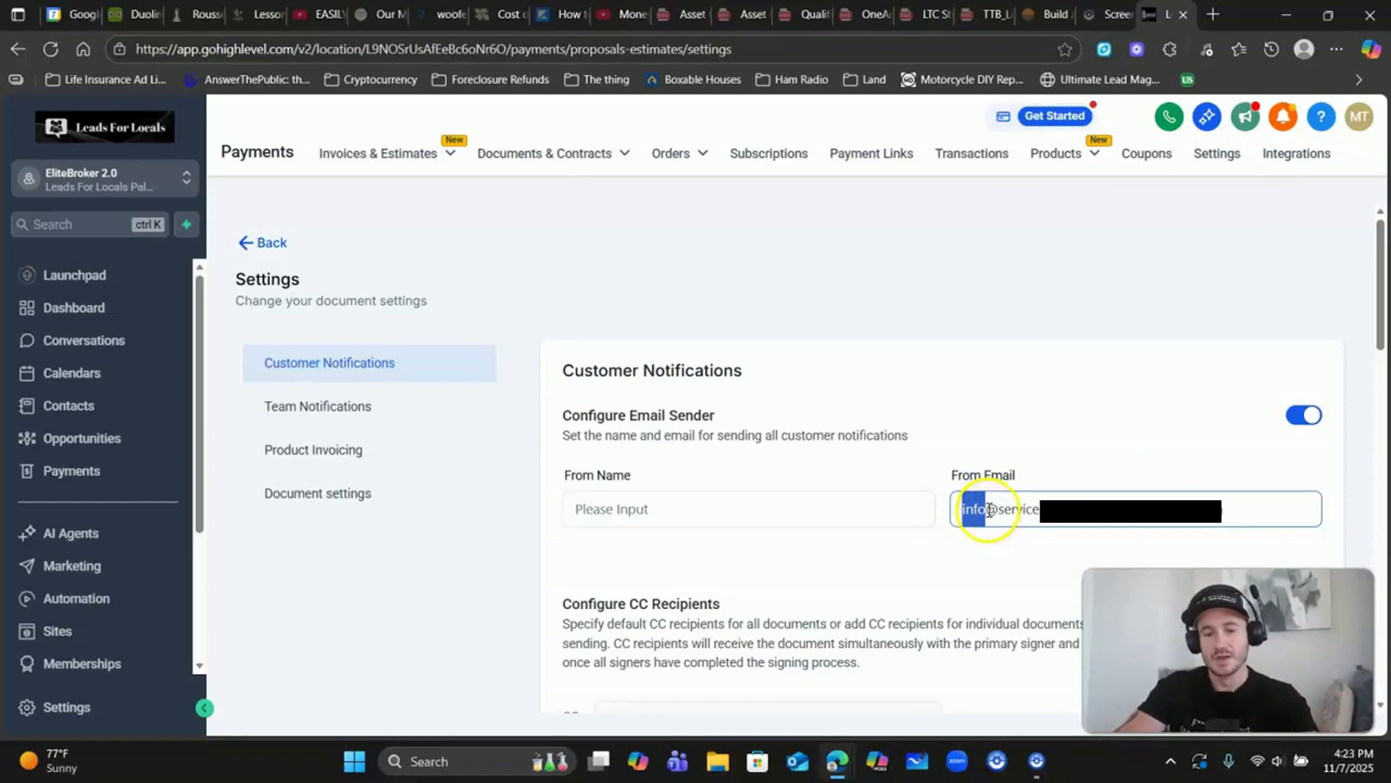
left_click_drag(1222, 516, 1002, 511)
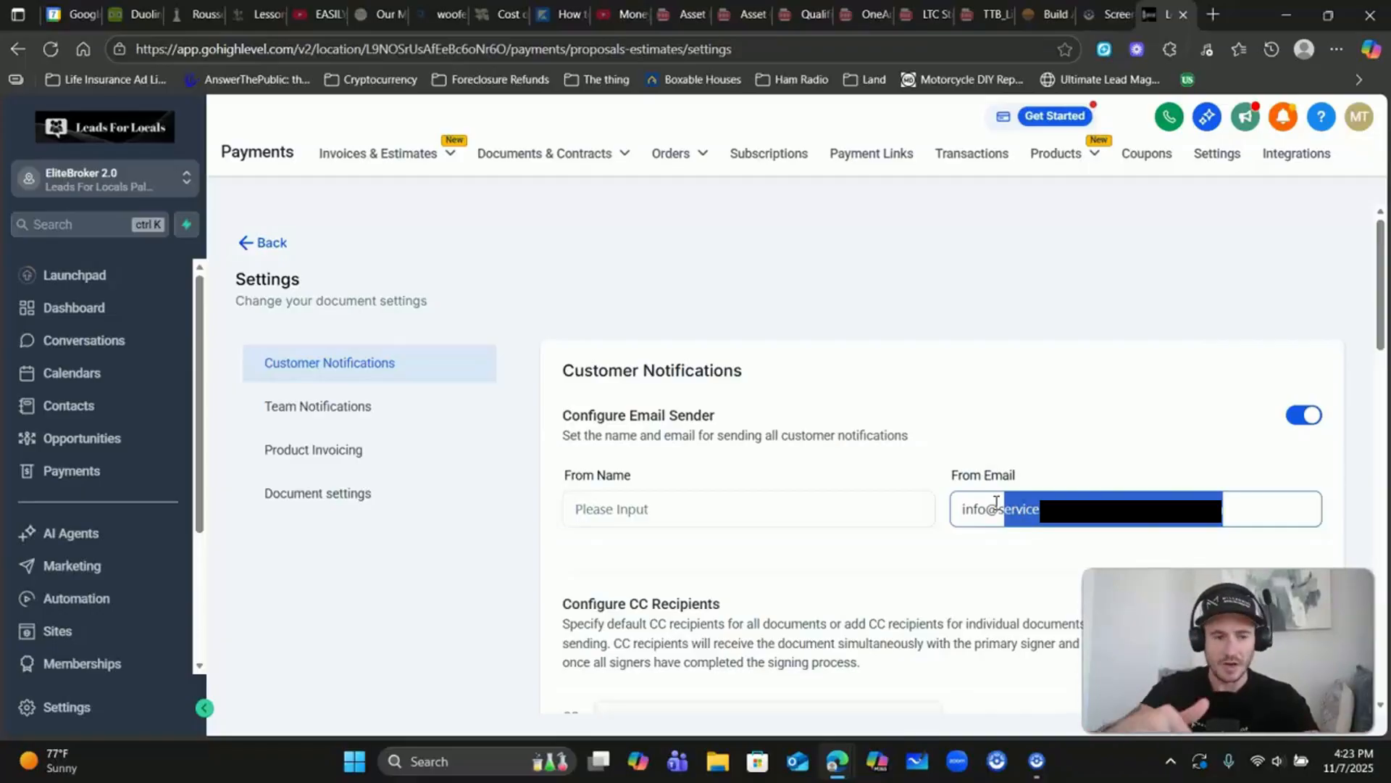
left_click(941, 429)
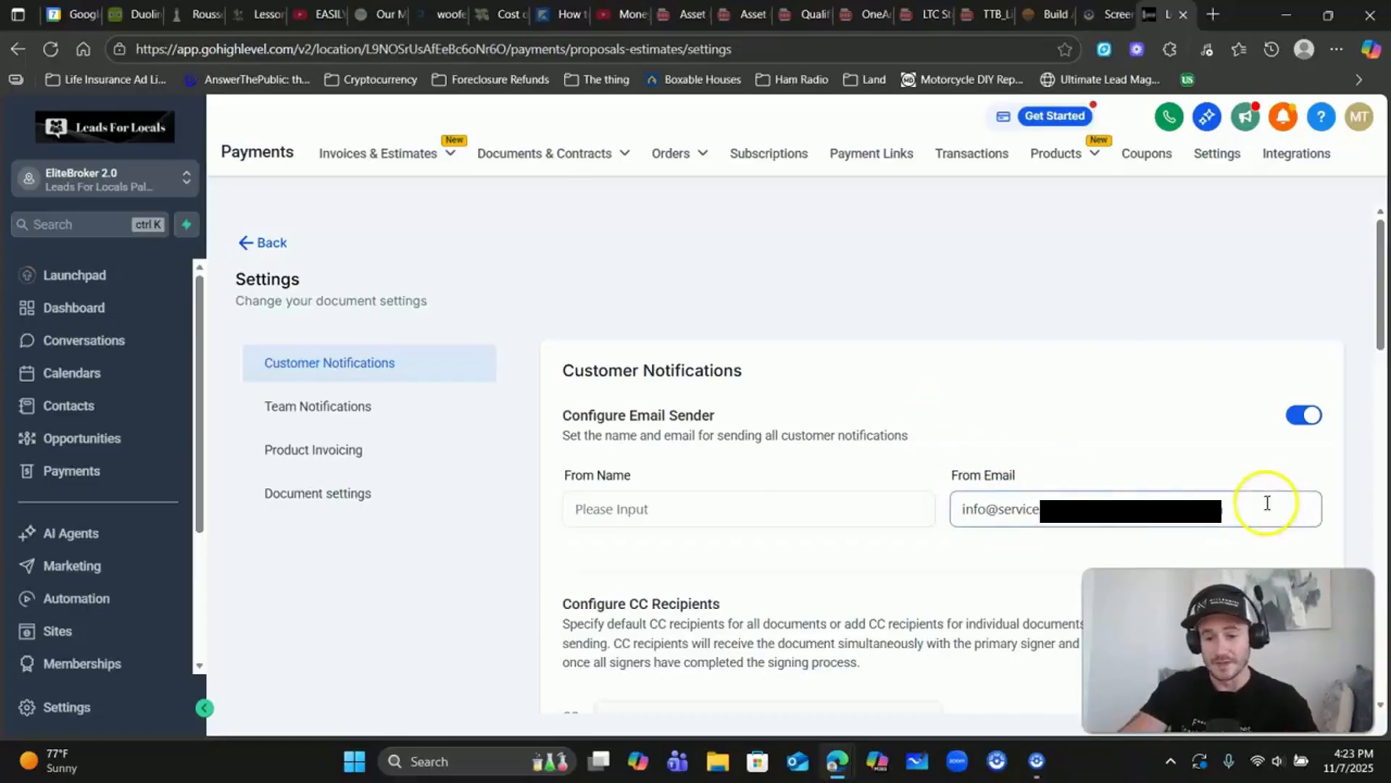
left_click_drag(1267, 500, 935, 506)
left_click(1140, 513)
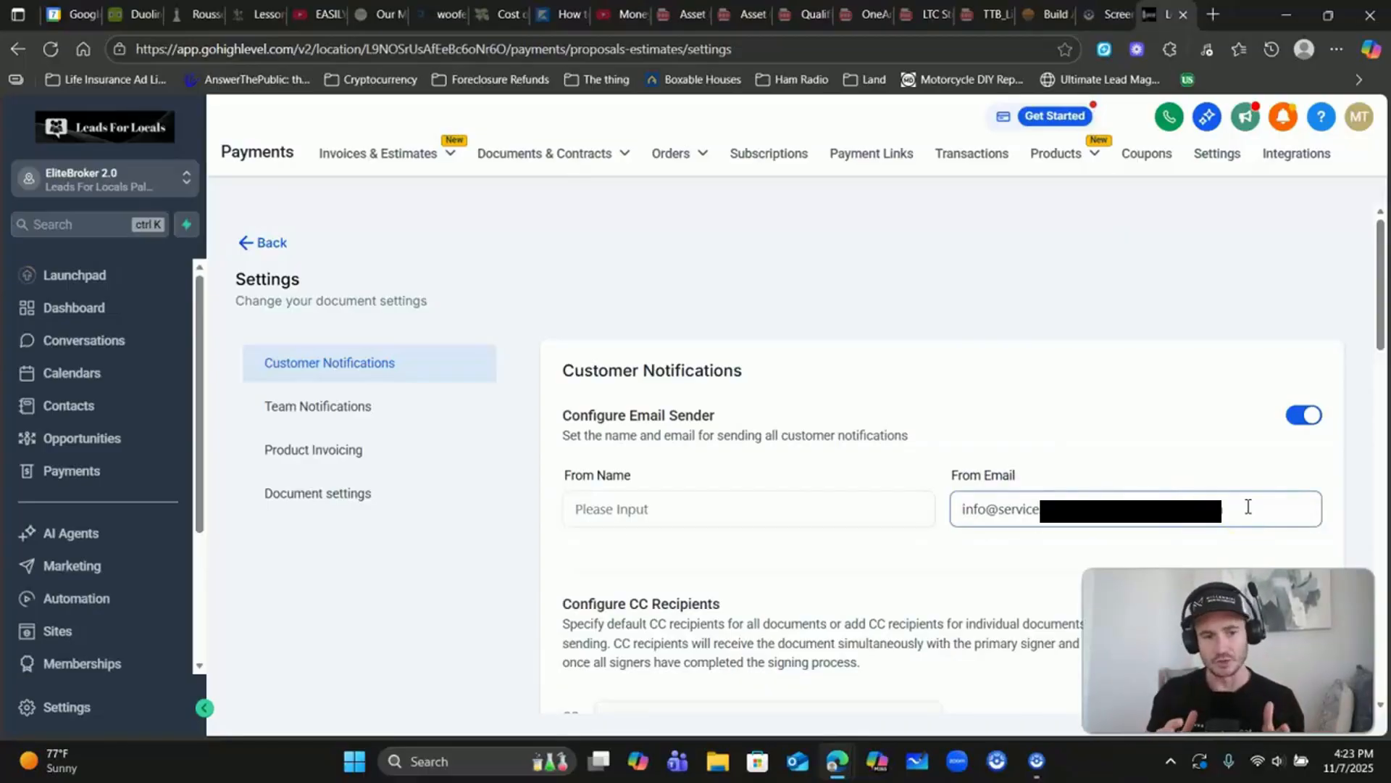
Check the From Name and From Email fields in the Email Configurations of the invoice settings
left_click(367, 153)
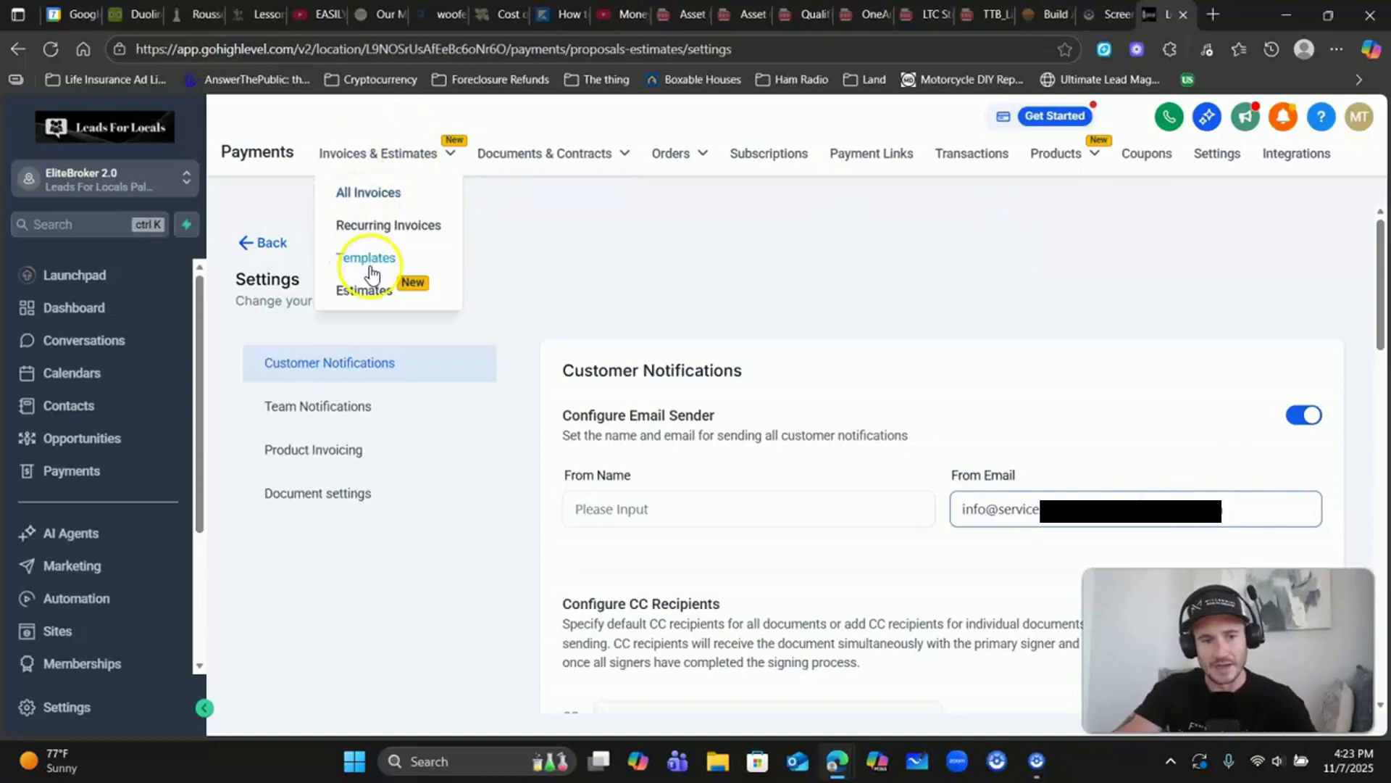
left_click(371, 193)
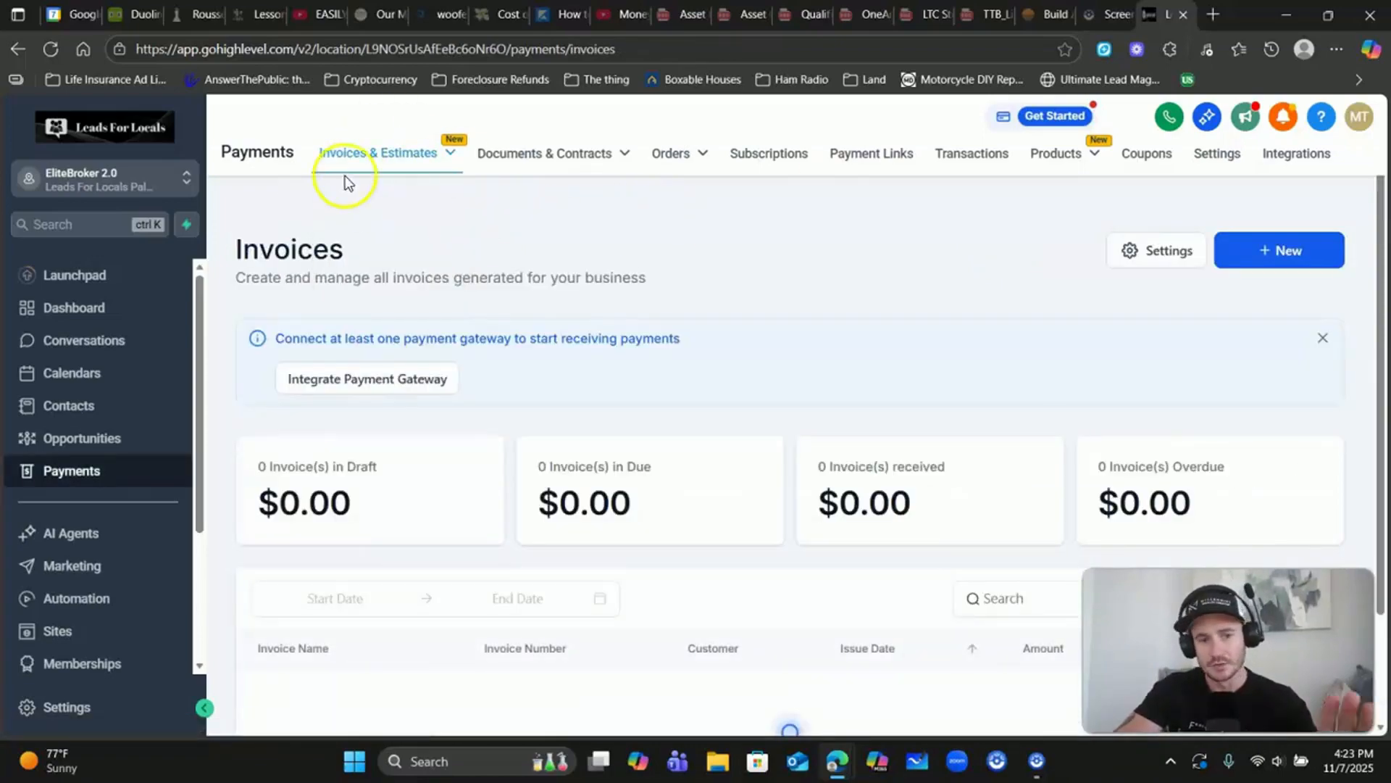
left_click(1130, 250)
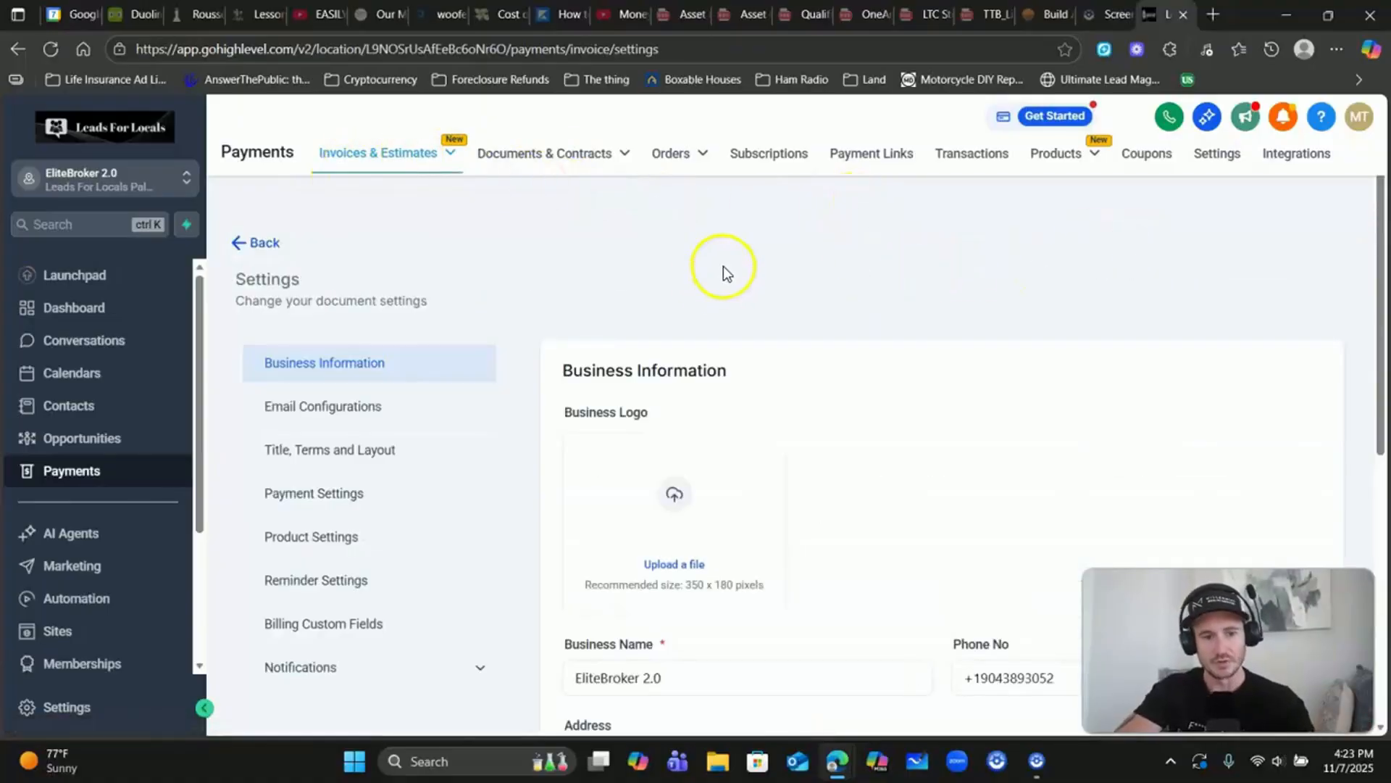
left_click(324, 407)
left_click(658, 444)
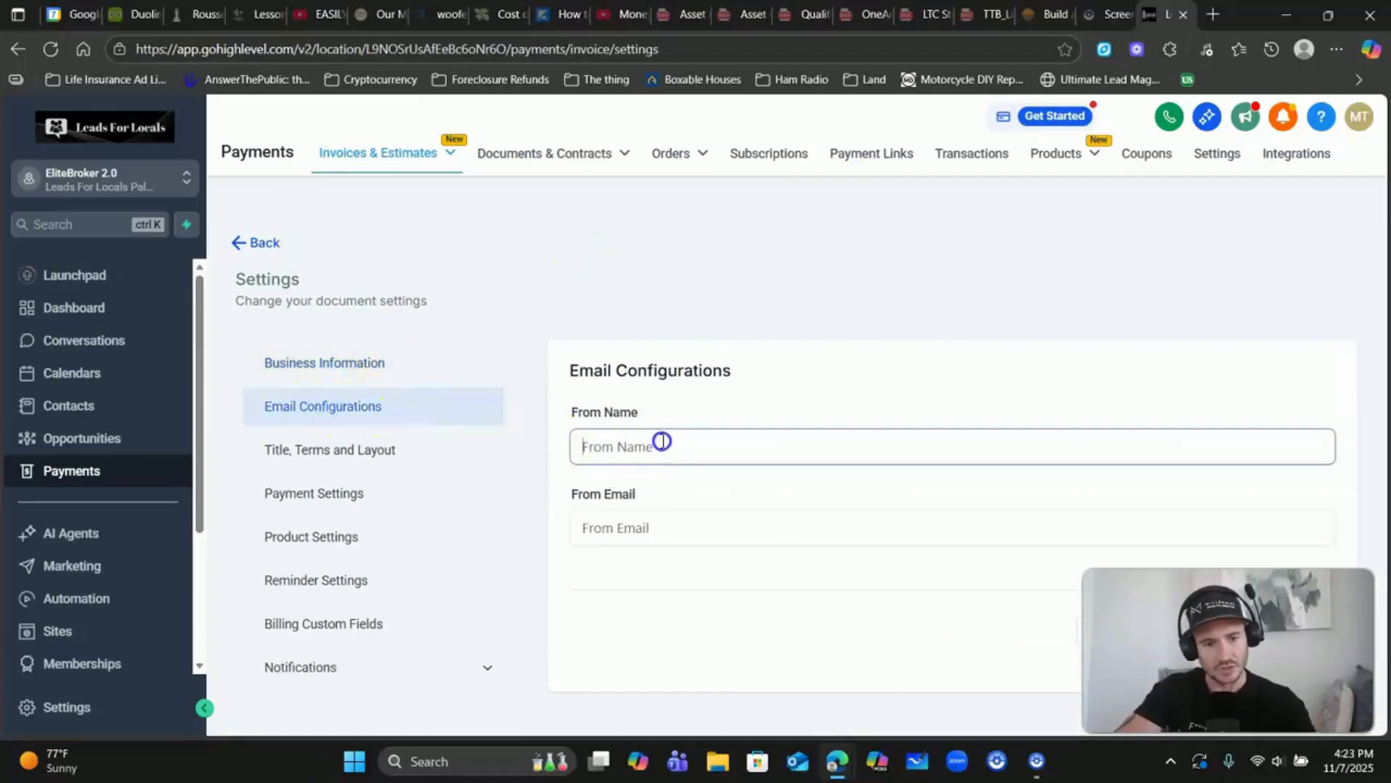
left_click(624, 529)
left_click(1295, 642)
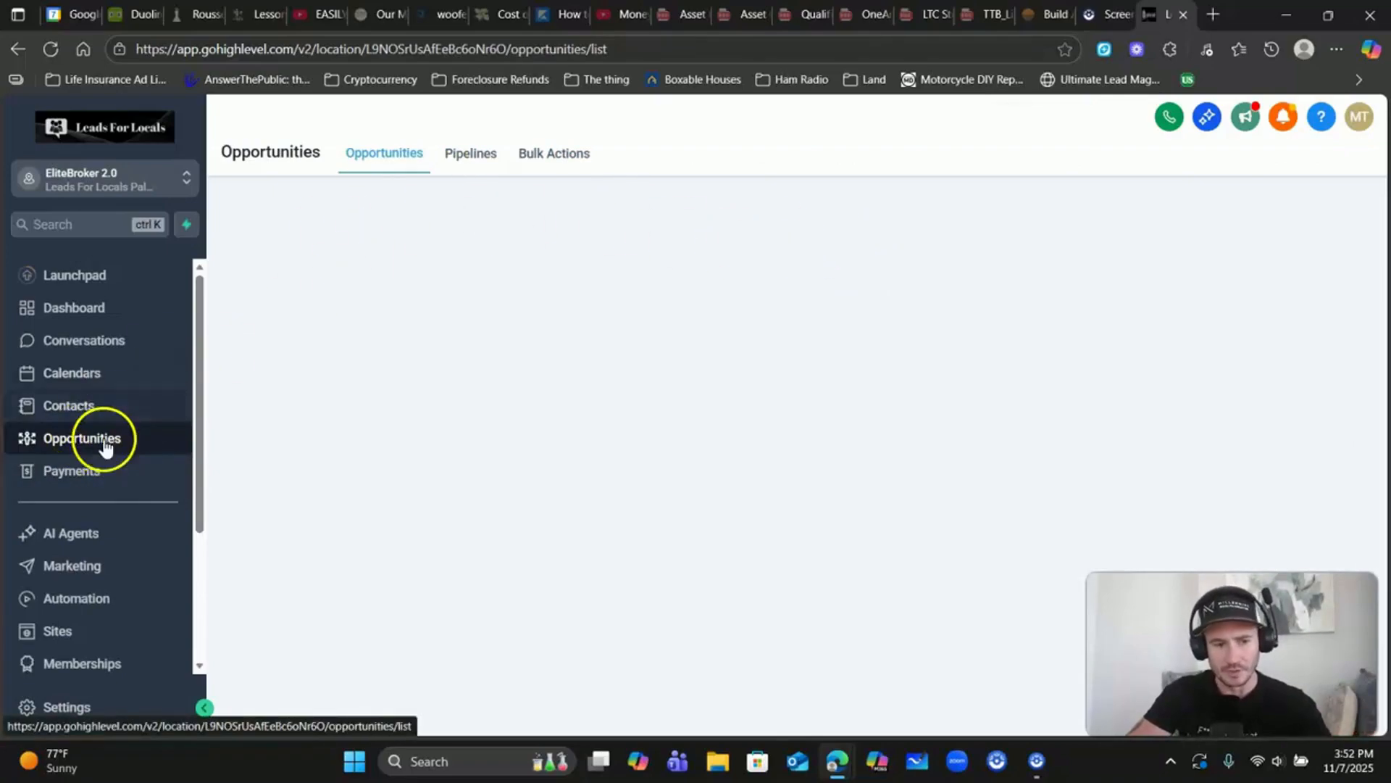
Open the Business Funding pipeline for editing and examine its stages, including Application Sent
left_click(470, 155)
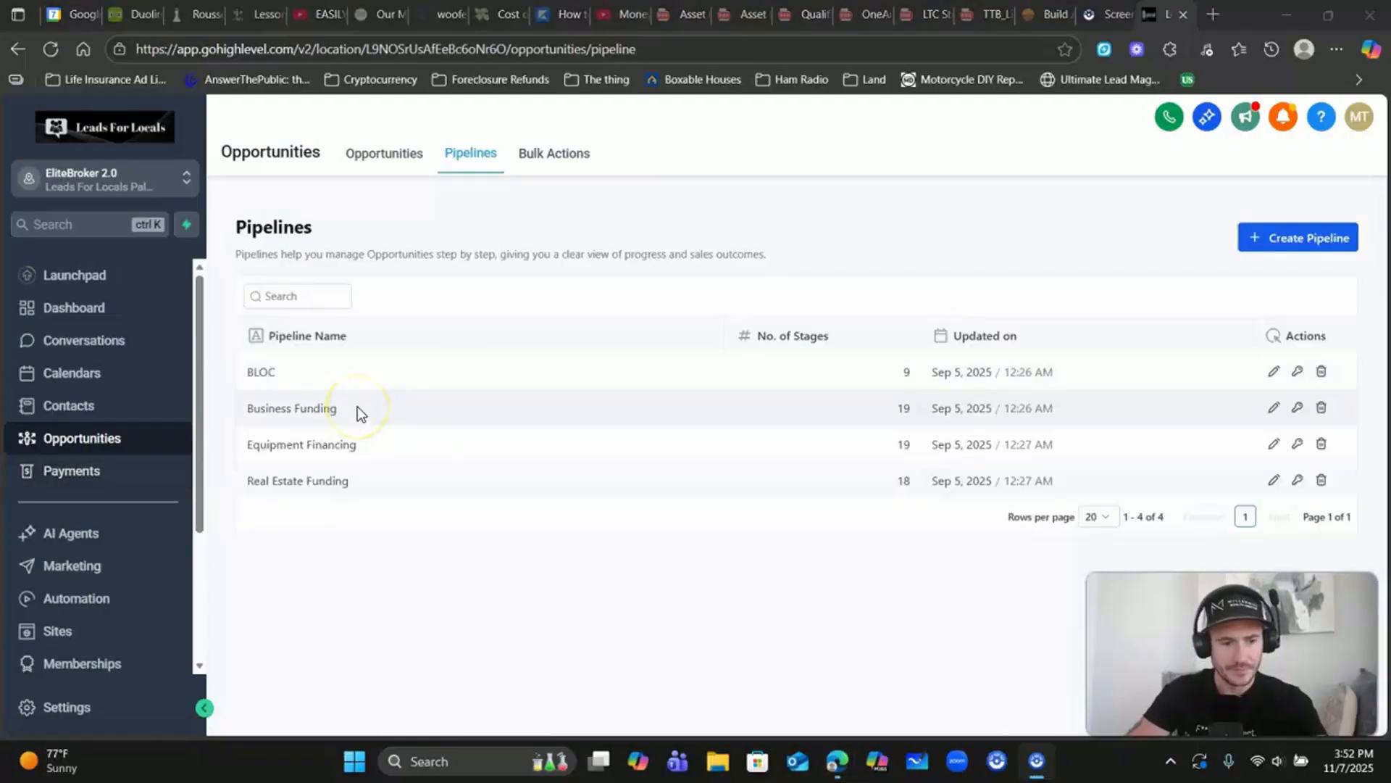
left_click(1274, 411)
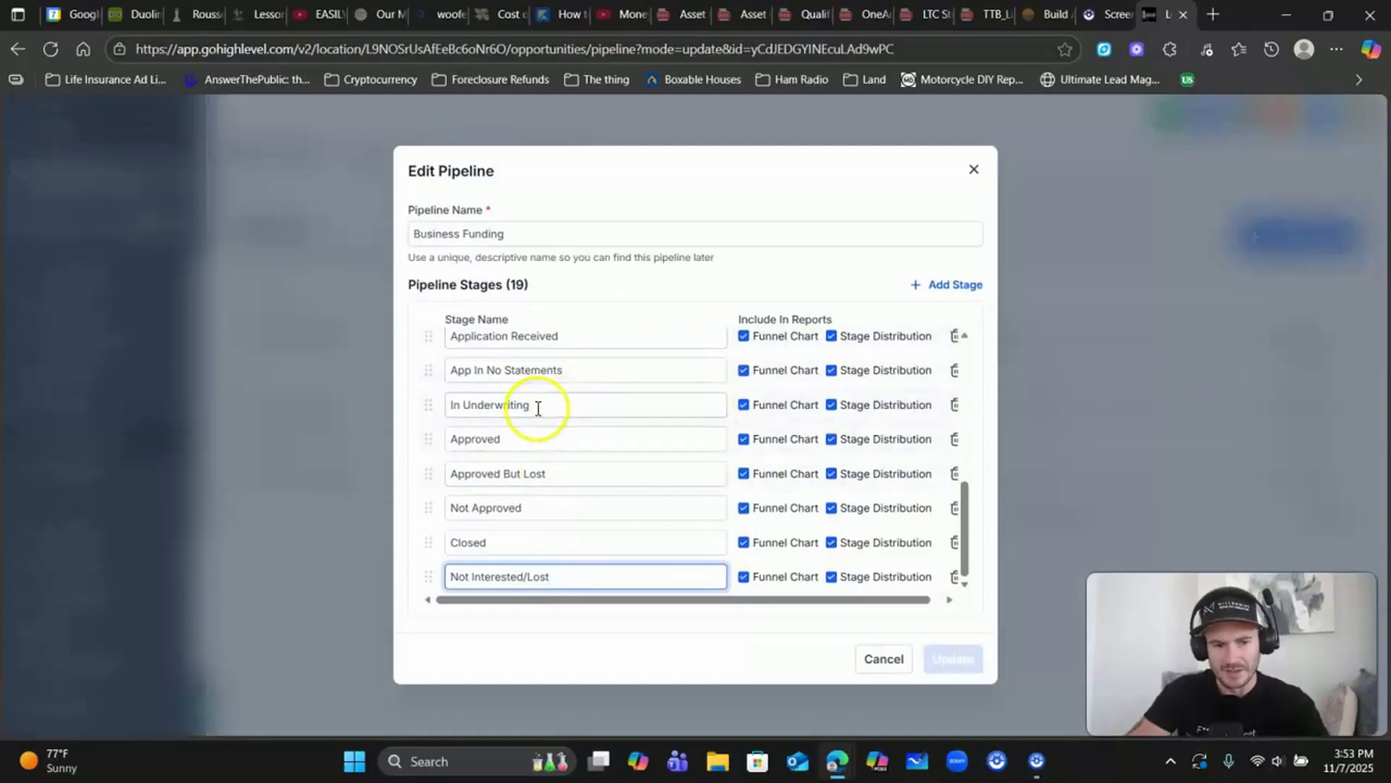
scroll(539, 407, "up", 2)
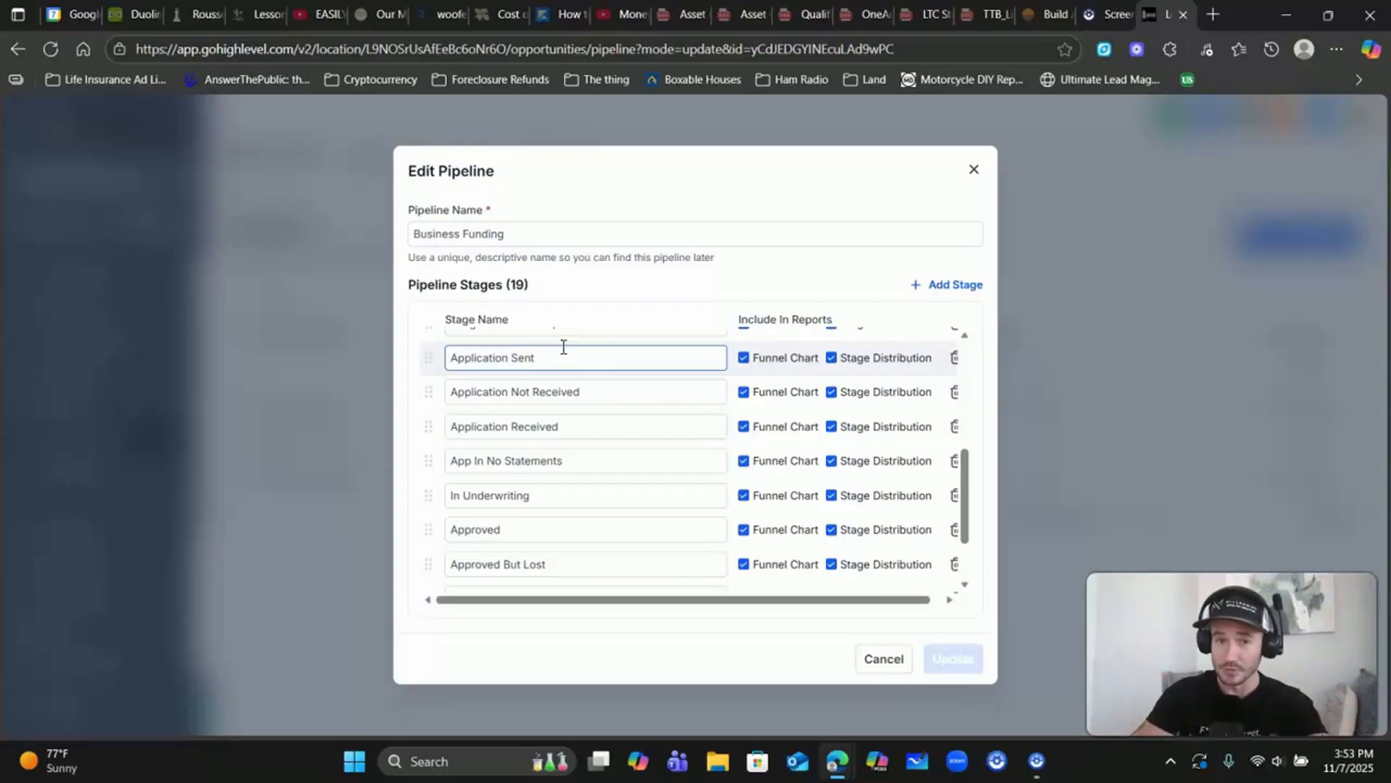
triple_click(452, 357)
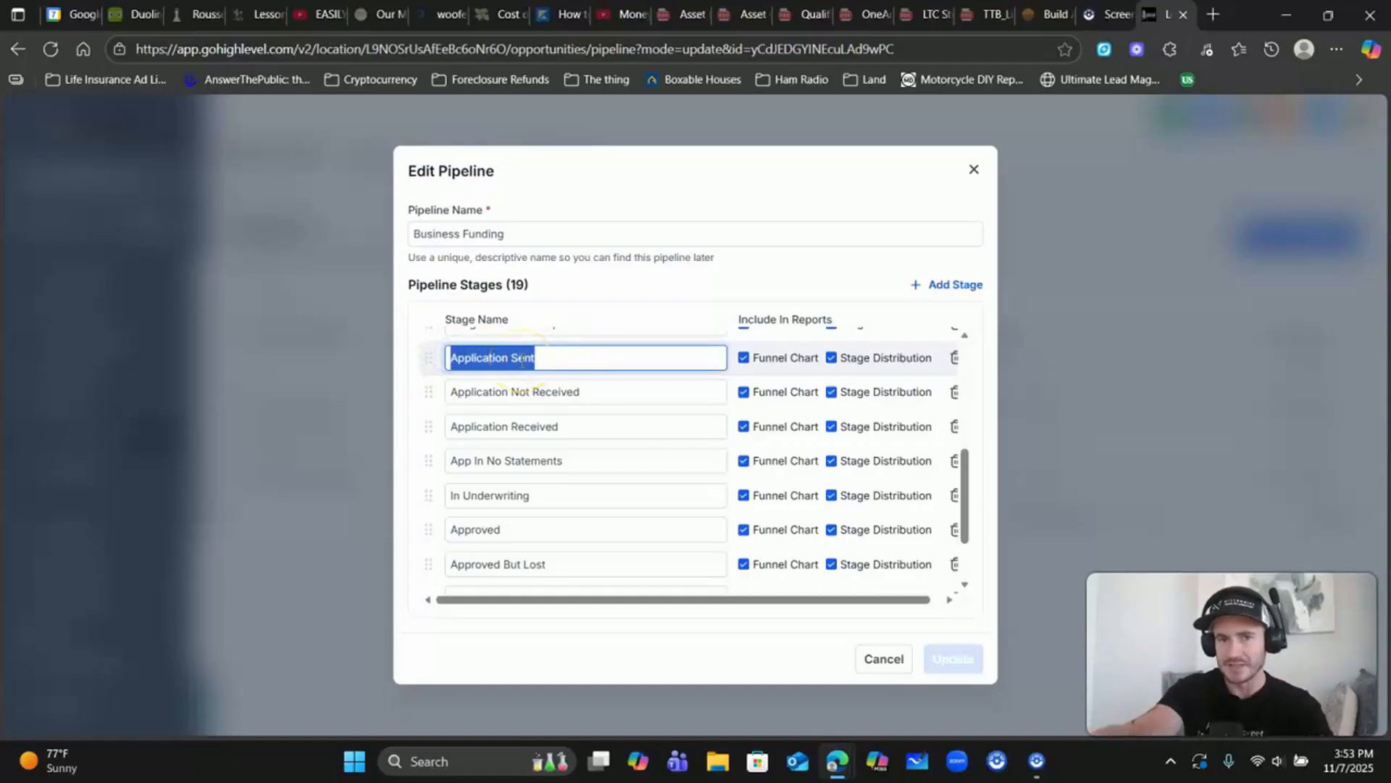
left_click(453, 357)
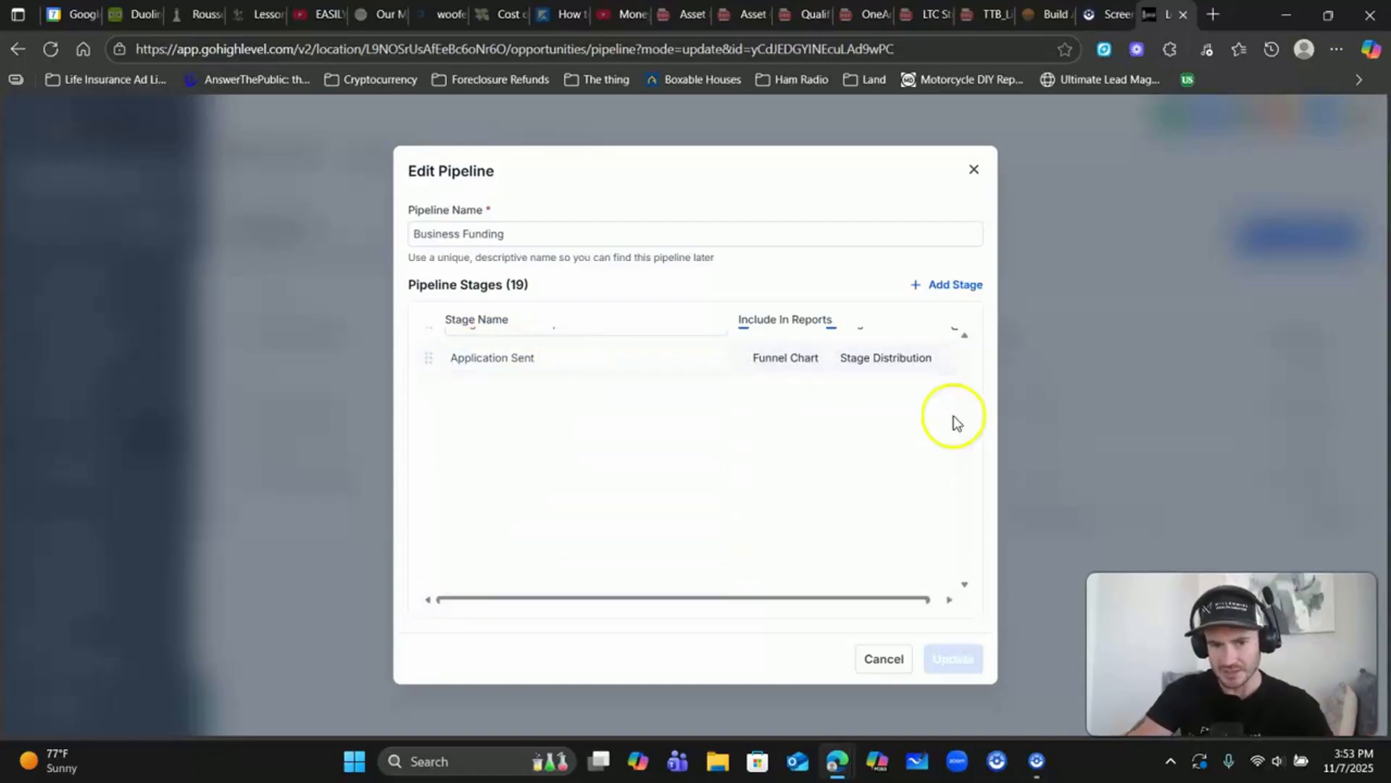
Try adding a stage named BLOC Application Sent to the Business Funding pipeline, and discard the changes
left_click(952, 284)
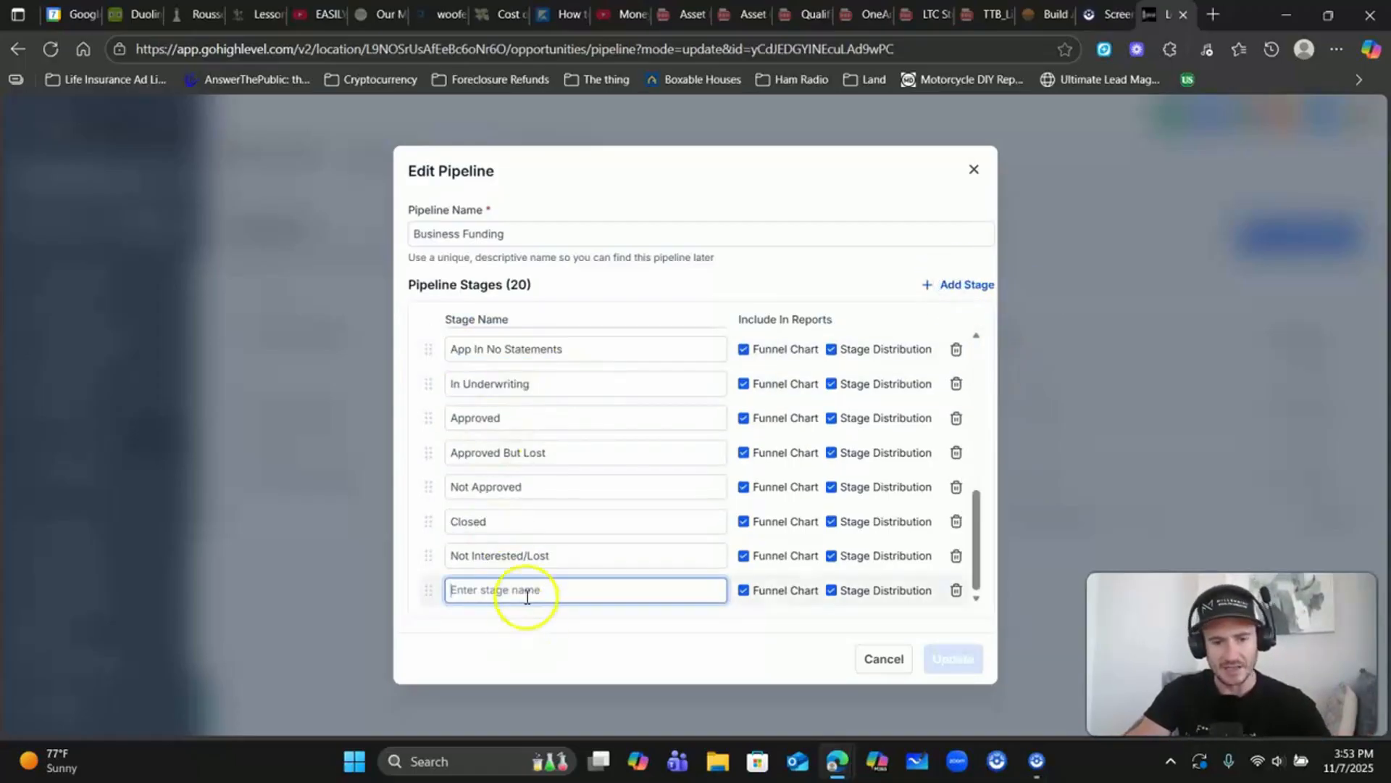
type("BLOC Application Sent")
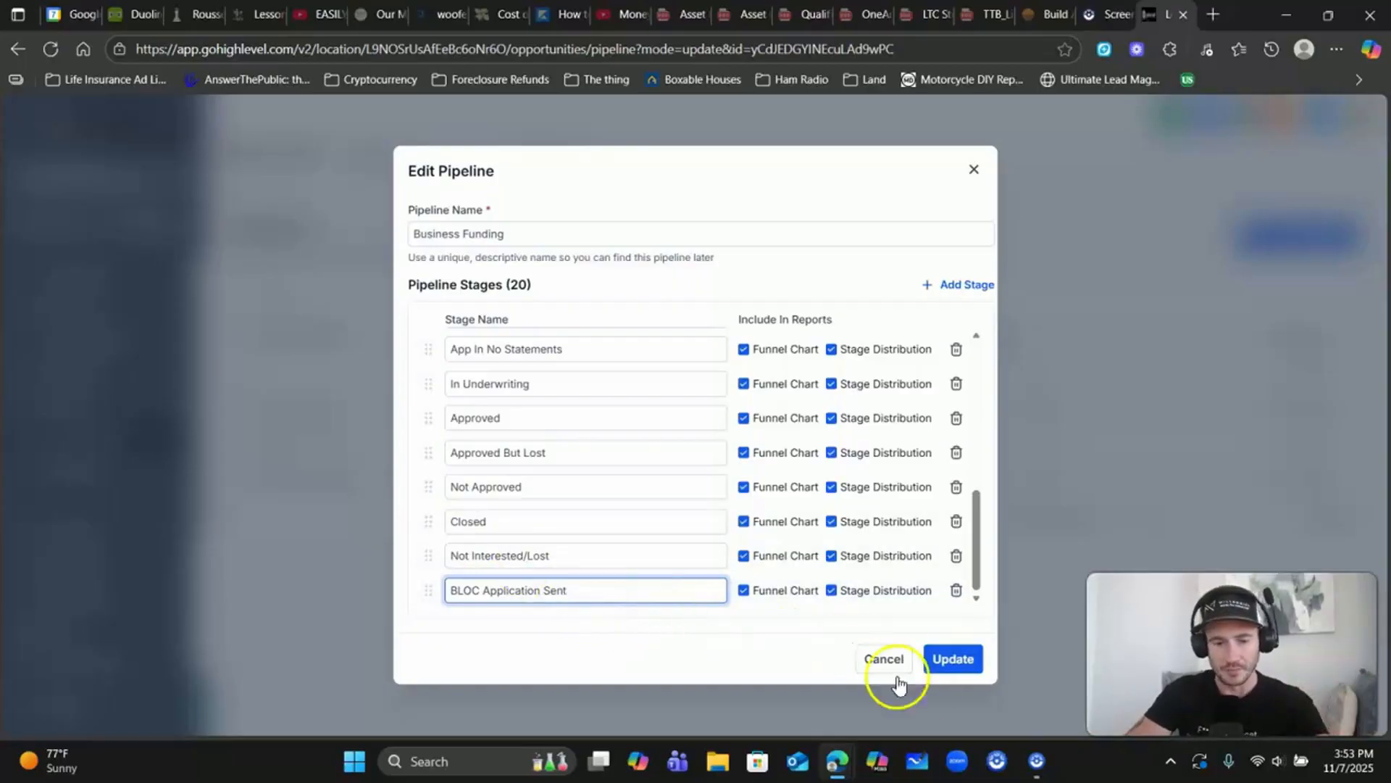
left_click(882, 661)
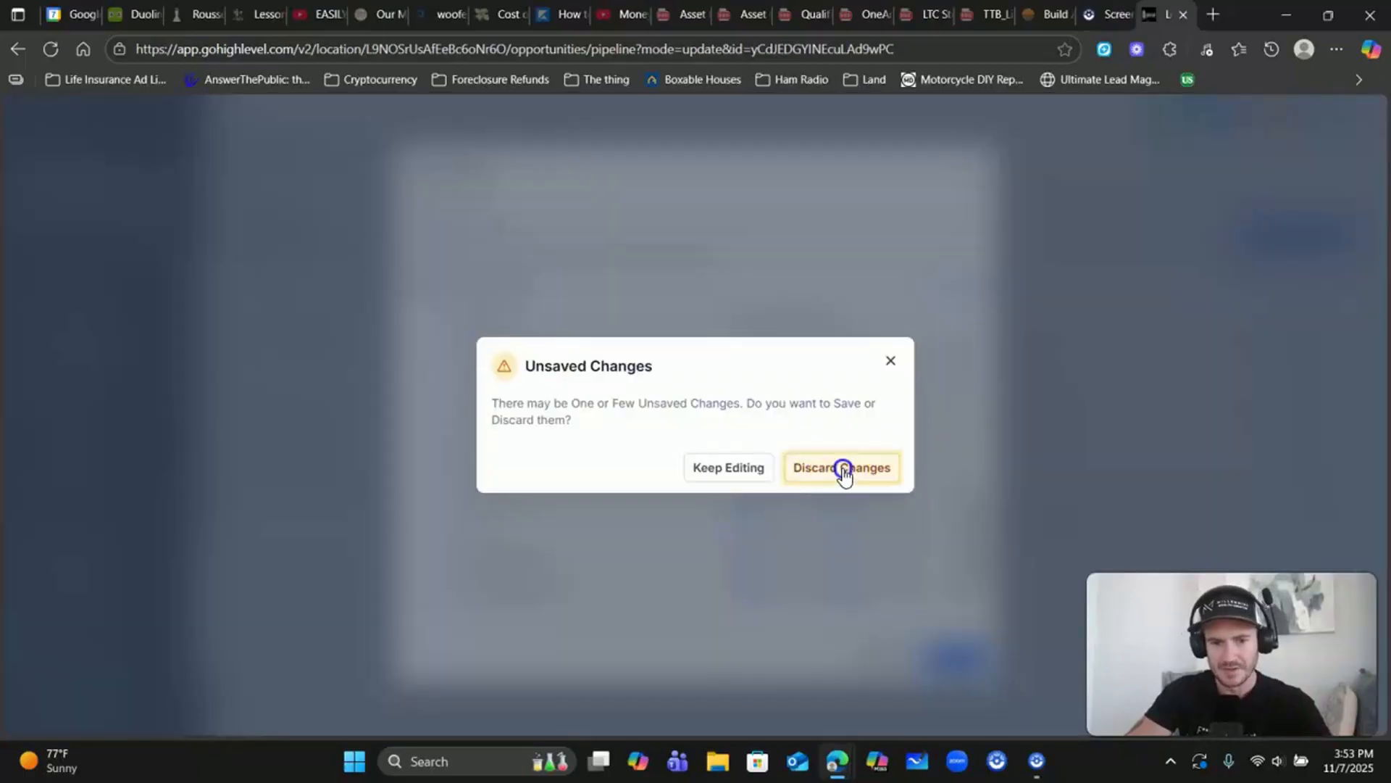
left_click(823, 469)
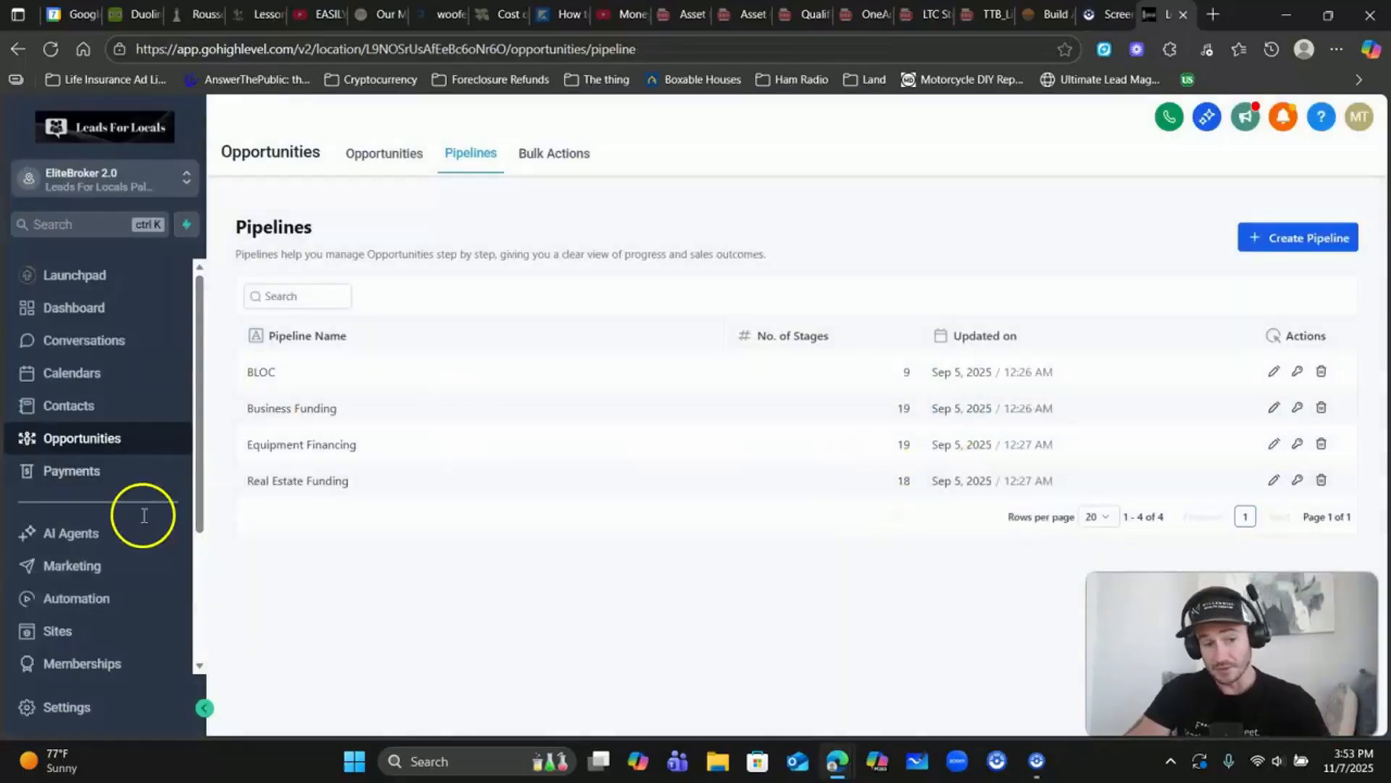
Look through the automation workflow folders, open Equipment Financing, and return to the full workflow list
left_click(100, 597)
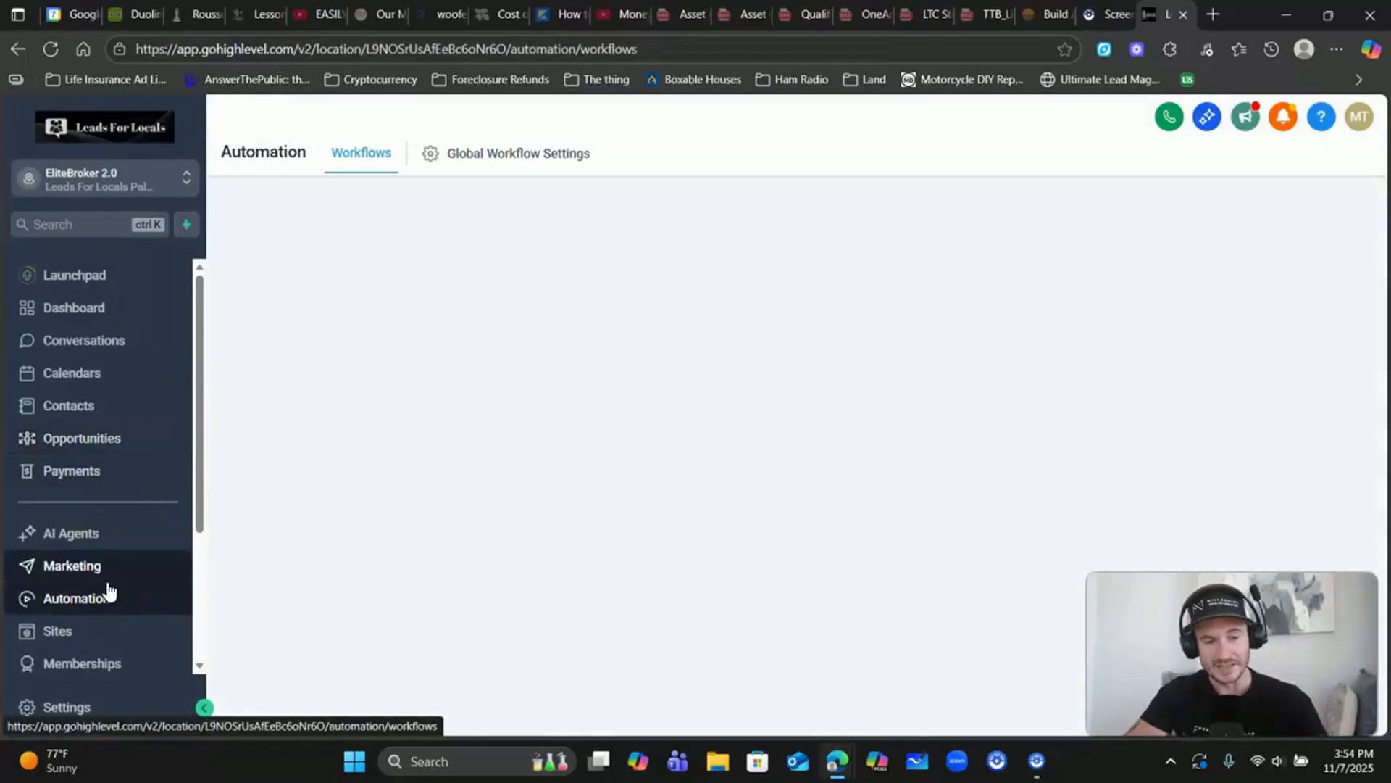
left_click(130, 569)
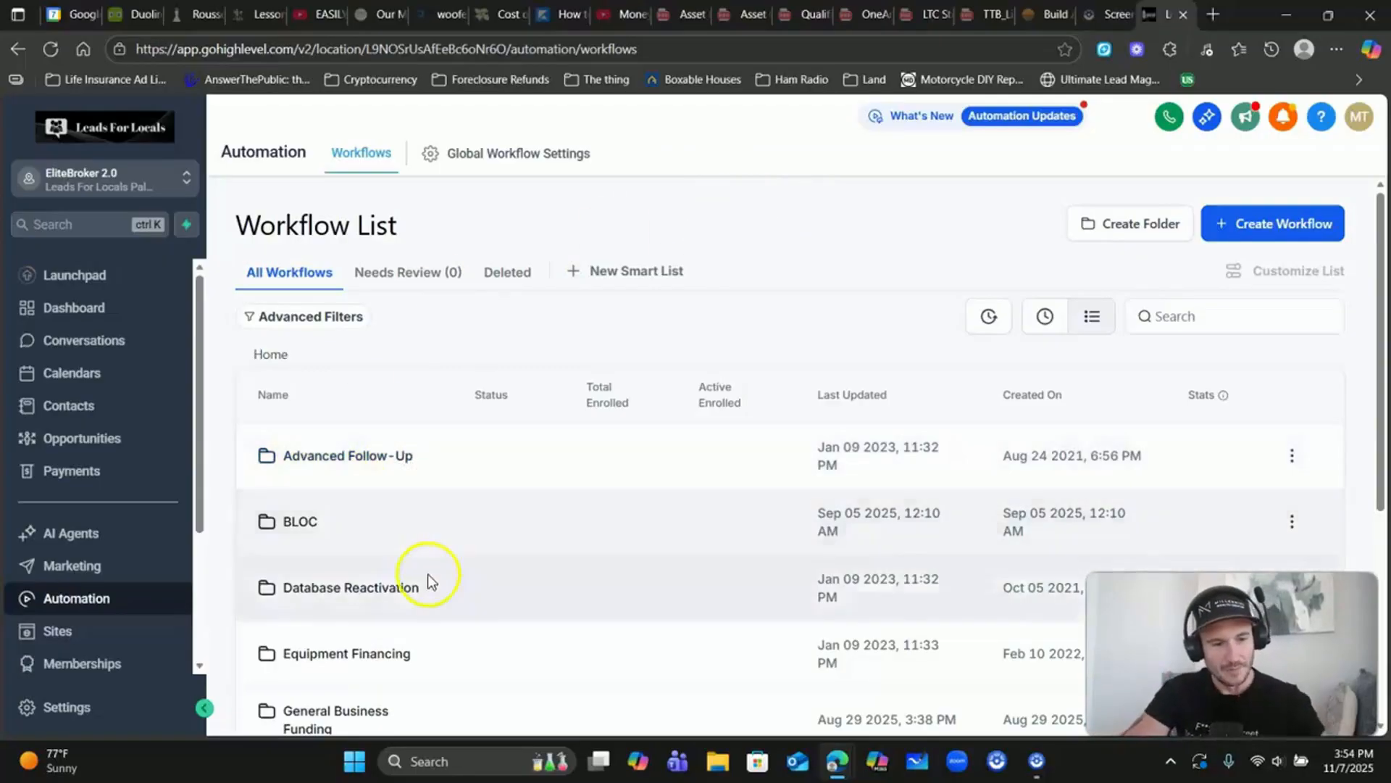
scroll(426, 575, "down", 1)
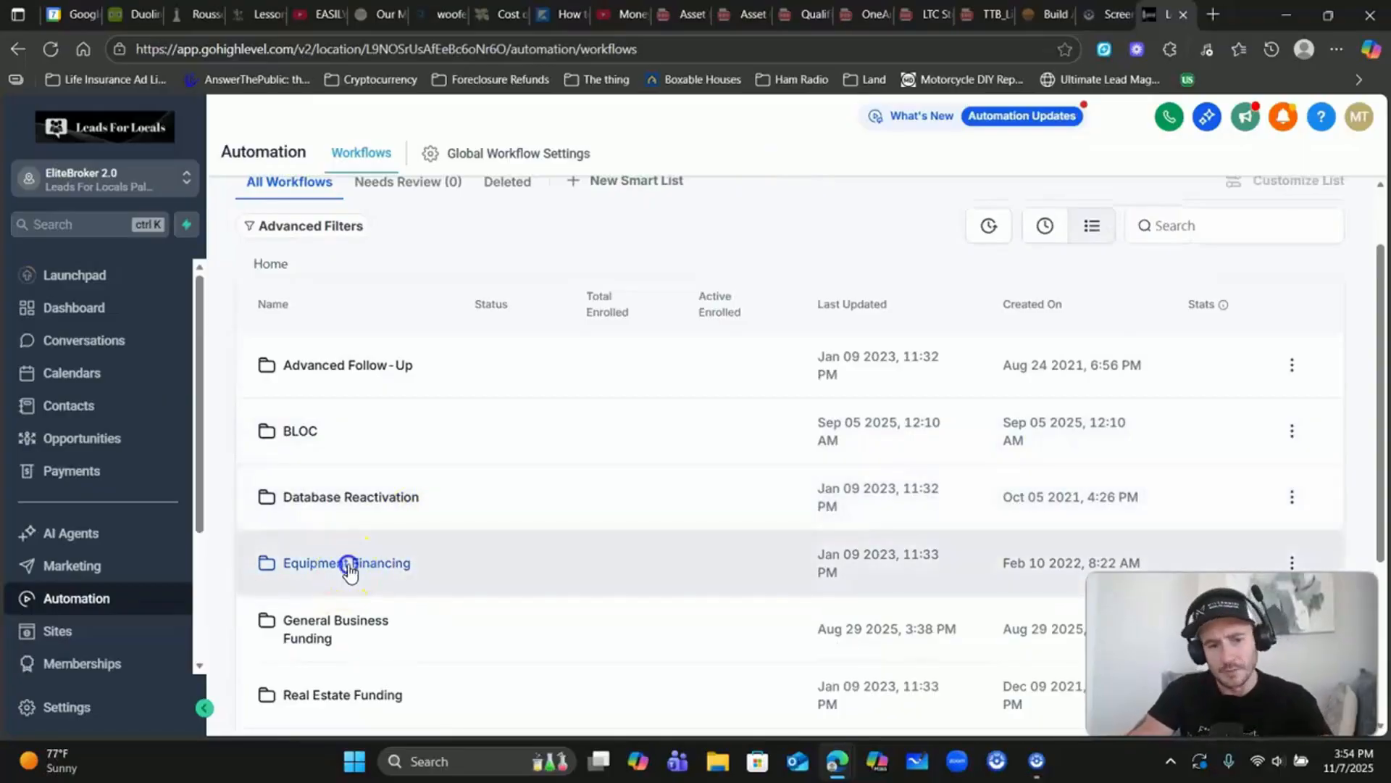
left_click(350, 562)
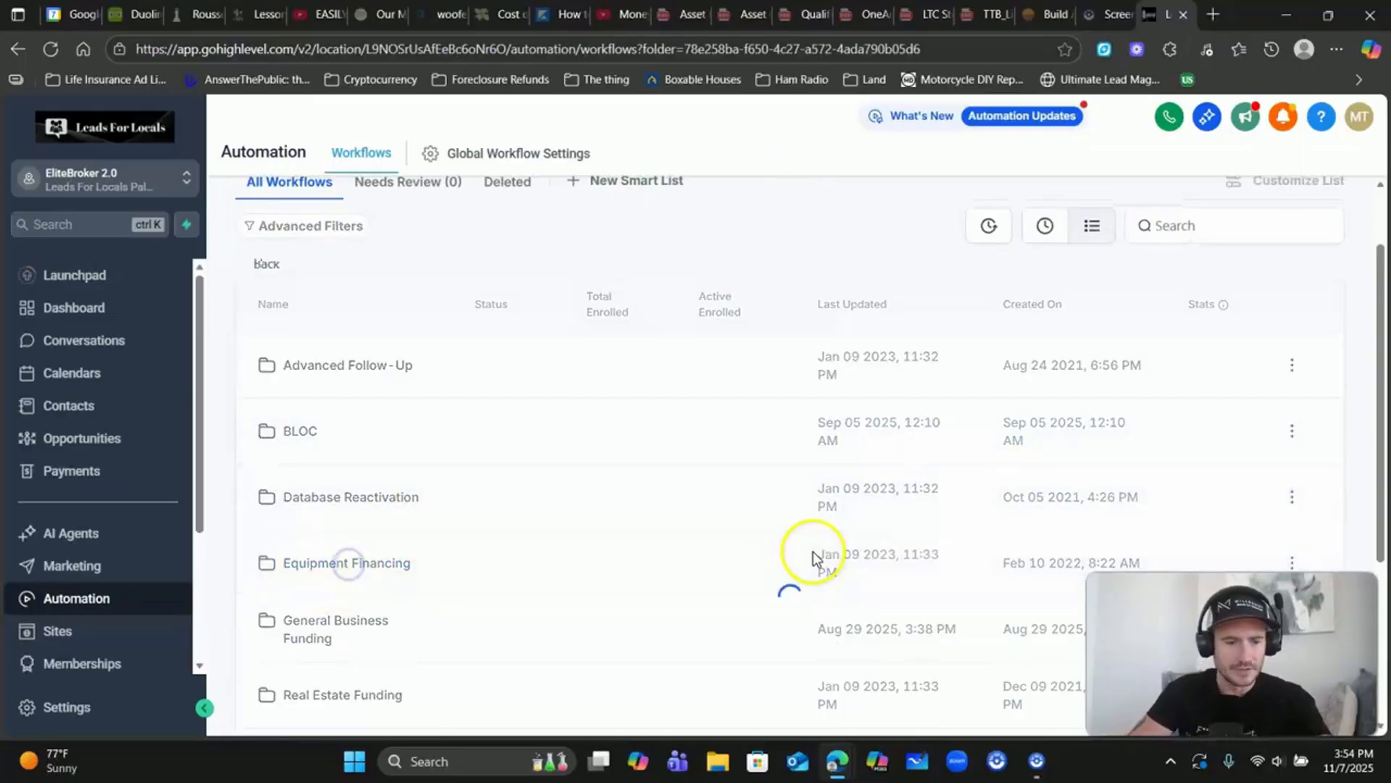
left_click(268, 264)
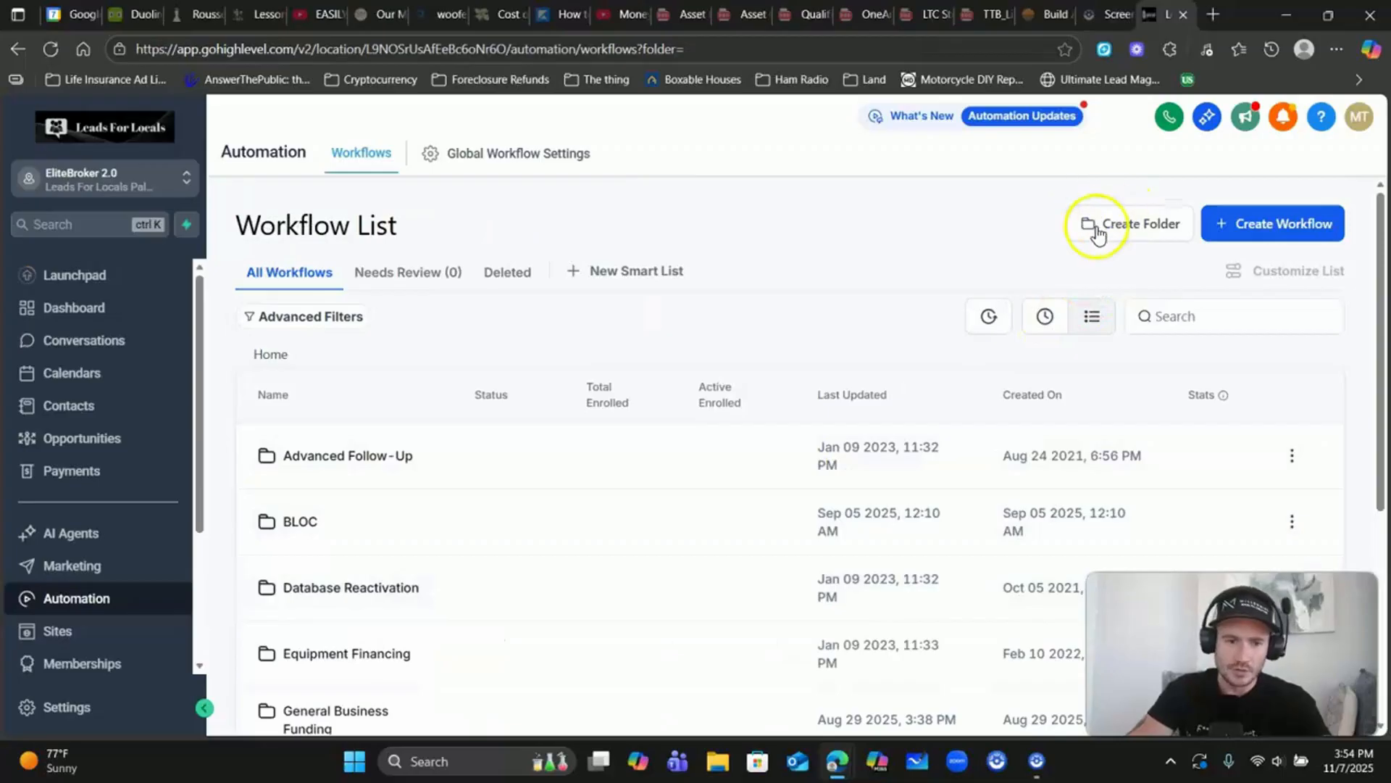
Inspect the dialog for creating a workflow folder, cancel it, and look over the whole workflow list
left_click(1123, 226)
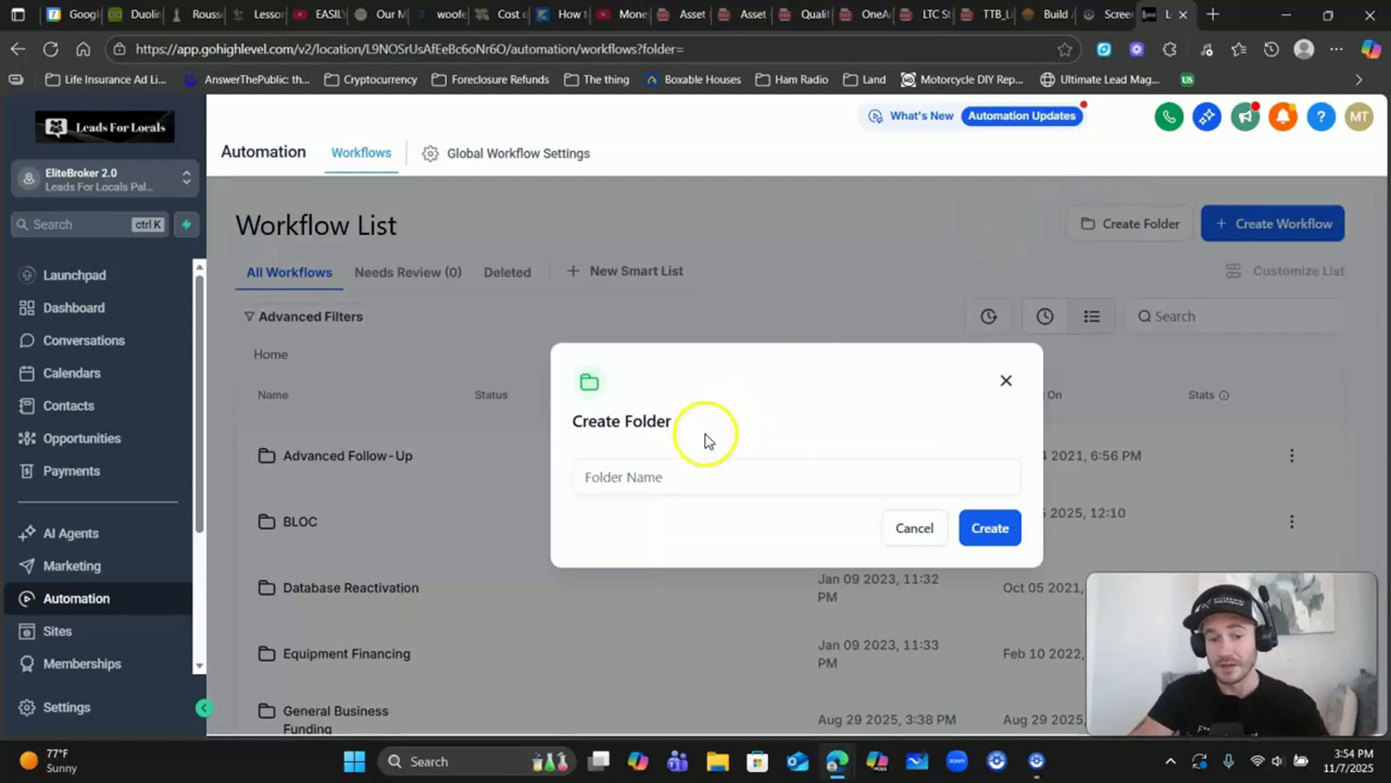
left_click(704, 472)
left_click(590, 476)
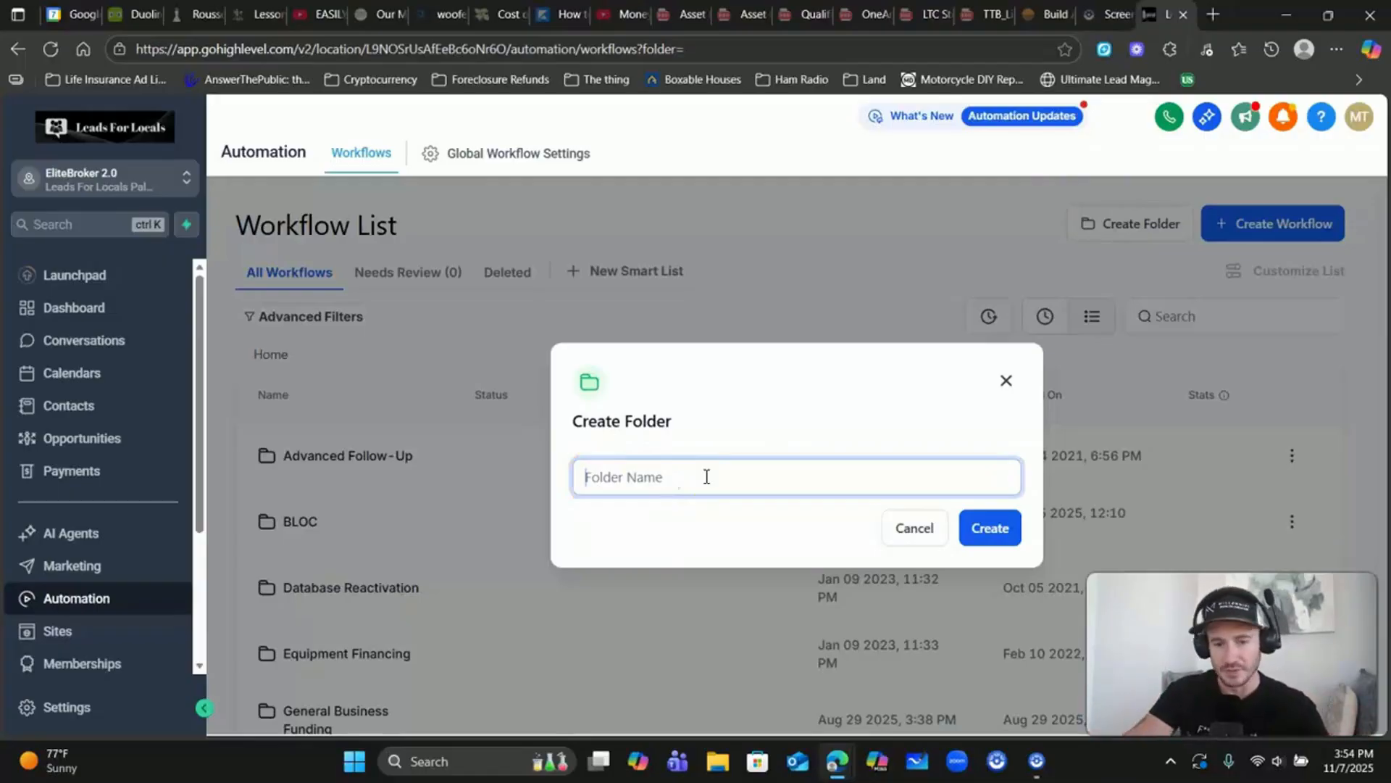
left_click(913, 528)
scroll(652, 384, "down", 5)
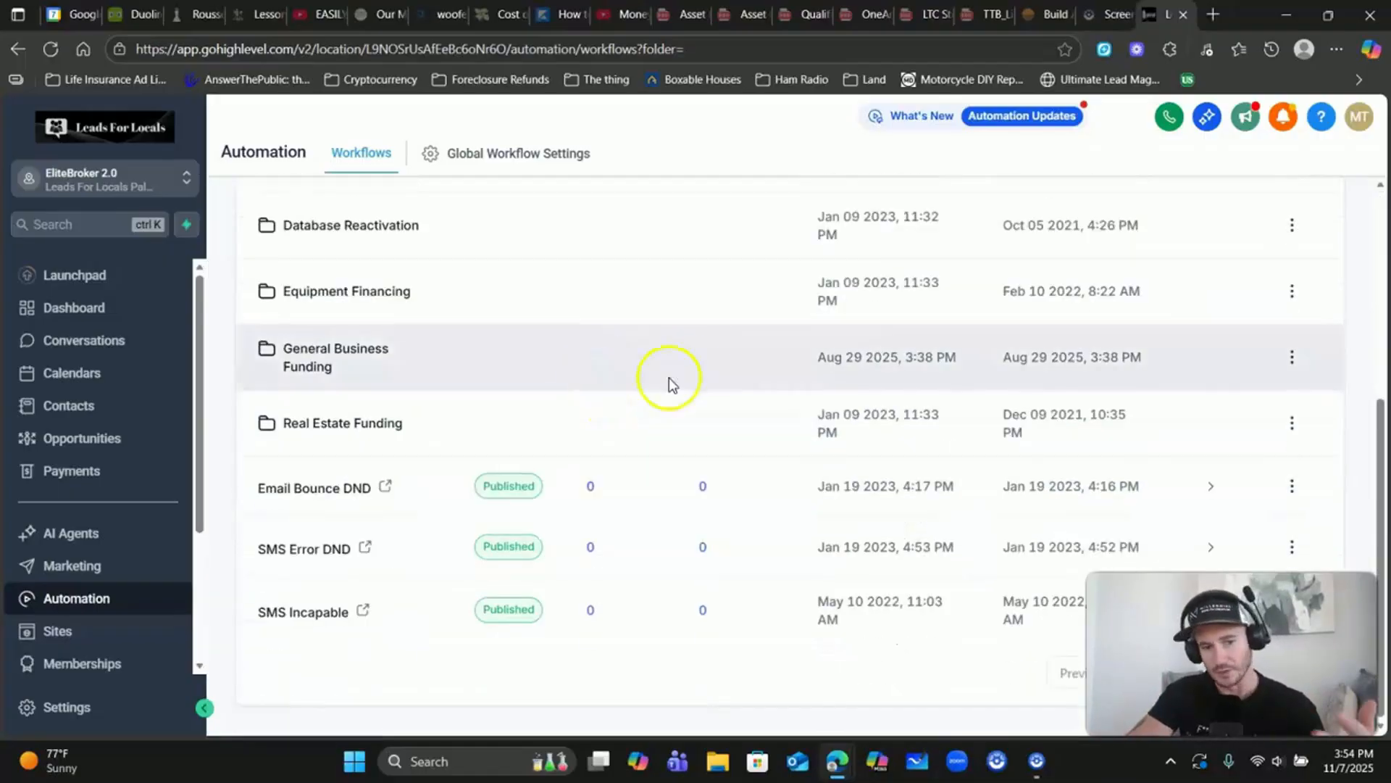
scroll(668, 384, "up", 5)
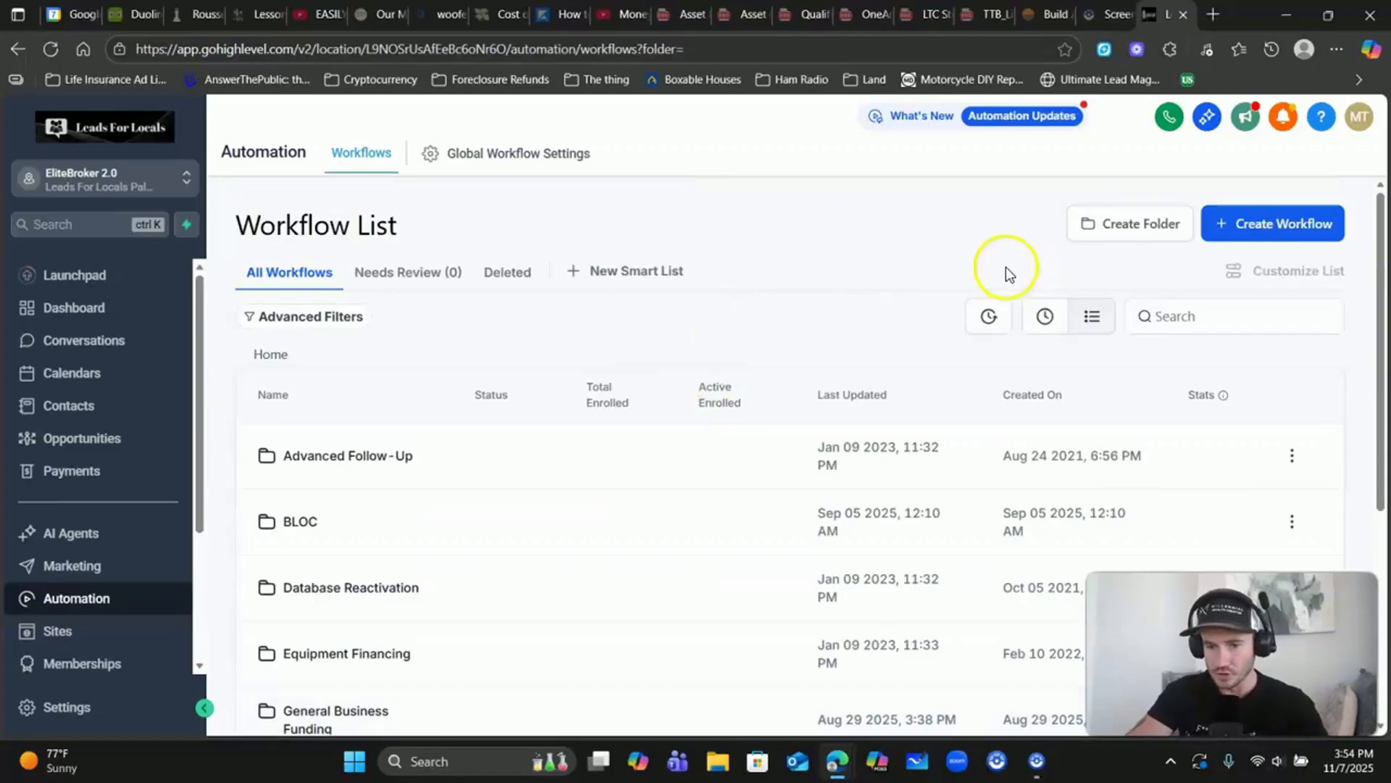
Create a new automation workflow from scratch and examine its empty builder canvas
left_click(1250, 227)
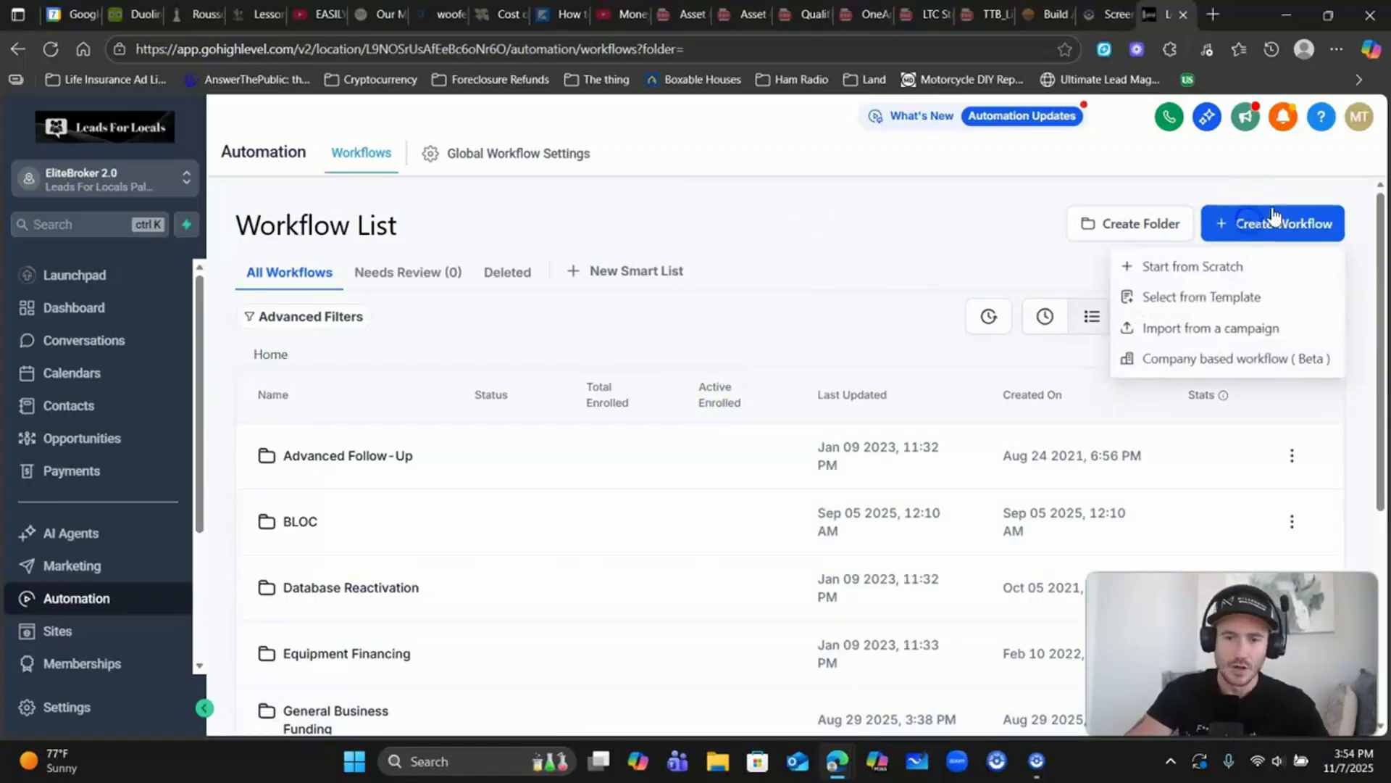
left_click(1185, 265)
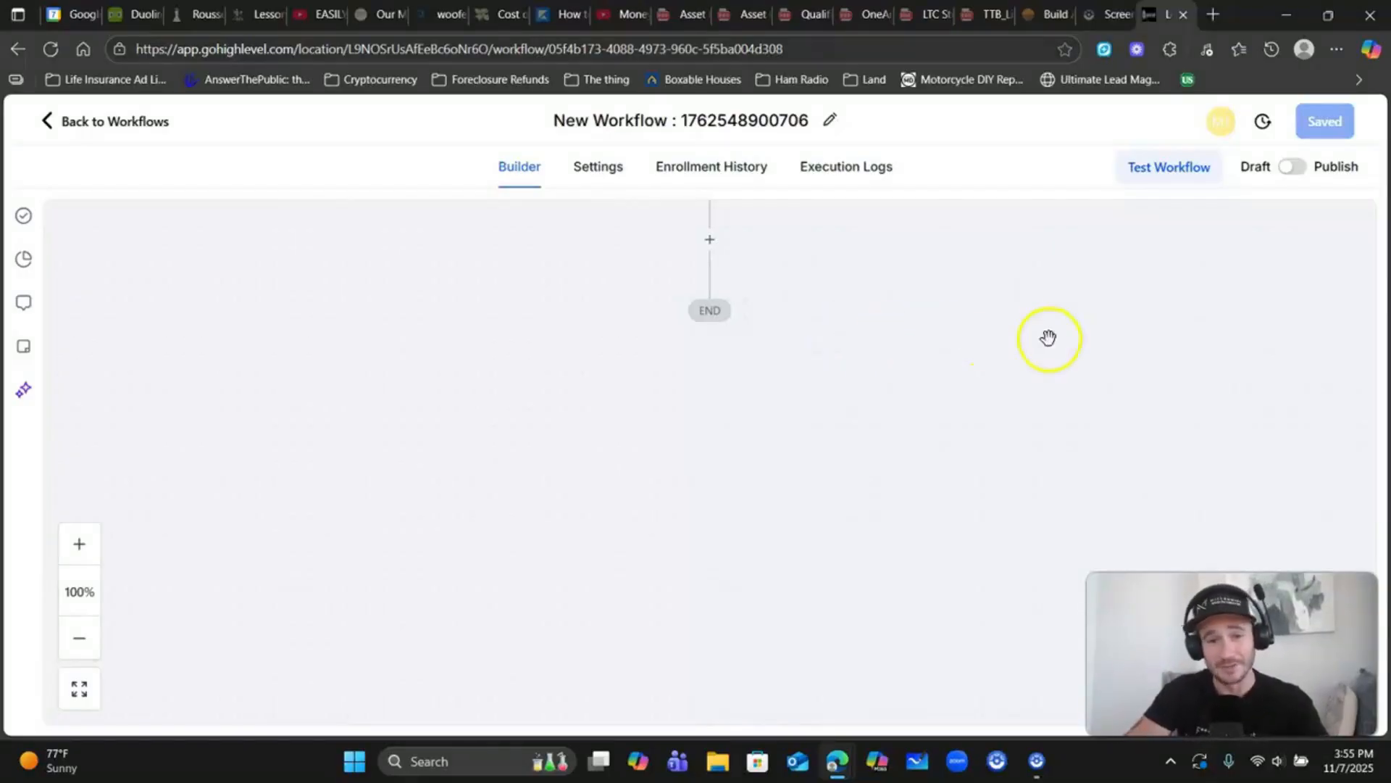
scroll(1047, 332, "up", 3)
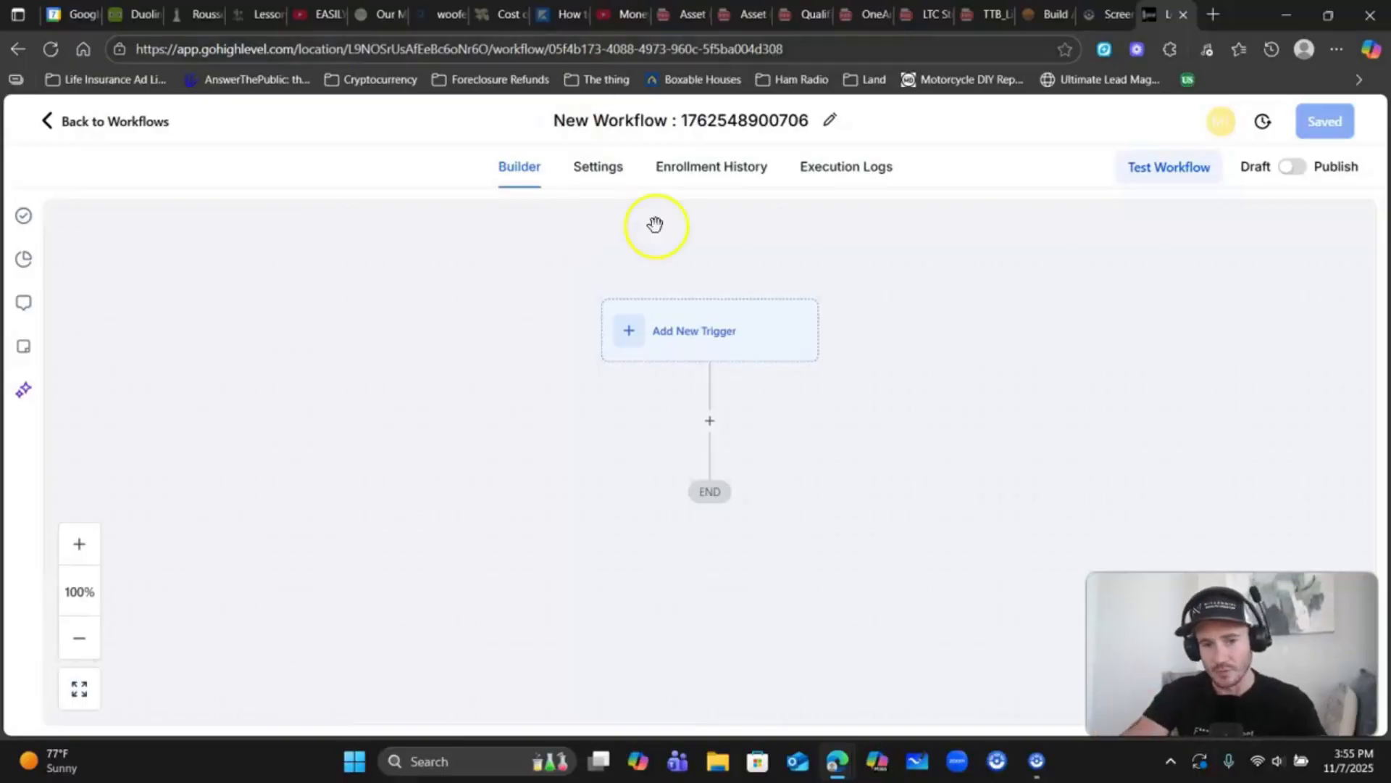
Search the workflow triggers for "pipe" and choose Pipeline Stage Changed as the new workflow's trigger
left_click(683, 323)
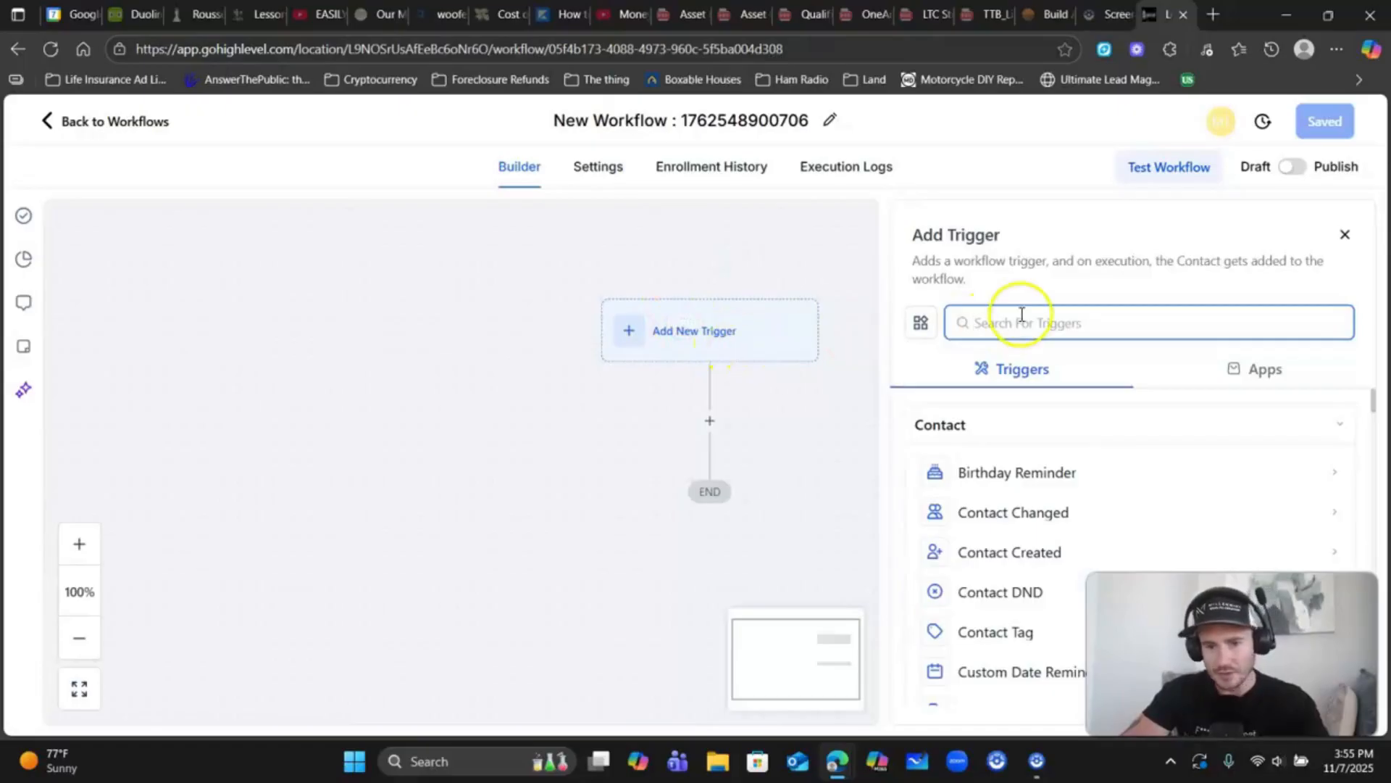
type("pipl")
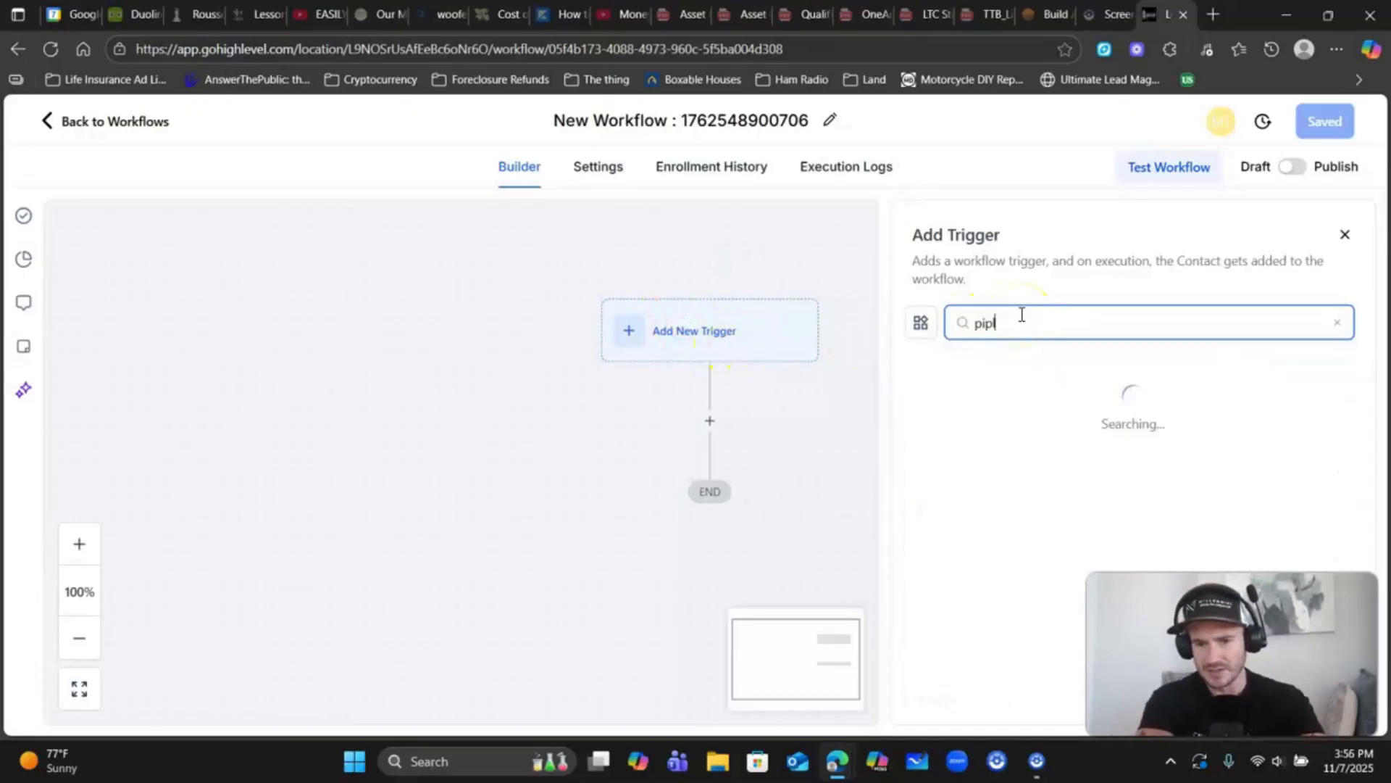
key("BackSpace")
type("e")
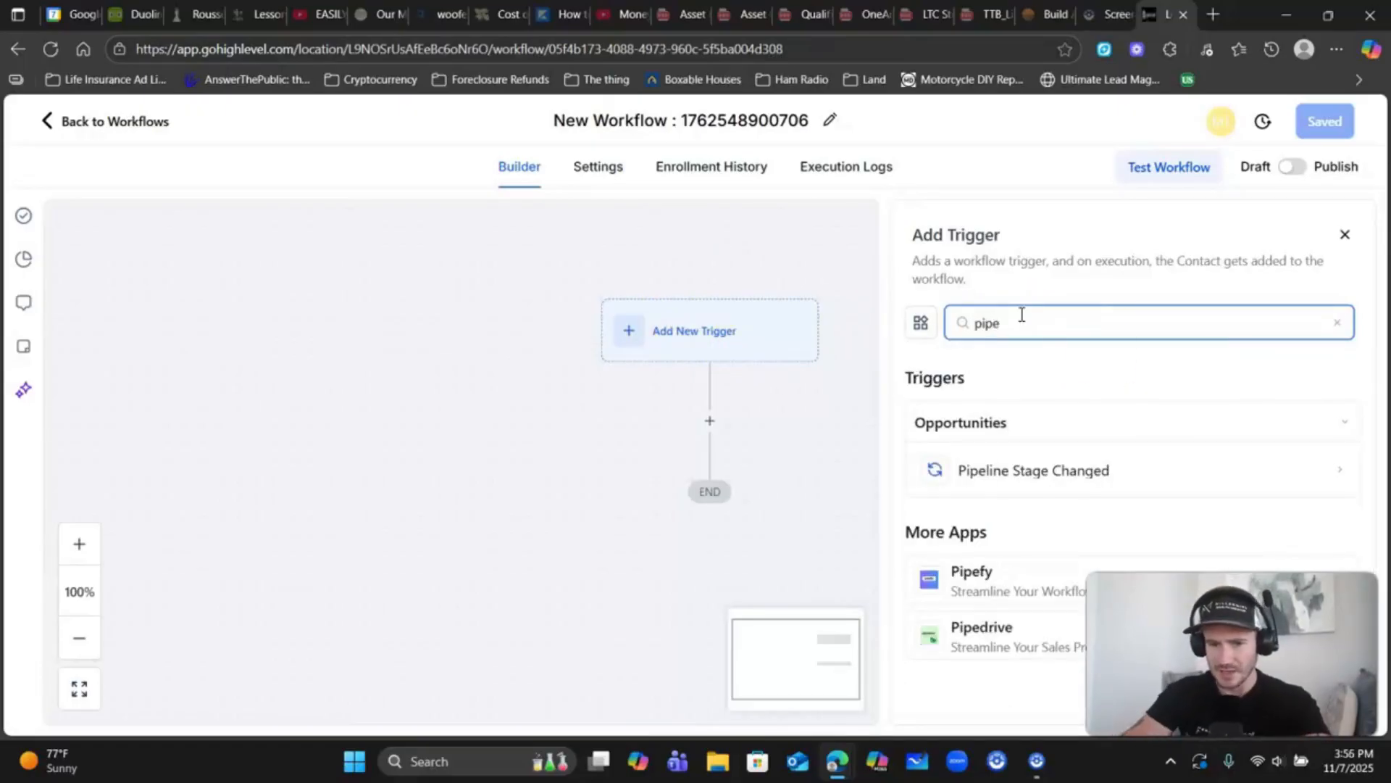
left_click(1024, 473)
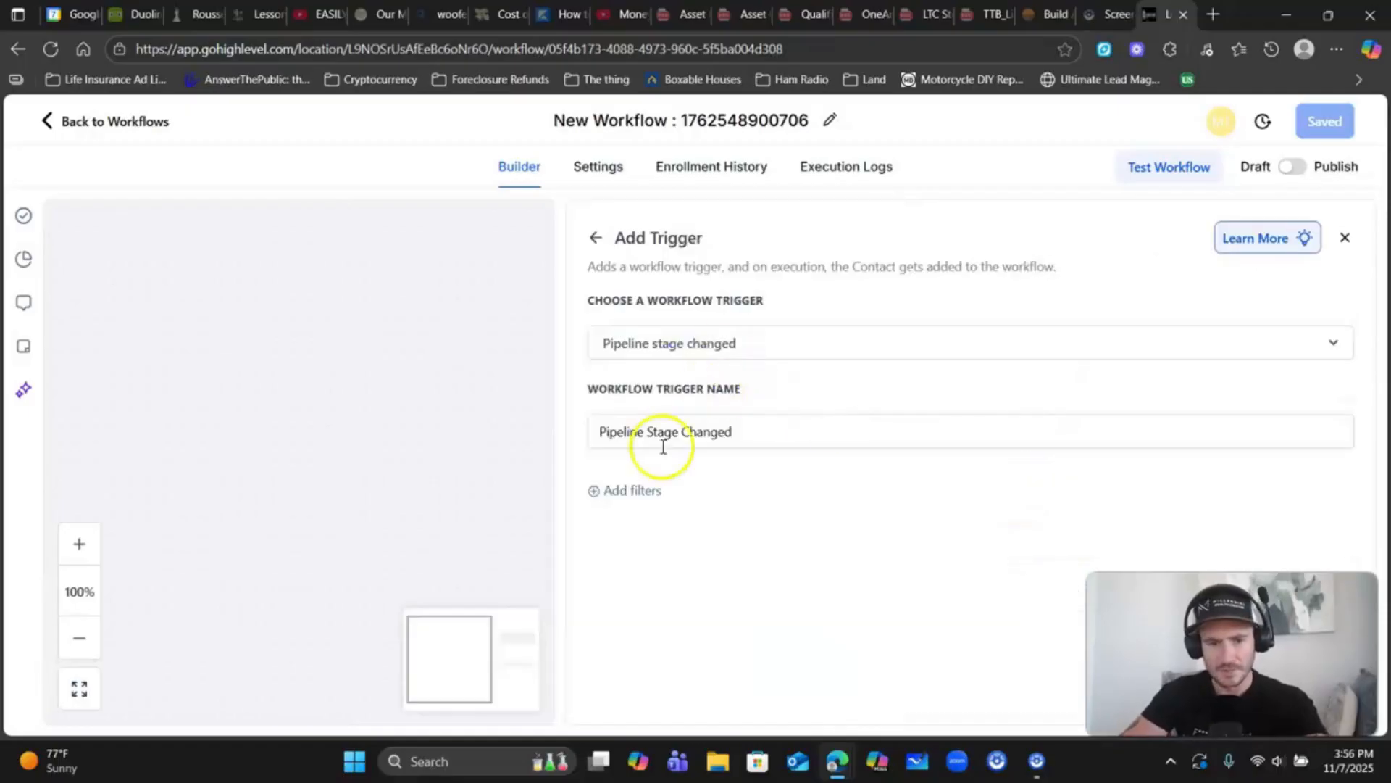
Add a filter row to the Pipeline Stage Changed trigger and open its list of filter fields
left_click(634, 494)
left_click(652, 517)
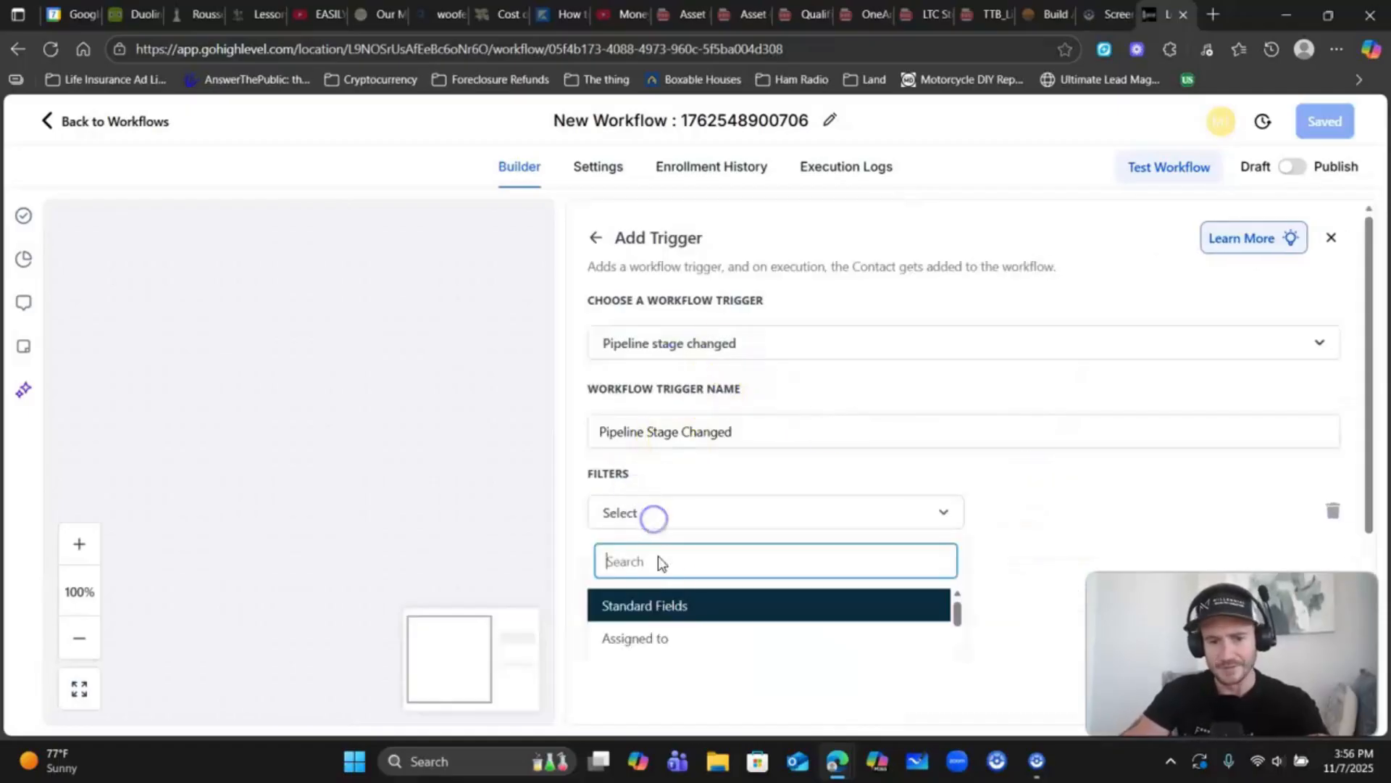
Filter the Pipeline Stage Changed trigger to opportunities in the Business Funding pipeline
left_click(636, 546)
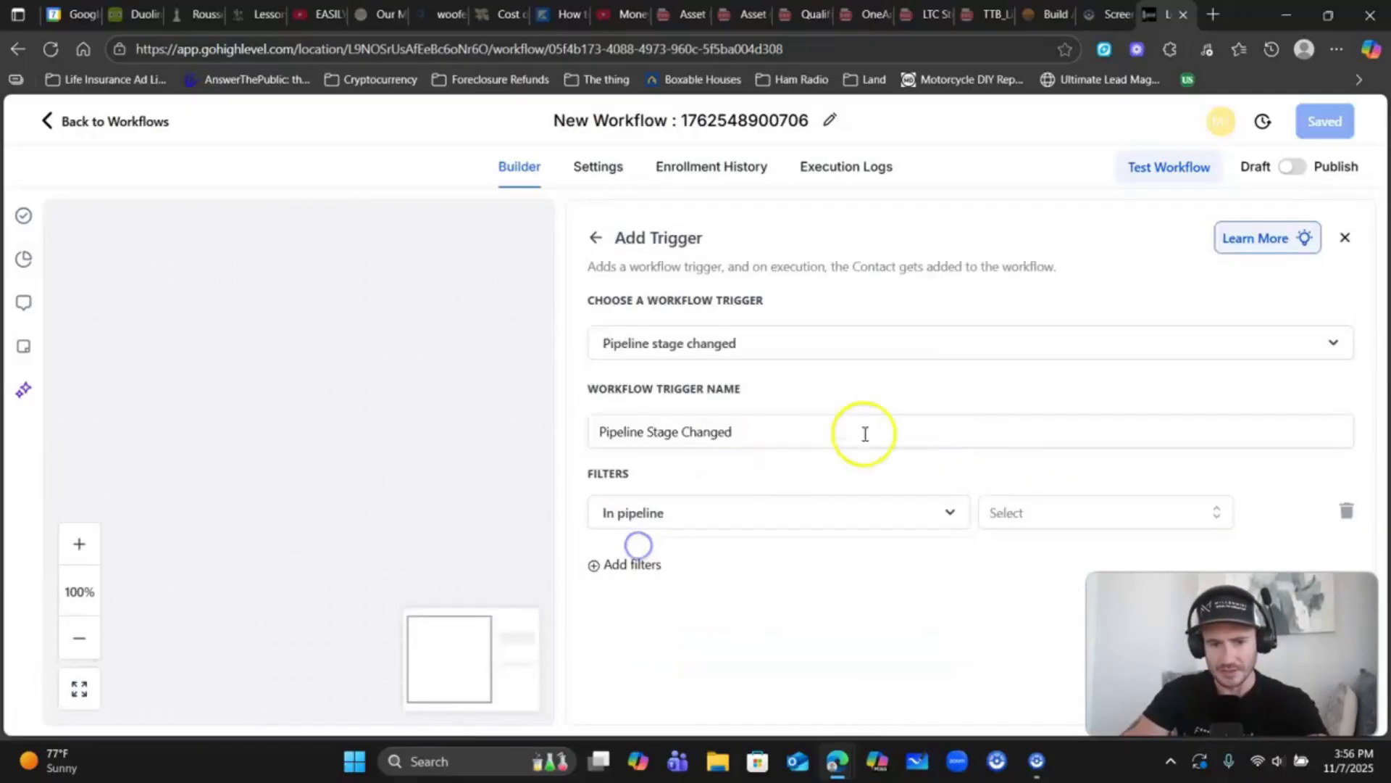
left_click(1018, 522)
left_click(1022, 640)
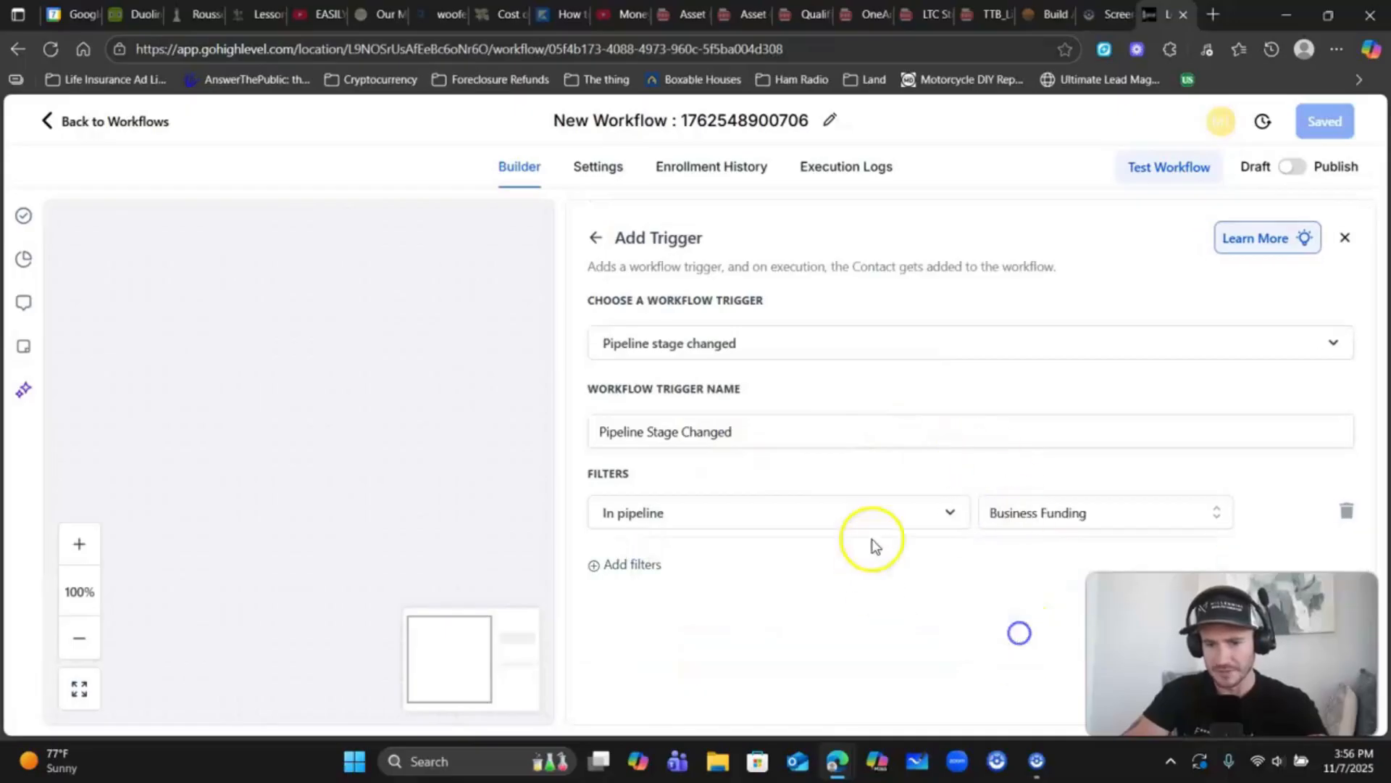
Add a second trigger filter with the pipeline stage set to Application Sent, and save the trigger
left_click(656, 566)
left_click(686, 565)
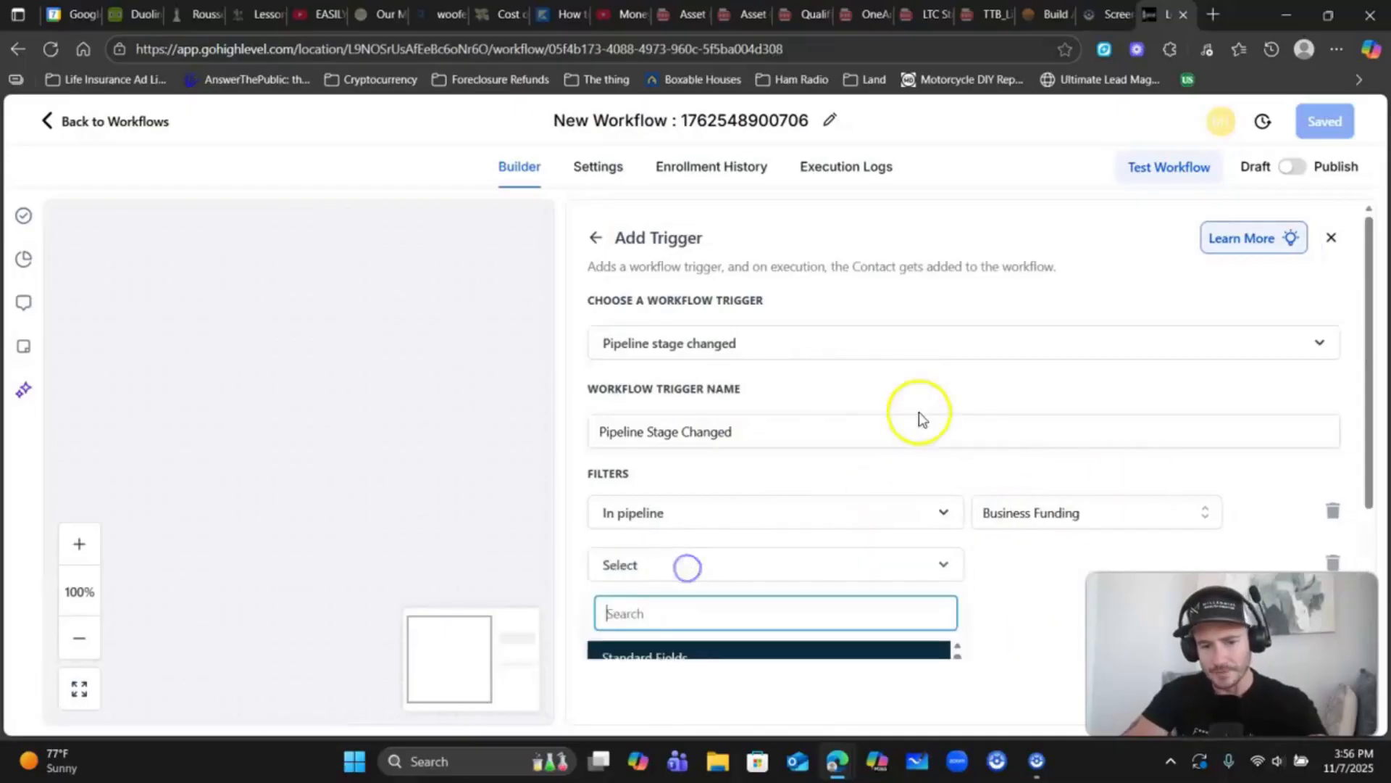
left_click(655, 610)
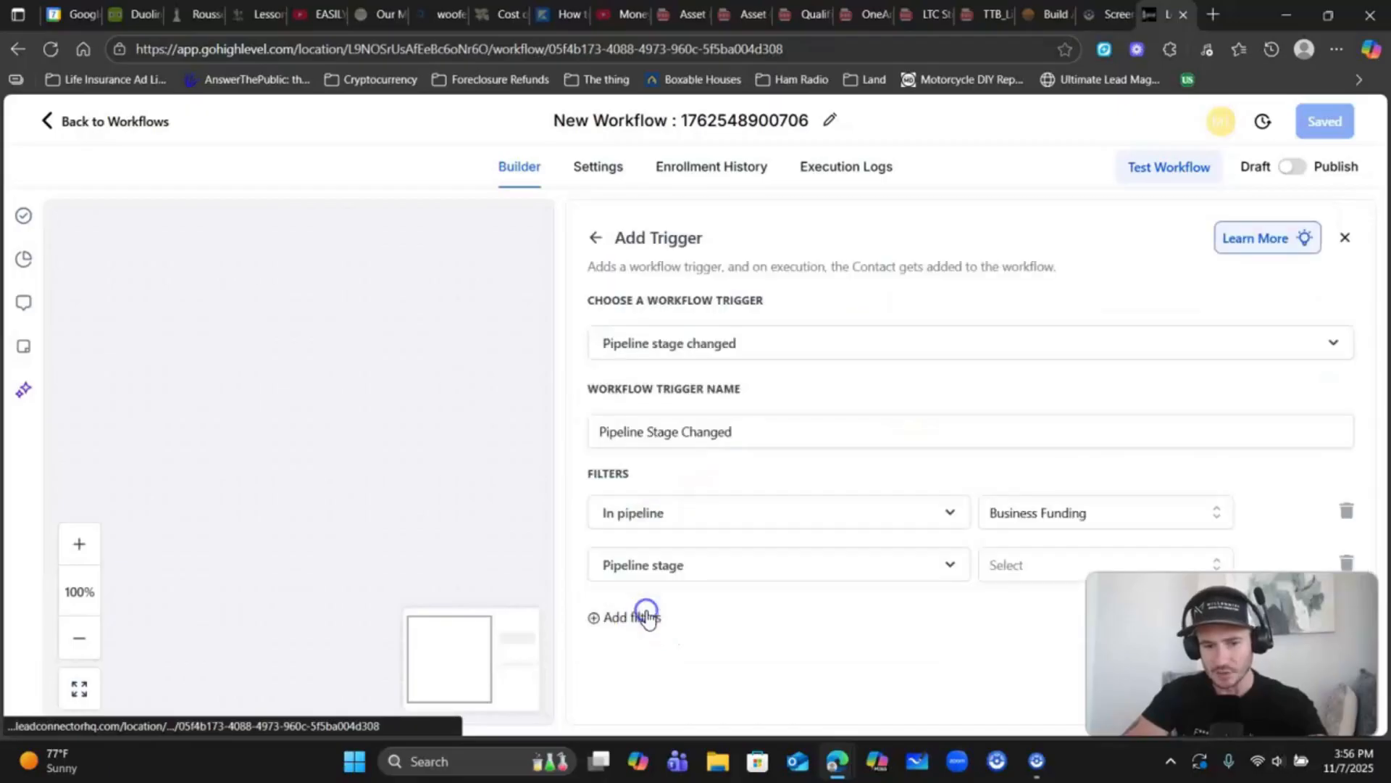
left_click(1021, 566)
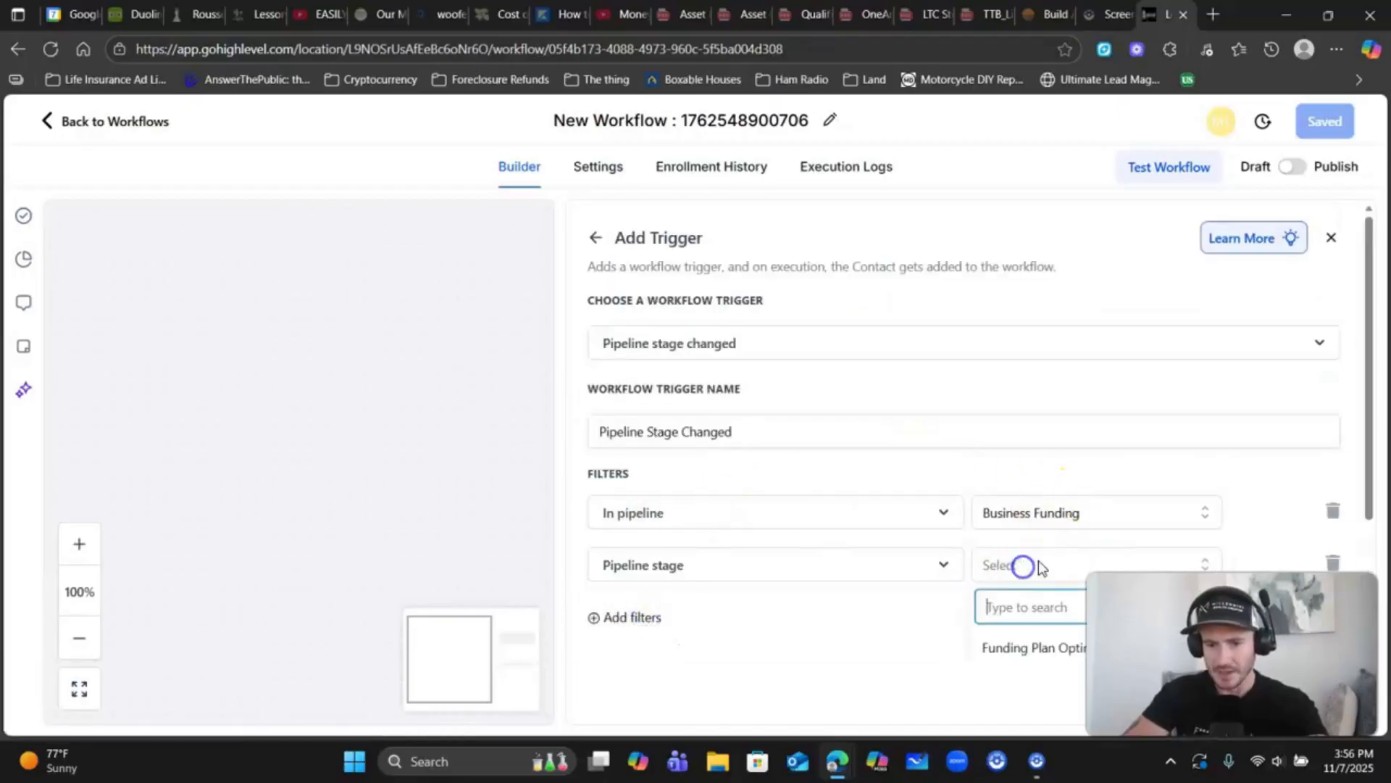
type("appli")
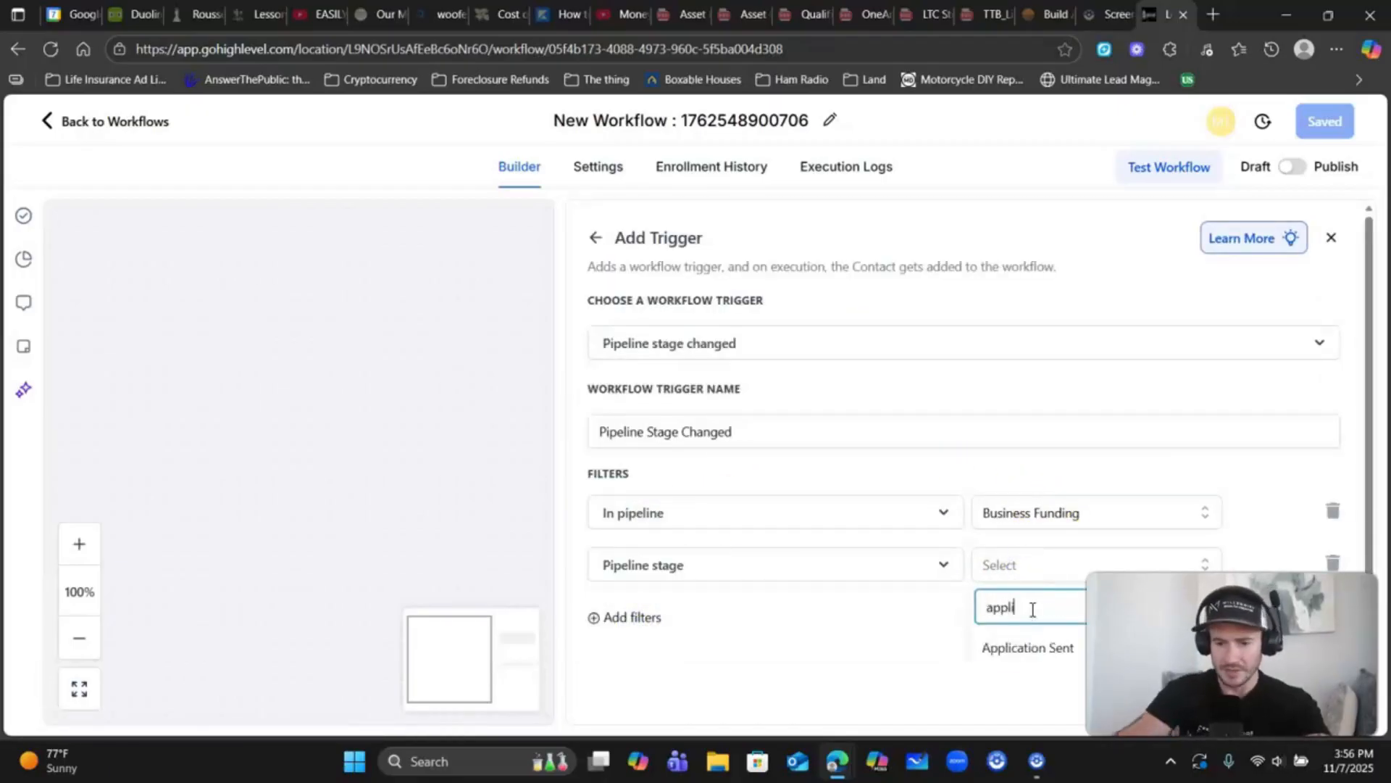
left_click(1024, 649)
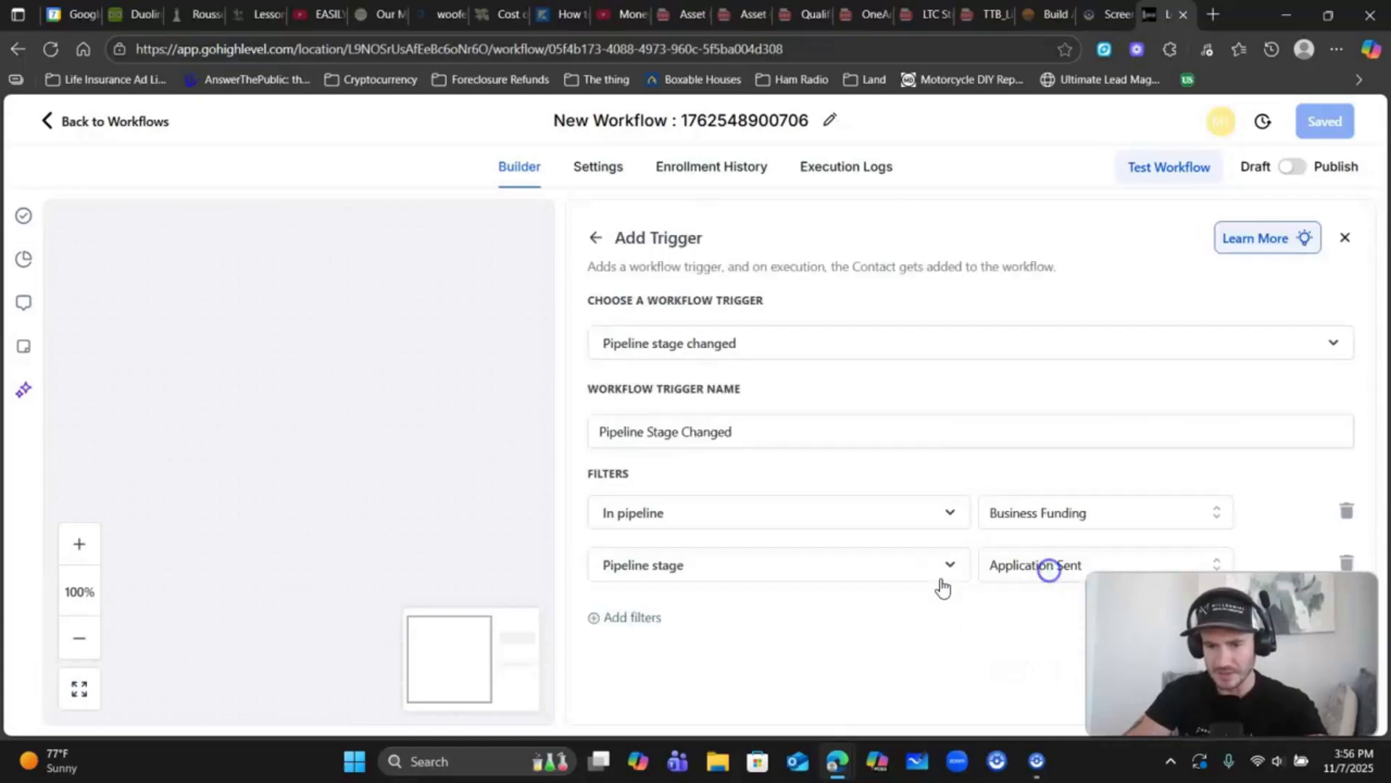
left_click(1323, 706)
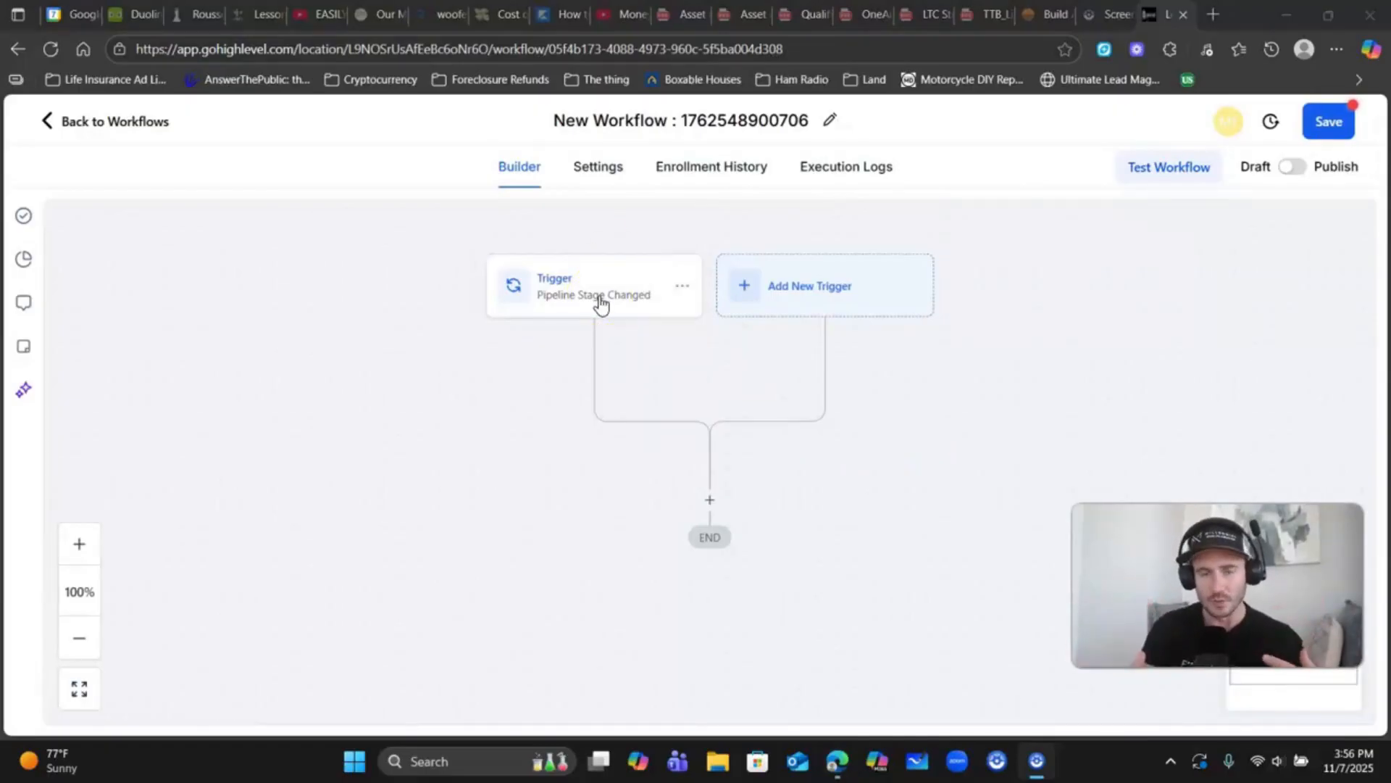
Rename the workflow as Test BLOC Application Sent
triple_click(677, 119)
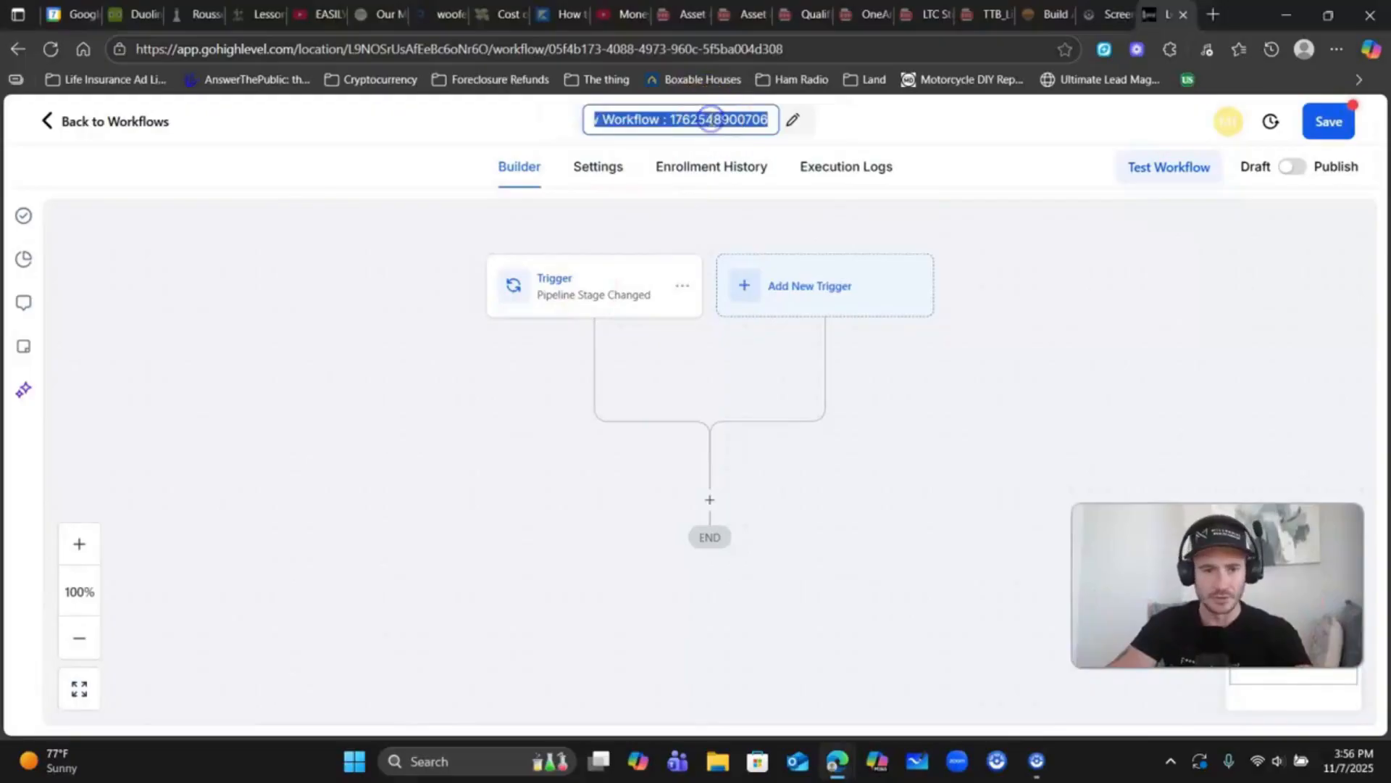
type("Test Send Application")
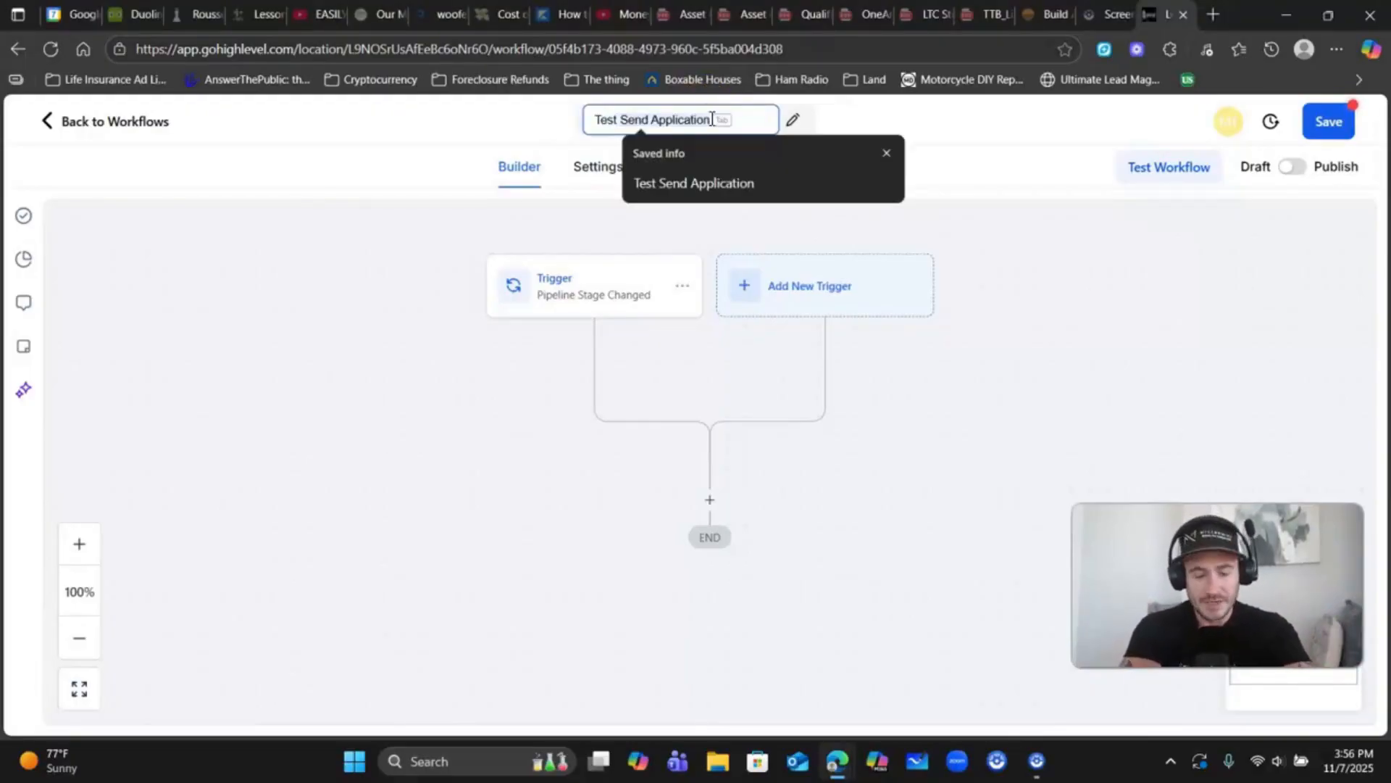
key("ctrl+BackSpace")
key("ctrl+BackSpace")
type("Bo")
key("BackSpace")
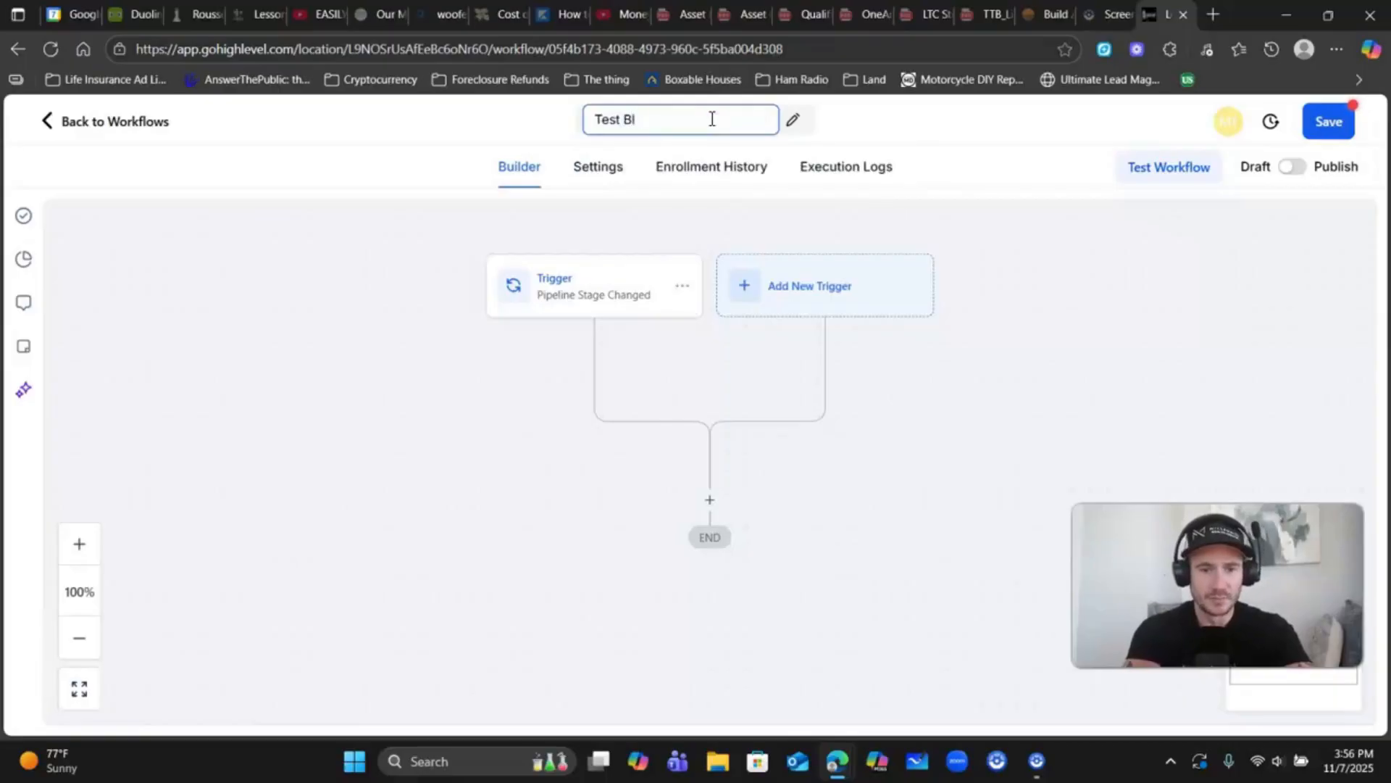
type("LoC")
key("BackSpace")
key("BackSpace")
type("OC")
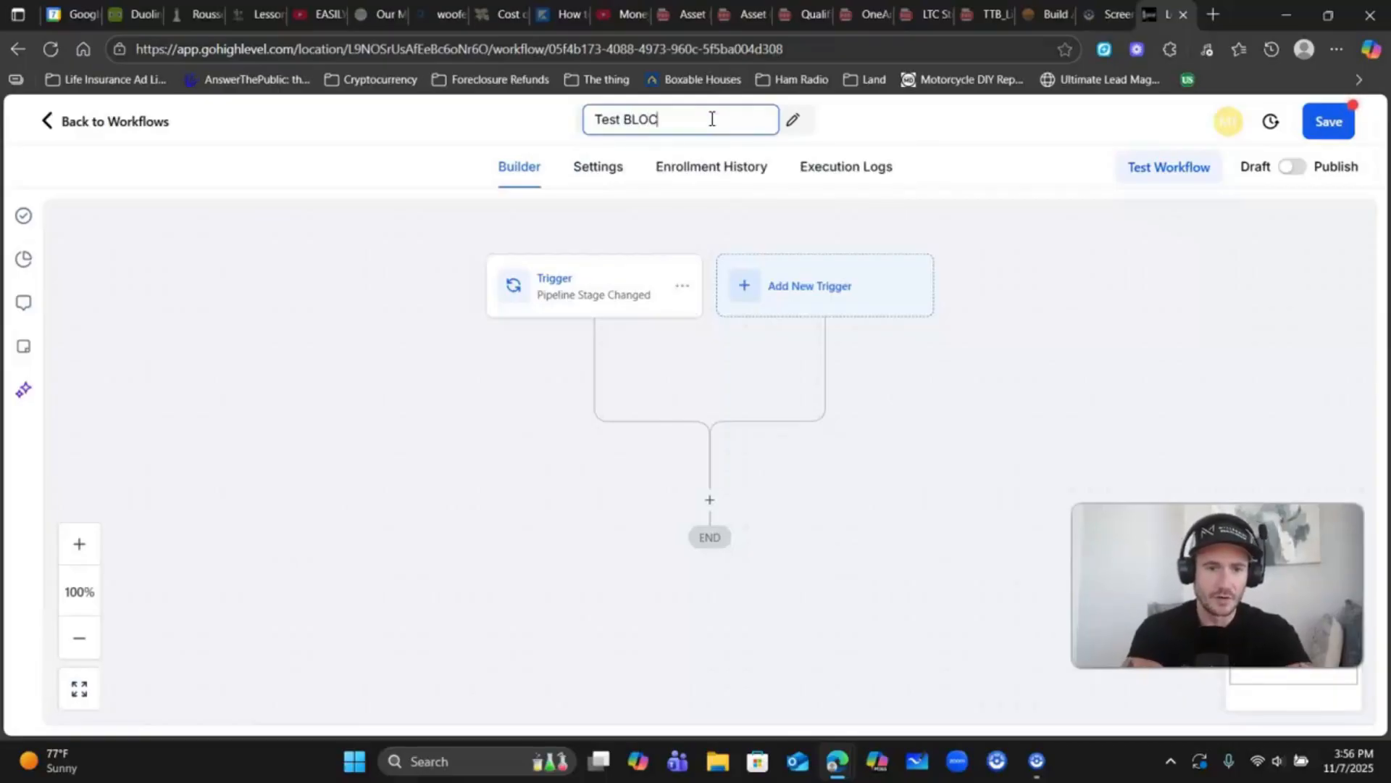
type(" Application Sent")
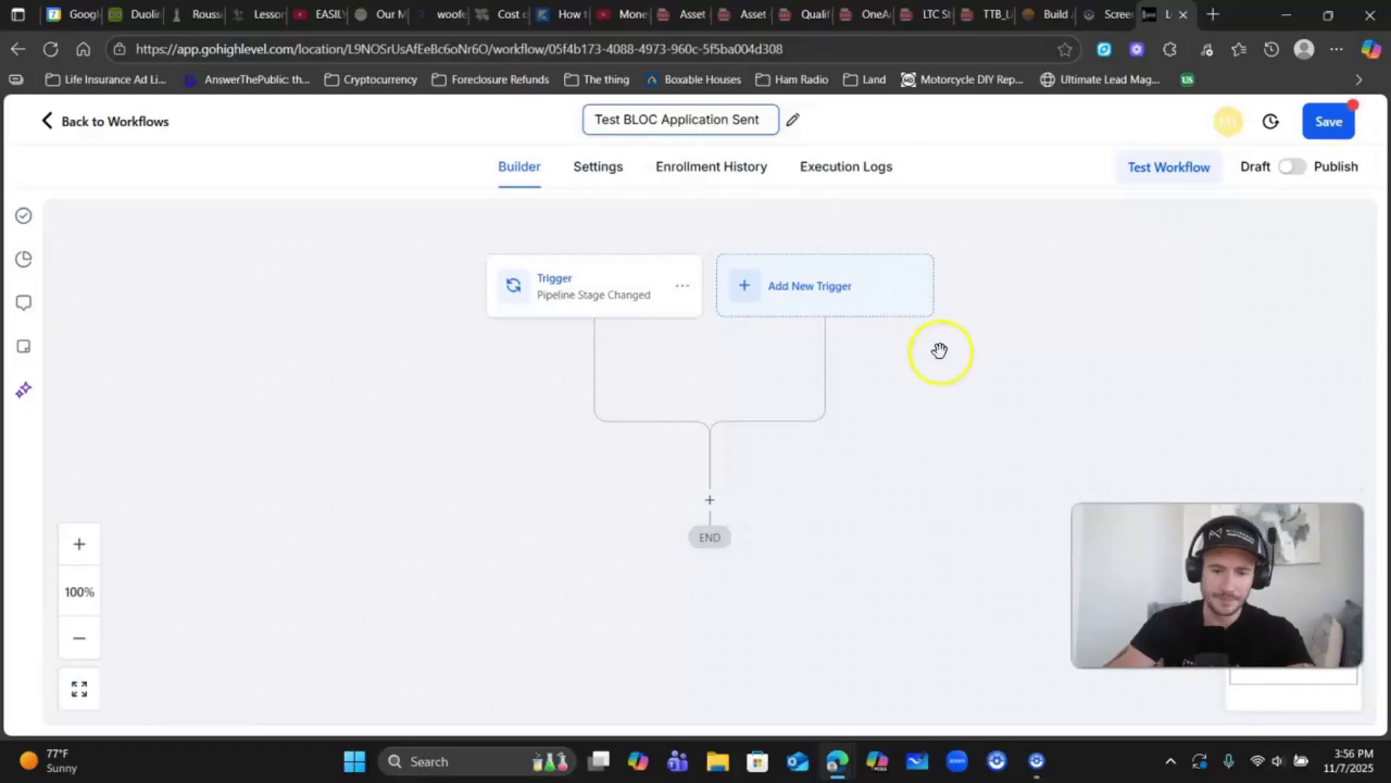
Try to add an Add Contact Tag action below the trigger with the placeholder tag sodfjsdlkfjsdlfkj
left_click(709, 500)
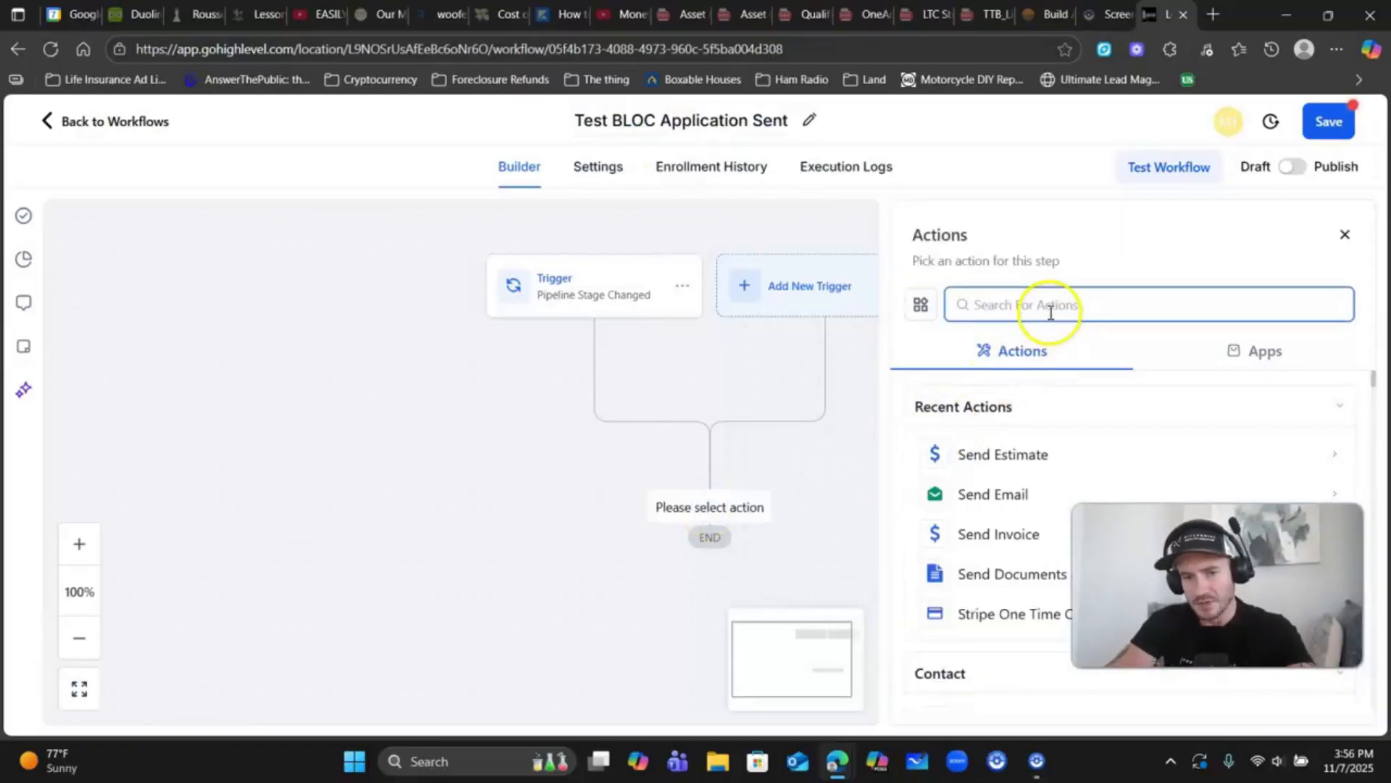
type("tag")
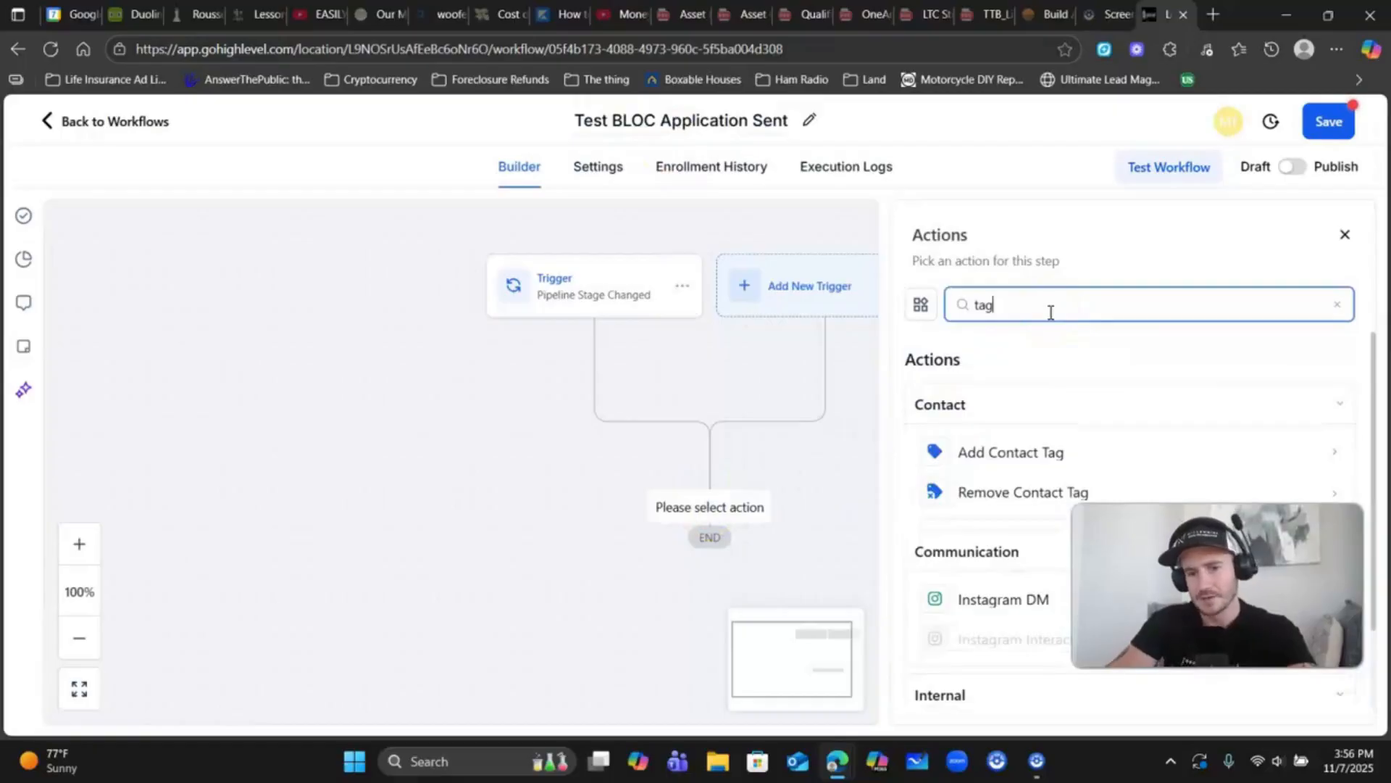
left_click(990, 457)
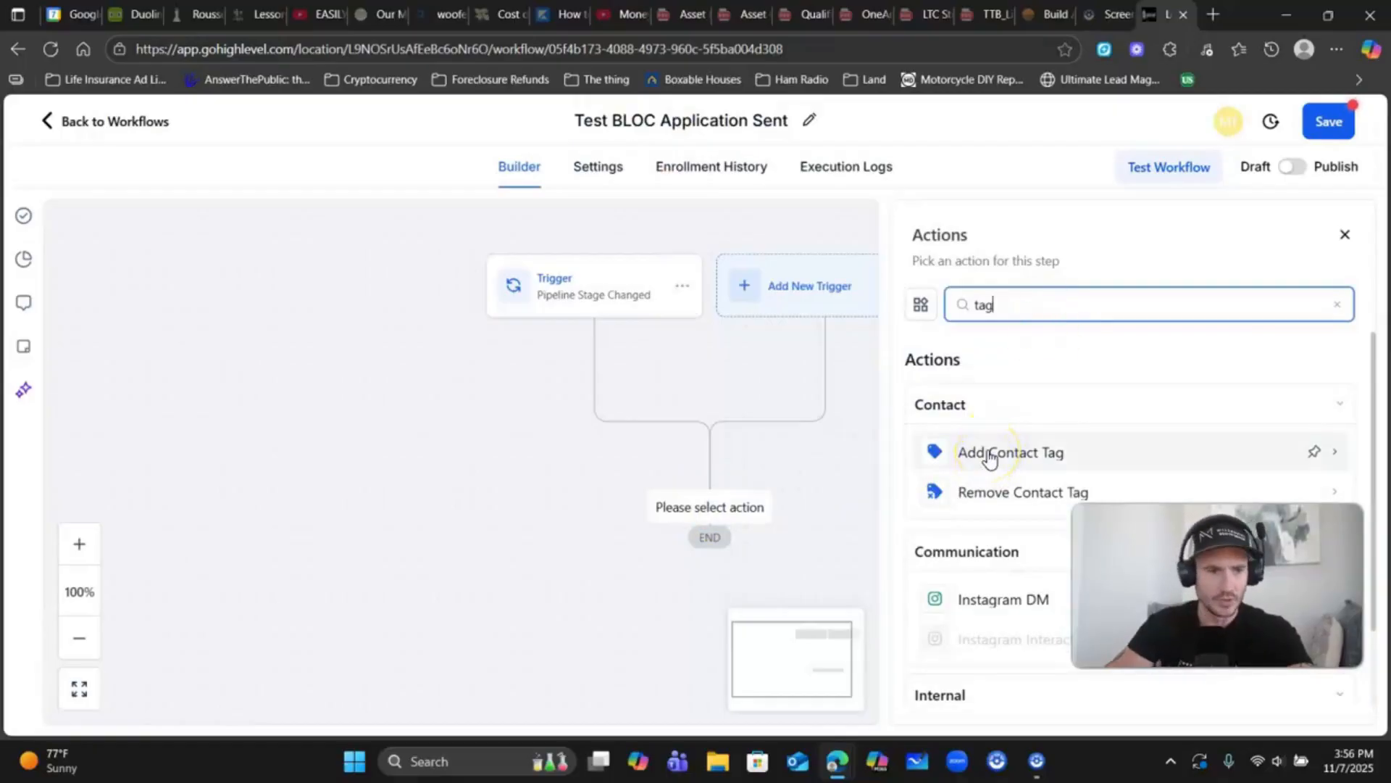
left_click(1031, 455)
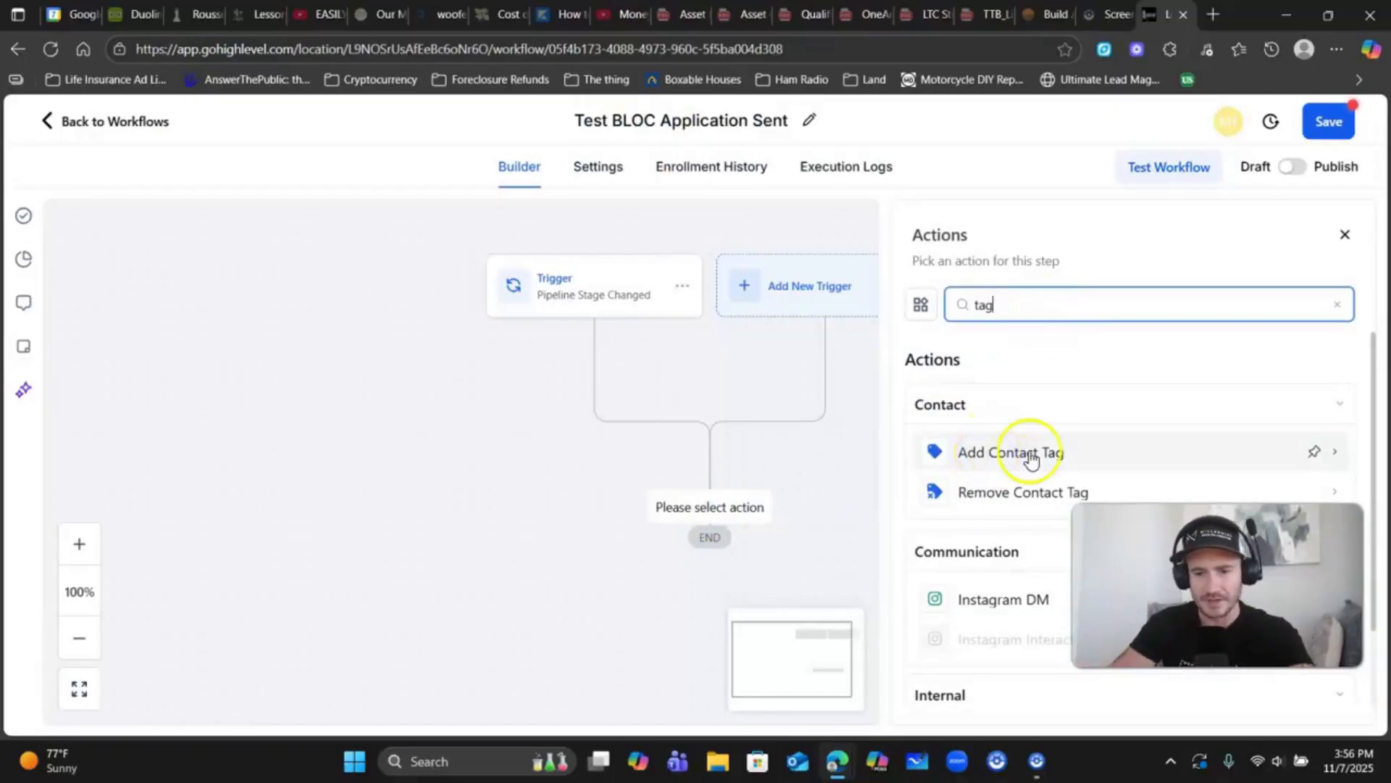
left_click(1036, 465)
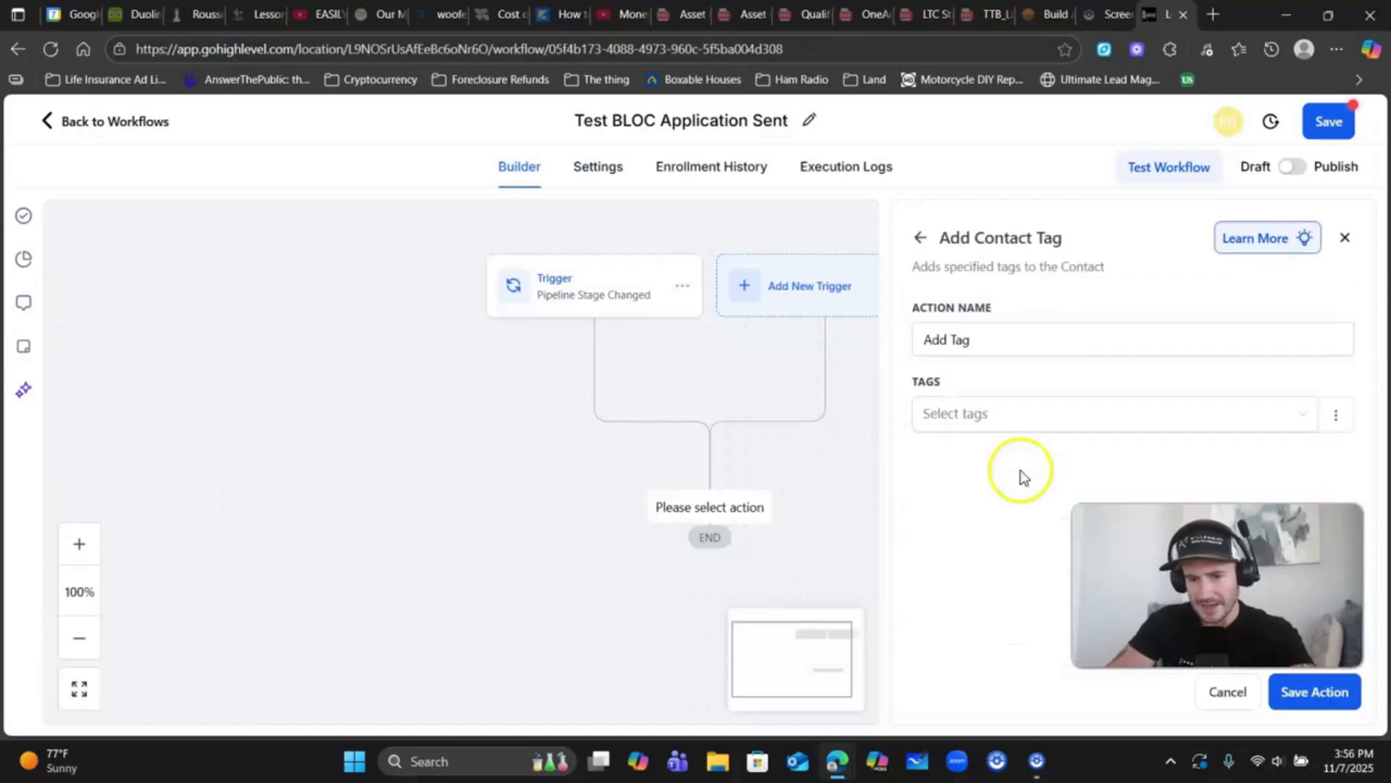
left_click(956, 424)
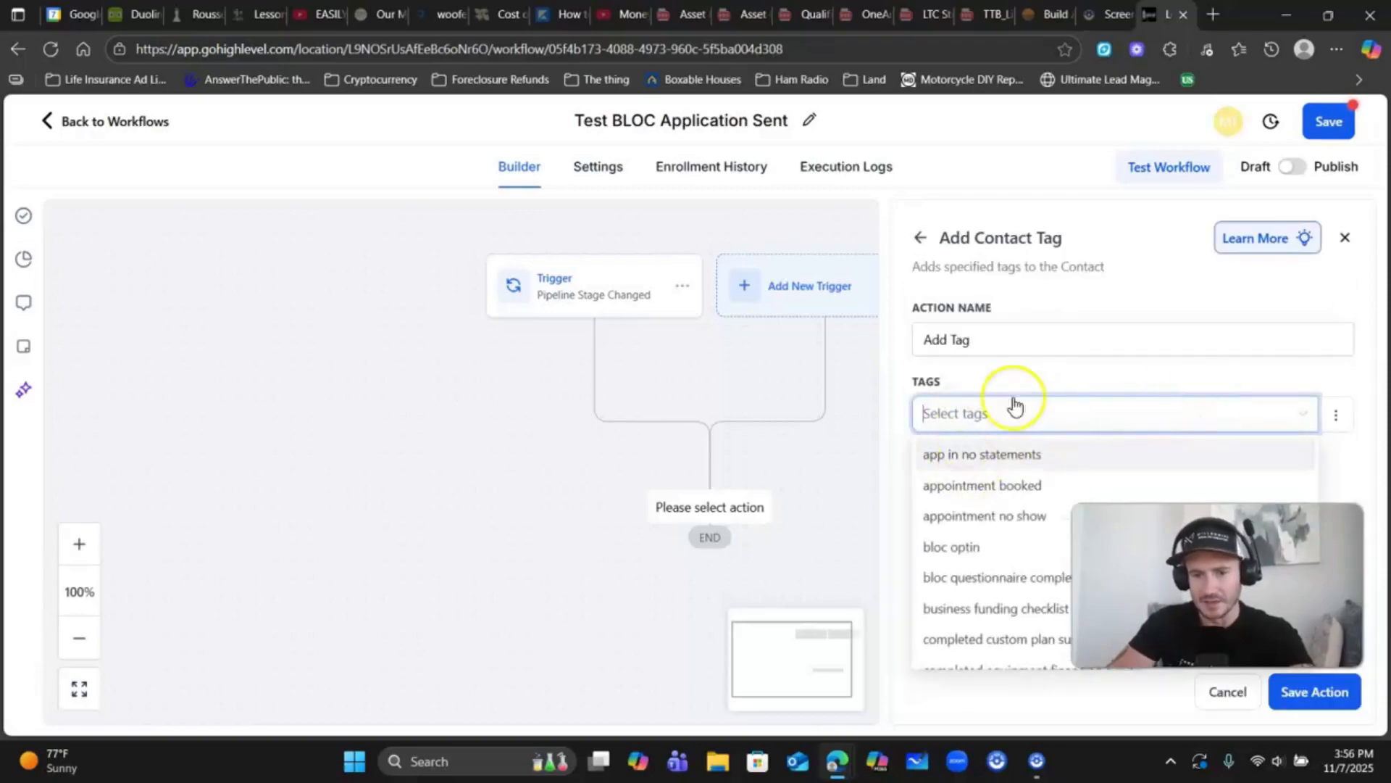
left_click(950, 417)
type("sodfjsdlkfjsdlfkj")
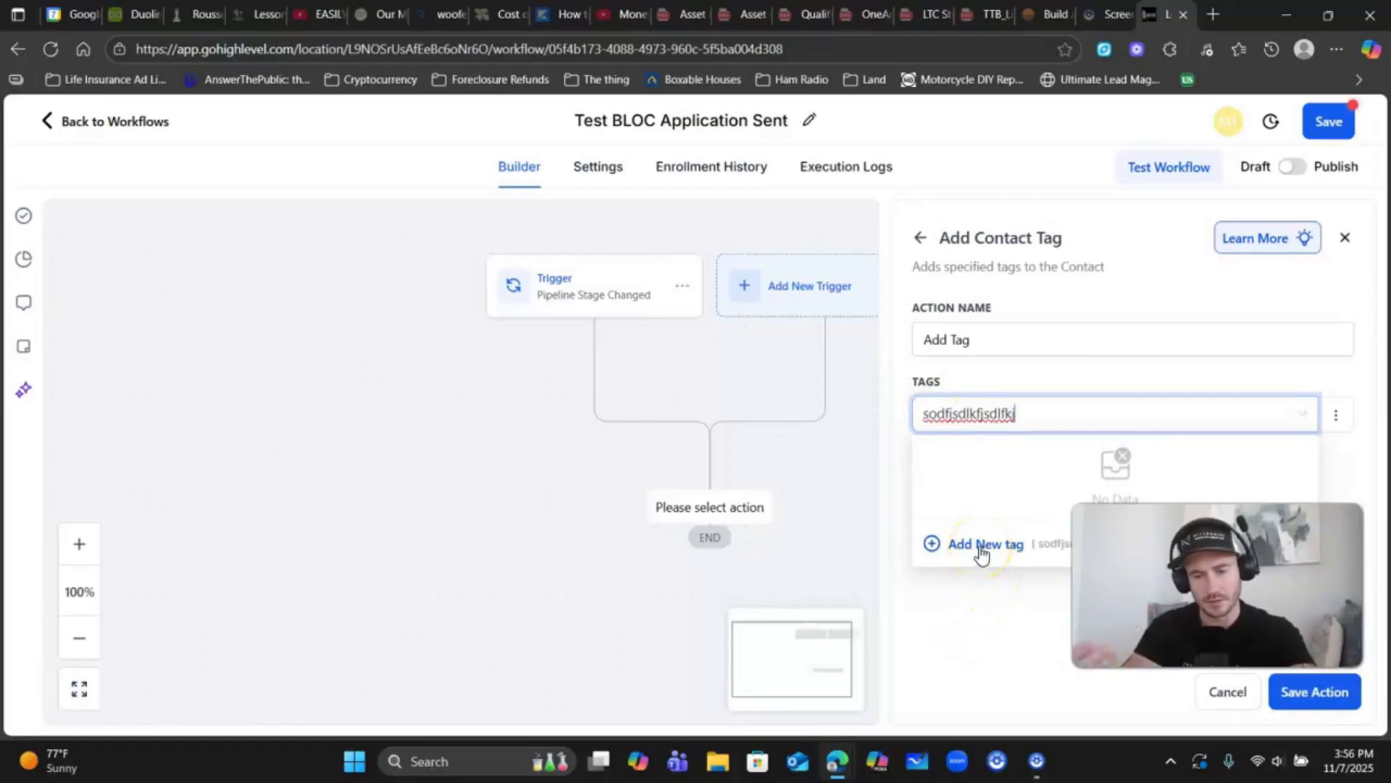
left_click_drag(1167, 588, 1148, 547)
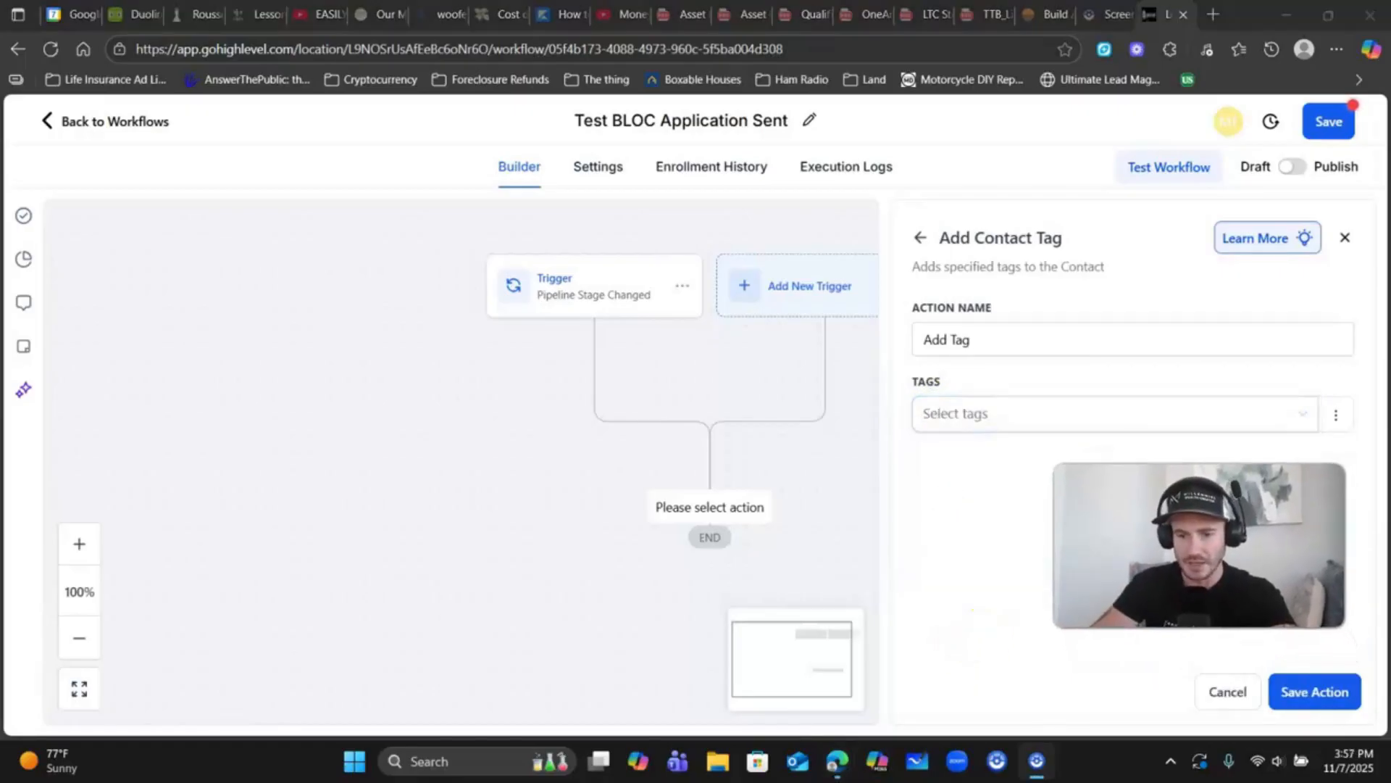
left_click(1308, 693)
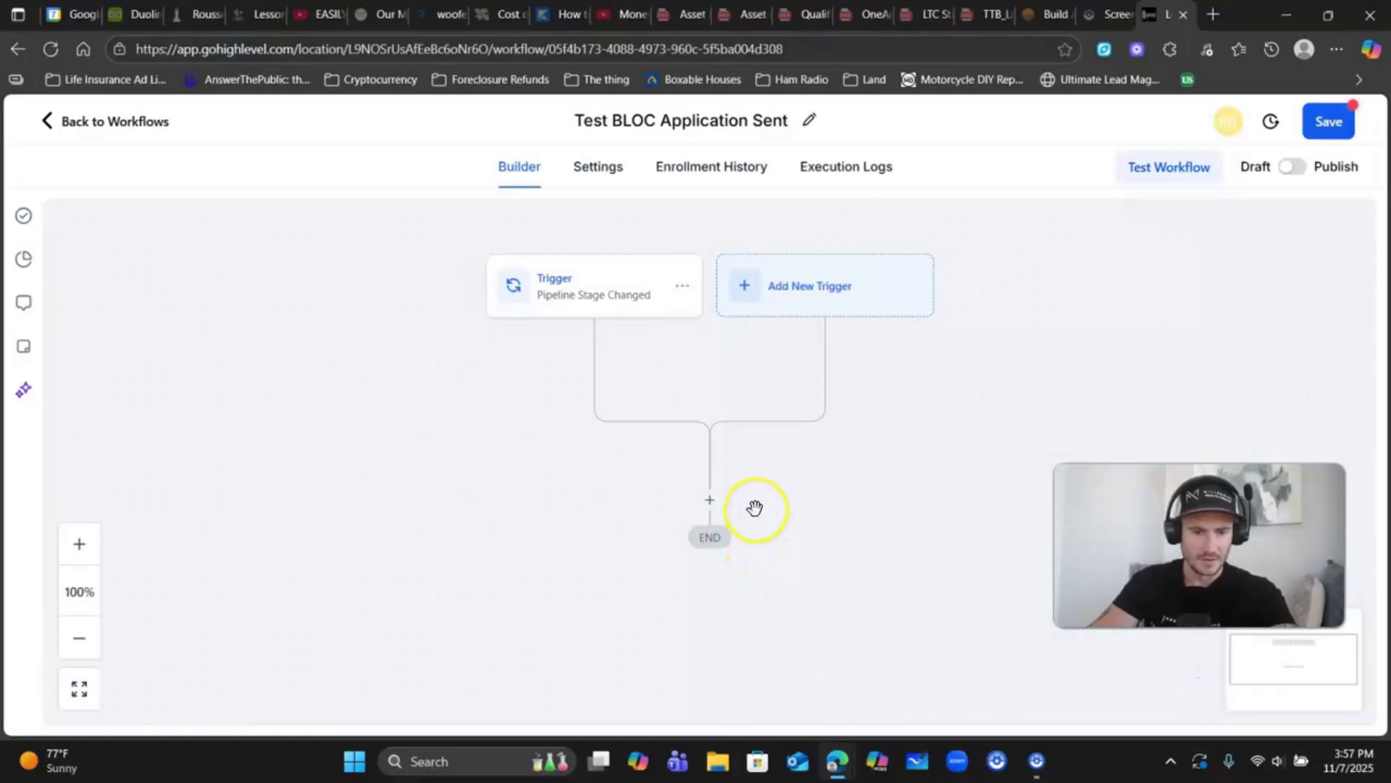
Search the workflow actions for documents and invoices, and choose Send Invoice as the action below the trigger
left_click(709, 502)
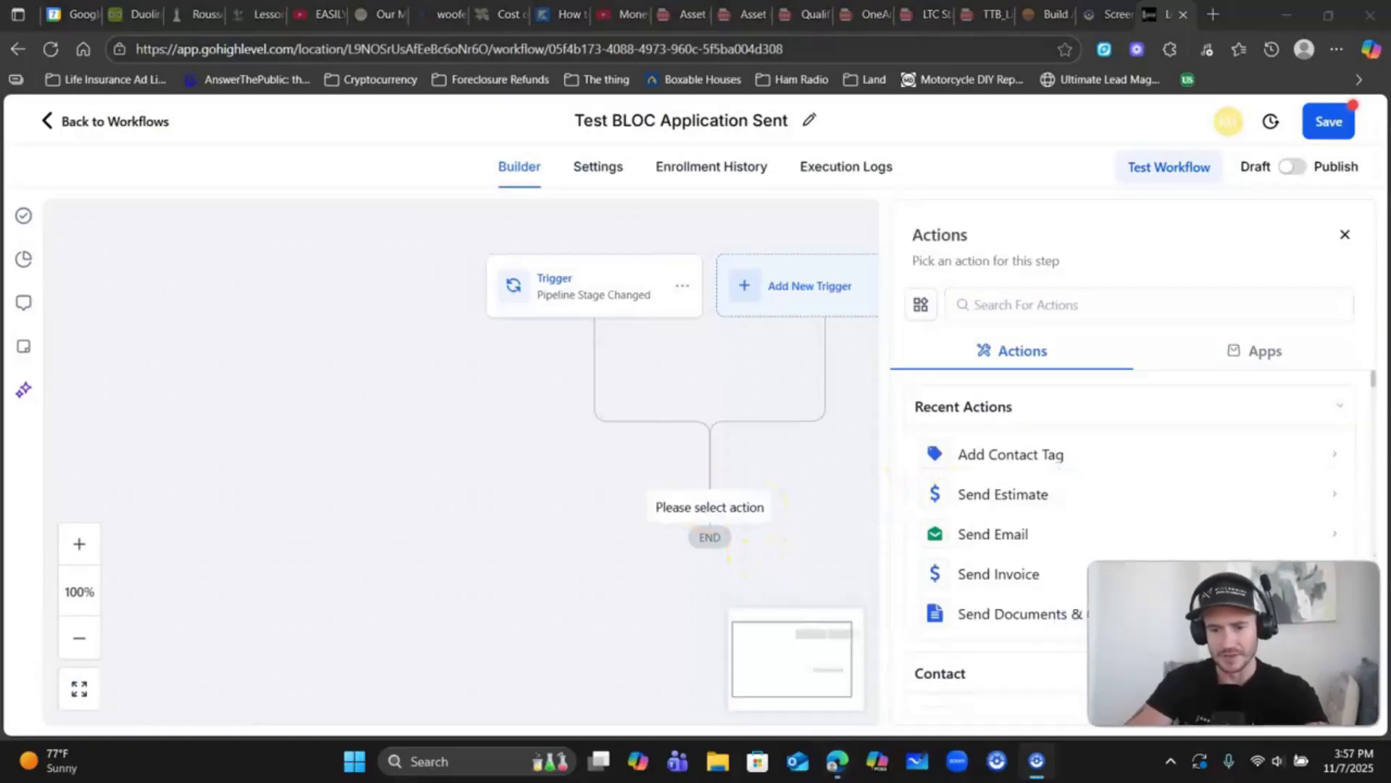
left_click(1024, 297)
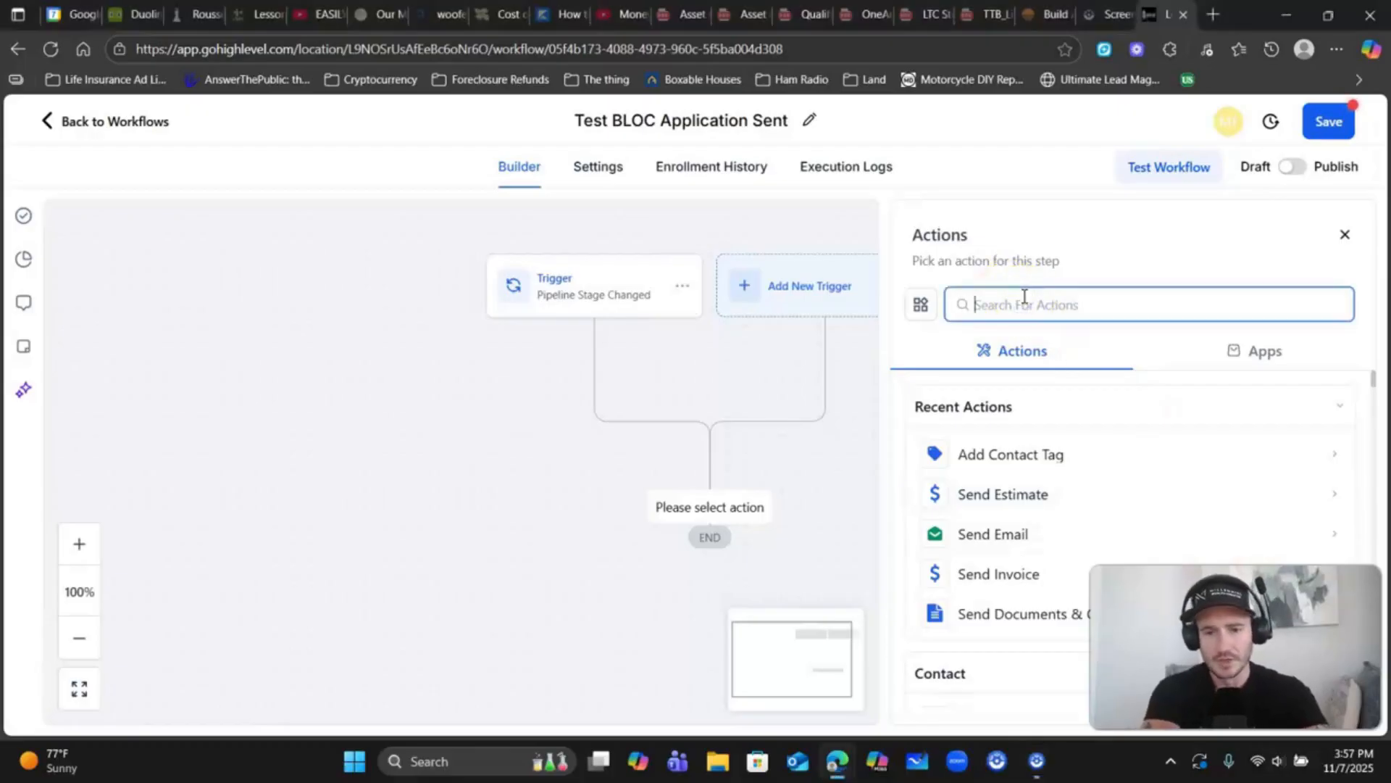
type("docu")
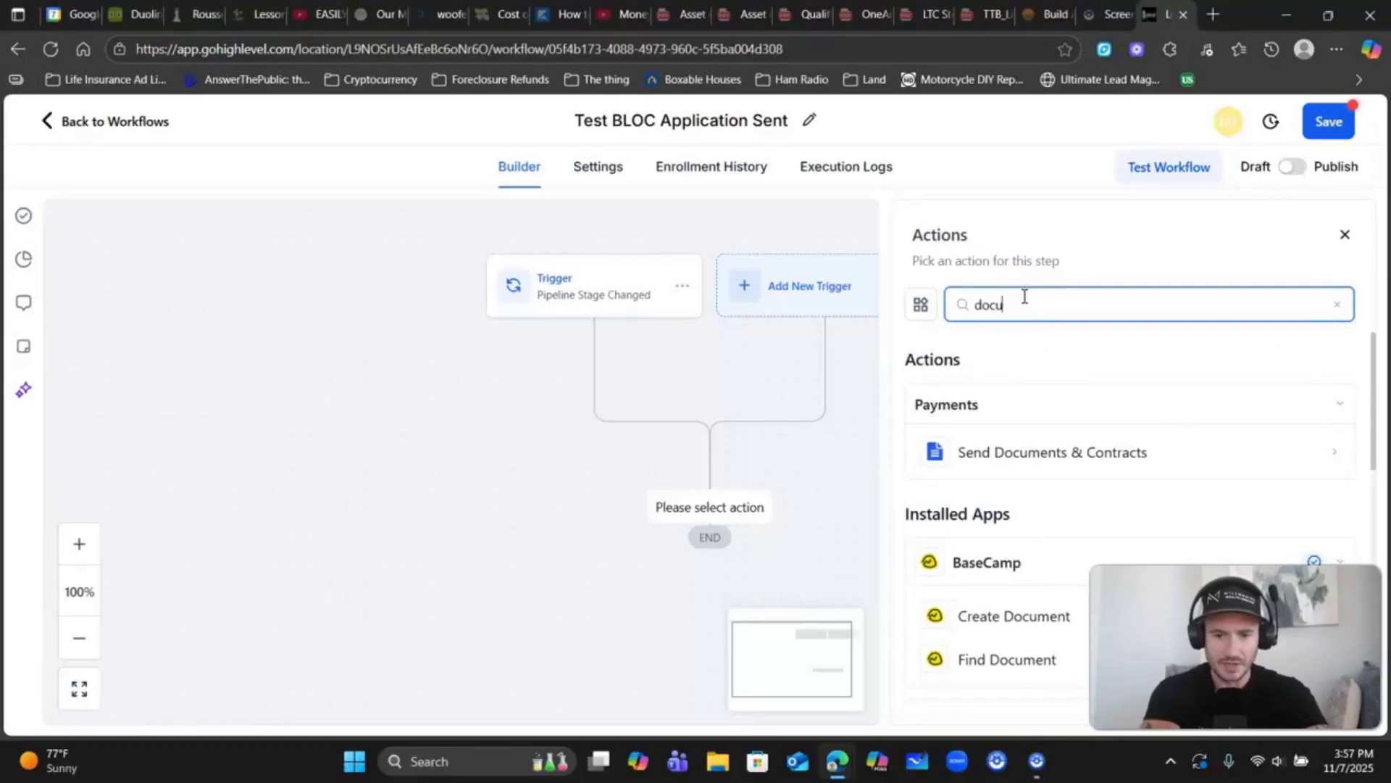
key("BackSpace")
key("BackSpace")
key("BackSpace")
key("BackSpace")
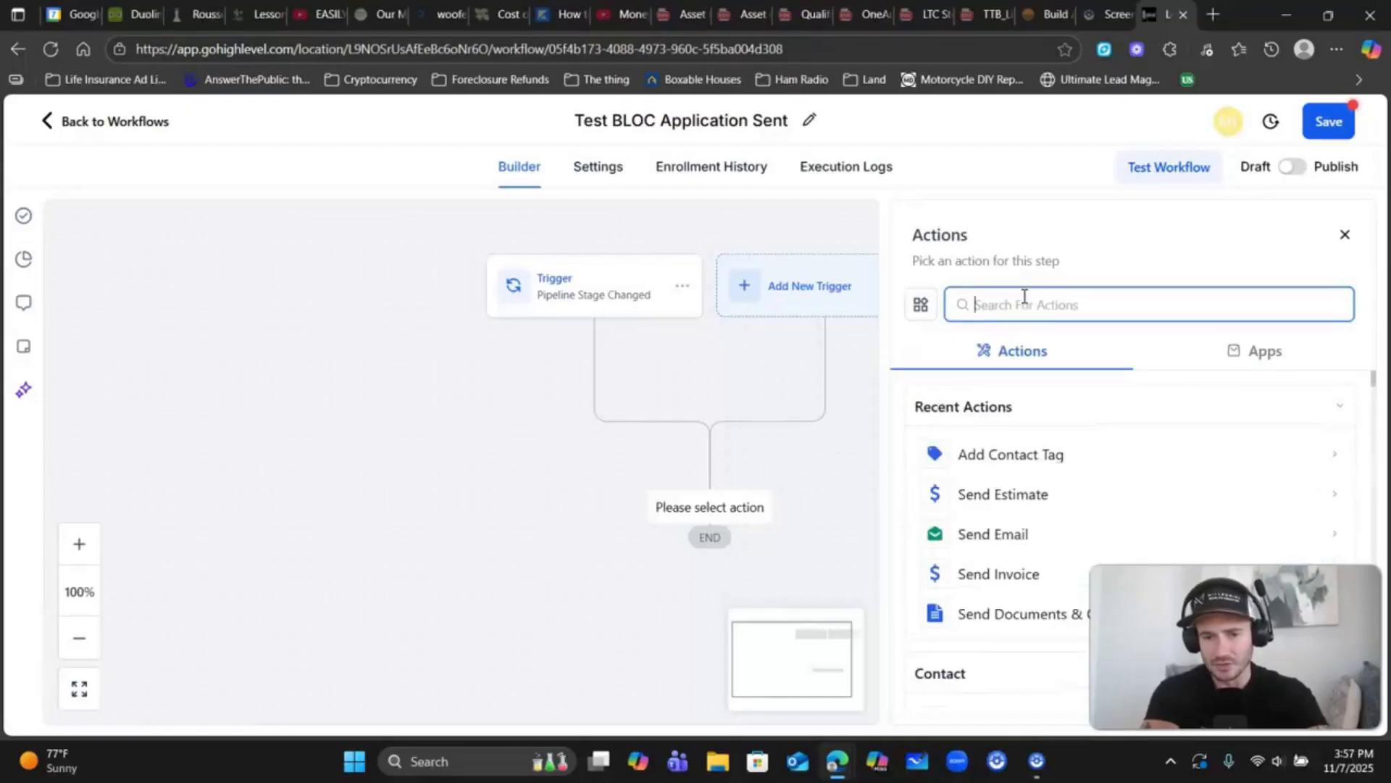
type("invoic")
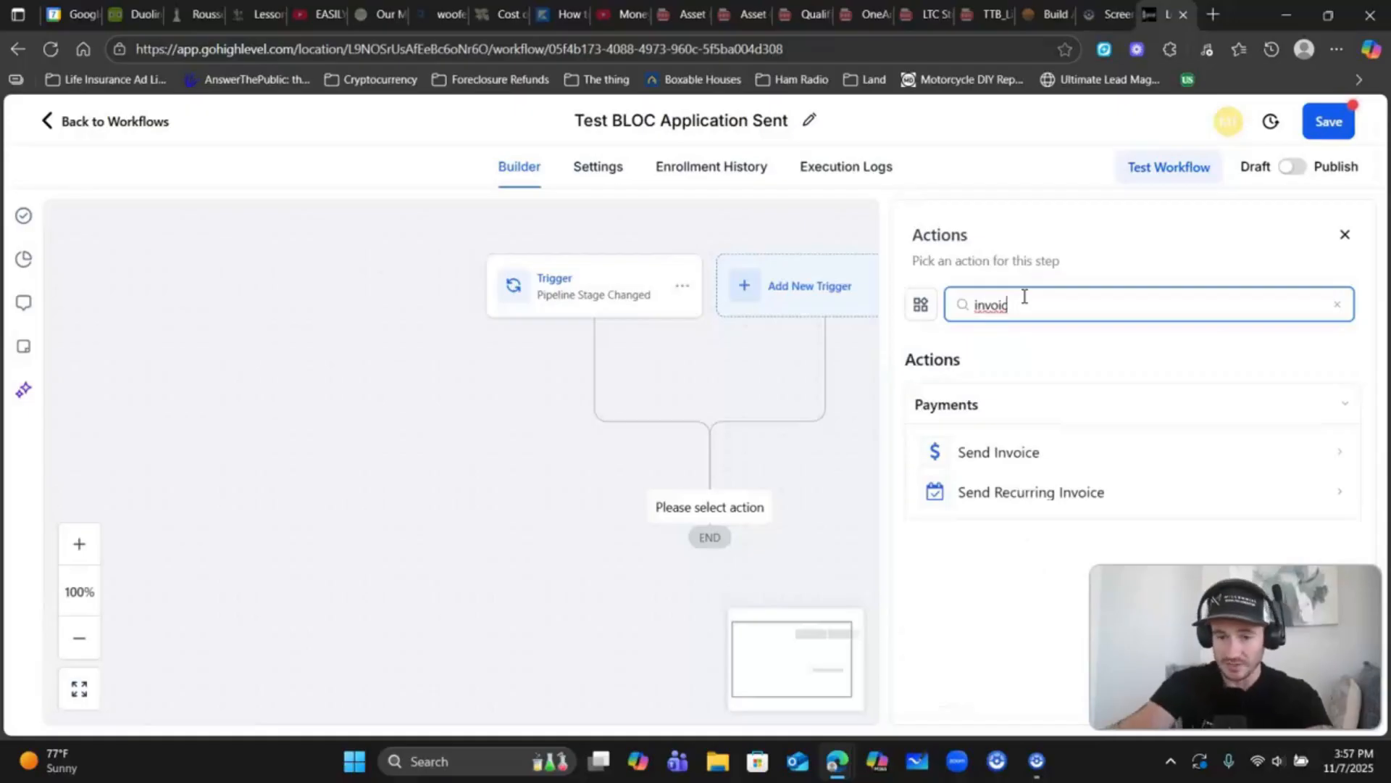
left_click(1008, 453)
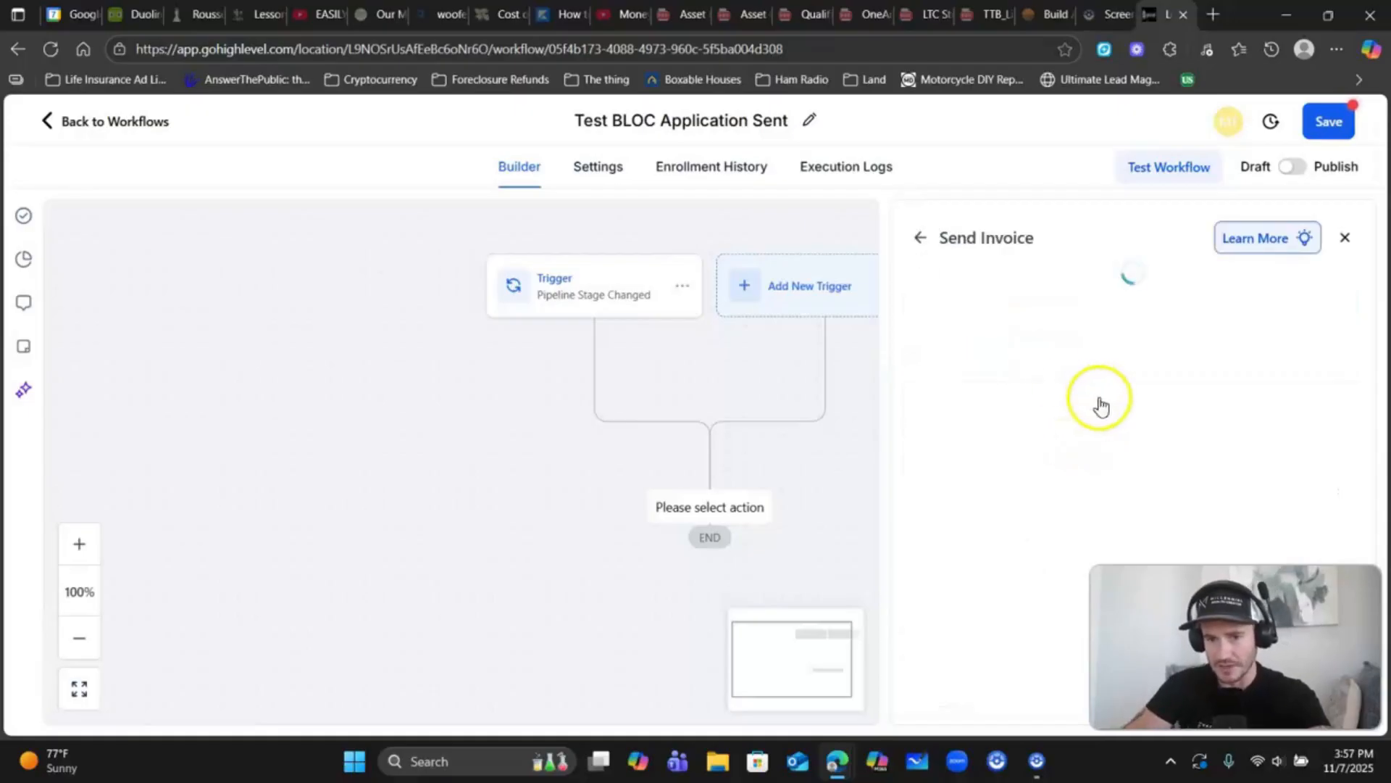
Set the Send Invoice action's invoice template to Test
left_click(991, 469)
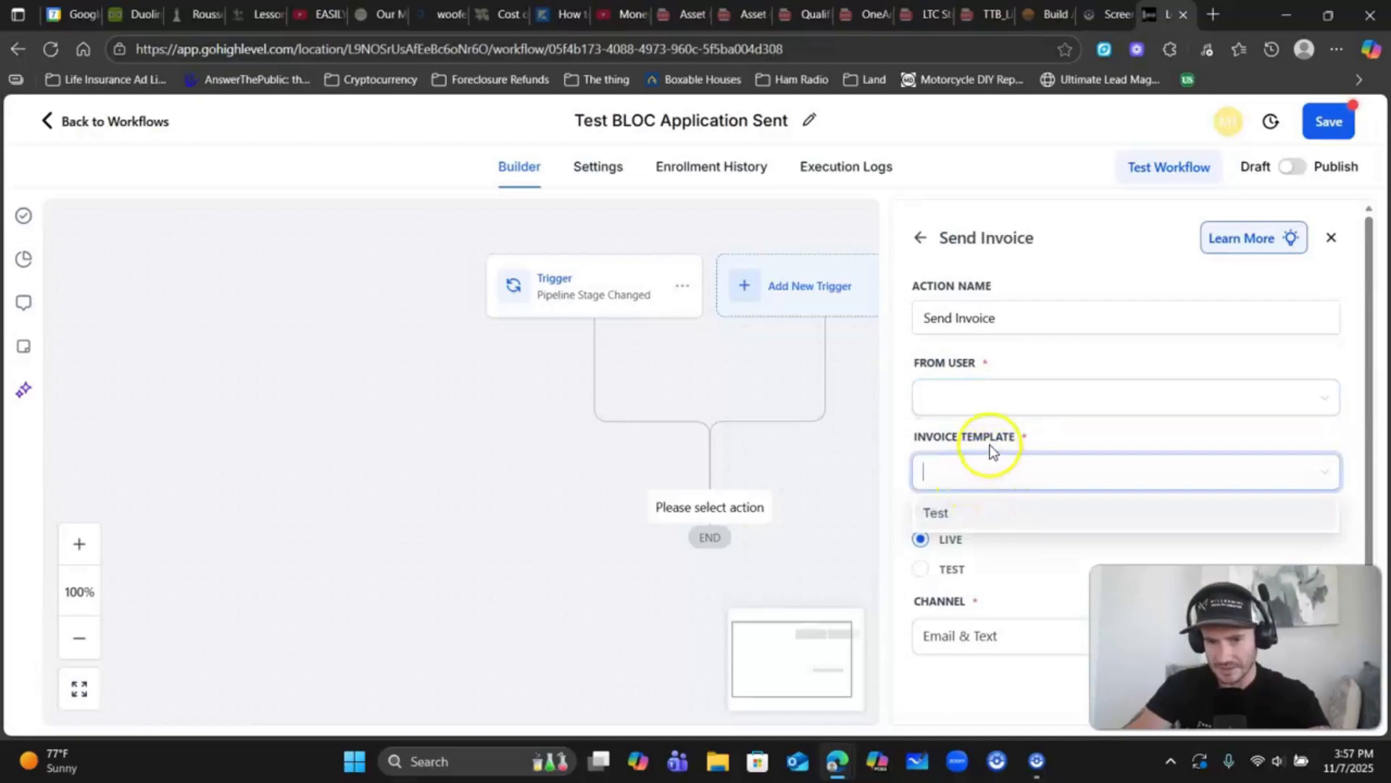
scroll(989, 456, "down", 1)
left_click(936, 488)
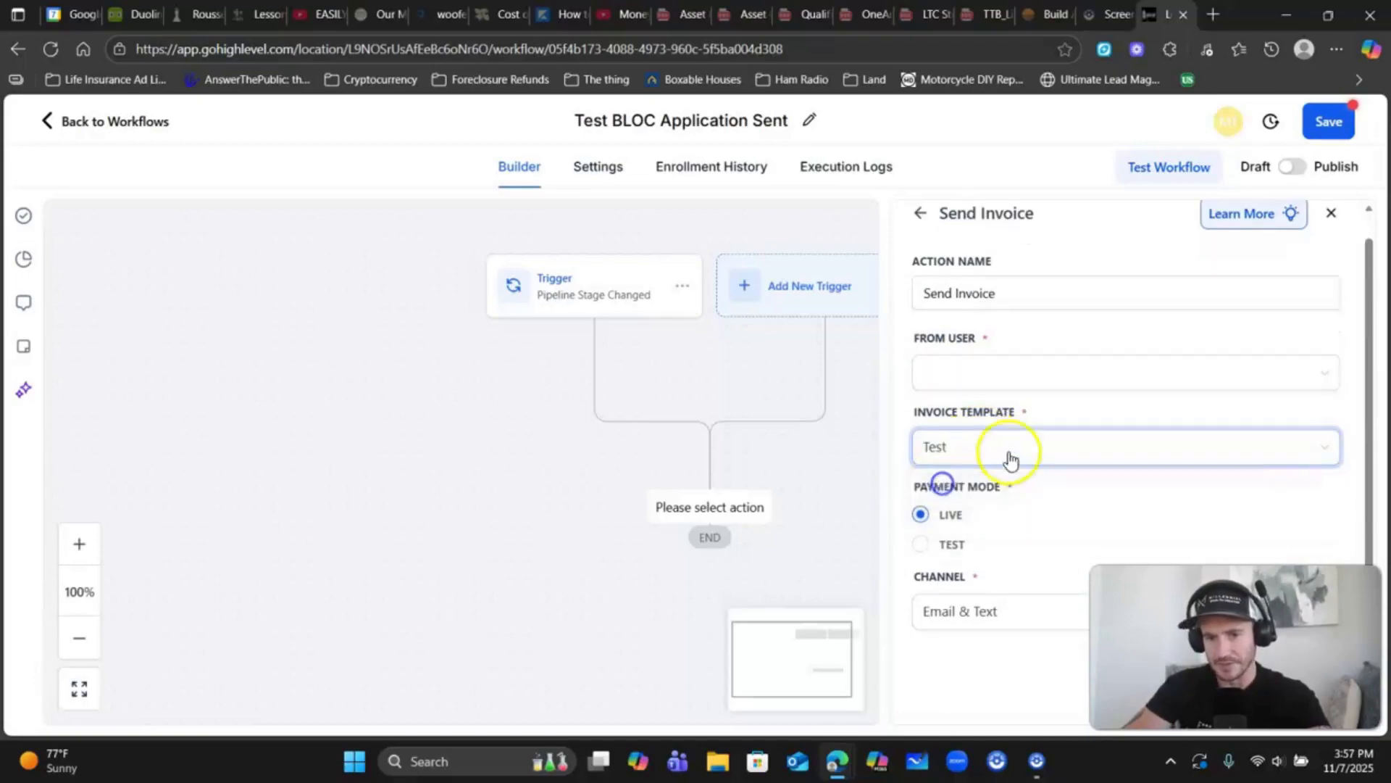
Examine the From User choices and the channel options of the Send Invoice action
left_click(977, 368)
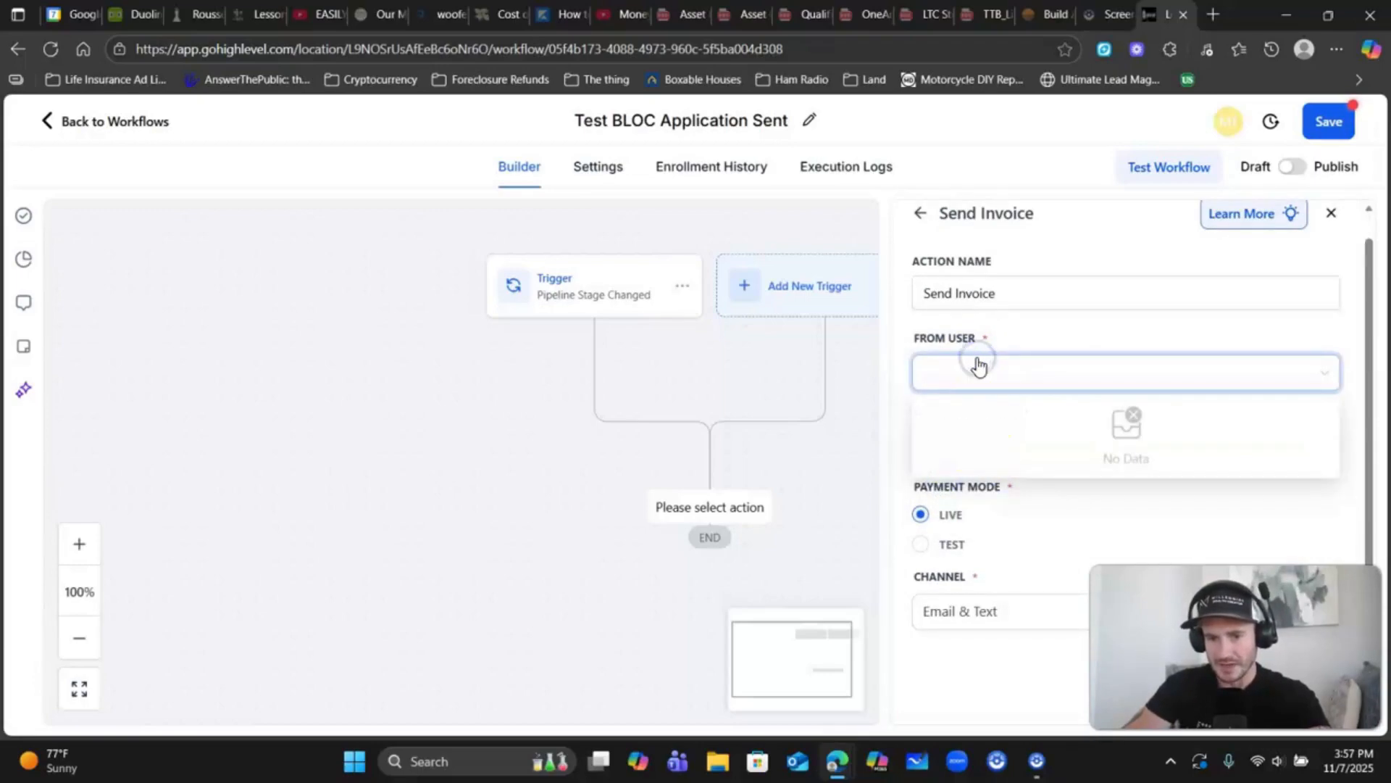
left_click(1041, 329)
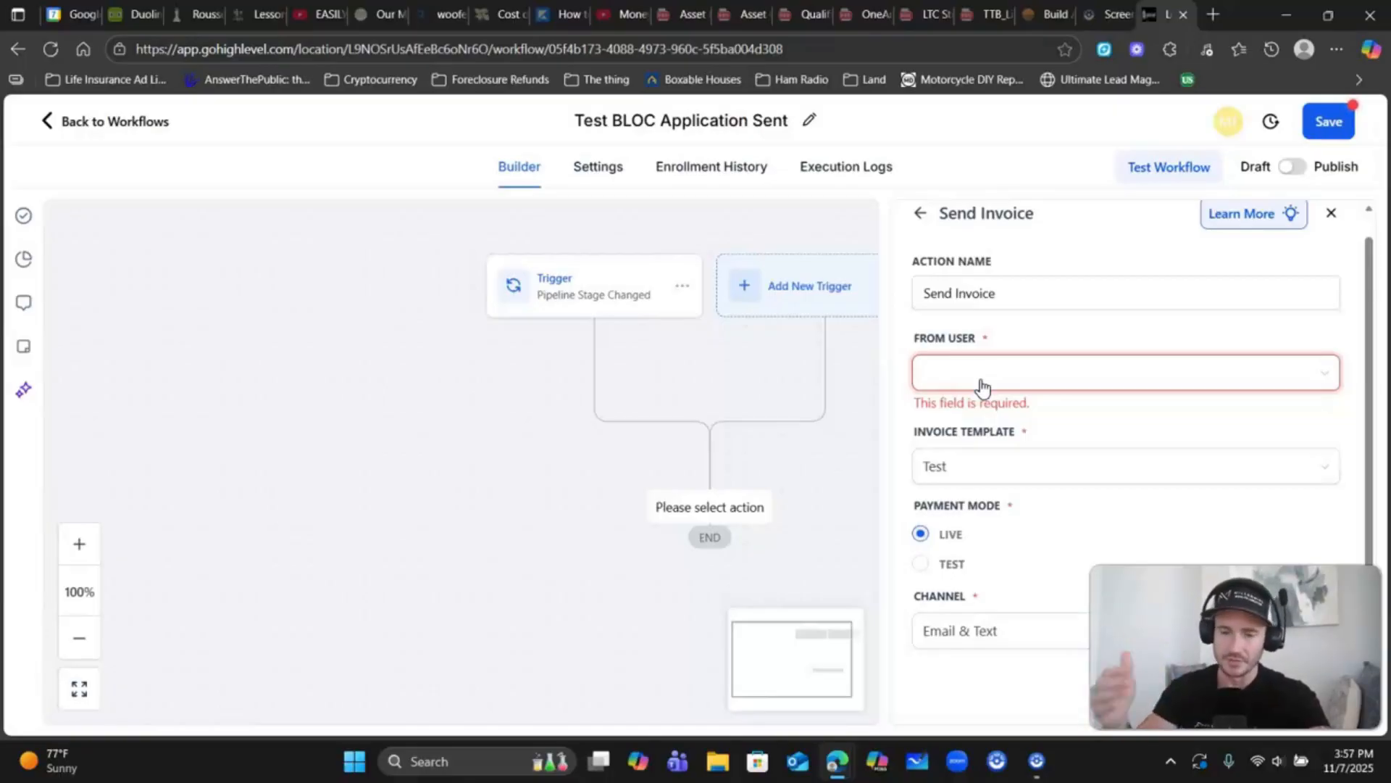
left_click(981, 384)
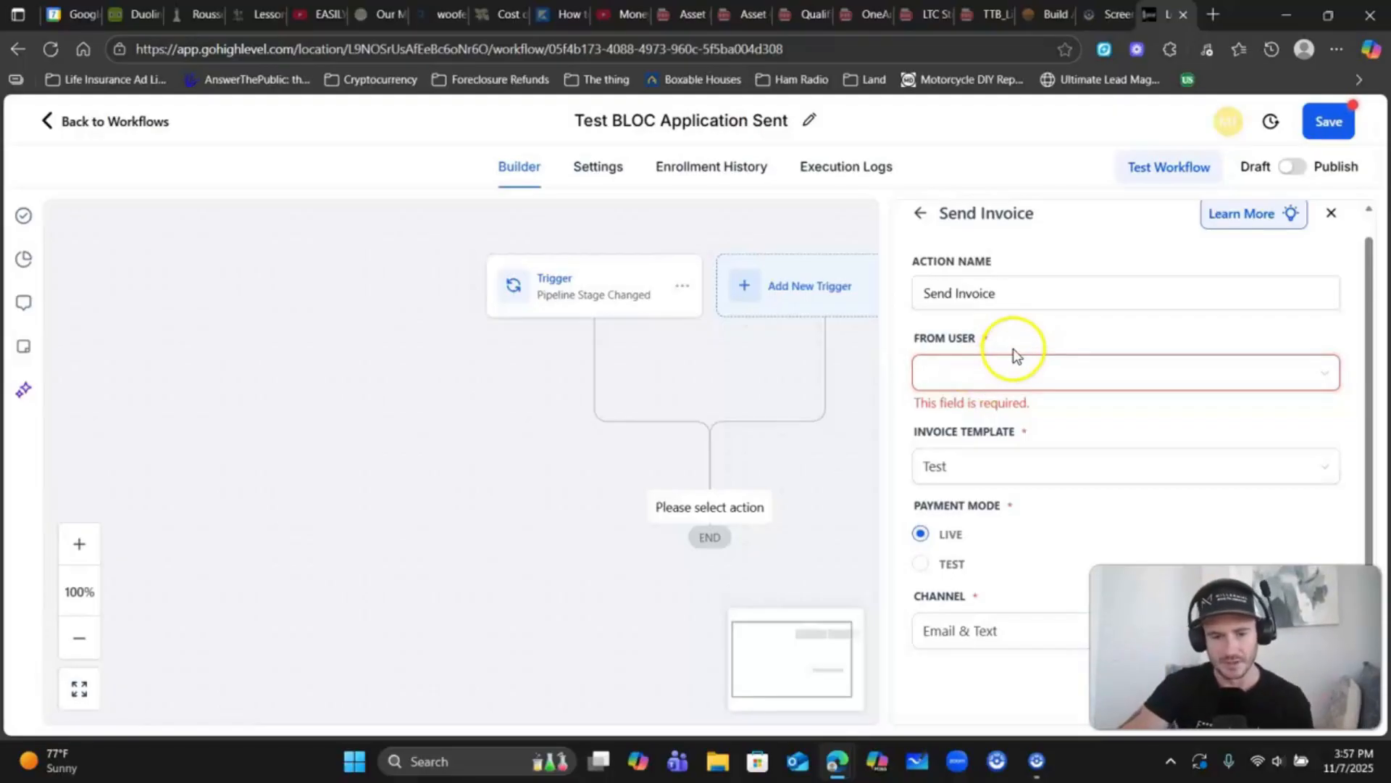
scroll(1029, 366, "down", 1)
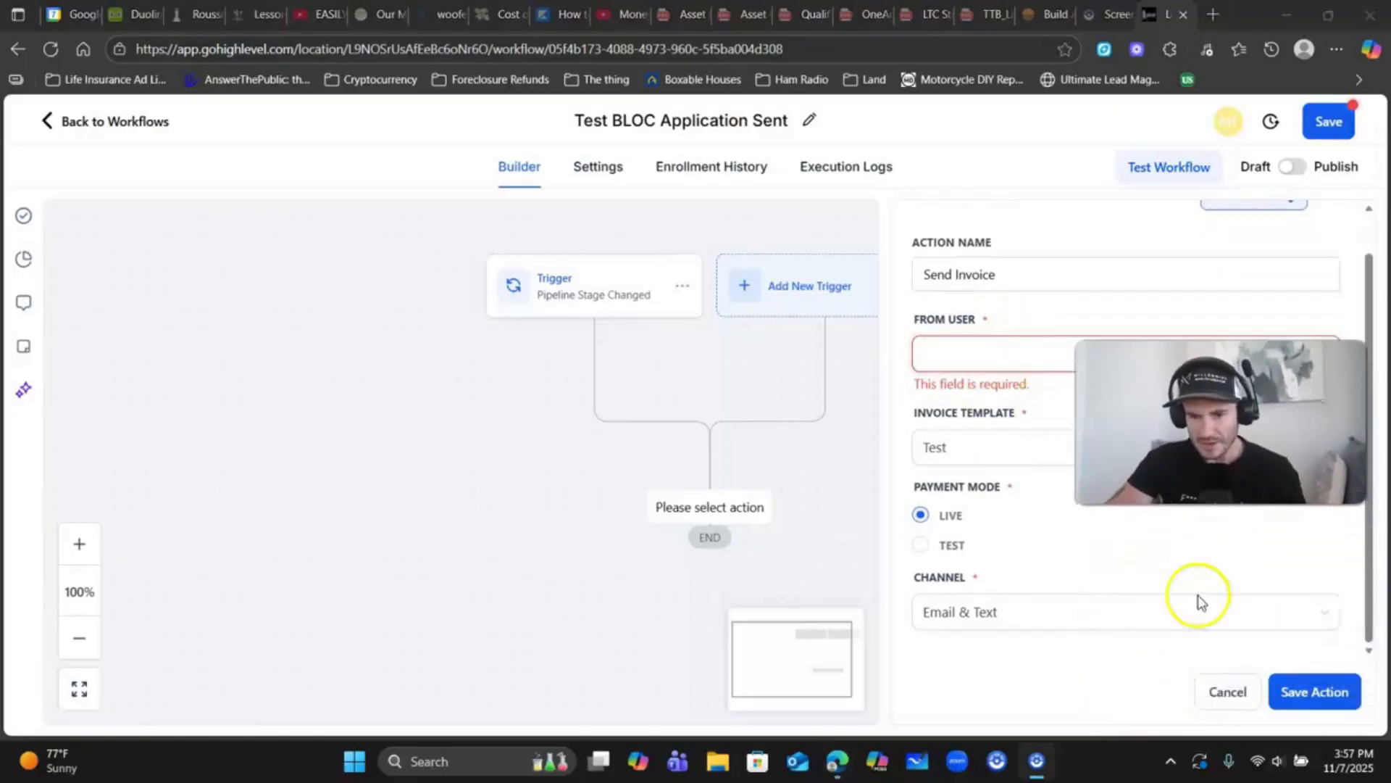
left_click(1038, 613)
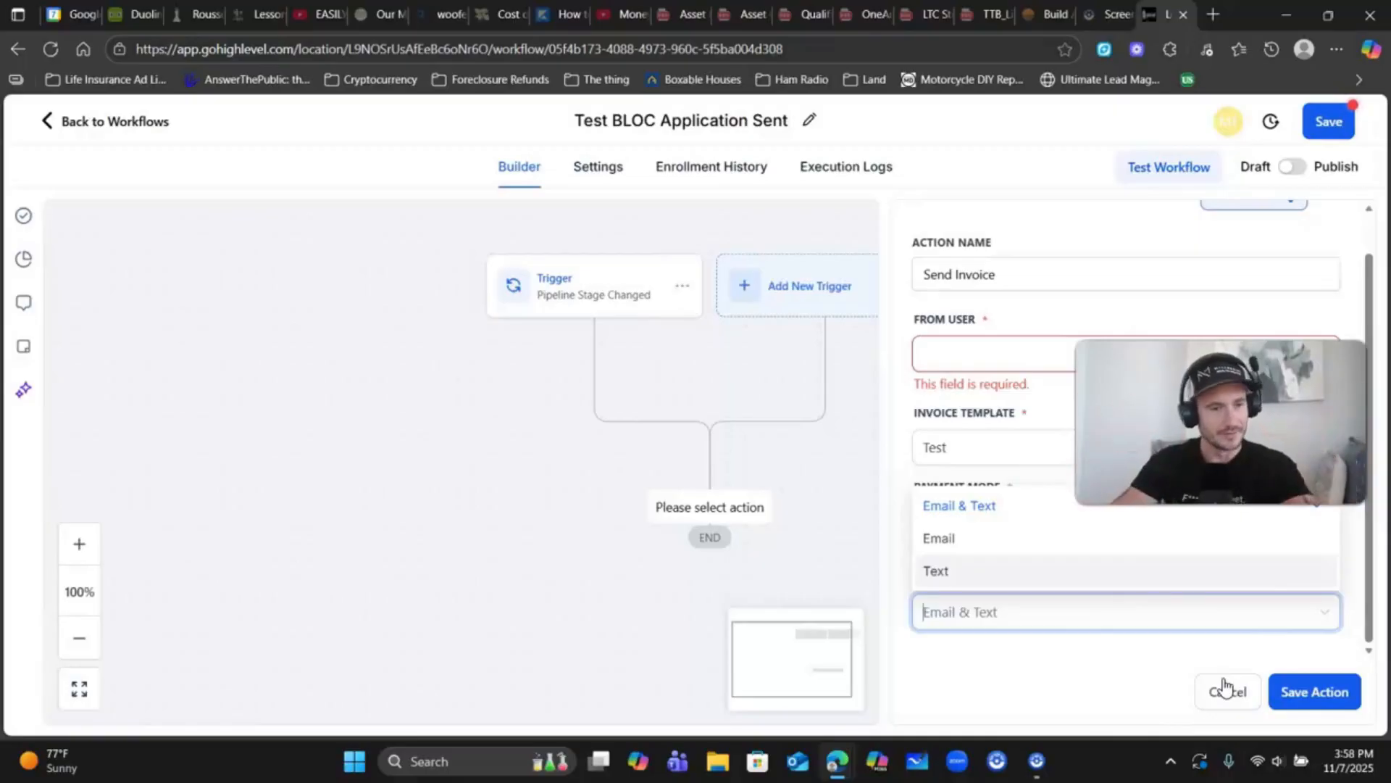
Discard the unsaved Send Invoice action and save the workflow with only its Pipeline Stage Changed trigger
left_click(1145, 613)
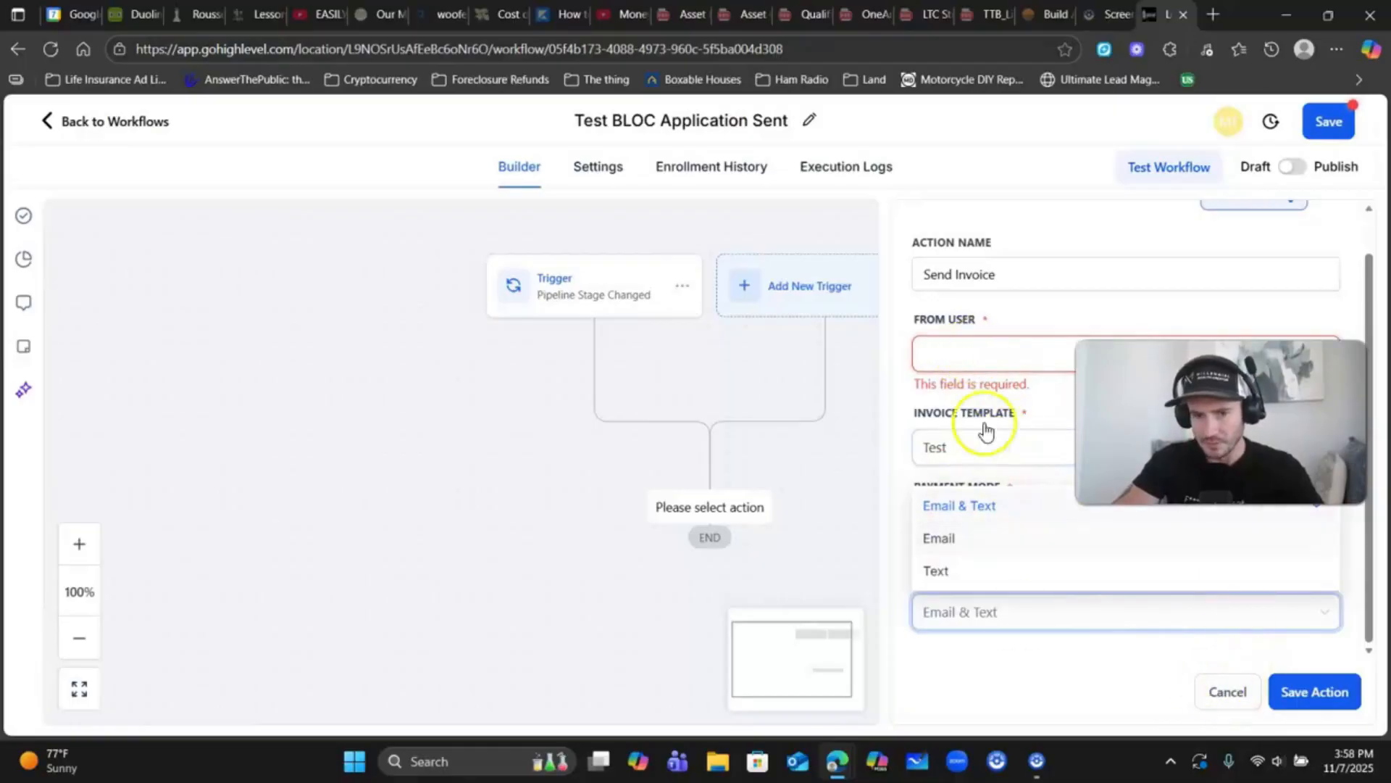
left_click(993, 355)
left_click(1242, 699)
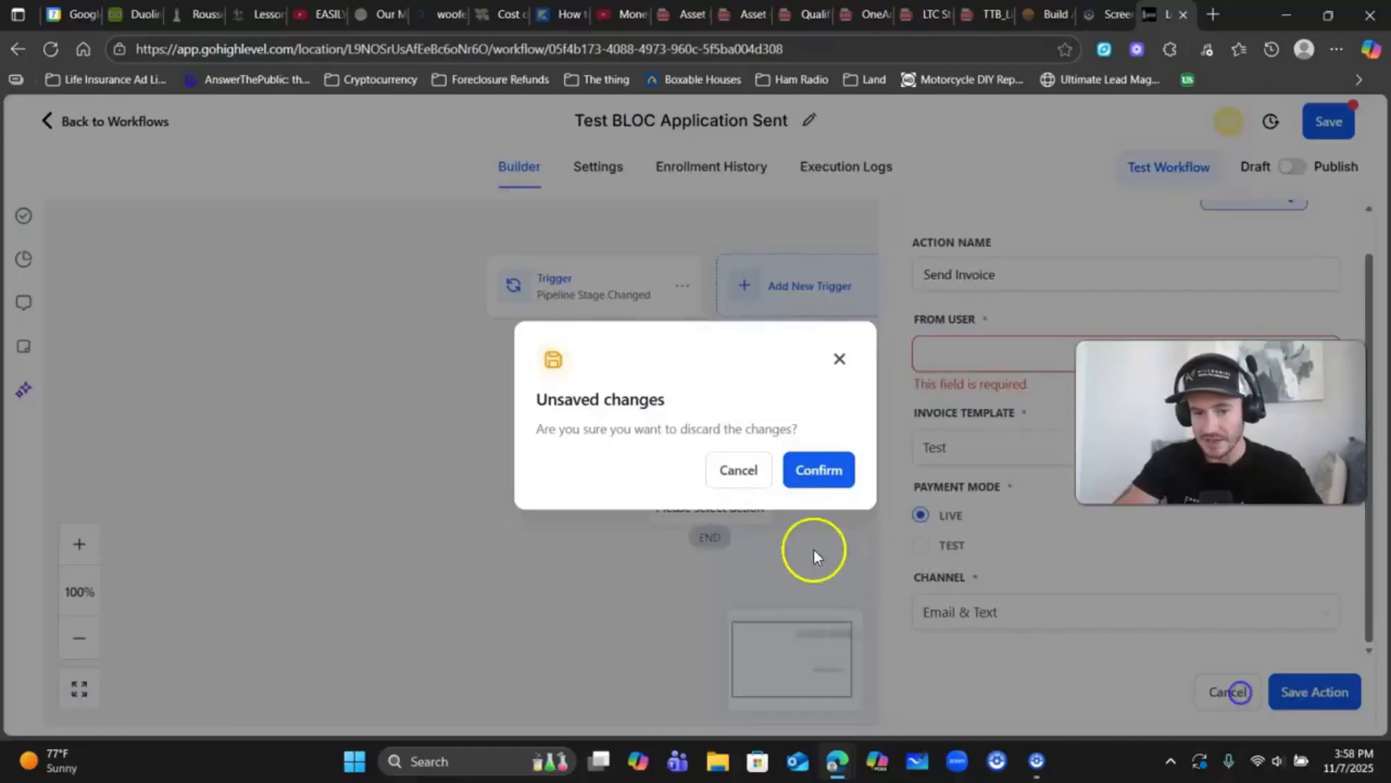
left_click(815, 471)
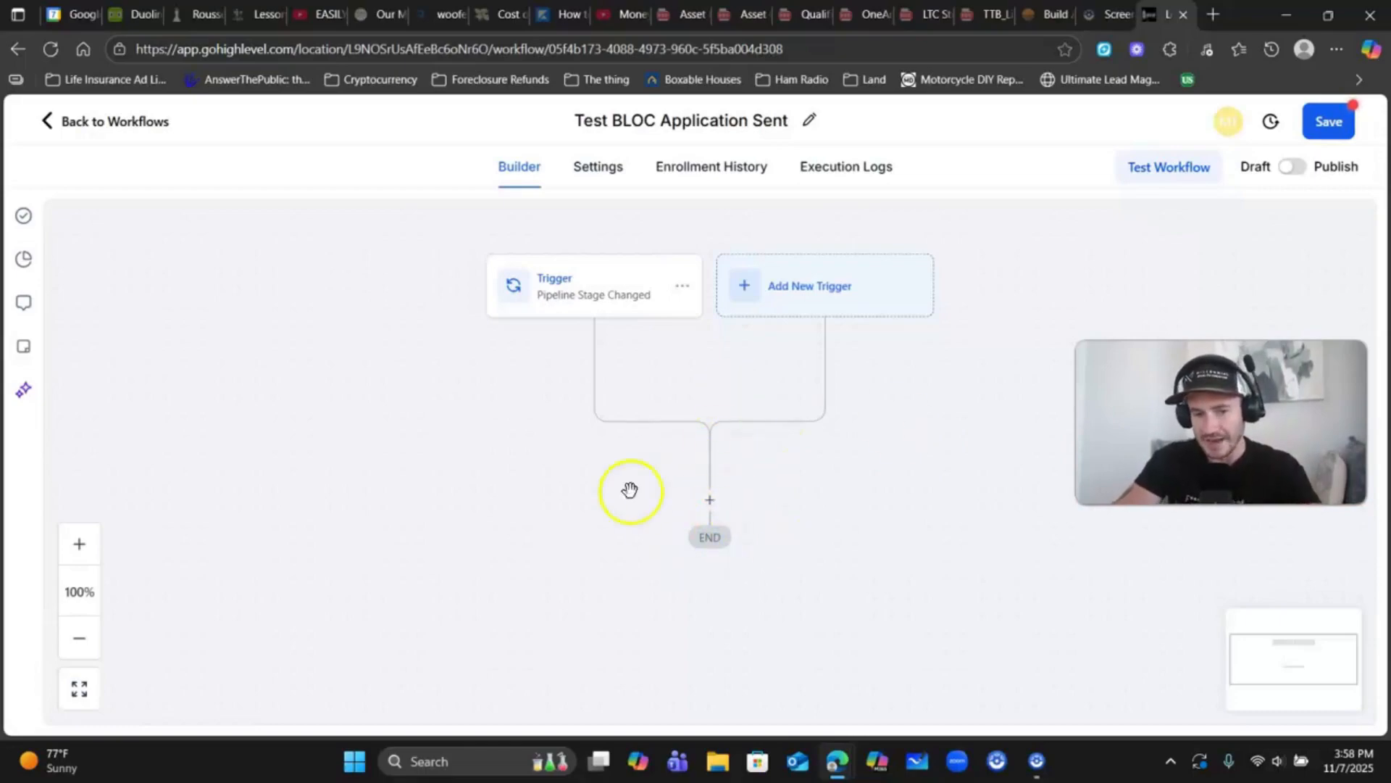
left_click(1288, 173)
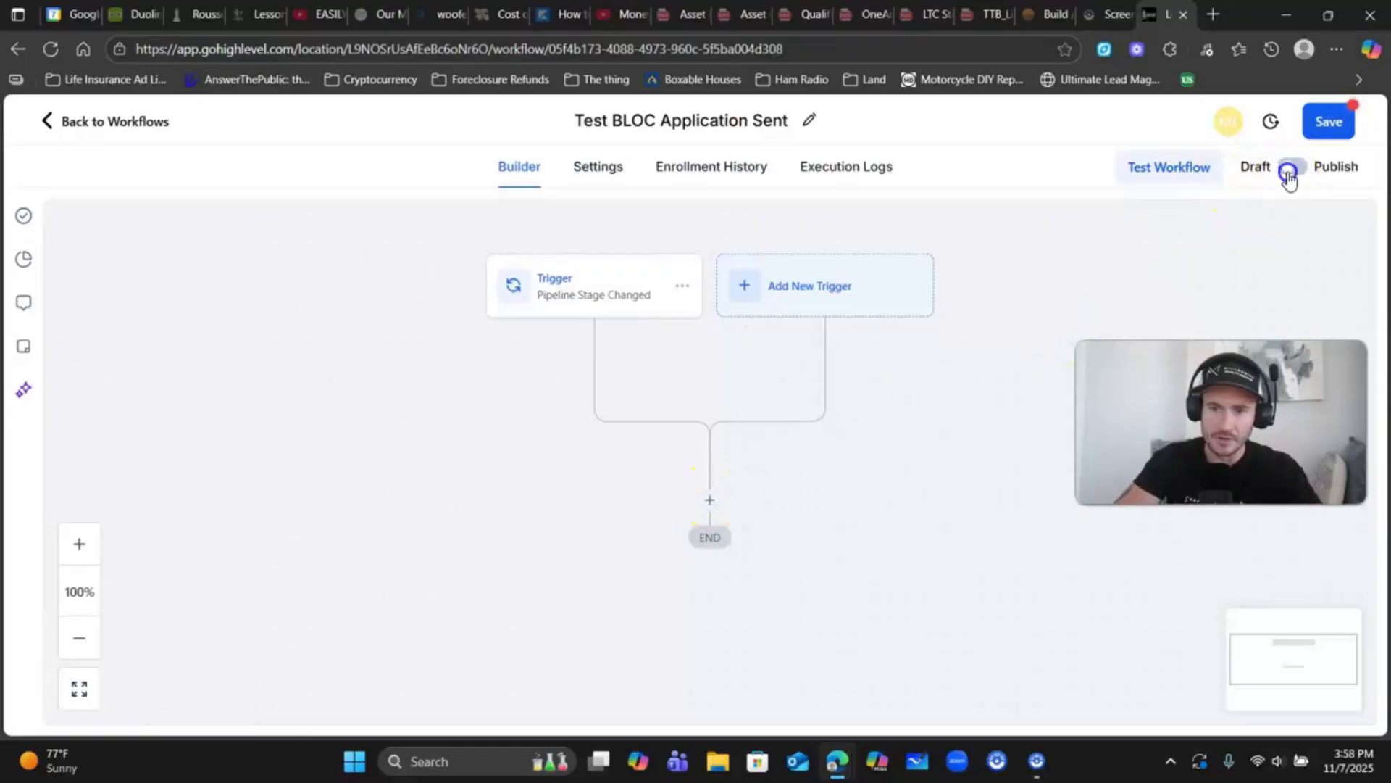
left_click(1327, 124)
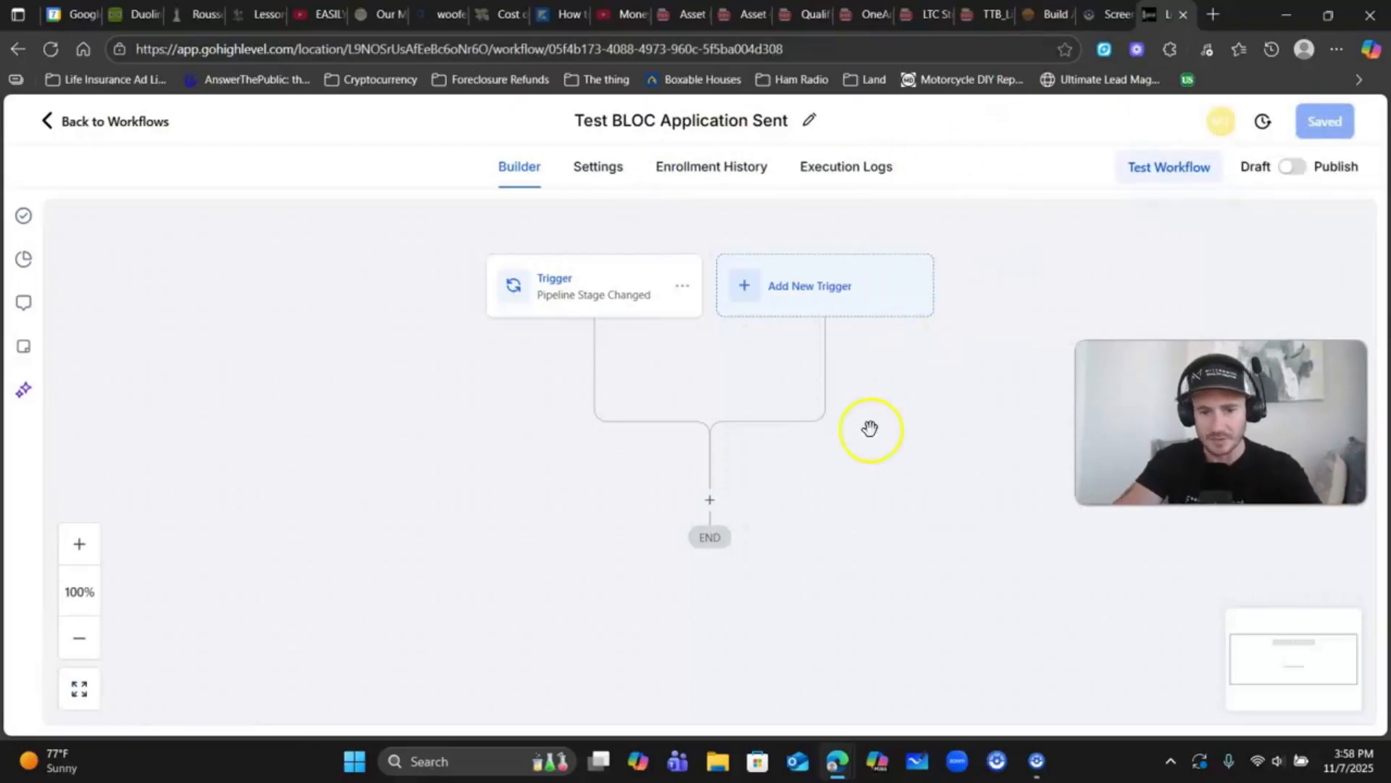
Search the actions for "docu", choose Send Documents & Contracts below the trigger, and set its template to PRIVATE_MORTGAGE_PAYOFF_LETTER_(1) (2)
left_click(716, 498)
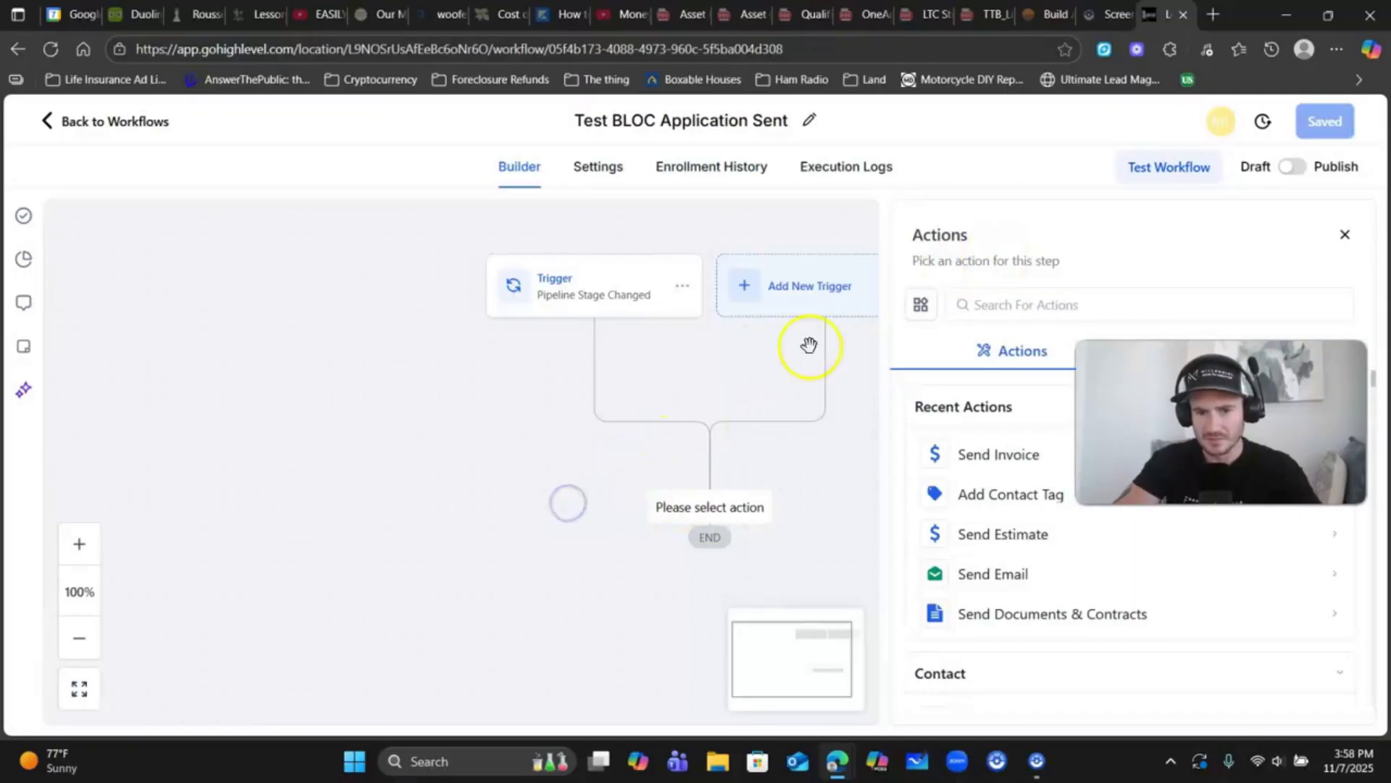
left_click(1018, 308)
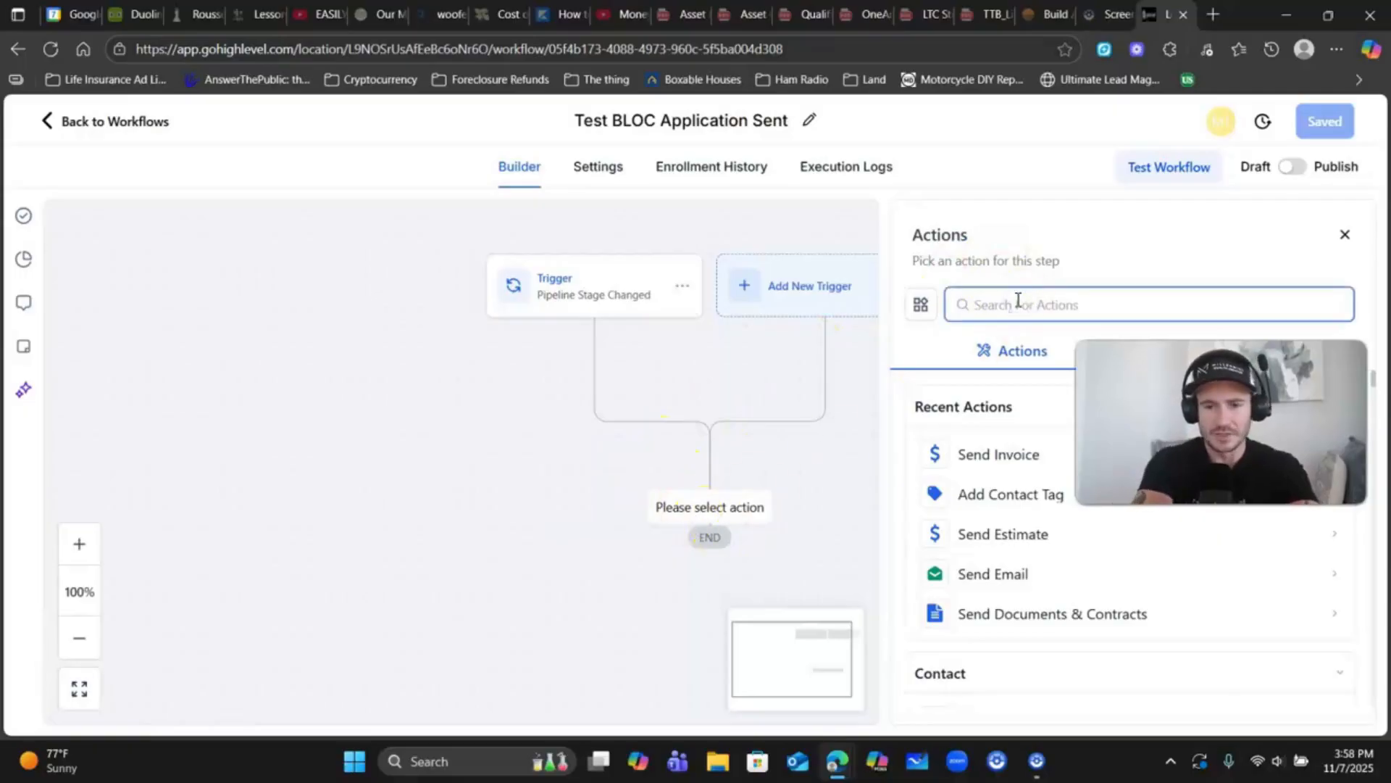
type("docu")
left_click(999, 453)
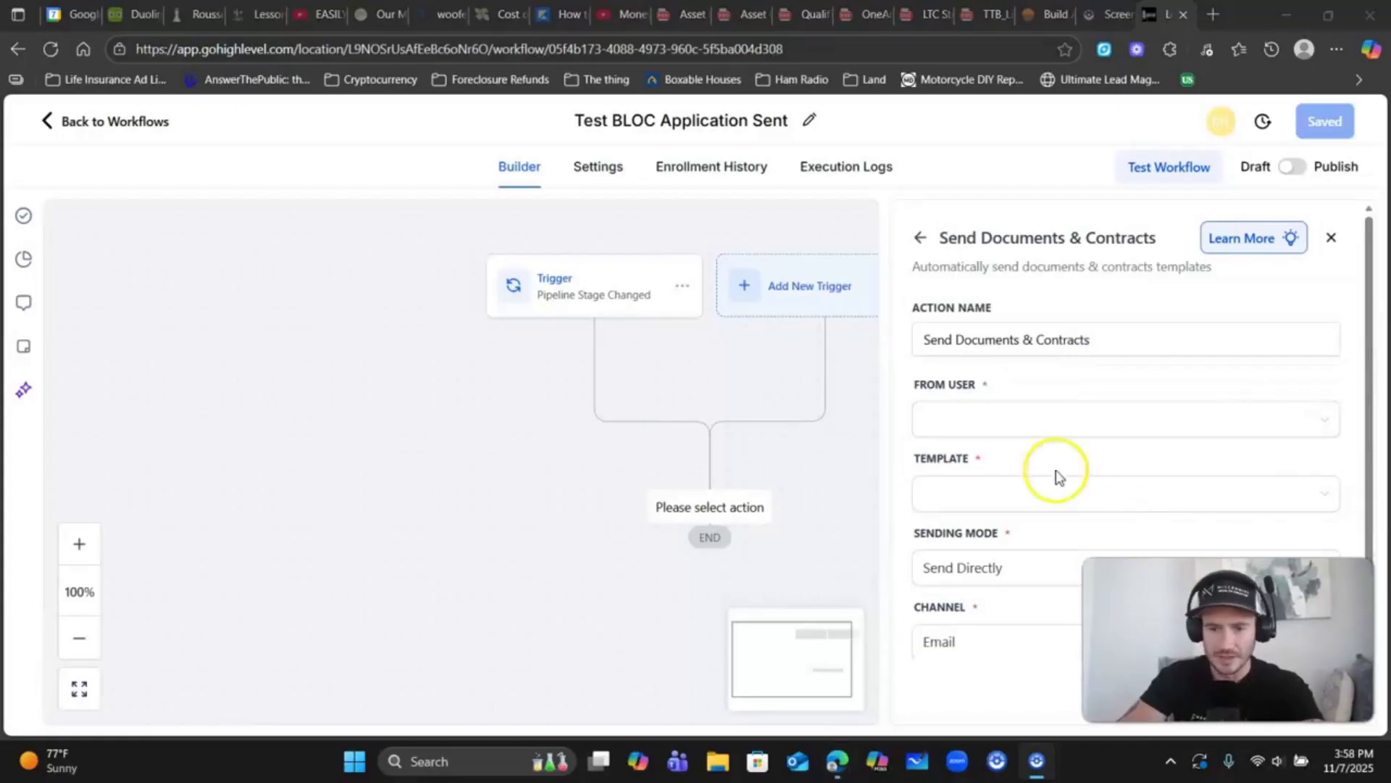
left_click(1000, 491)
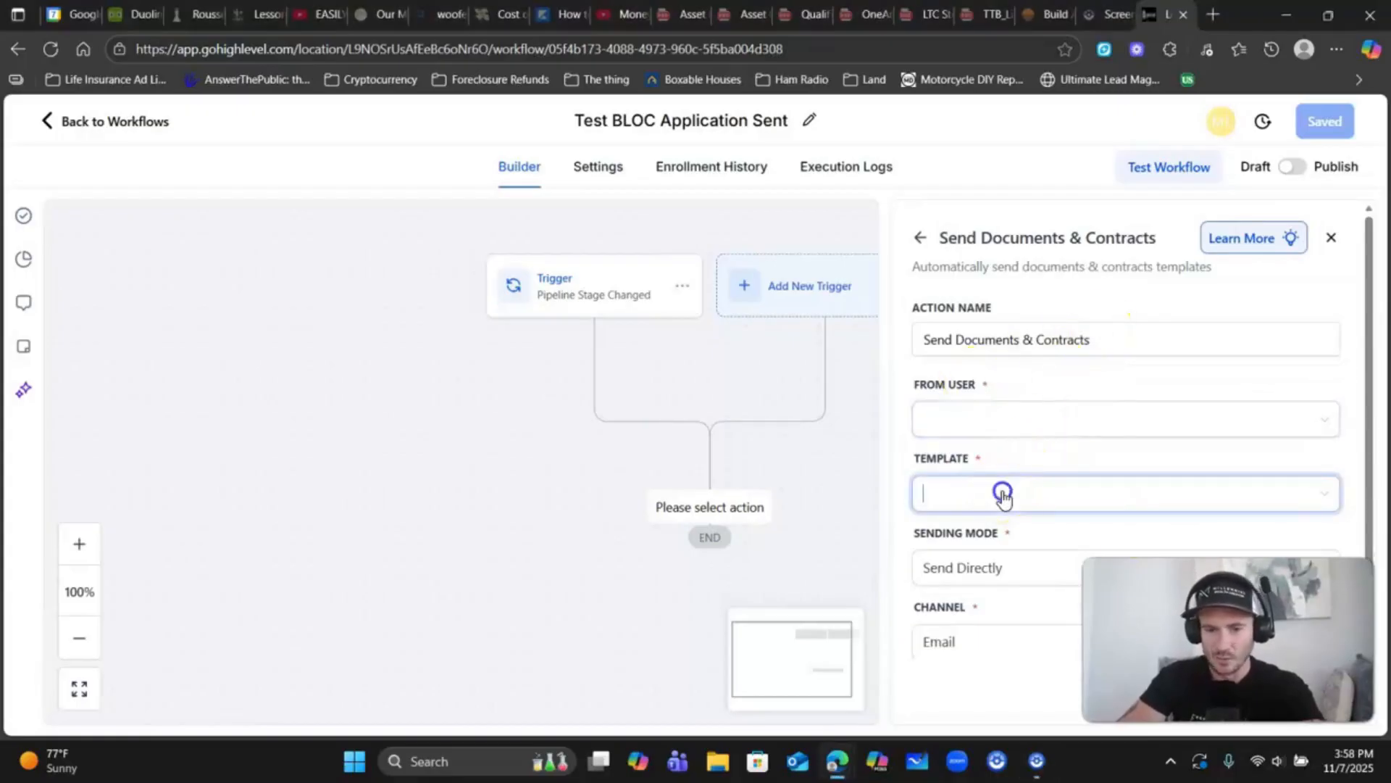
left_click(971, 573)
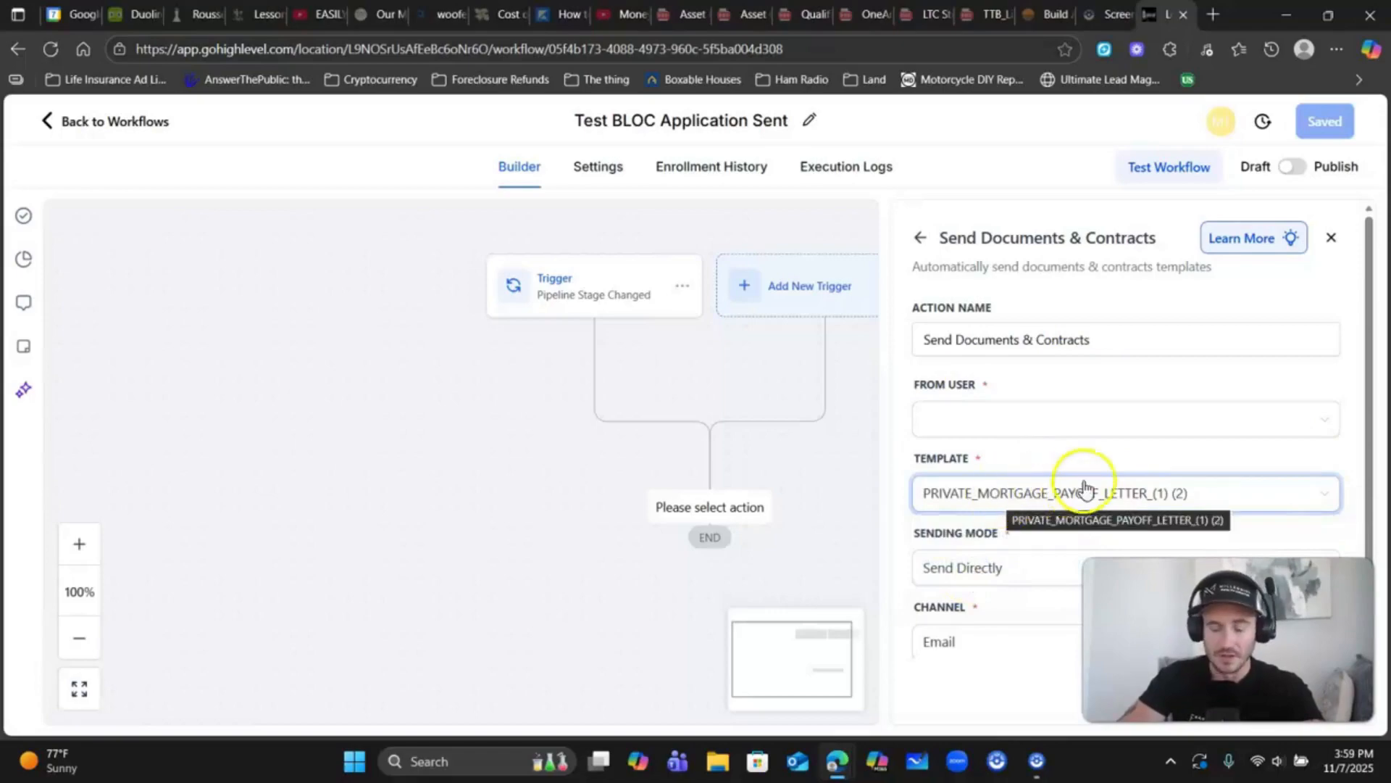
Check the channel options of the Send Documents & Contracts action and discard the unsaved action
scroll(1000, 467, "down", 1)
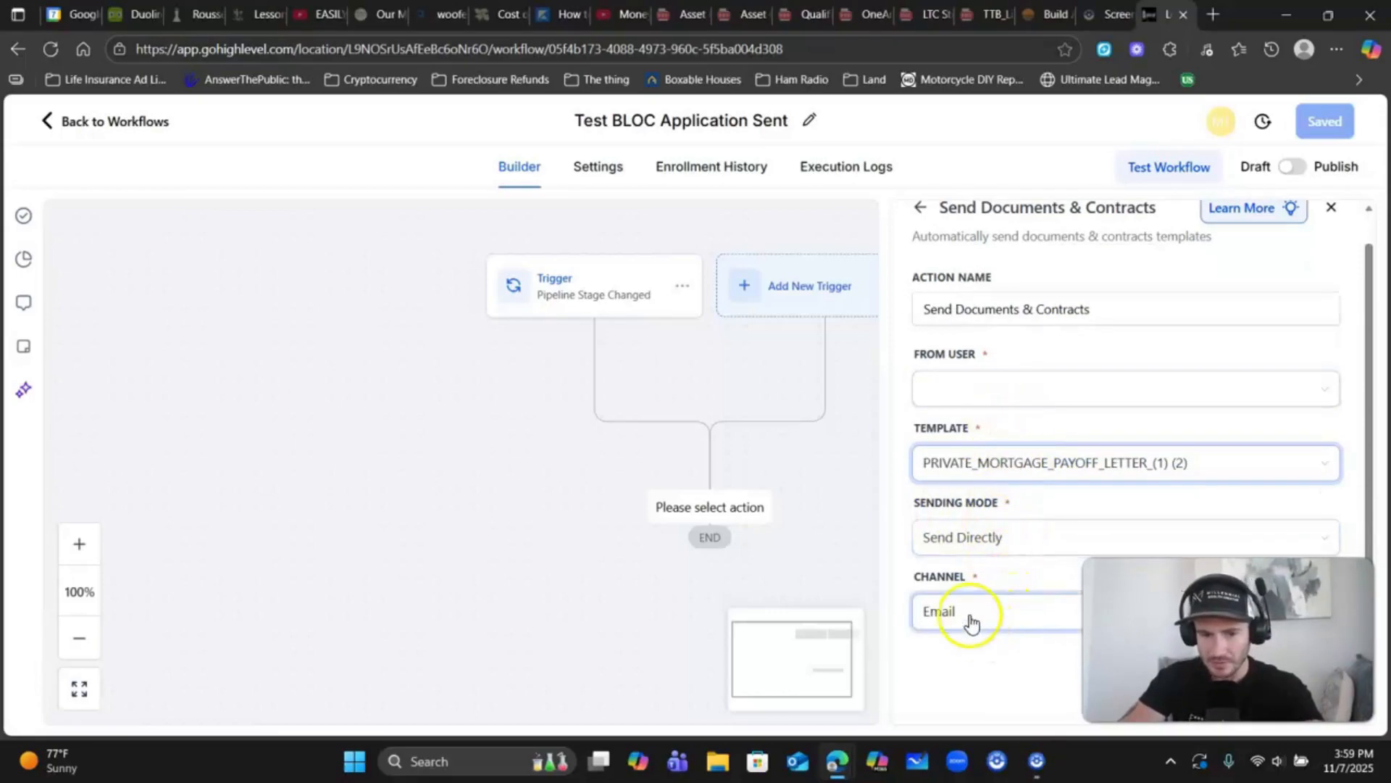
left_click(1014, 613)
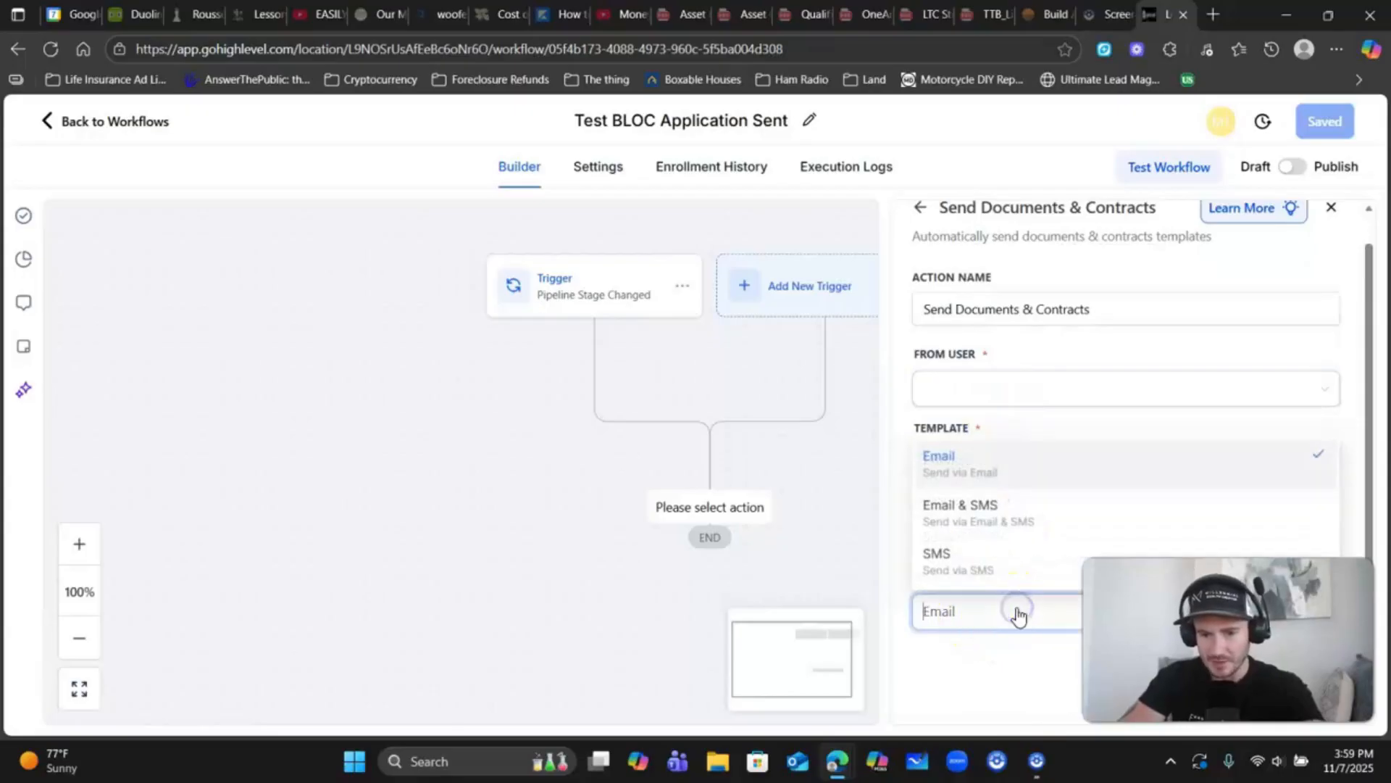
left_click(978, 670)
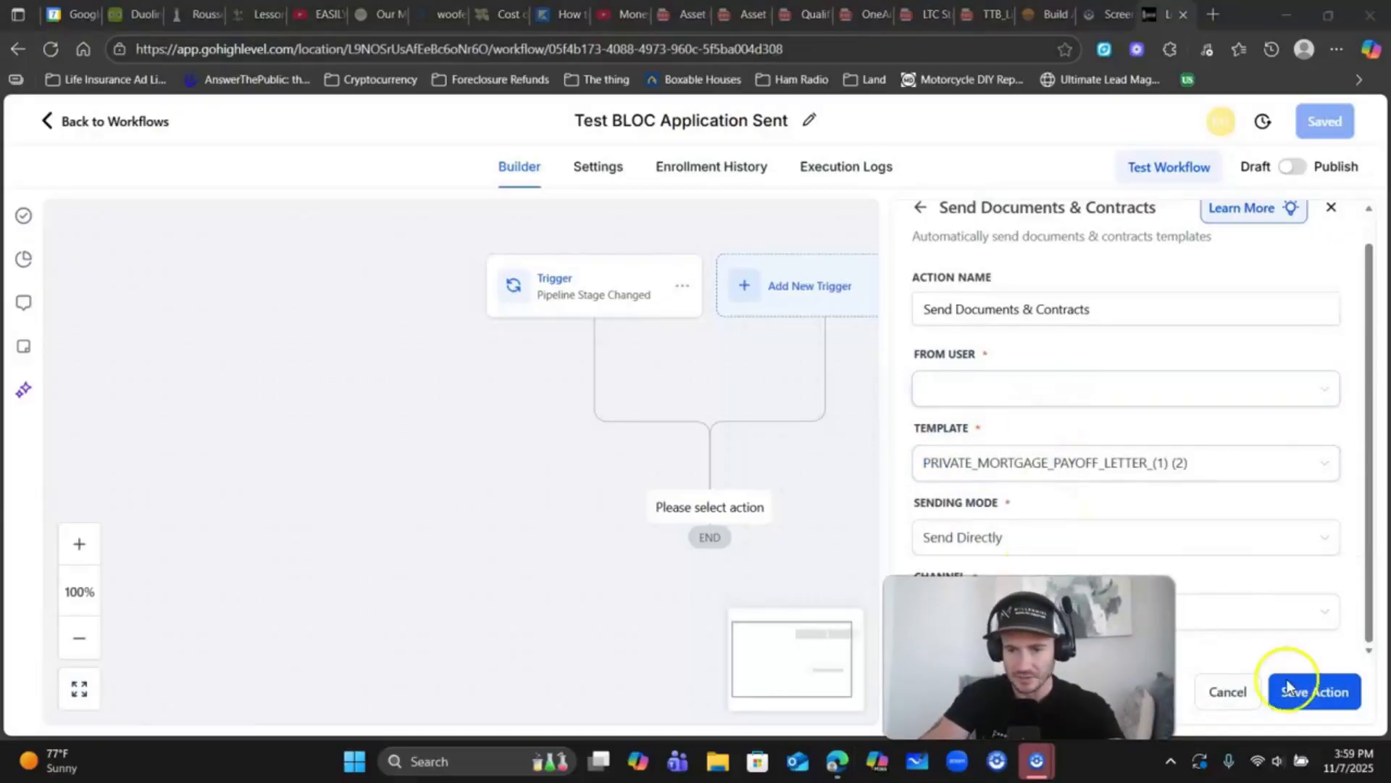
left_click(1227, 691)
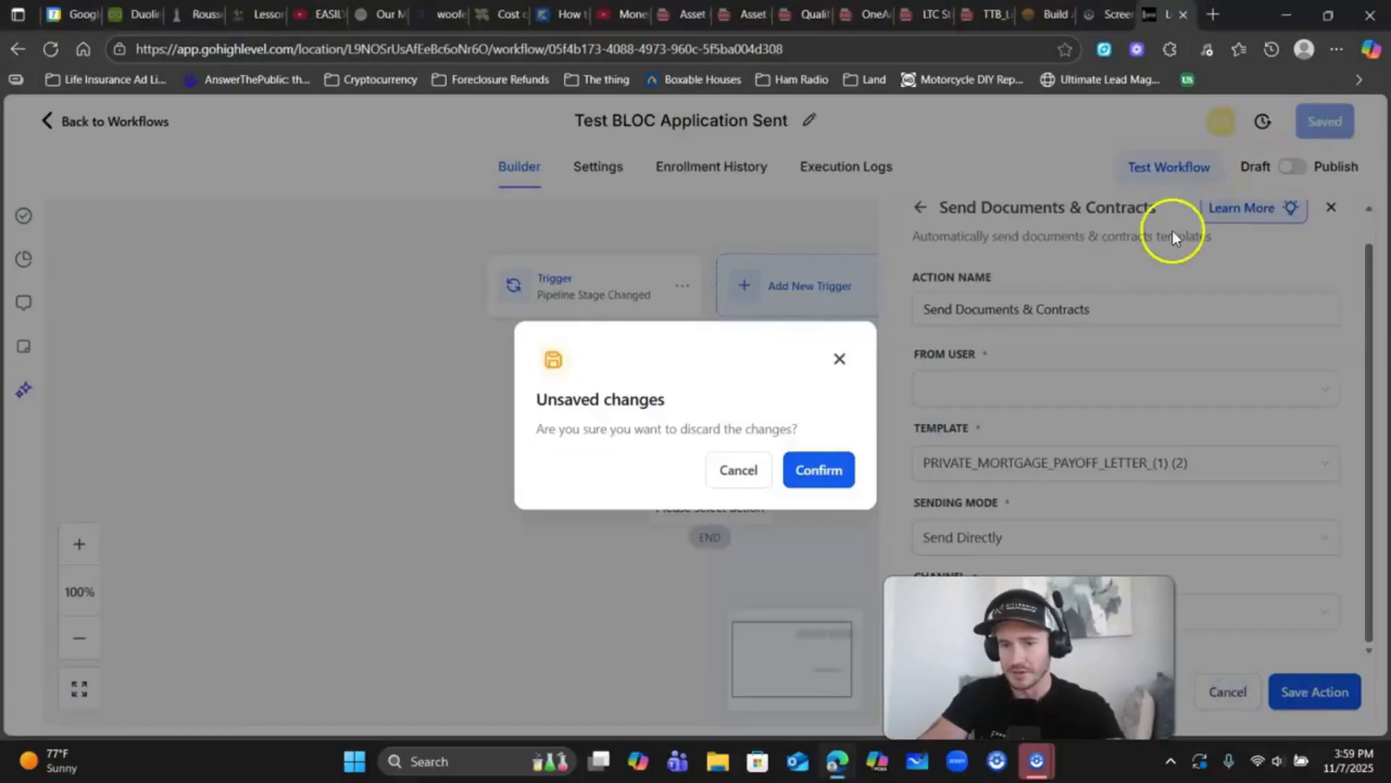
left_click(850, 471)
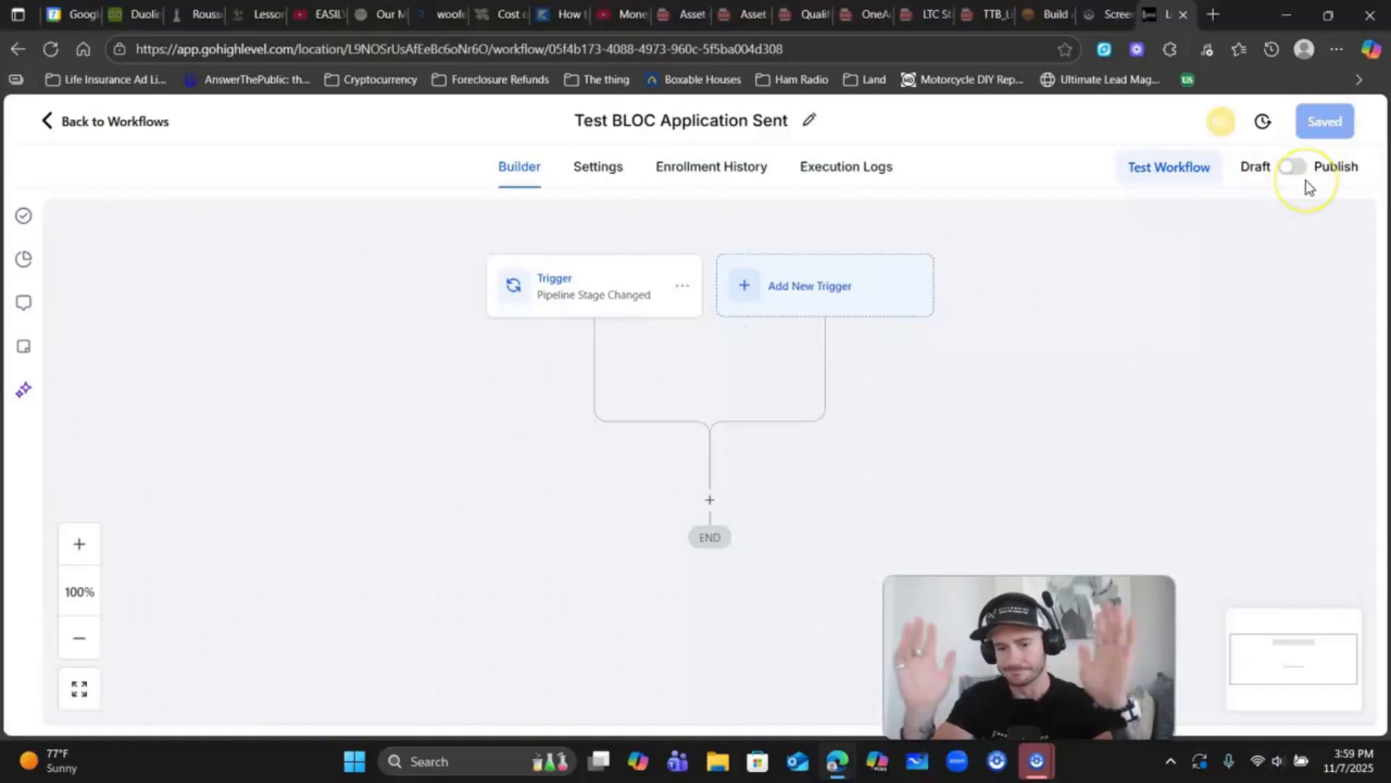
left_click_drag(1029, 656, 1236, 654)
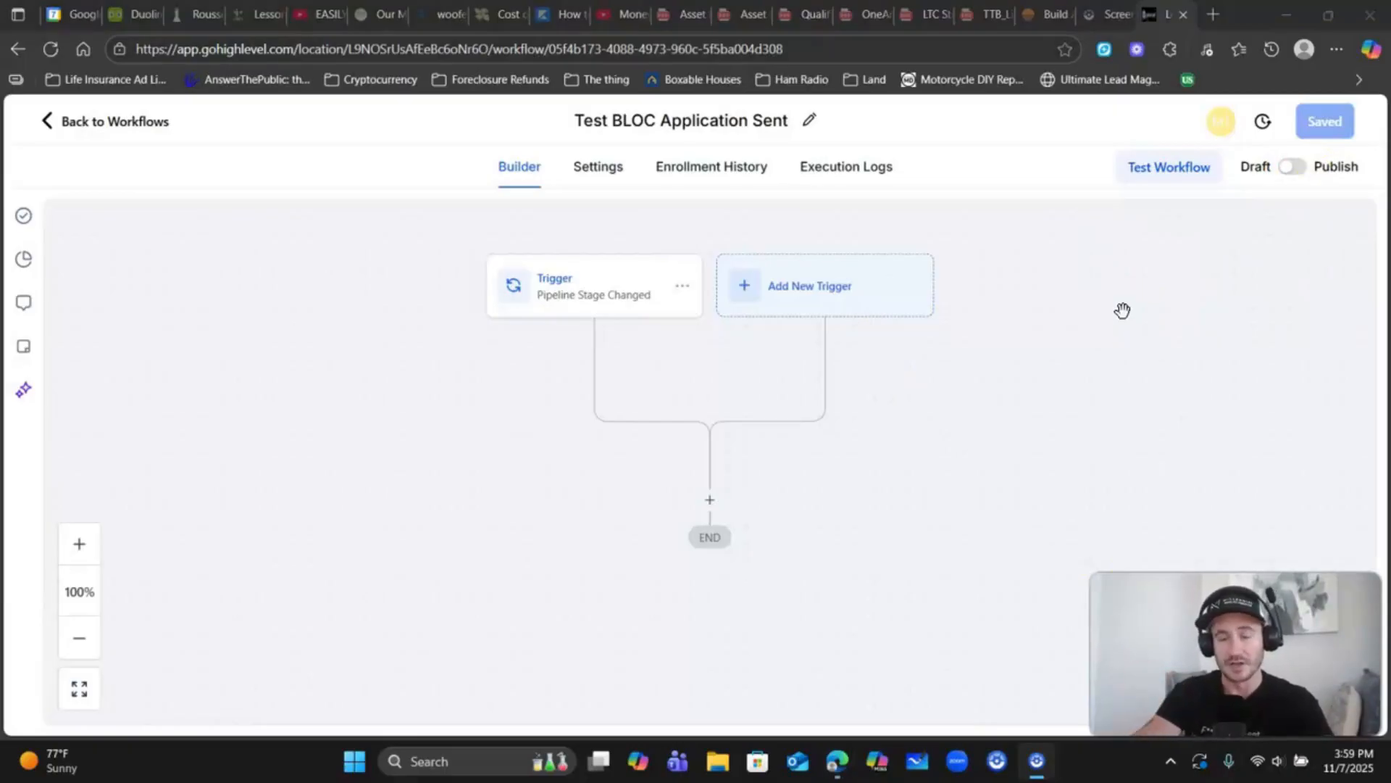
Leave the workflow and open the opportunity in the Questionnaire Completed stage of the Business Funding pipeline
left_click(113, 120)
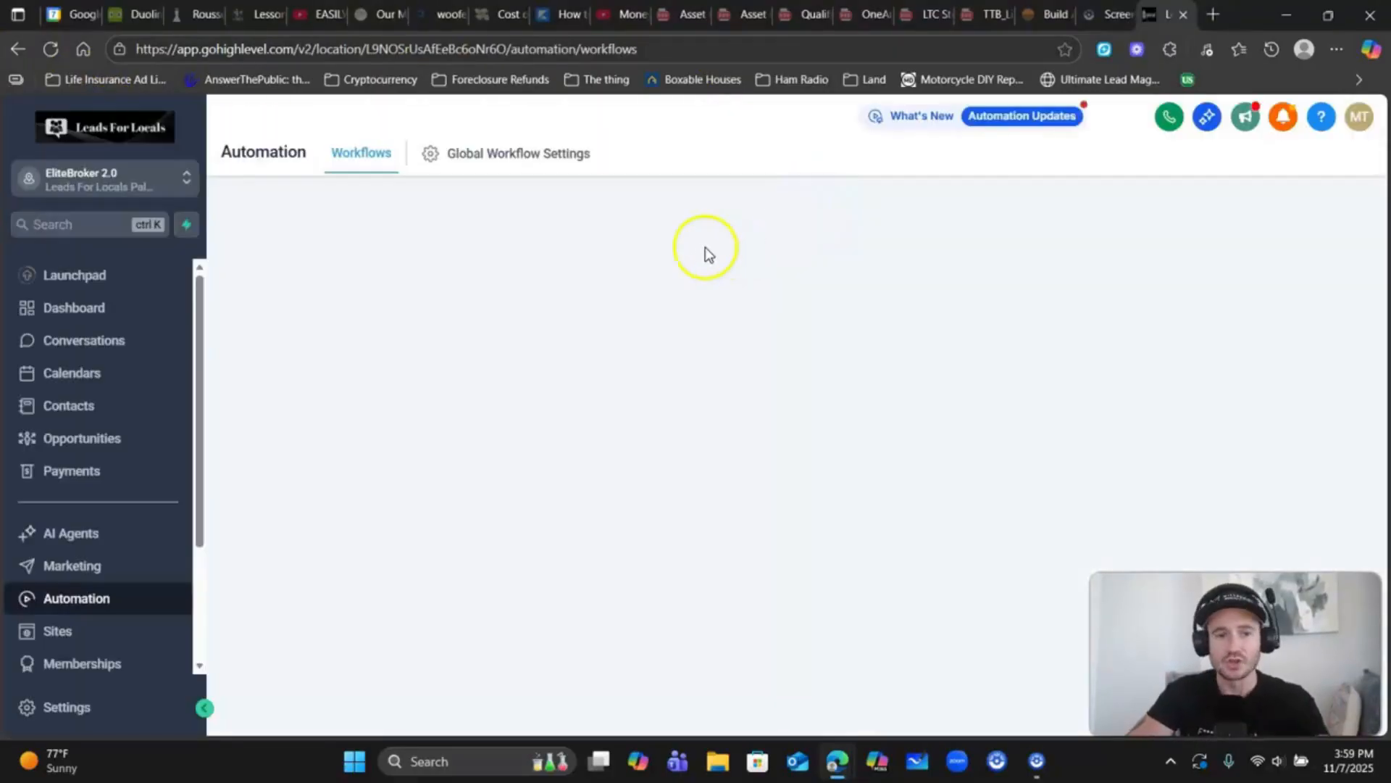
left_click(109, 441)
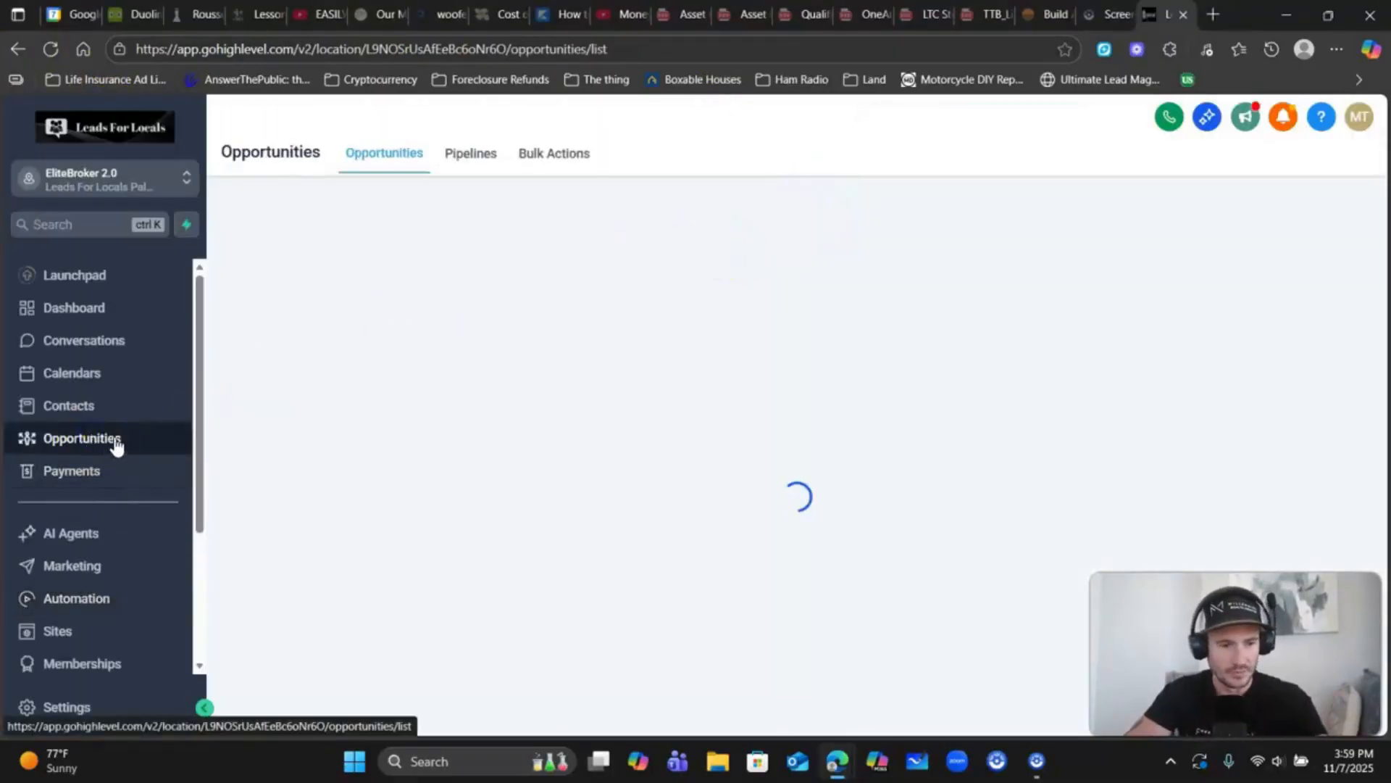
left_click(81, 443)
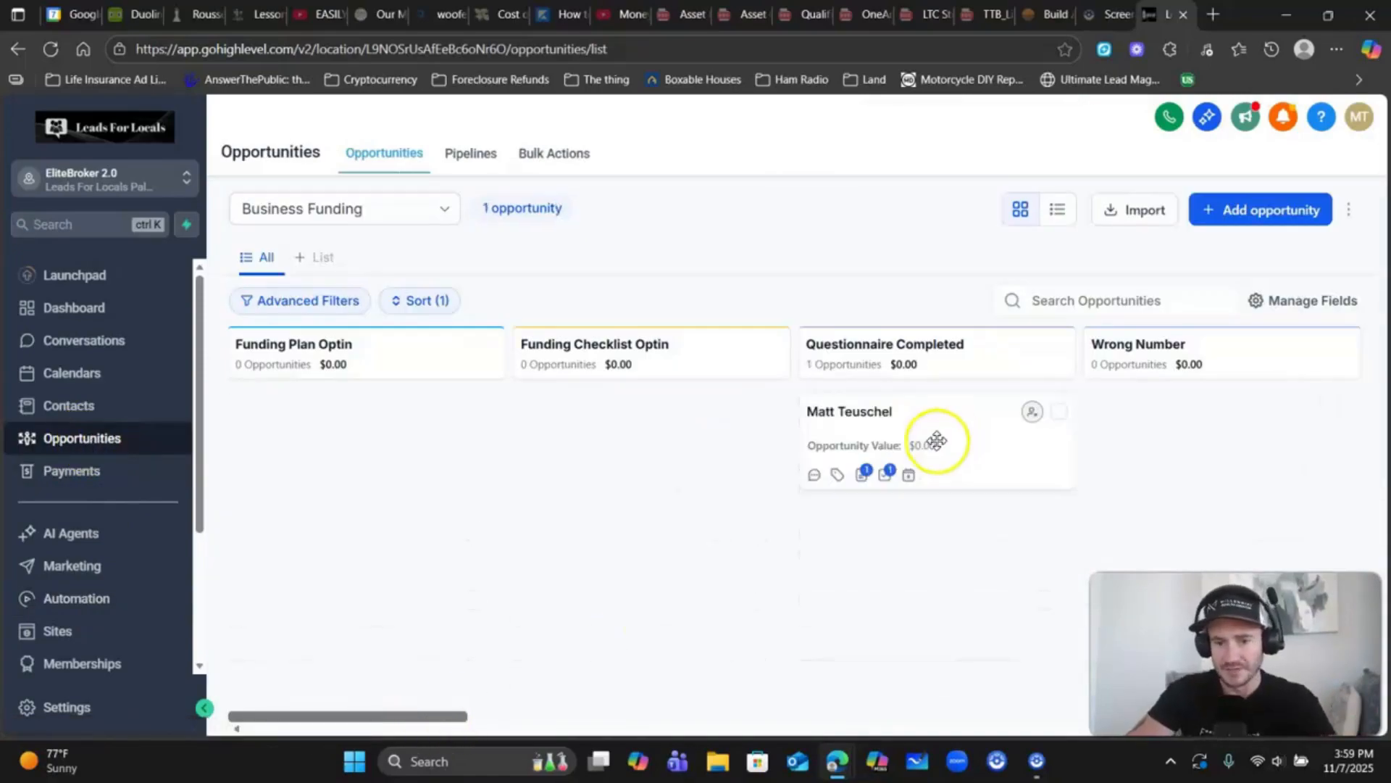
left_click(968, 416)
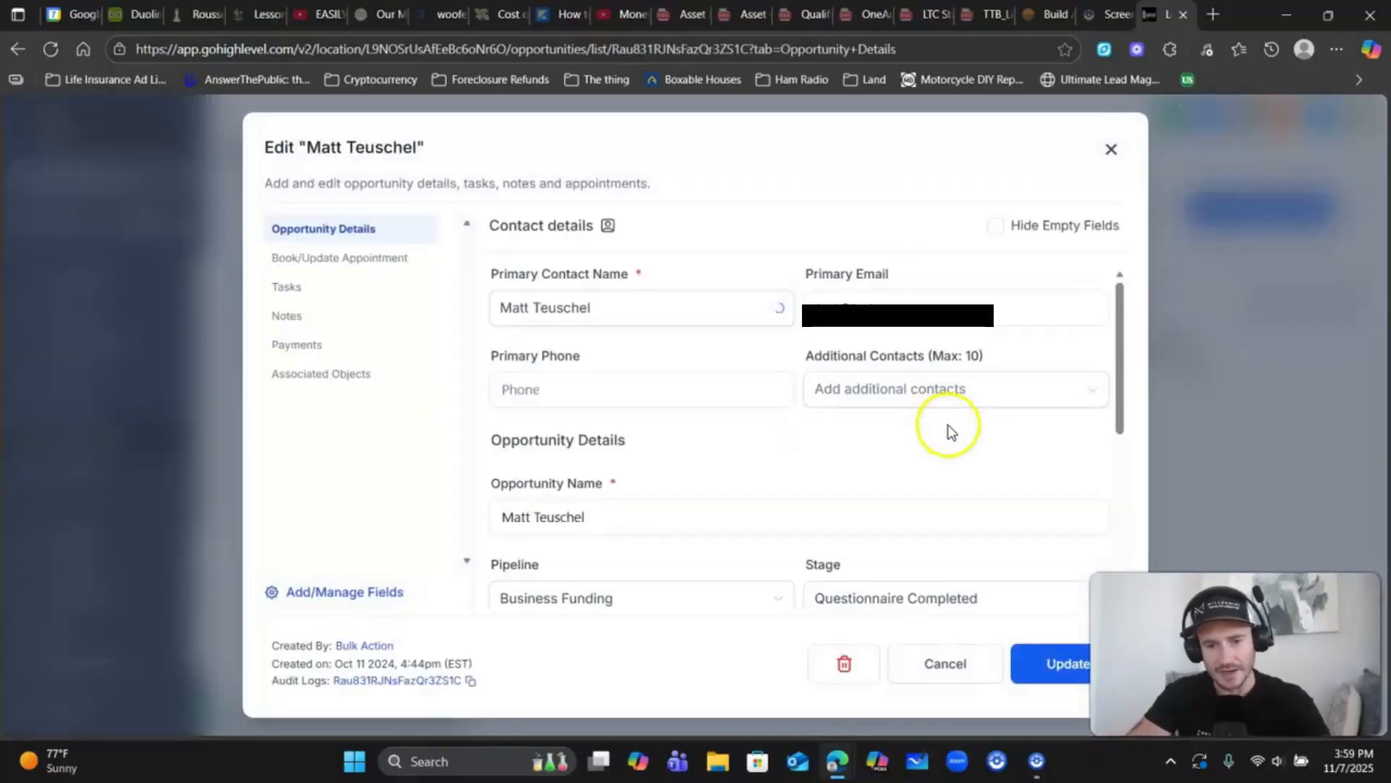
Set the opportunity's stage to Application Sent, save the update, and locate its card in that stage of the pipeline board
scroll(942, 421, "down", 3)
left_click(934, 420)
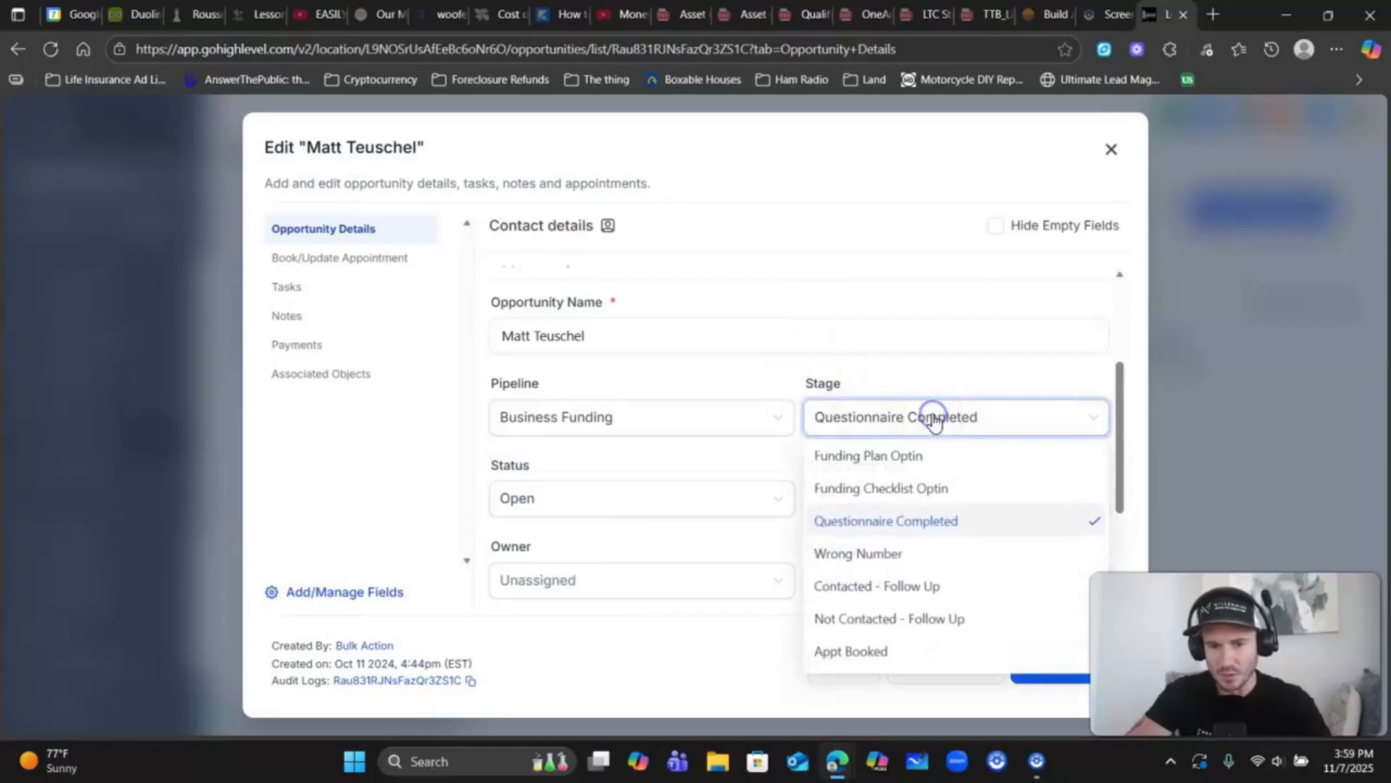
scroll(903, 521, "down", 3)
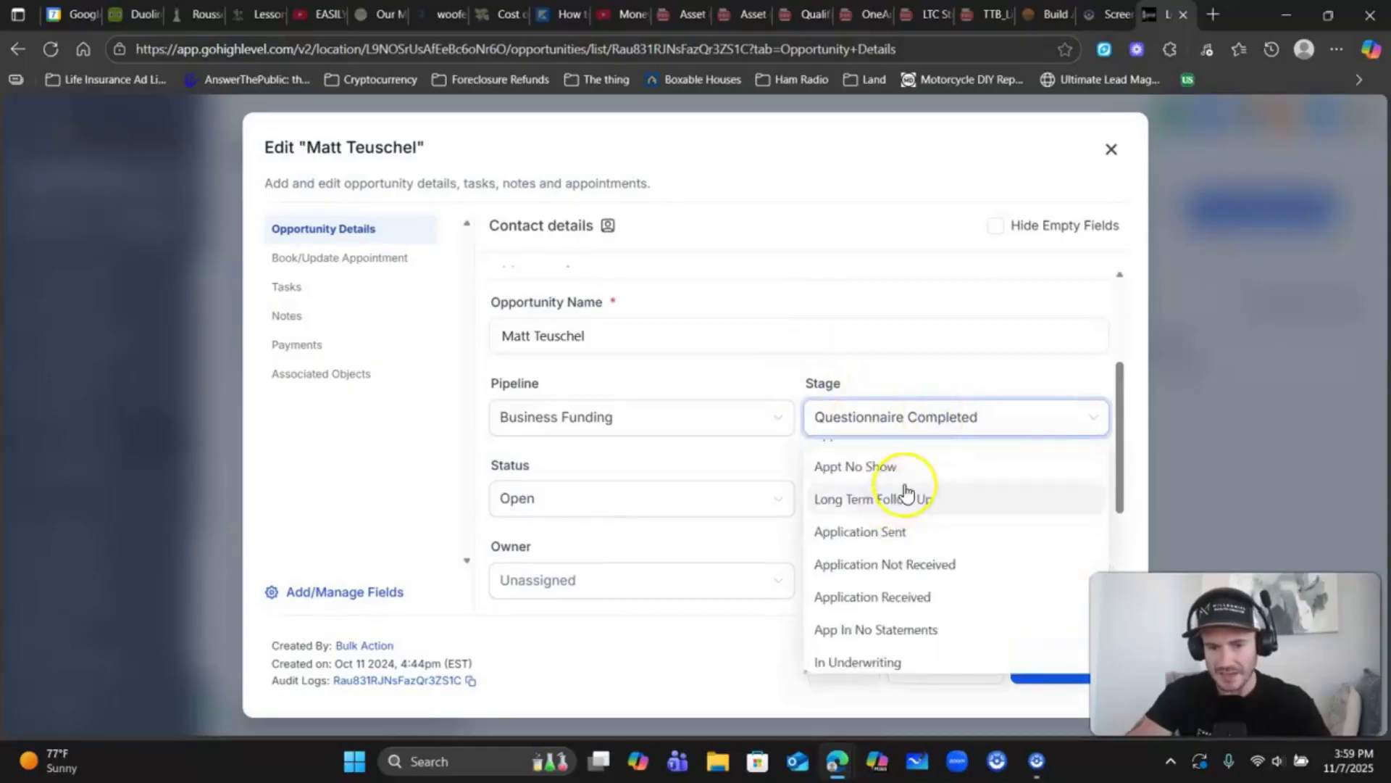
left_click(891, 532)
left_click(1043, 670)
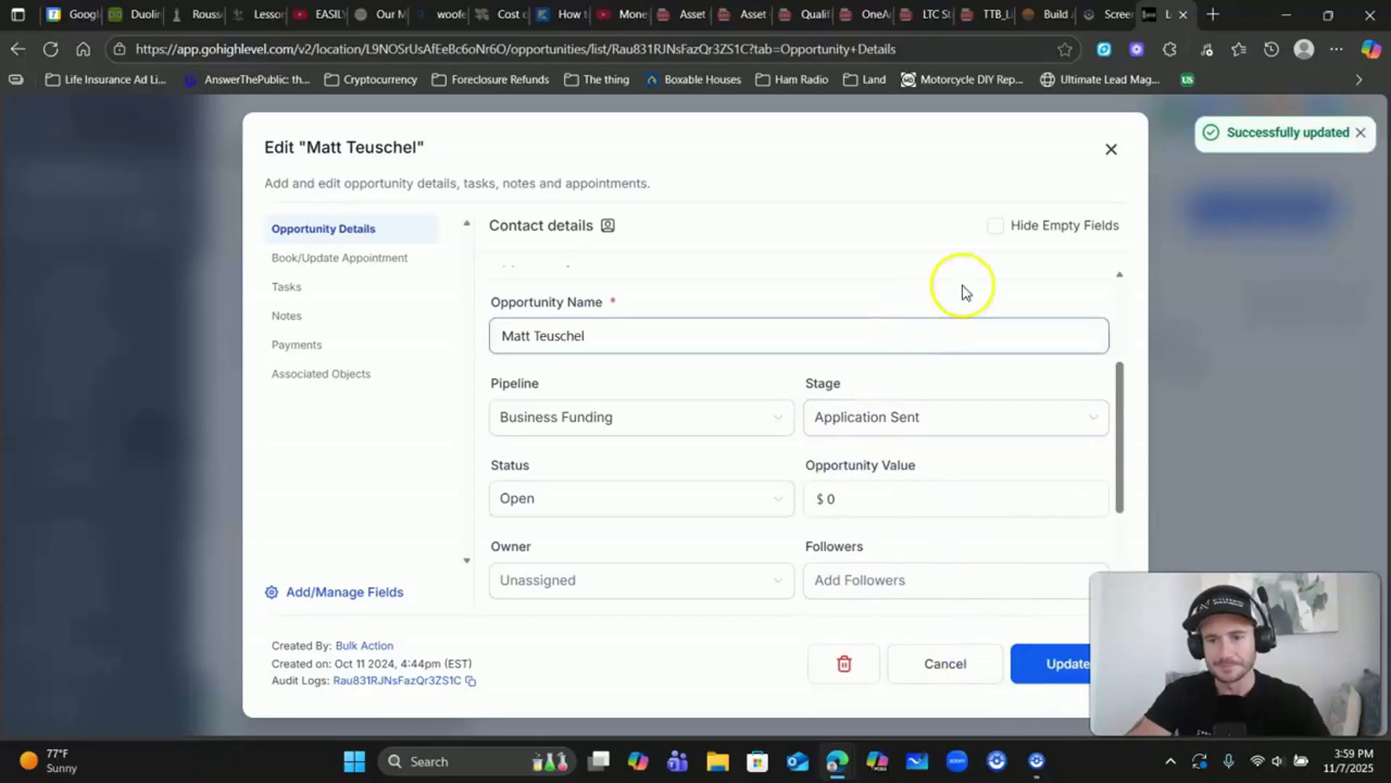
left_click(1111, 148)
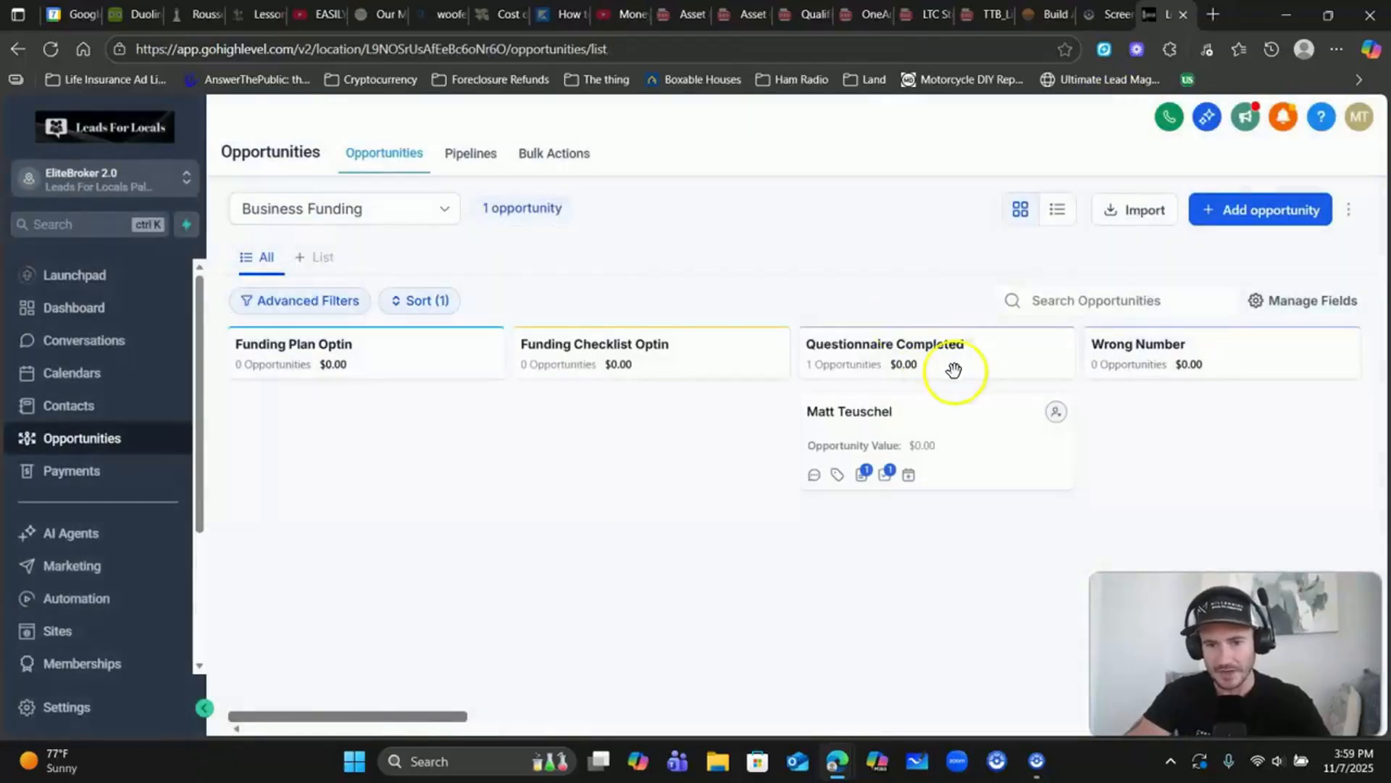
left_click_drag(407, 717, 550, 716)
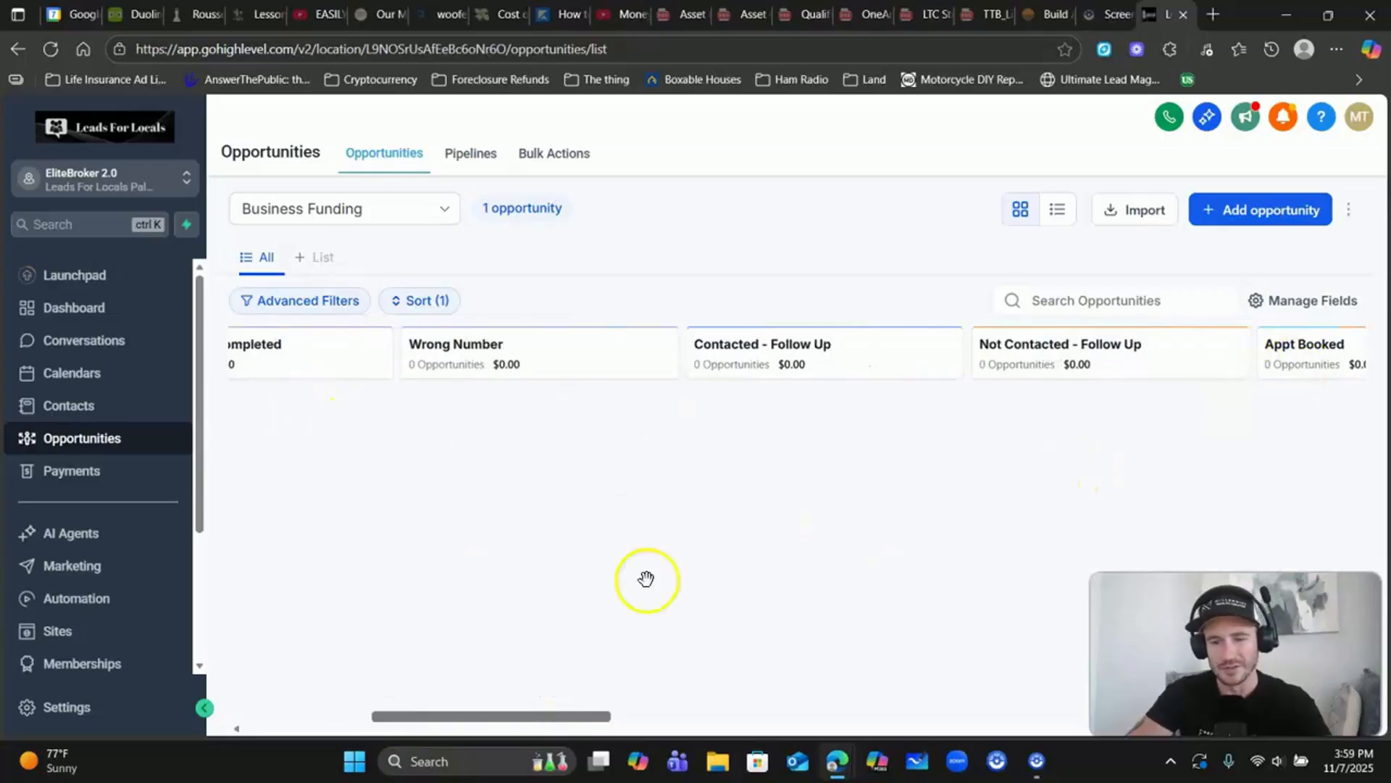
left_click_drag(568, 717, 857, 664)
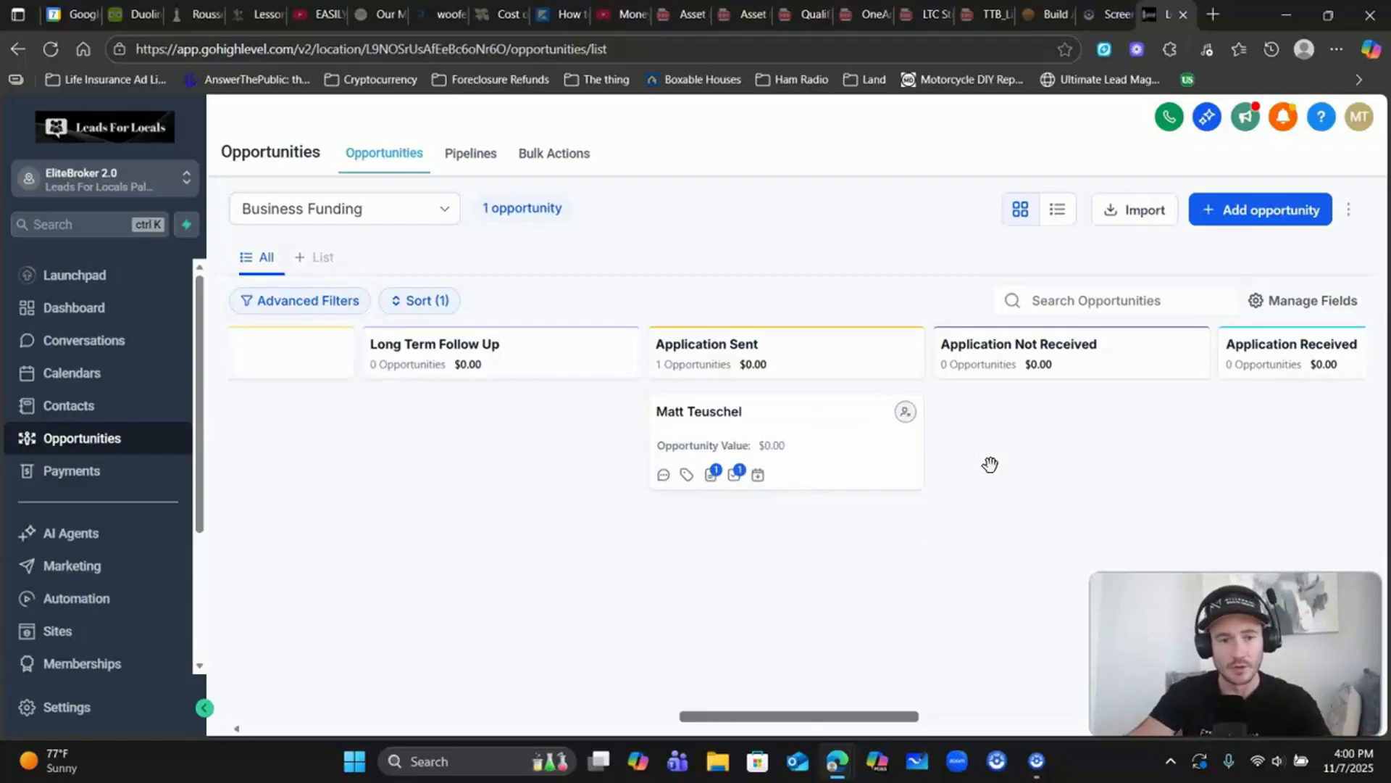
View the completed items among all documents and contracts in Payments
left_click(109, 475)
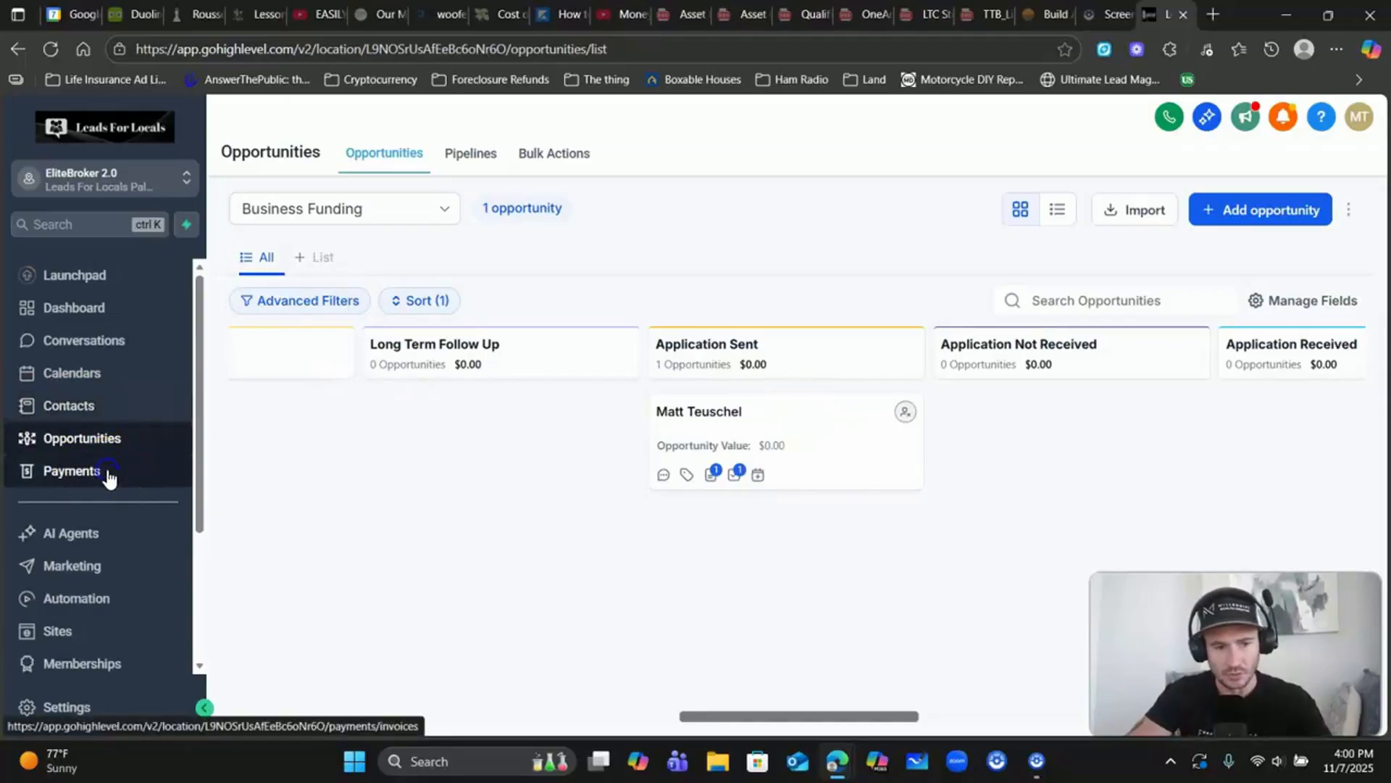
mouse_move(525, 161)
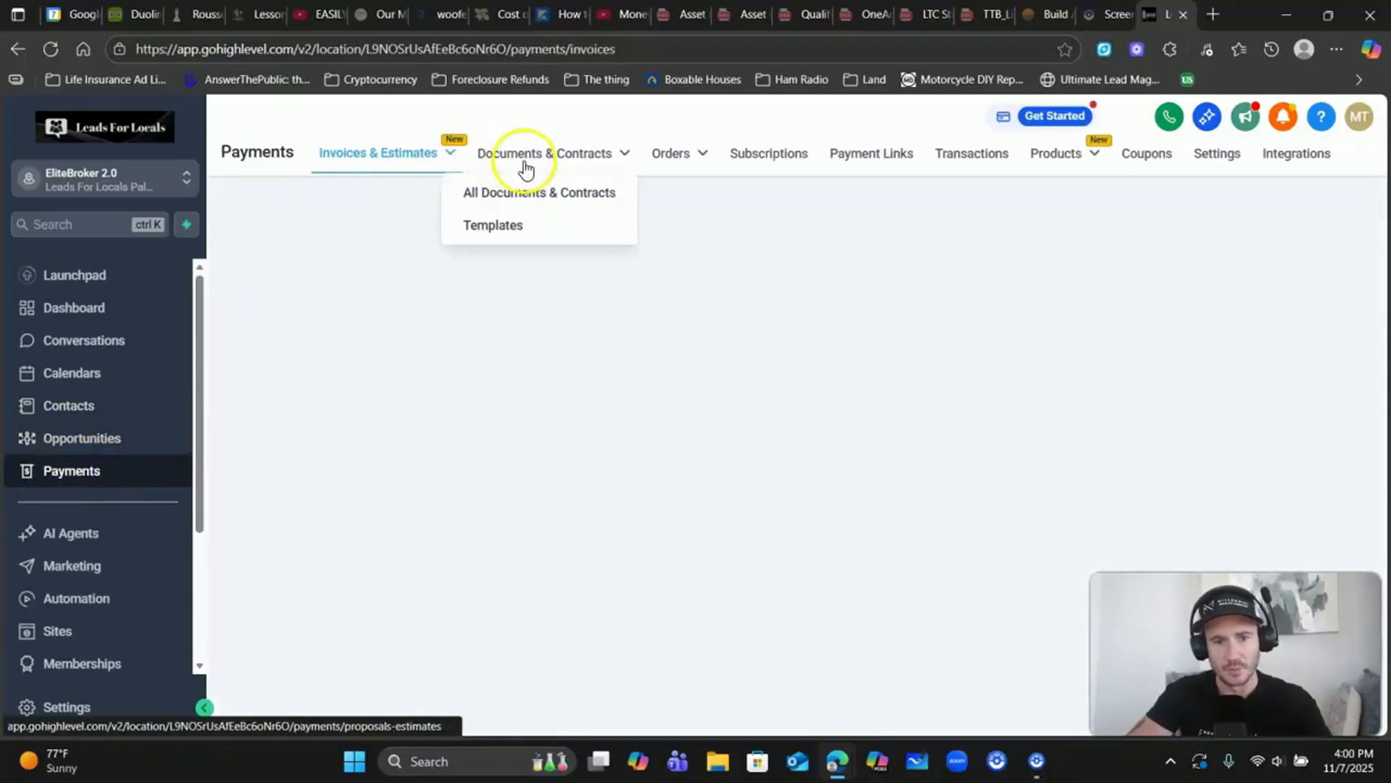
left_click(519, 191)
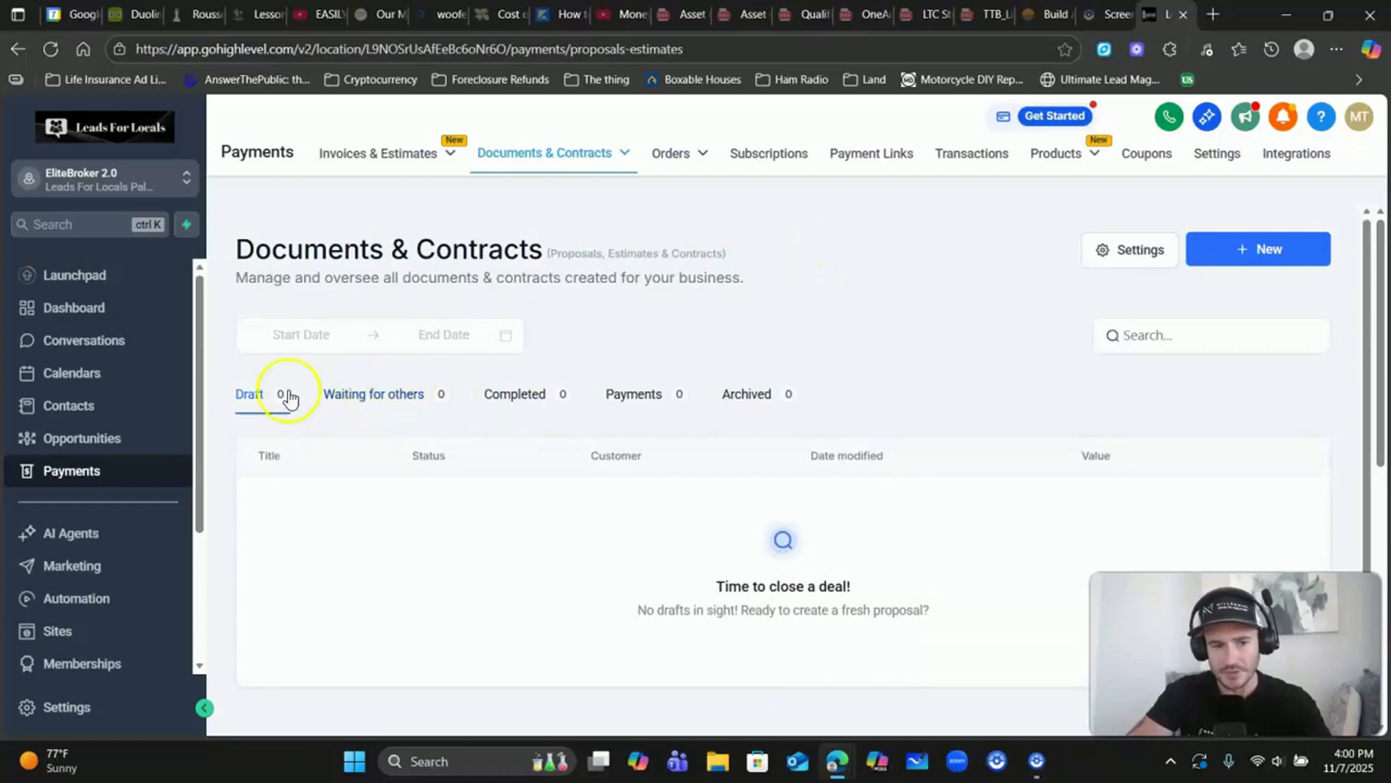
left_click(519, 401)
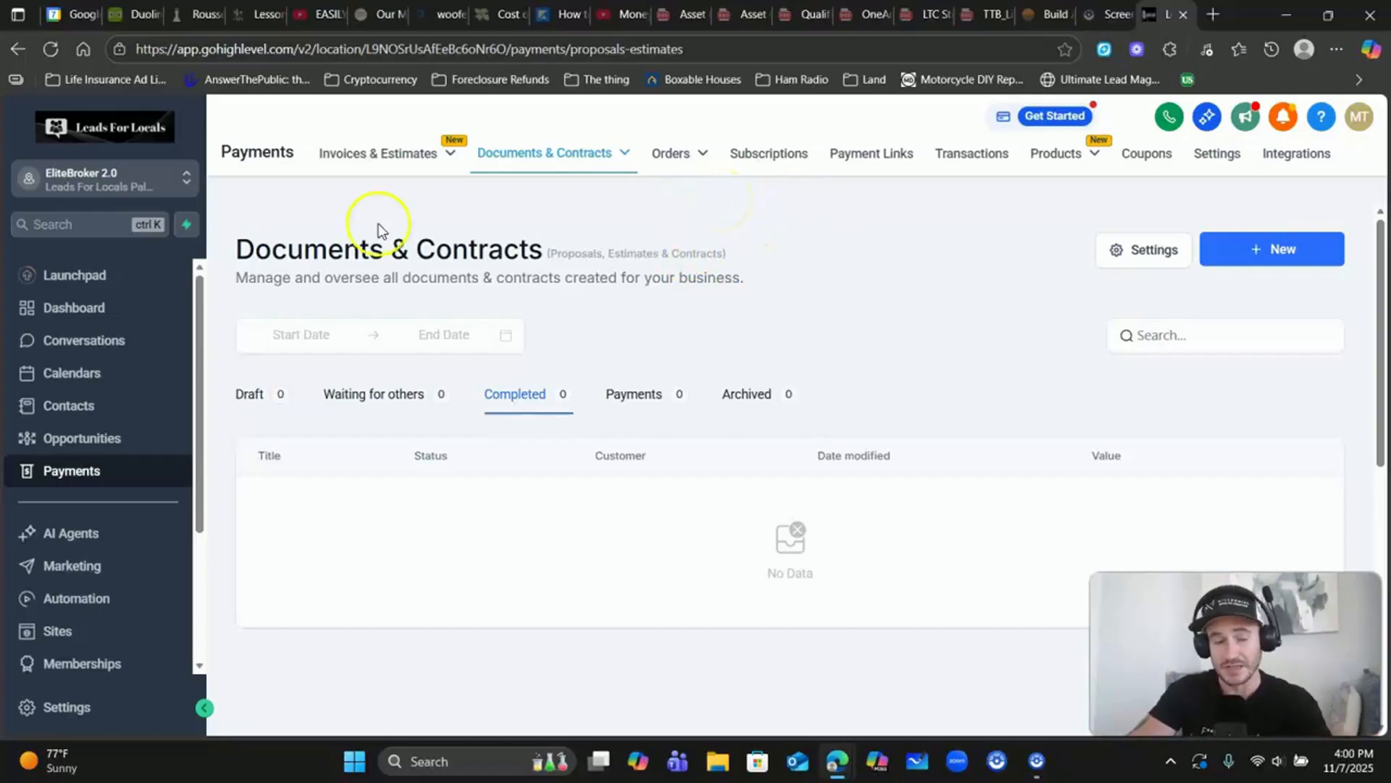
Open the Equipment Financing - Wrong Number workflow from the Equipment Financing folder and examine its trigger and first actions
left_click(88, 596)
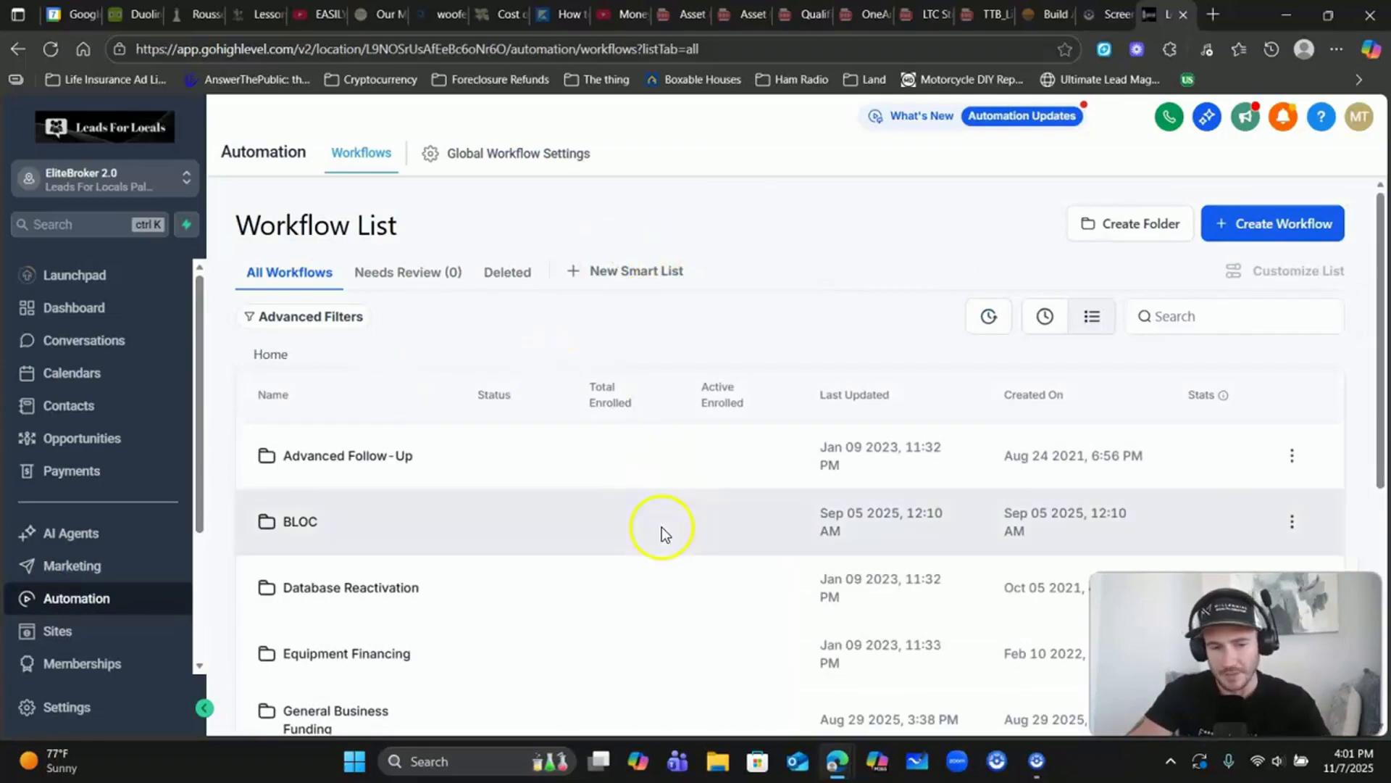
scroll(667, 521, "down", 3)
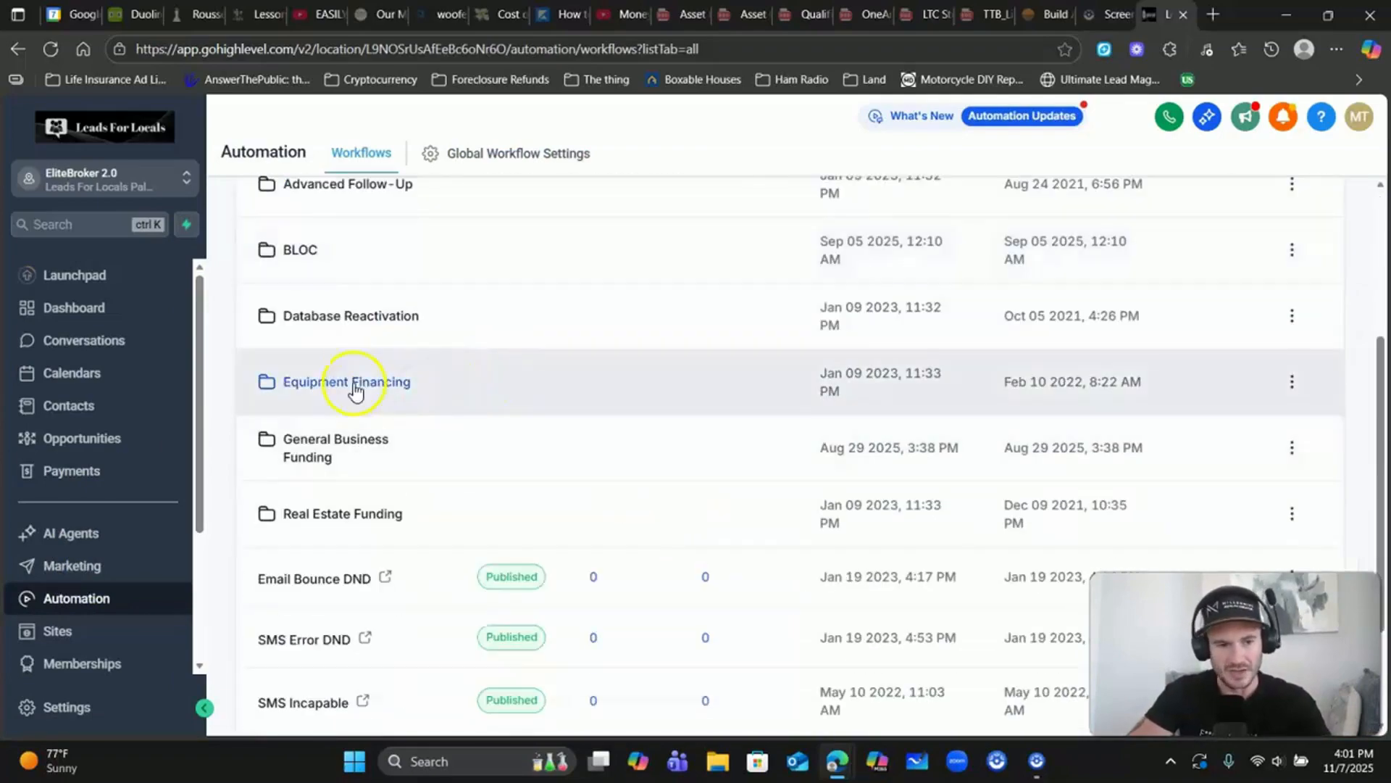
left_click(354, 373)
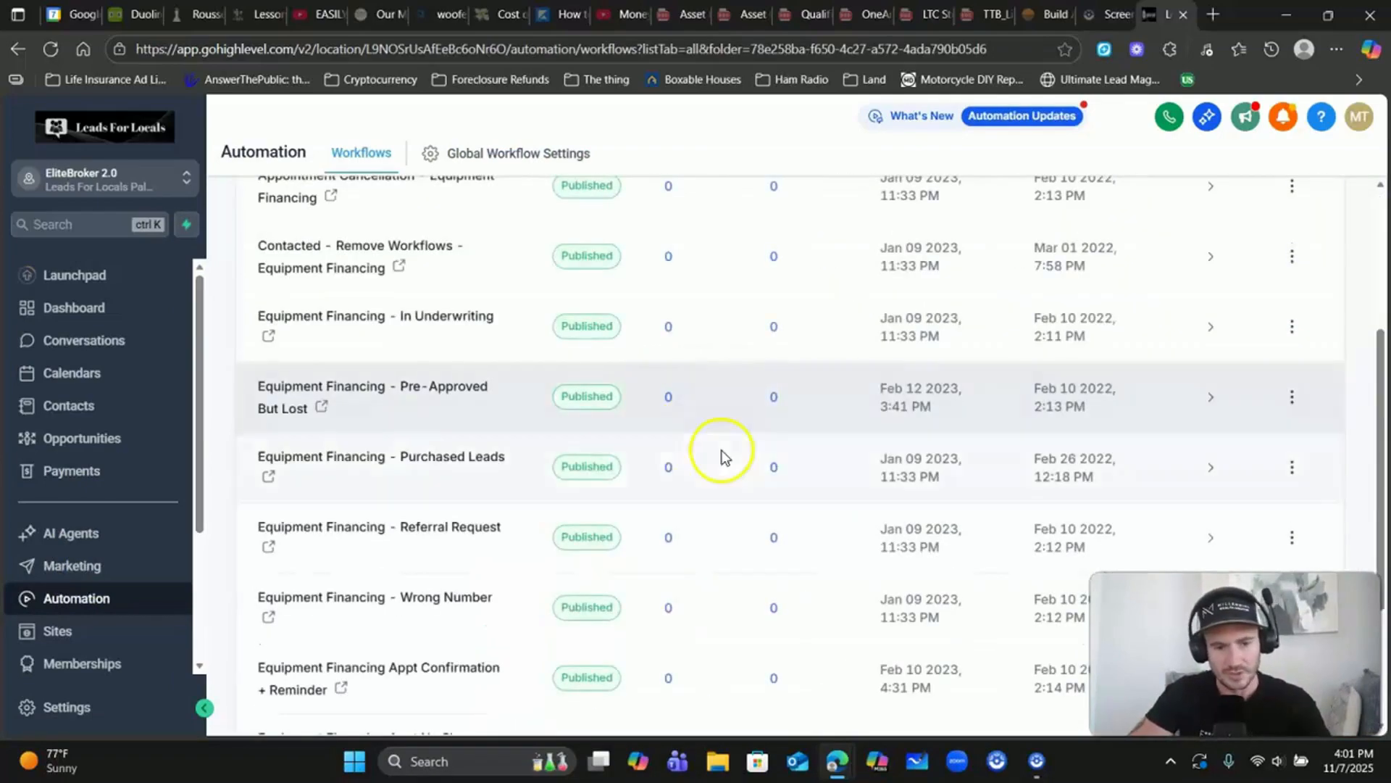
left_click(449, 600)
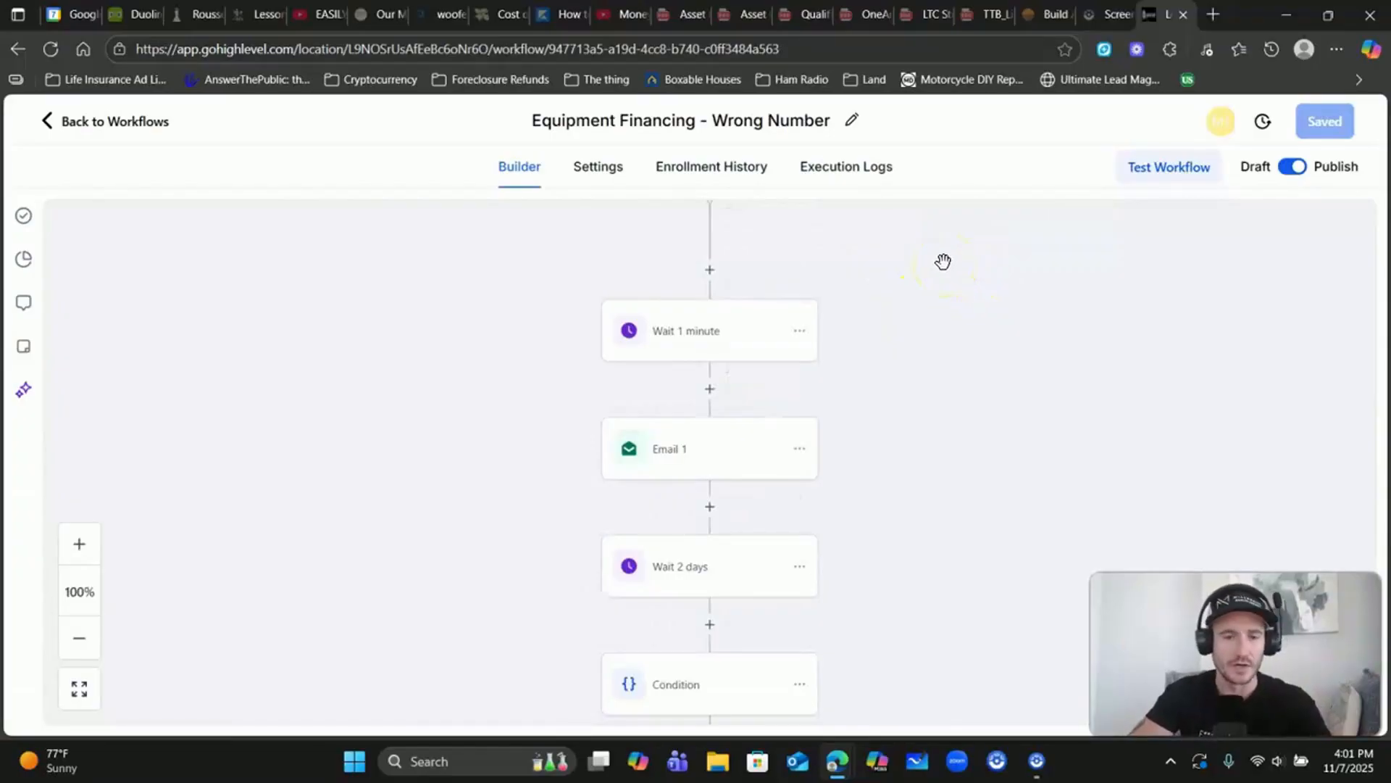
scroll(1072, 338, "up", 4)
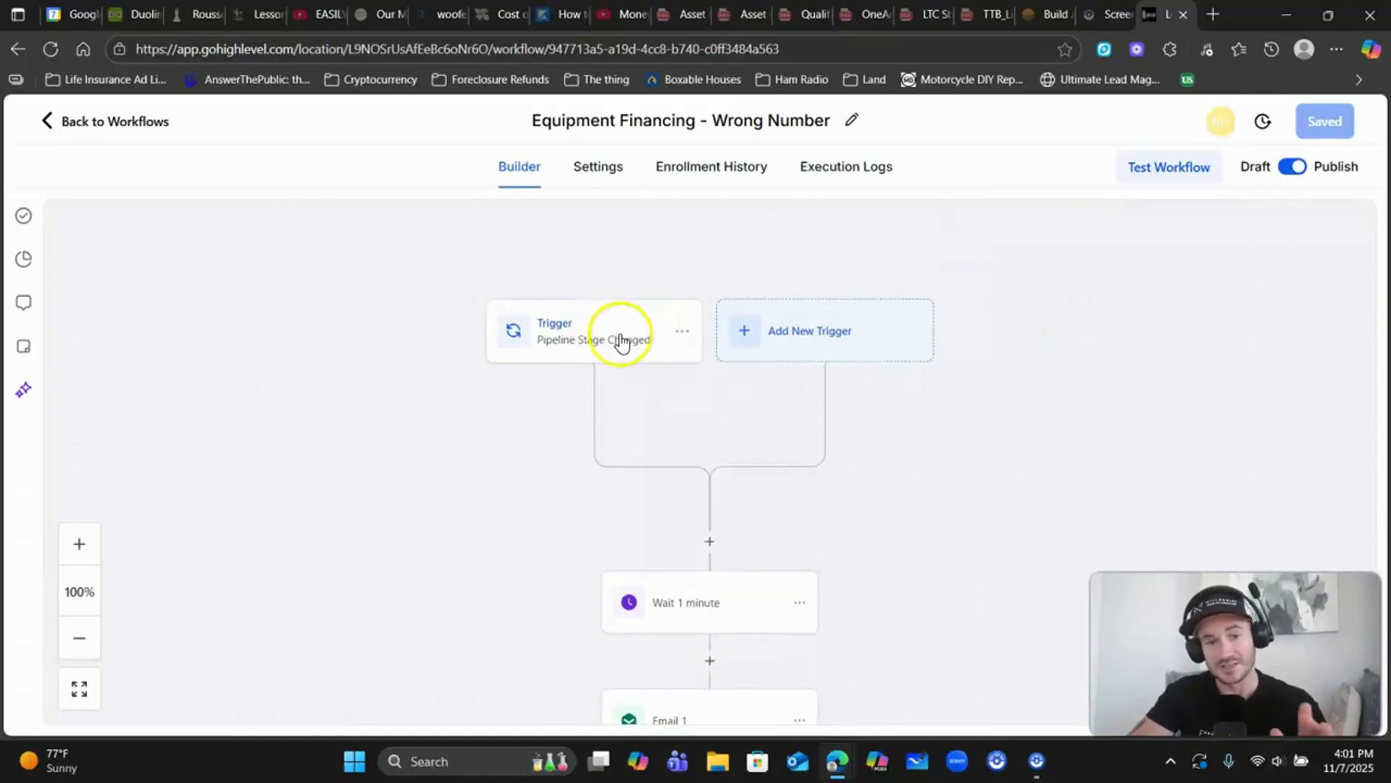
Review the Pipeline Stage Changed trigger's pipeline and stage filters, close it without saving, and view the first actions below
left_click(620, 338)
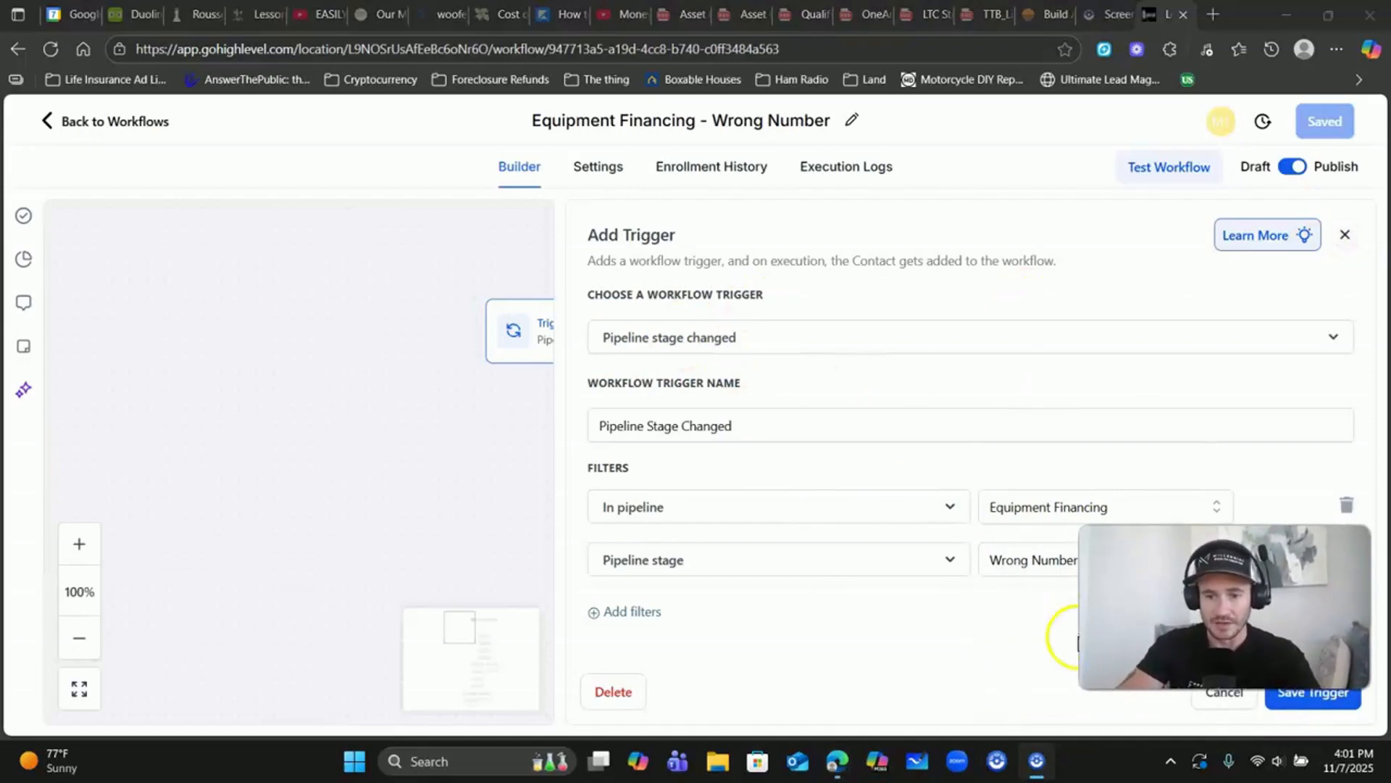
left_click(1222, 699)
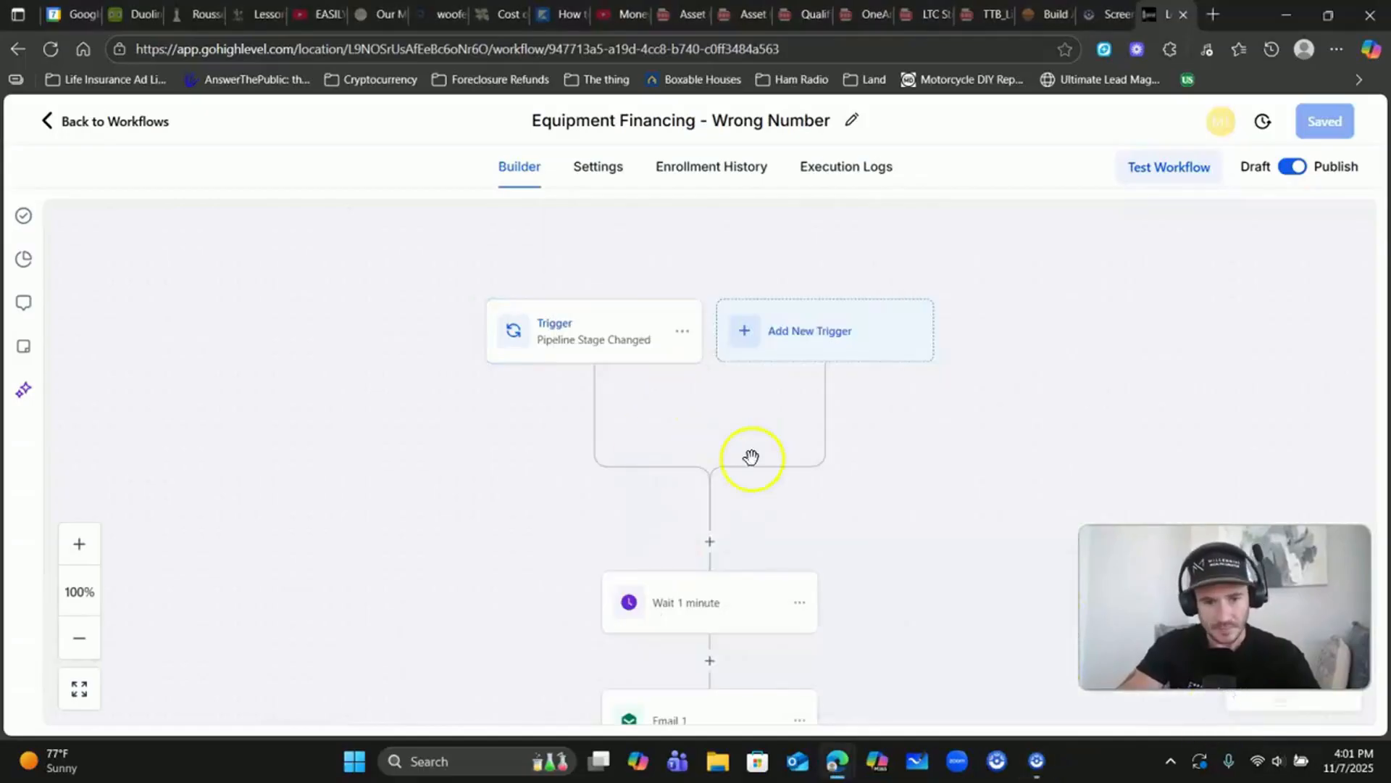
scroll(725, 442, "down", 1)
scroll(739, 435, "down", 2)
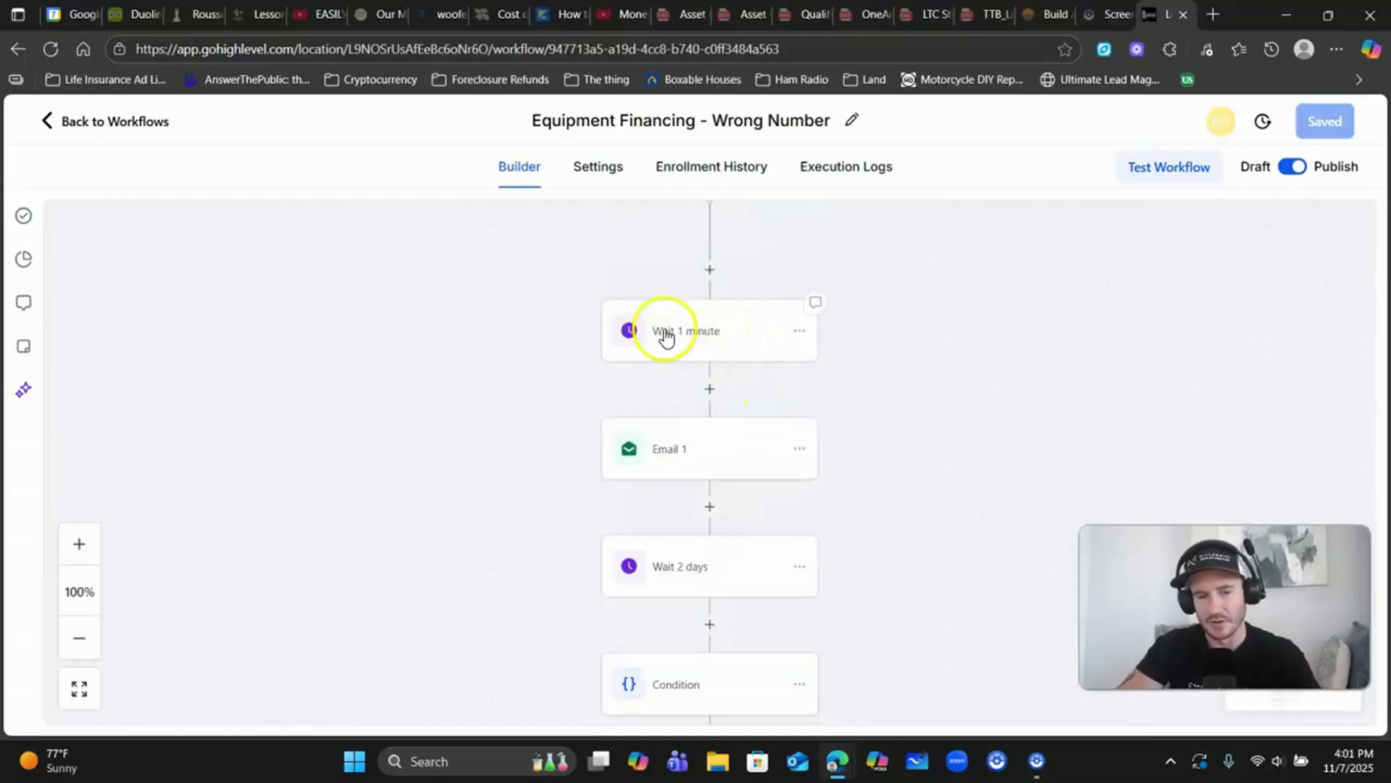
Search for "wait" and insert a Wait action directly before the Wait 1 minute action
left_click(709, 269)
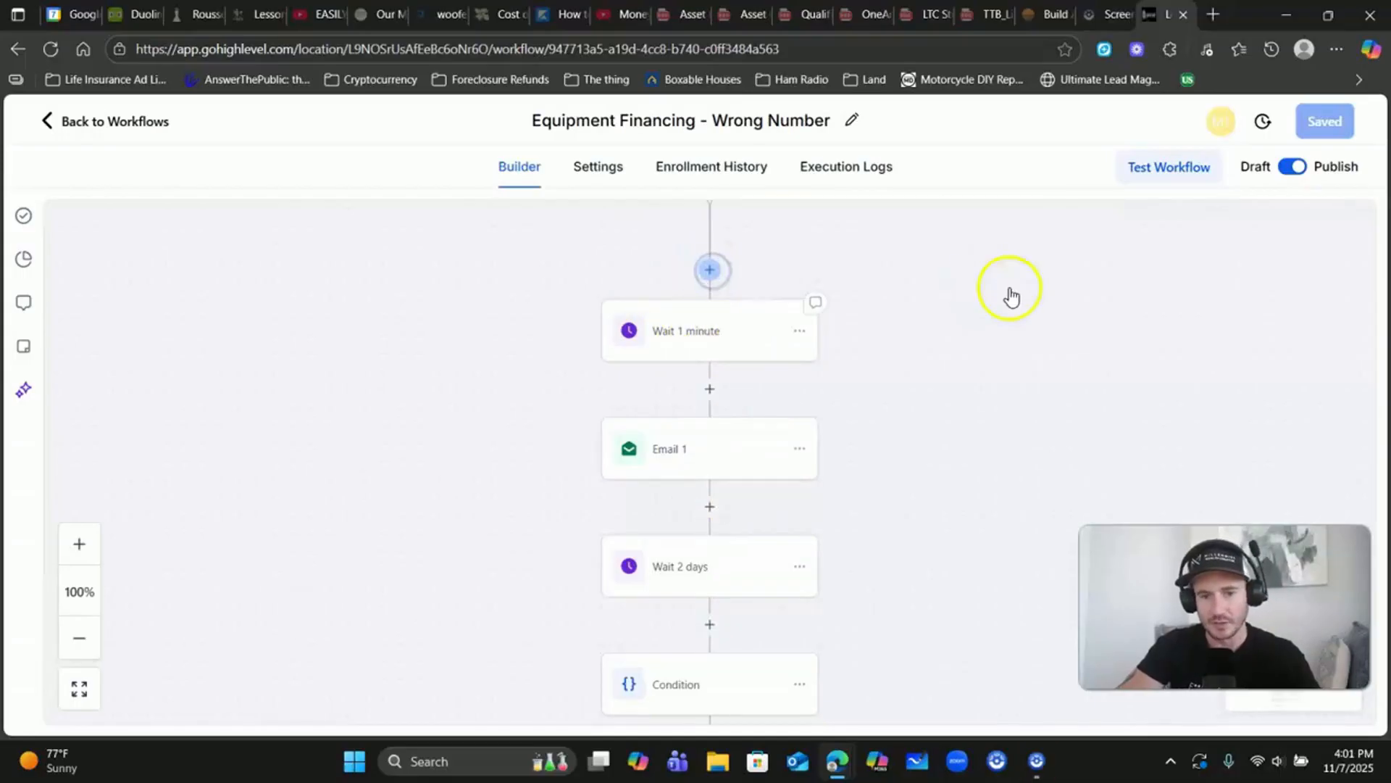
left_click(1120, 311)
type("wai")
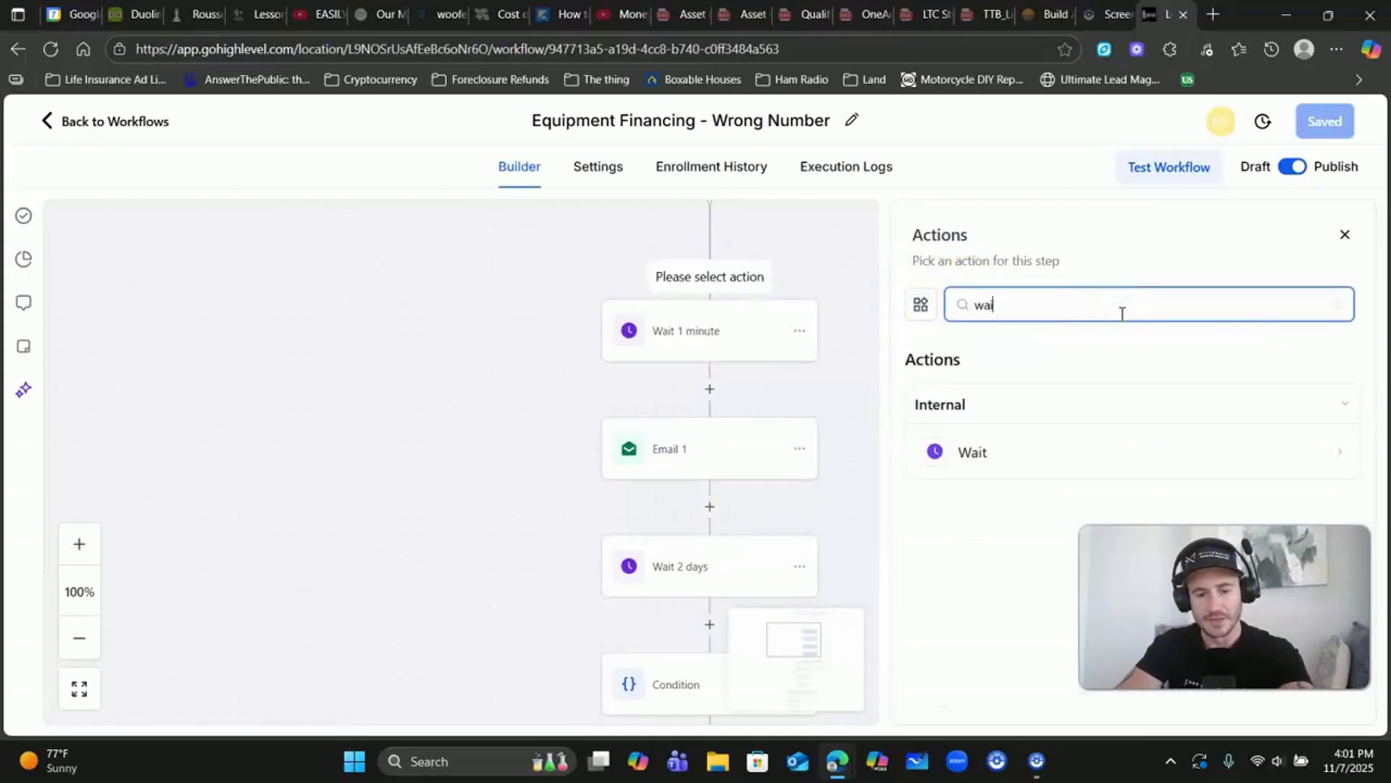
type("y")
key("BackSpace")
type("t")
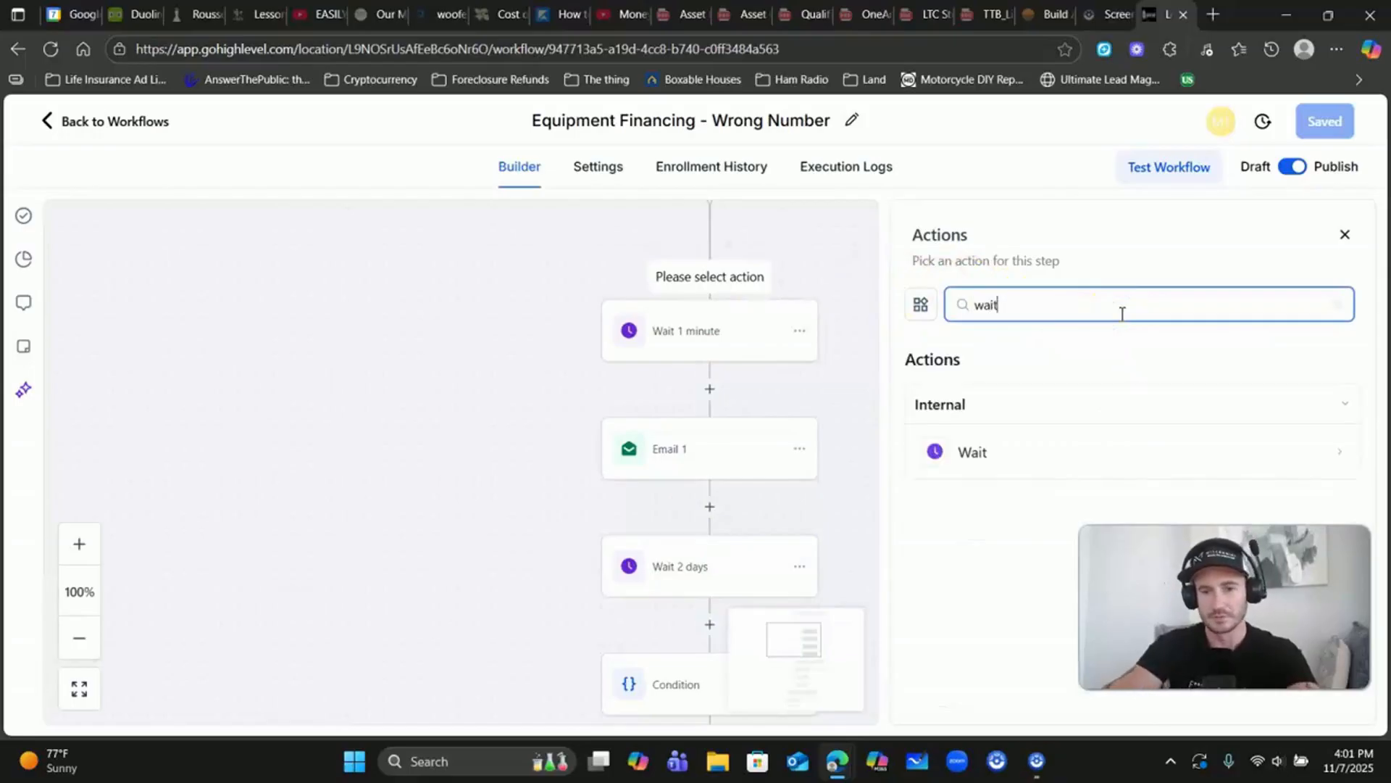
left_click(1006, 460)
Set the new Wait action's time delay to 5 hours, and discard the action without saving
left_click(781, 492)
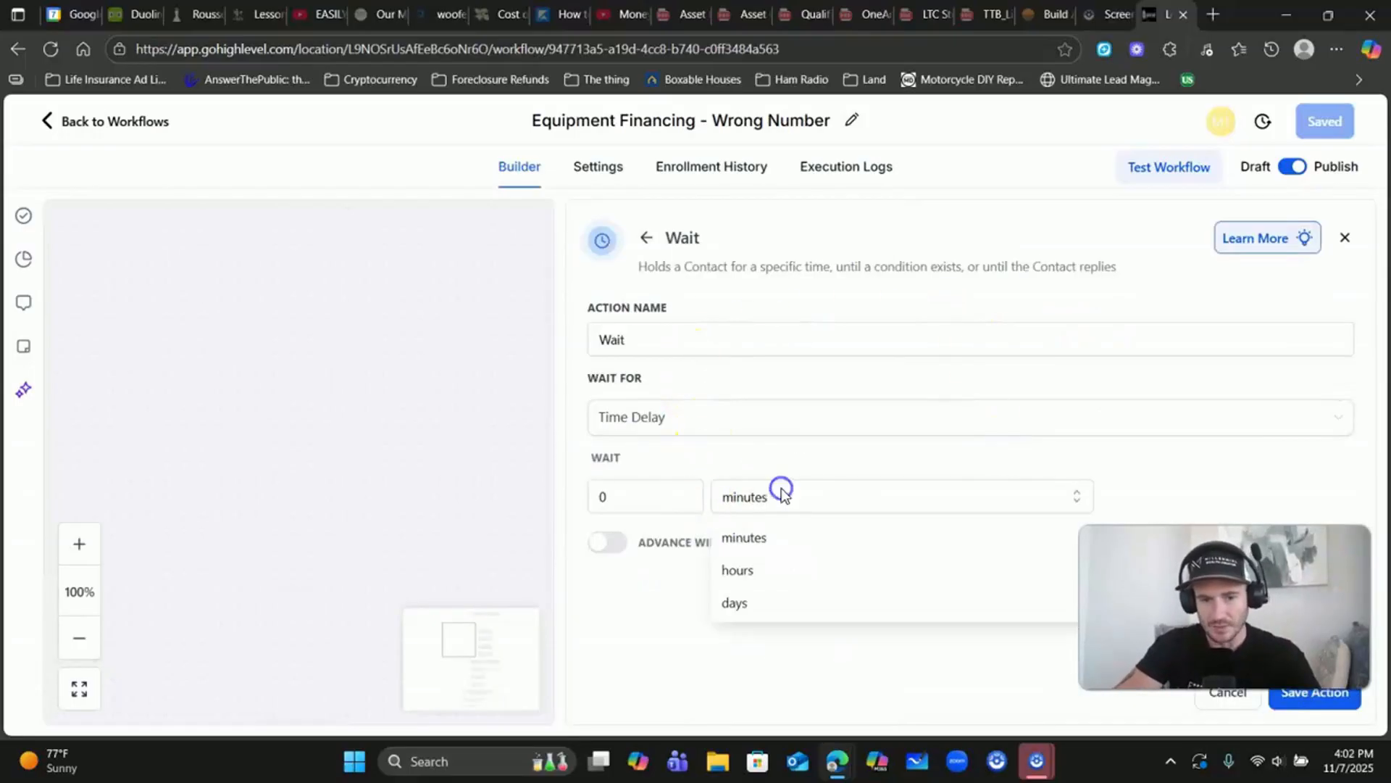
left_click(636, 496)
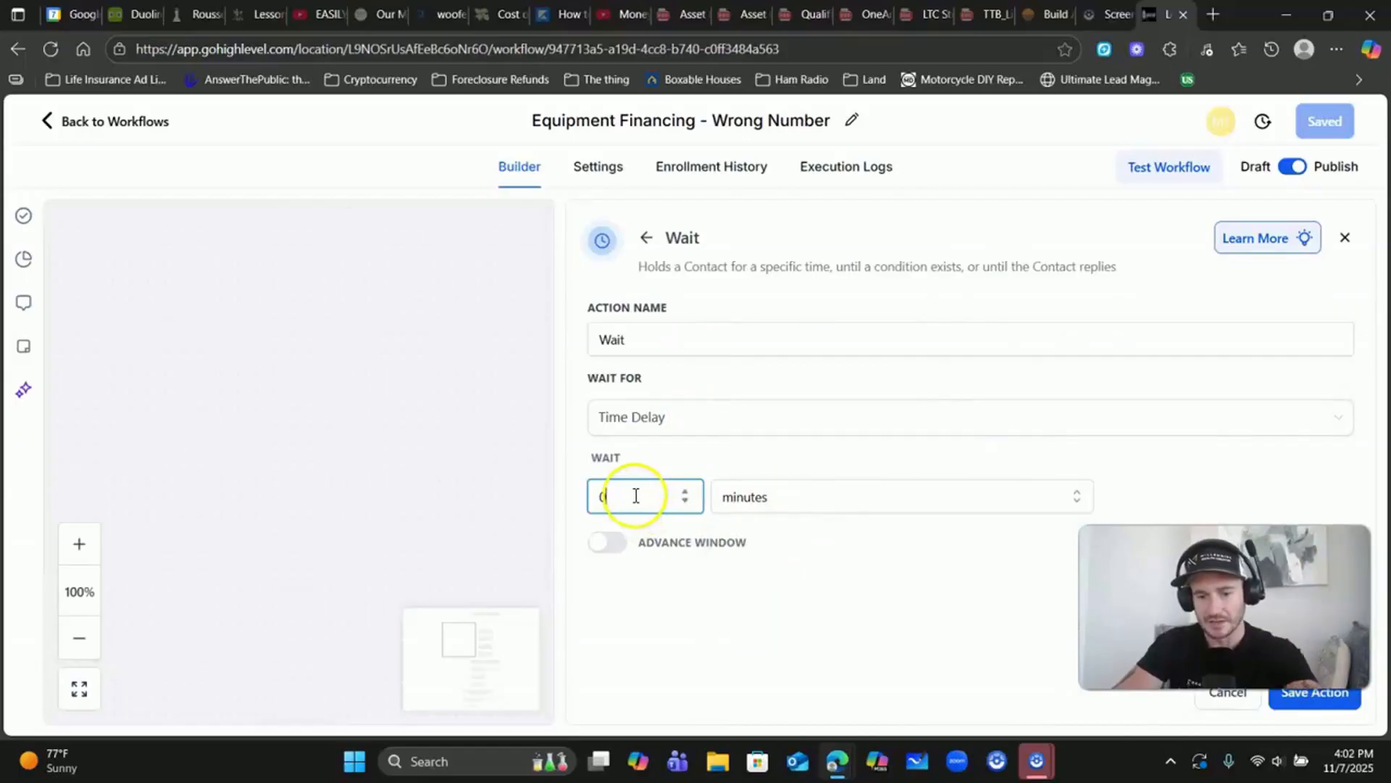
key("BackSpace")
type("5")
left_click(816, 494)
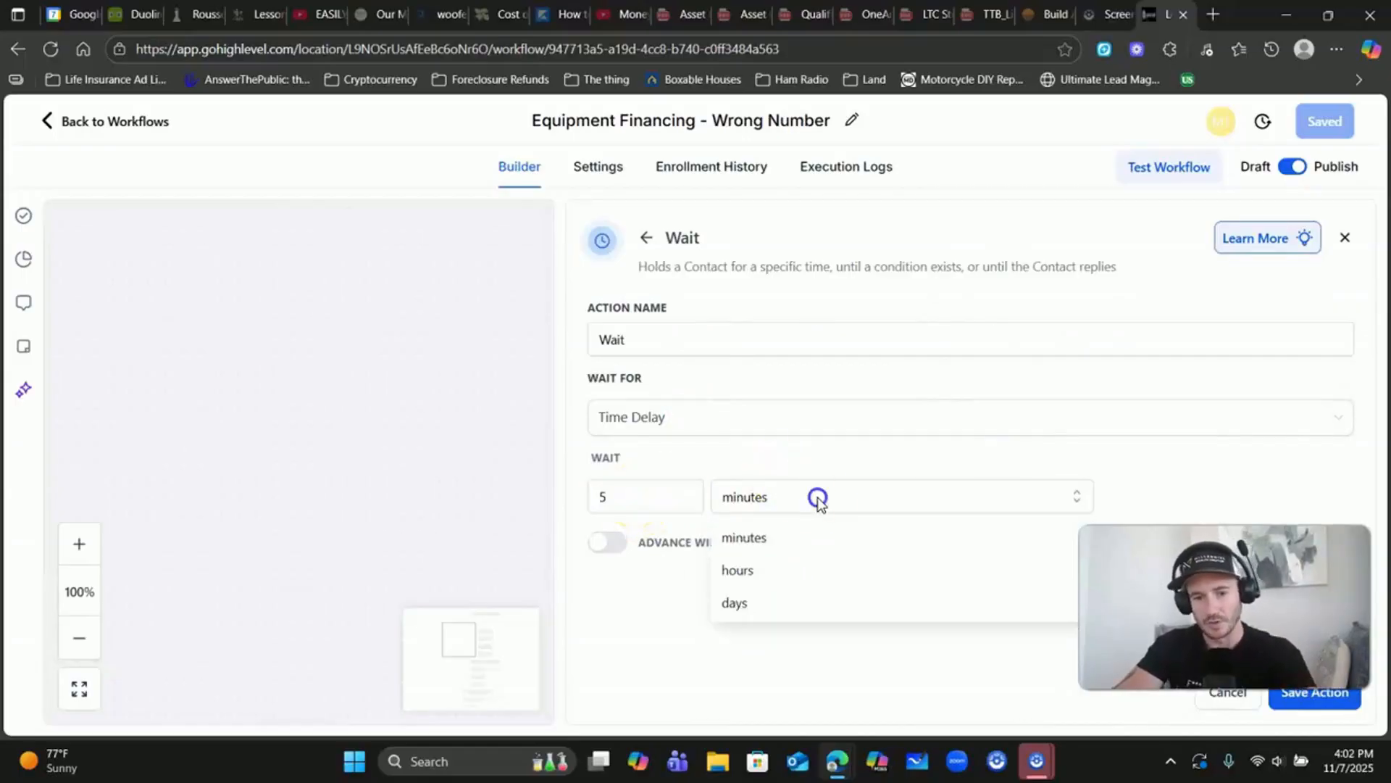
left_click(767, 571)
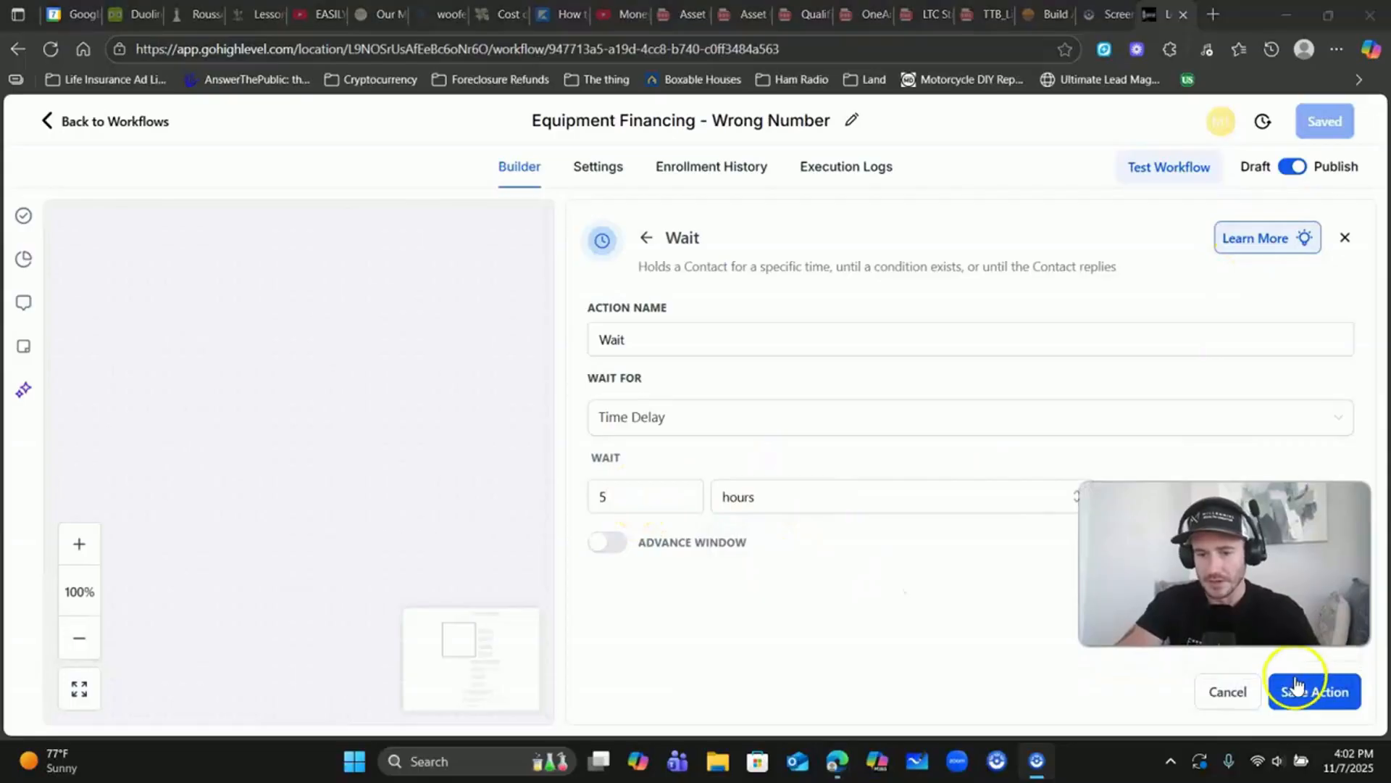
left_click(1228, 691)
left_click(815, 469)
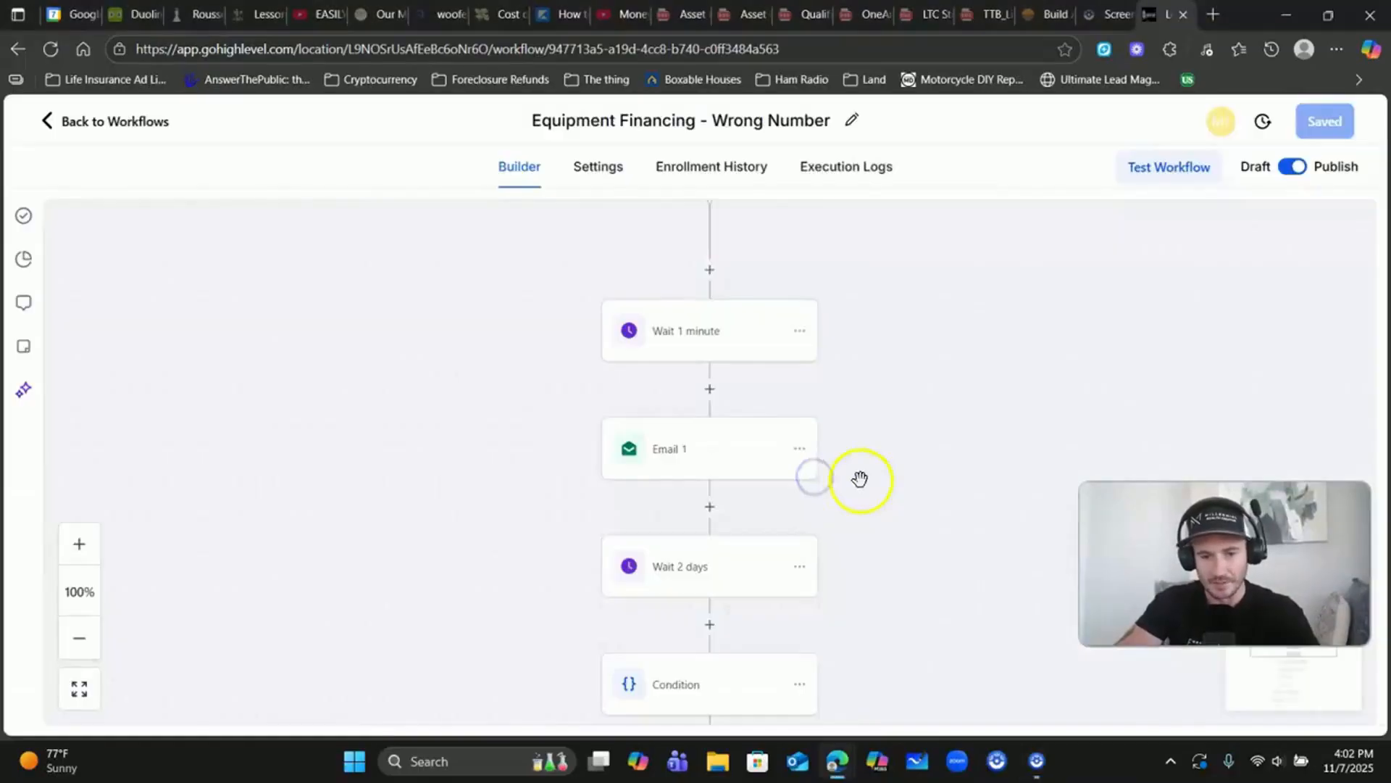
Search for "email" and insert a Send Email action between Wait 1 minute and Email 1
scroll(859, 479, "down", 1)
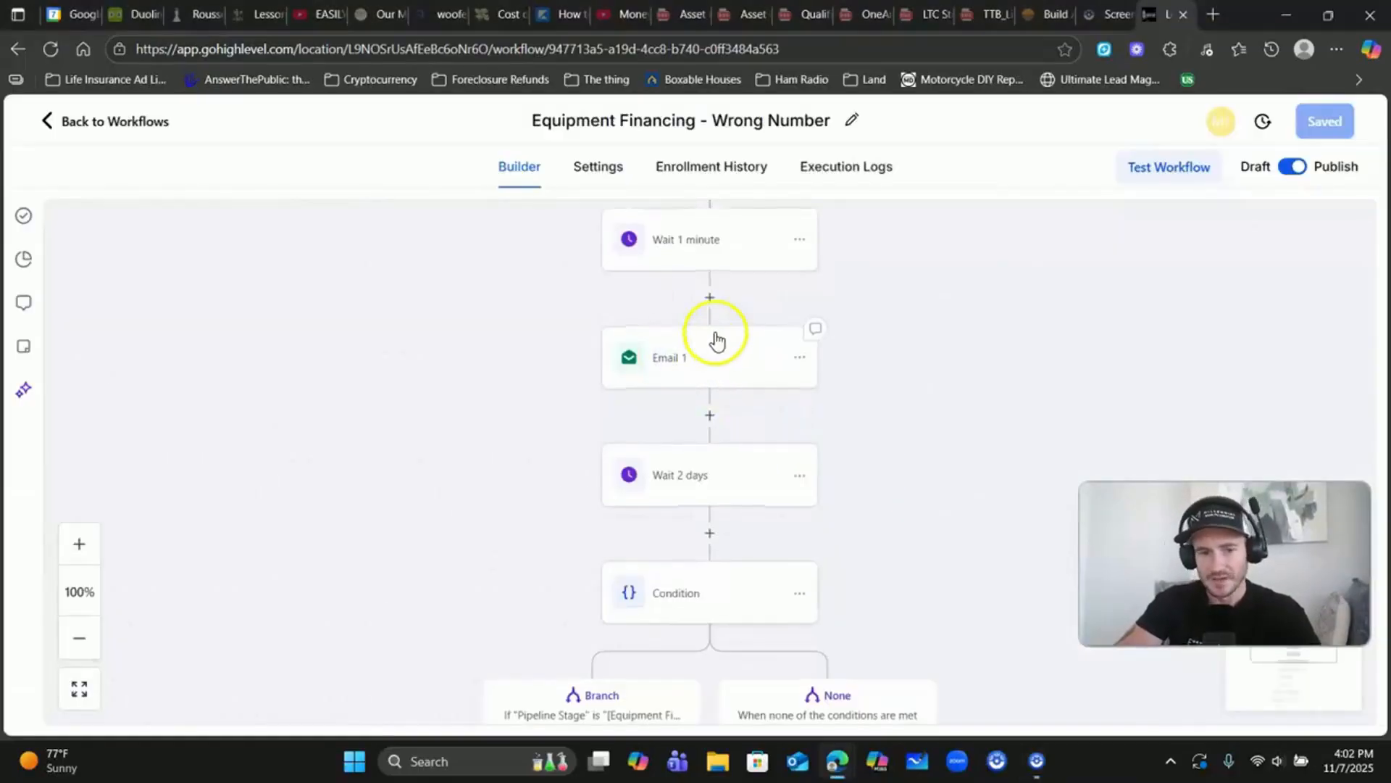
left_click(711, 298)
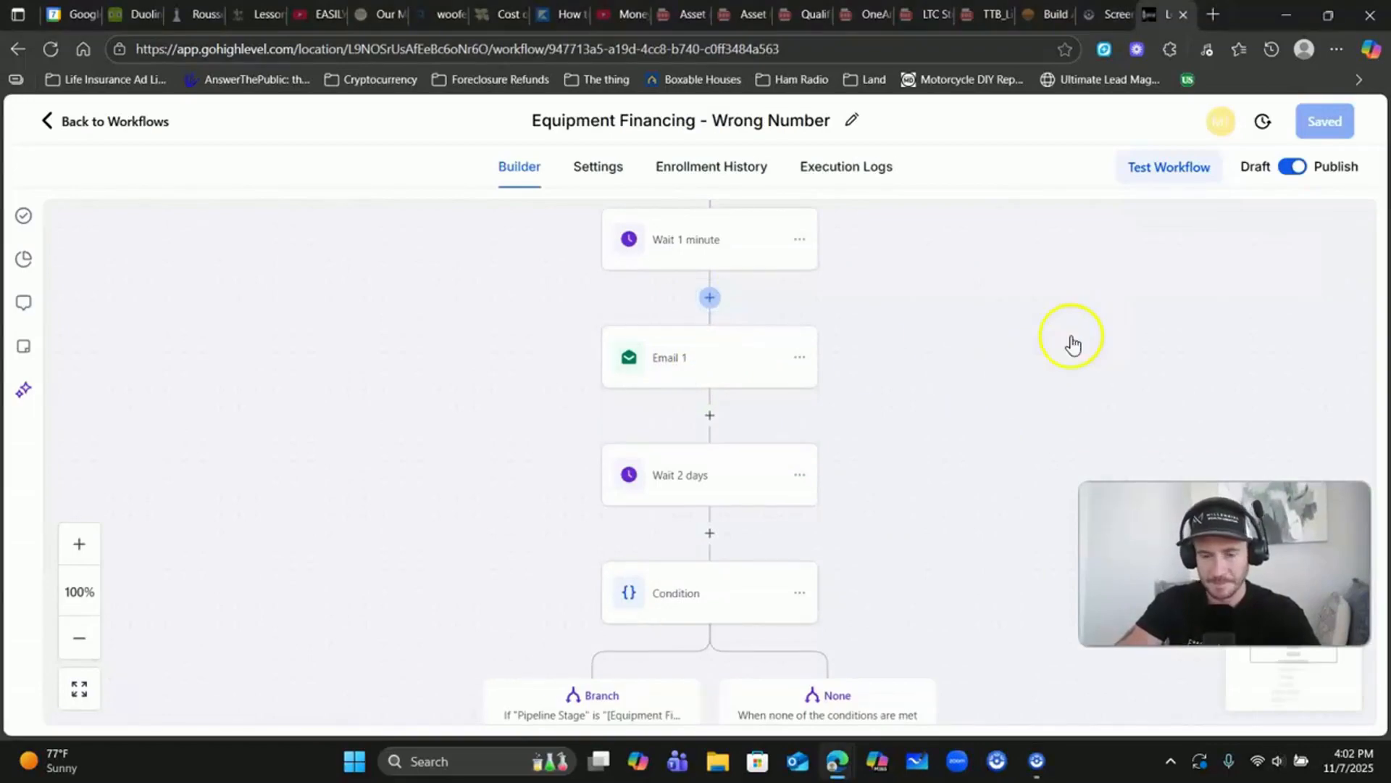
left_click(1057, 304)
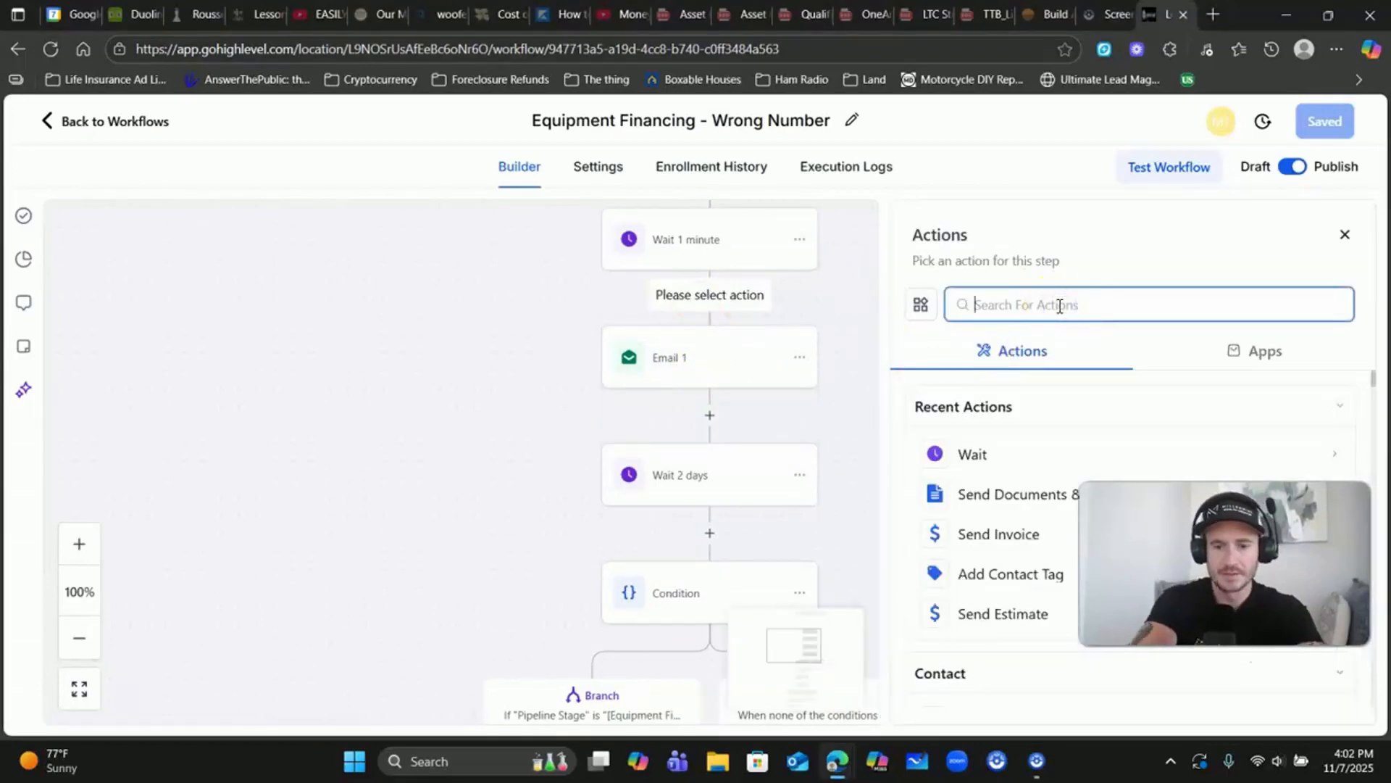
type("email")
left_click(992, 449)
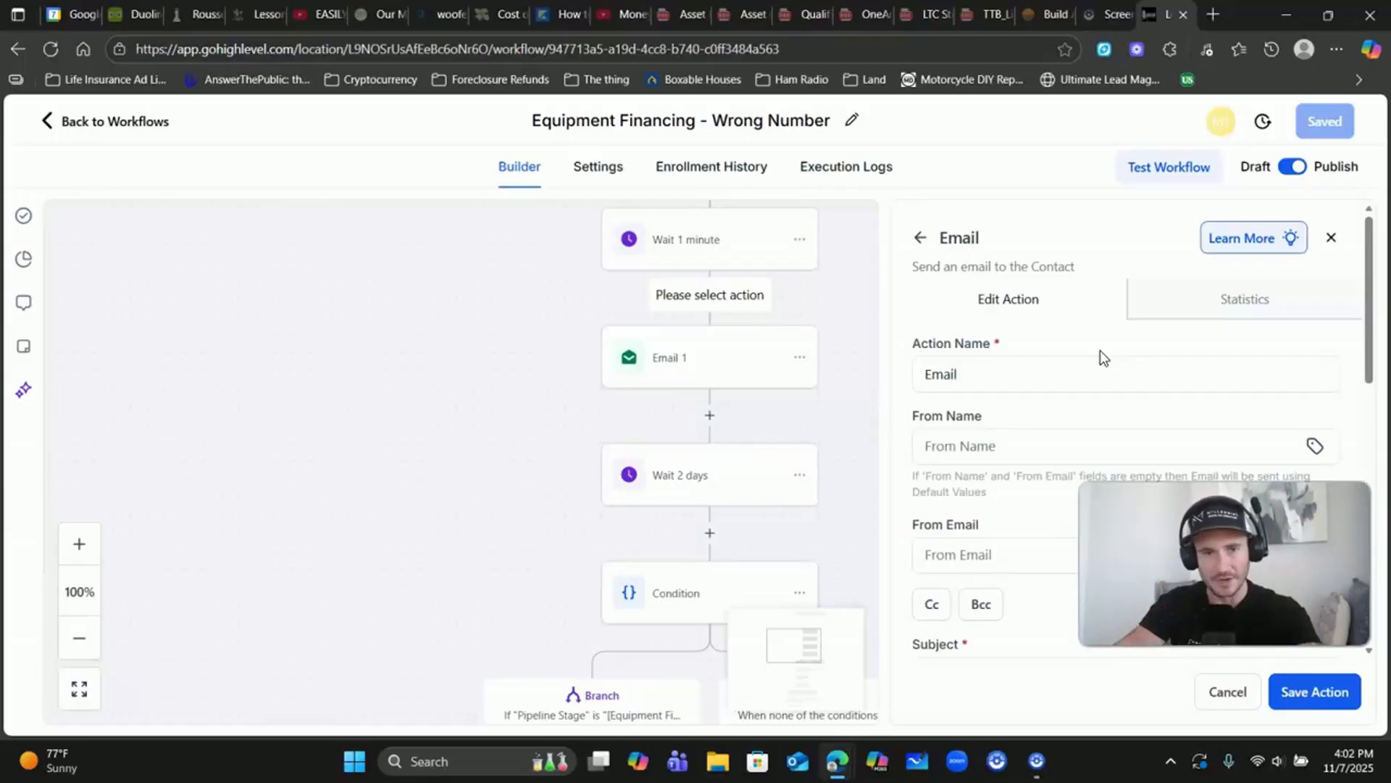
Examine the new email action's sender, subject, template, message and attachment fields, and discard the action without saving
left_click(1094, 377)
scroll(1094, 380, "down", 3)
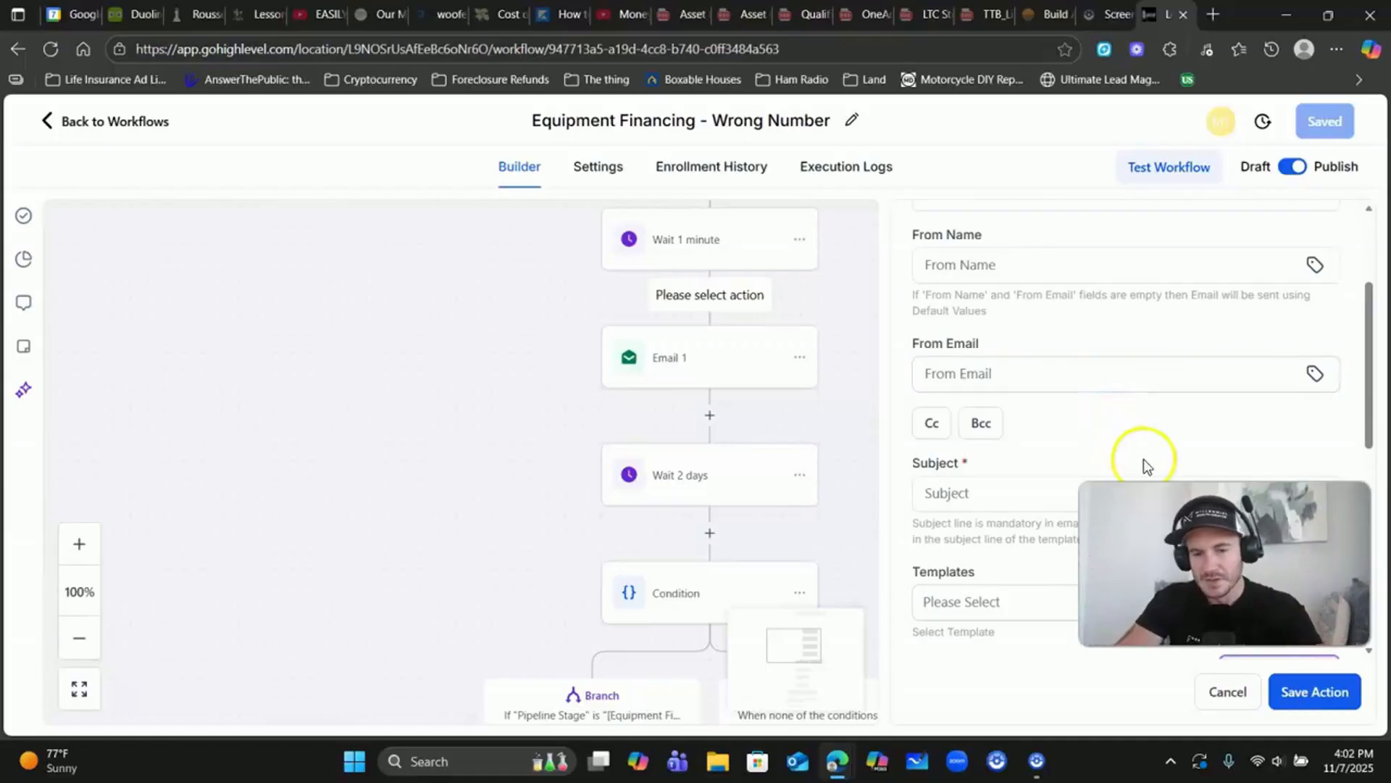
scroll(1087, 427, "down", 4)
scroll(1015, 406, "up", 6)
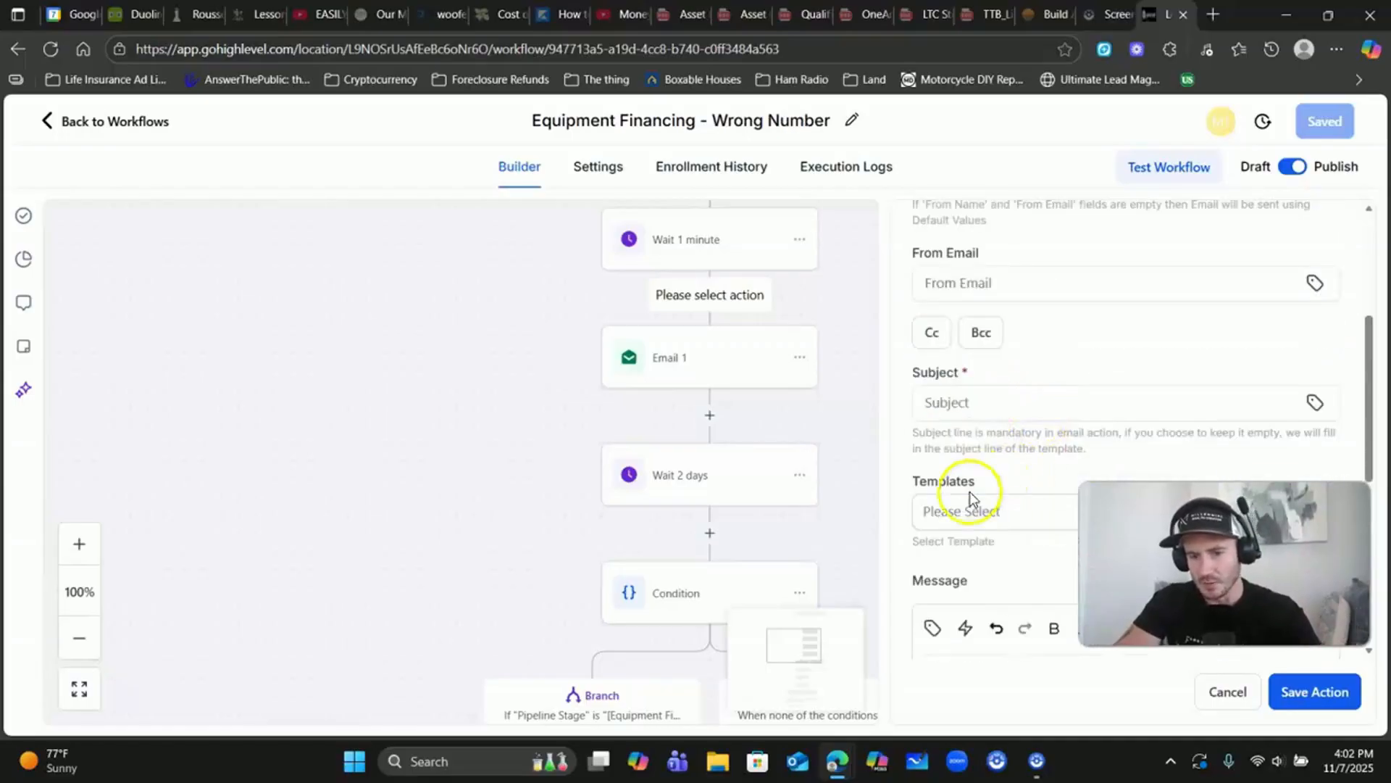
scroll(996, 446, "down", 3)
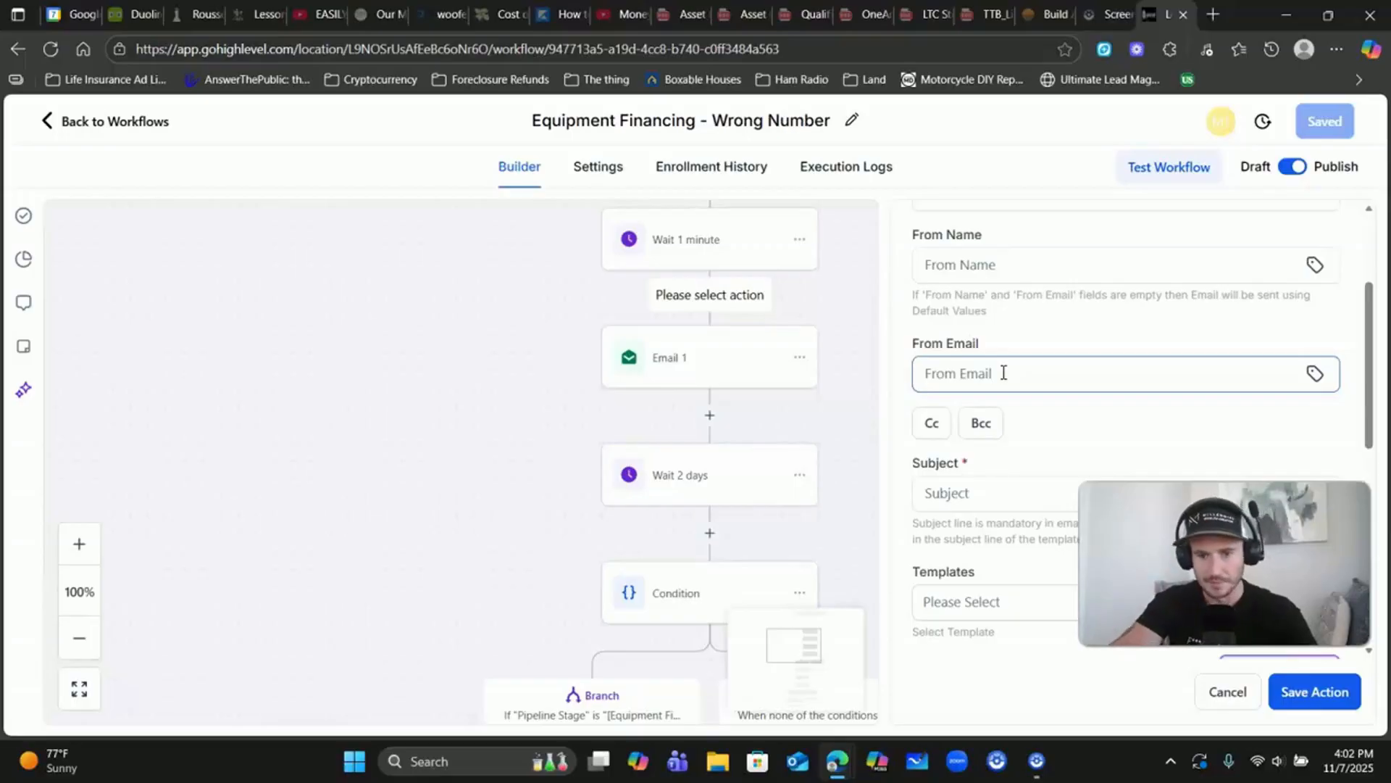
left_click(984, 373)
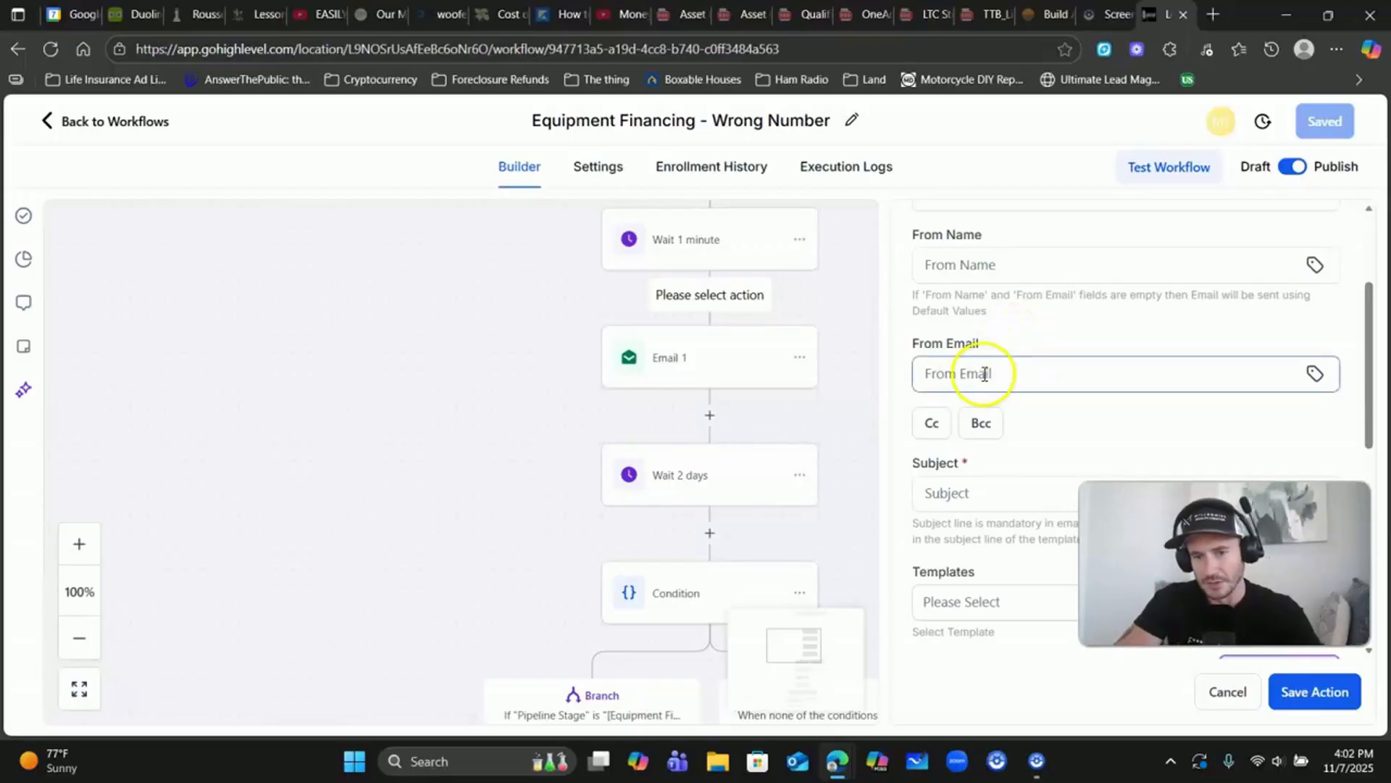
scroll(984, 374, "down", 3)
scroll(1007, 420, "down", 4)
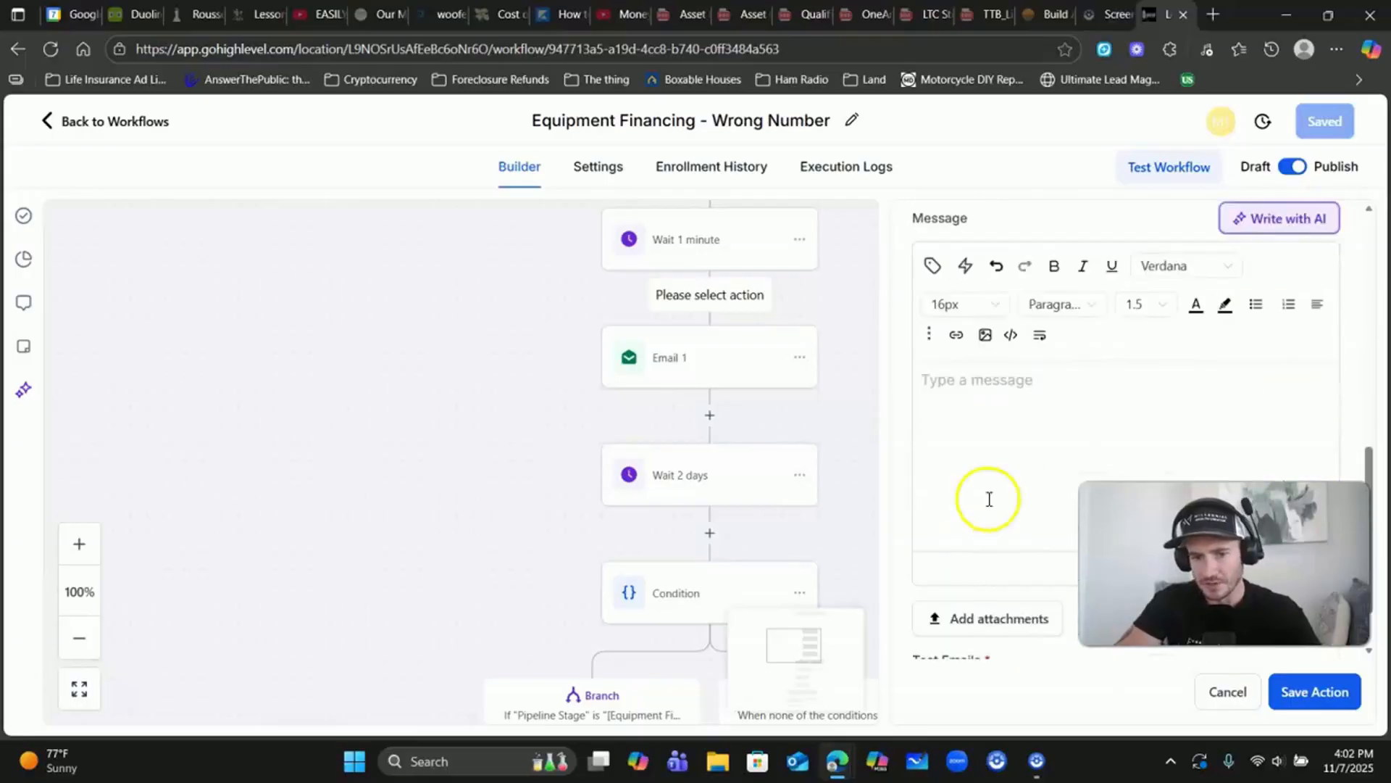
left_click(949, 394)
scroll(1032, 406, "down", 1)
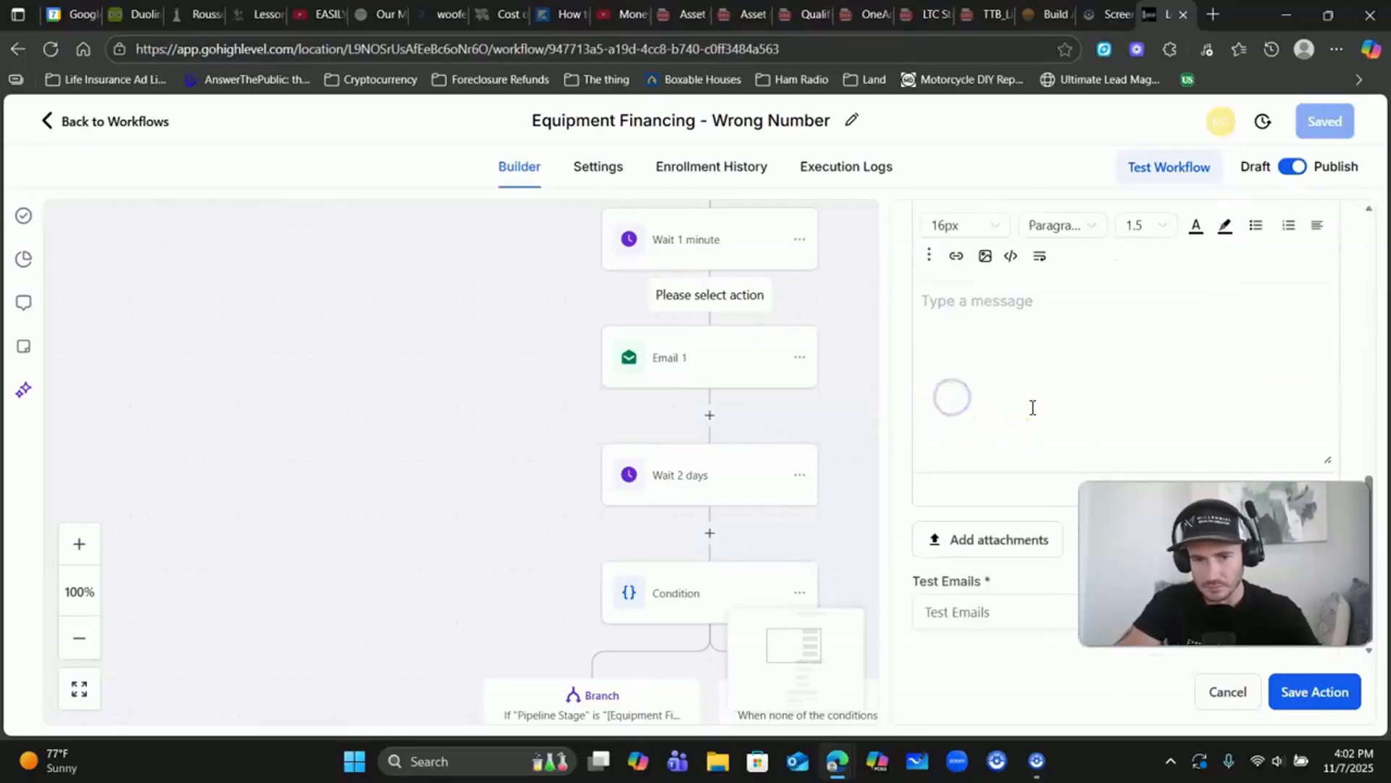
left_click(1068, 335)
left_click(1294, 694)
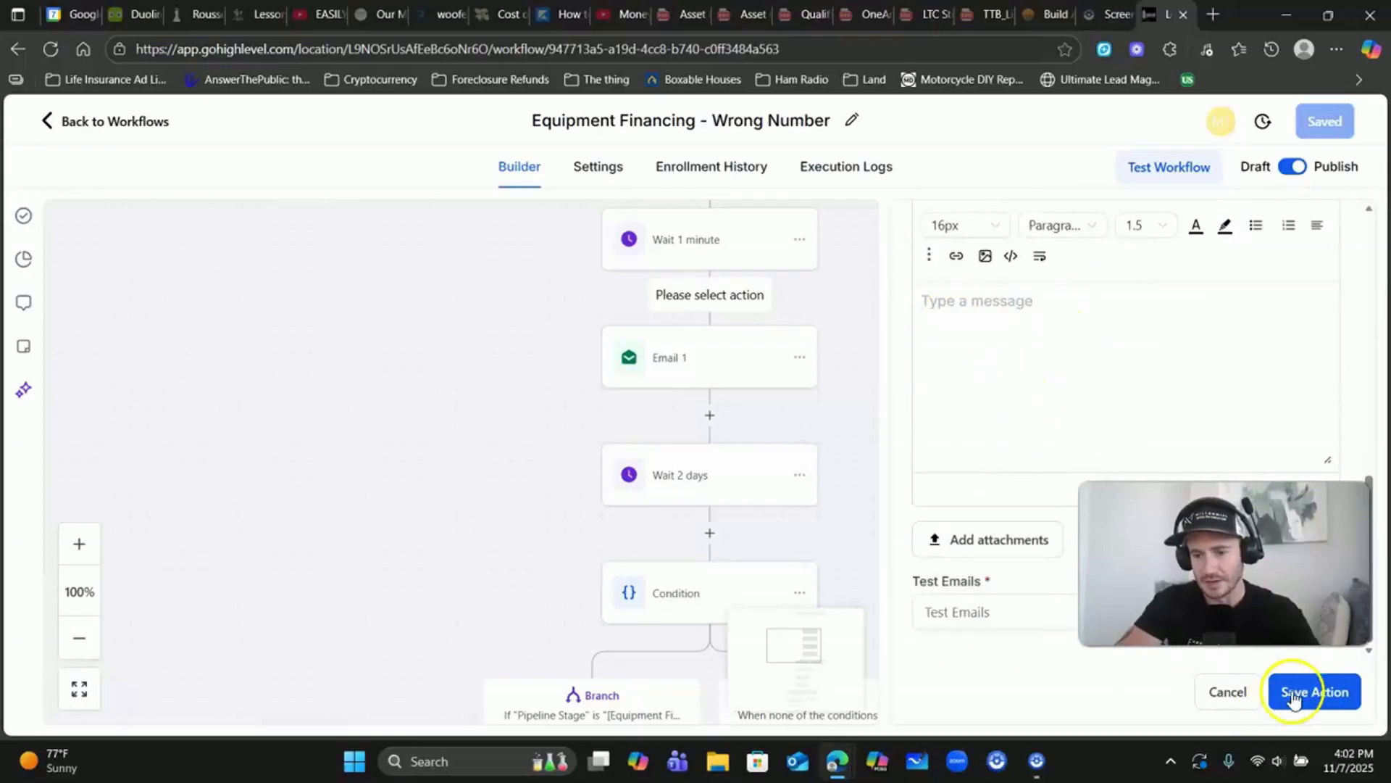
left_click(1225, 693)
Search for "if" and insert an If / Else action between Wait 2 days and the existing Condition
scroll(863, 384, "down", 2)
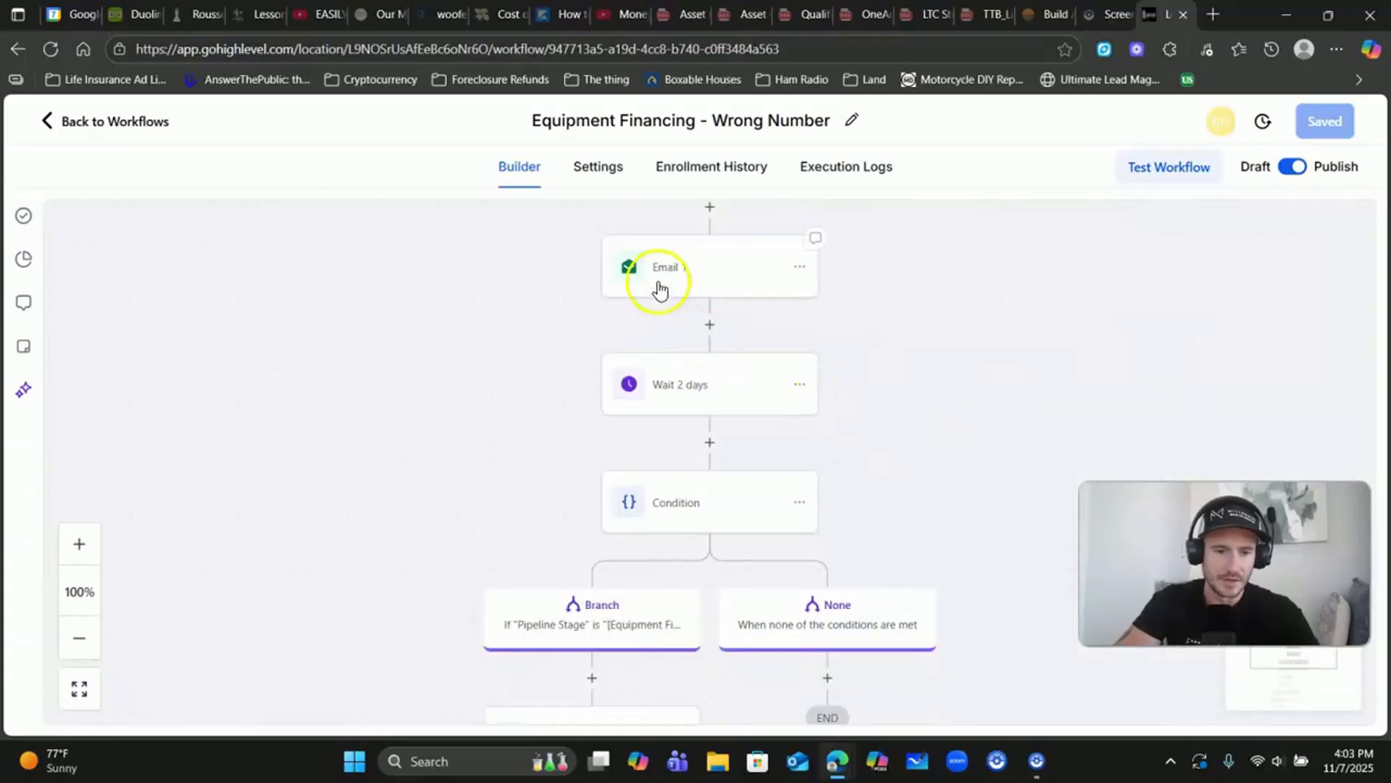
scroll(792, 413, "down", 1)
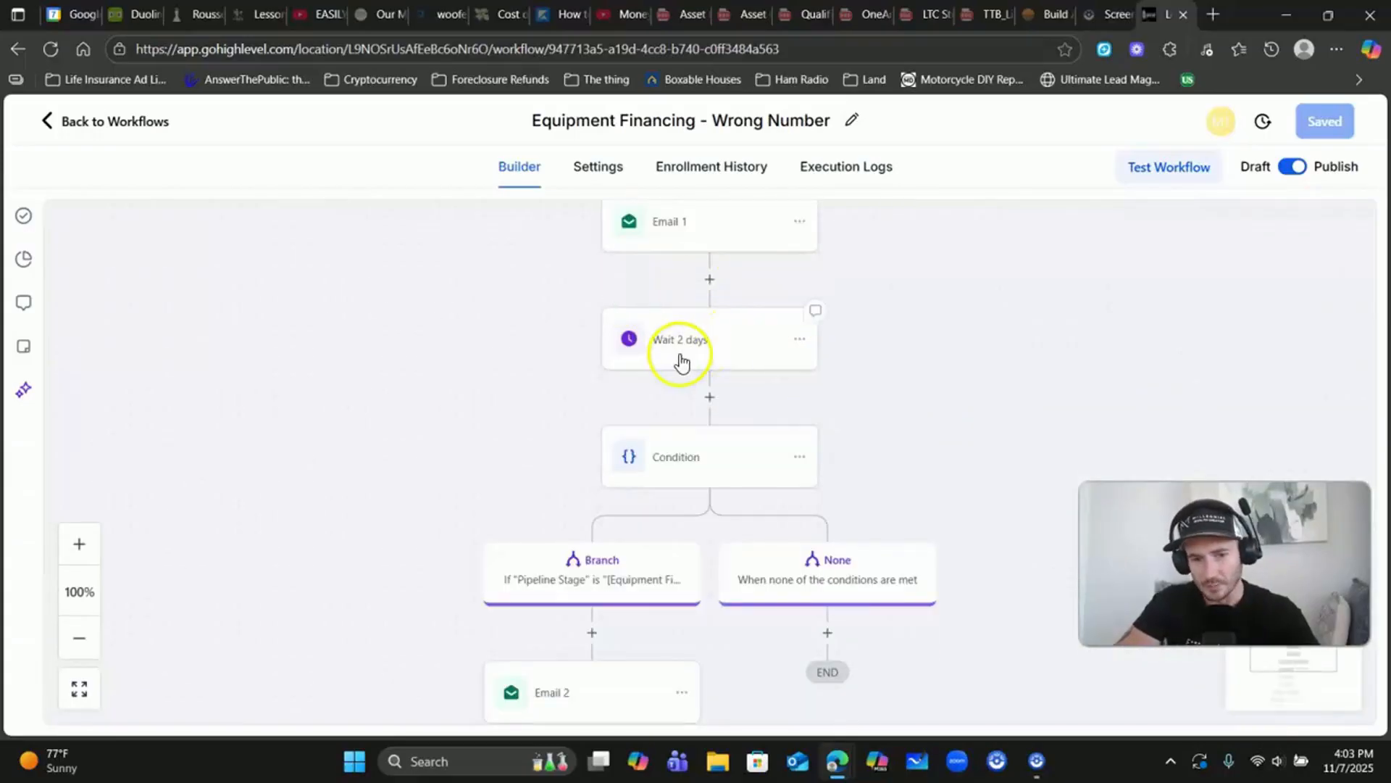
scroll(724, 406, "down", 3)
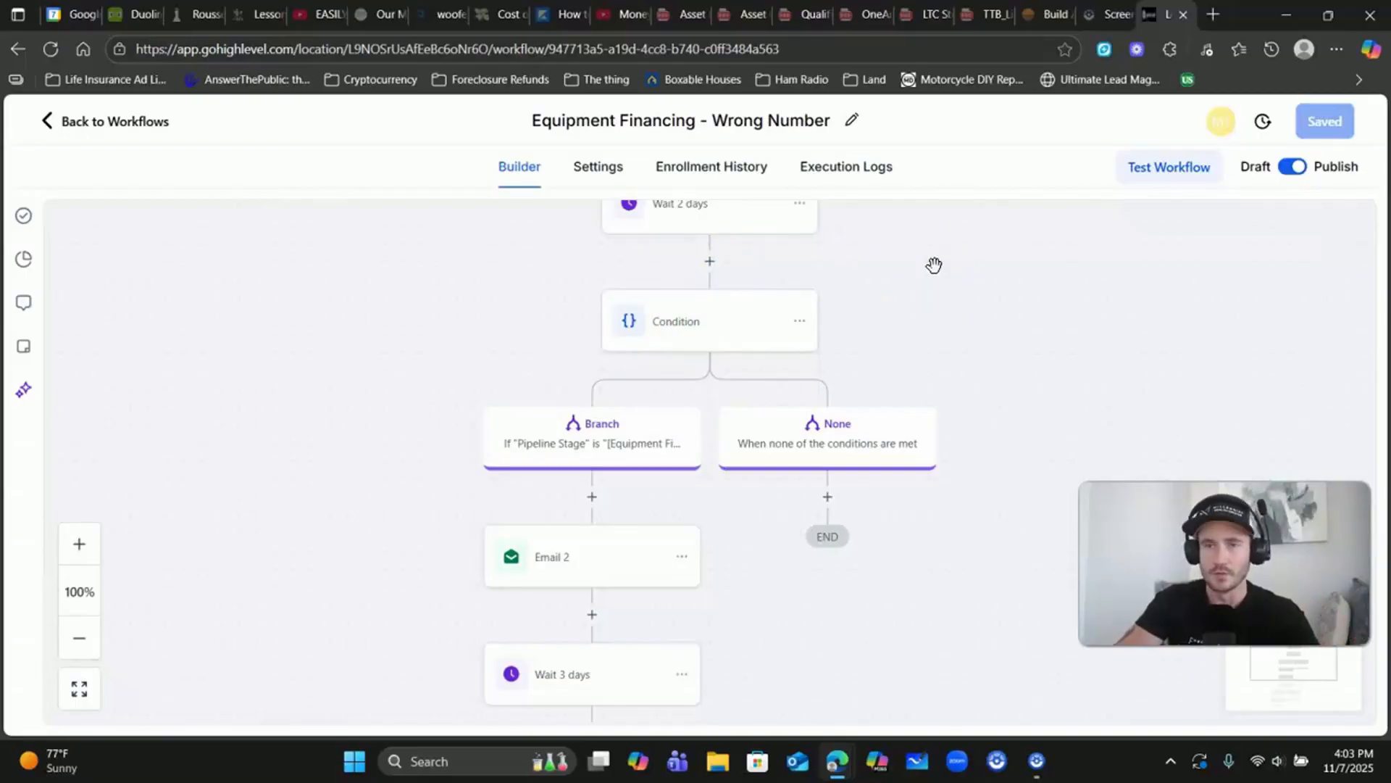
left_click(791, 268)
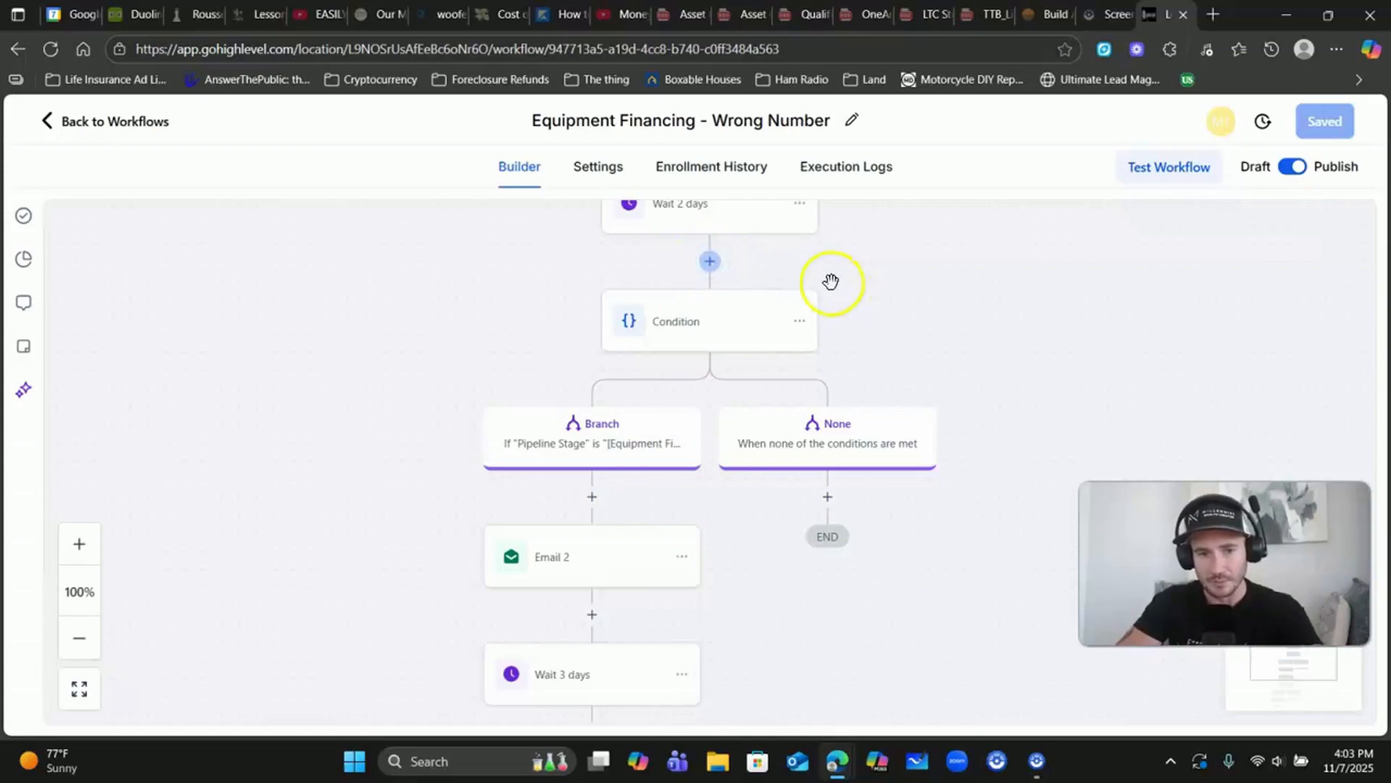
left_click(1004, 303)
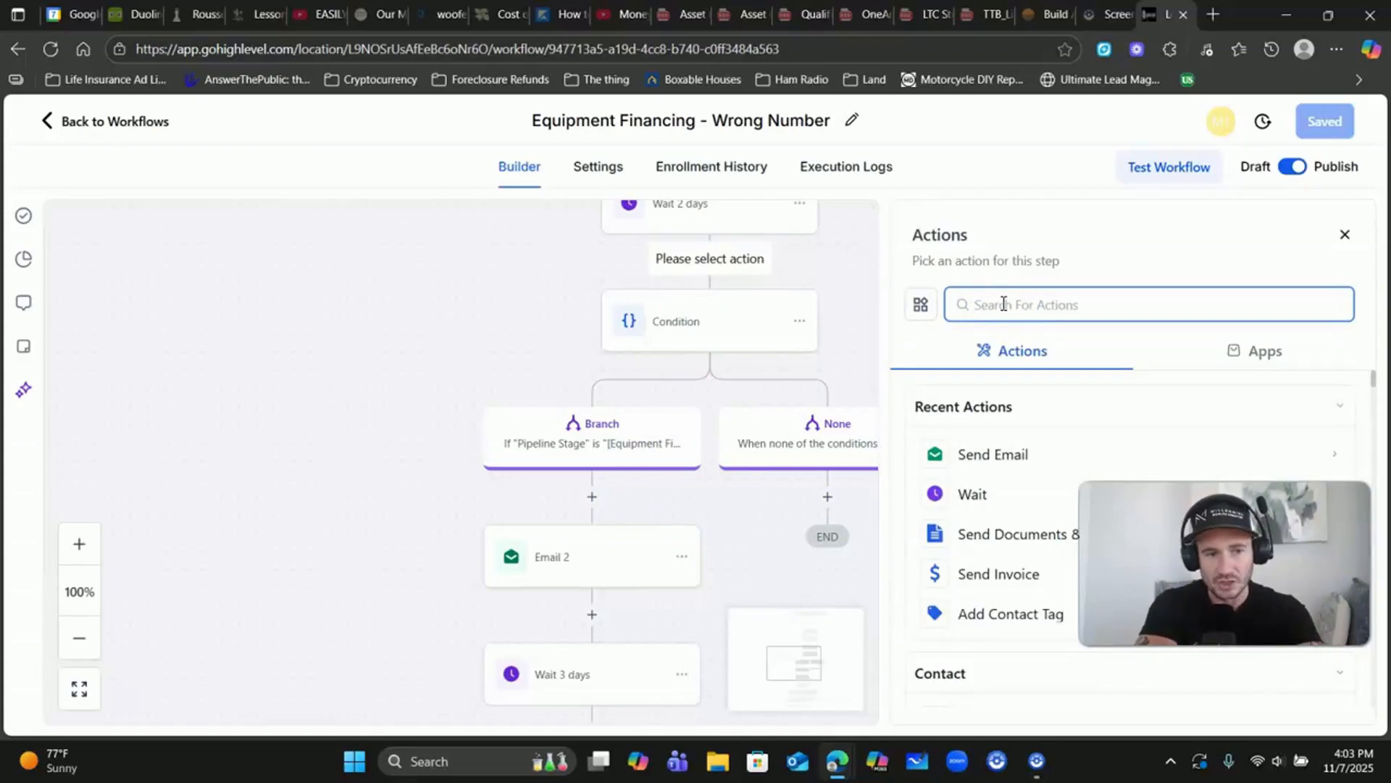
type("if")
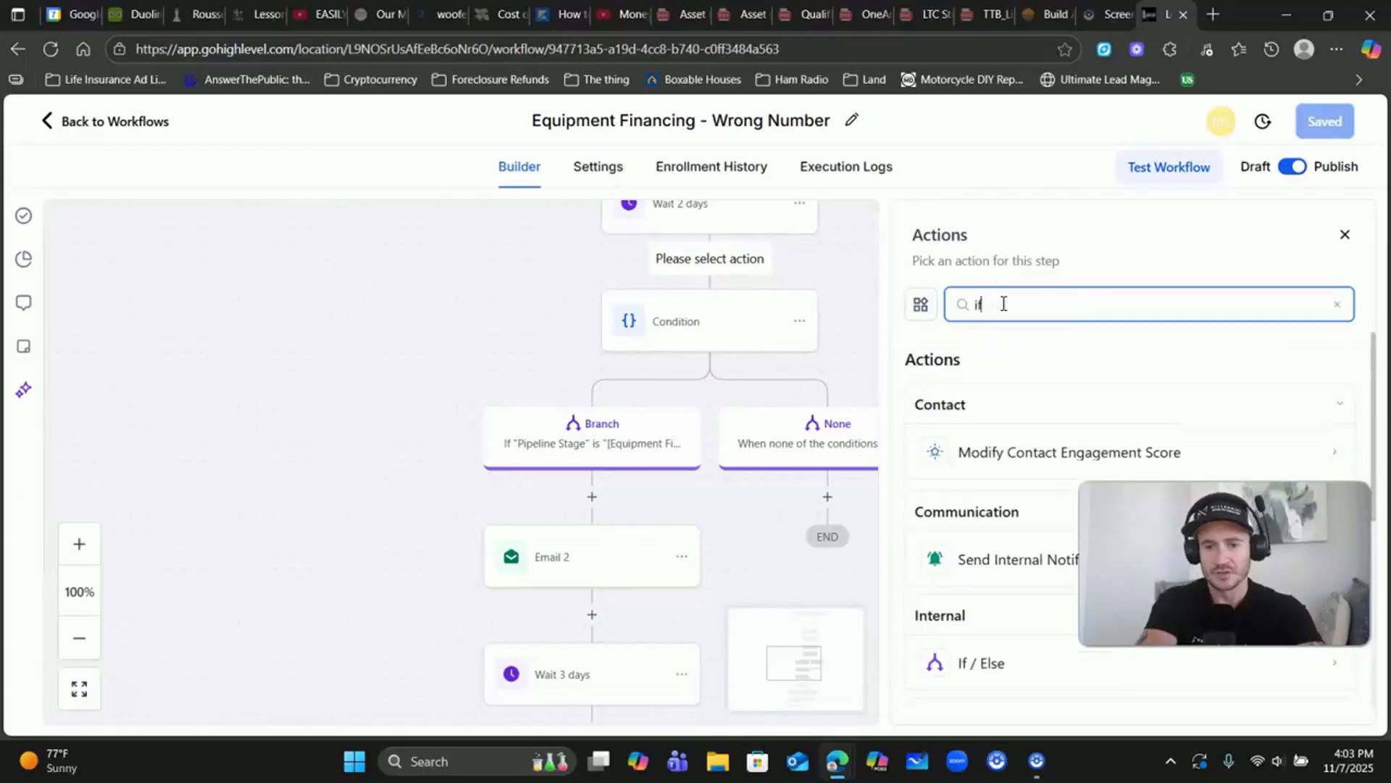
left_click(977, 664)
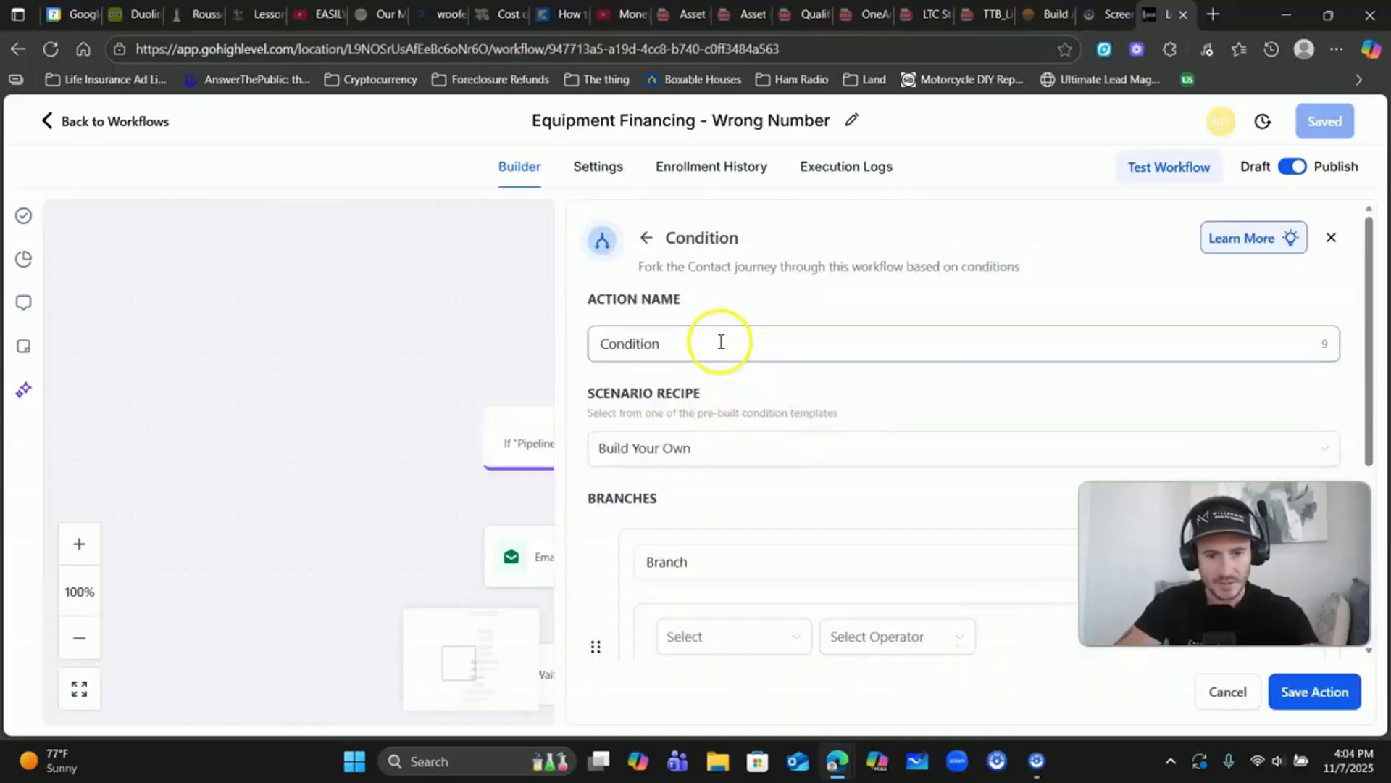
Rename the new If / Else action's first branch to "Yes"
scroll(720, 343, "down", 4)
left_click(764, 306)
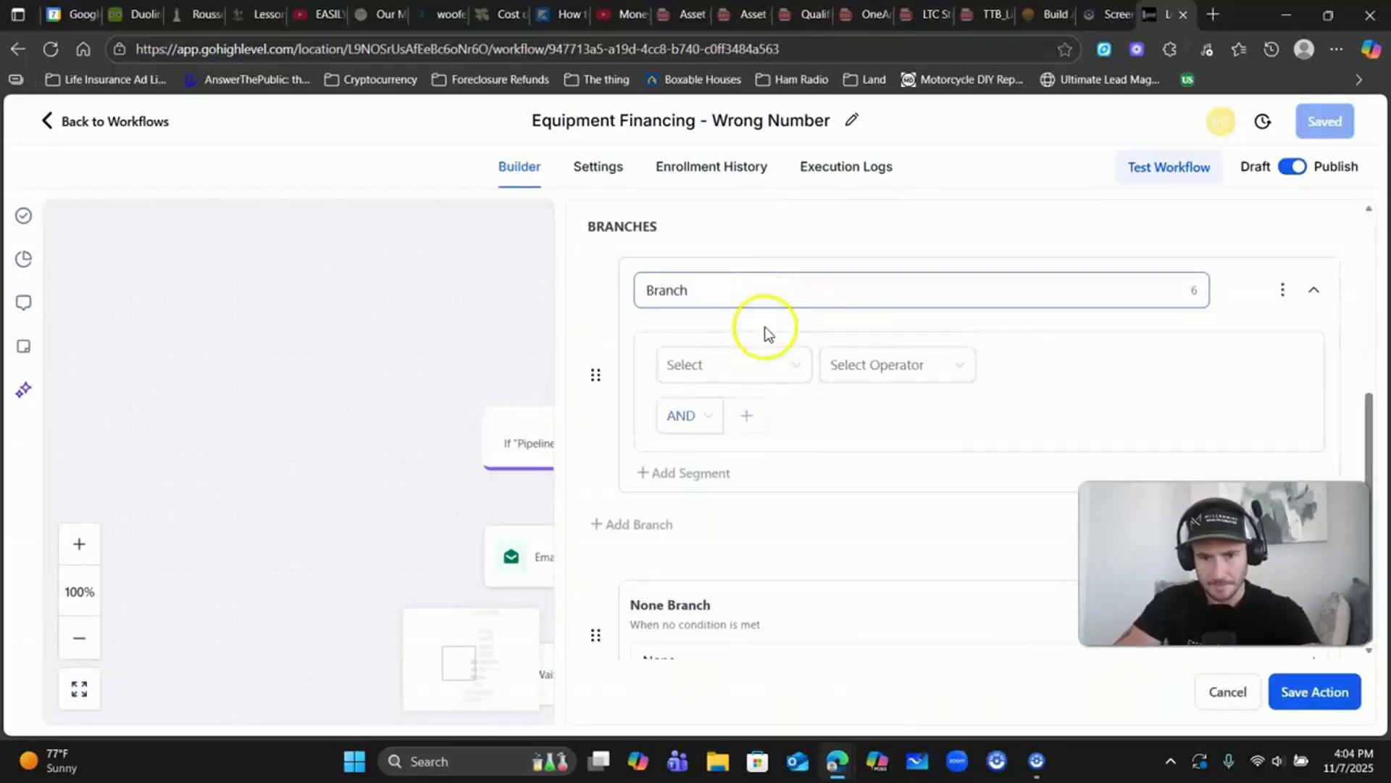
scroll(772, 341, "down", 1)
scroll(776, 351, "up", 2)
double_click(703, 329)
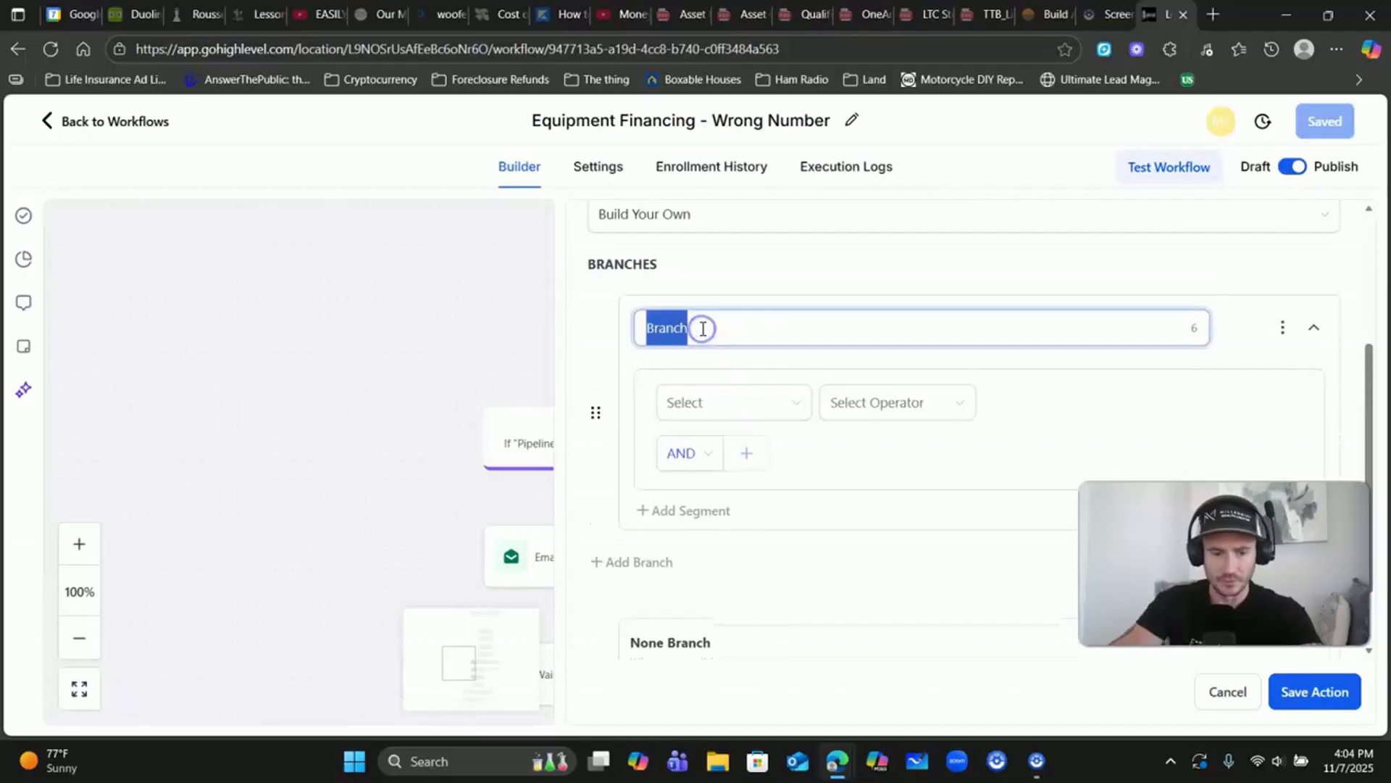
type("Yes")
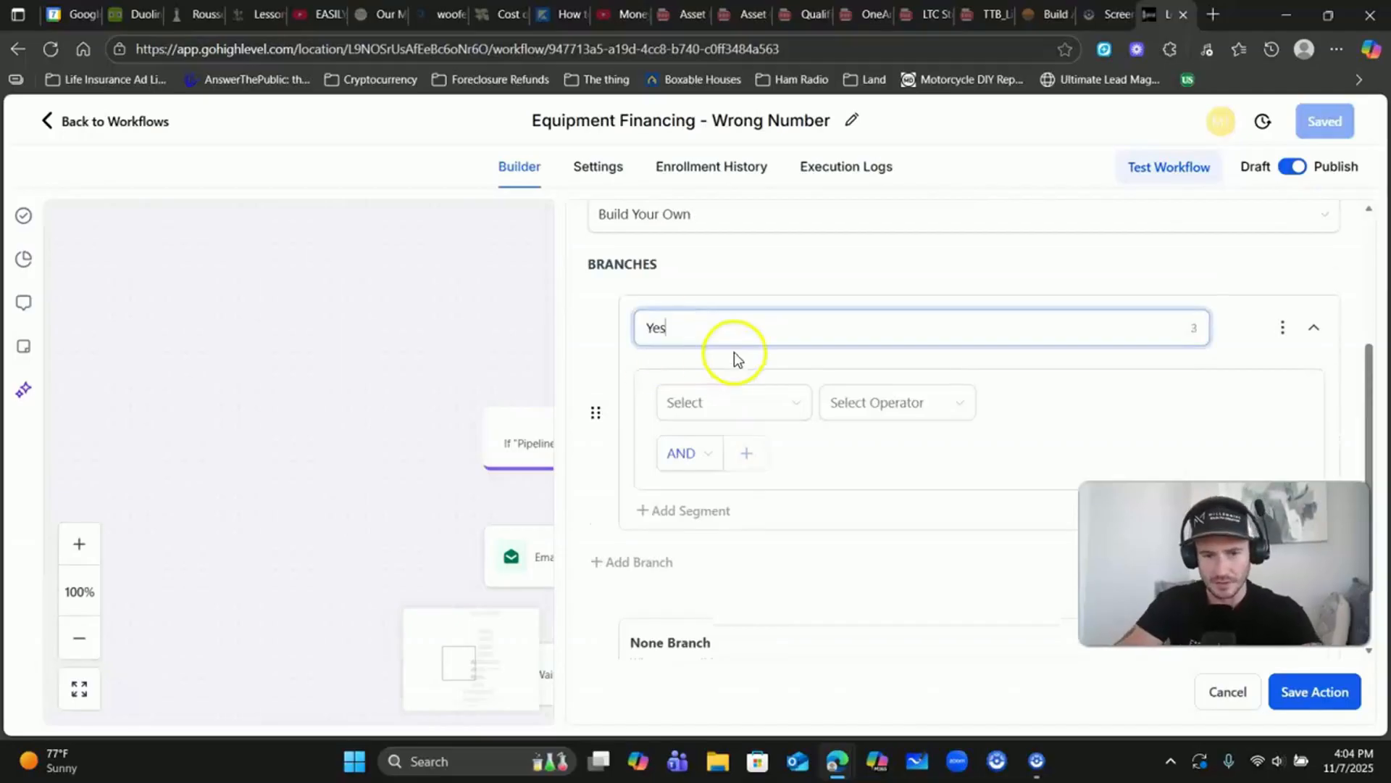
scroll(707, 340, "down", 1)
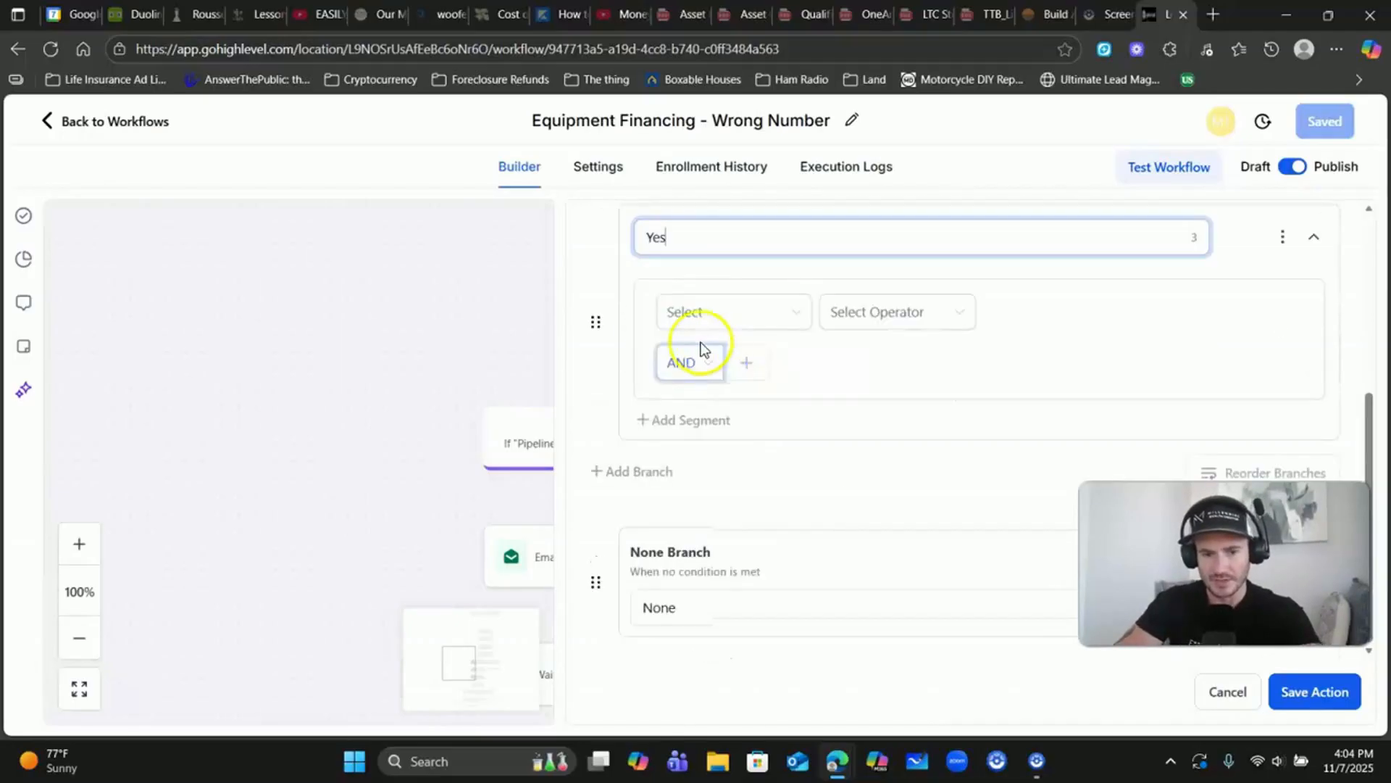
scroll(698, 238, "up", 1)
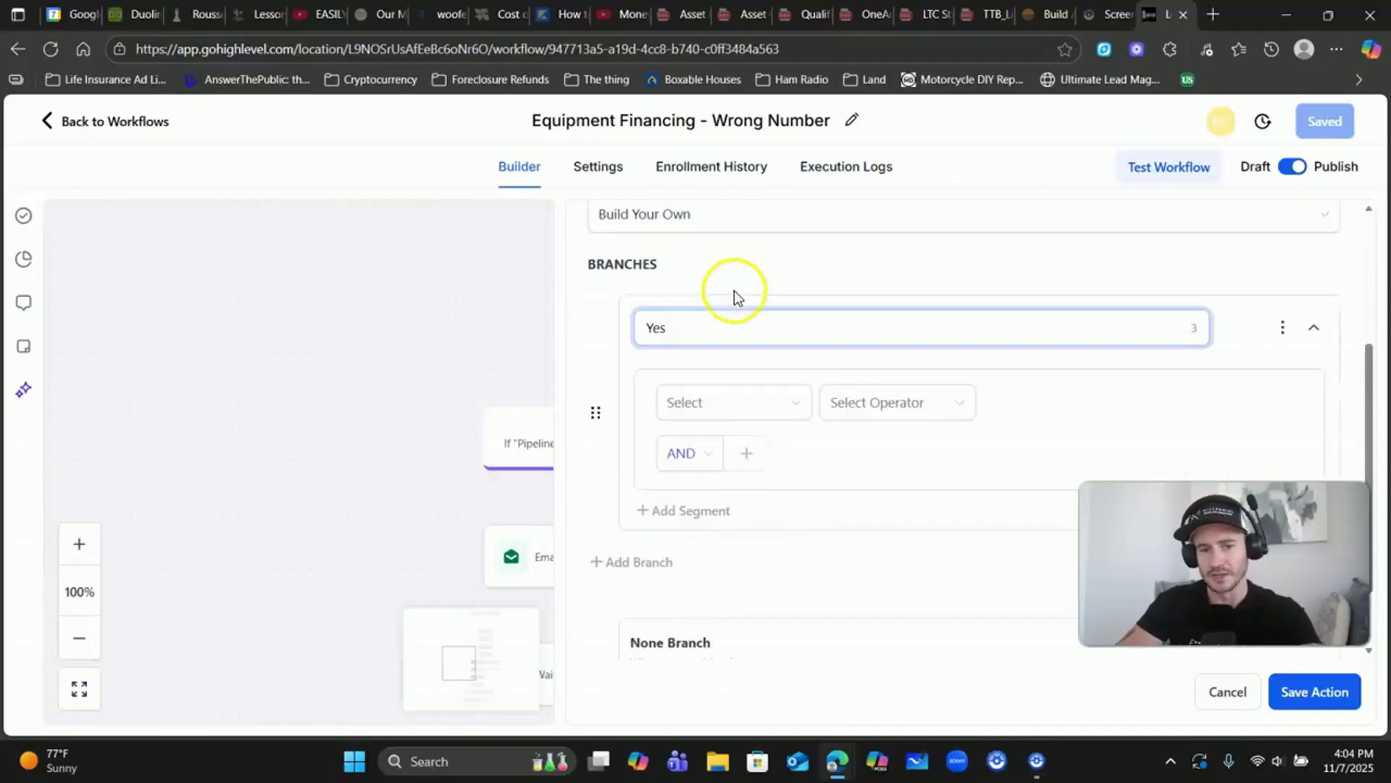
Browse the Contact Details fields for the Yes branch's condition, and choose Pipeline from the Opportunities fields instead
left_click(698, 400)
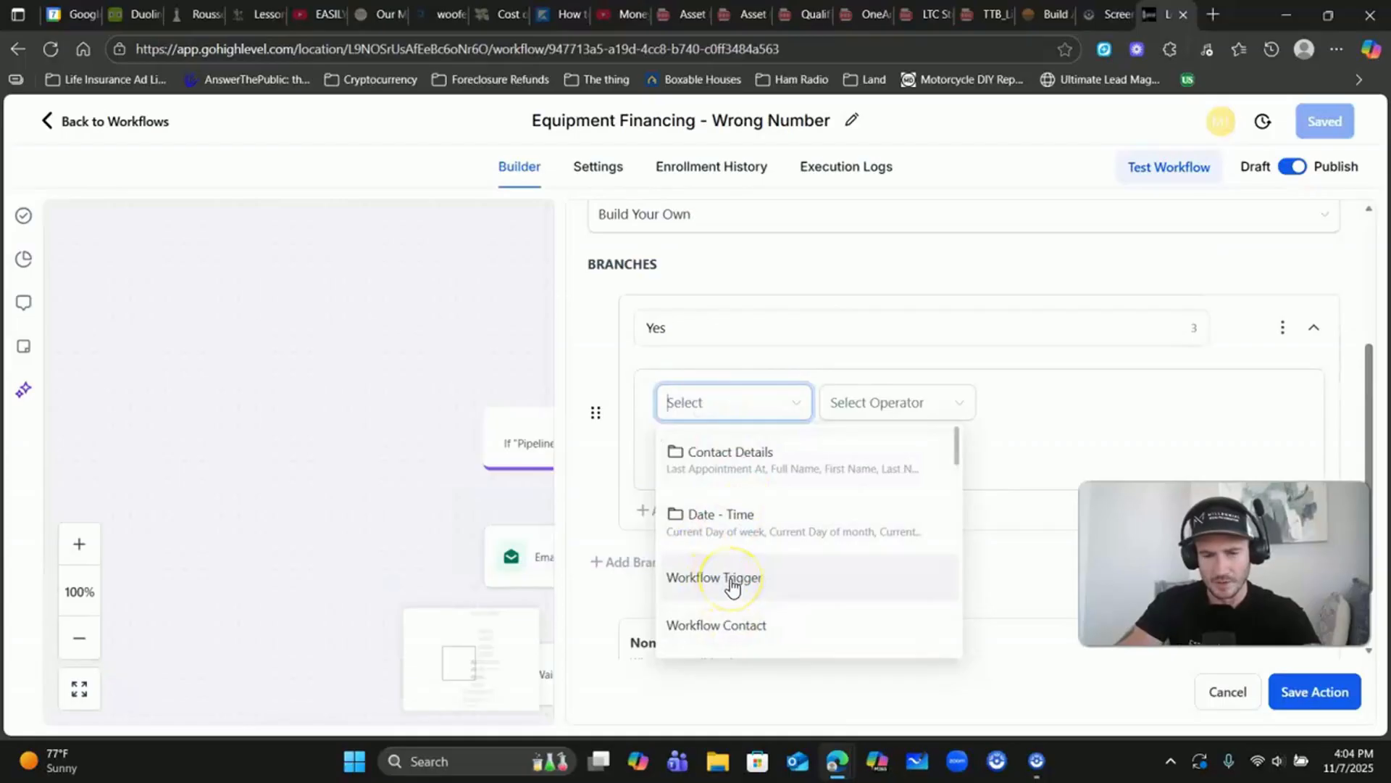
left_click(734, 456)
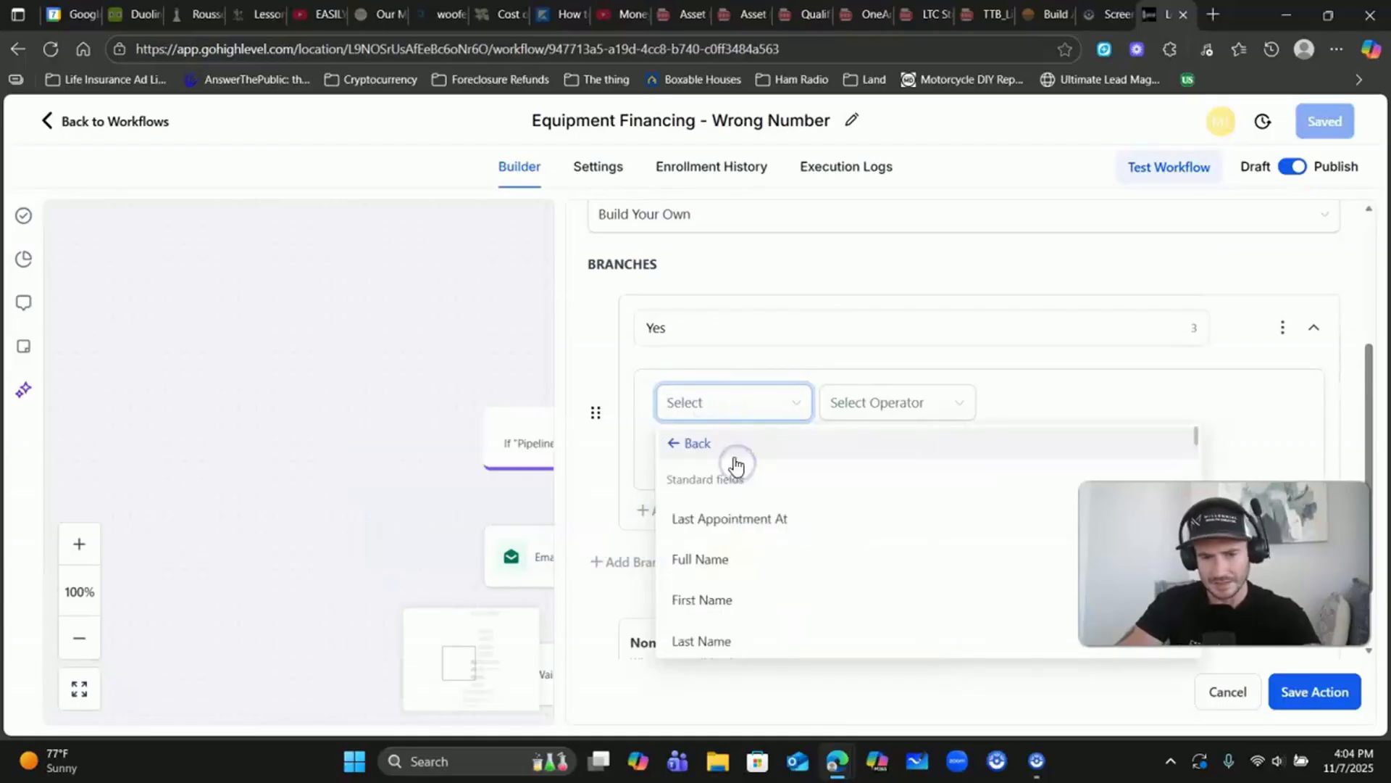
scroll(753, 485, "down", 1)
scroll(764, 497, "up", 1)
left_click(689, 444)
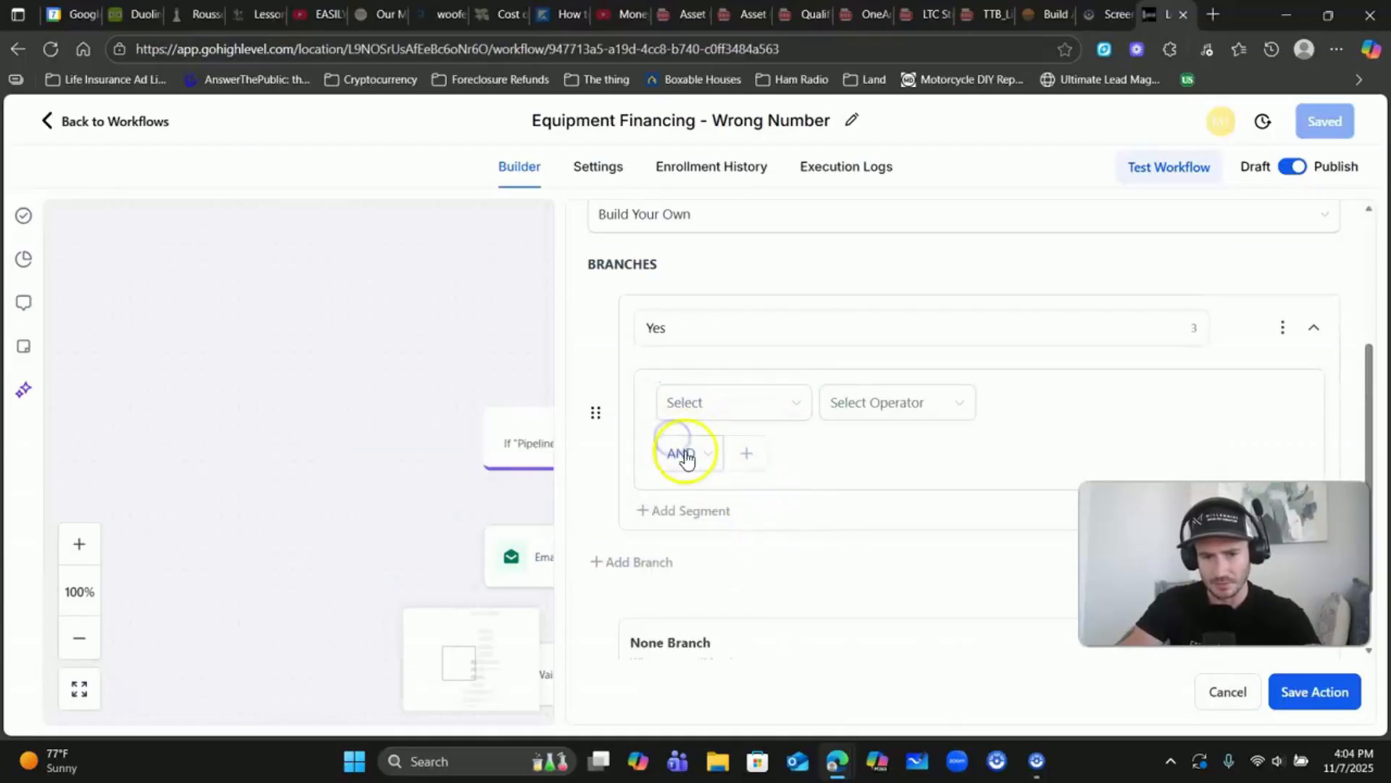
left_click(714, 406)
scroll(735, 482, "down", 2)
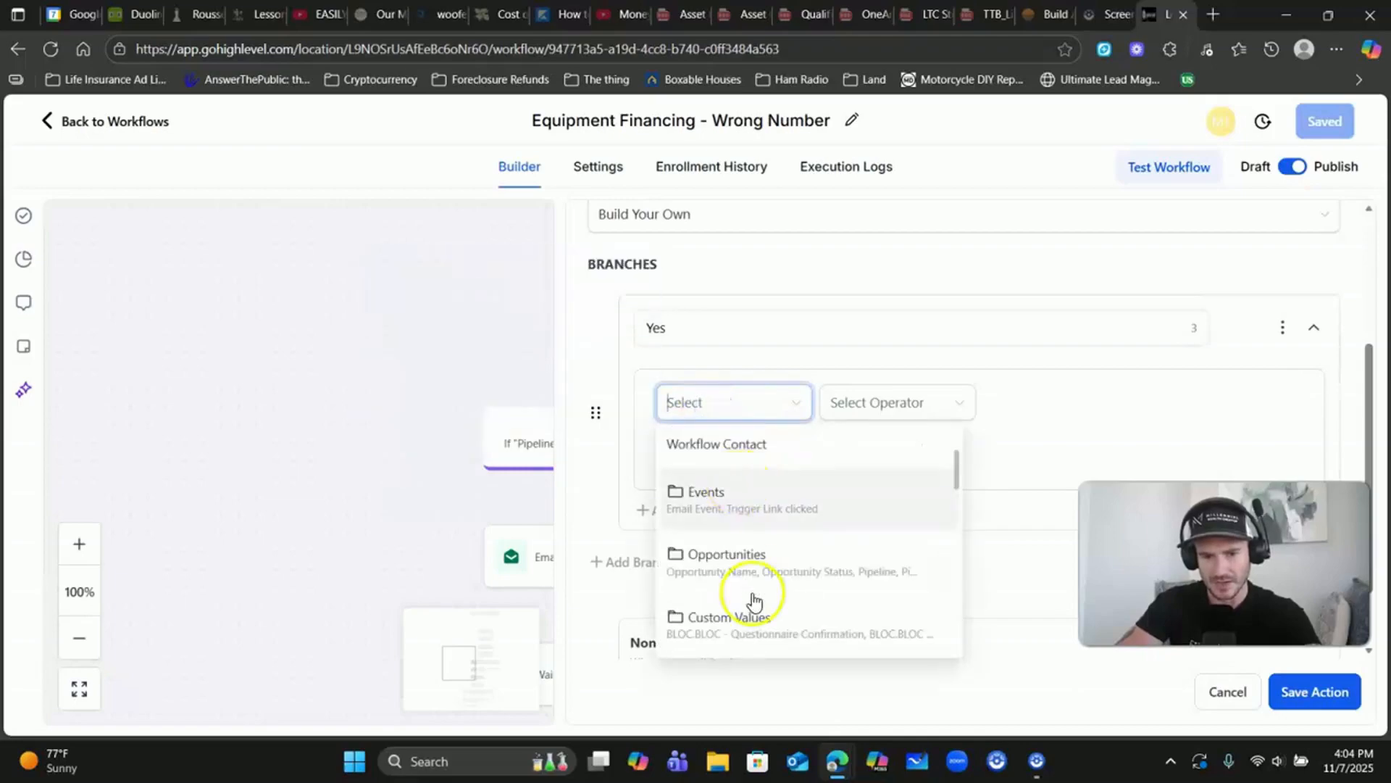
left_click(731, 558)
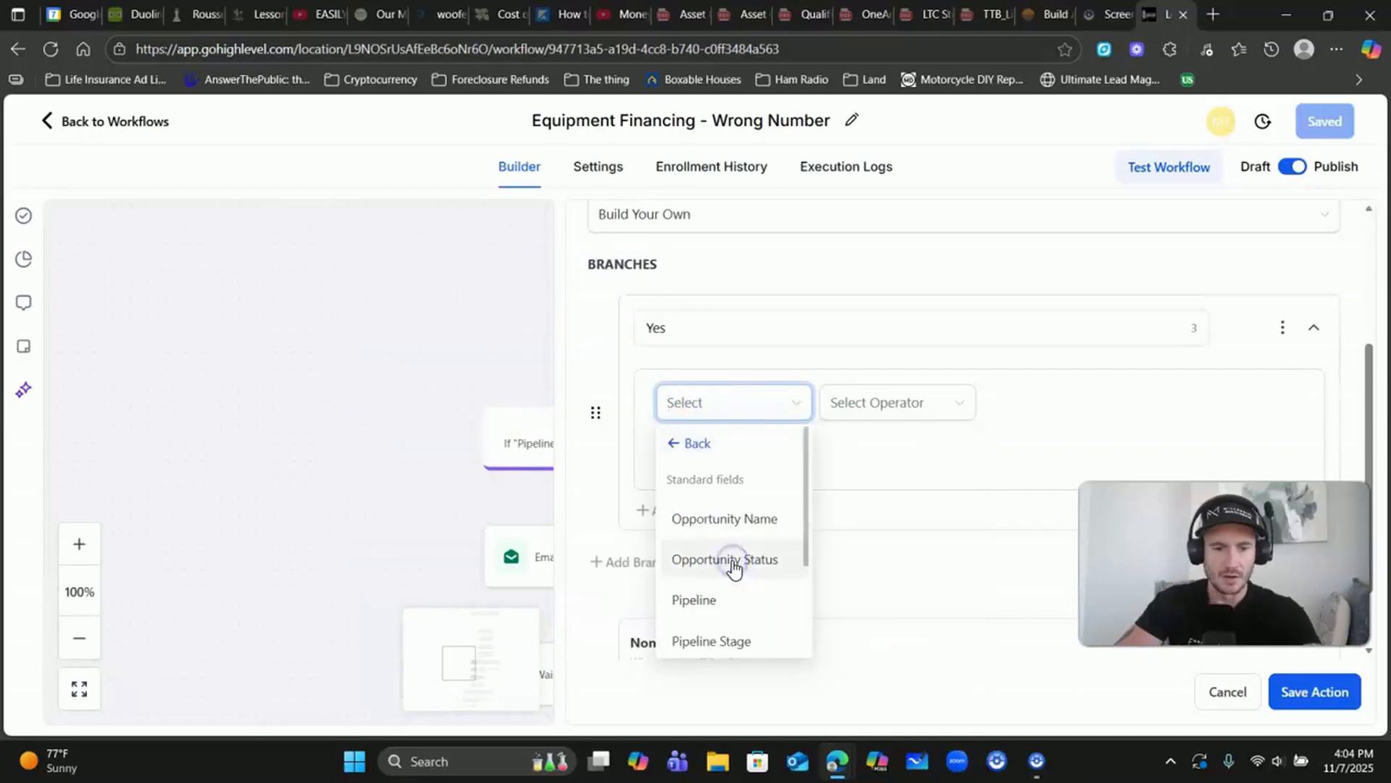
left_click(700, 604)
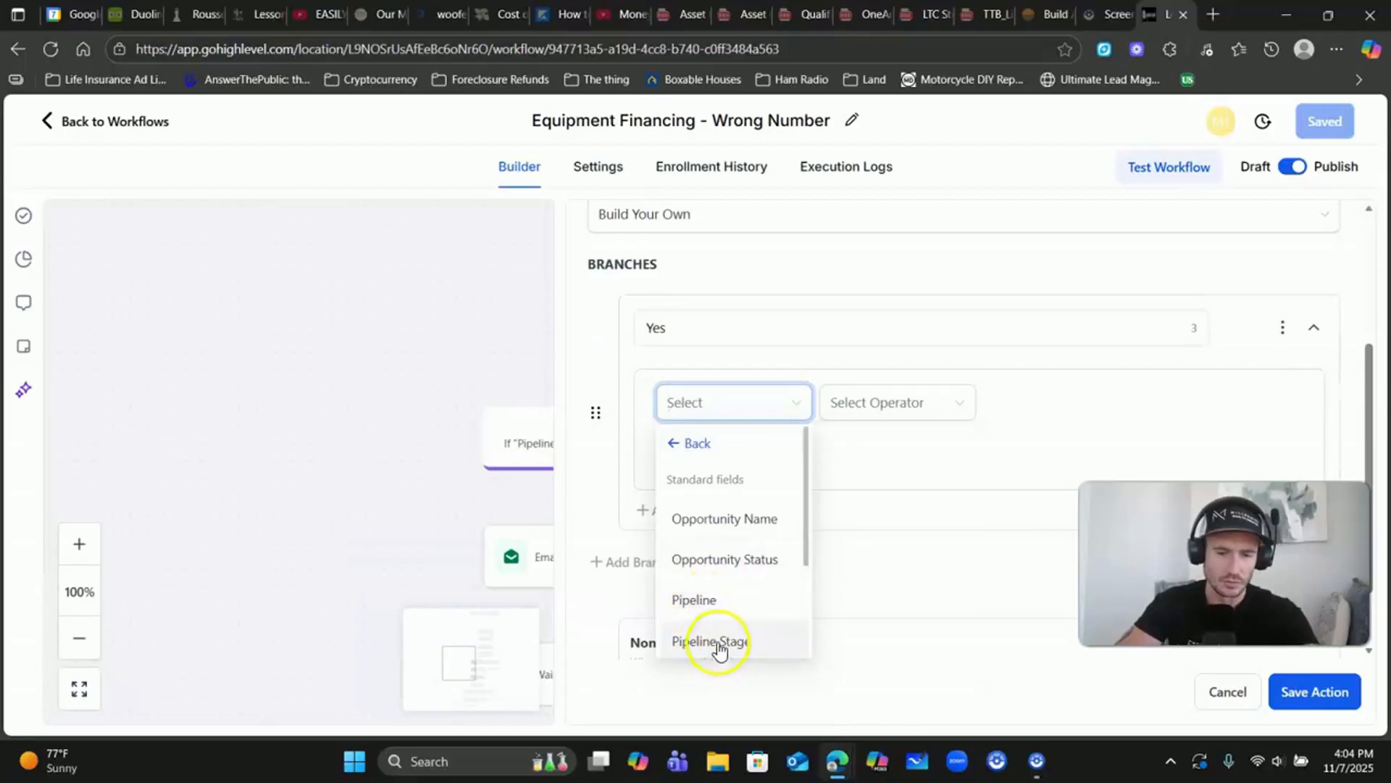
left_click(703, 599)
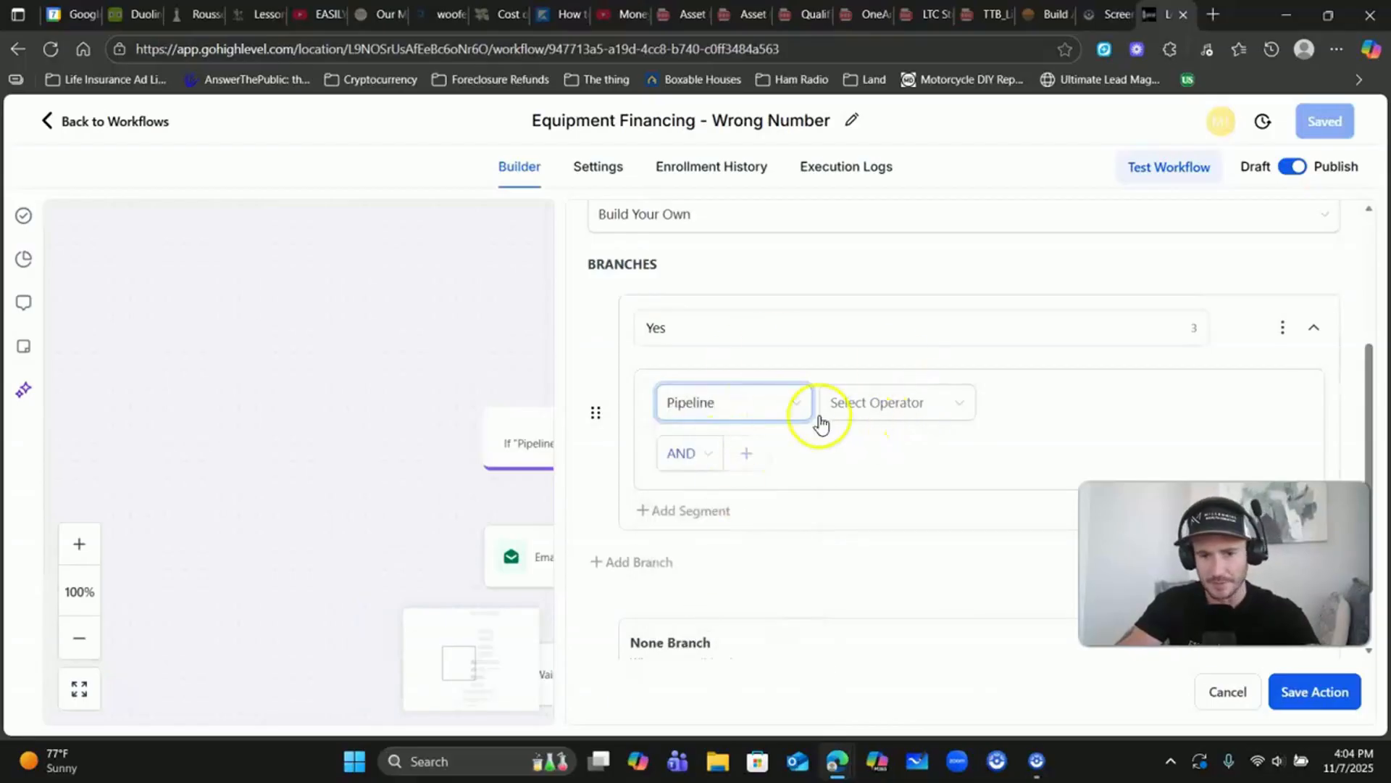
Complete the Yes branch's Pipeline condition with the operator Is and the value Business Funding
left_click(901, 417)
left_click(861, 442)
left_click(1064, 415)
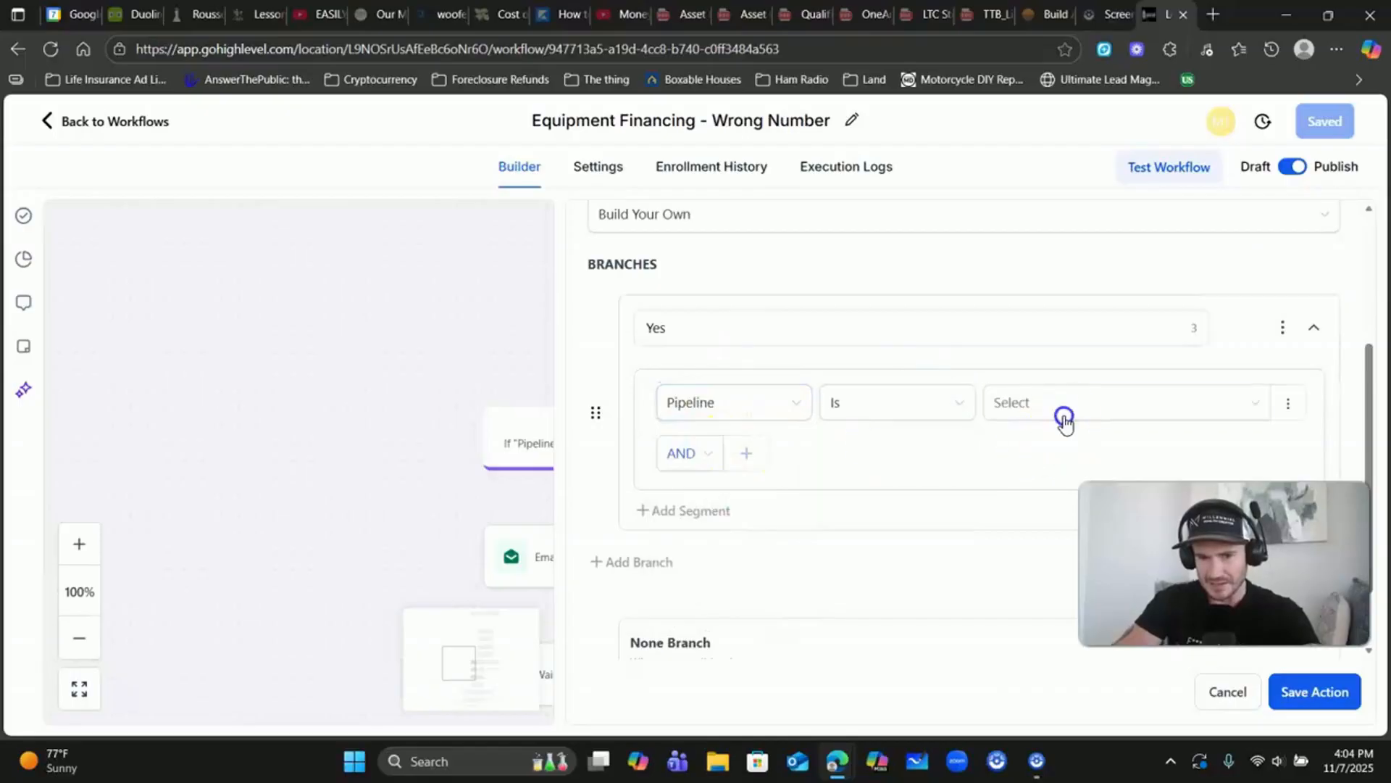
left_click(1038, 475)
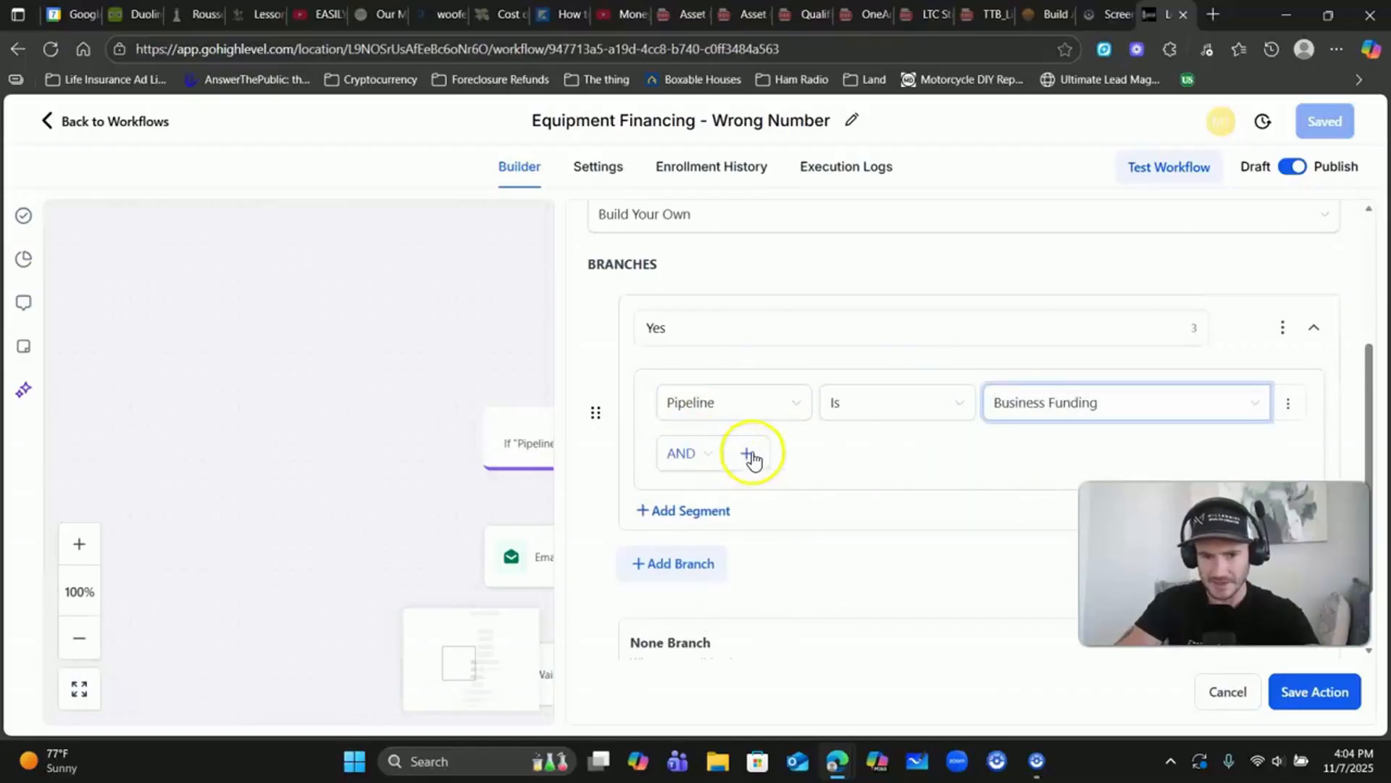
Add a second AND condition to the Yes branch, and remove the Pipeline condition
left_click(687, 456)
left_click(729, 496)
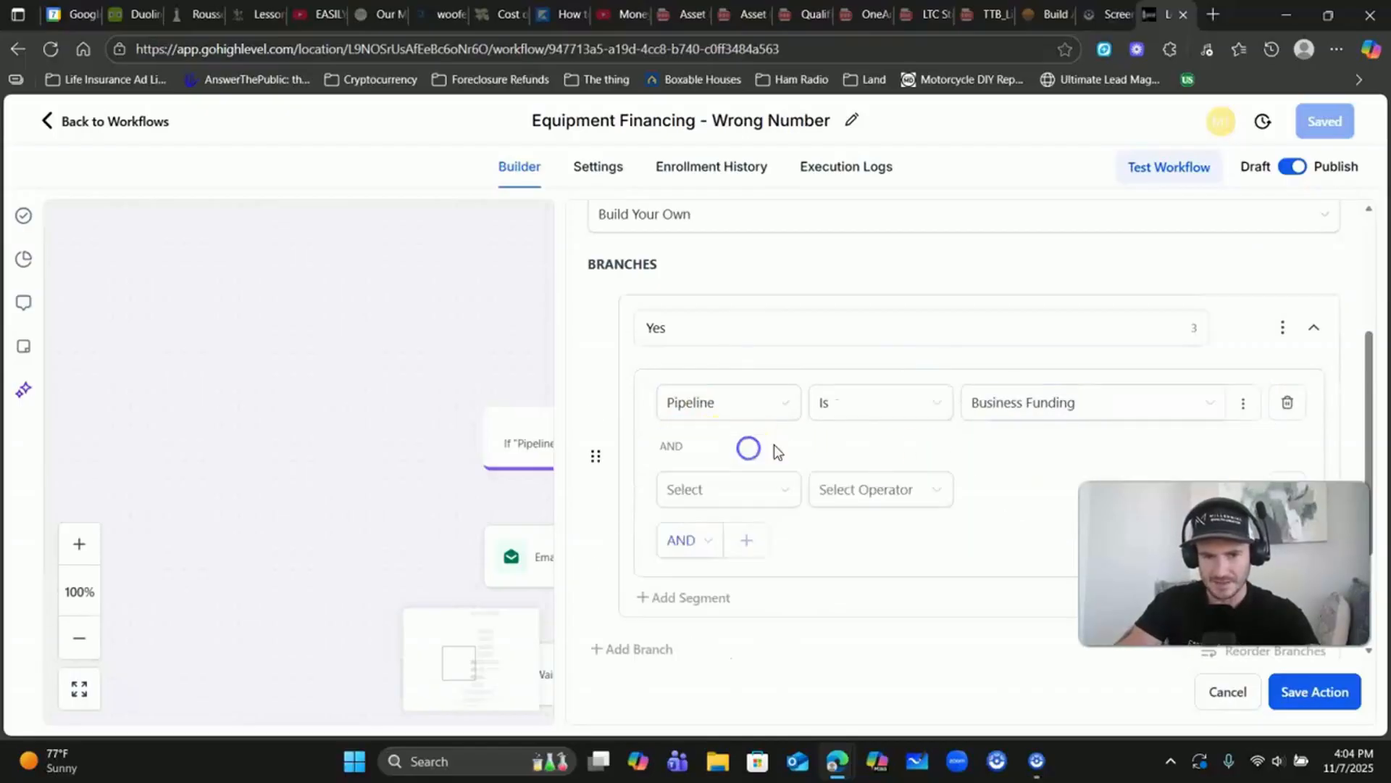
left_click(718, 499)
scroll(743, 395, "down", 5)
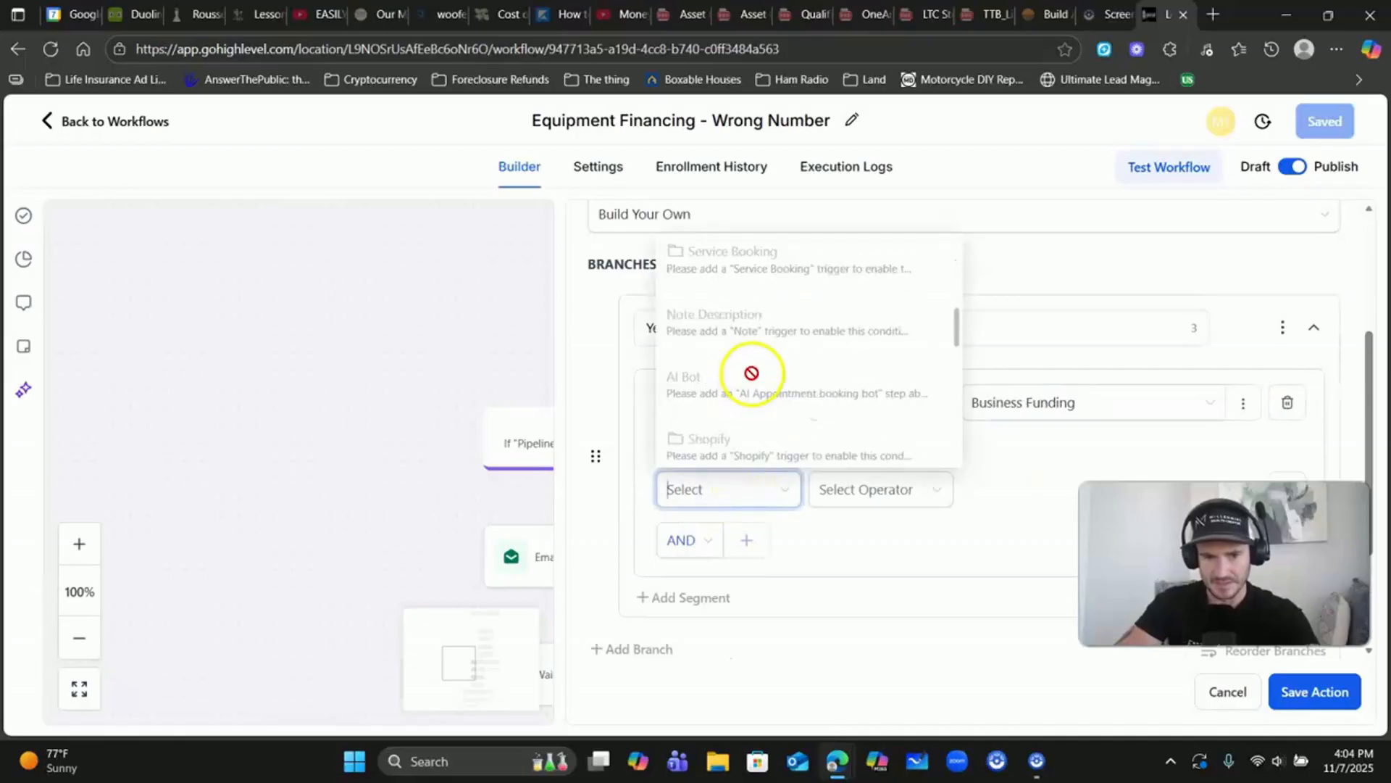
left_click(1277, 406)
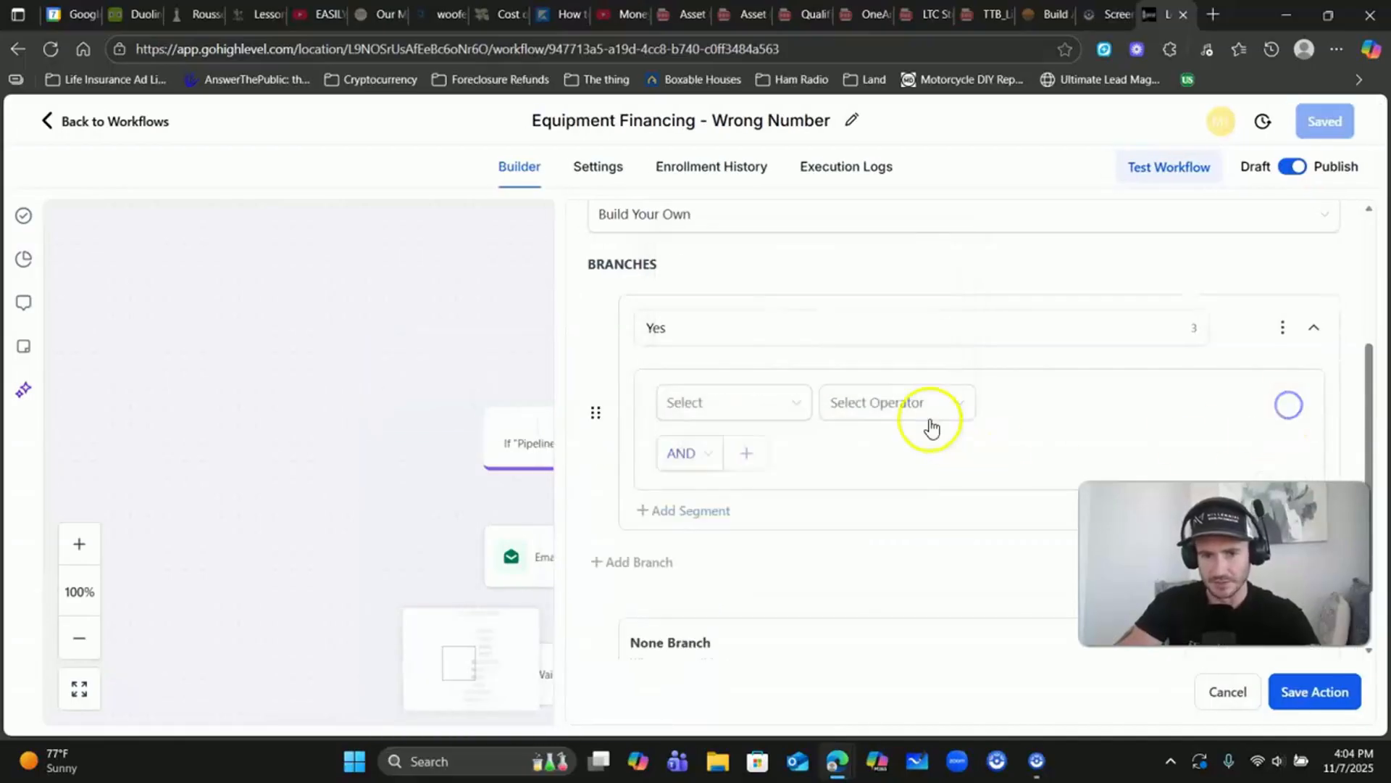
Set the Yes branch's remaining condition to the Opportunities field Pipeline Stage with the operator Is
left_click(759, 406)
scroll(739, 508, "down", 3)
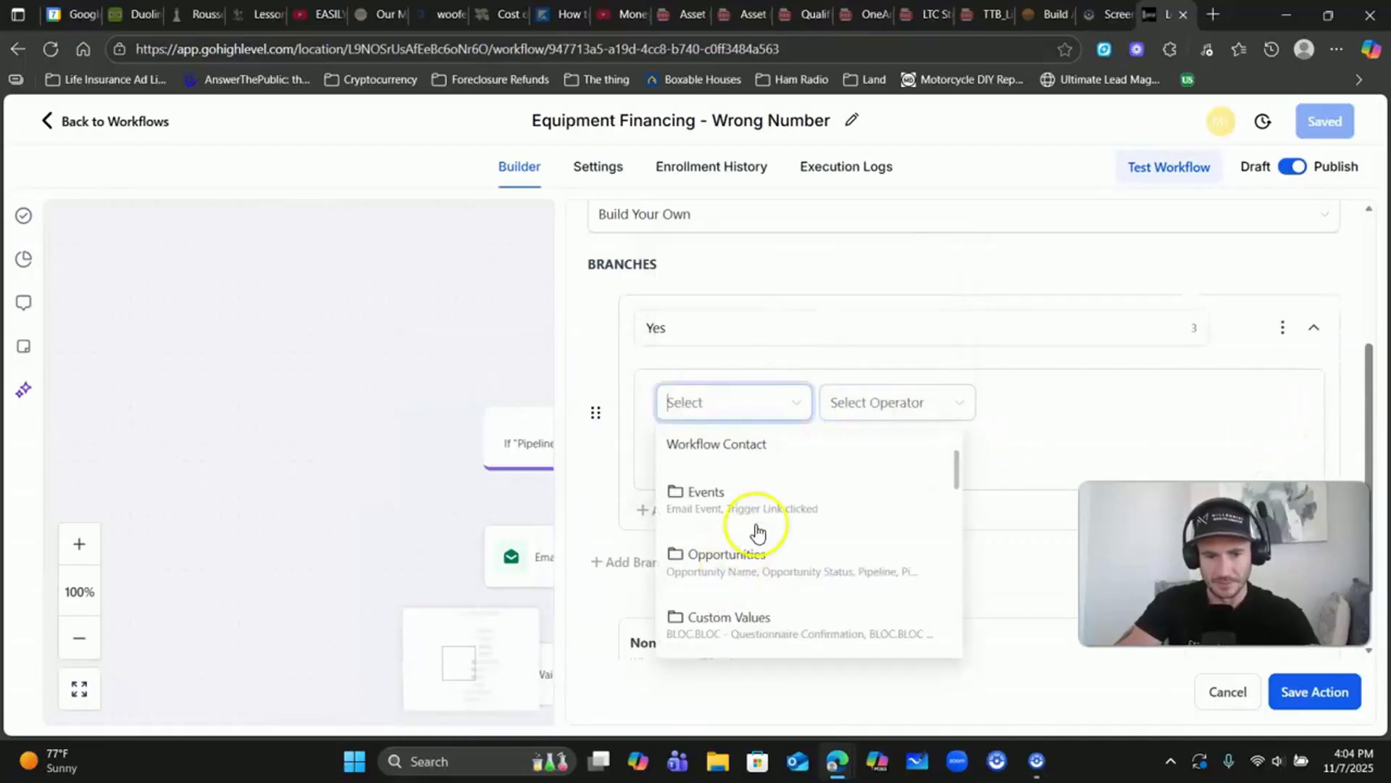
left_click(725, 564)
scroll(775, 540, "down", 2)
left_click(724, 473)
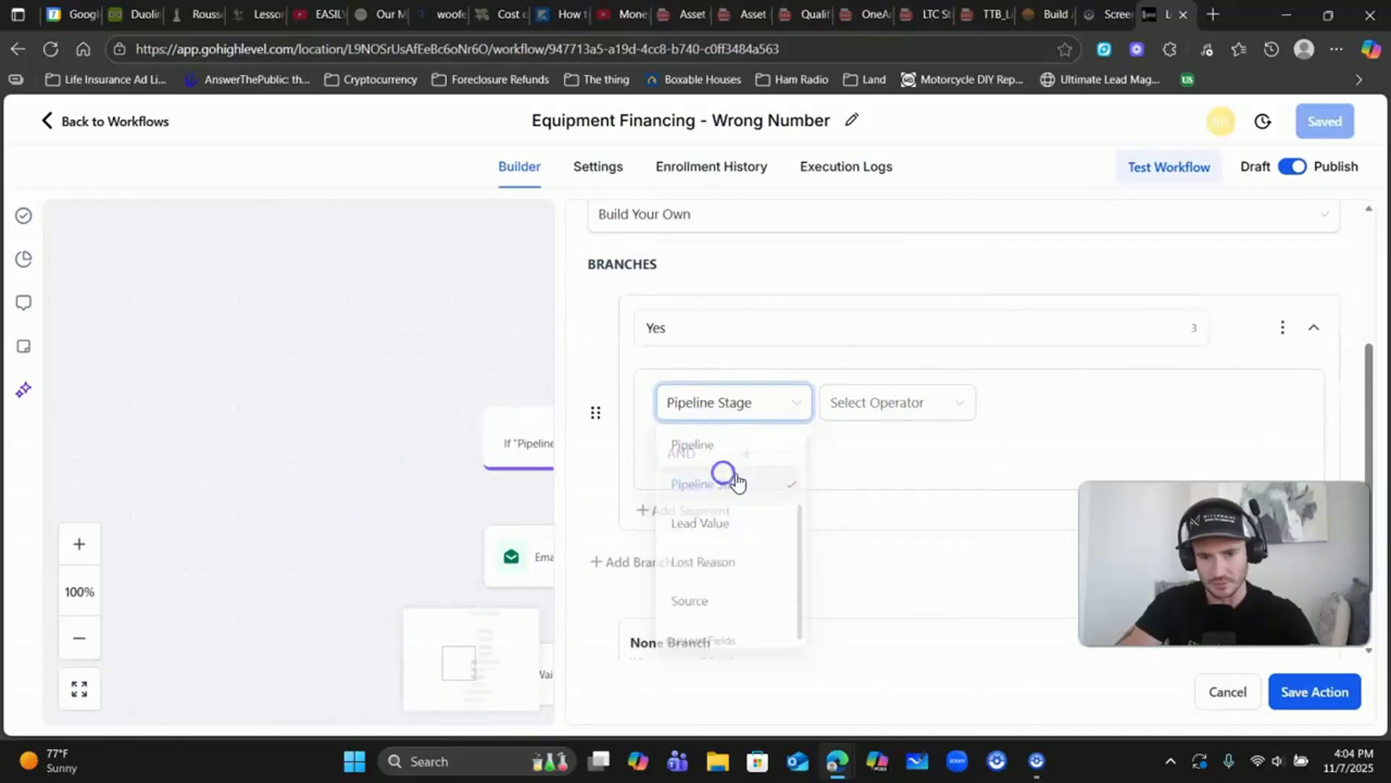
left_click(912, 420)
left_click(851, 441)
Search the stages for "wrong", choose [Business Funding] - Wrong Number as the condition's value, and discard the action without saving
left_click(1051, 407)
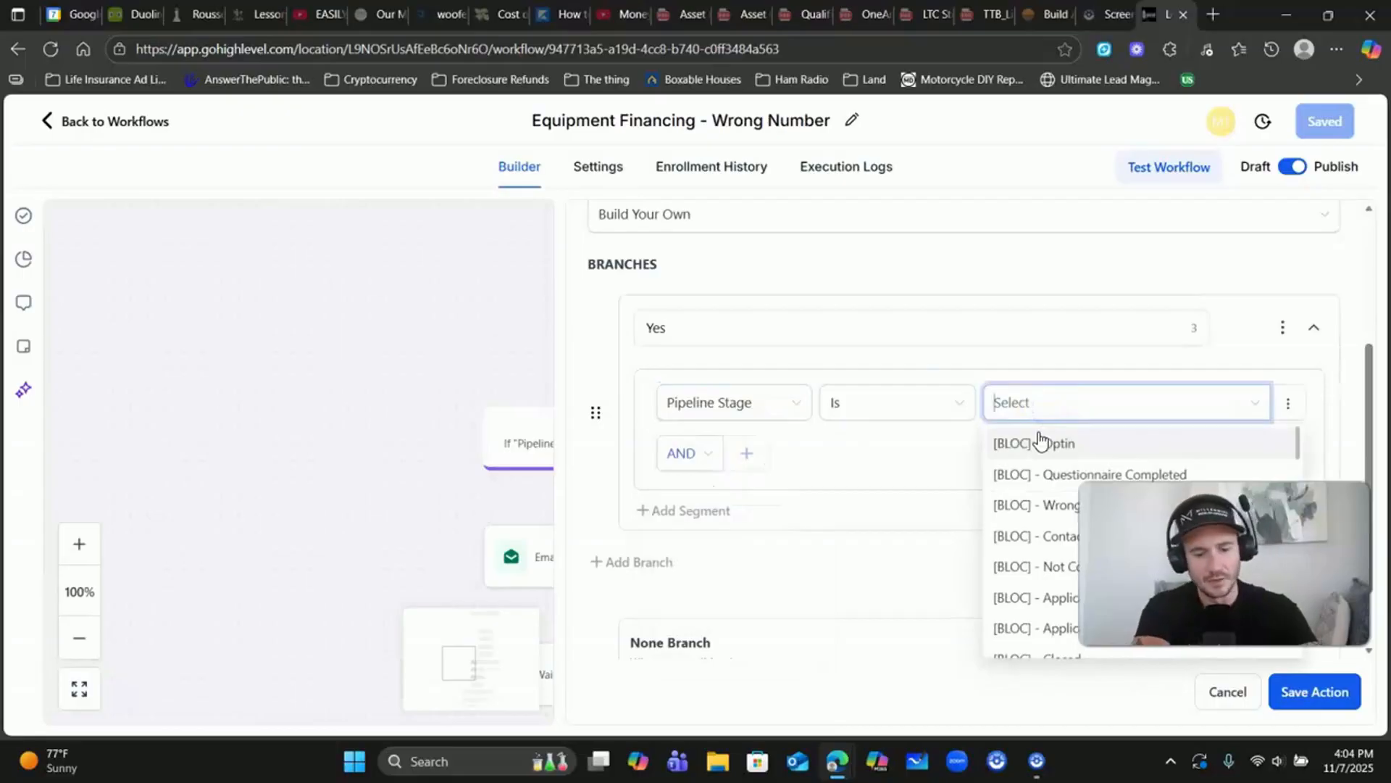
type("wrong")
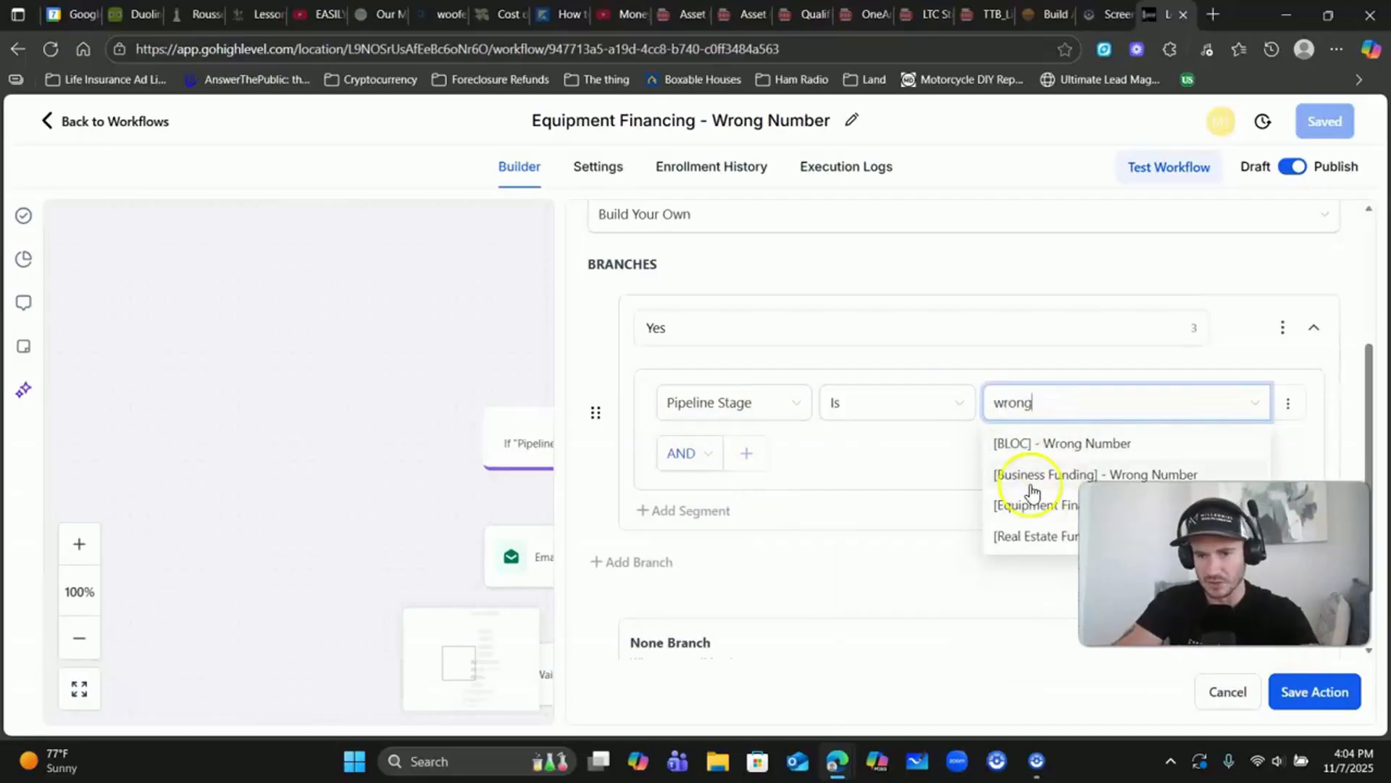
left_click_drag(1131, 533, 1135, 573)
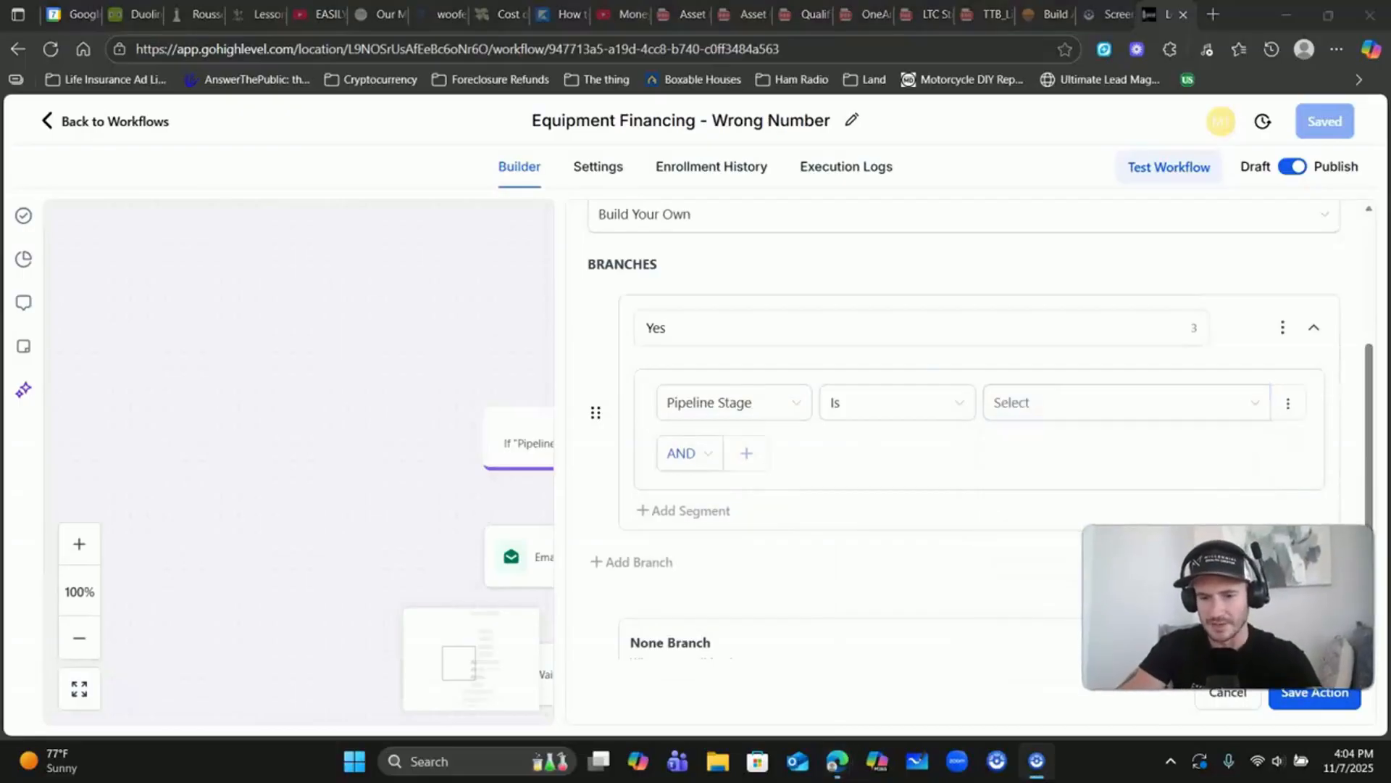
left_click(1055, 407)
type("wrong")
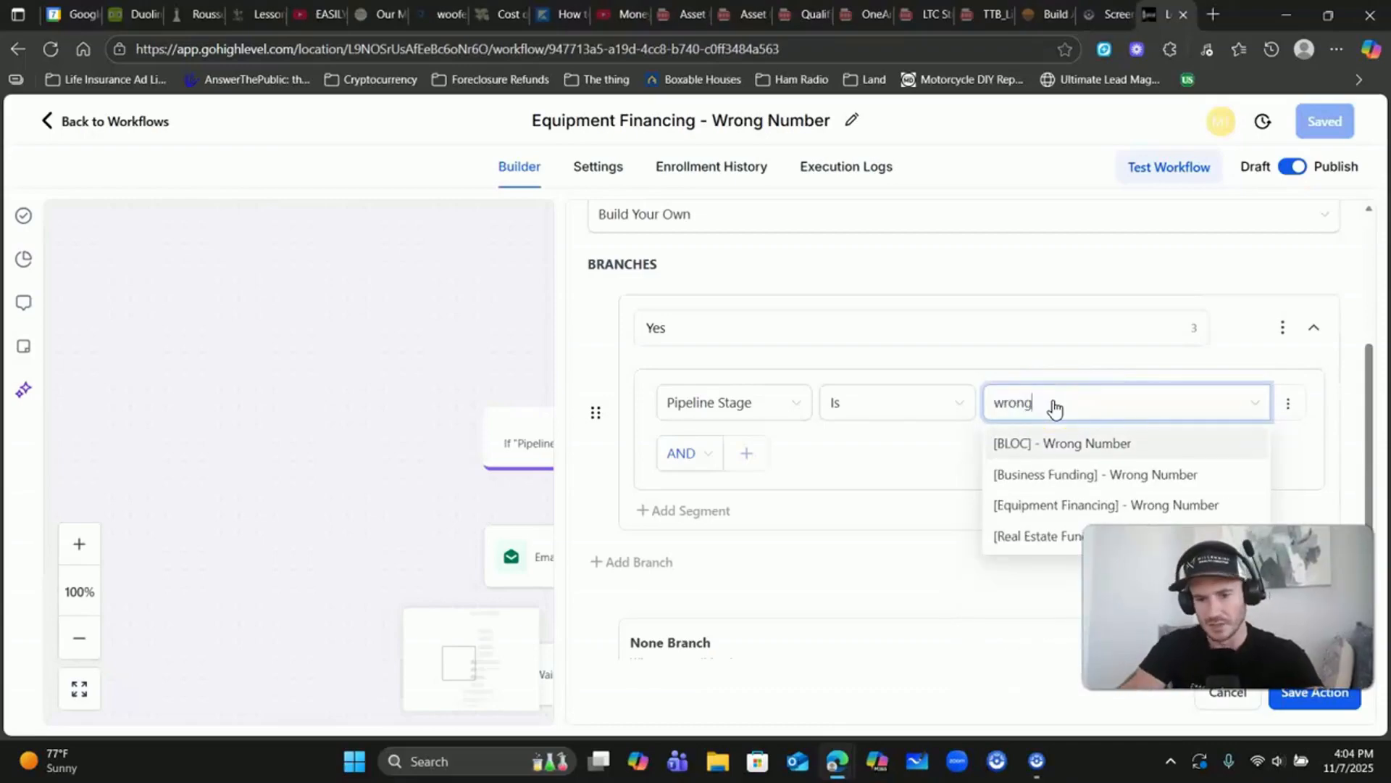
left_click(1122, 473)
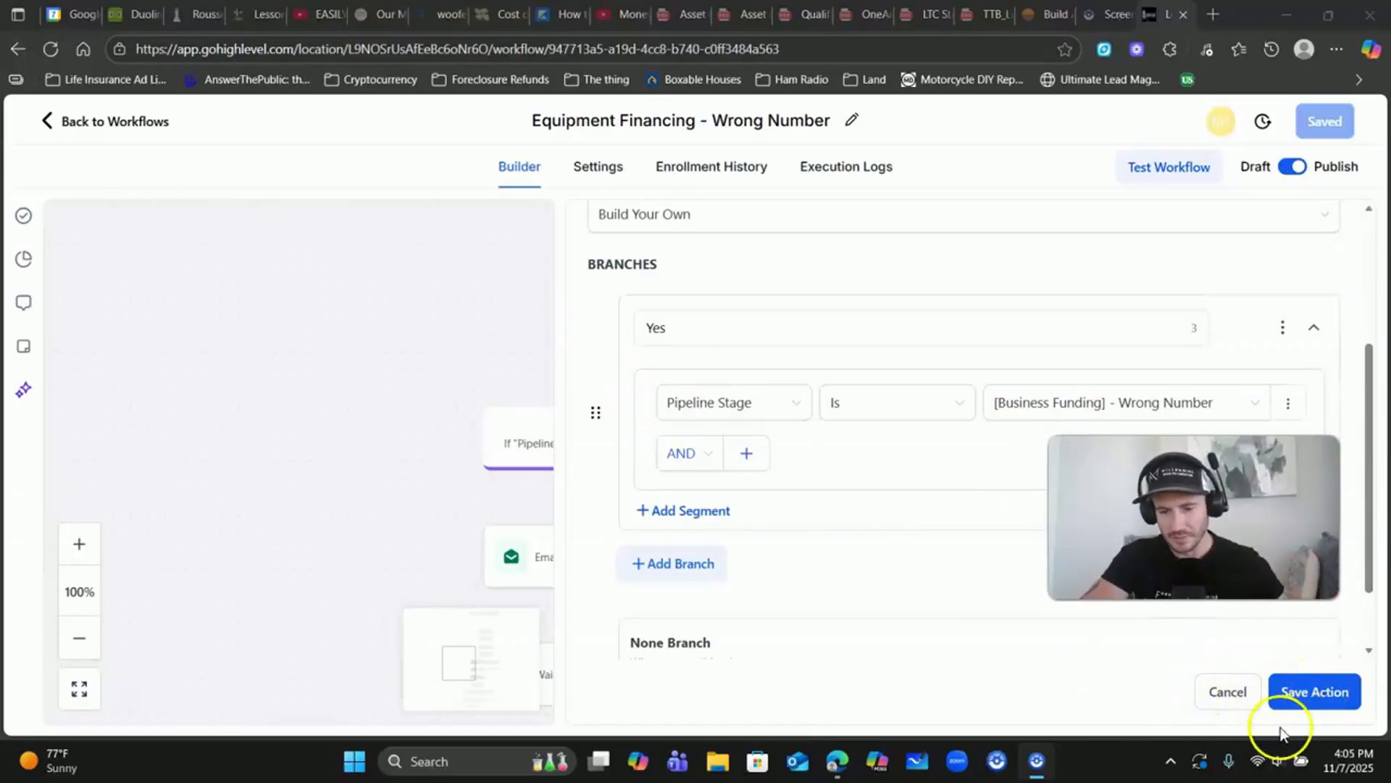
left_click(1232, 694)
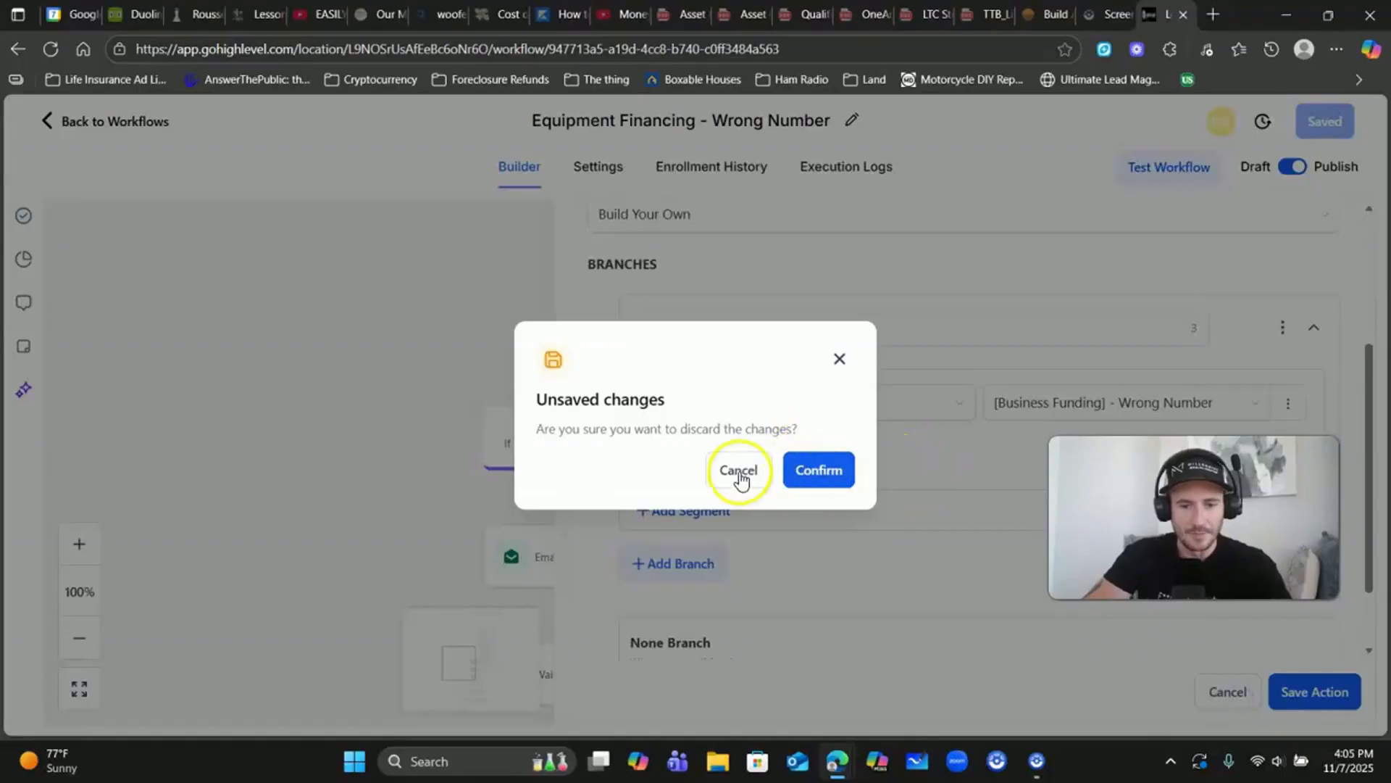
left_click(815, 470)
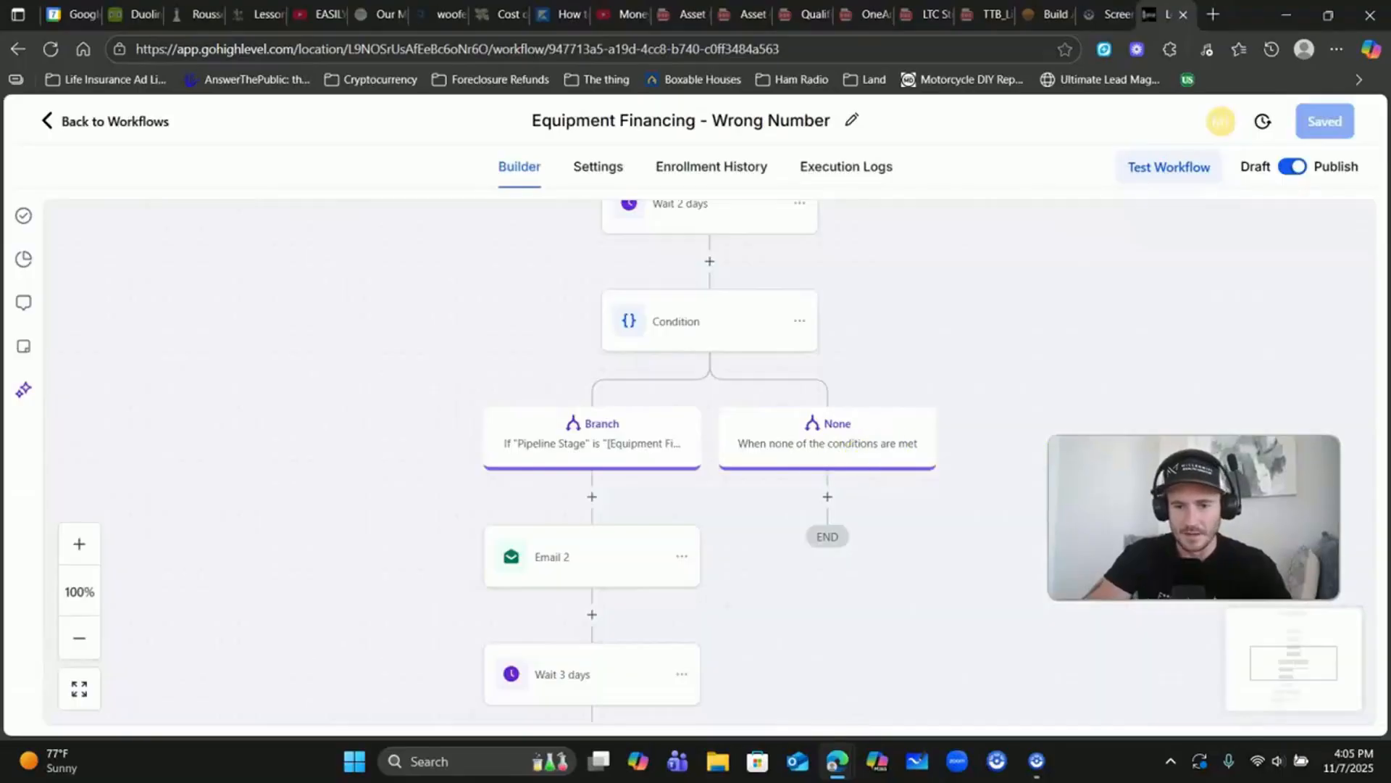
Examine the existing Condition's Pipeline Stage branch and None branch settings, and close it without changes
left_click(676, 319)
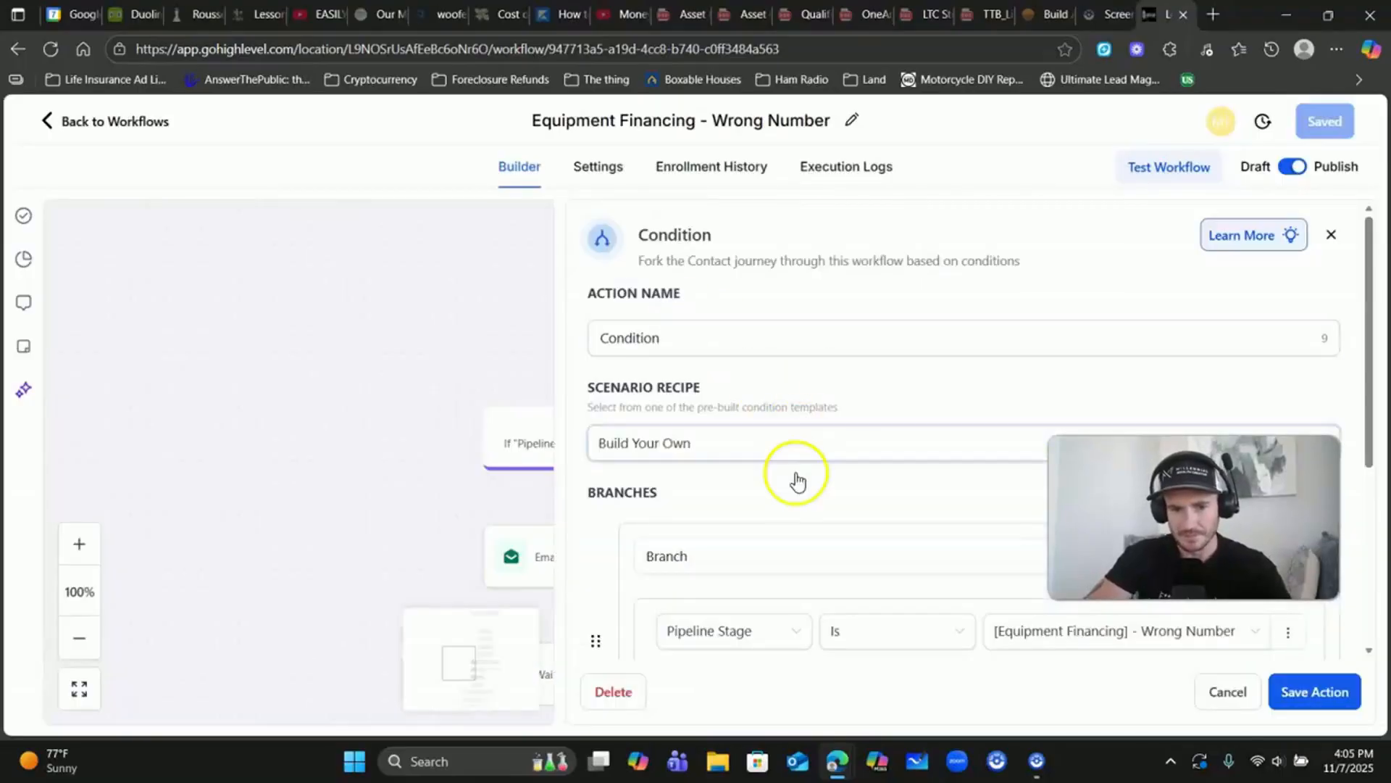
left_click(1227, 690)
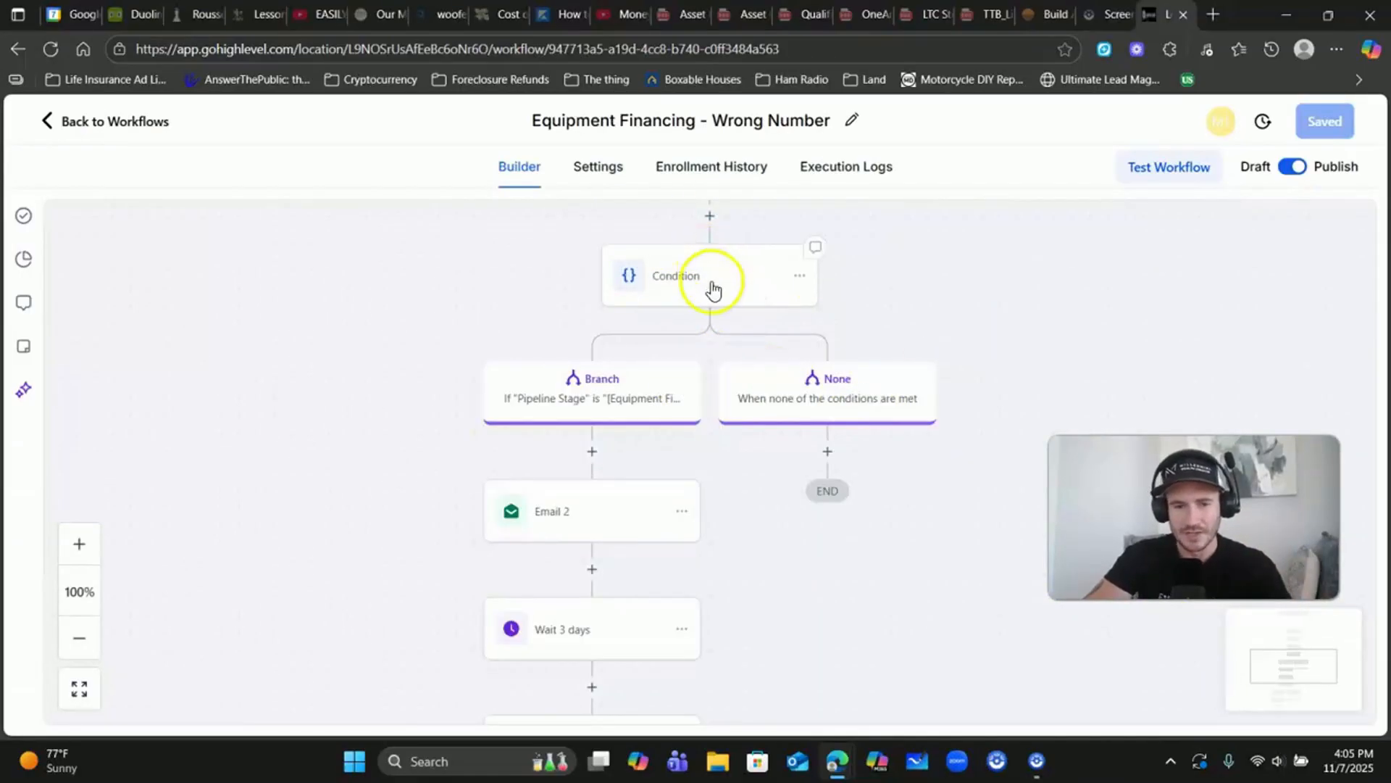
left_click(718, 282)
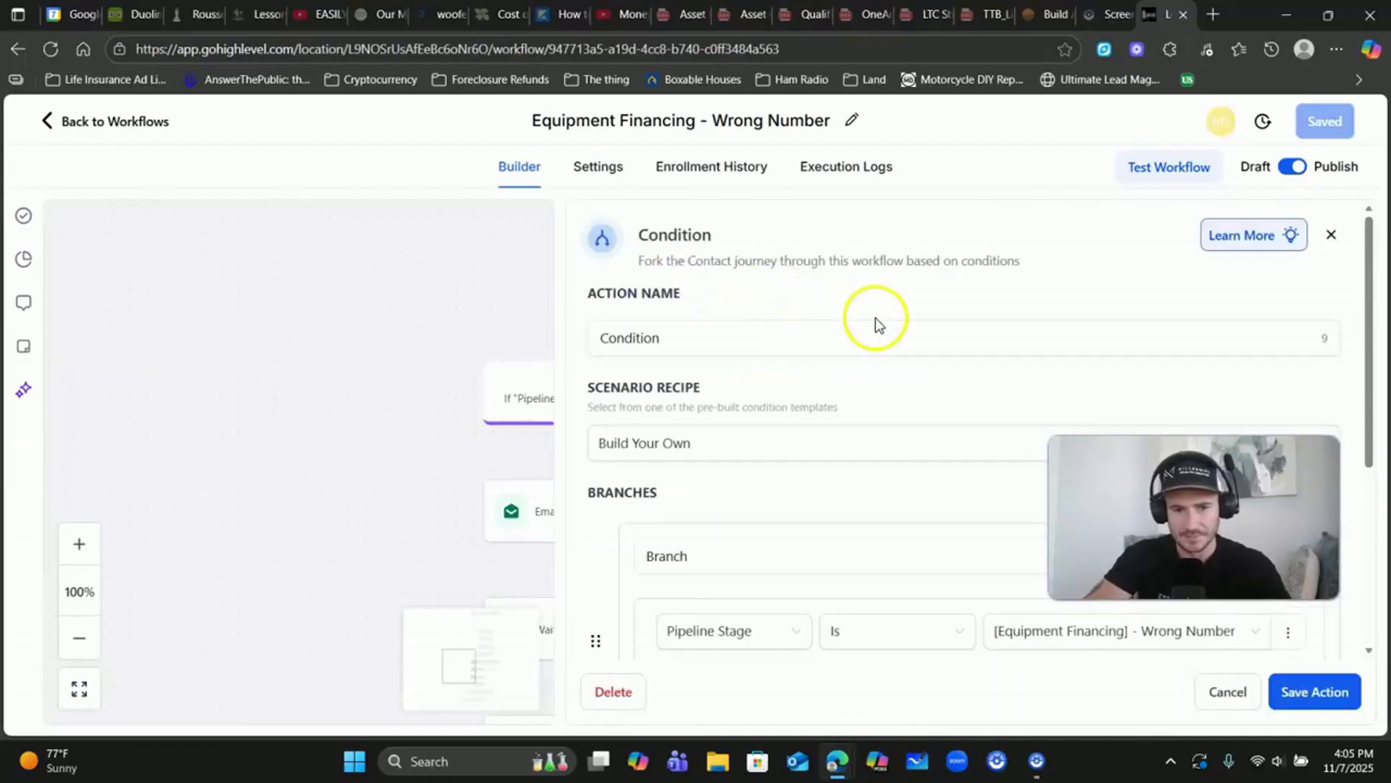
scroll(928, 435, "down", 3)
scroll(920, 466, "down", 2)
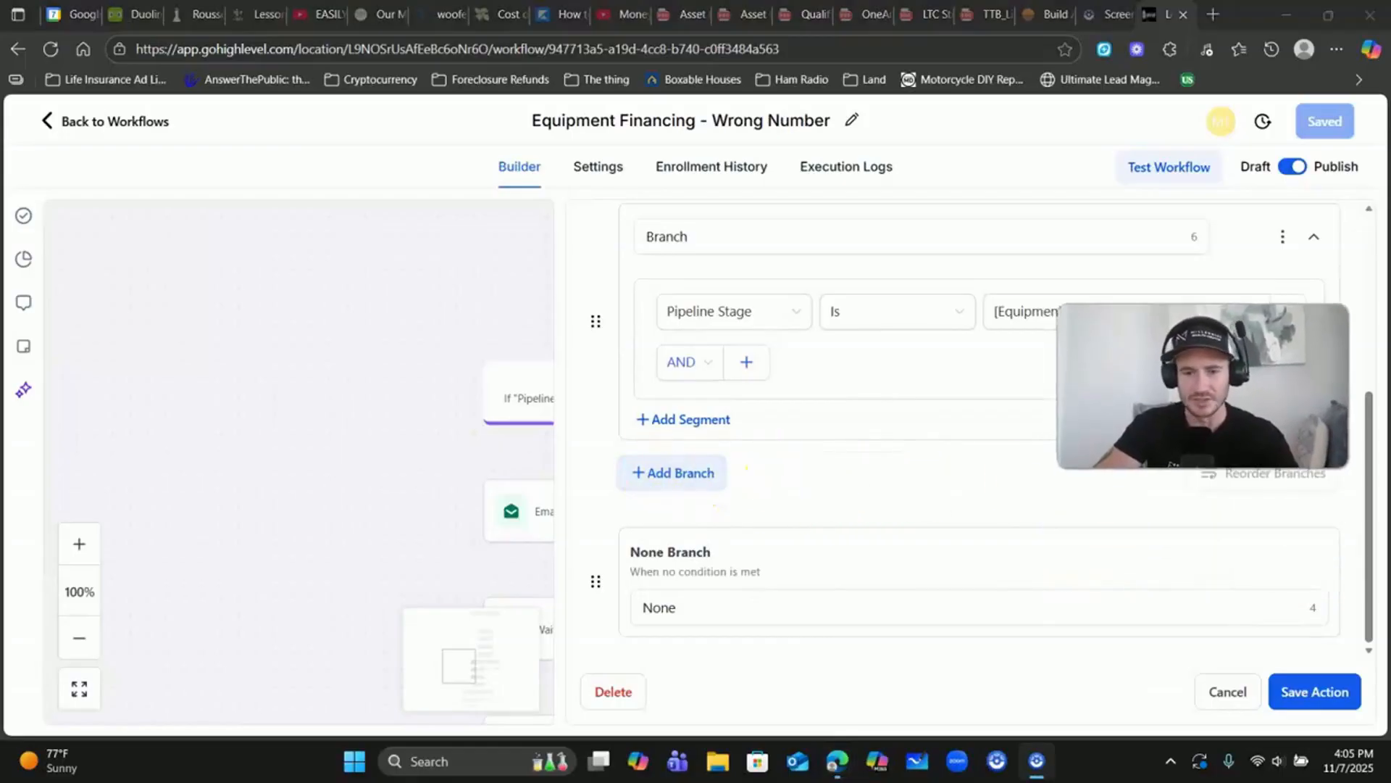
left_click(1228, 691)
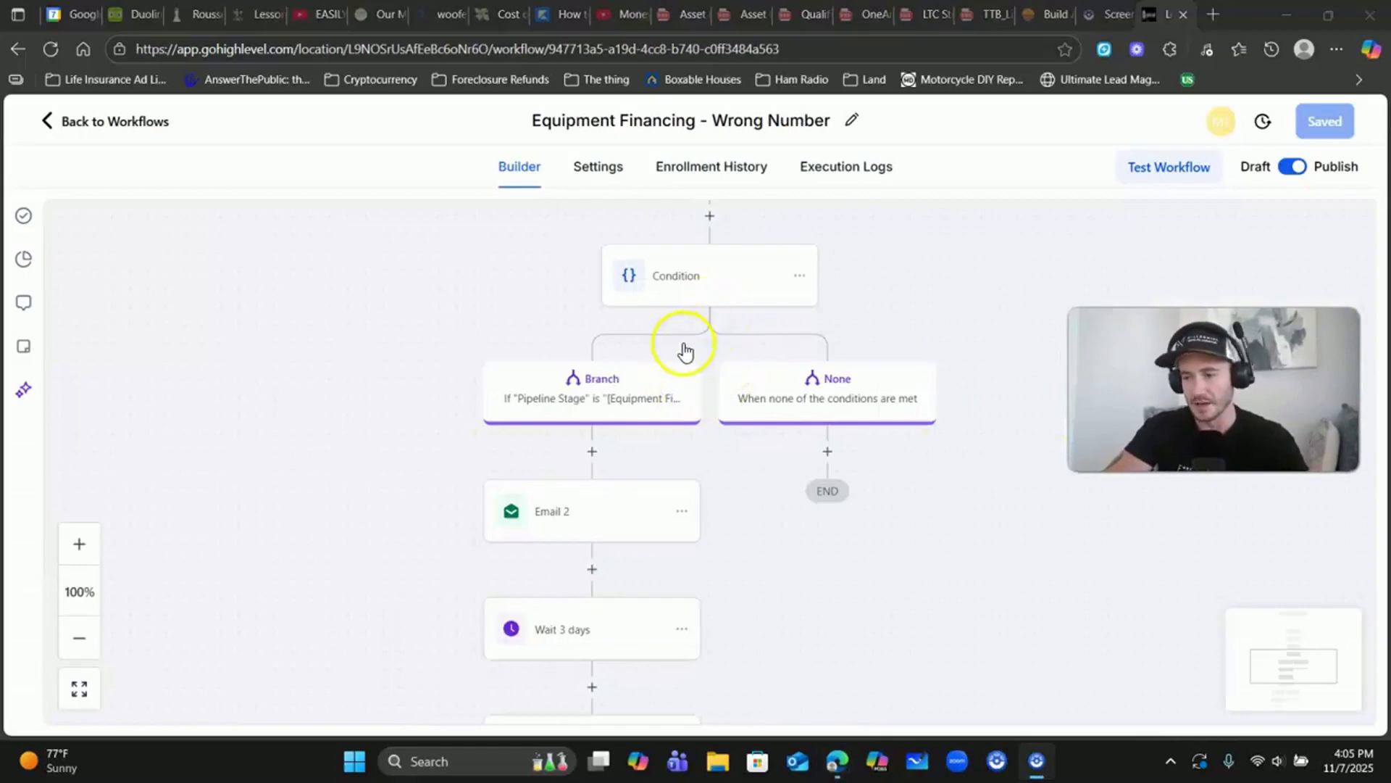
Review the workflow sequence from the Pipeline Stage Changed trigger through the wait and email actions to the Condition
scroll(909, 381, "up", 3)
scroll(801, 384, "up", 6)
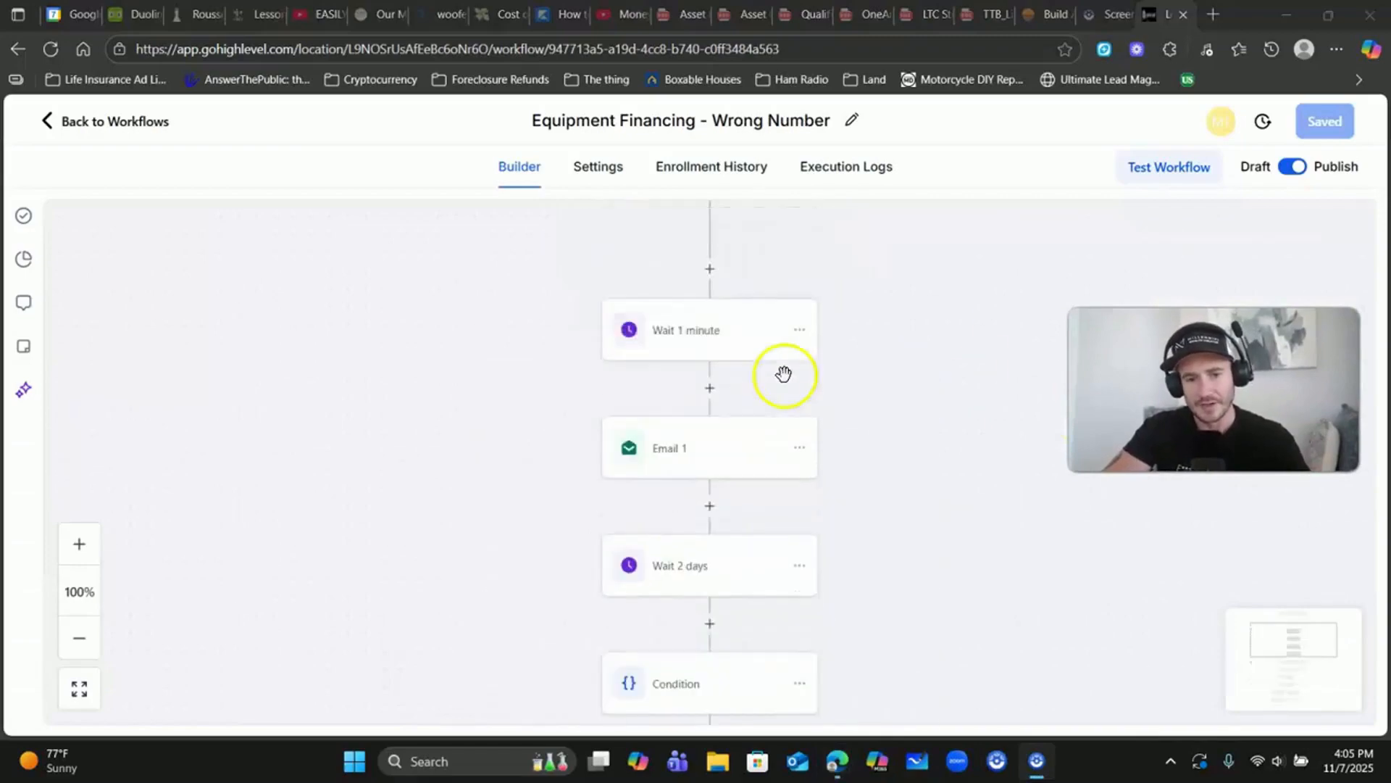
scroll(587, 393, "down", 2)
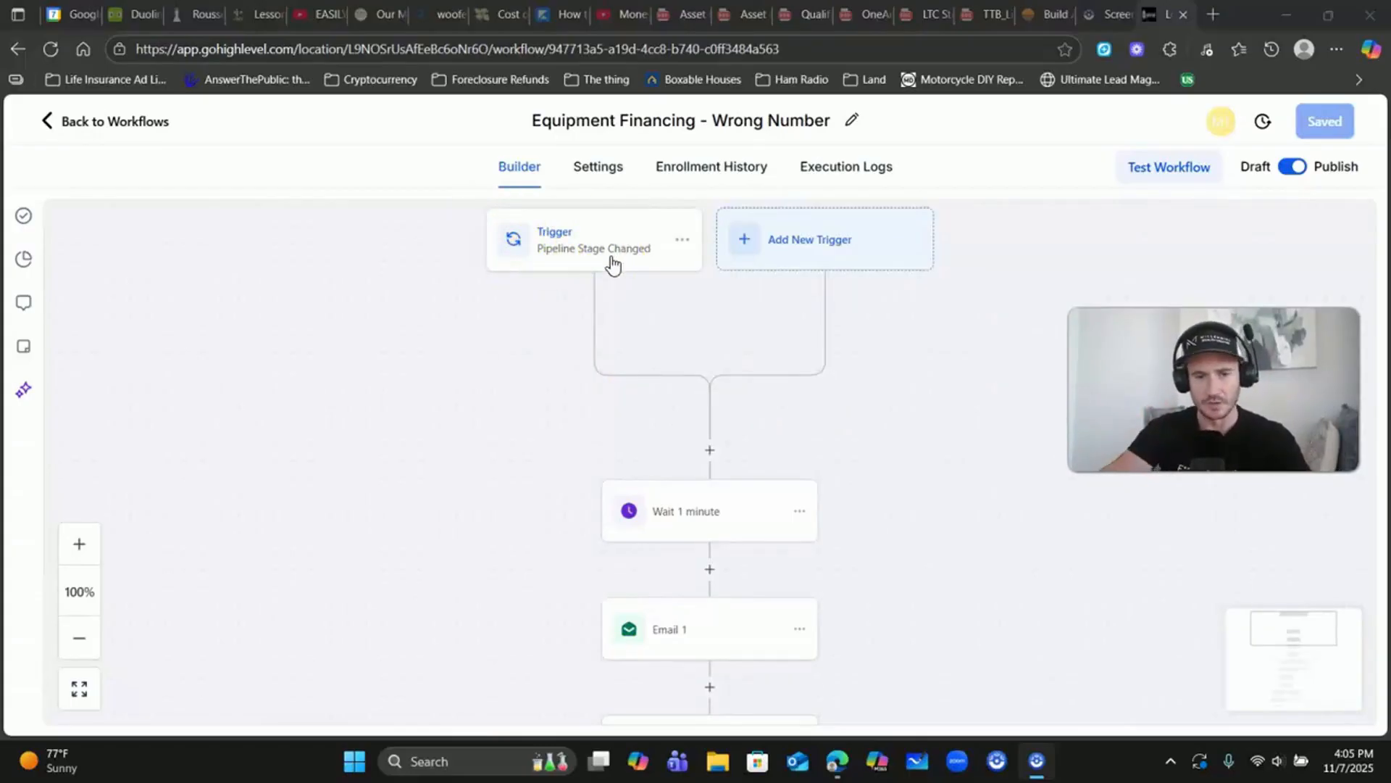
scroll(639, 281, "down", 2)
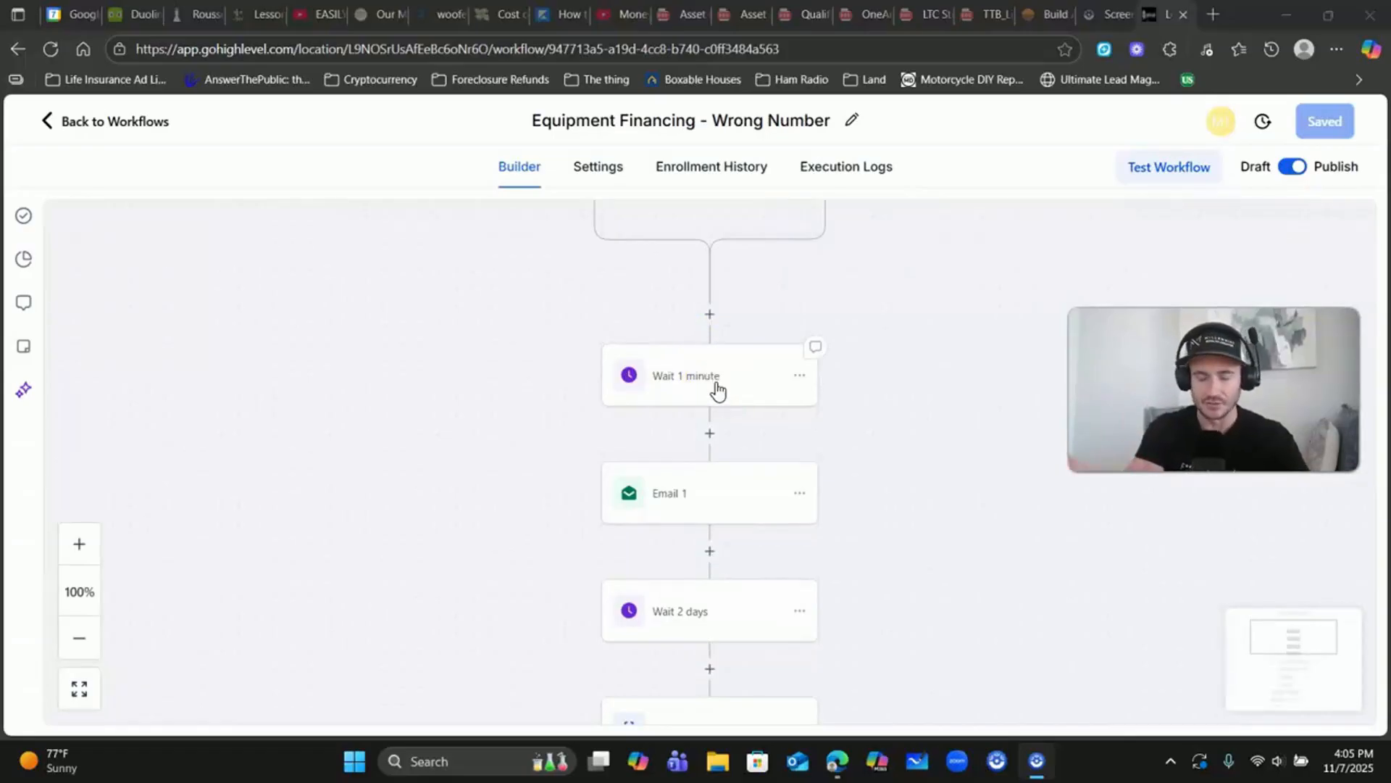
scroll(693, 394, "down", 1)
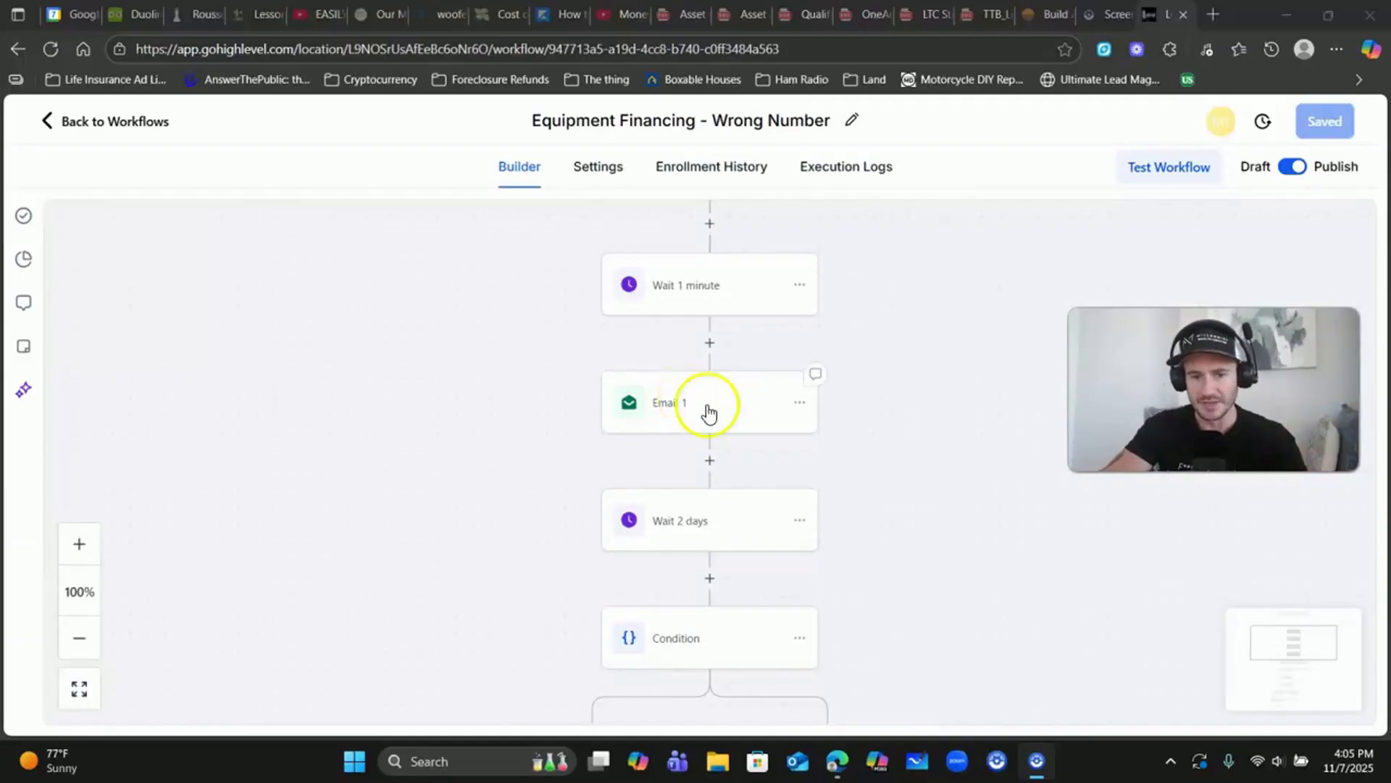
Review the workflow from Email 1 through the first Condition's branches, Email 2, Wait 3 days and the second Condition to Email 3
scroll(708, 412, "down", 1)
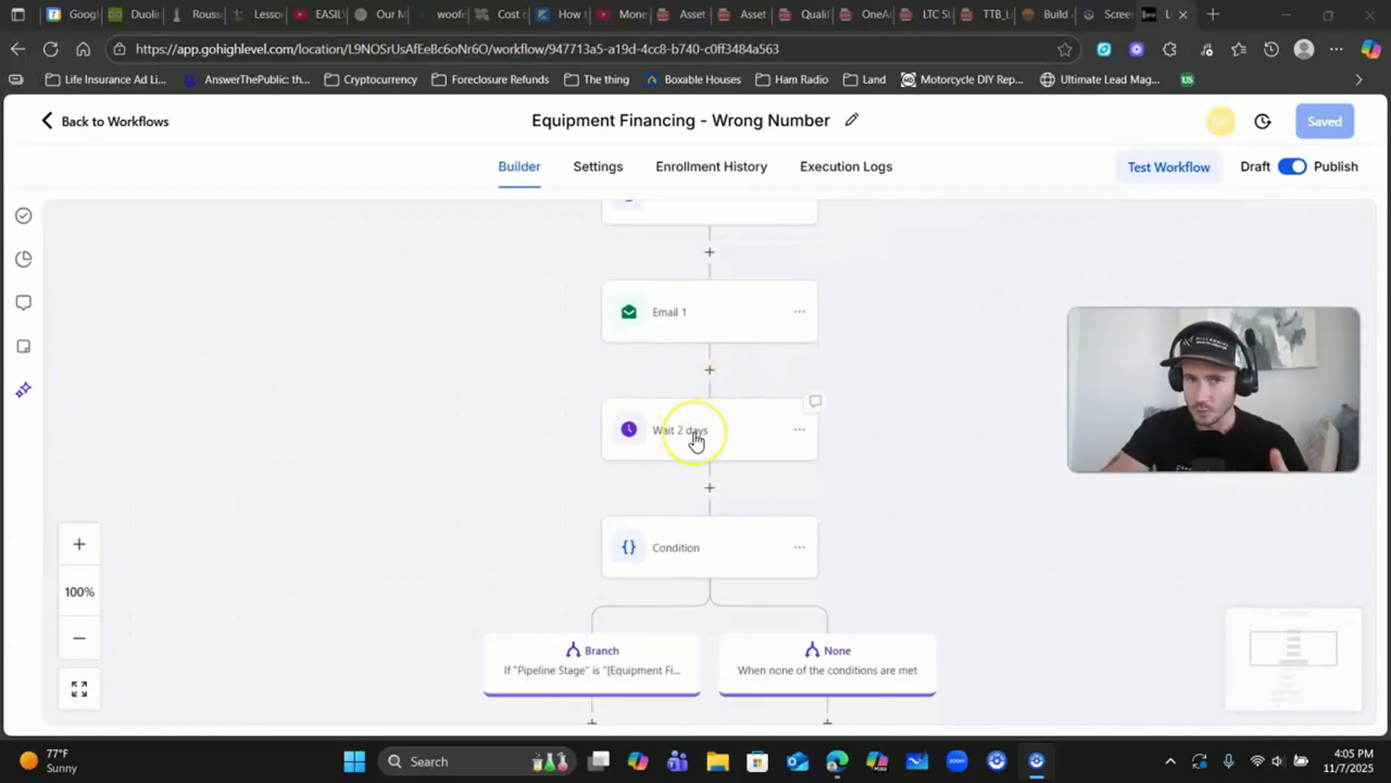
scroll(696, 438, "down", 1)
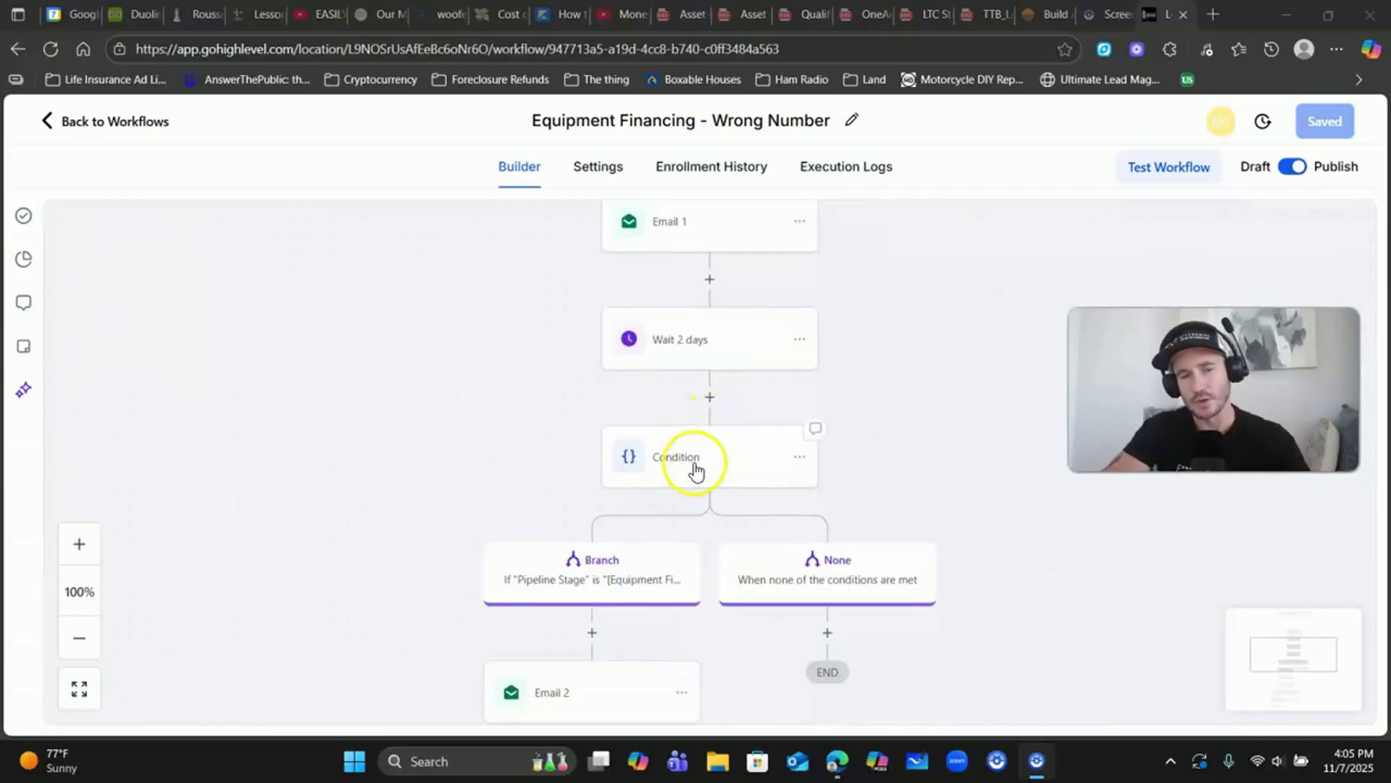
scroll(694, 468, "down", 1)
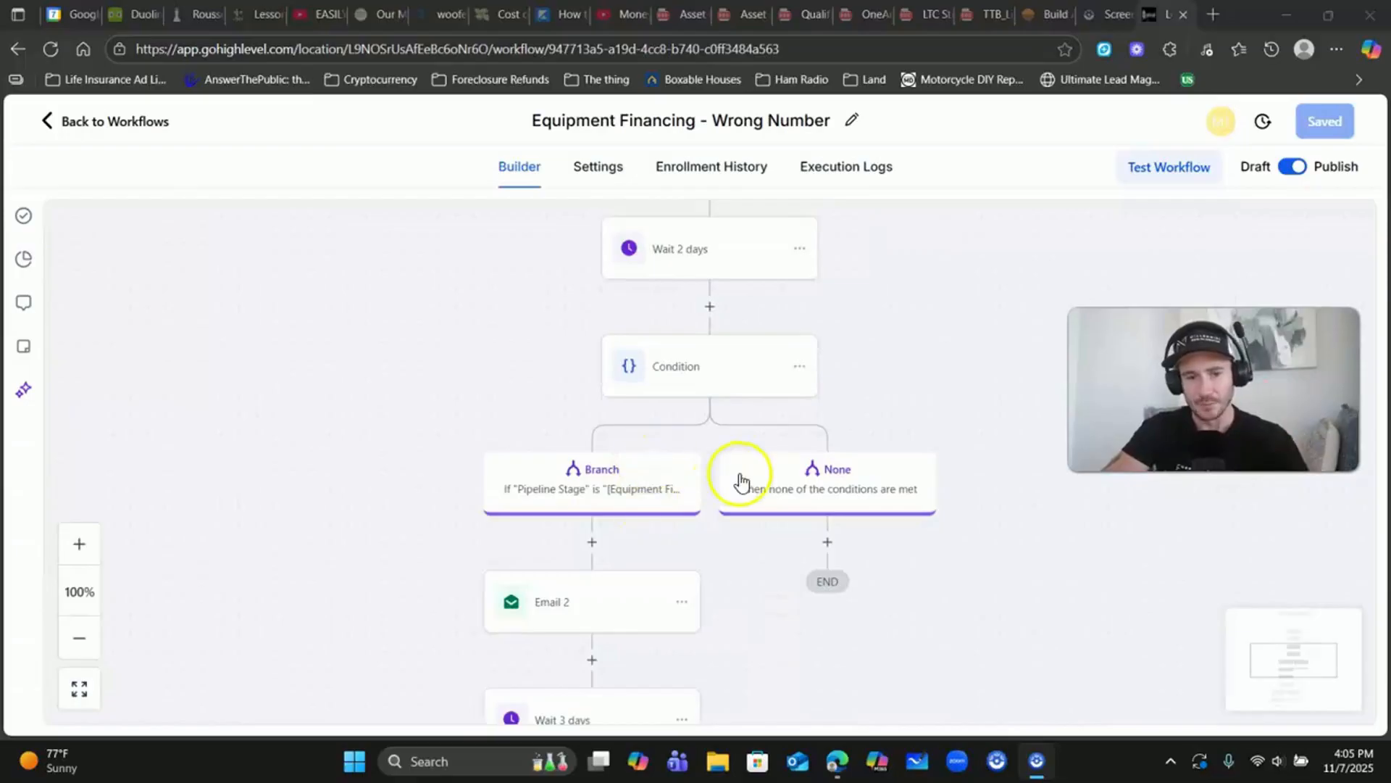
scroll(739, 475, "up", 6)
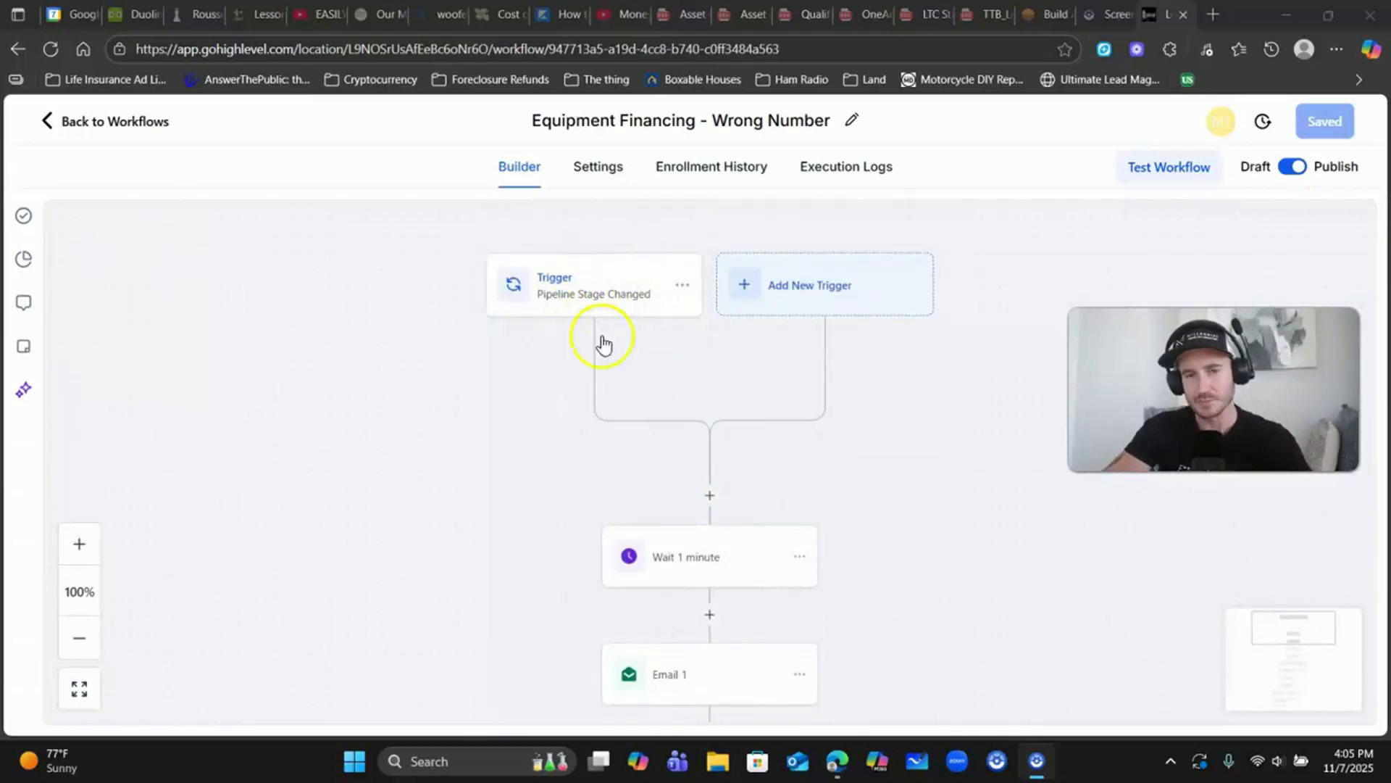
scroll(815, 406, "down", 6)
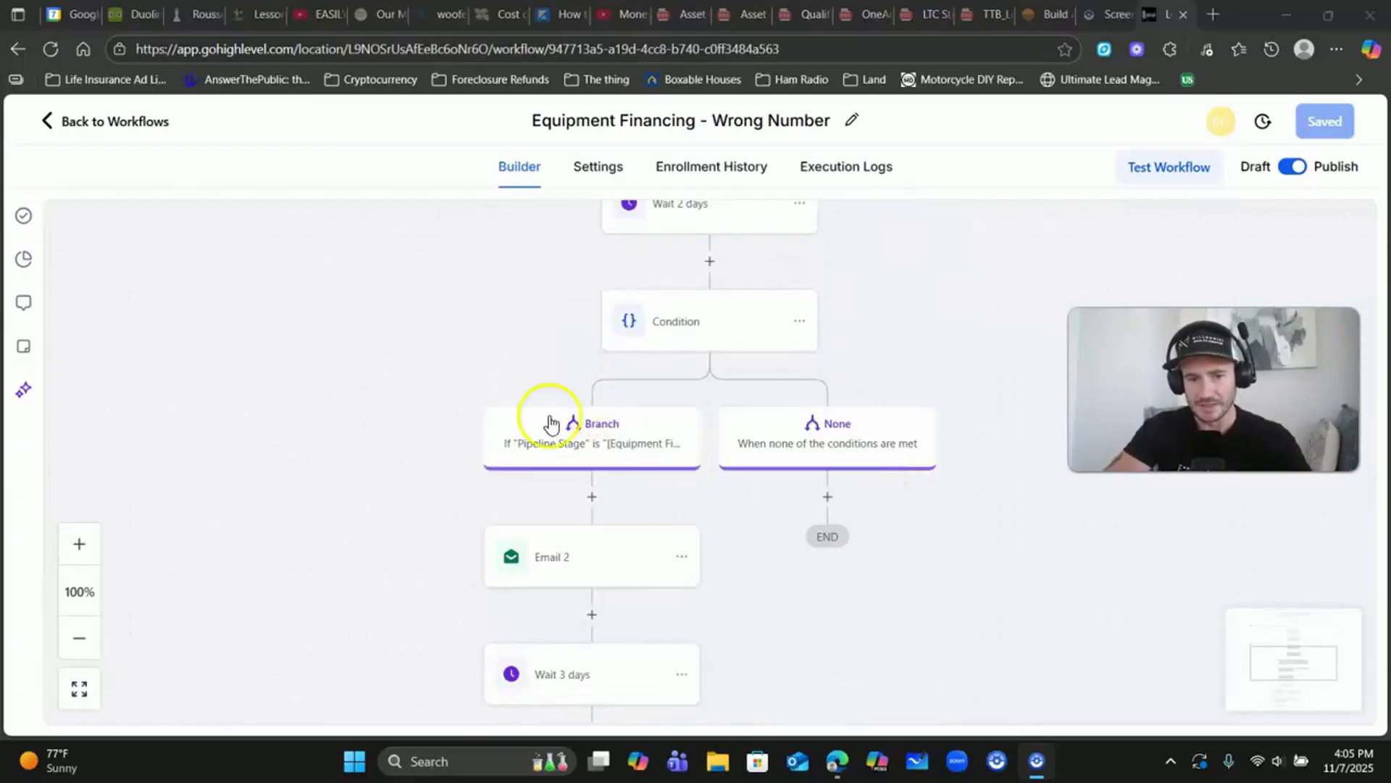
scroll(587, 449, "down", 2)
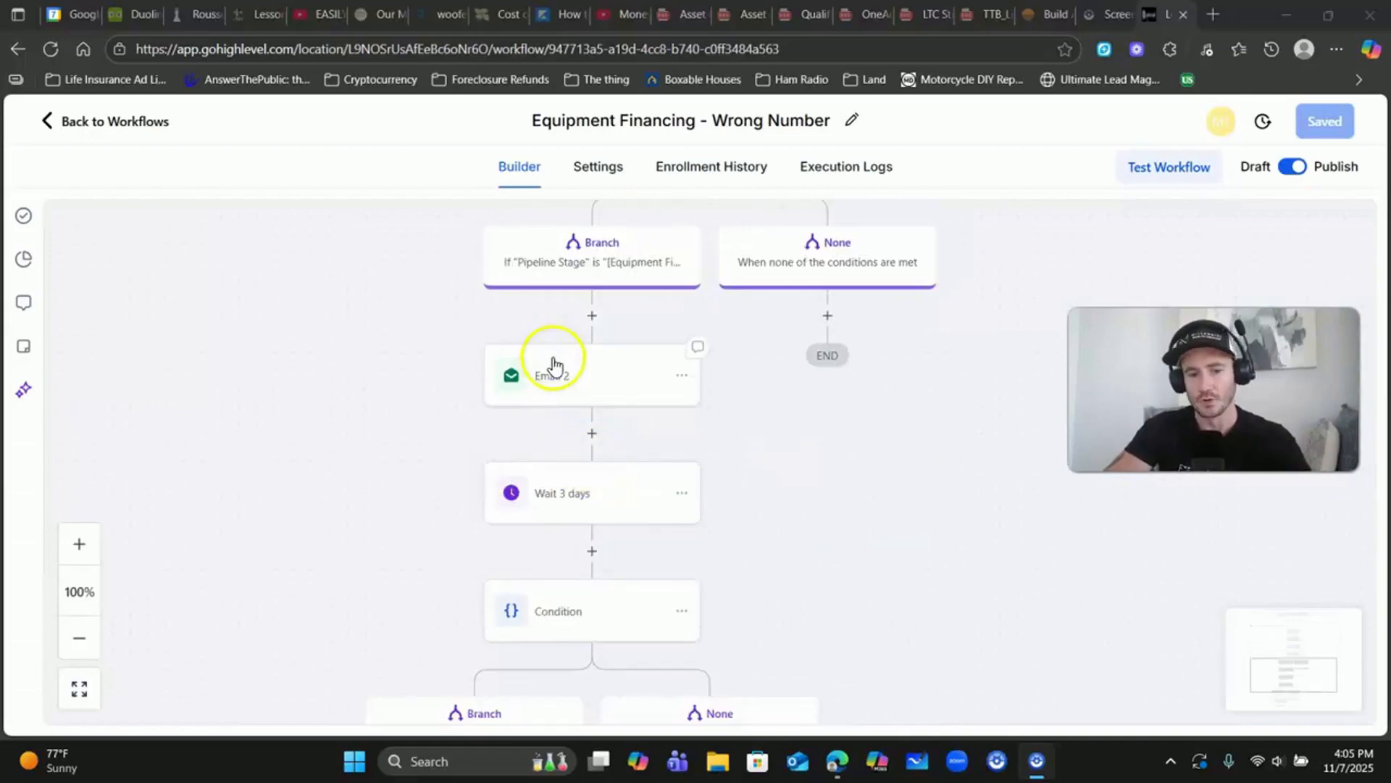
scroll(609, 405, "down", 1)
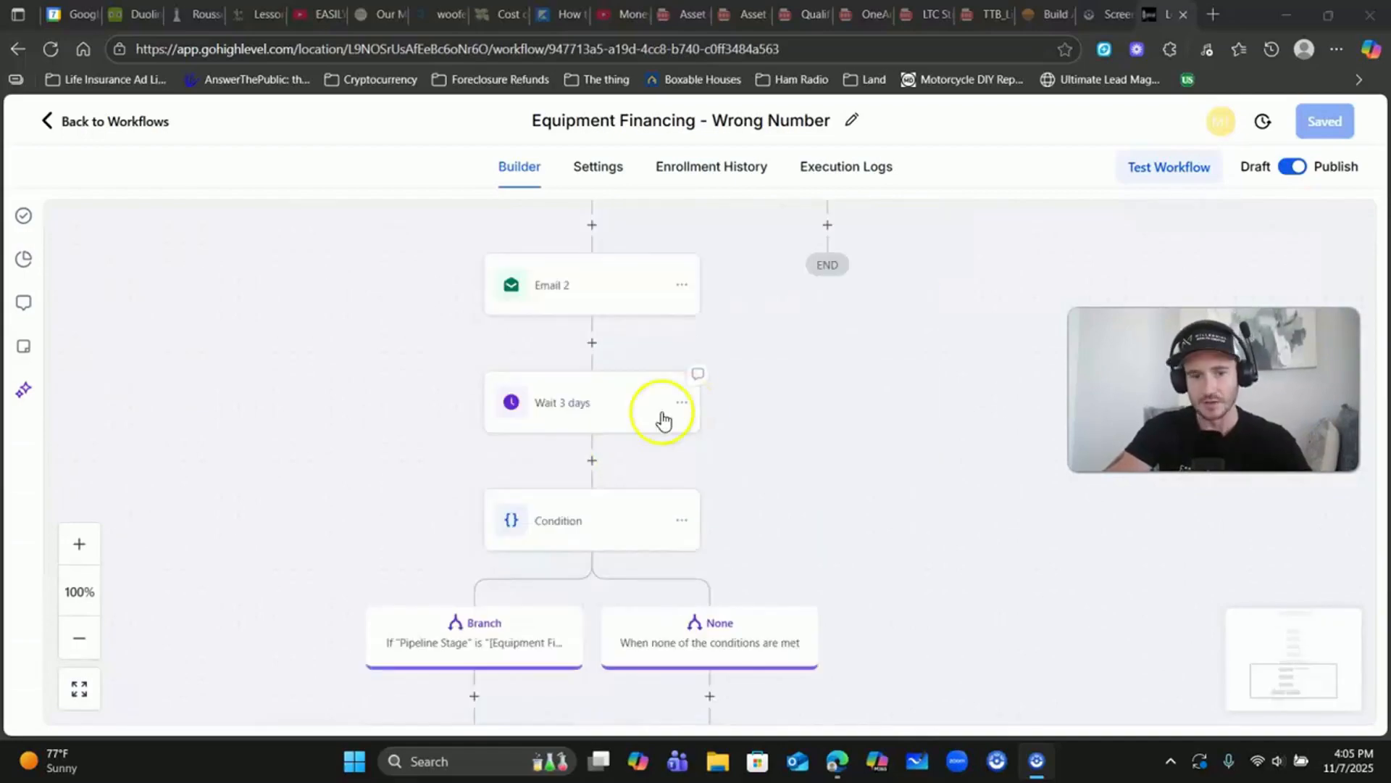
scroll(807, 410, "down", 3)
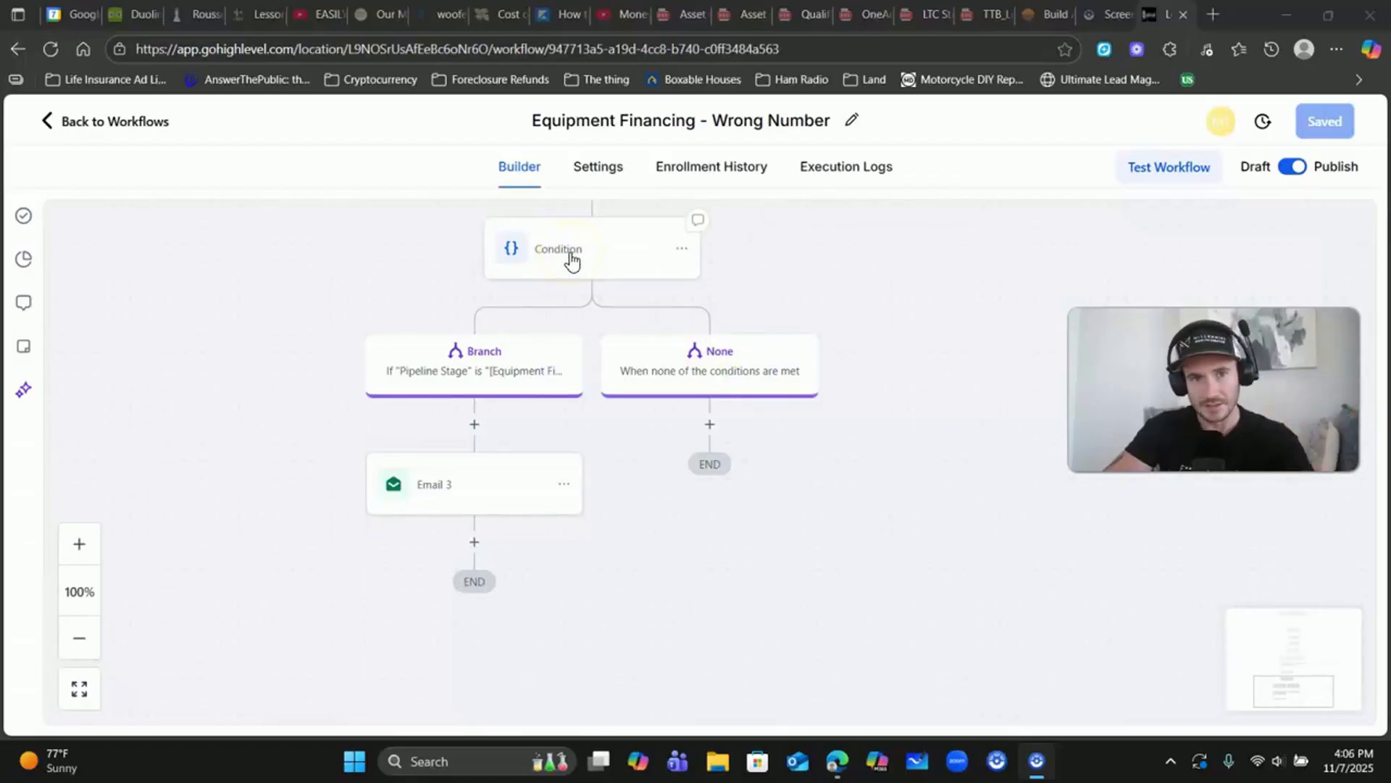
Inspect the second Condition's Pipeline Stage branch settings and close them without changes
left_click(889, 395)
left_click(623, 250)
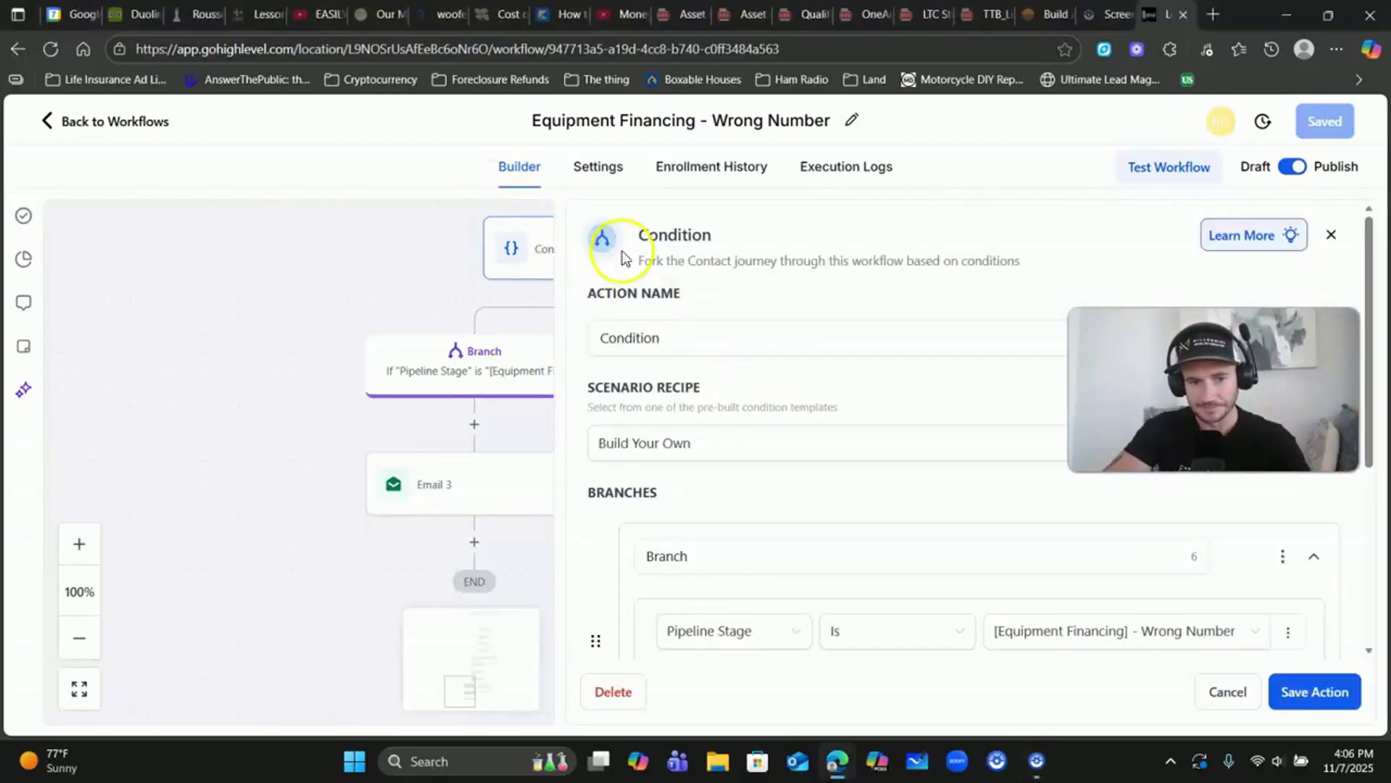
left_click(1210, 692)
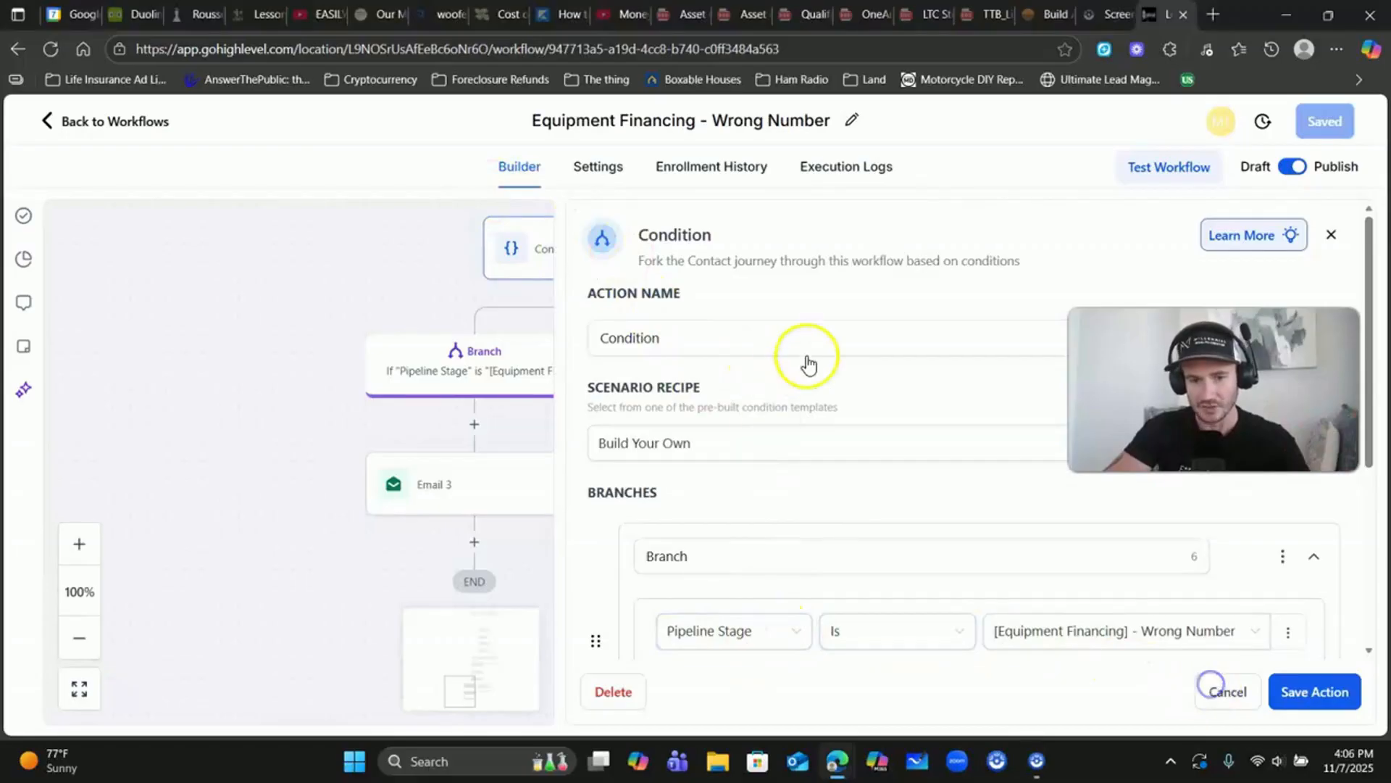
Check the copy option for the first Condition, look over the remaining branch, and return to the workflows list
scroll(833, 341, "down", 5)
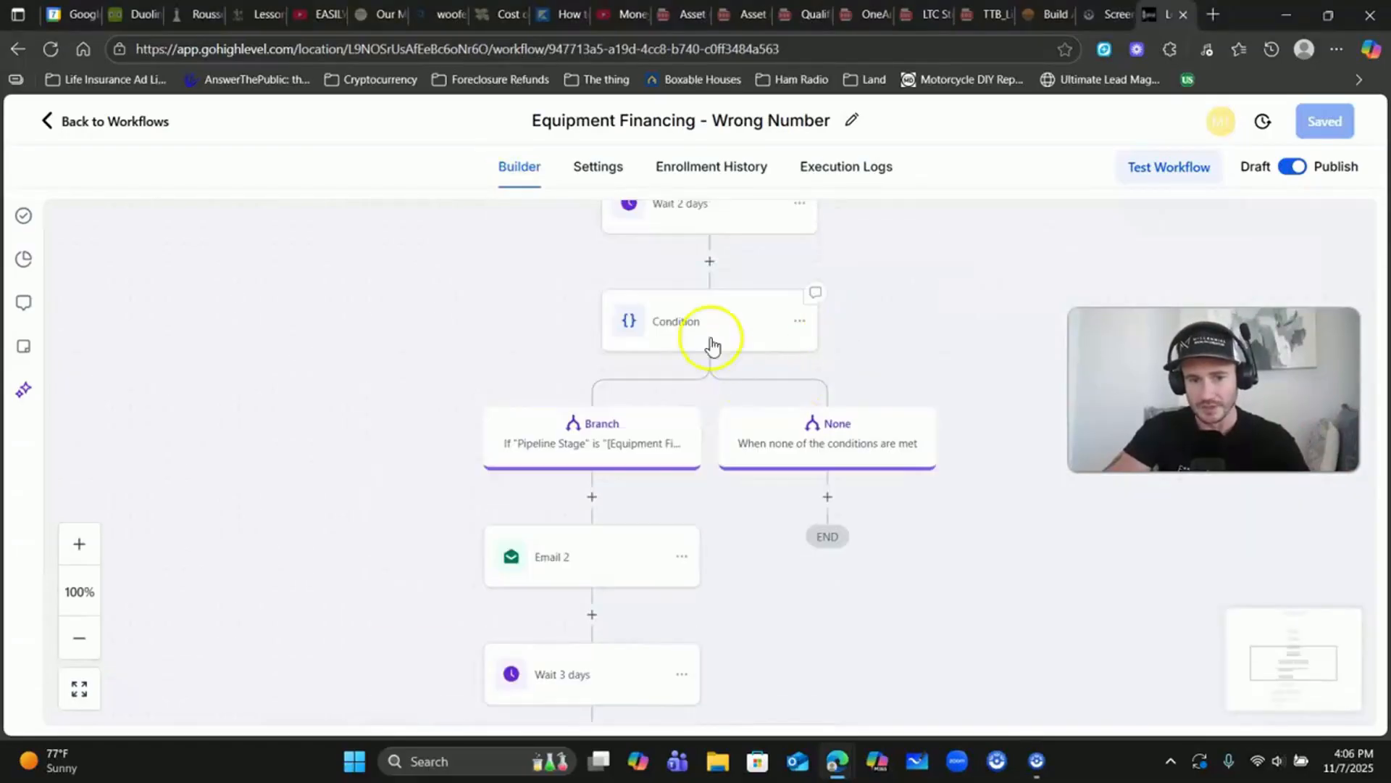
left_click(800, 321)
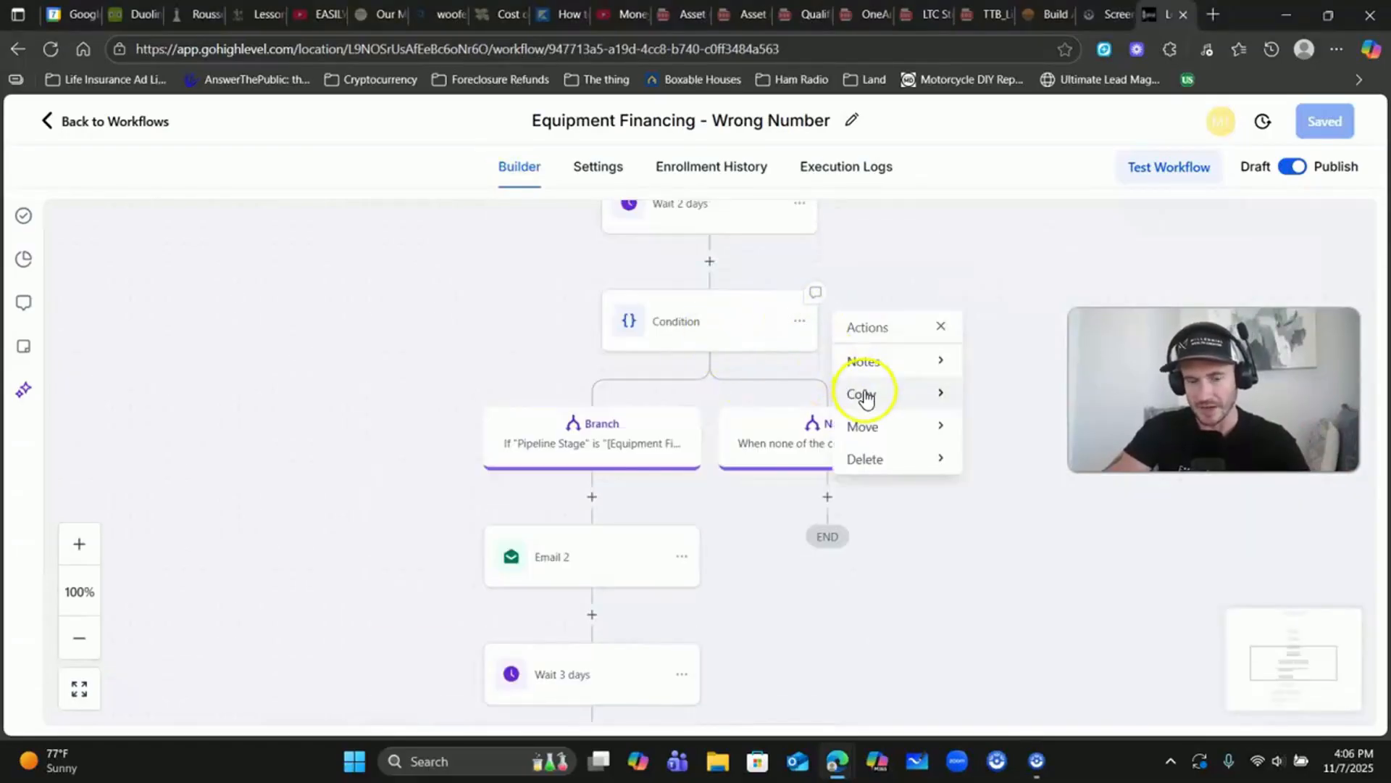
scroll(841, 572, "down", 4)
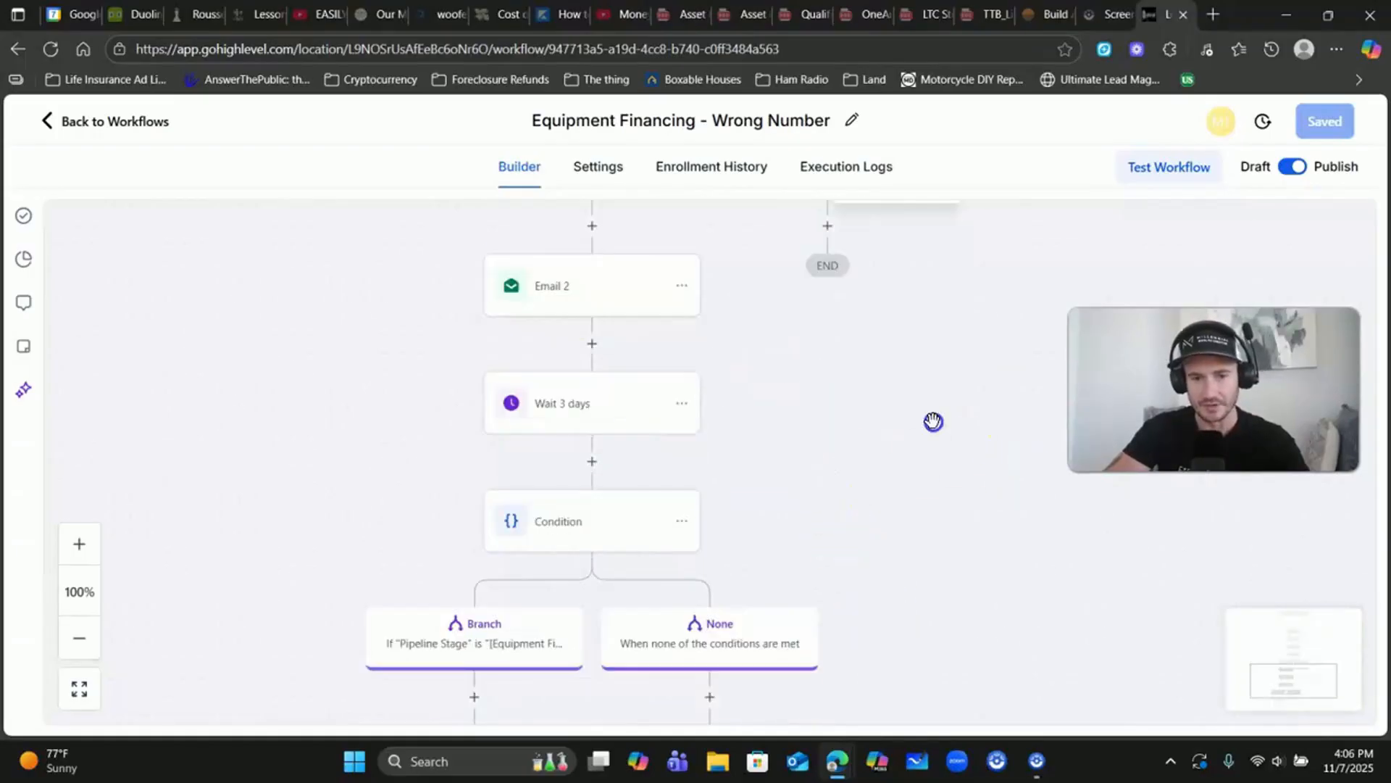
scroll(917, 432, "up", 1)
scroll(905, 442, "down", 4)
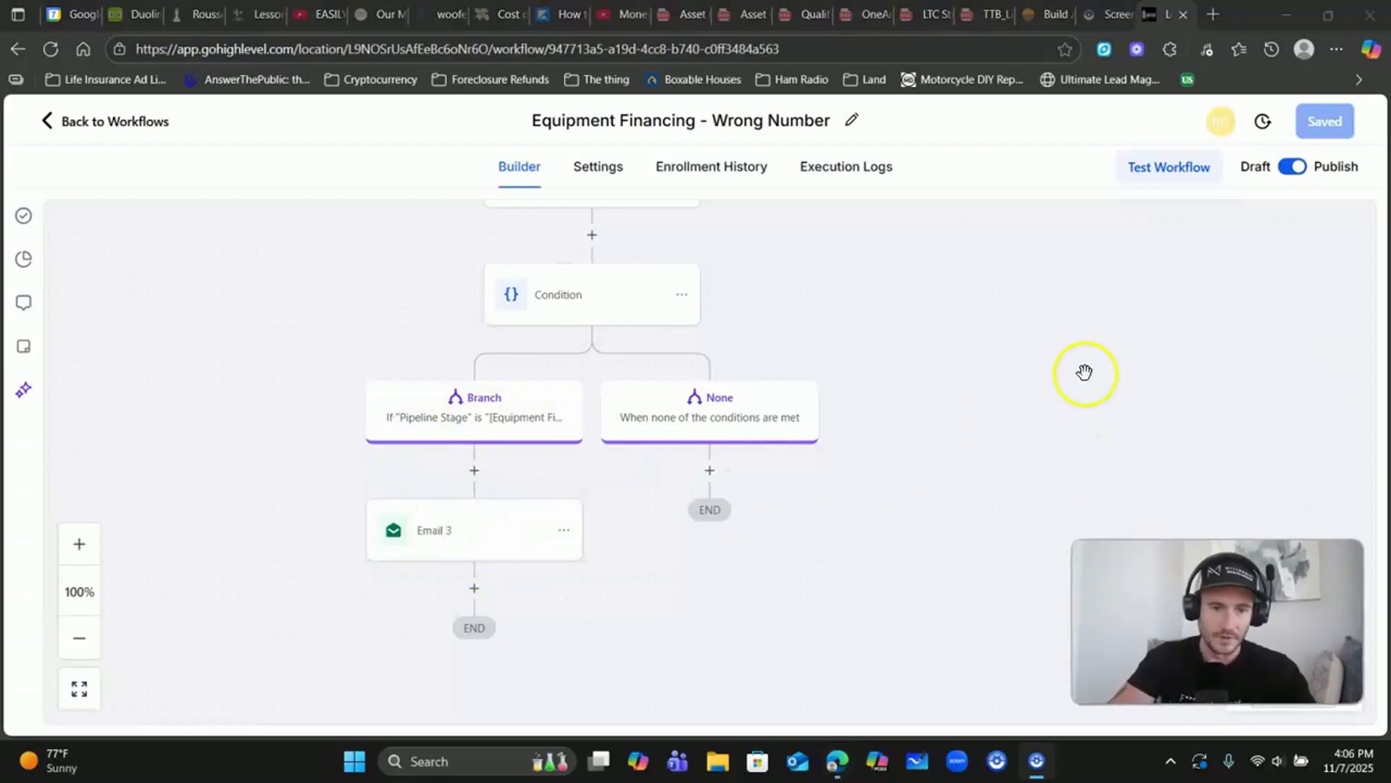
left_click(145, 121)
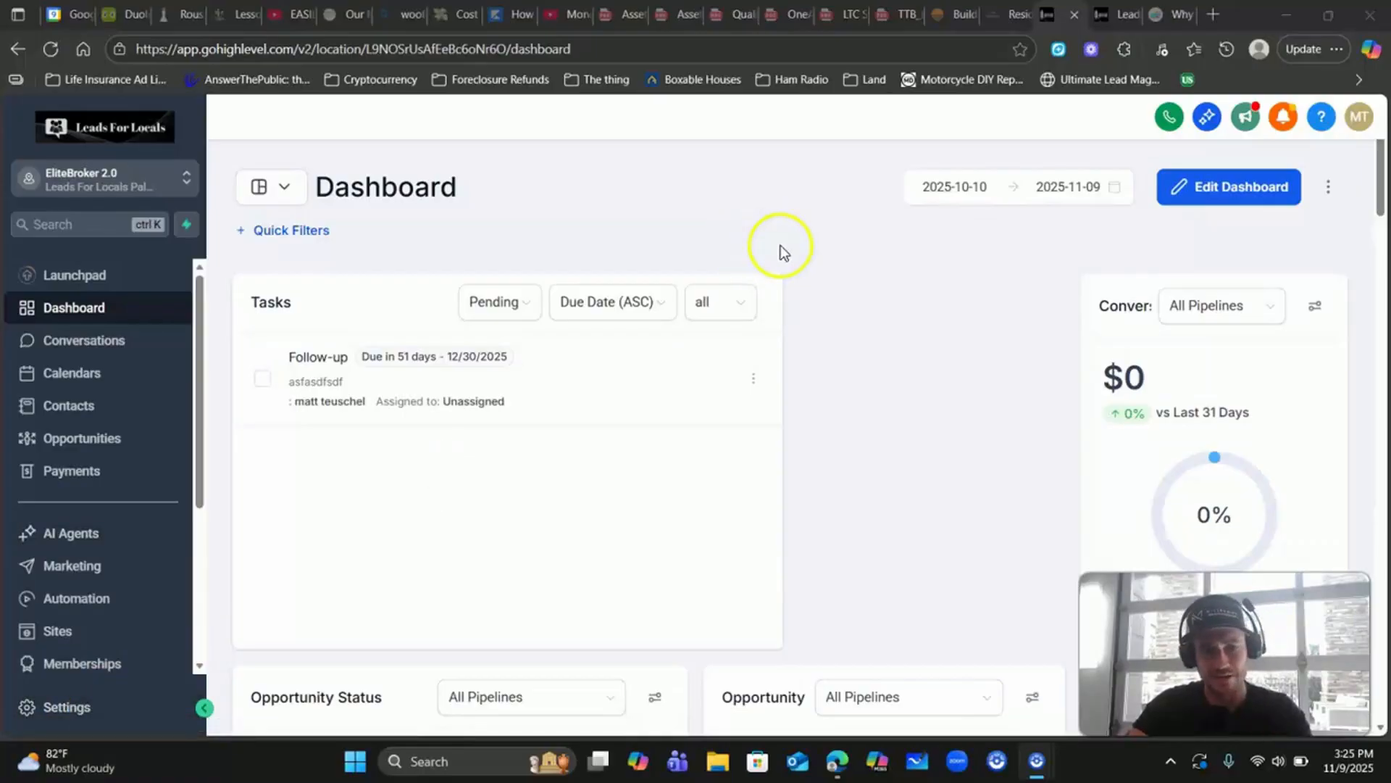
Open the Custom Values page in the sub-account settings
left_click(92, 714)
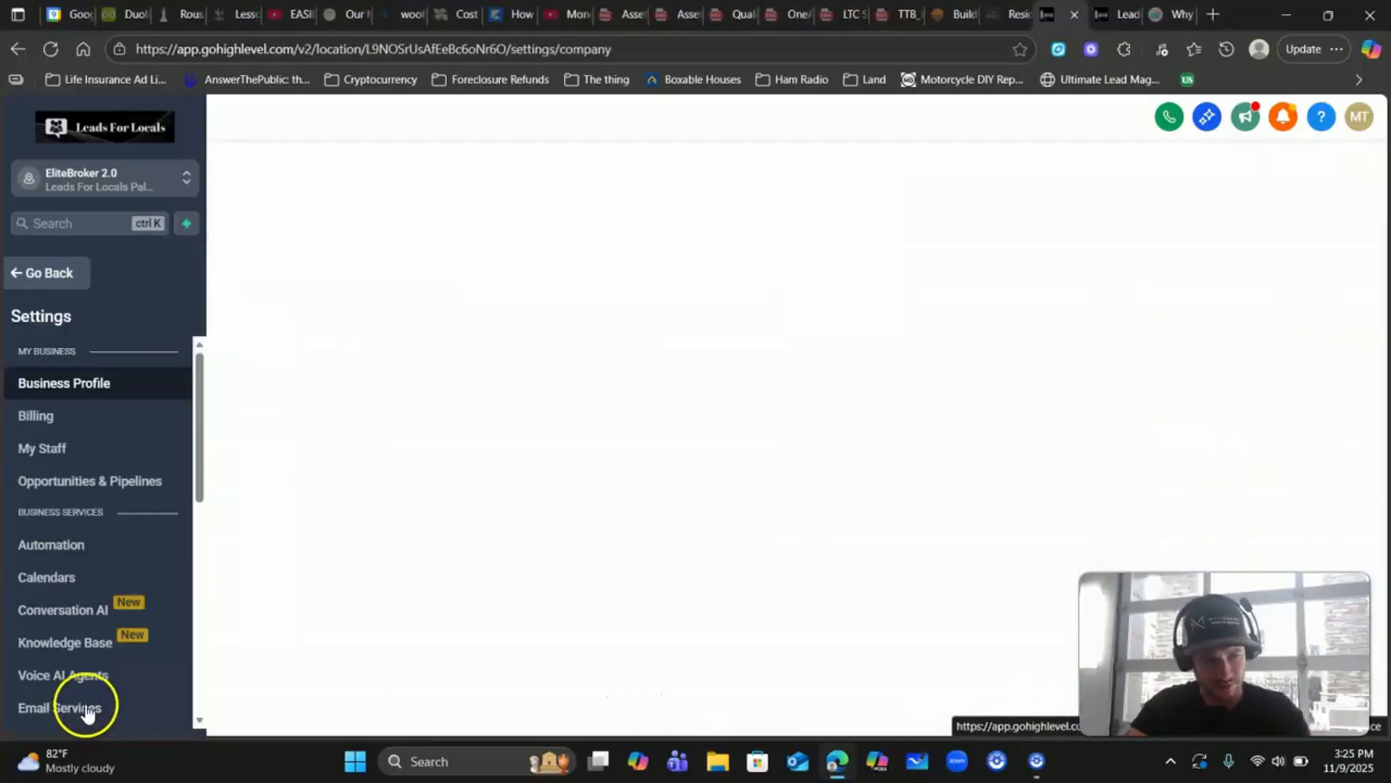
scroll(103, 427, "down", 4)
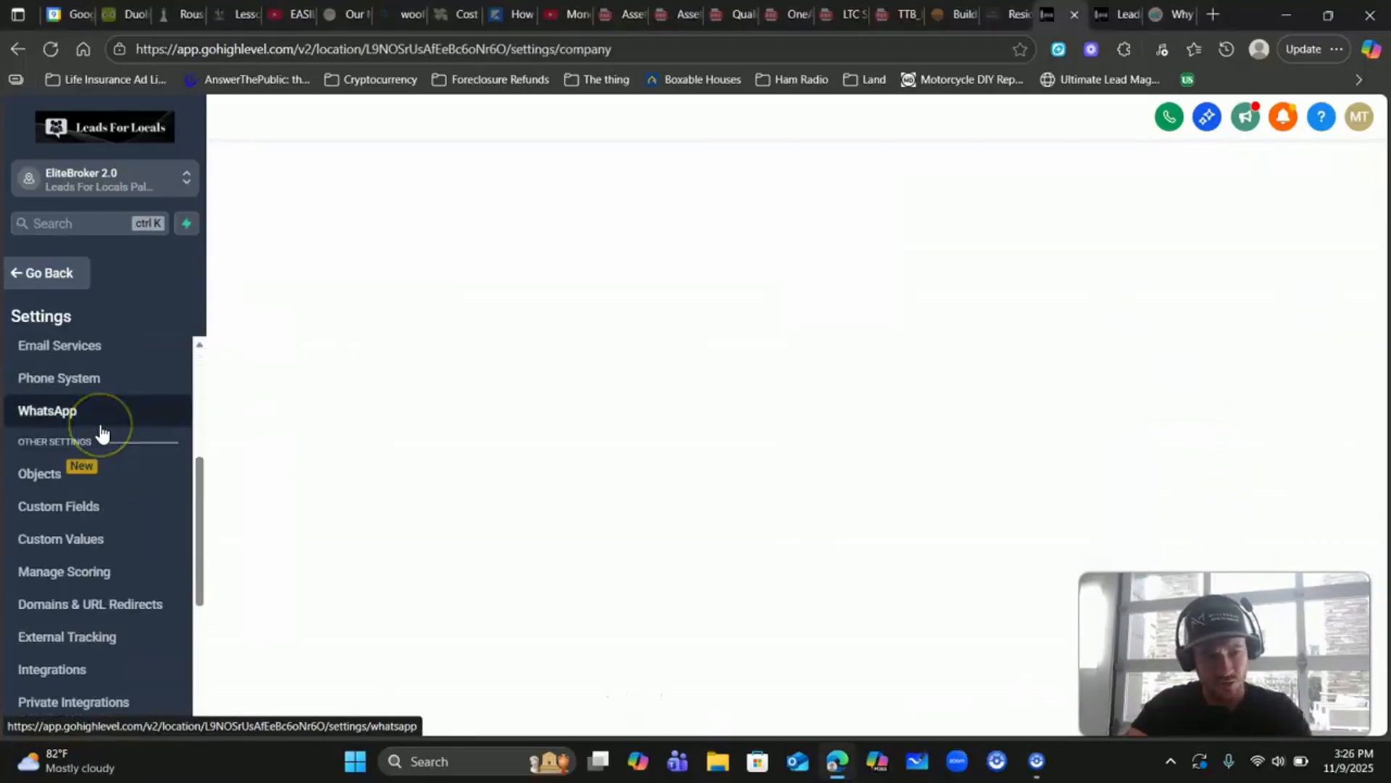
scroll(90, 428, "up", 2)
scroll(76, 423, "down", 1)
scroll(71, 418, "down", 1)
left_click(81, 538)
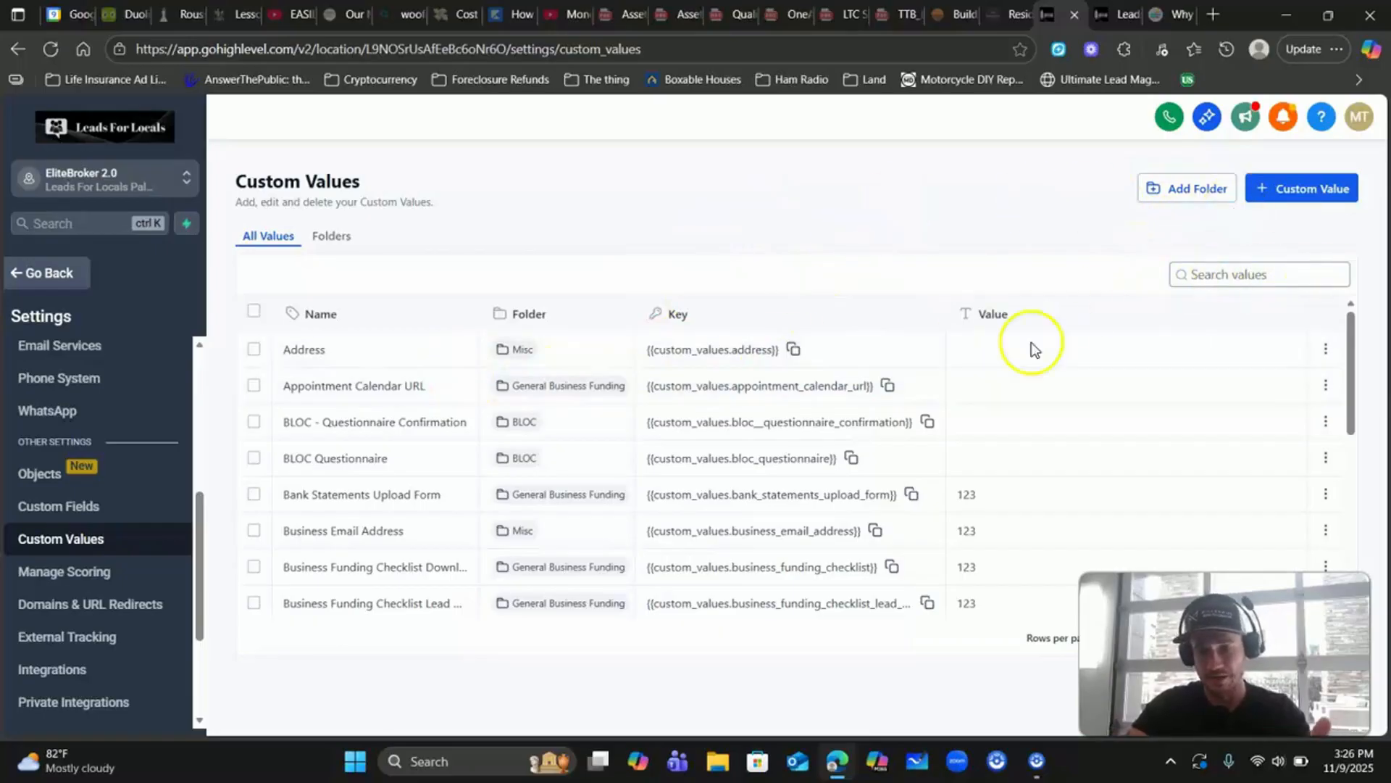
Set the Custom Values list to show 100 rows per page
left_click(1036, 761)
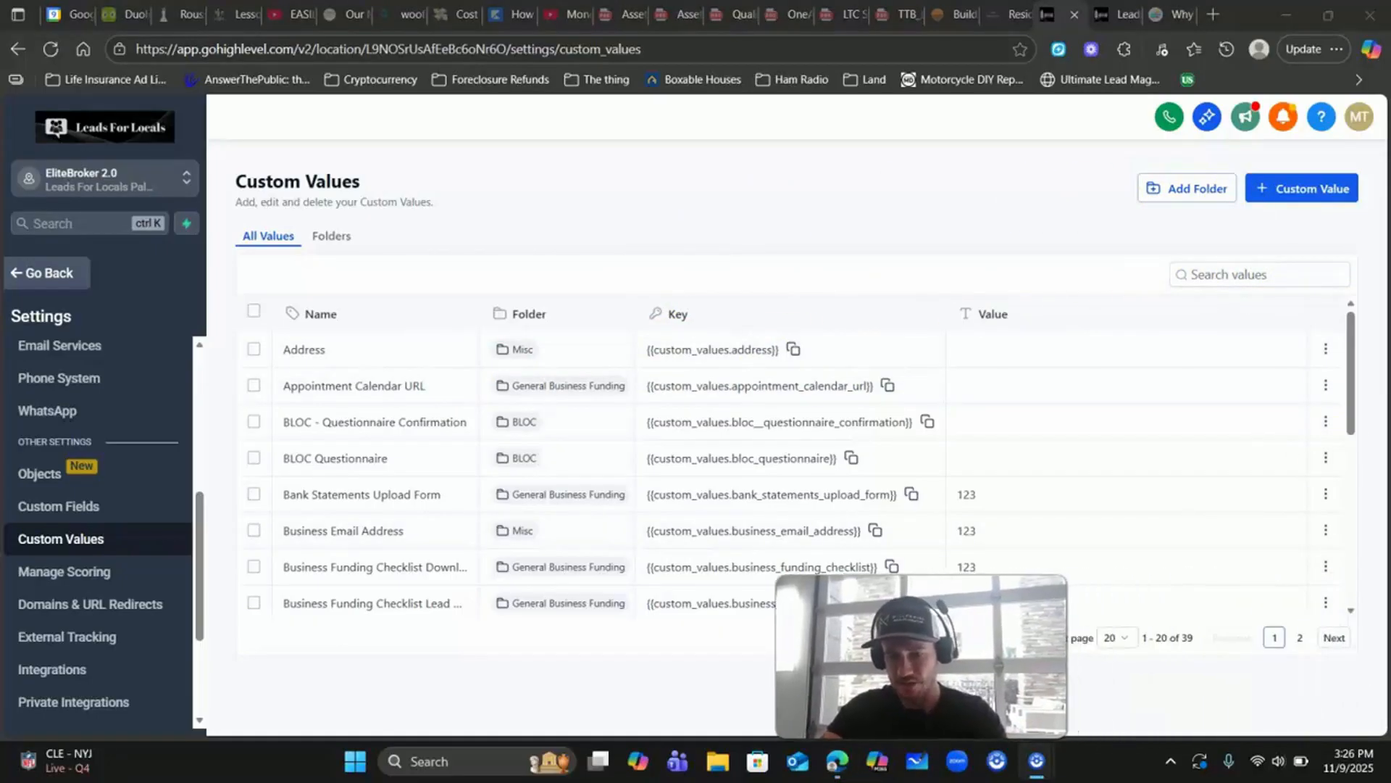
left_click(1126, 645)
left_click(1114, 608)
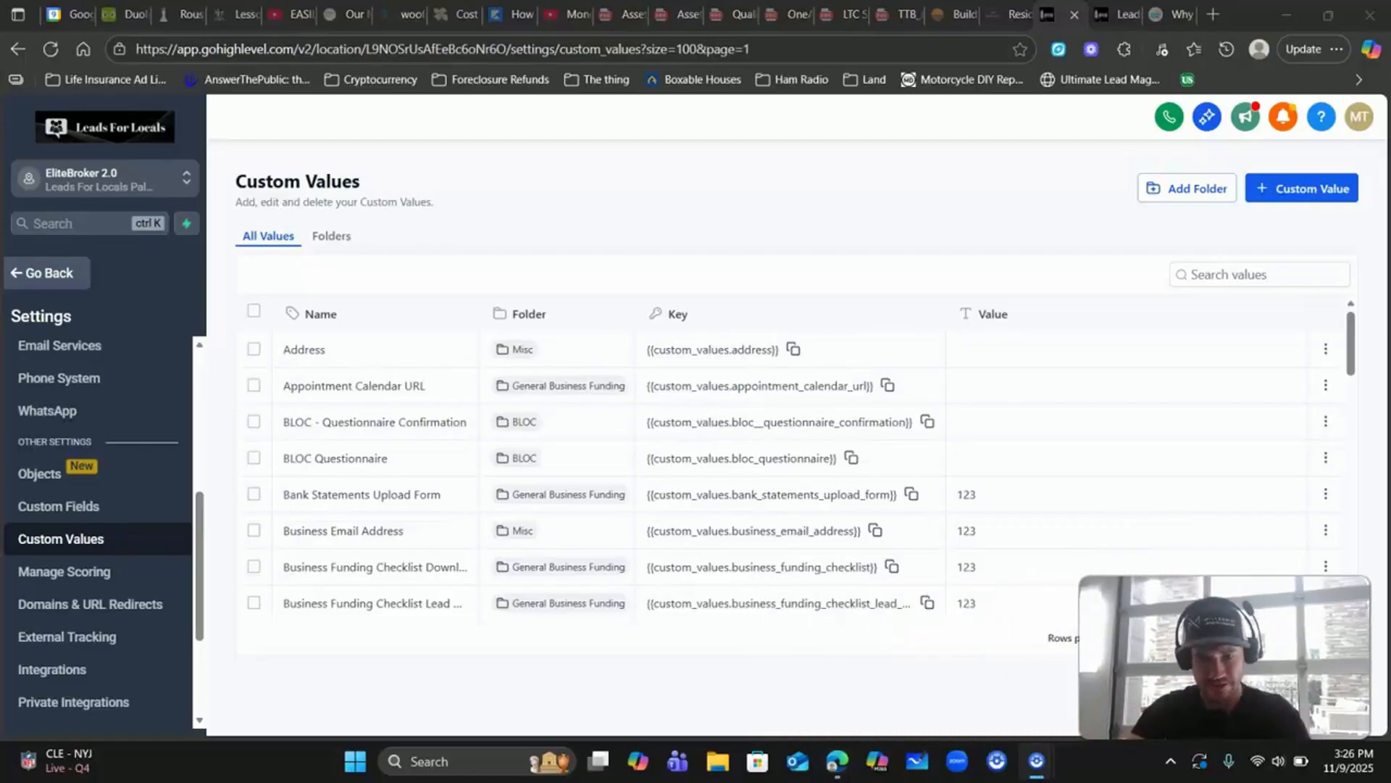
Examine the custom values list, including the LC Phone Number, Logo Image, Main Website and Personal Email entries
scroll(512, 429, "down", 2)
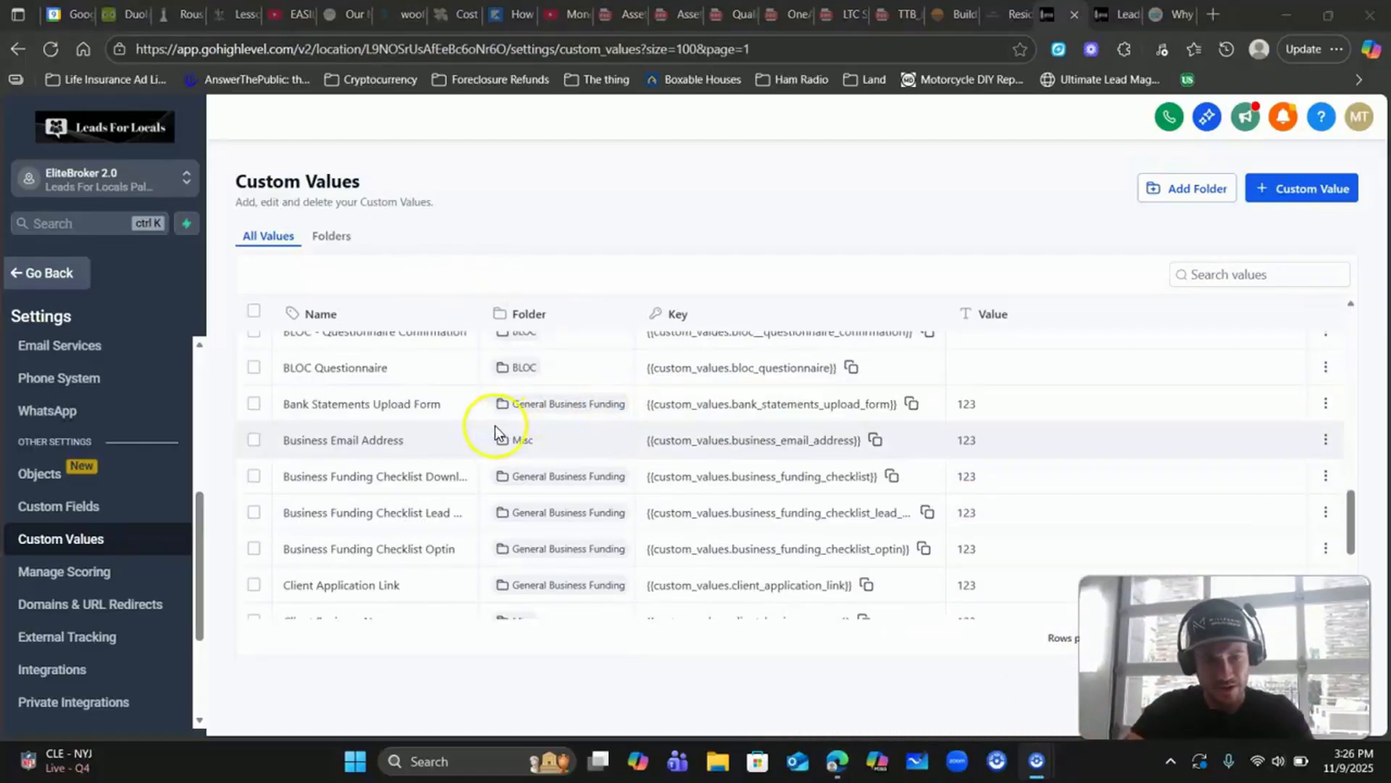
scroll(615, 426, "down", 5)
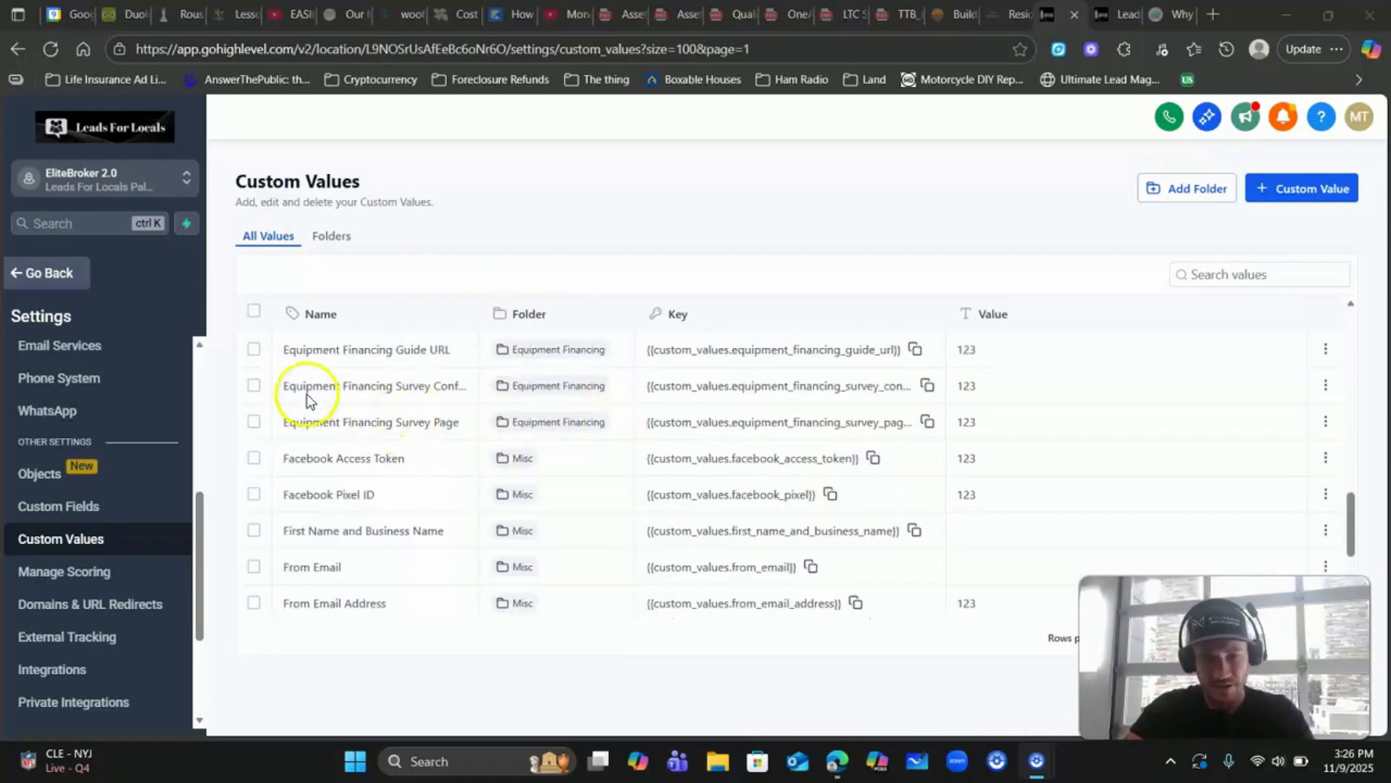
scroll(415, 477, "down", 7)
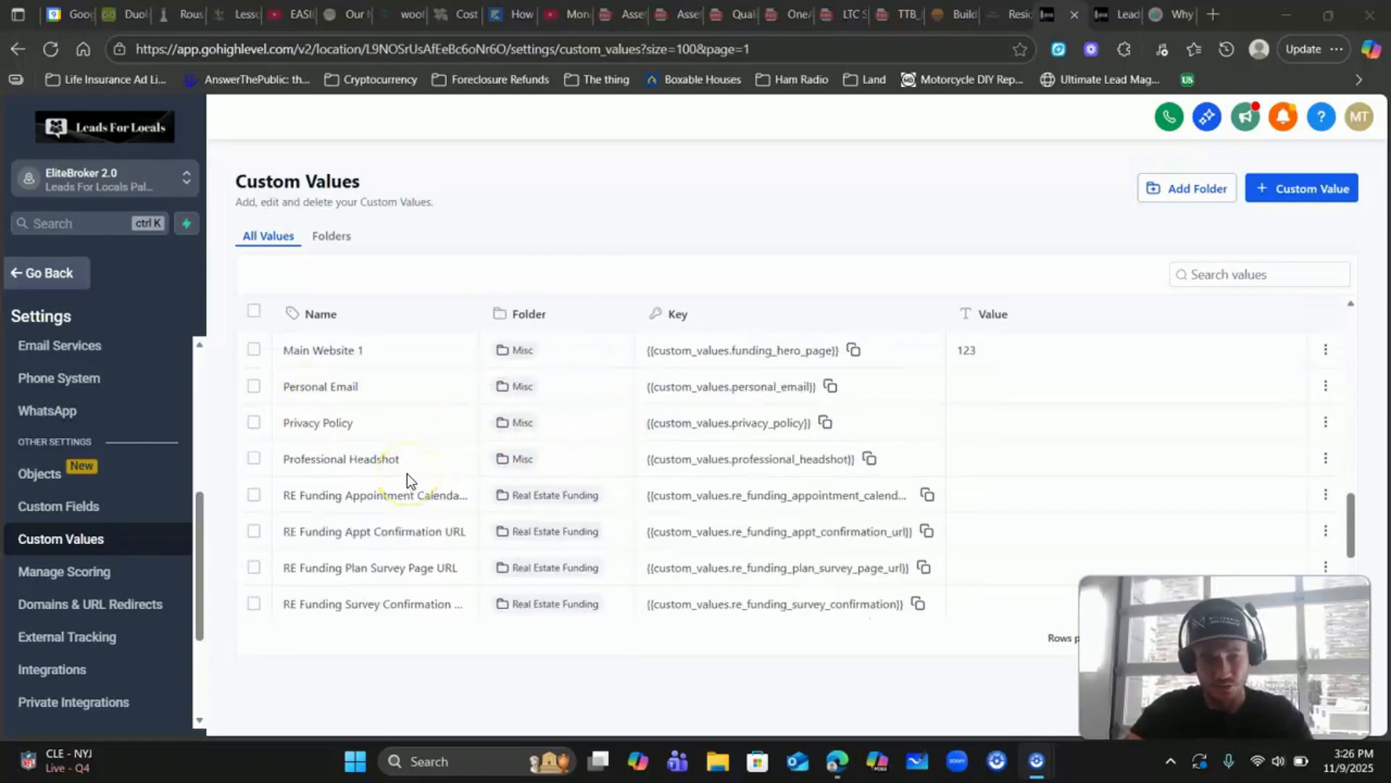
scroll(407, 480, "up", 3)
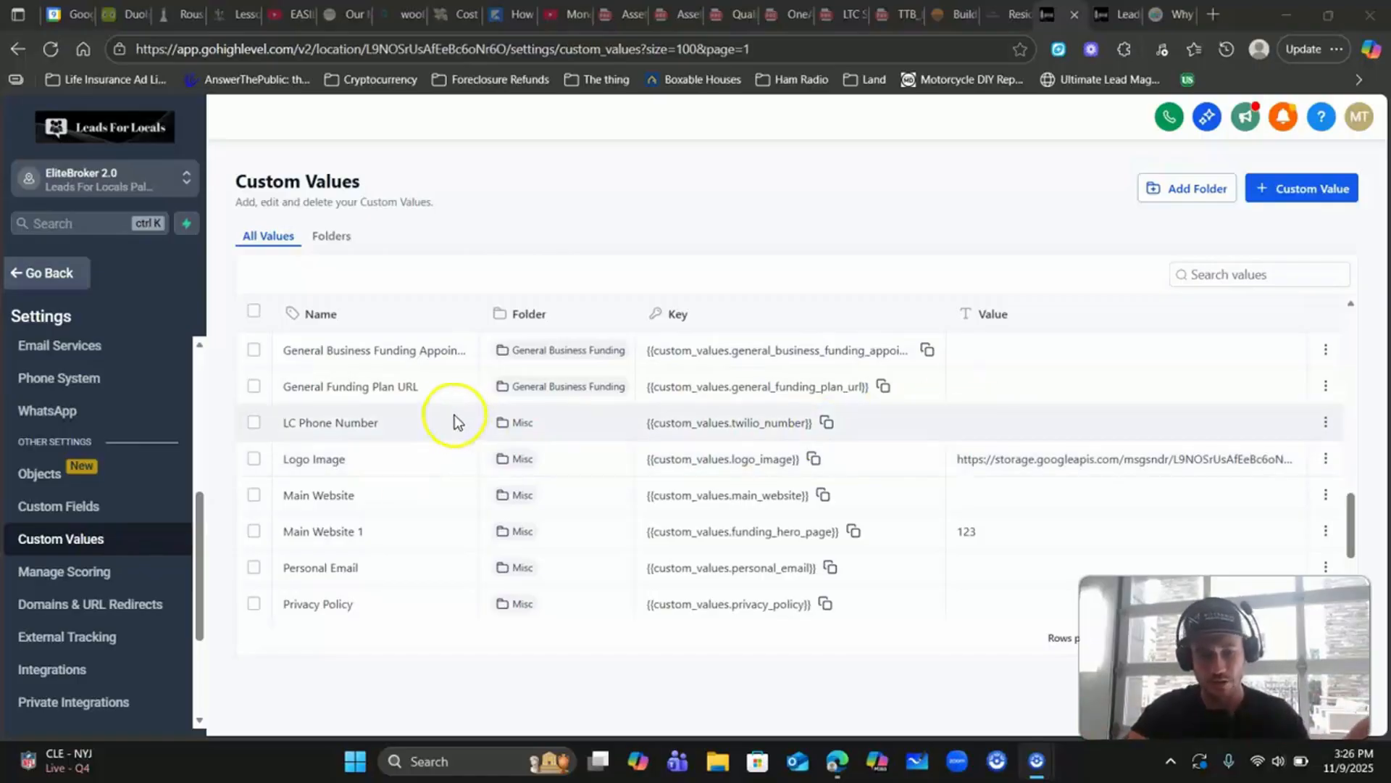
left_click_drag(312, 423, 397, 426)
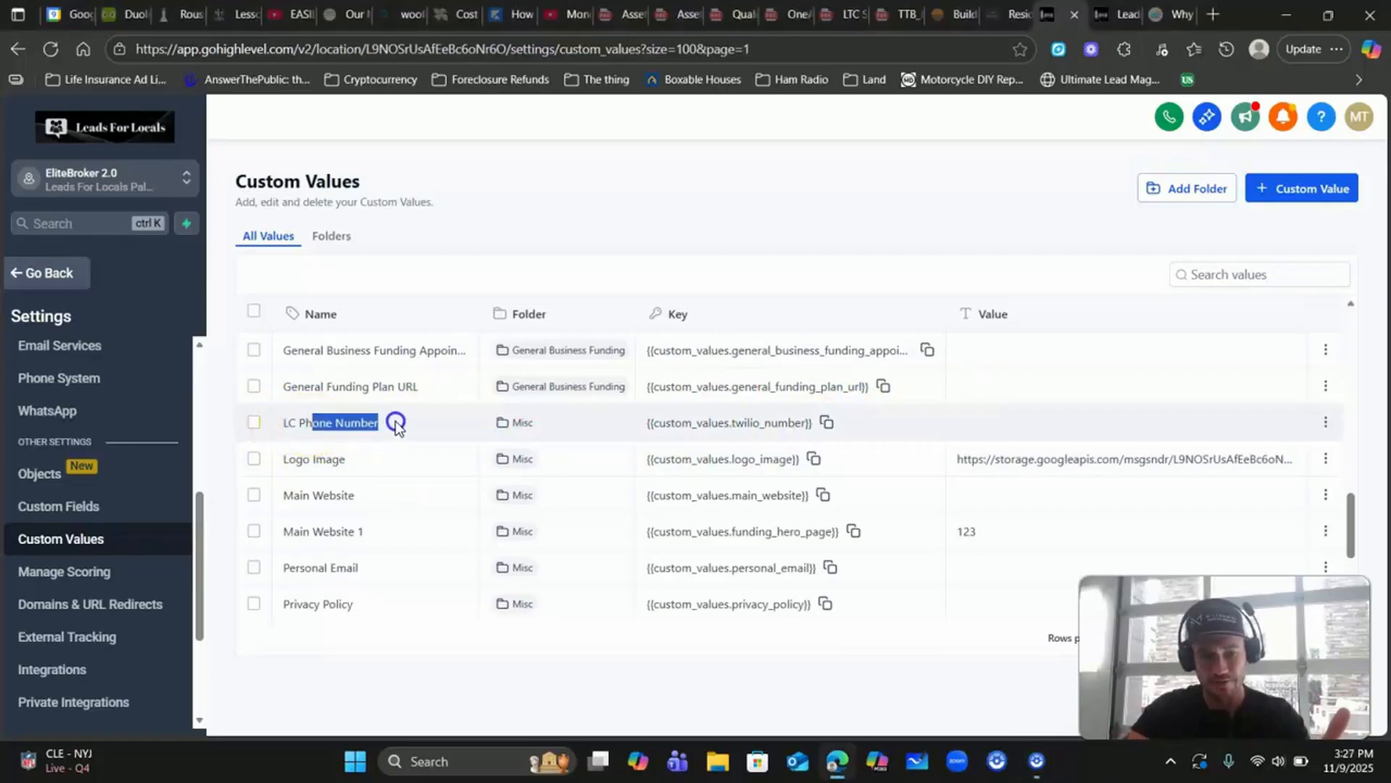
left_click_drag(285, 459, 346, 460)
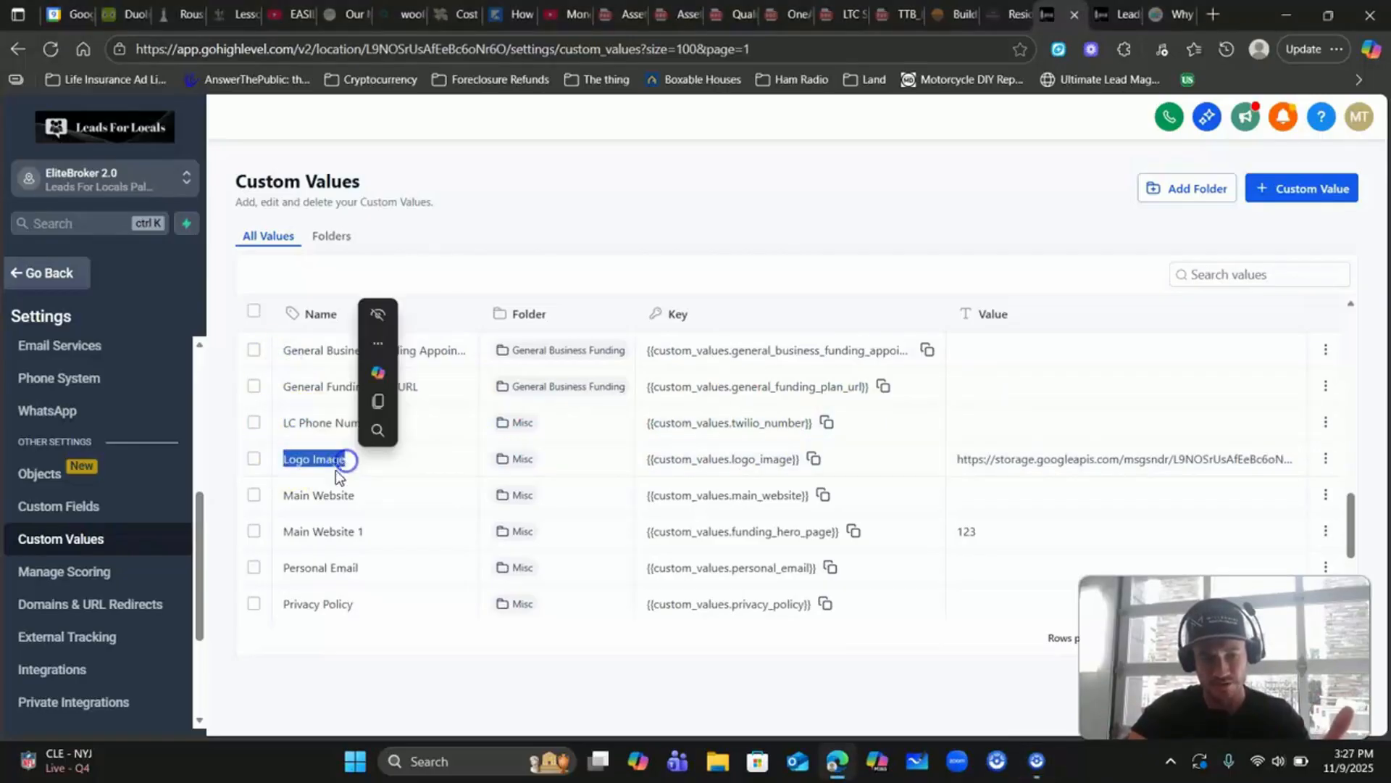
left_click_drag(289, 497, 363, 495)
left_click_drag(289, 567, 366, 574)
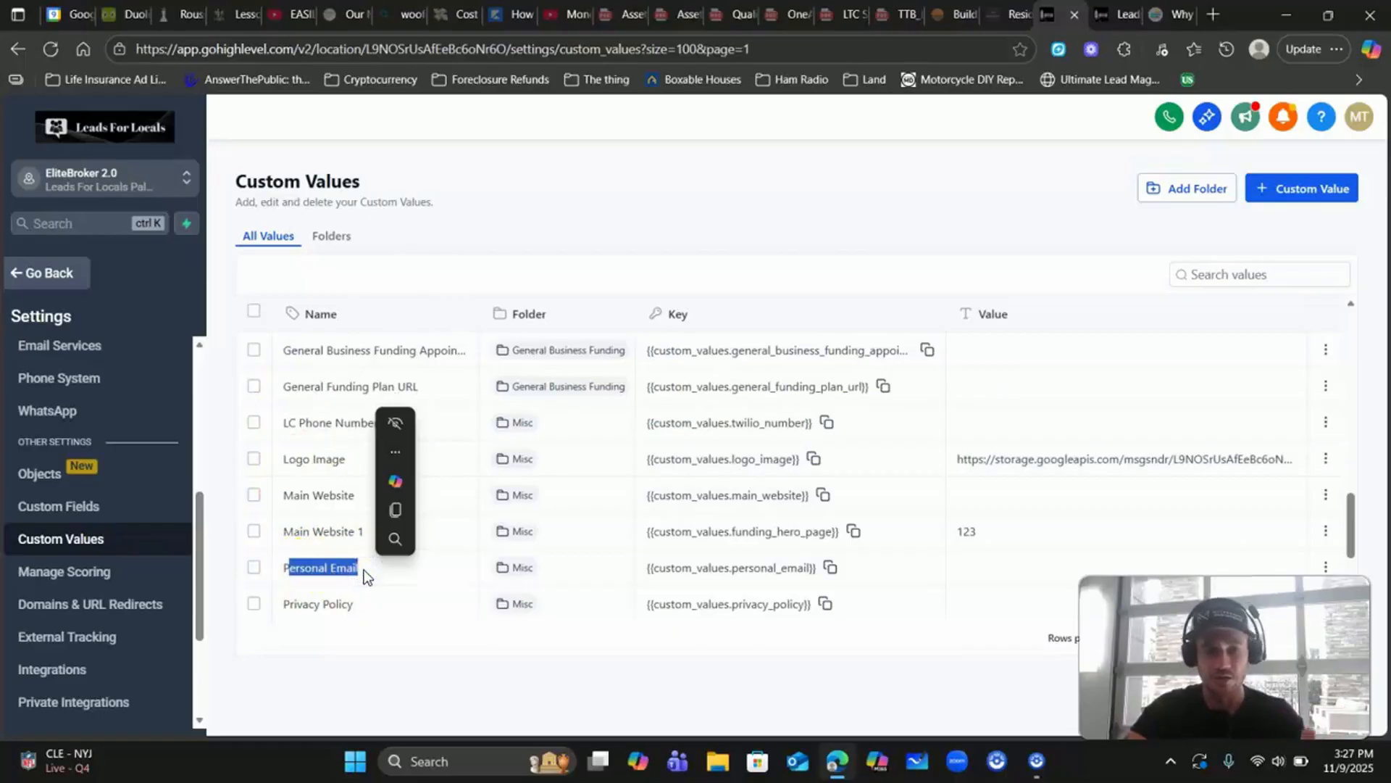
left_click(665, 241)
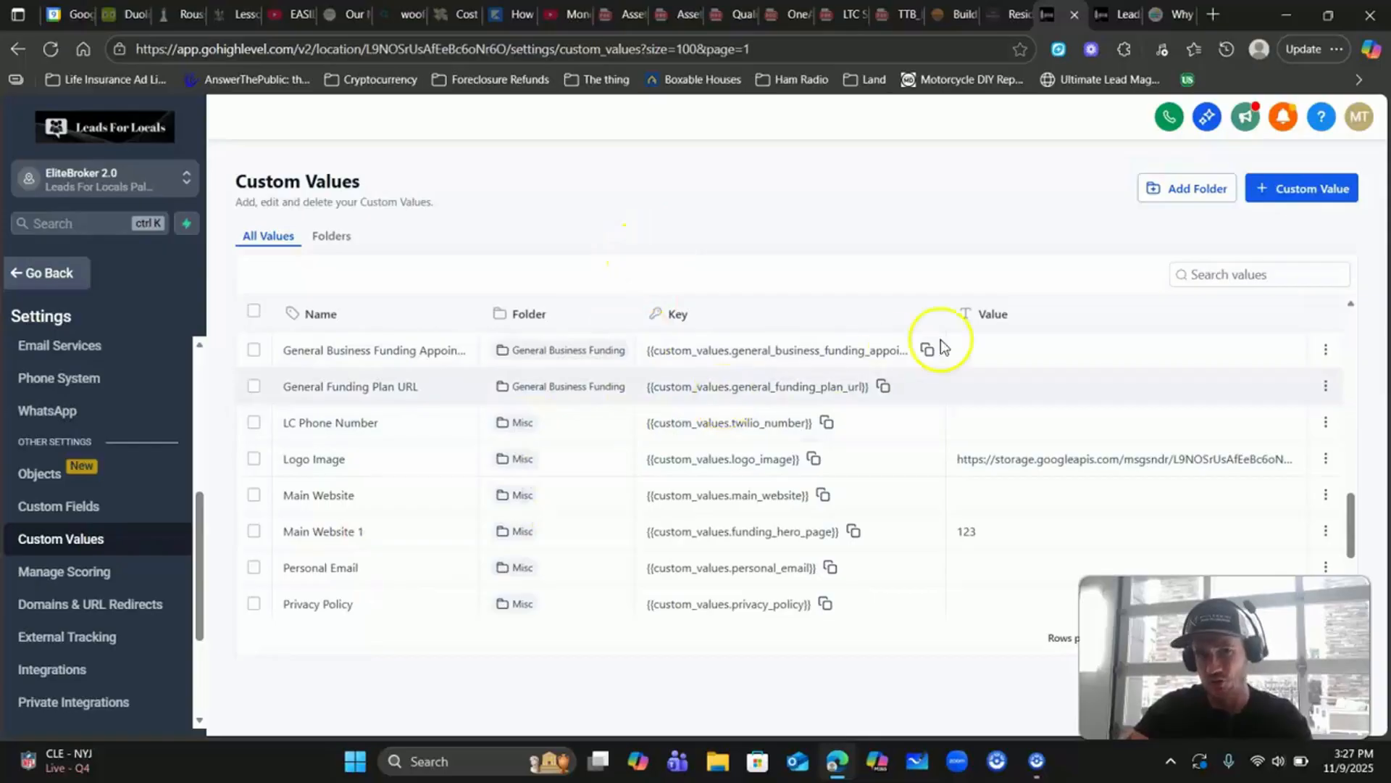
Create a custom value named "Test value", leaving its value and folder empty
left_click(1308, 190)
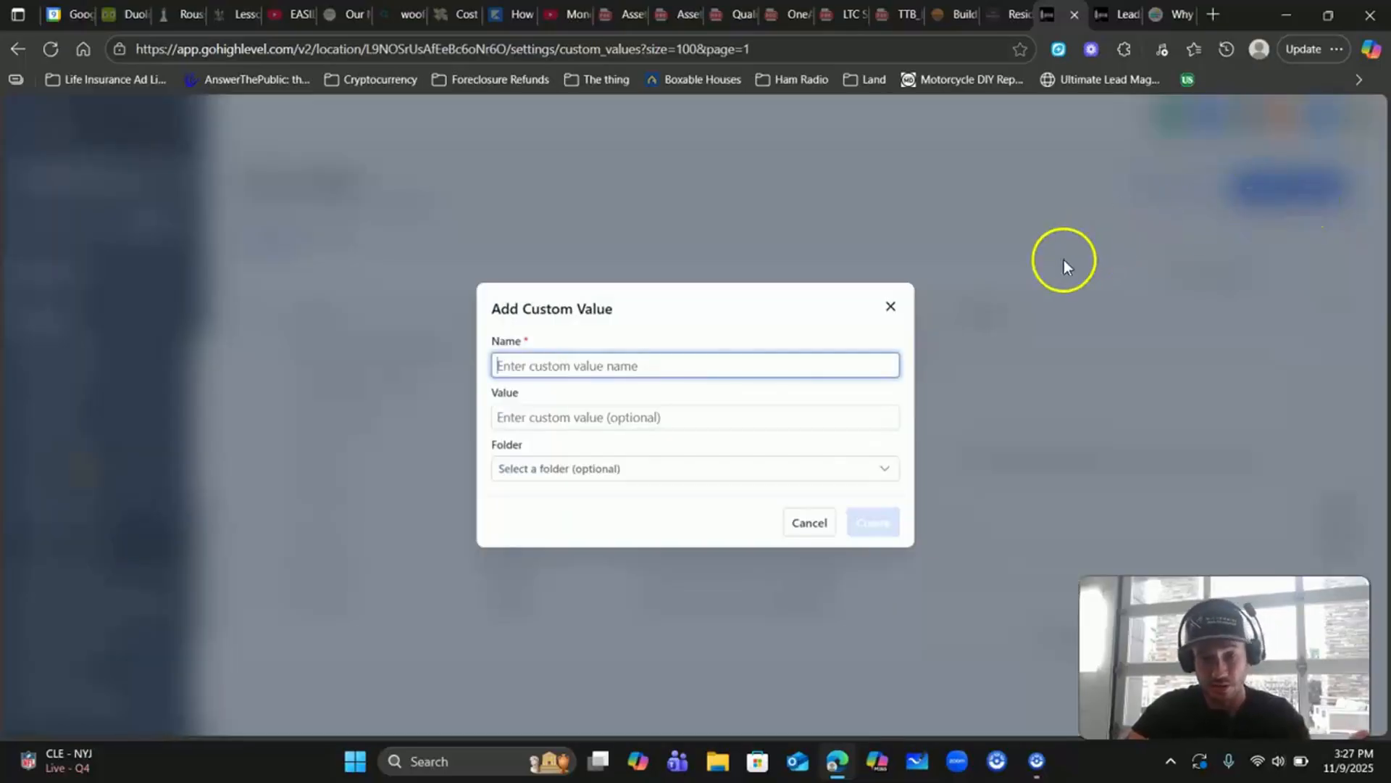
type("Test")
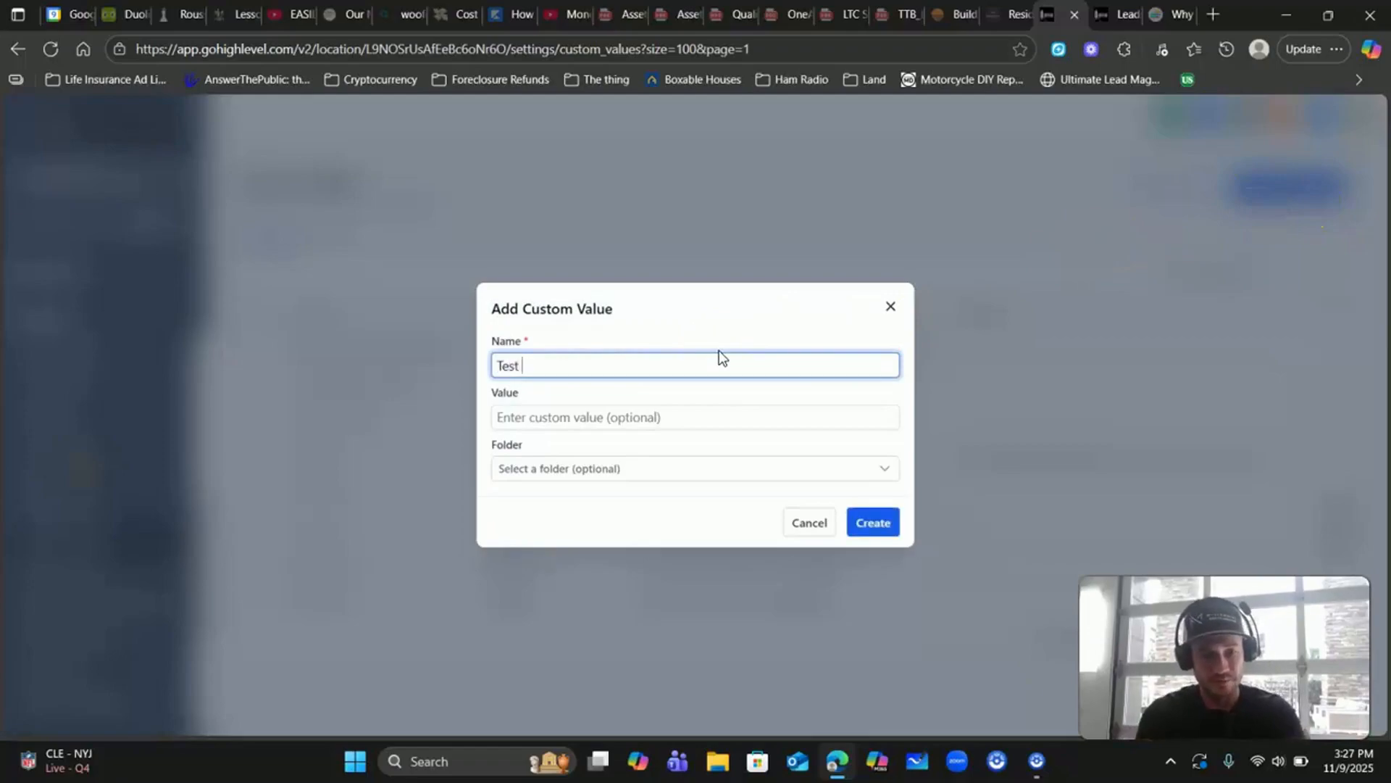
type(" value")
left_click(547, 421)
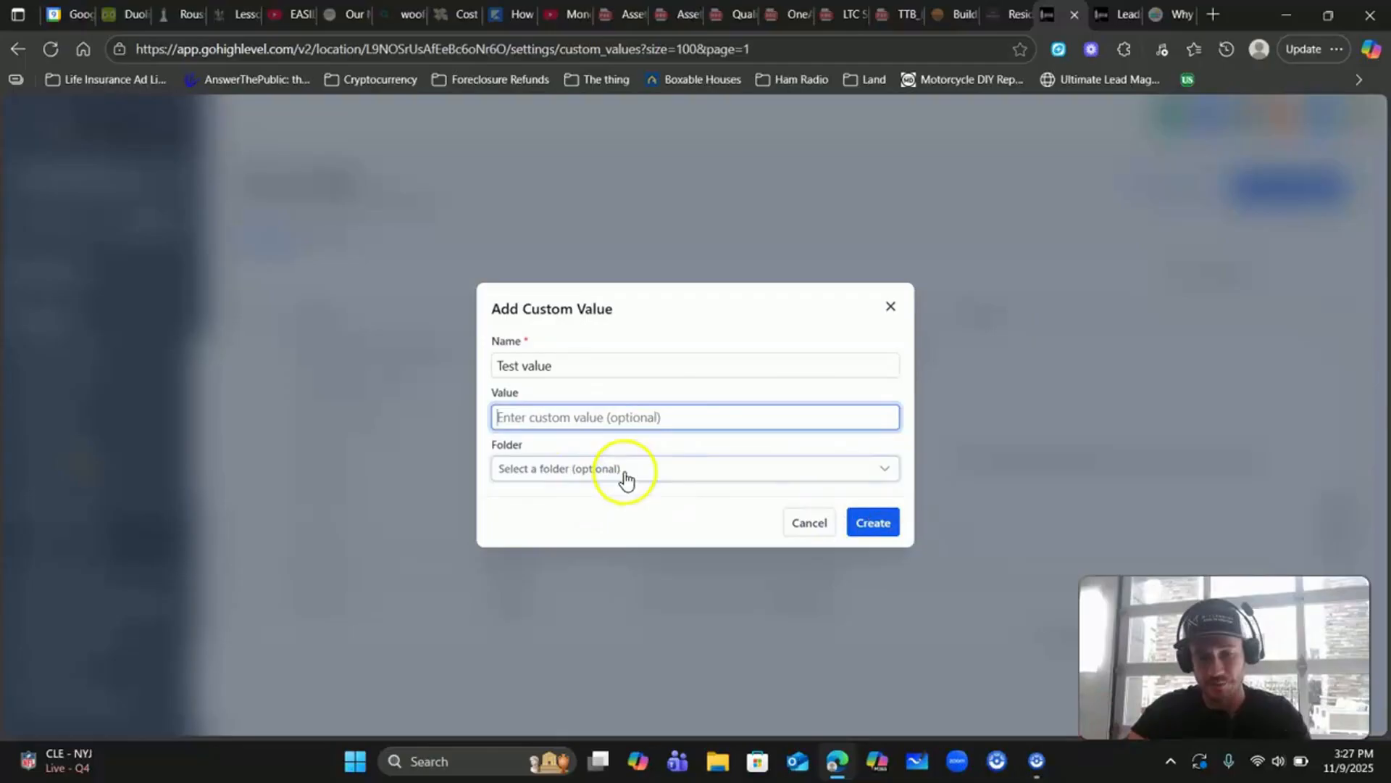
left_click(624, 475)
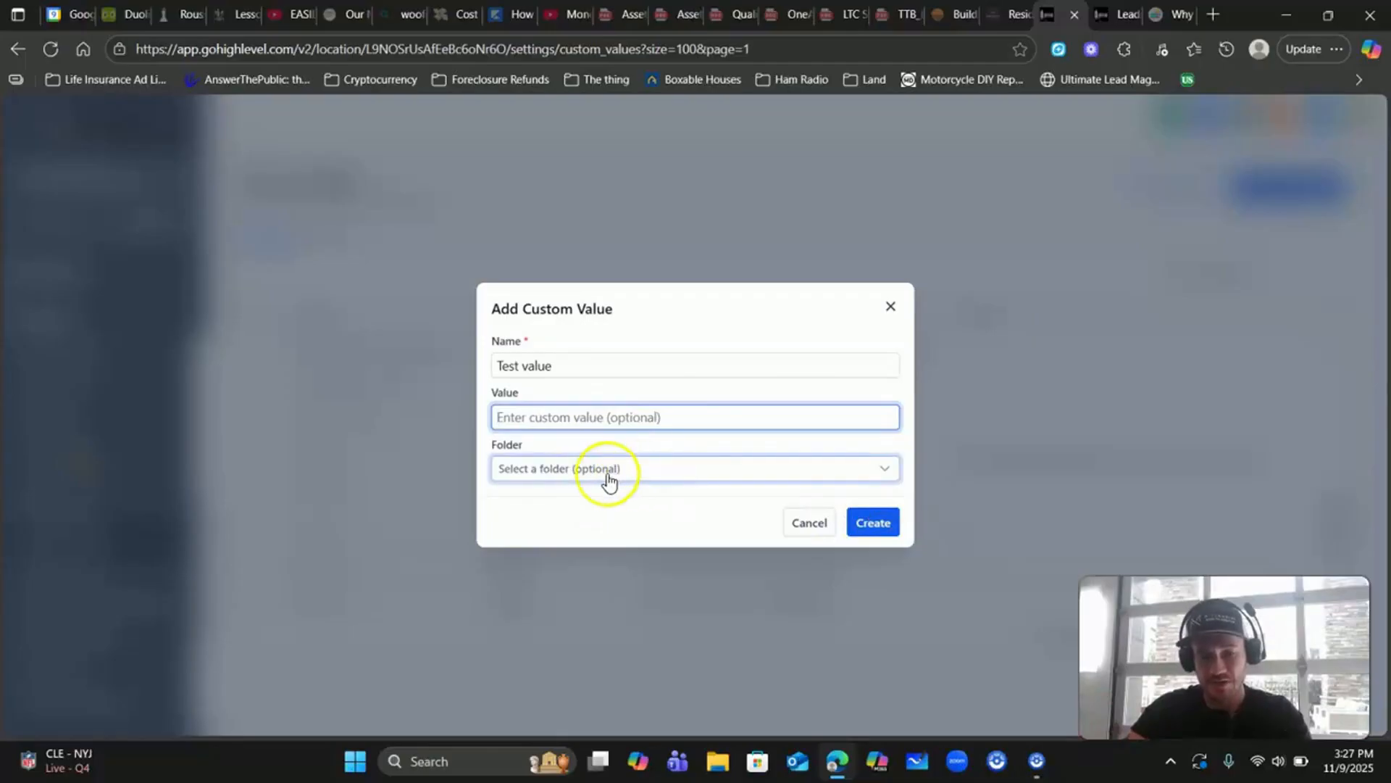
left_click(792, 355)
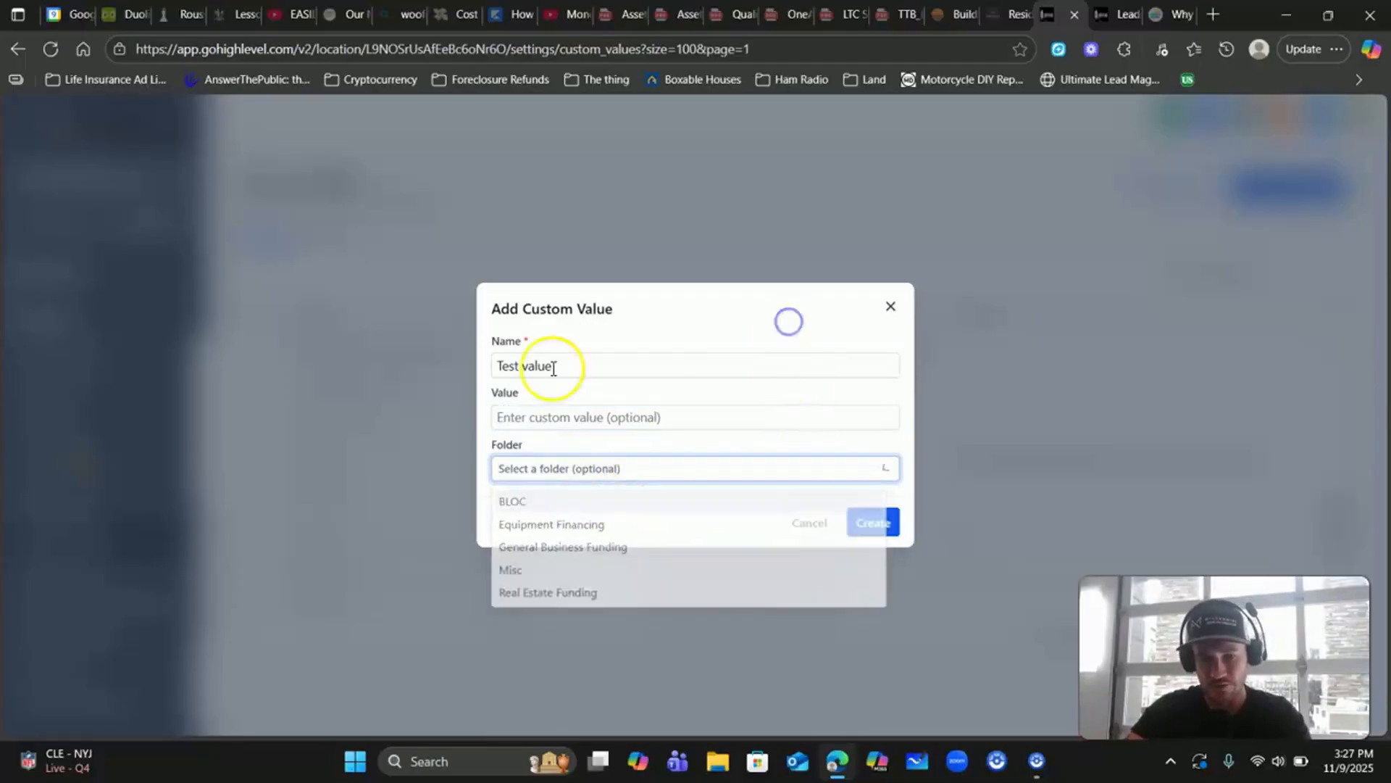
left_click(856, 538)
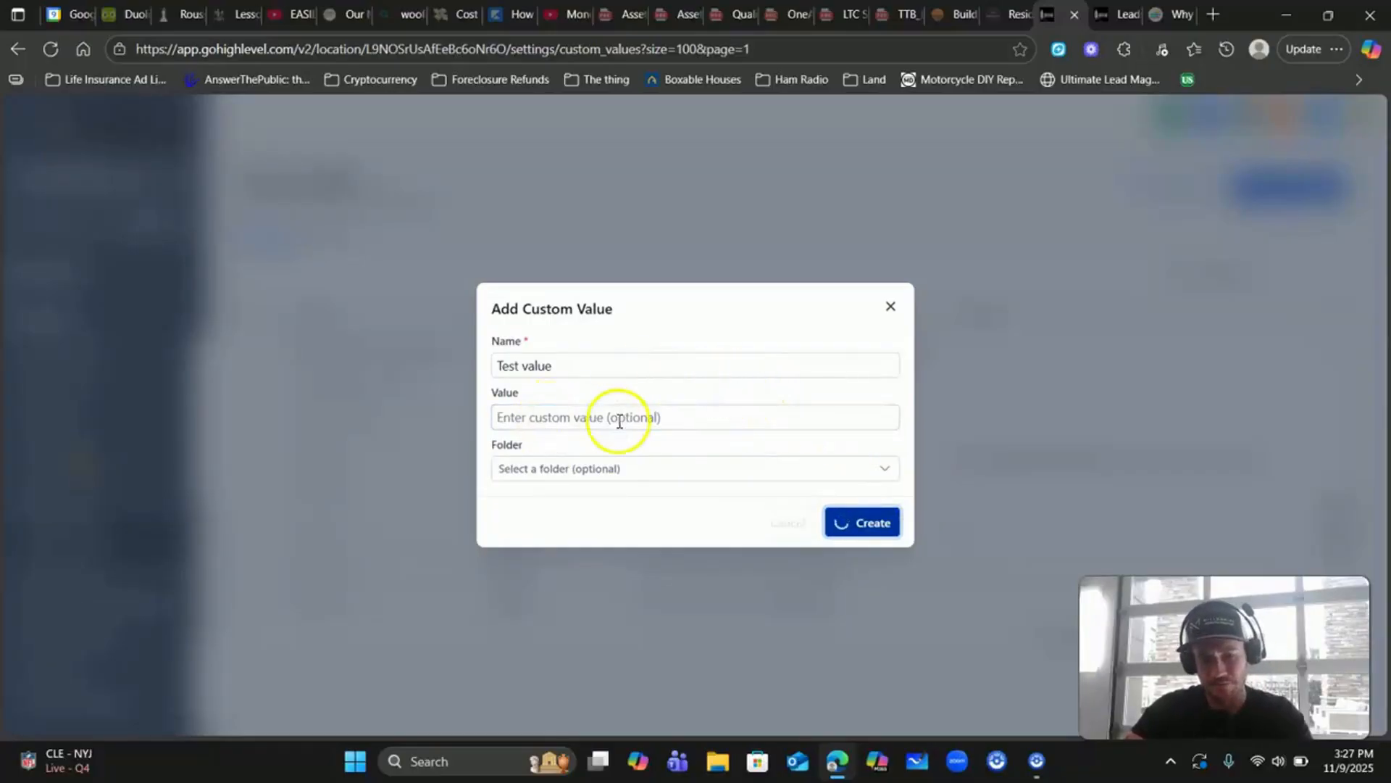
left_click(583, 417)
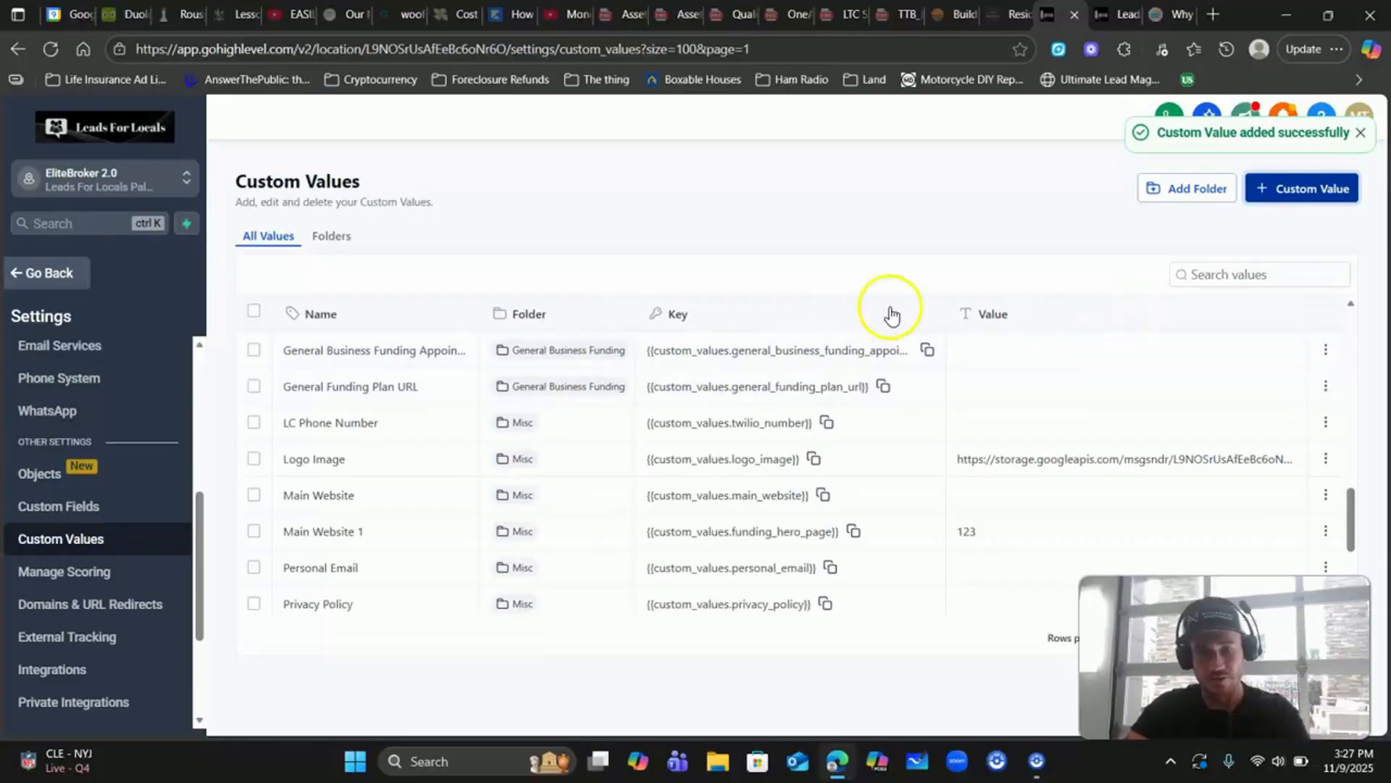
Open the "Test value" custom value for editing and close the form without saving
scroll(801, 441, "down", 3)
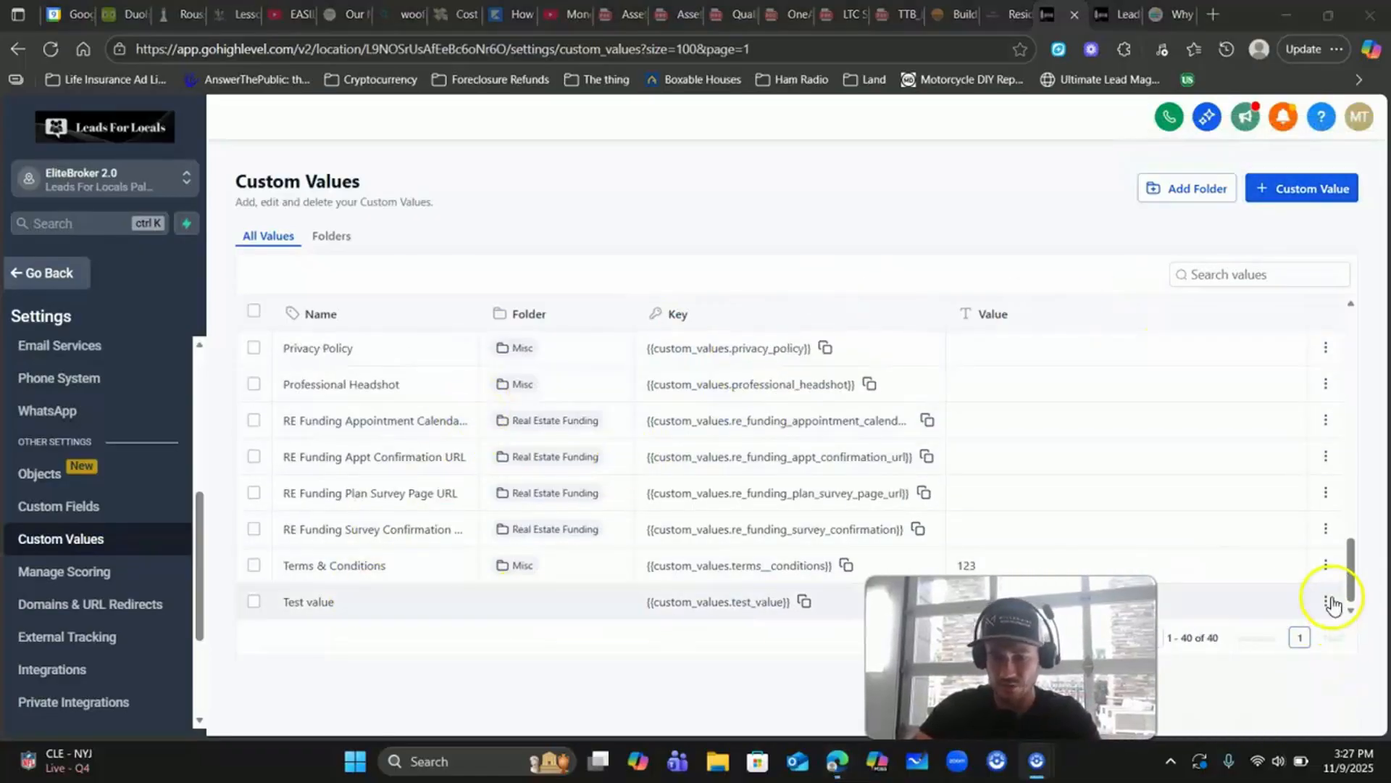
left_click(1325, 606)
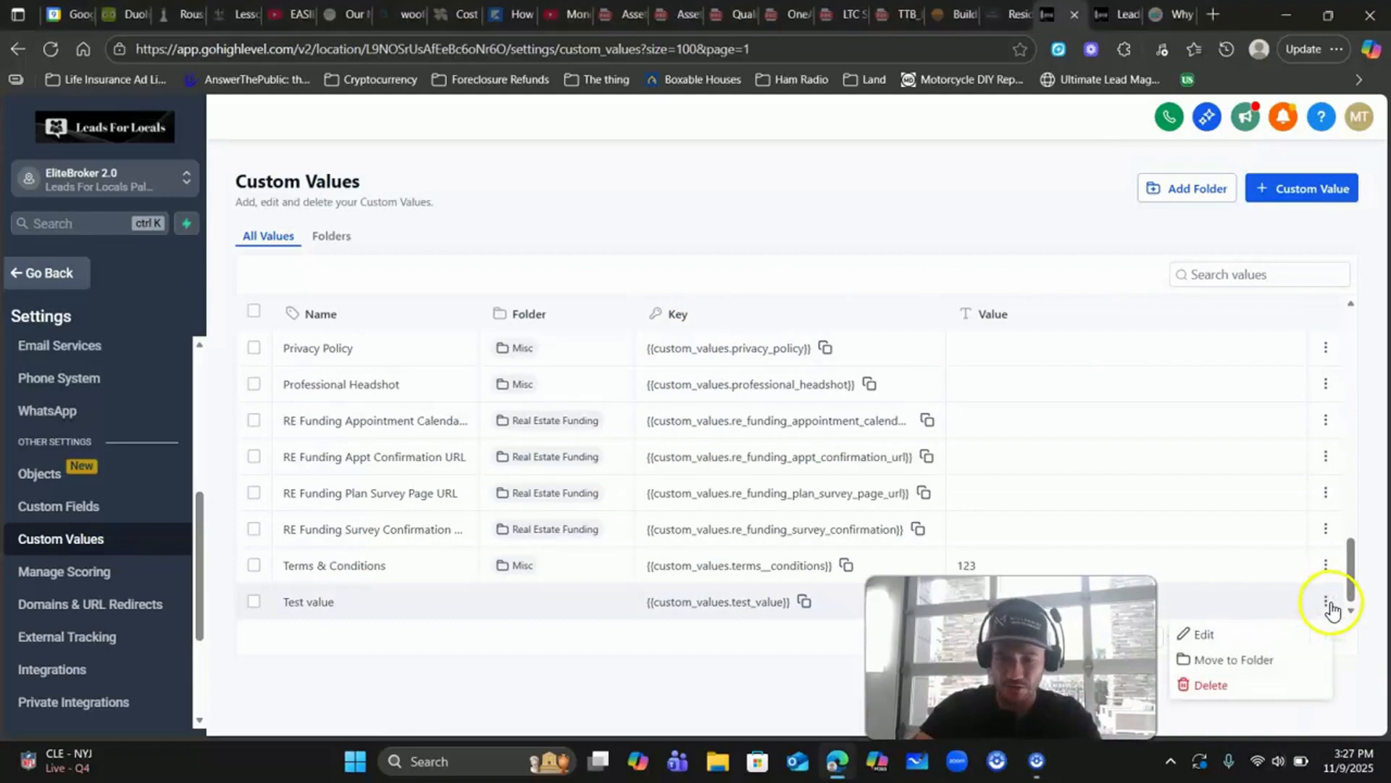
left_click(1206, 638)
left_click(578, 416)
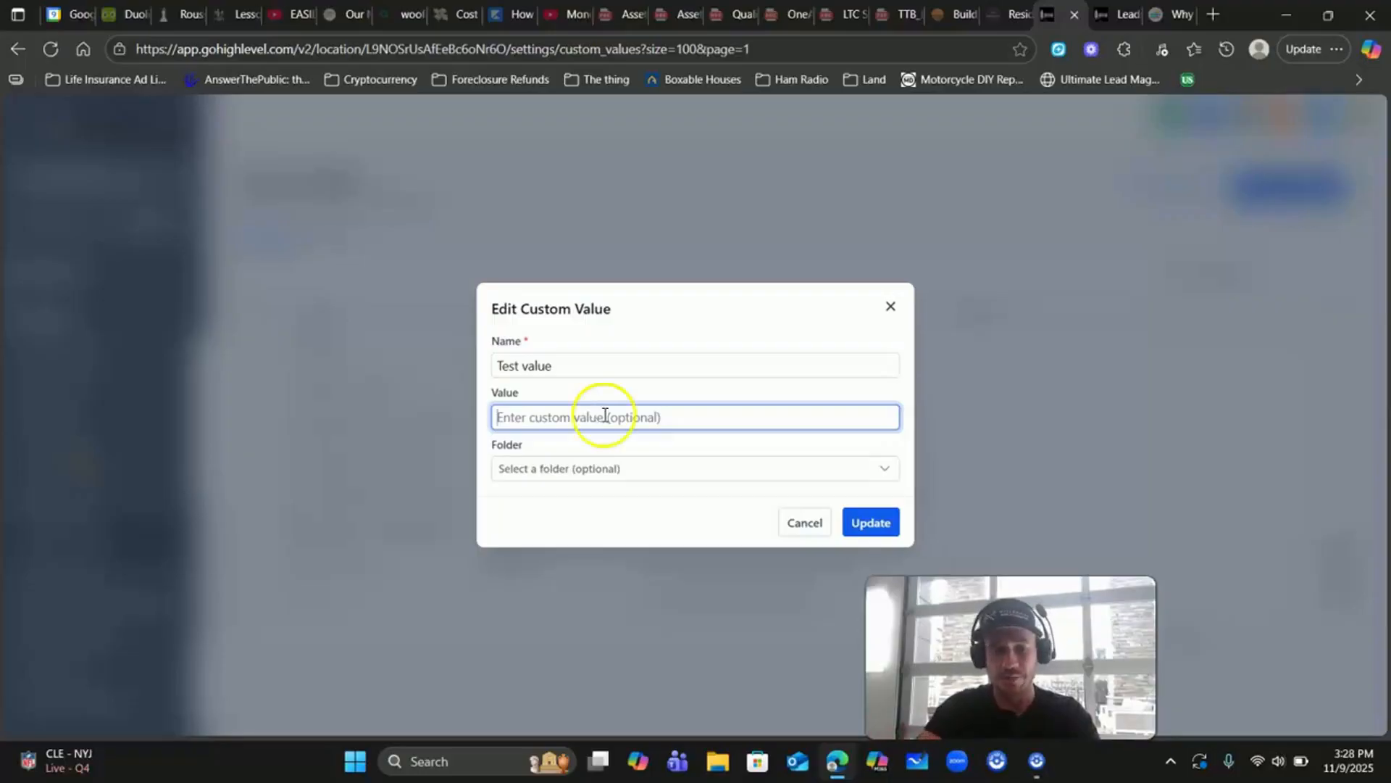
left_click(890, 307)
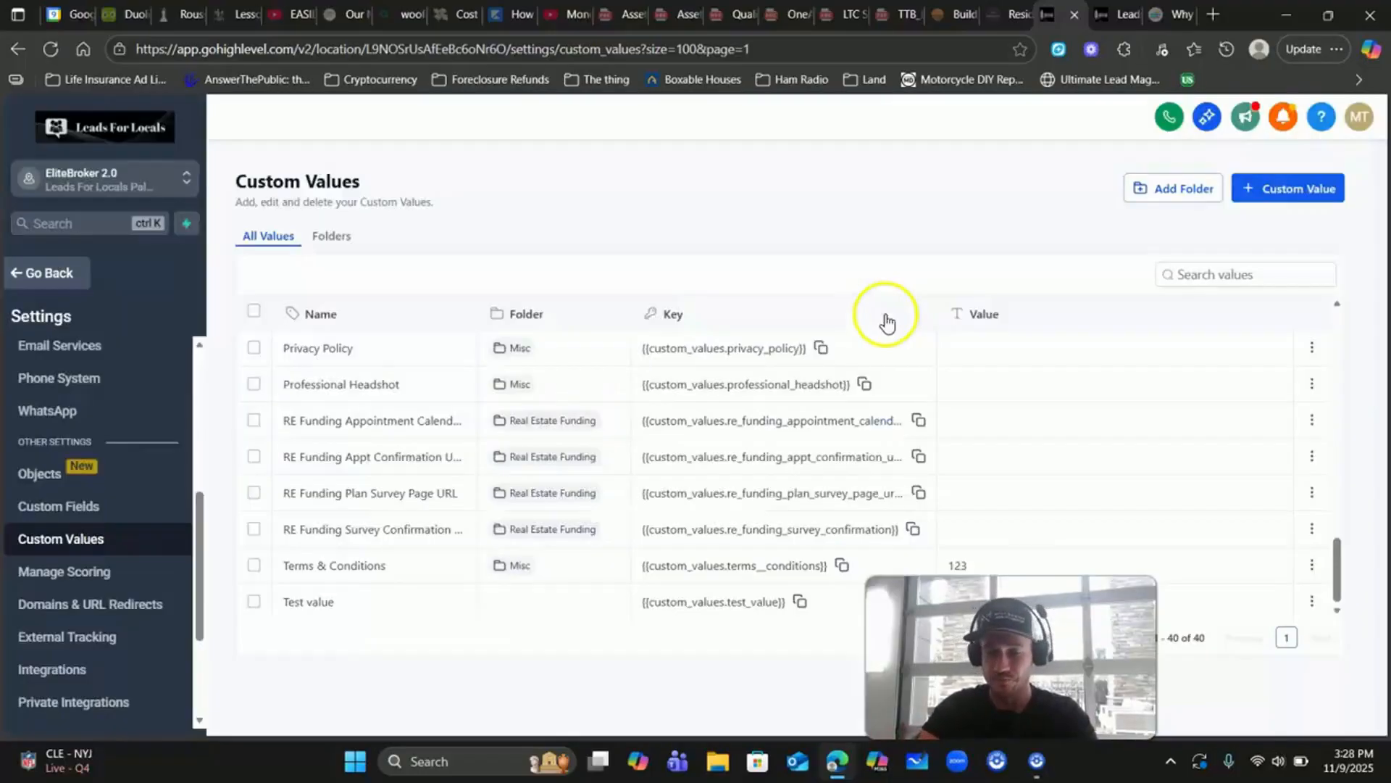
Copy the link of the EliteBroker-Logo-01.png image in Media Storage
left_click(54, 271)
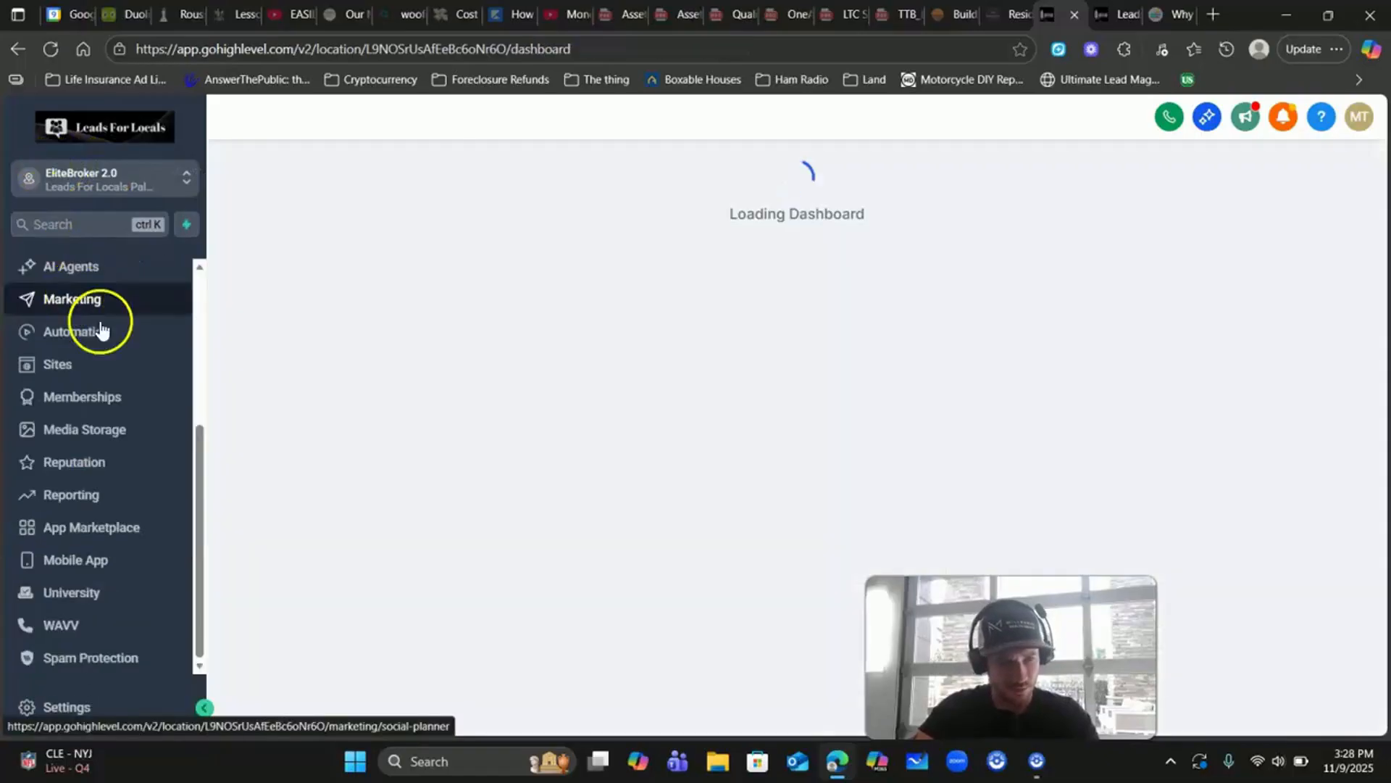
left_click(101, 438)
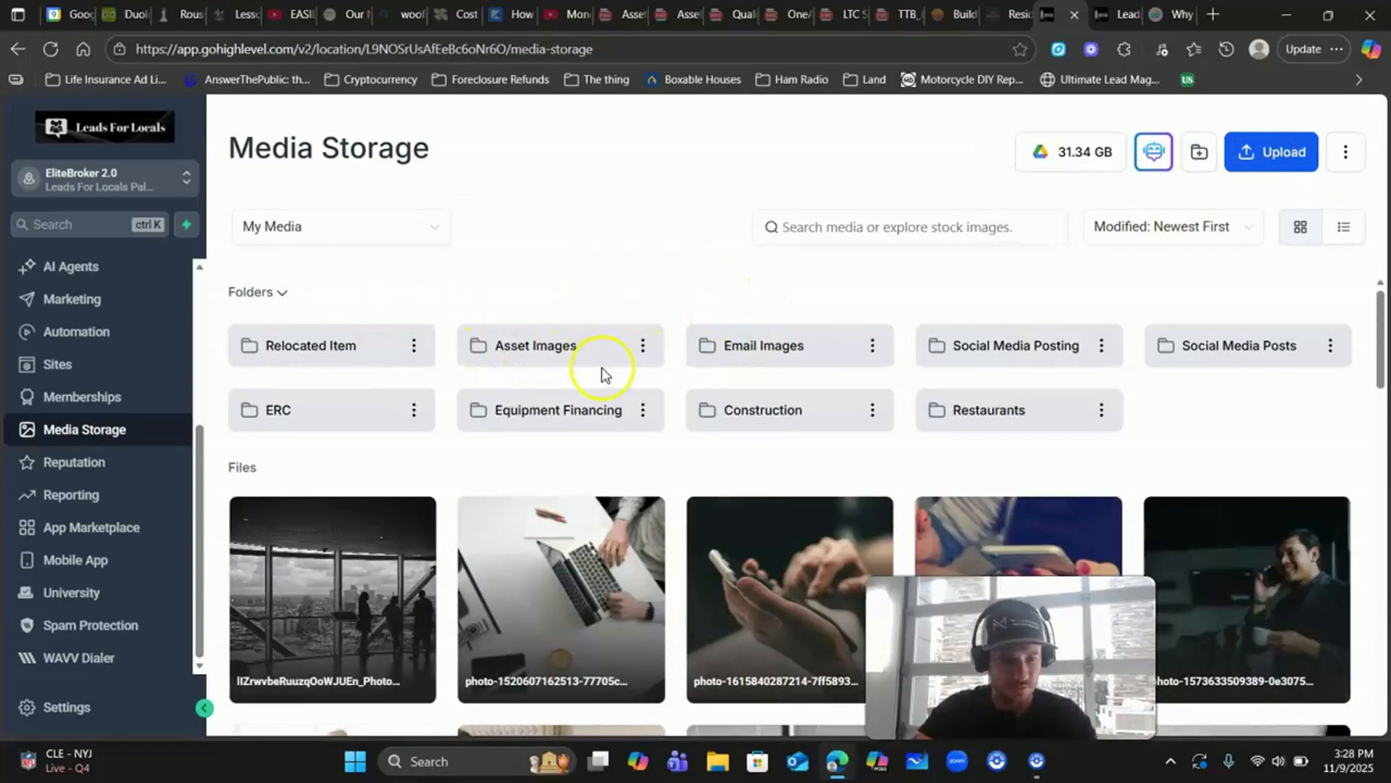
scroll(593, 381, "down", 6)
scroll(605, 391, "down", 10)
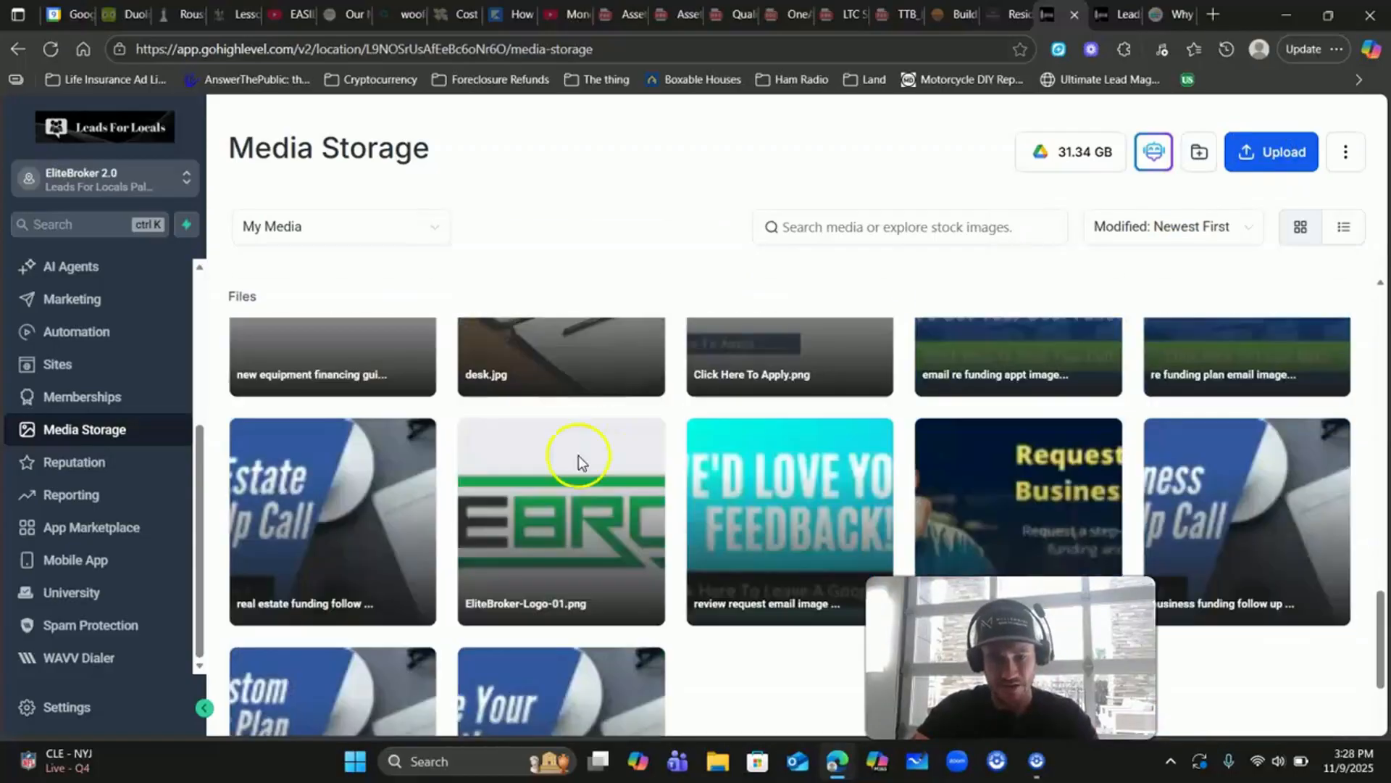
mouse_move(612, 507)
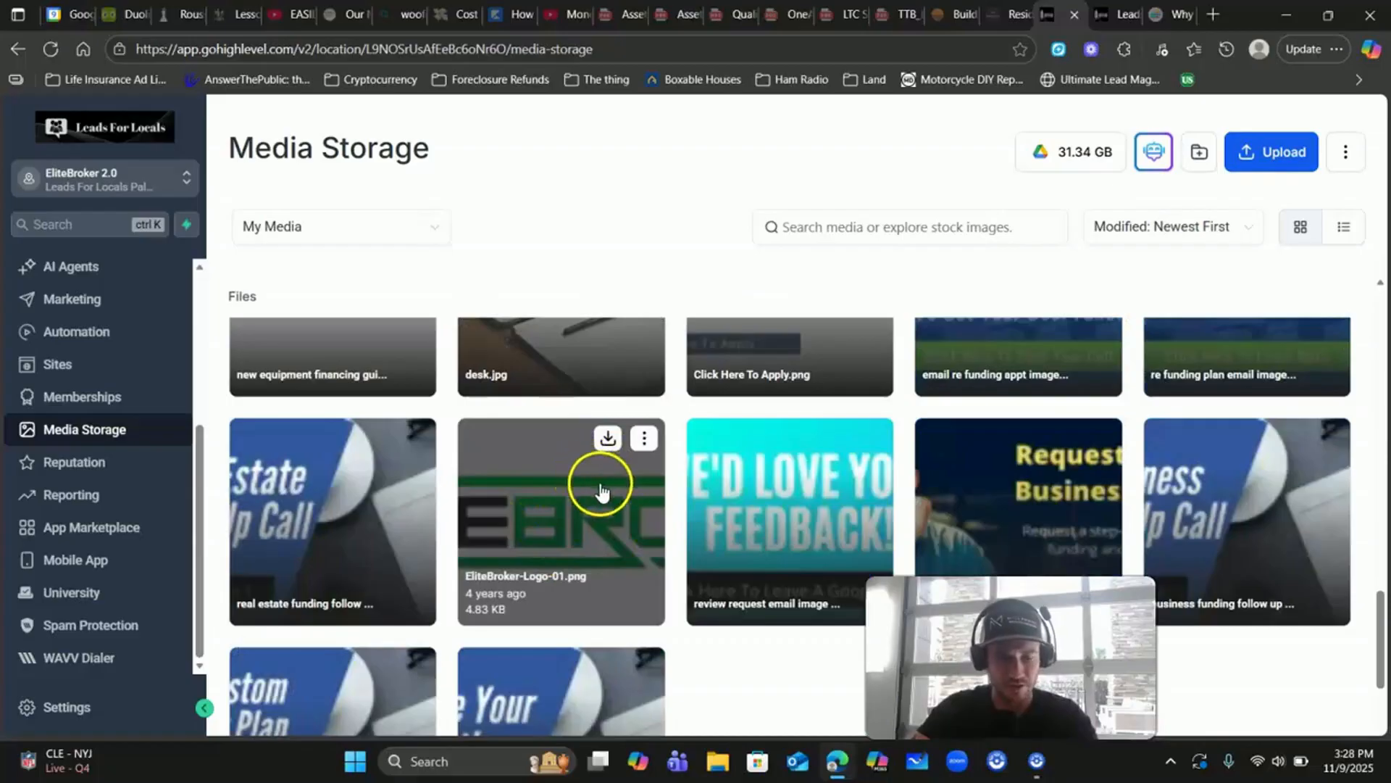
left_click(645, 438)
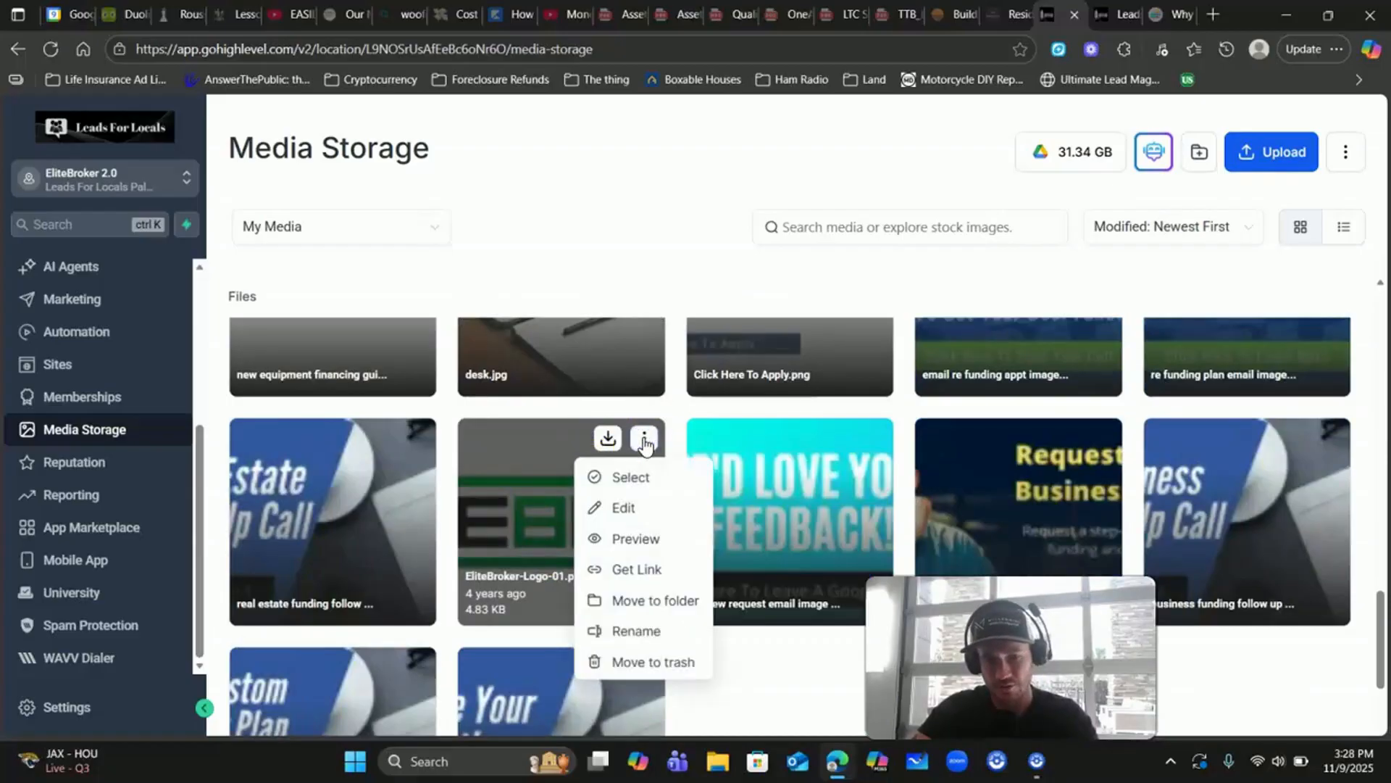
left_click(645, 572)
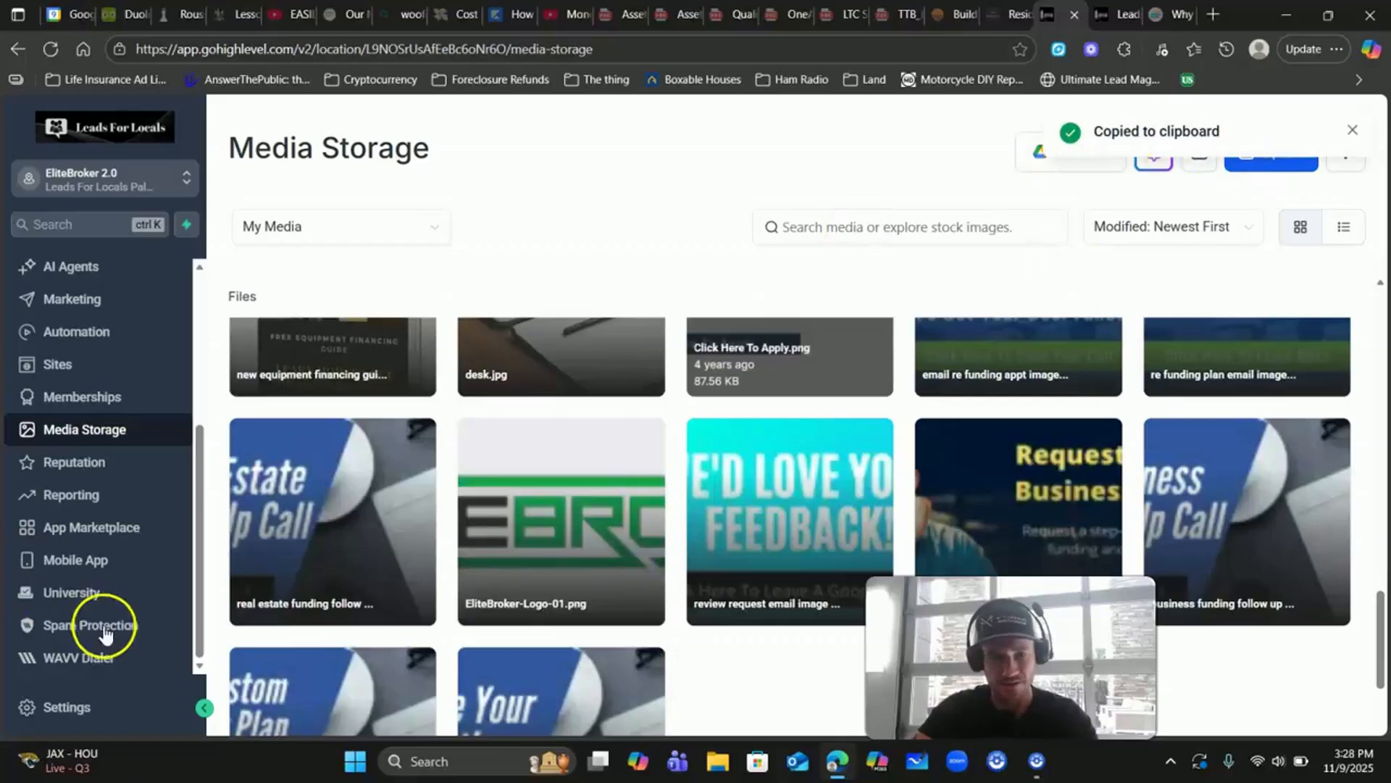
Return to the Custom Values settings page and look through the first page of values
left_click(33, 708)
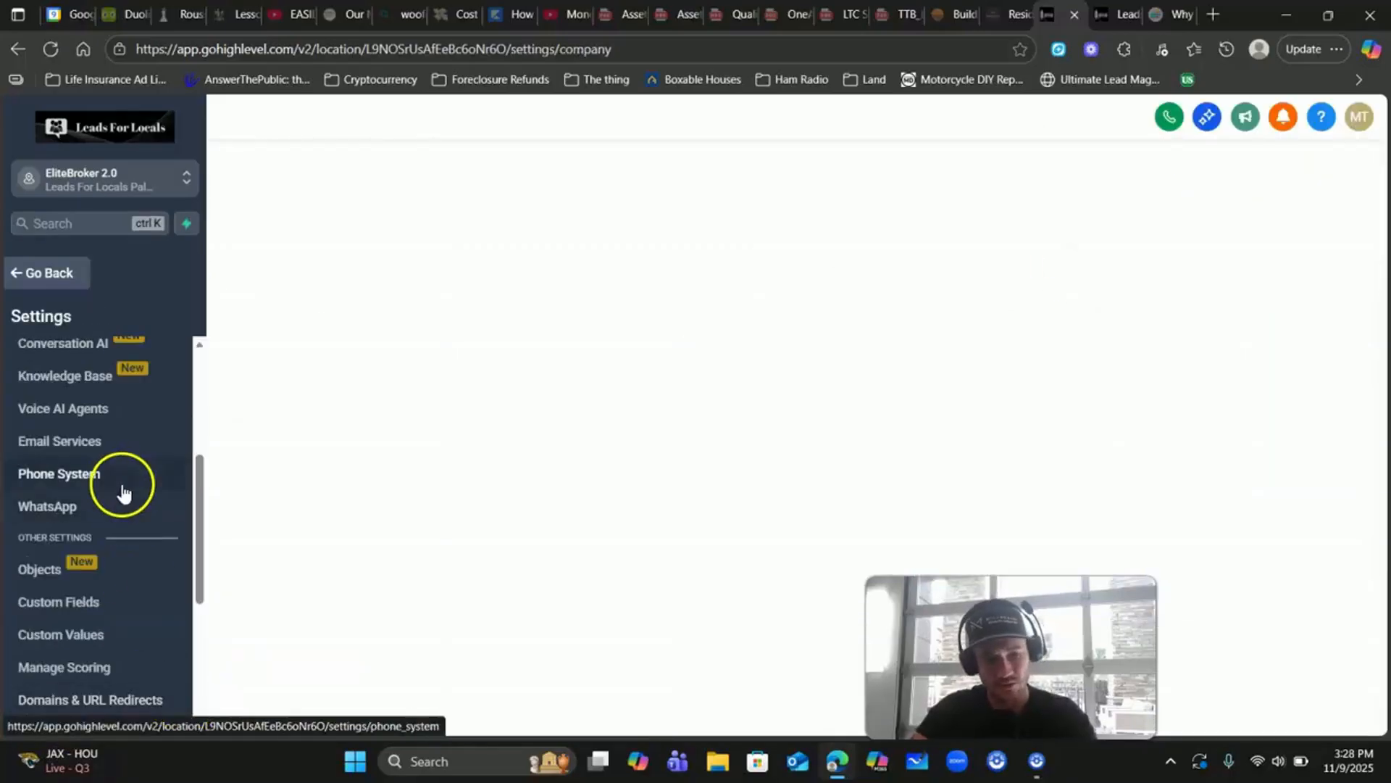
left_click(45, 636)
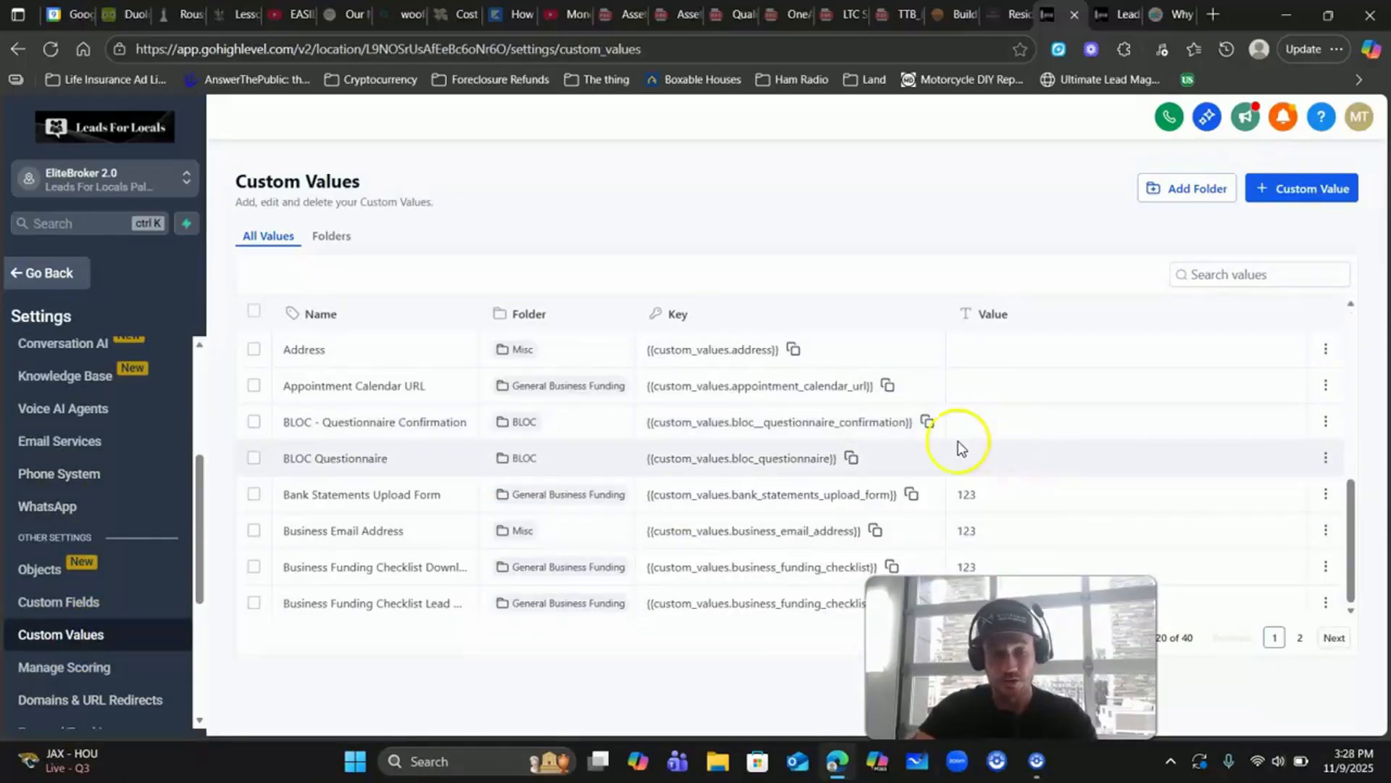
scroll(986, 456, "down", 5)
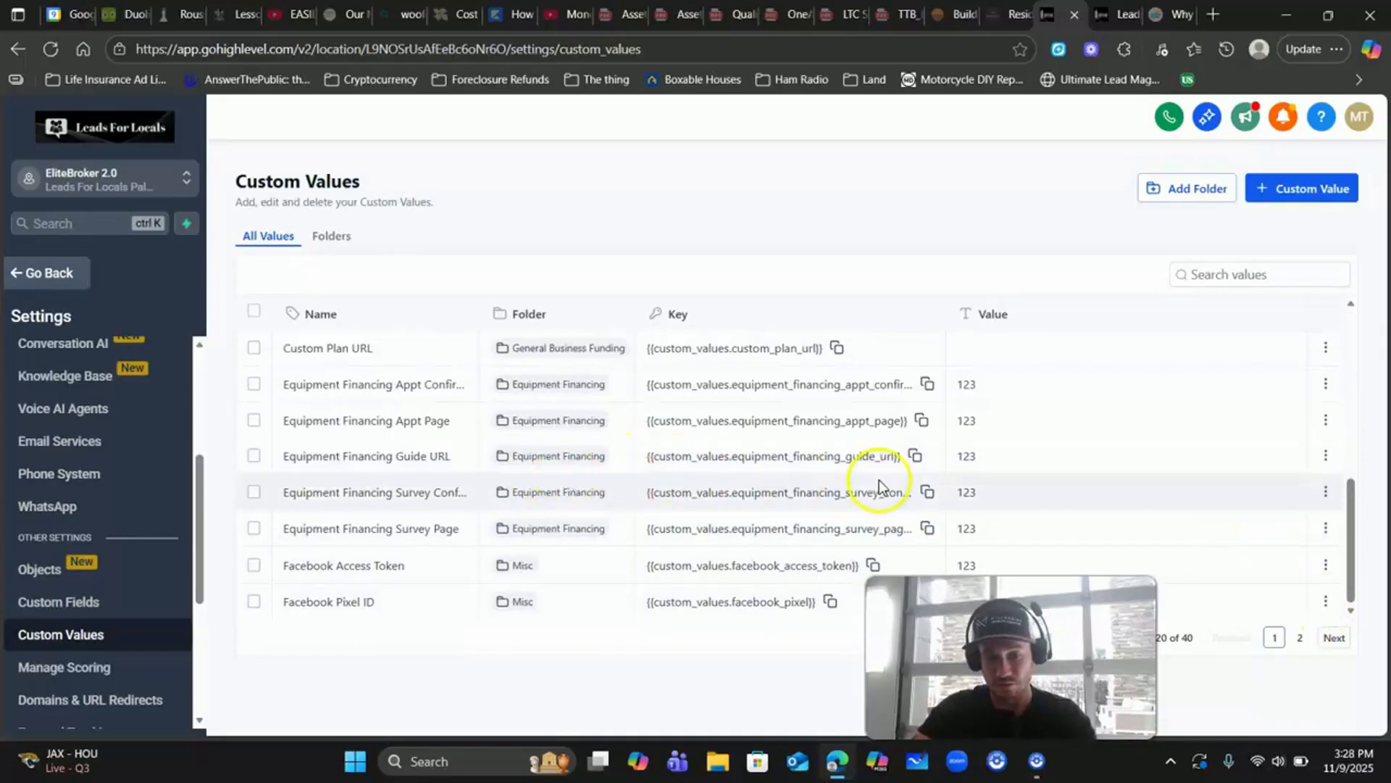
scroll(798, 457, "up", 5)
scroll(681, 461, "down", 5)
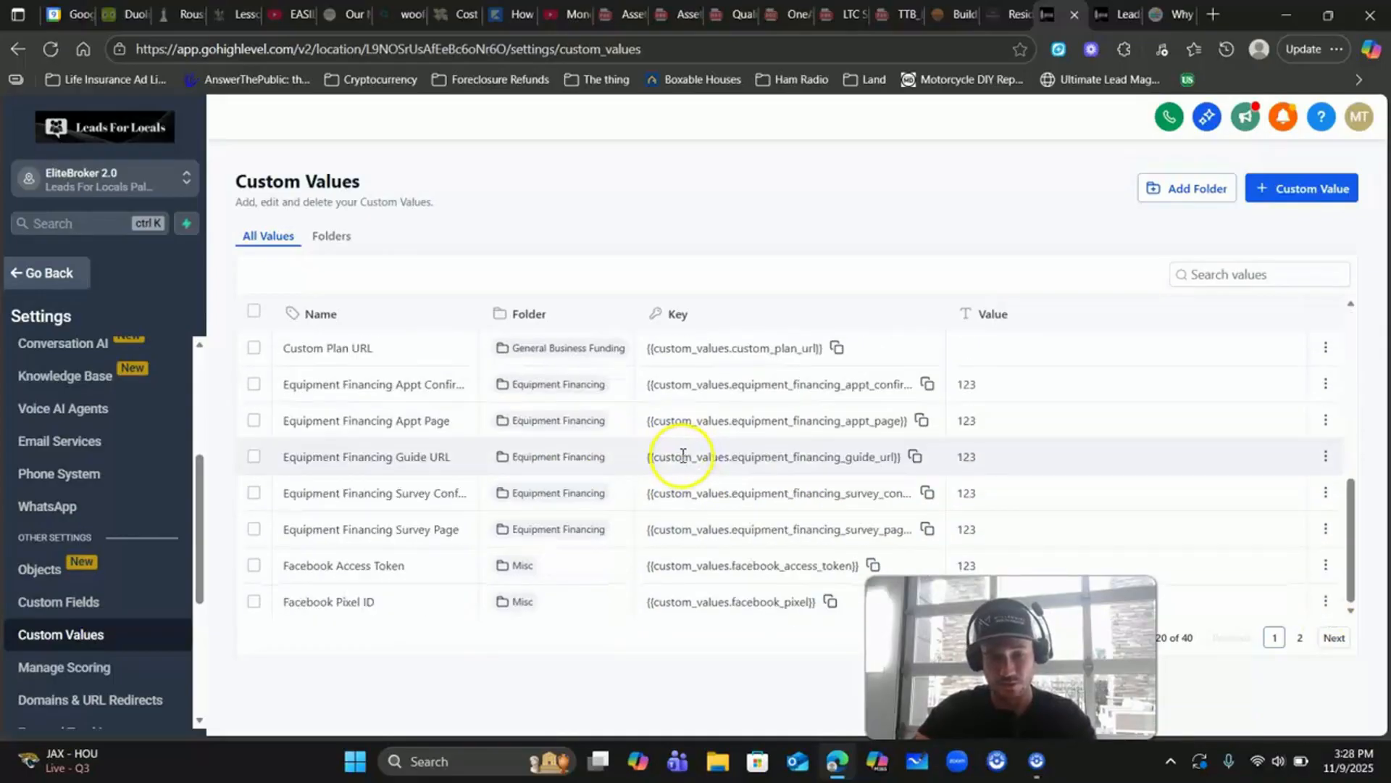
scroll(685, 453, "up", 5)
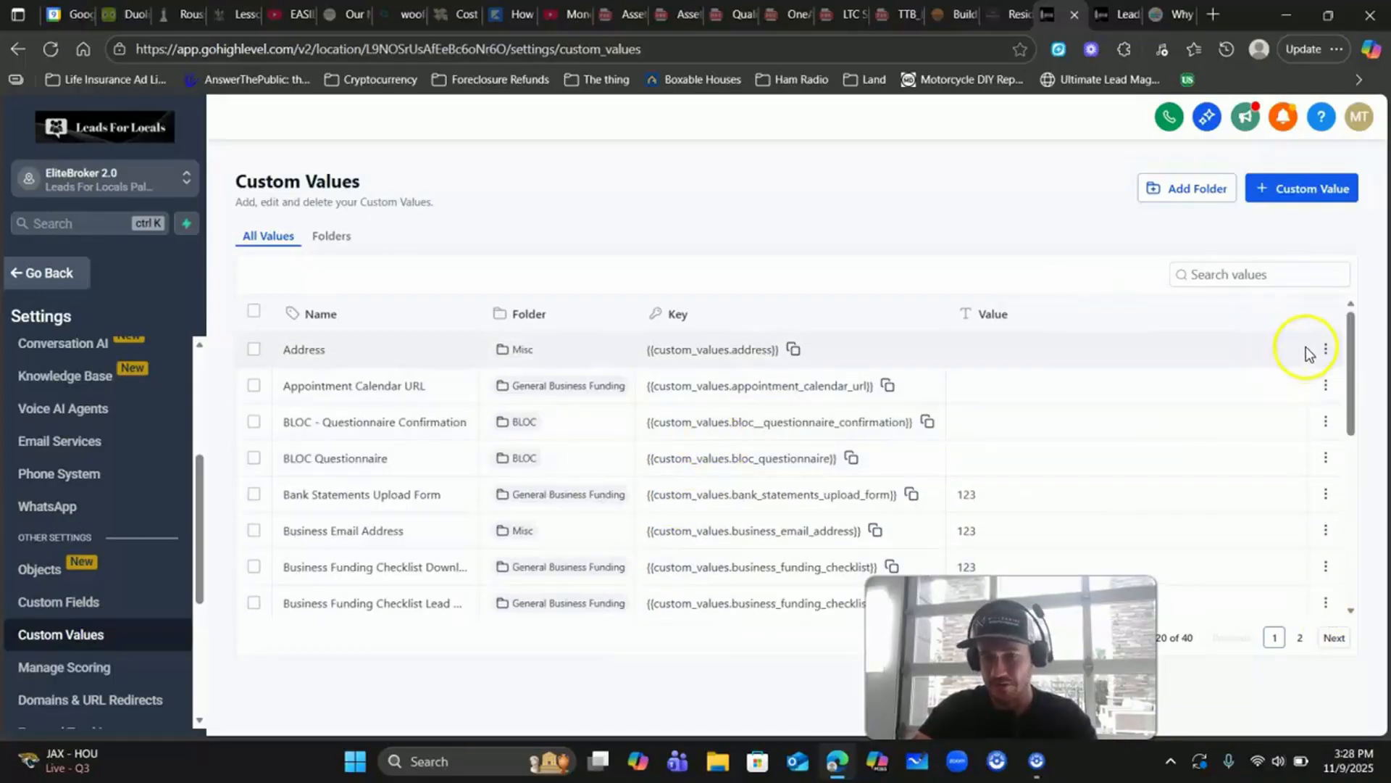
Open the Address custom value for editing, cancel without changes, and copy its key
left_click(1326, 353)
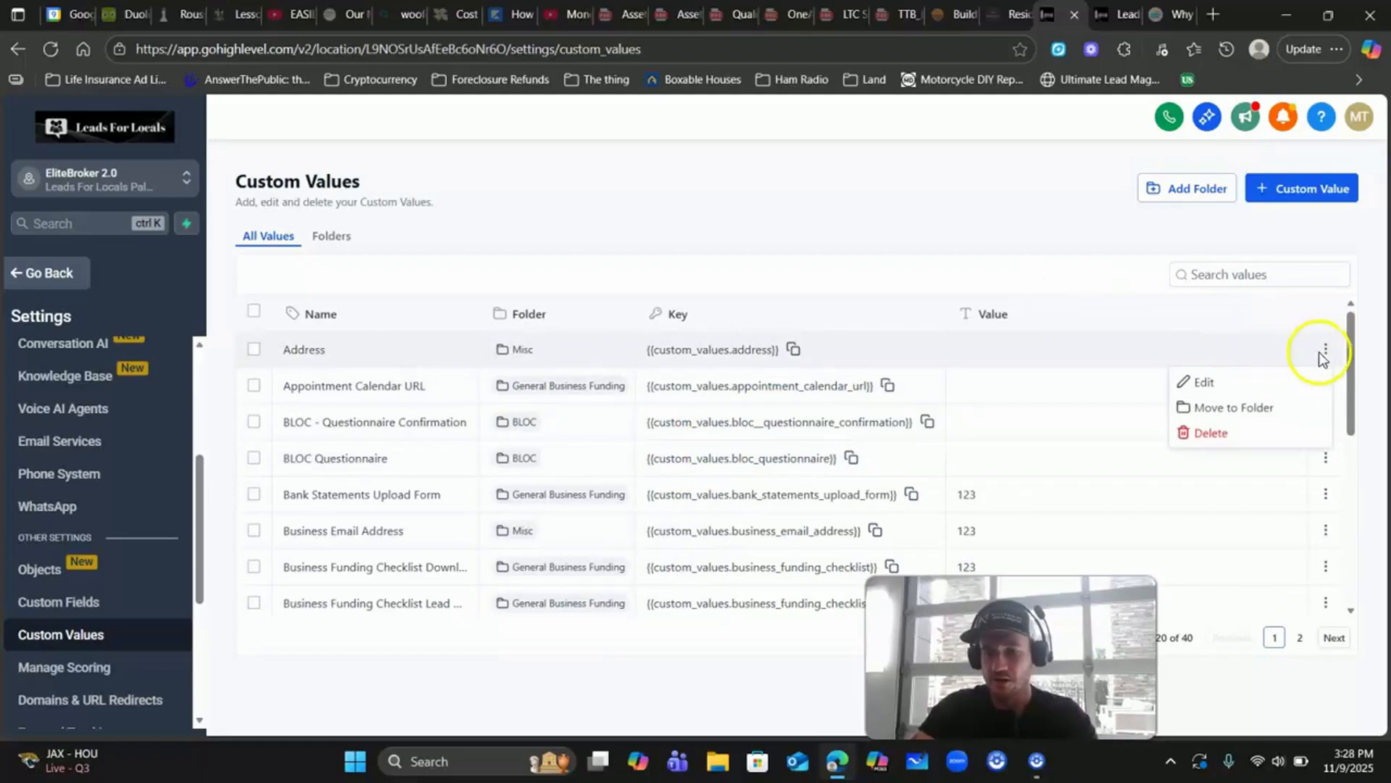
left_click(1207, 381)
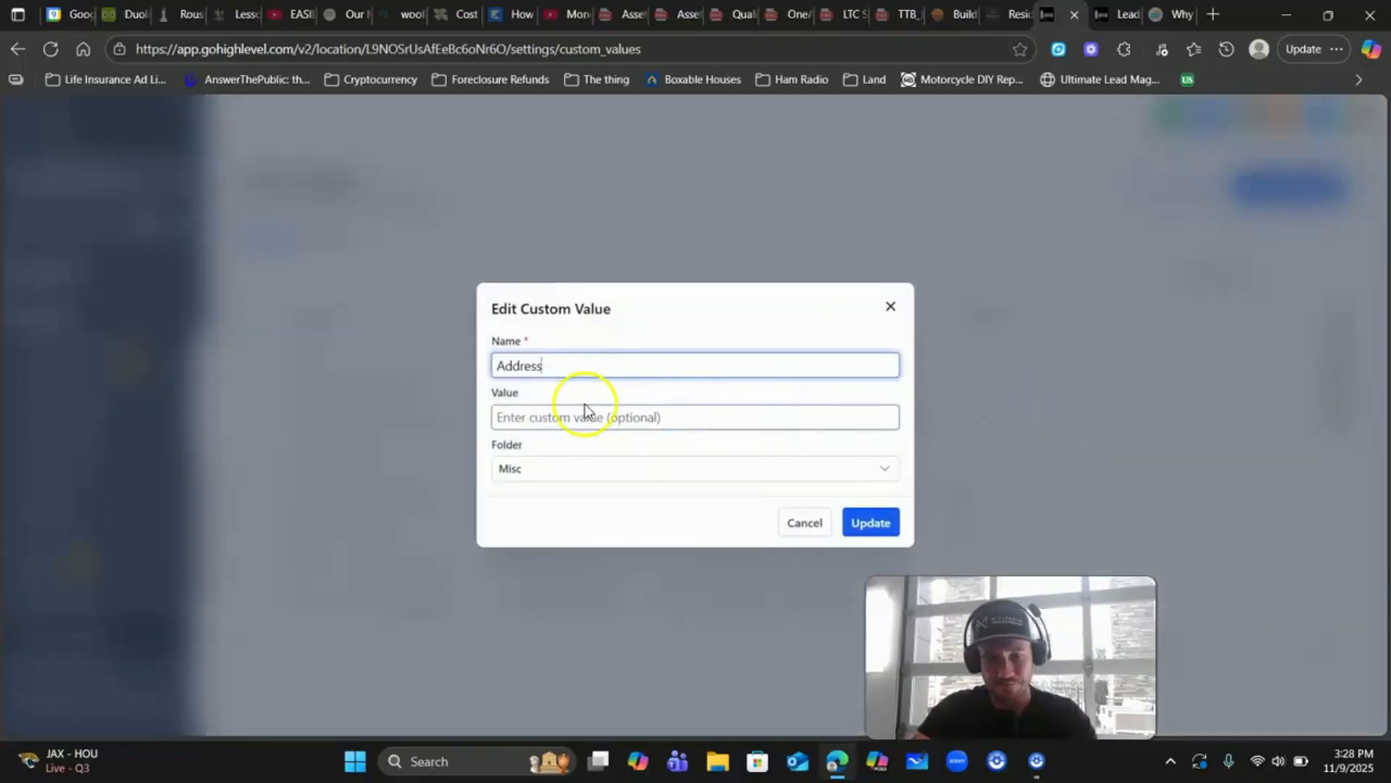
left_click(557, 419)
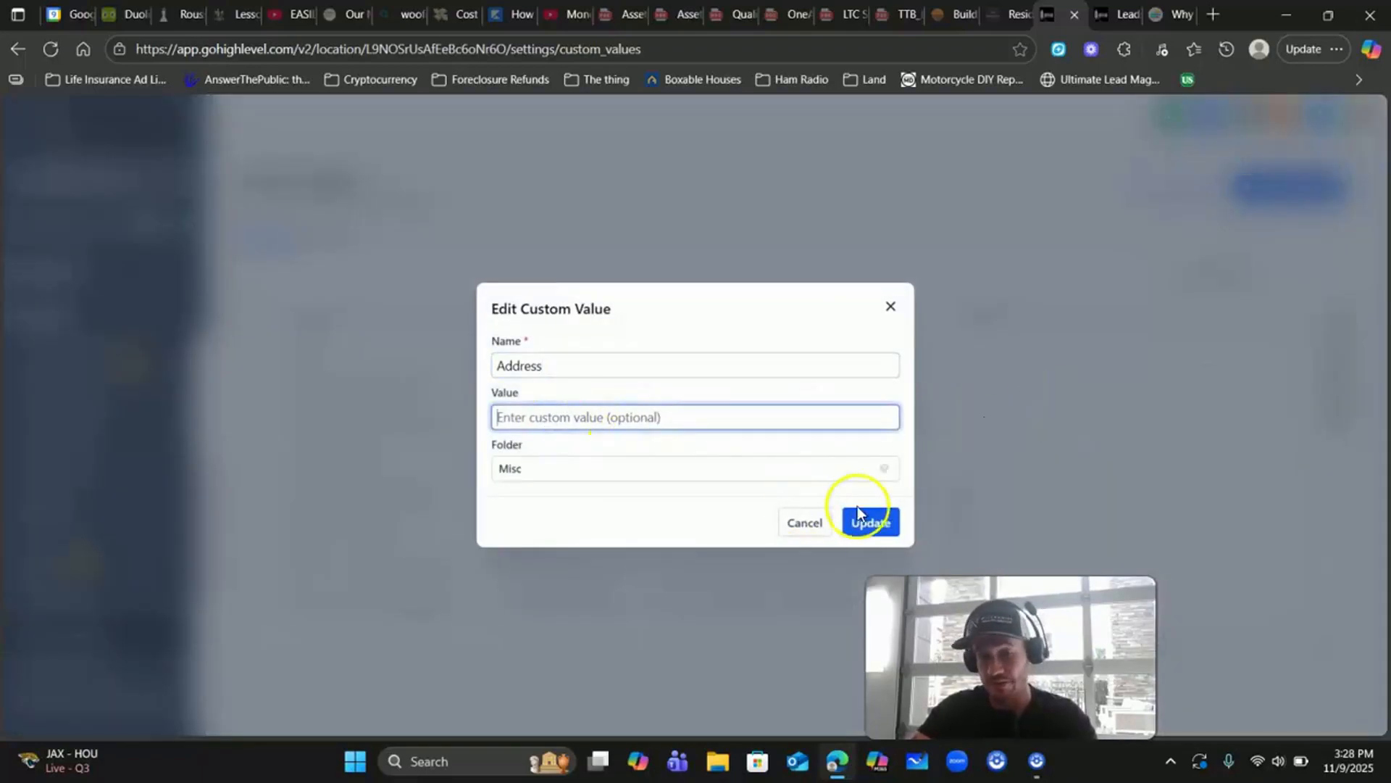
left_click(801, 522)
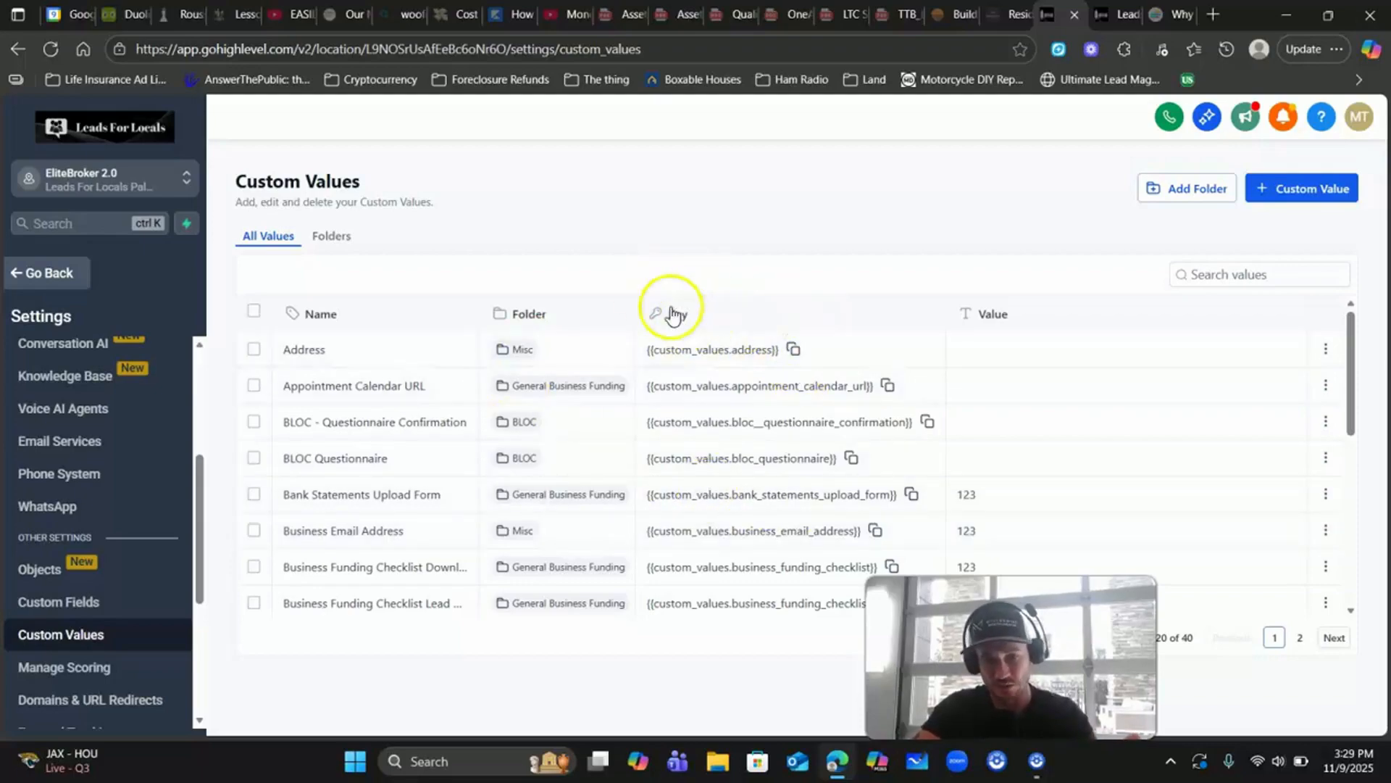
left_click(795, 350)
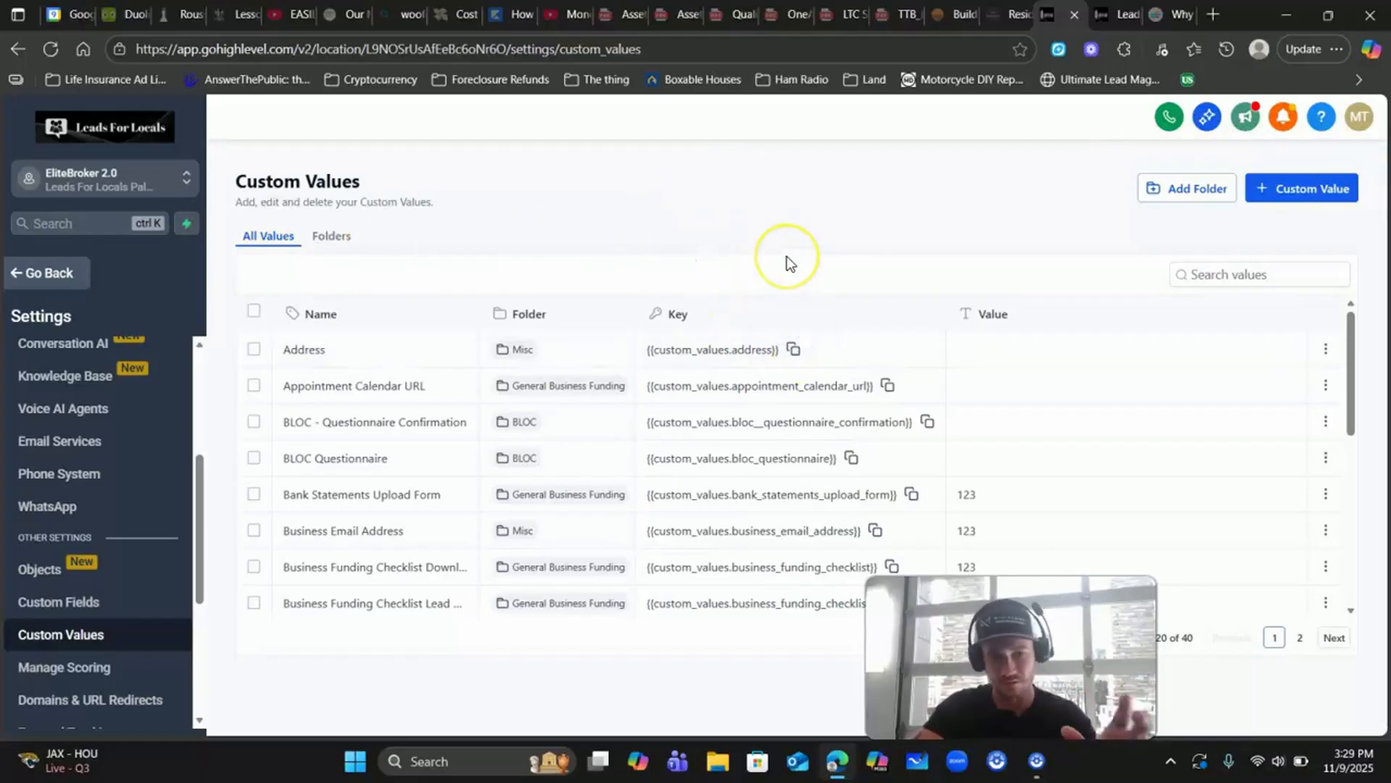
left_click(794, 352)
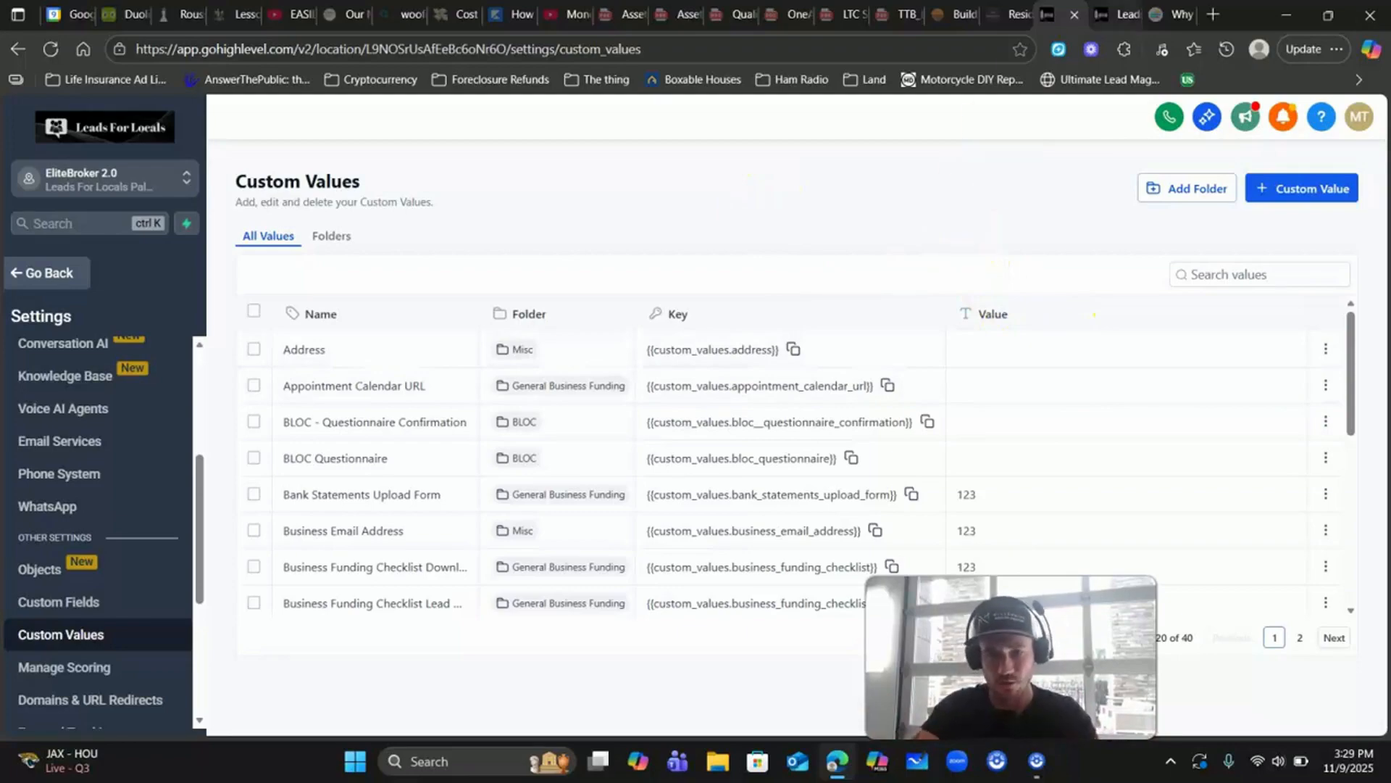
Select the logo image block in the "App in not statements email 3" template and preview the email before returning to the builder
left_click(1118, 14)
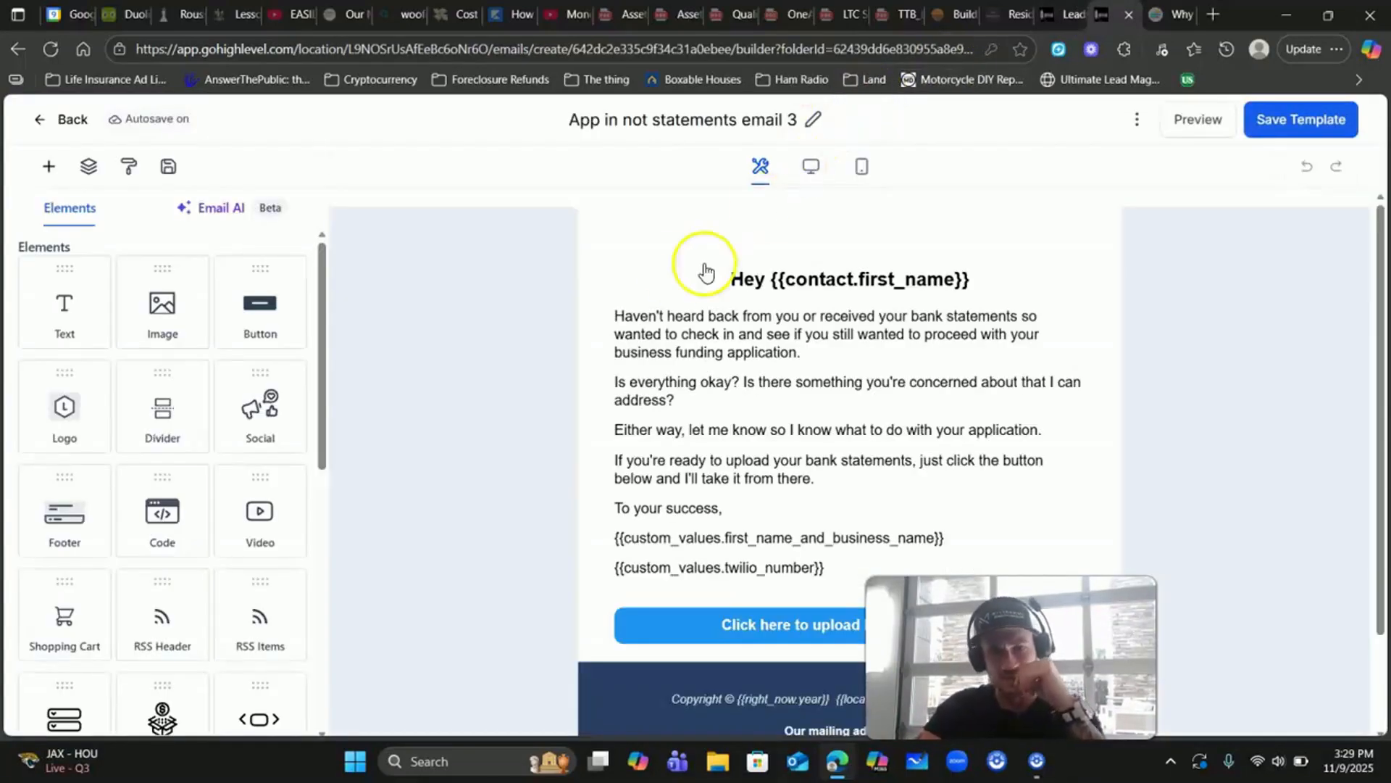
left_click(557, 293)
left_click(797, 324)
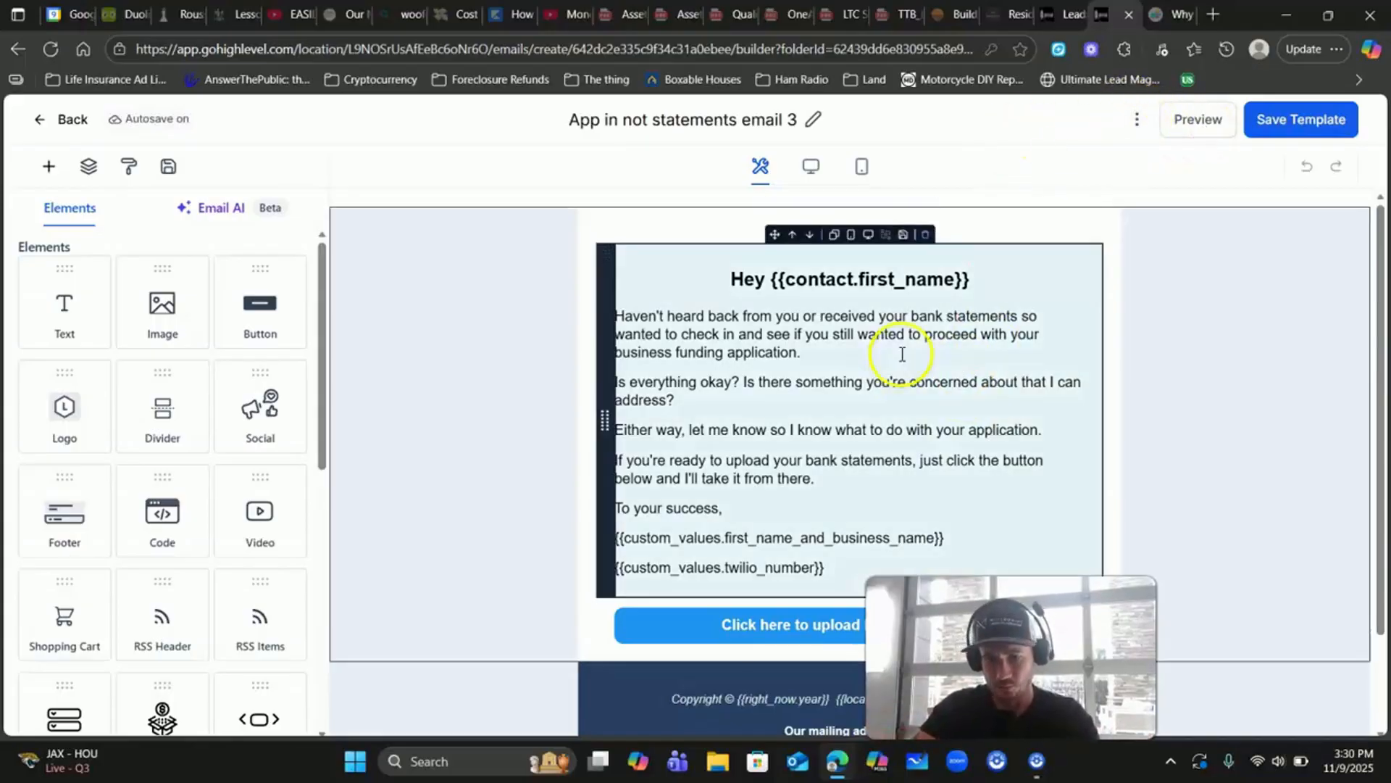
left_click(830, 353)
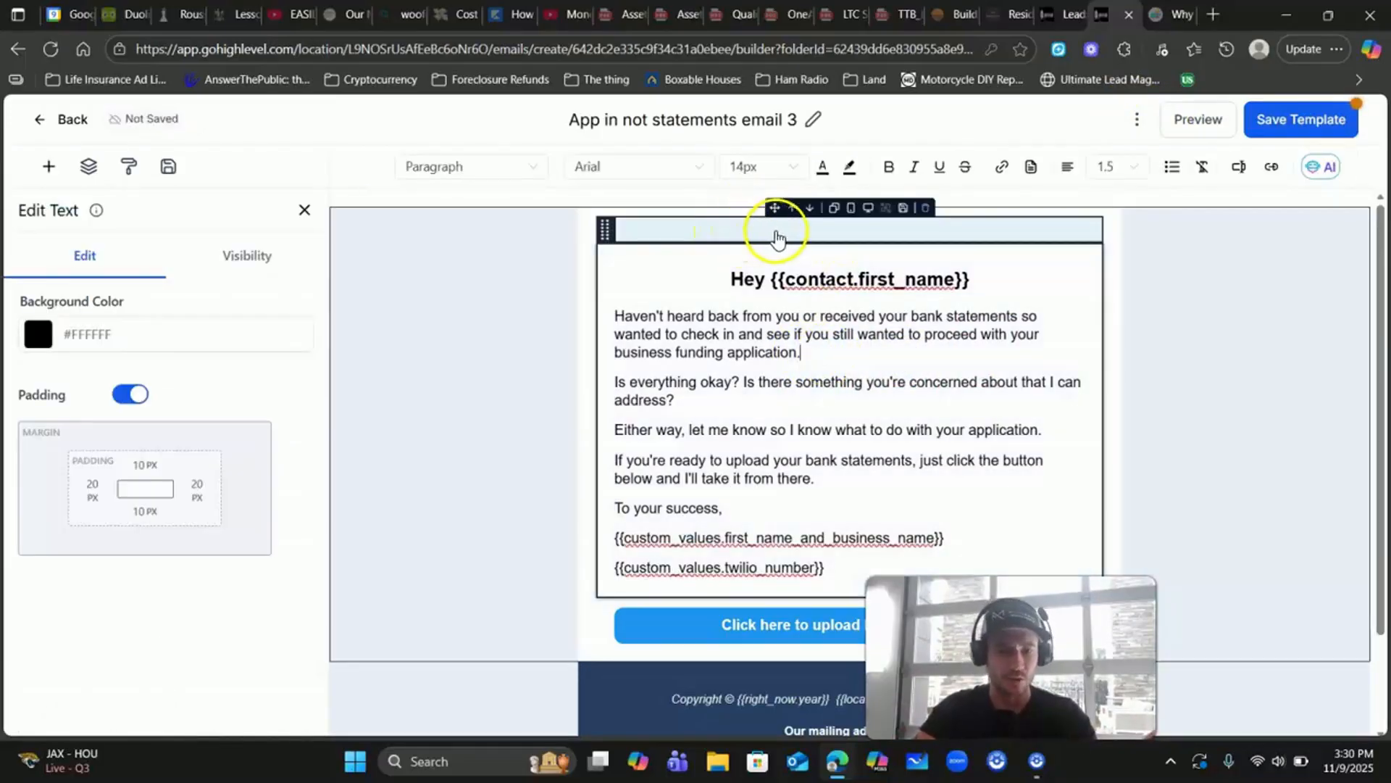
left_click(843, 232)
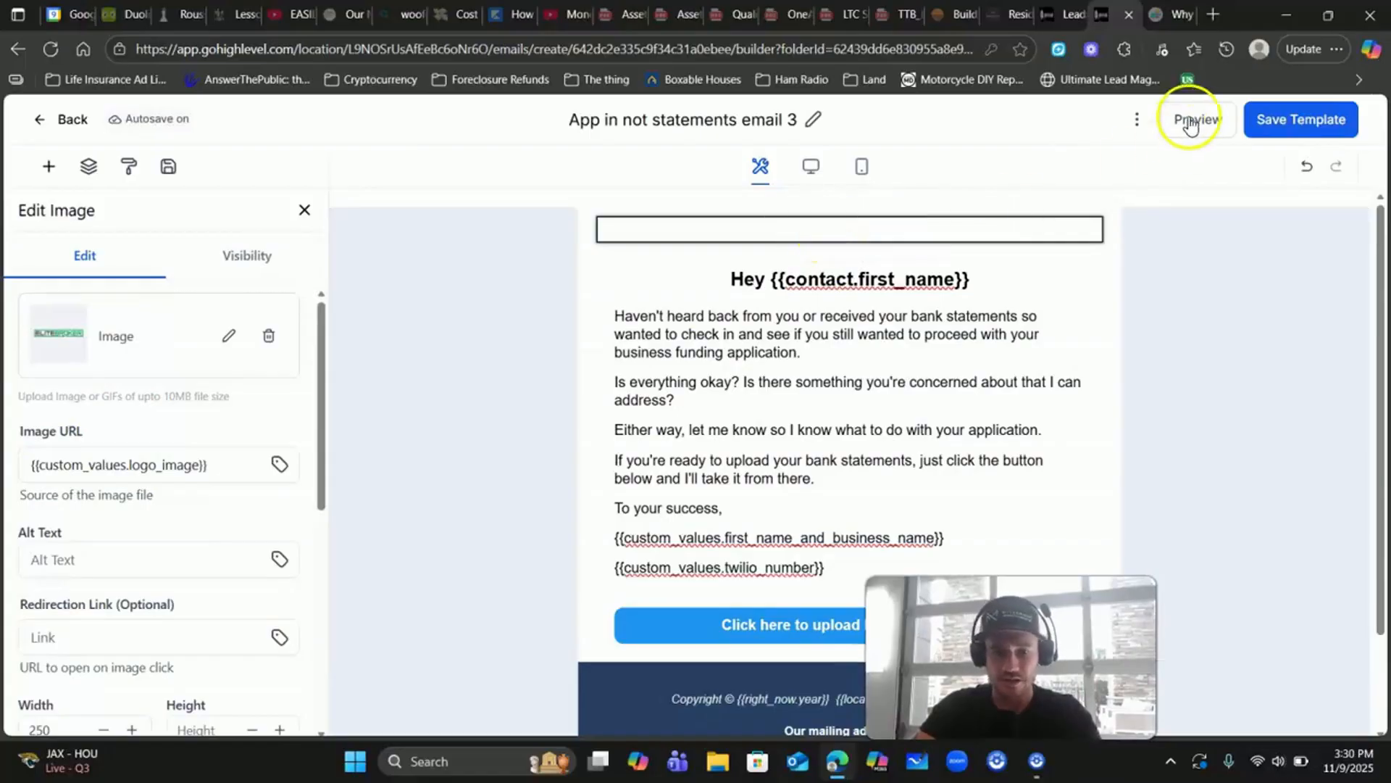
left_click(1200, 127)
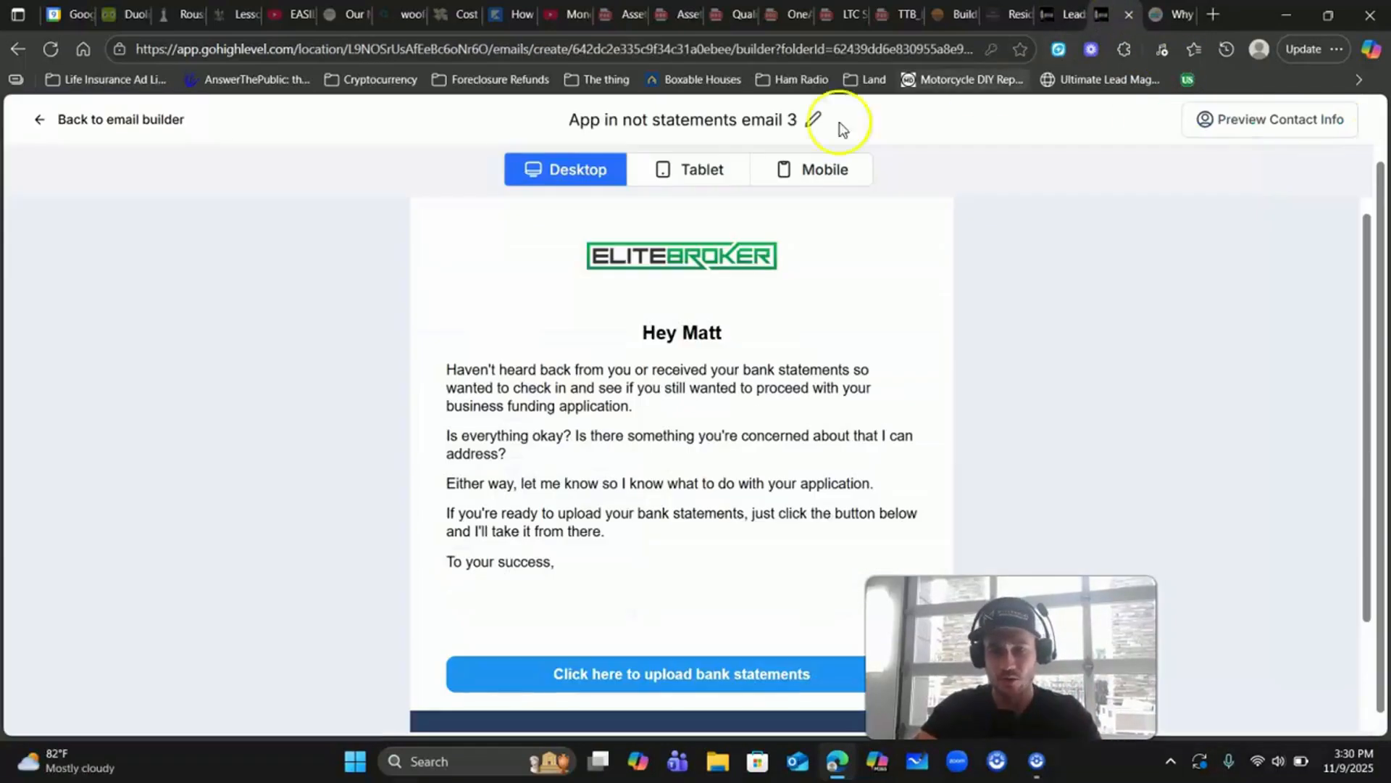
left_click(77, 118)
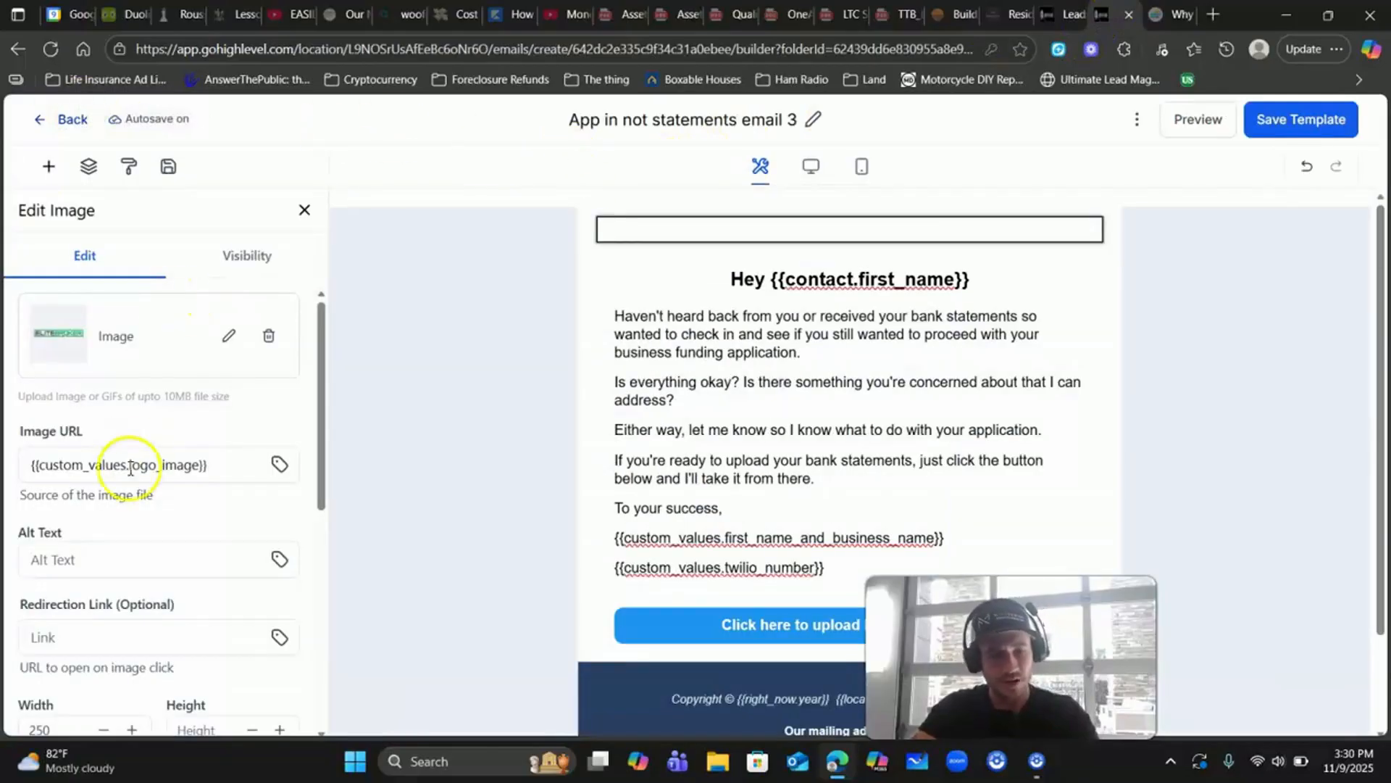
Examine the logo's Image URL key and browse the available custom values to the Misc folder
left_click_drag(224, 461, 35, 462)
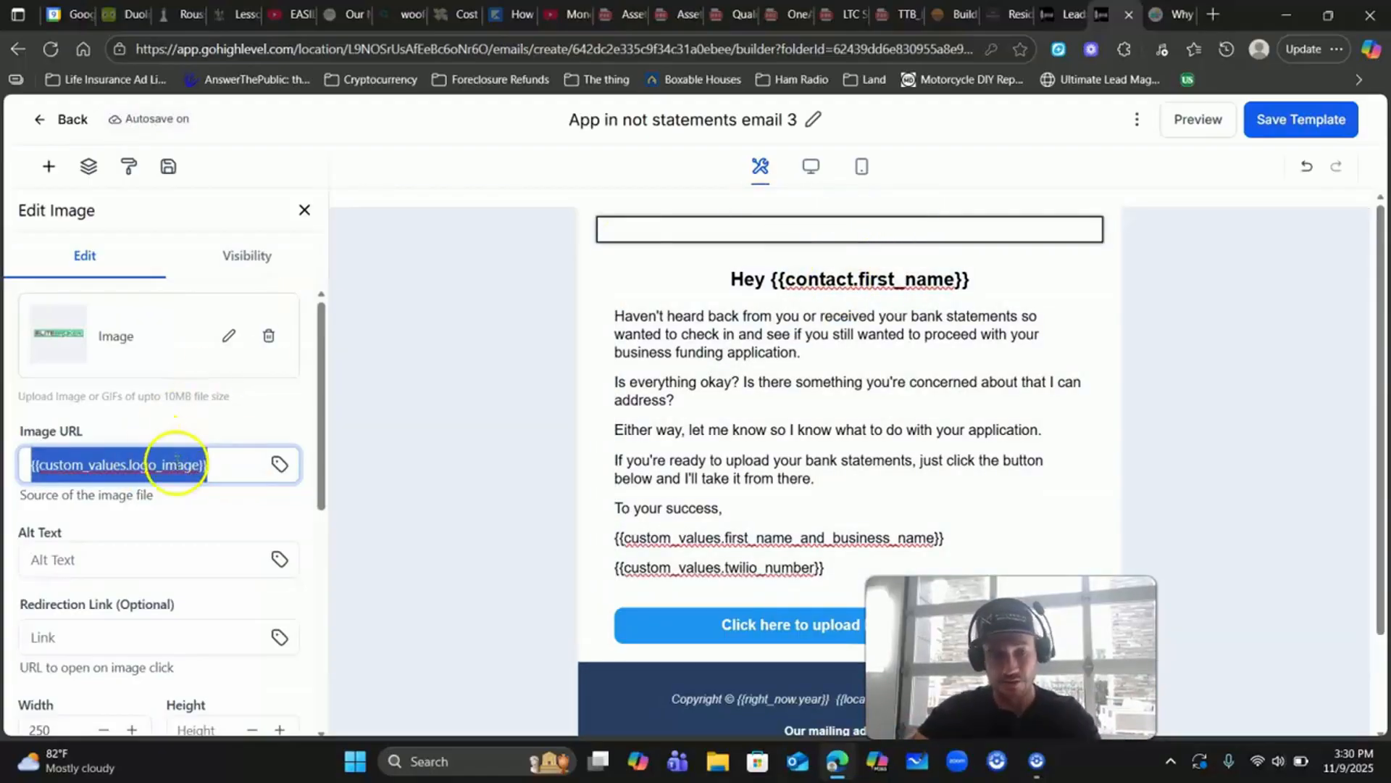
left_click(248, 466)
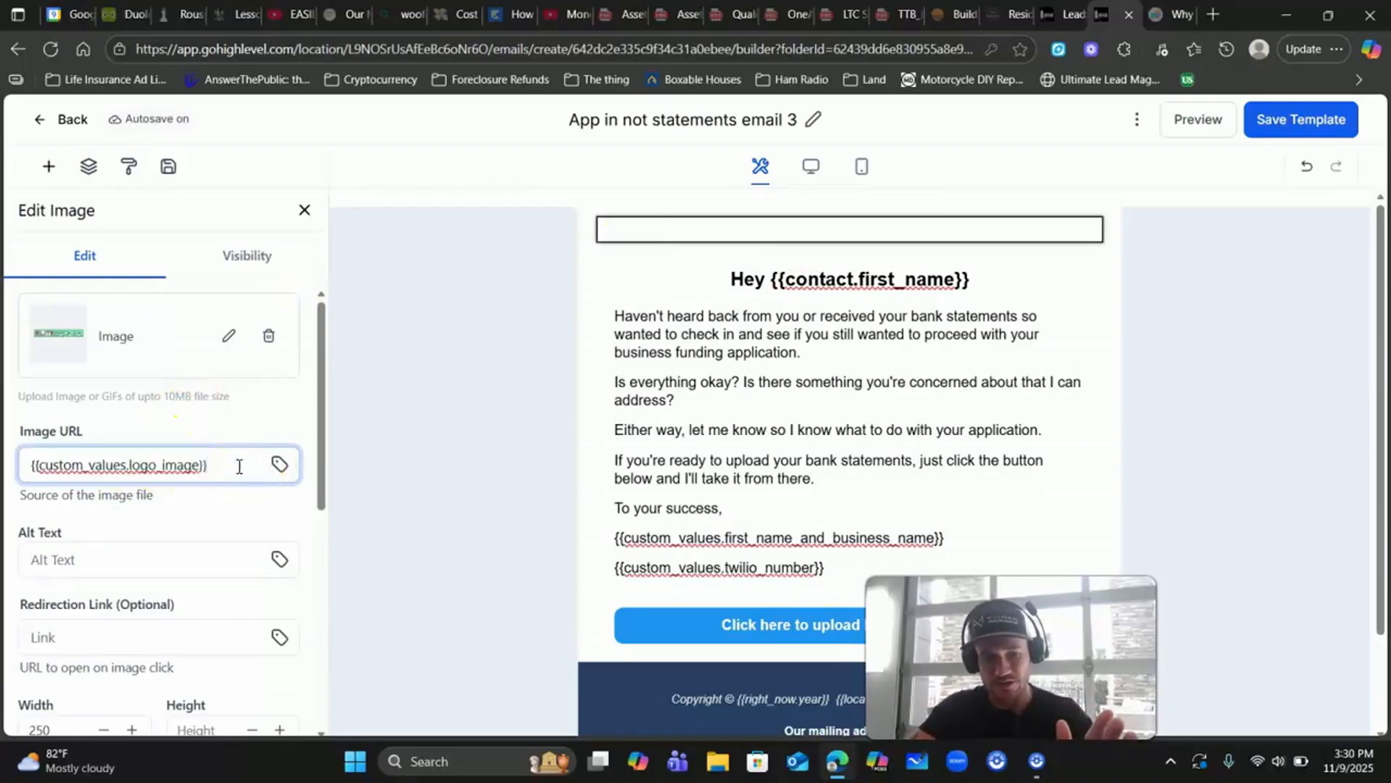
left_click(279, 465)
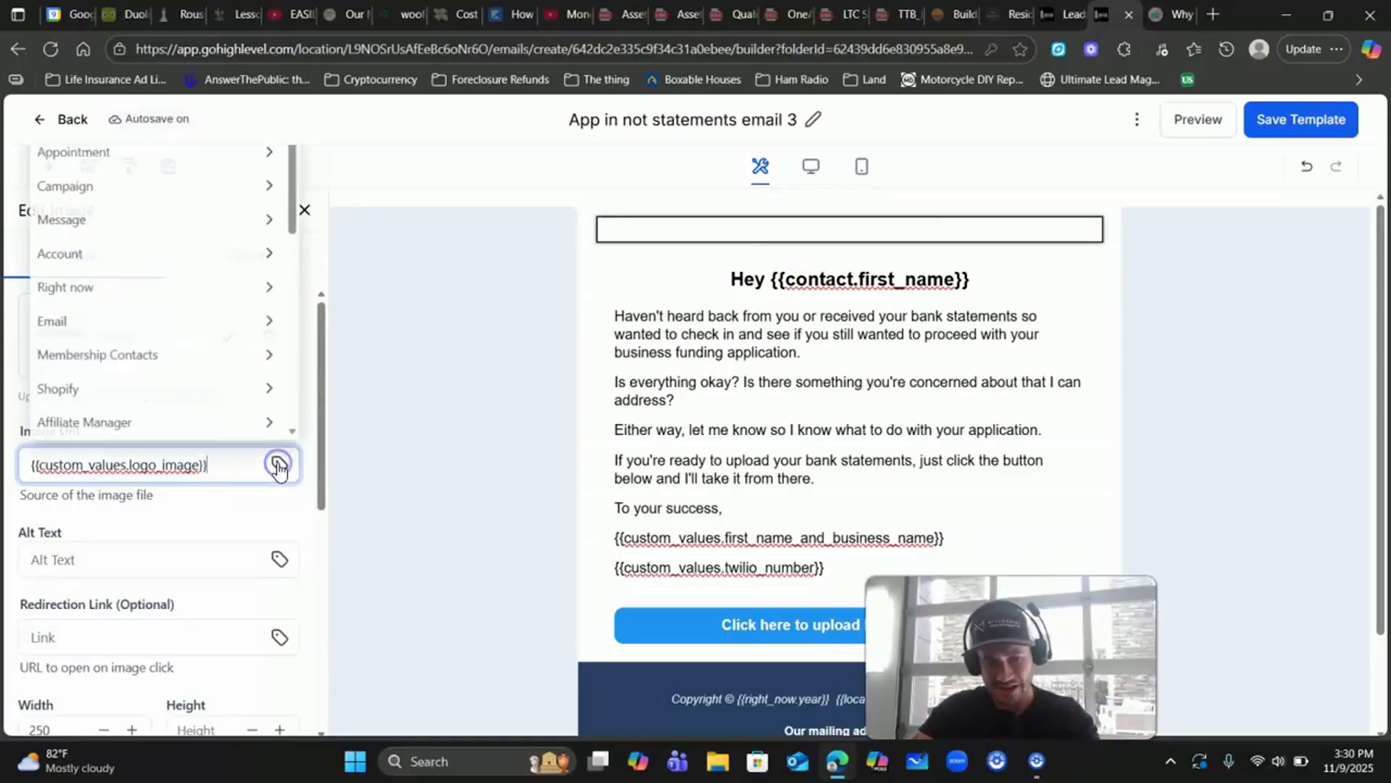
scroll(197, 324, "down", 5)
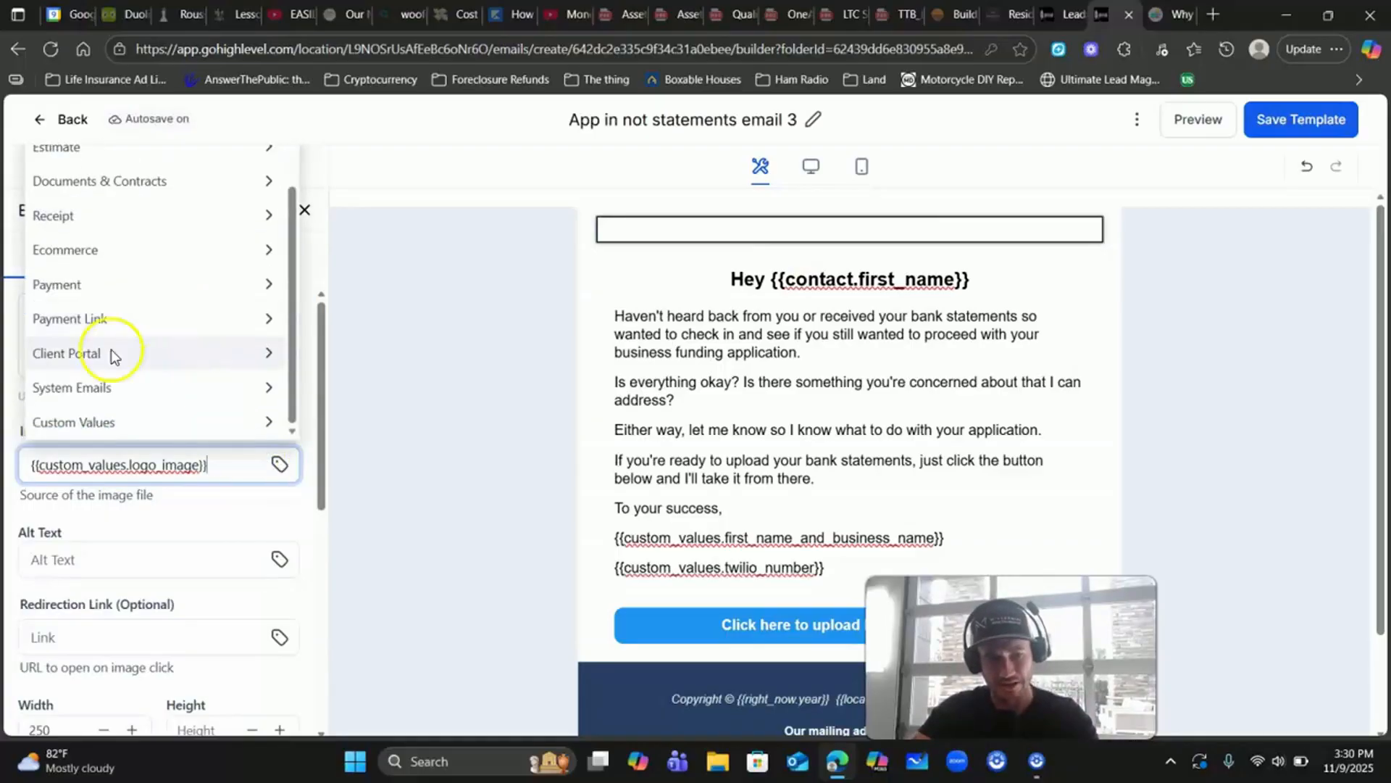
left_click(94, 431)
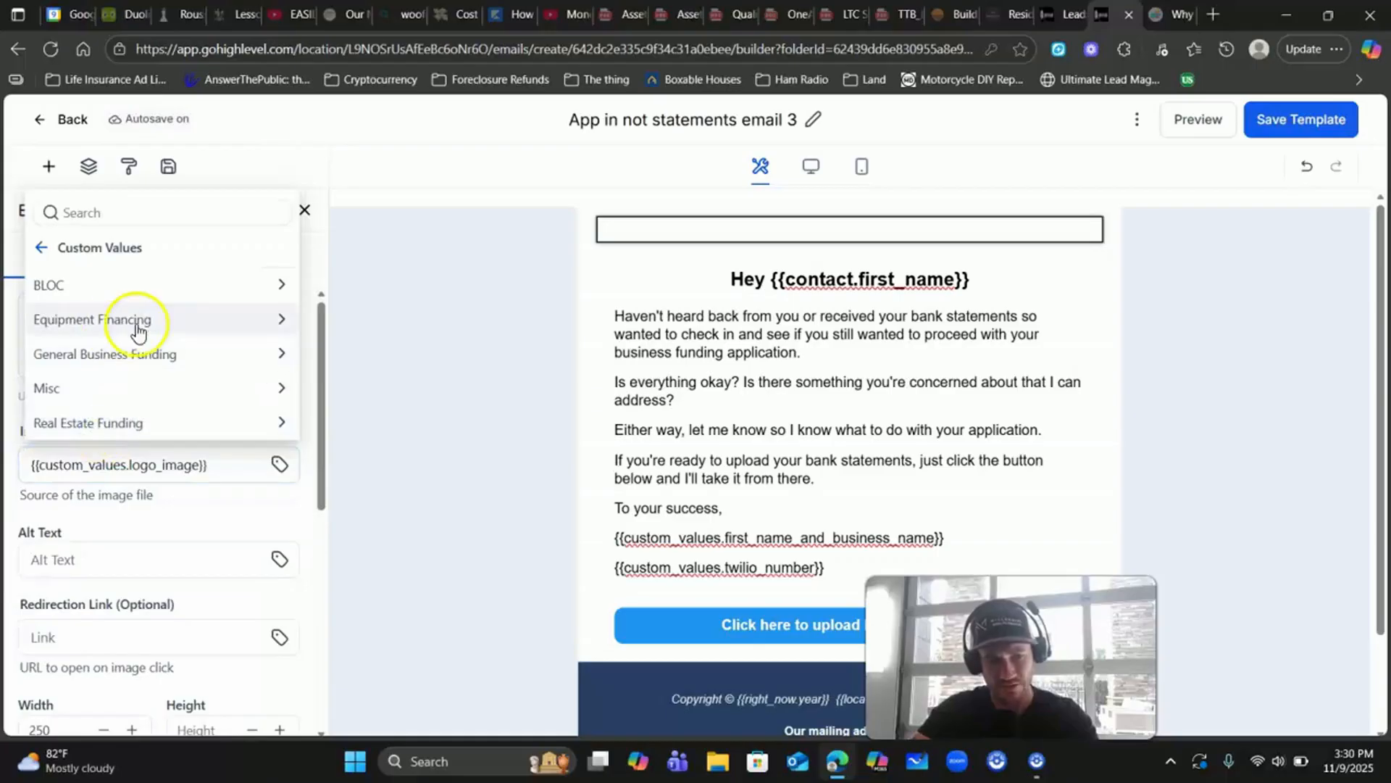
left_click(42, 249)
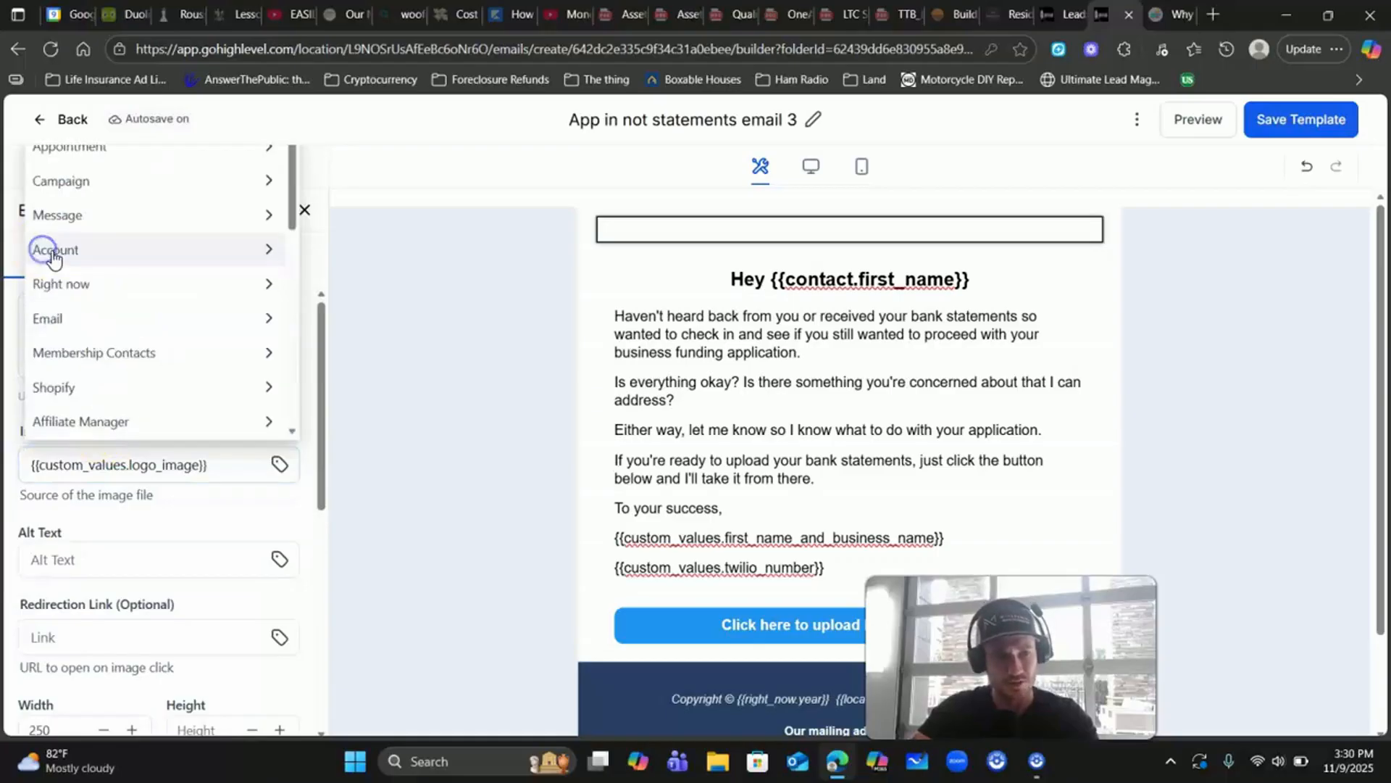
scroll(155, 372, "down", 6)
left_click(112, 434)
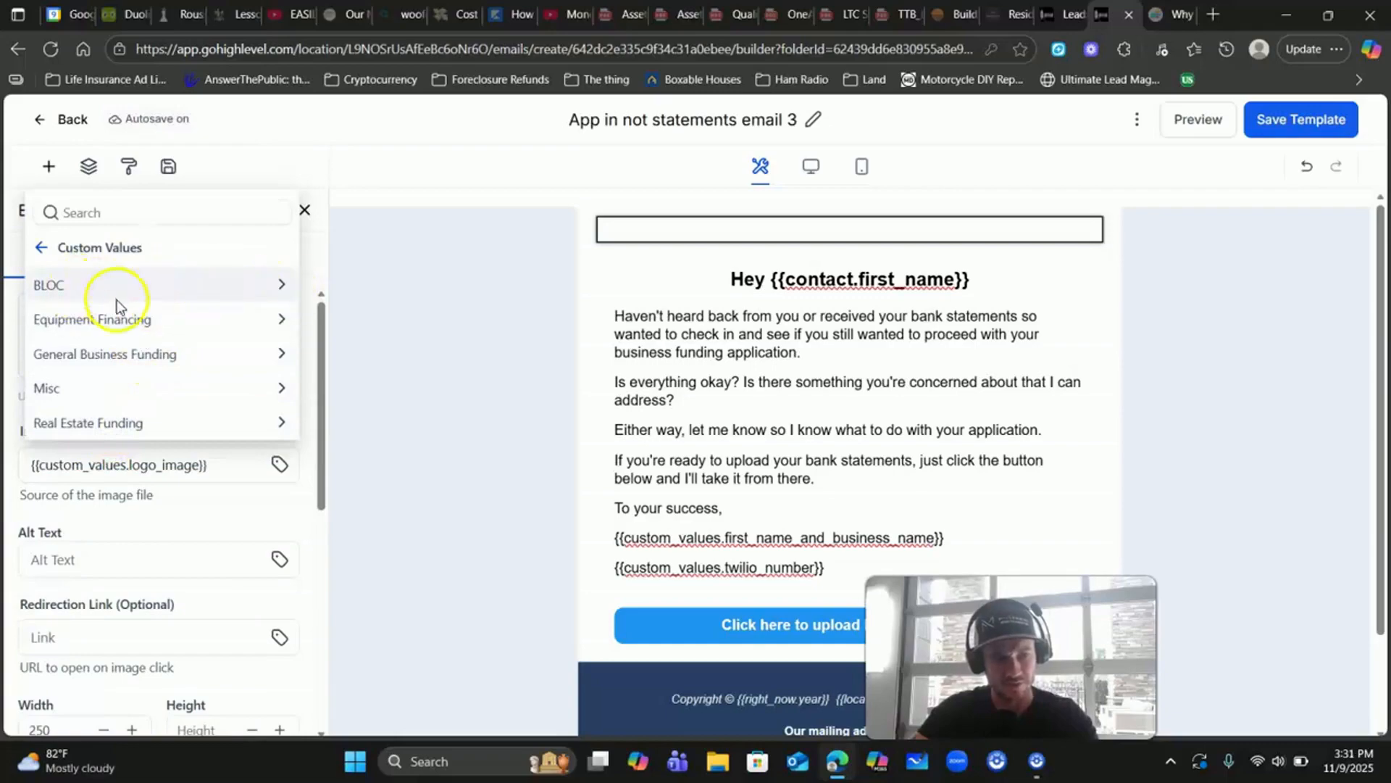
left_click(84, 388)
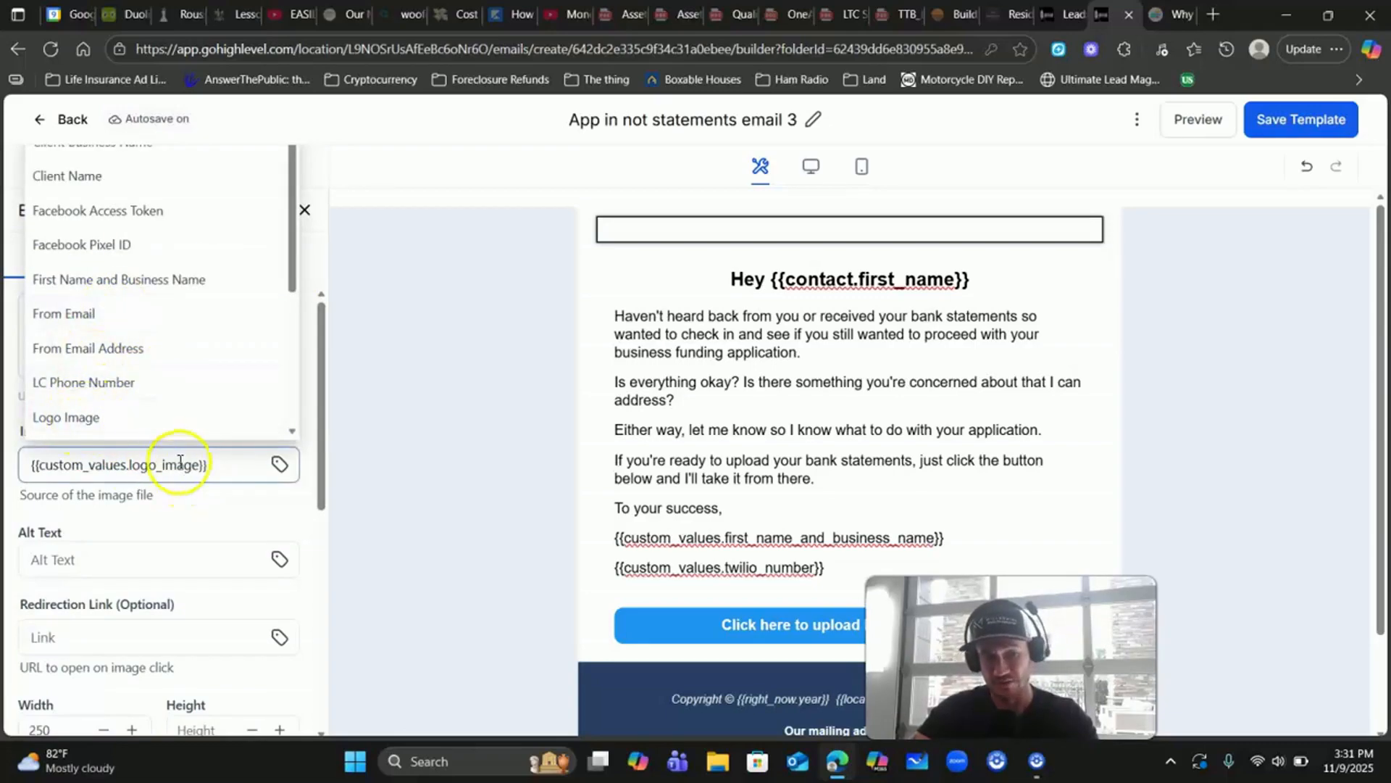
Select the email's body text block and look through the Misc folder of custom values available for insertion
left_click(202, 469)
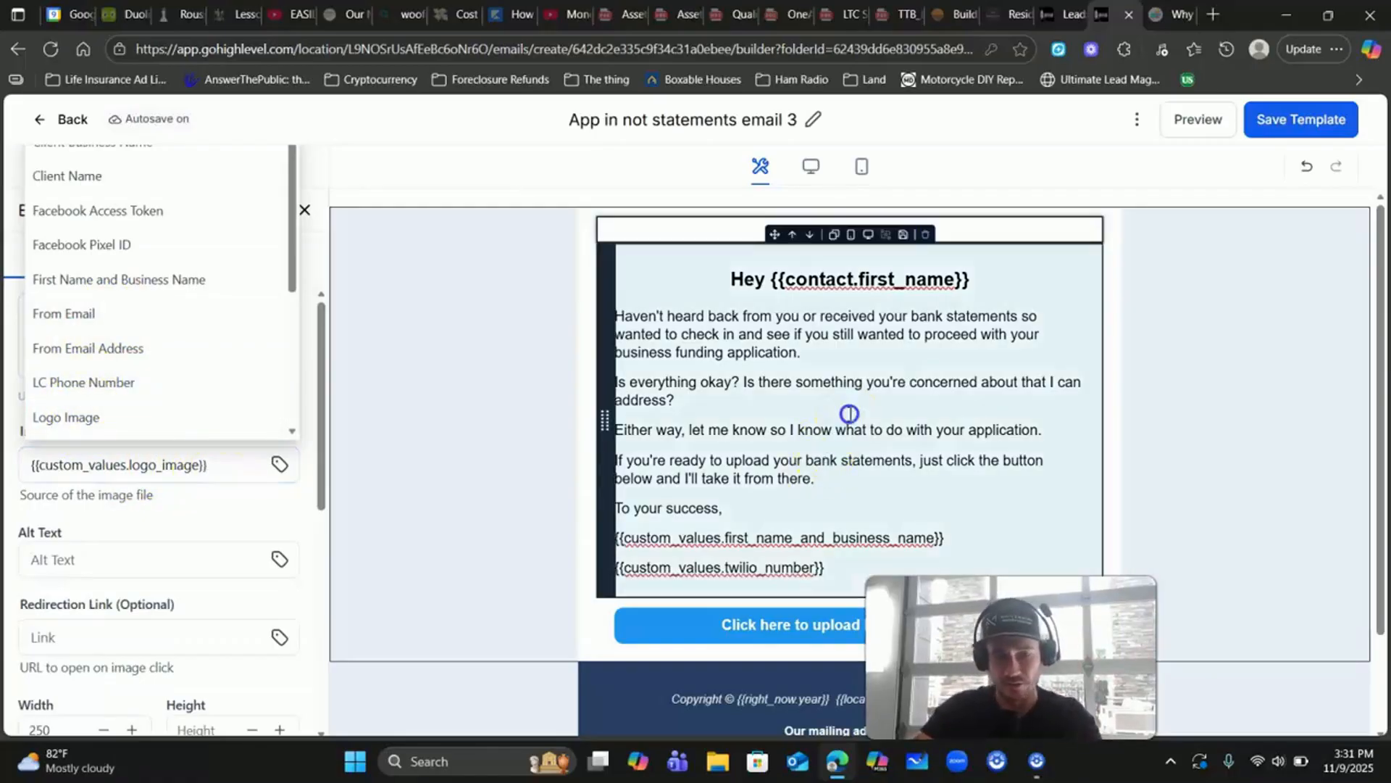
left_click(846, 429)
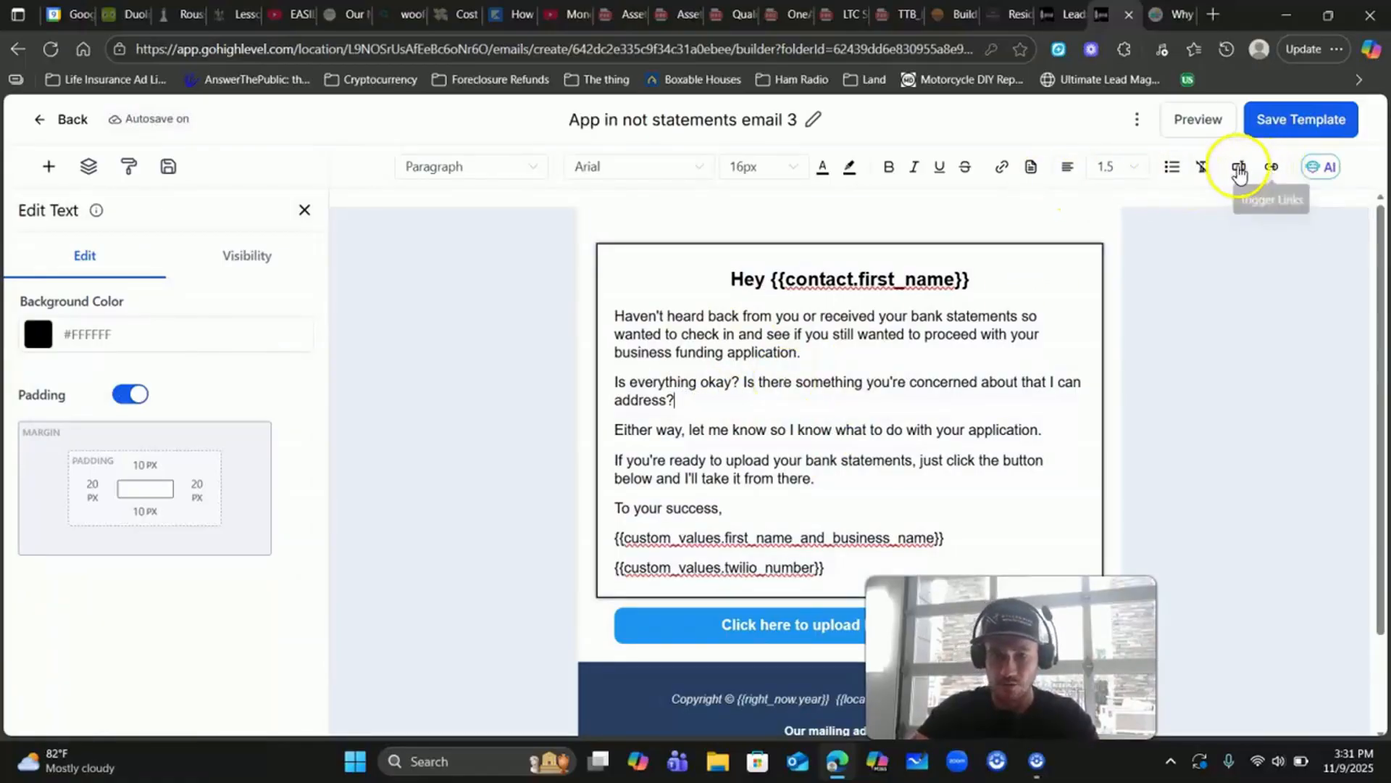
left_click(1237, 179)
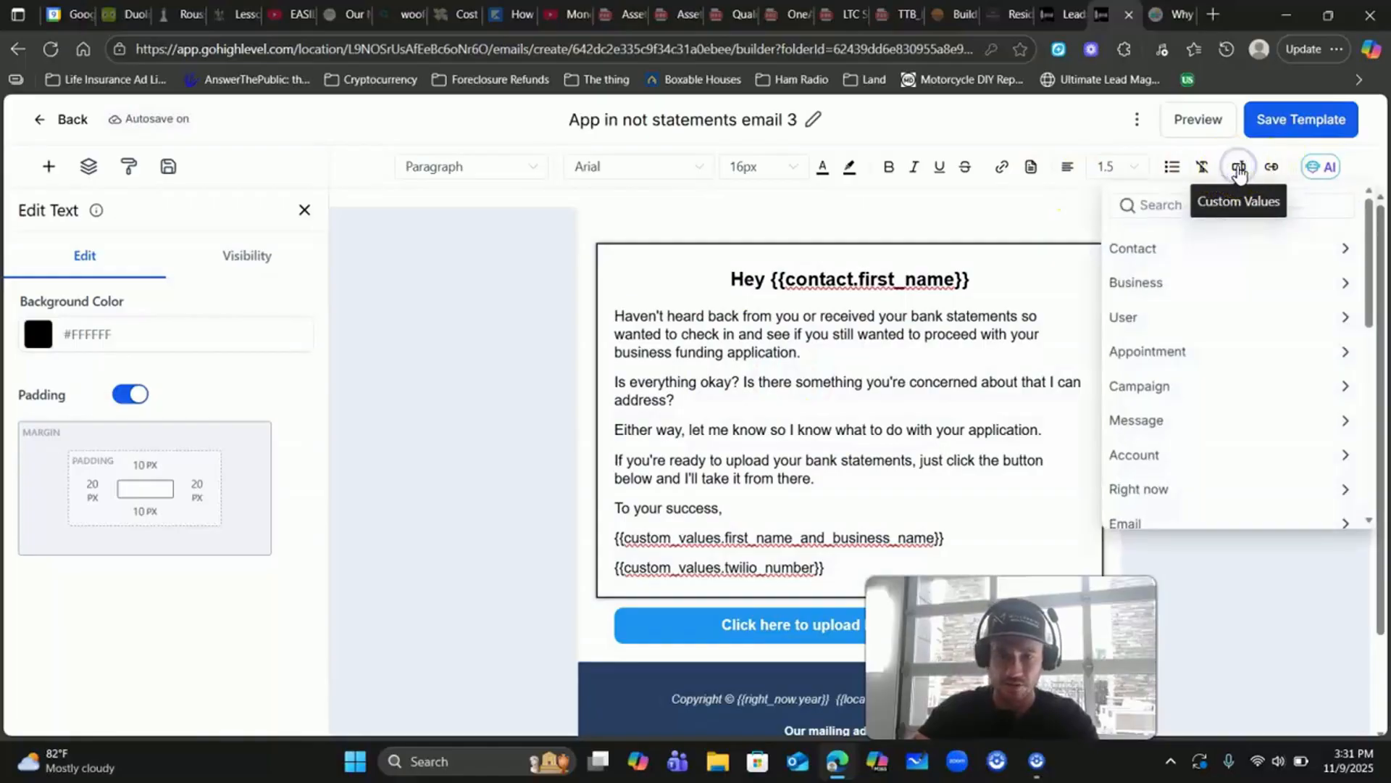
scroll(1164, 341, "down", 5)
left_click(1160, 511)
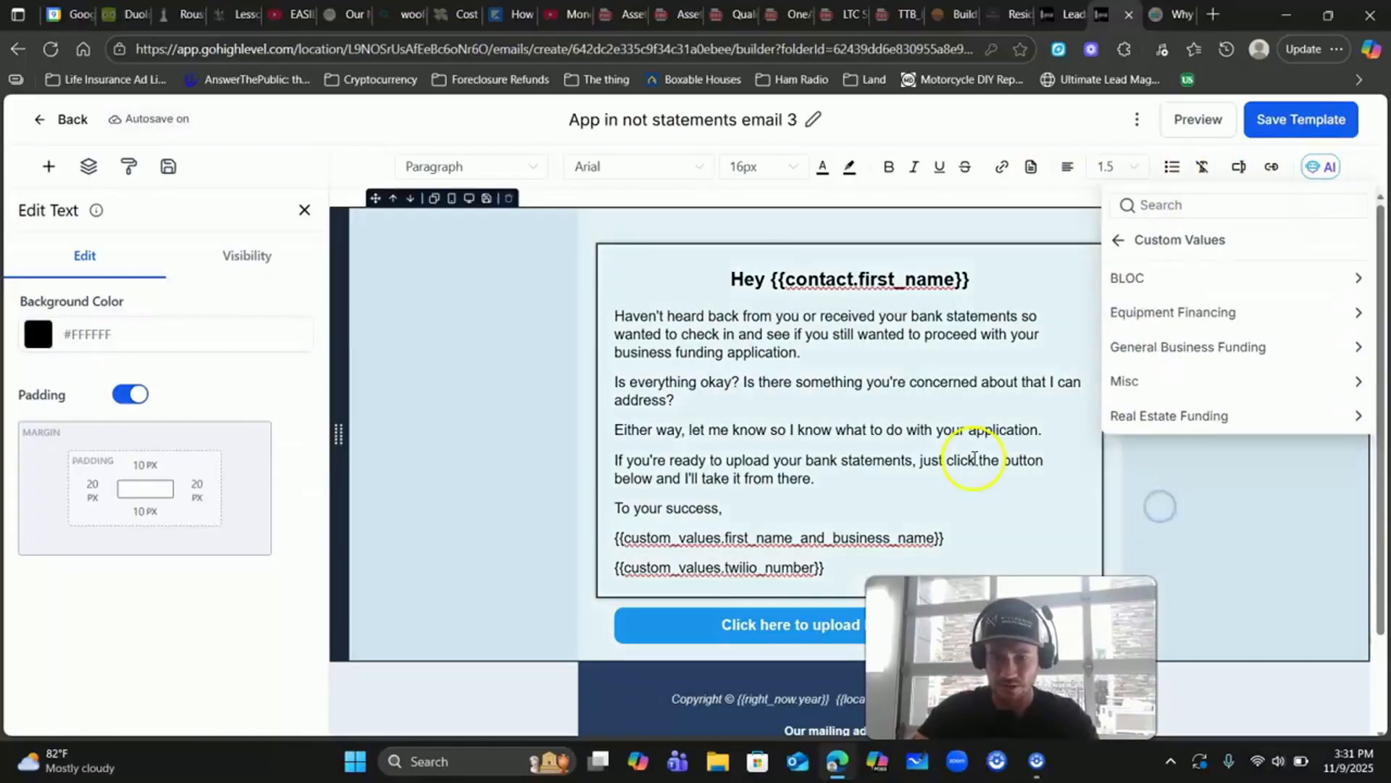
left_click(1135, 380)
scroll(1189, 404, "down", 5)
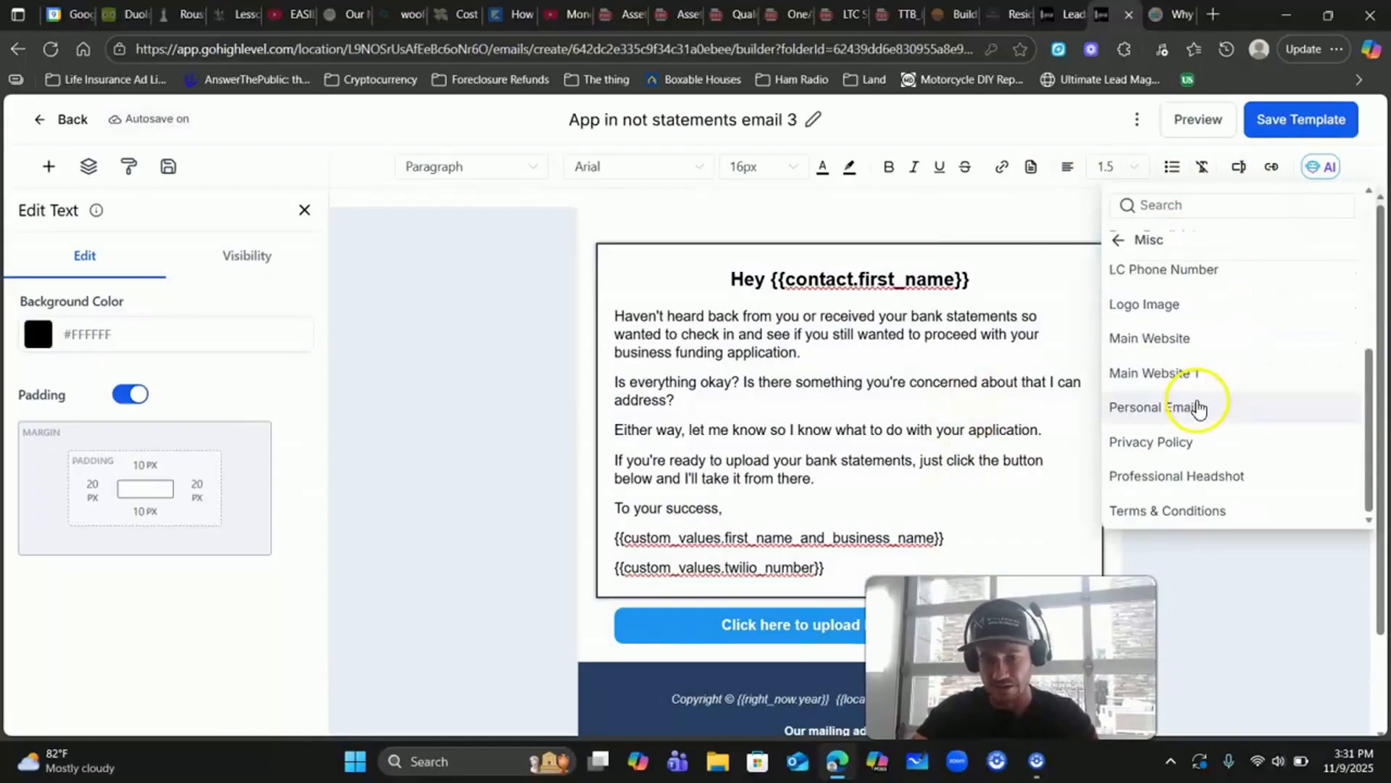
scroll(1196, 404, "up", 3)
scroll(1202, 391, "down", 3)
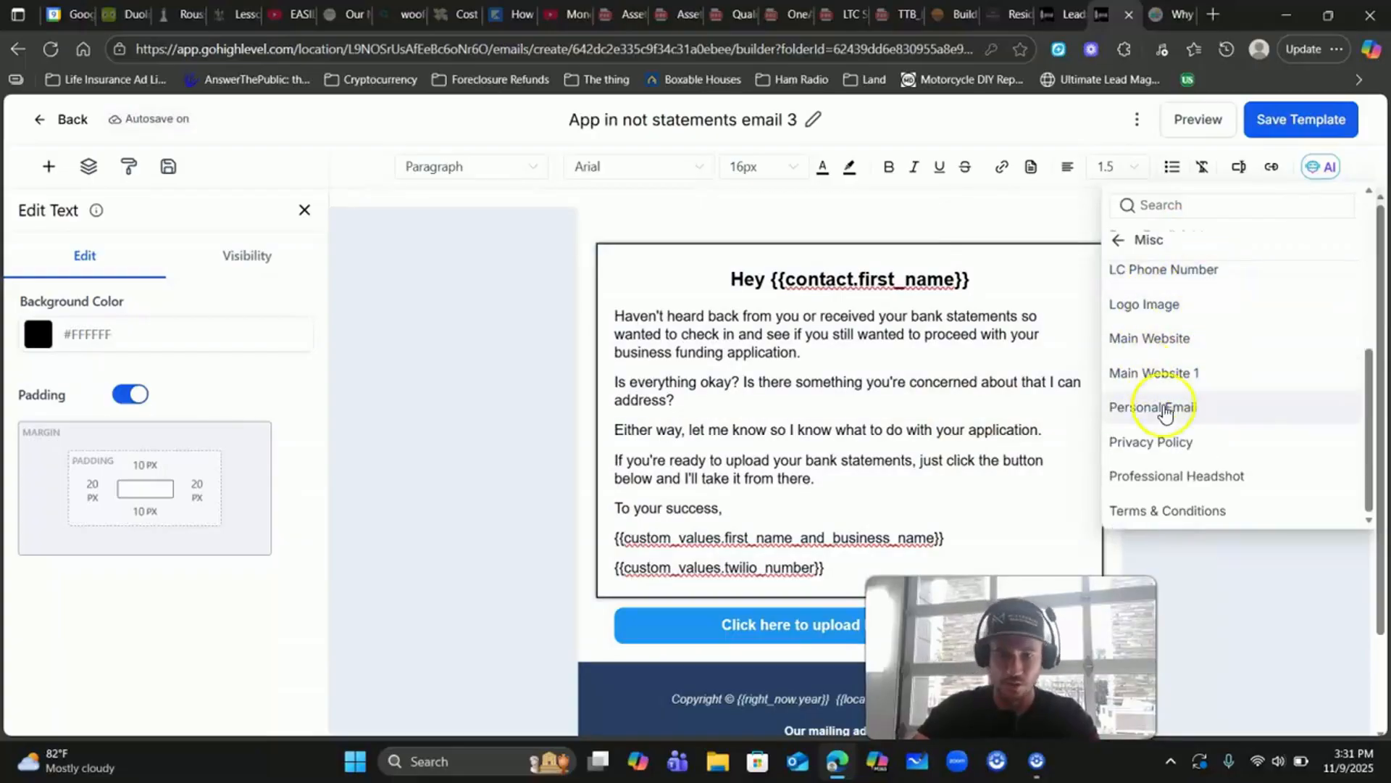
scroll(1221, 448, "up", 5)
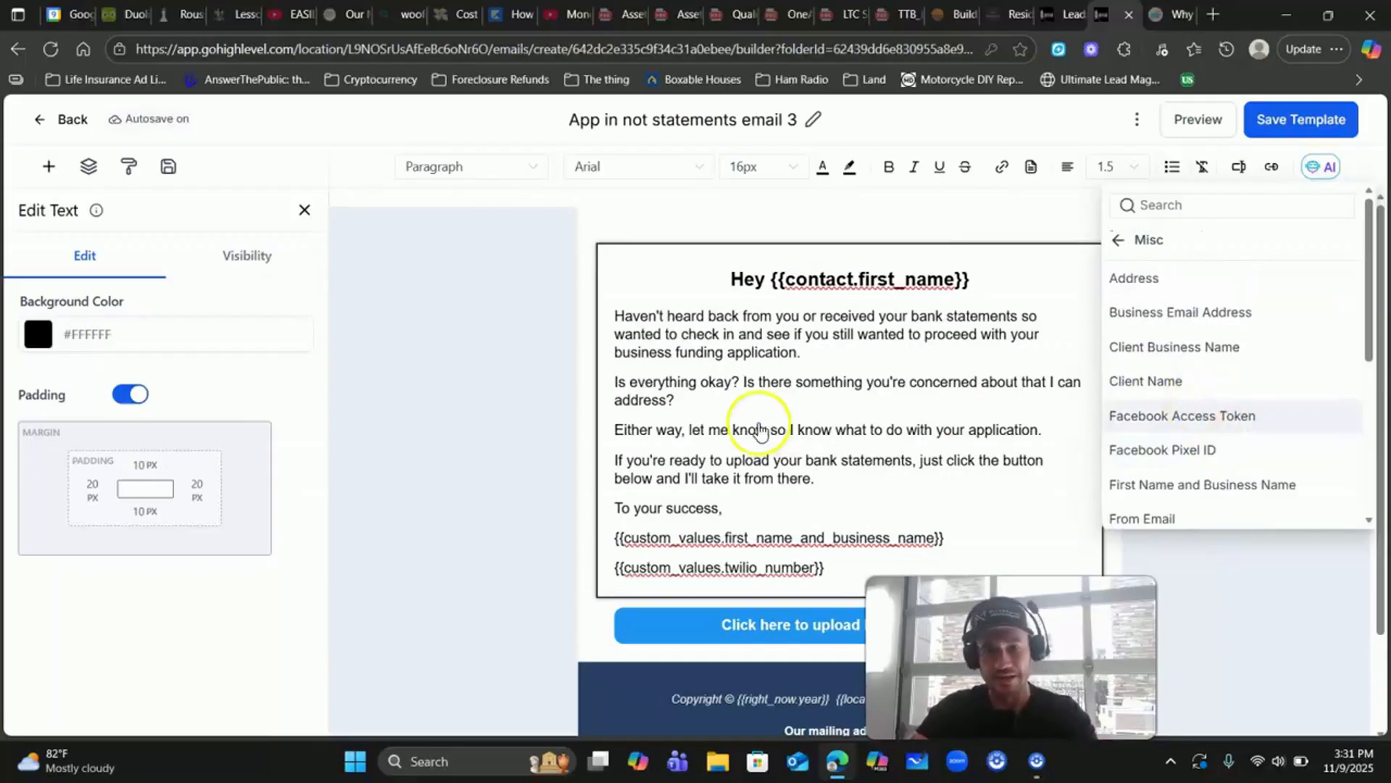
Select the "Click here to upload bank statements" button block and examine the custom value key in its Link Url
left_click(777, 448)
left_click_drag(1011, 656, 1219, 654)
left_click(871, 618)
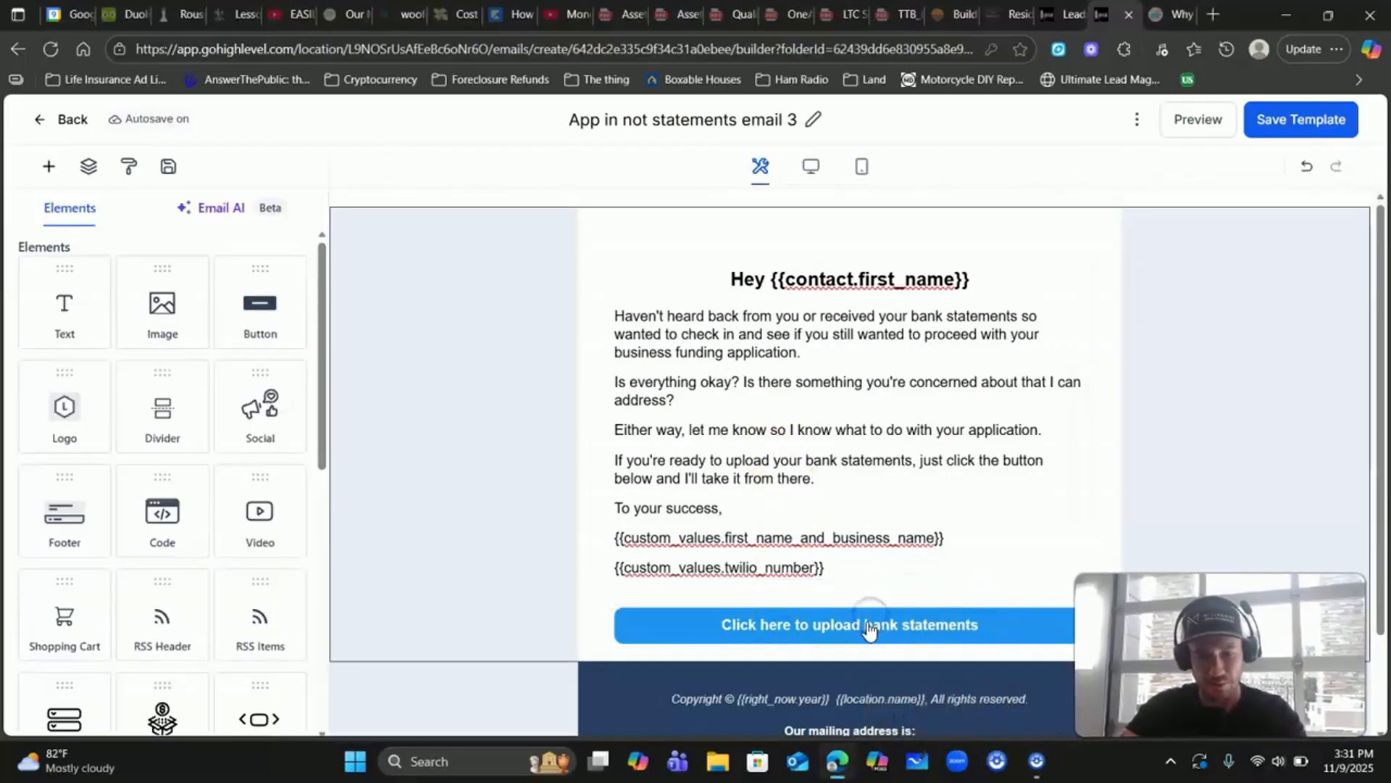
left_click(769, 554)
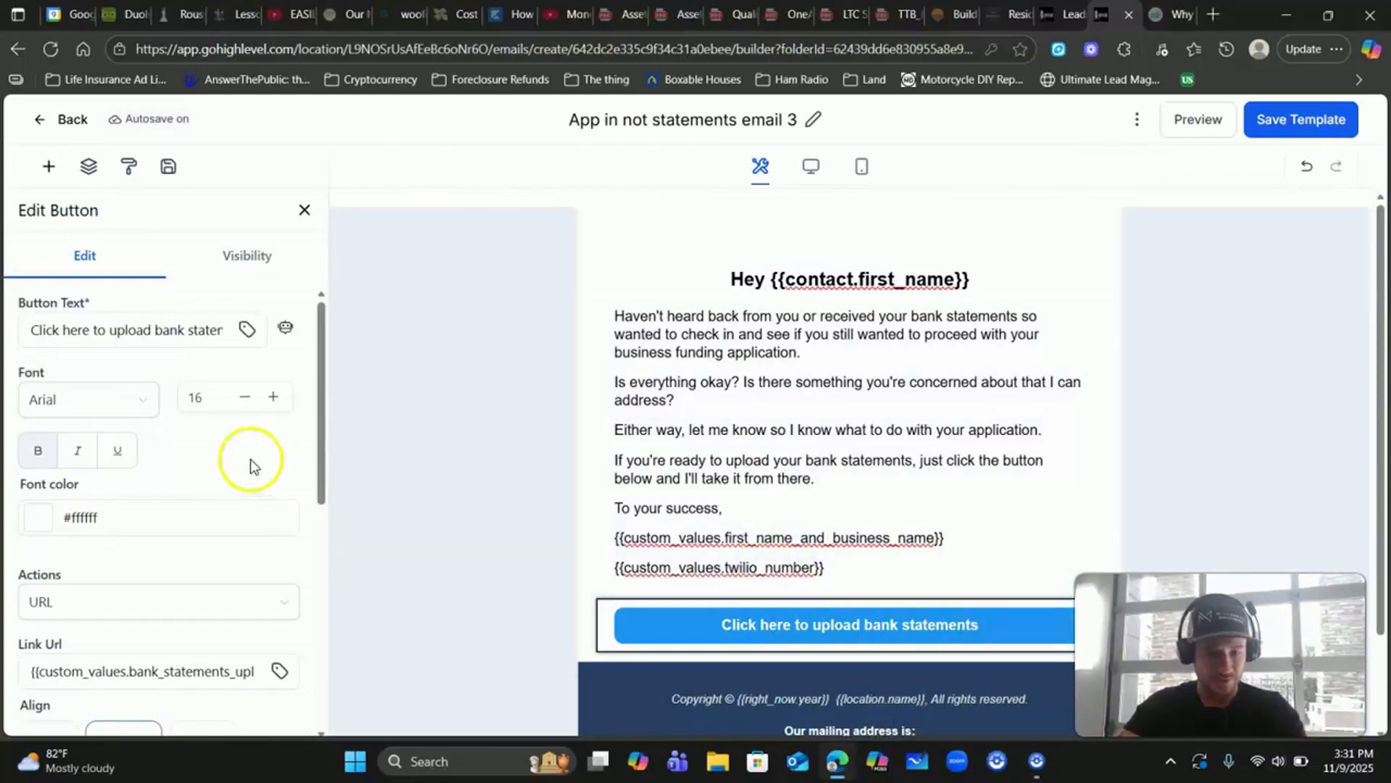
scroll(184, 412, "down", 3)
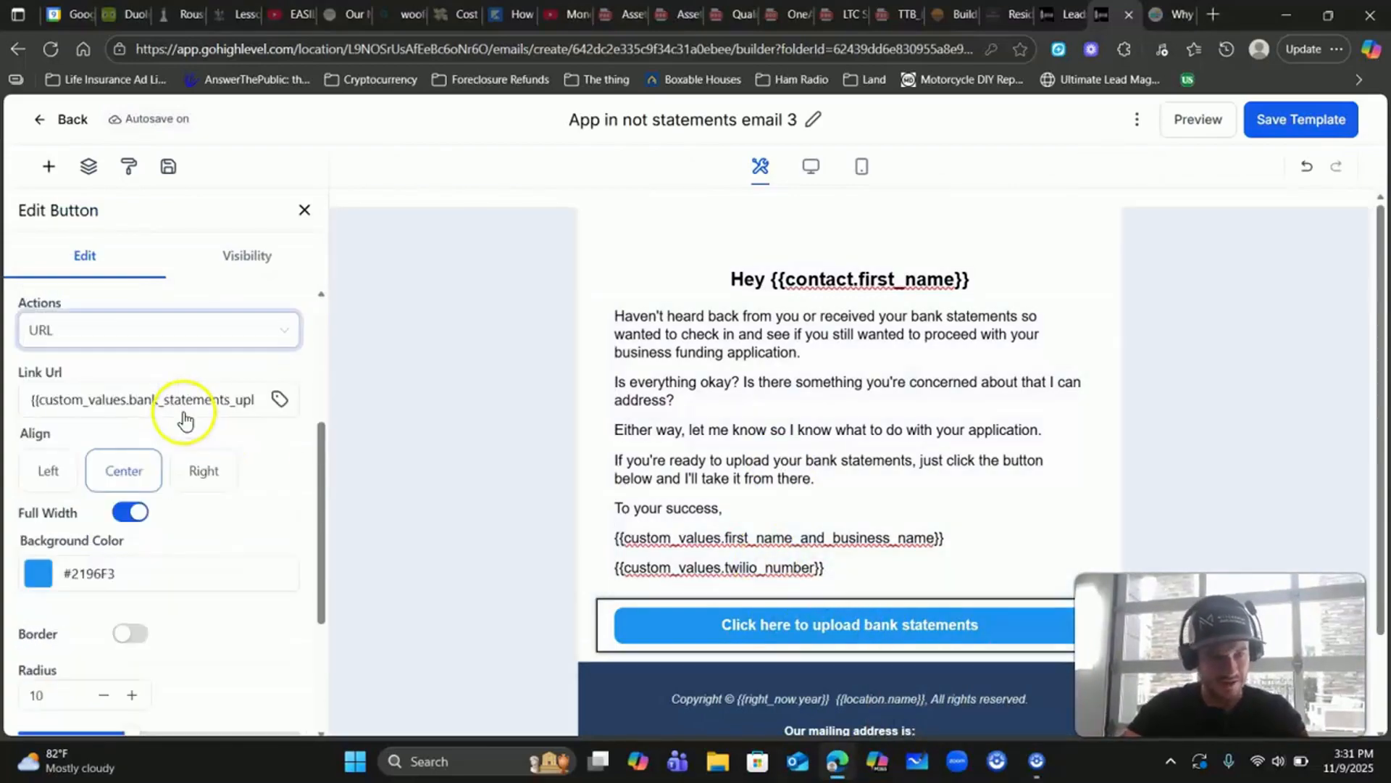
left_click_drag(152, 401, 258, 398)
left_click(197, 398)
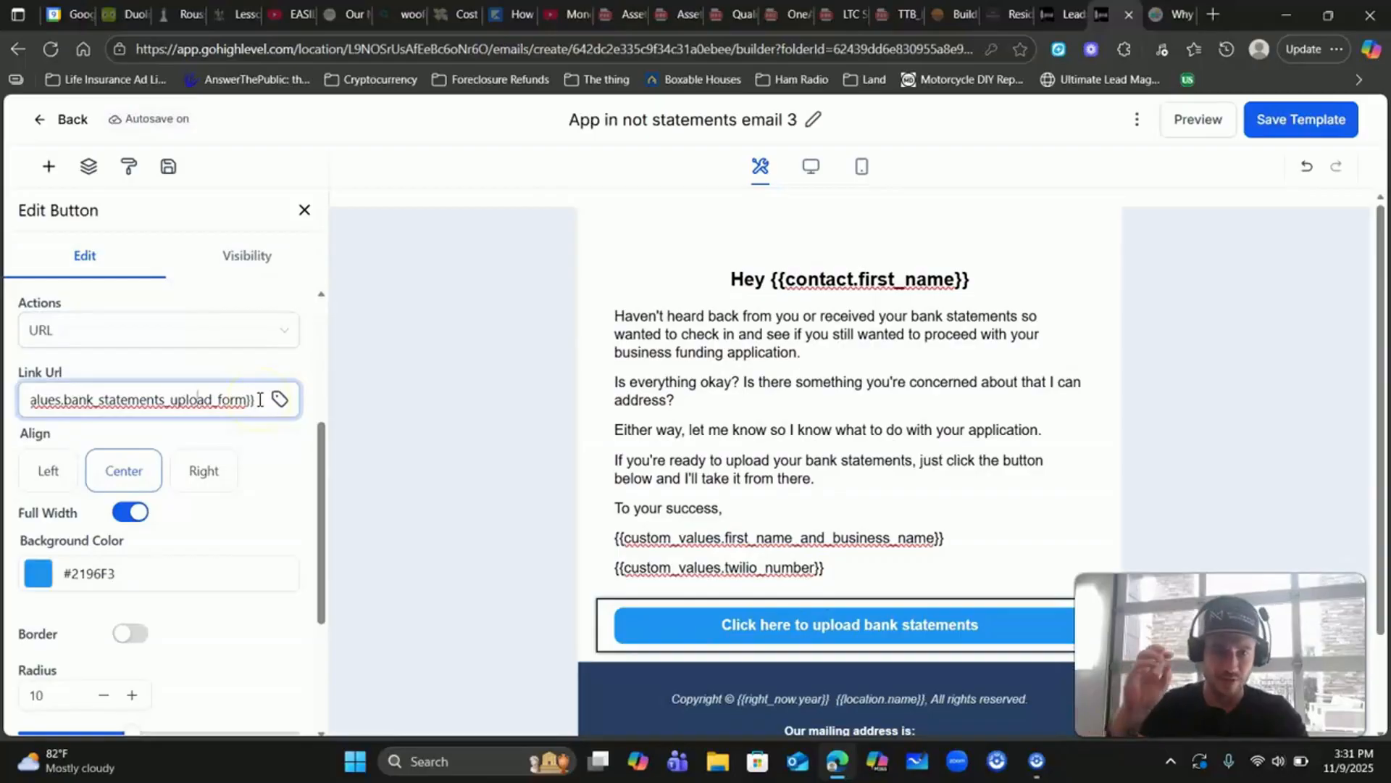
left_click_drag(229, 398, 52, 396)
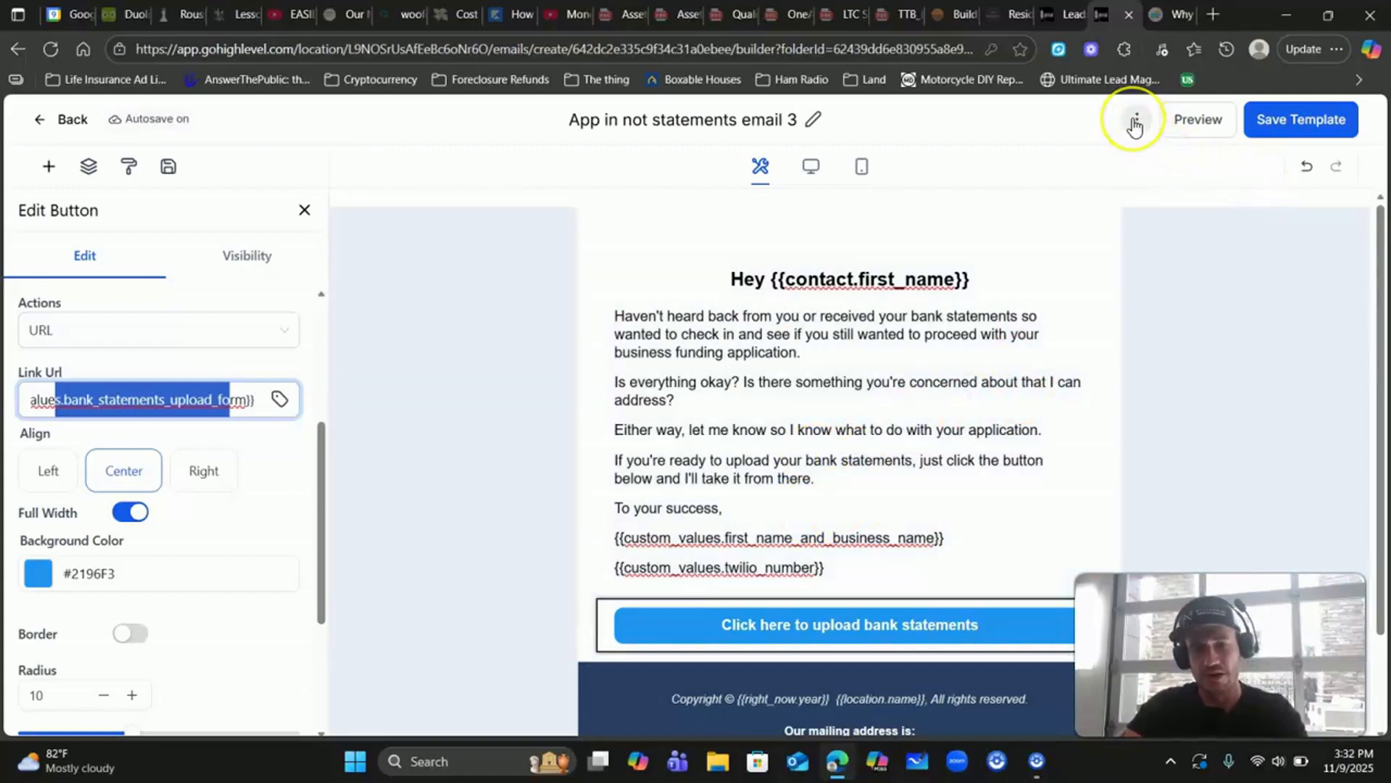
Open the template settings, examine the From Name and From Email custom value keys, and close the settings
left_click(1139, 123)
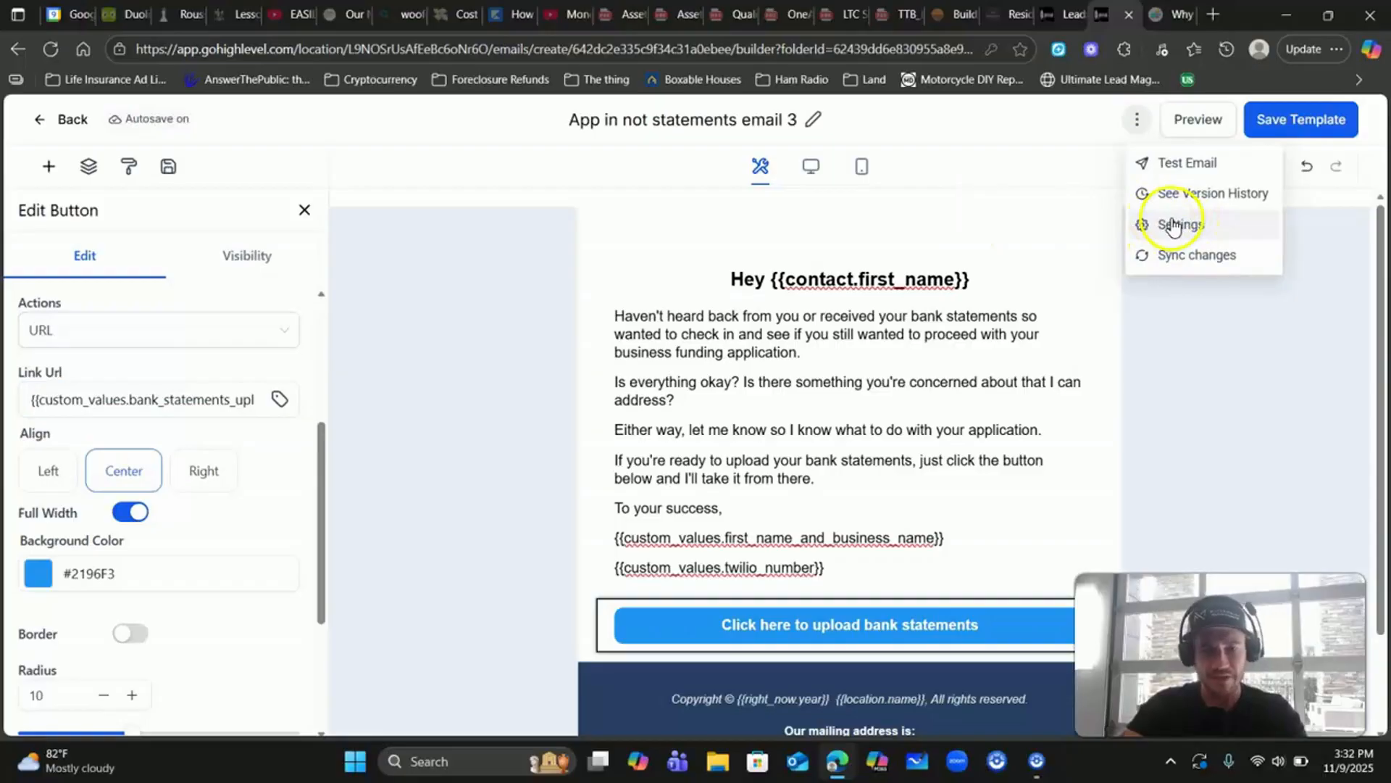
left_click(1174, 226)
left_click(1203, 258)
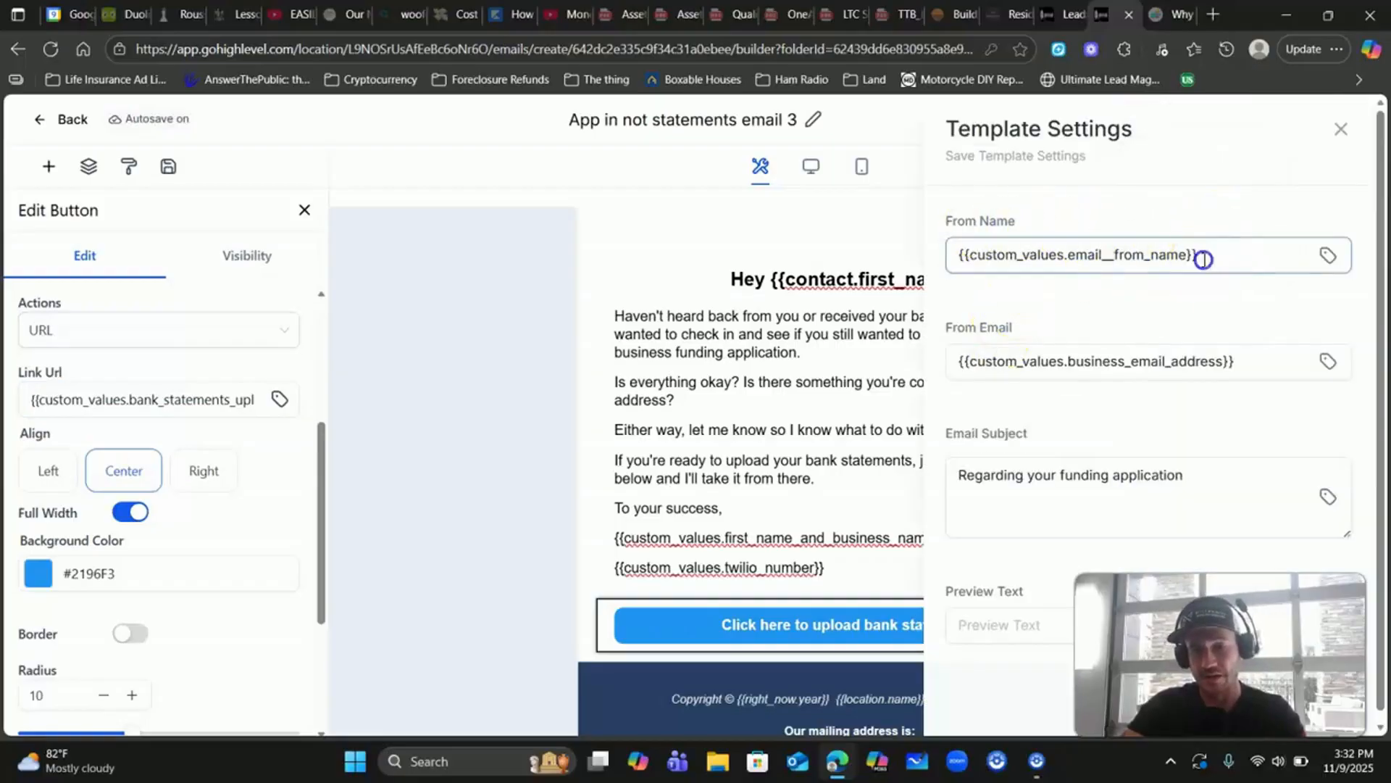
left_click_drag(1203, 259, 955, 261)
left_click(1212, 252)
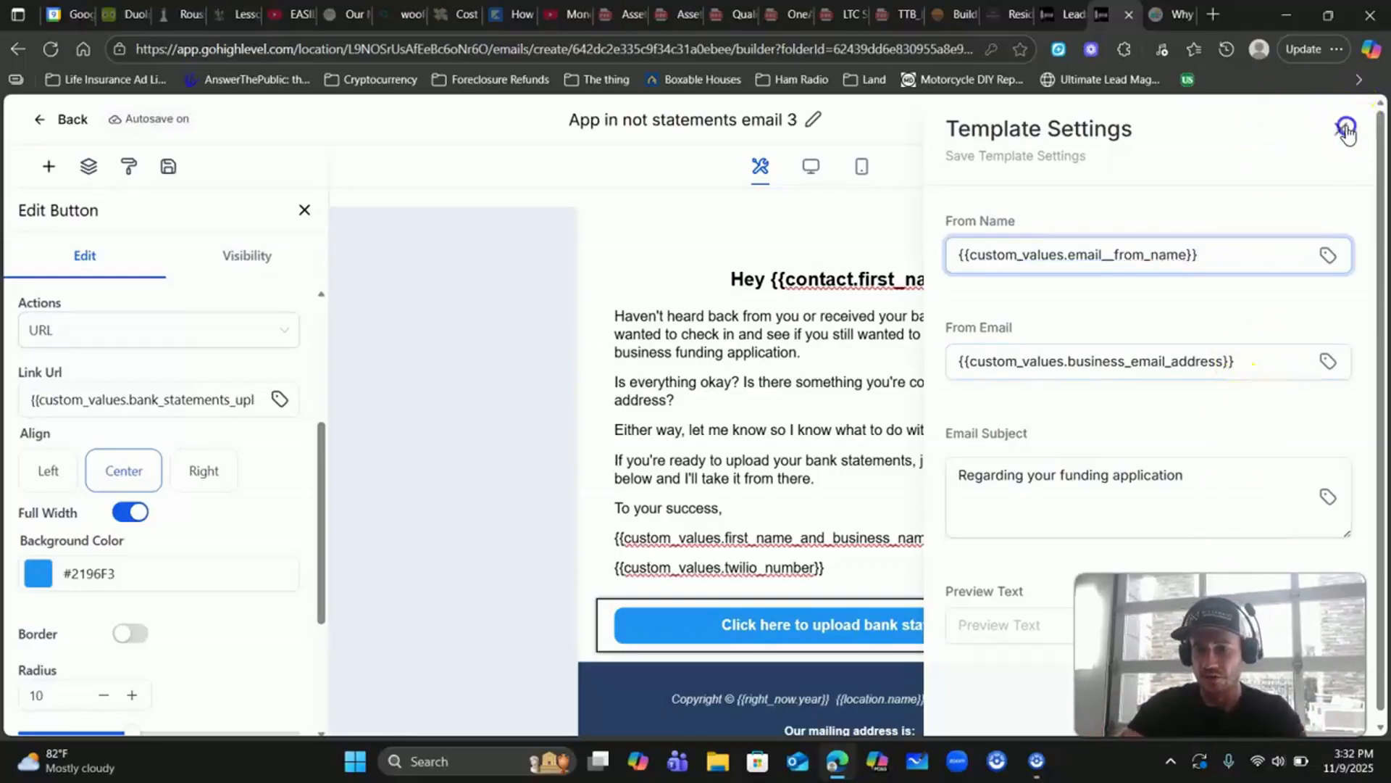
left_click(1342, 129)
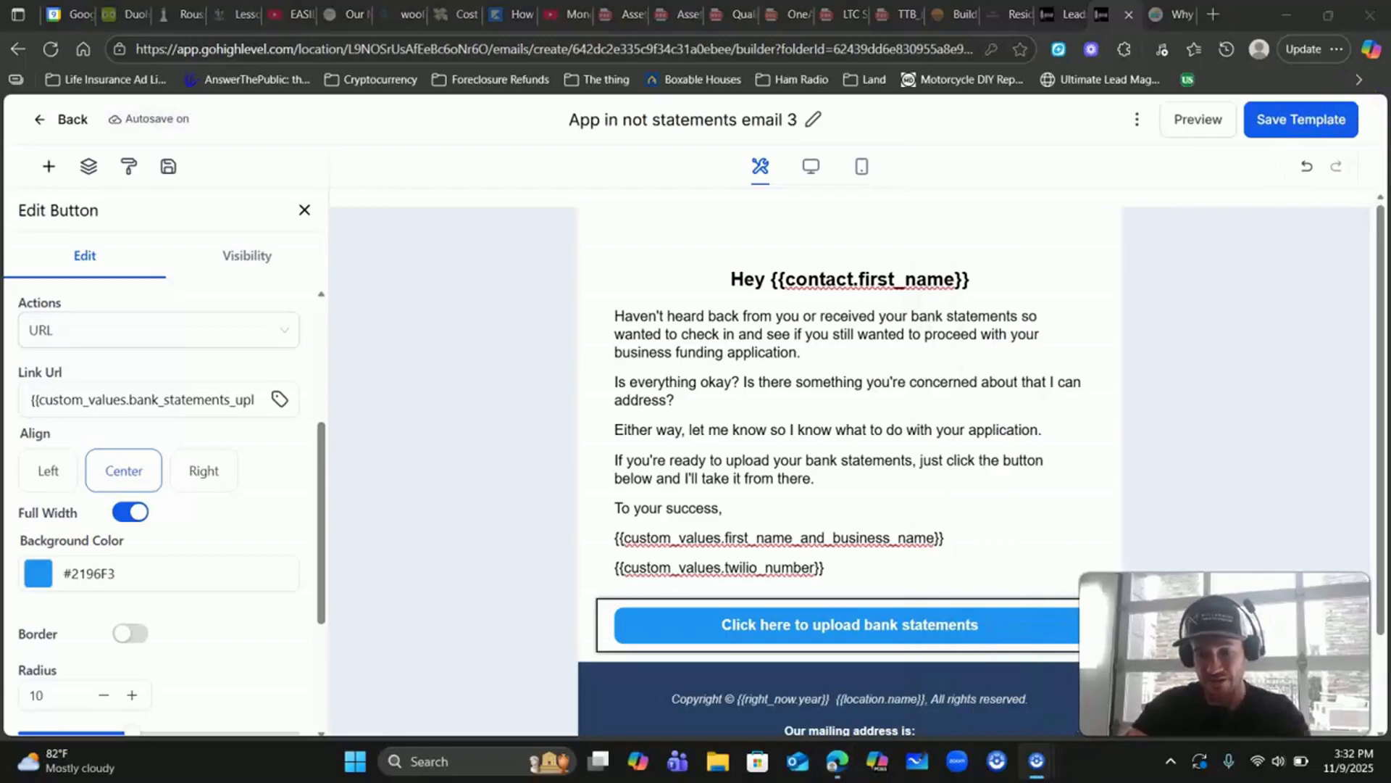
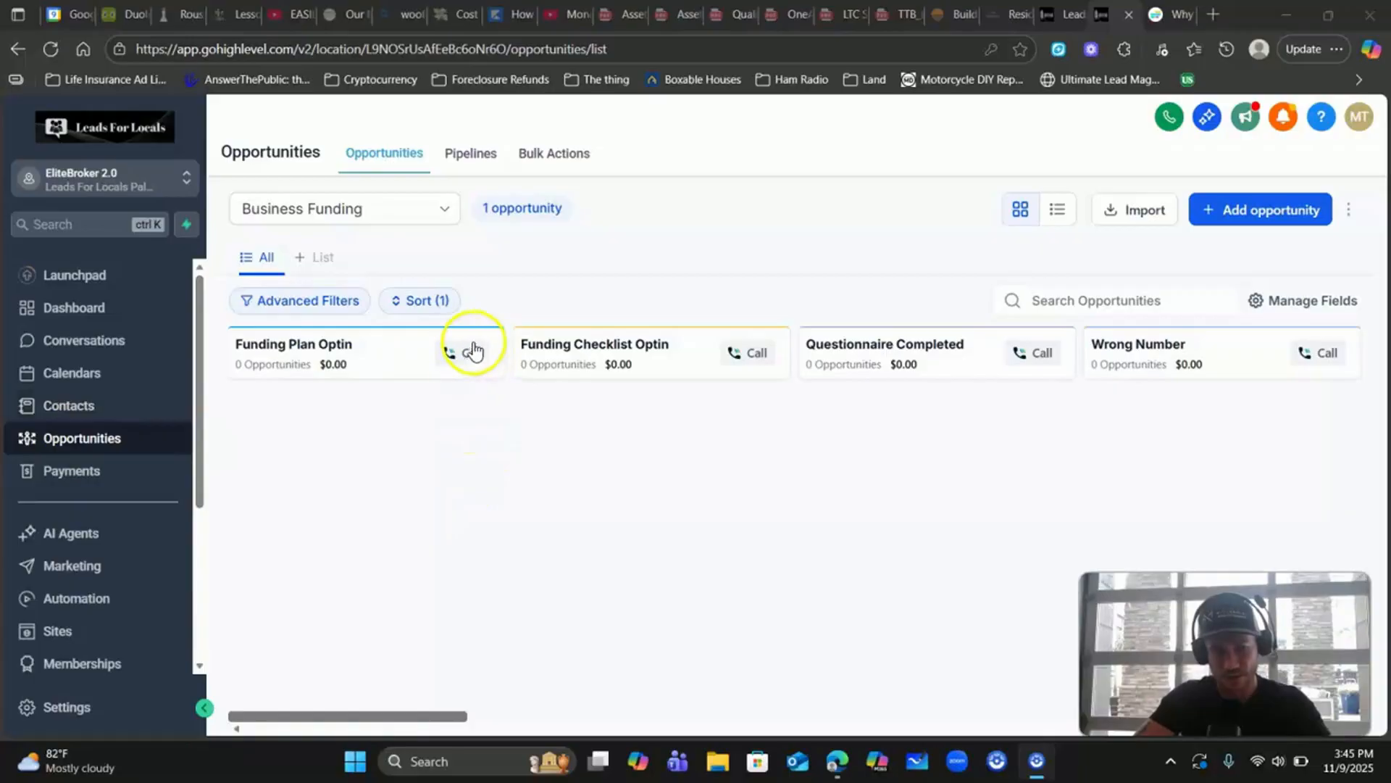
Start calling the Application Sent stage of the Business Funding pipeline, connecting with computer audio
left_click_drag(440, 723, 575, 715)
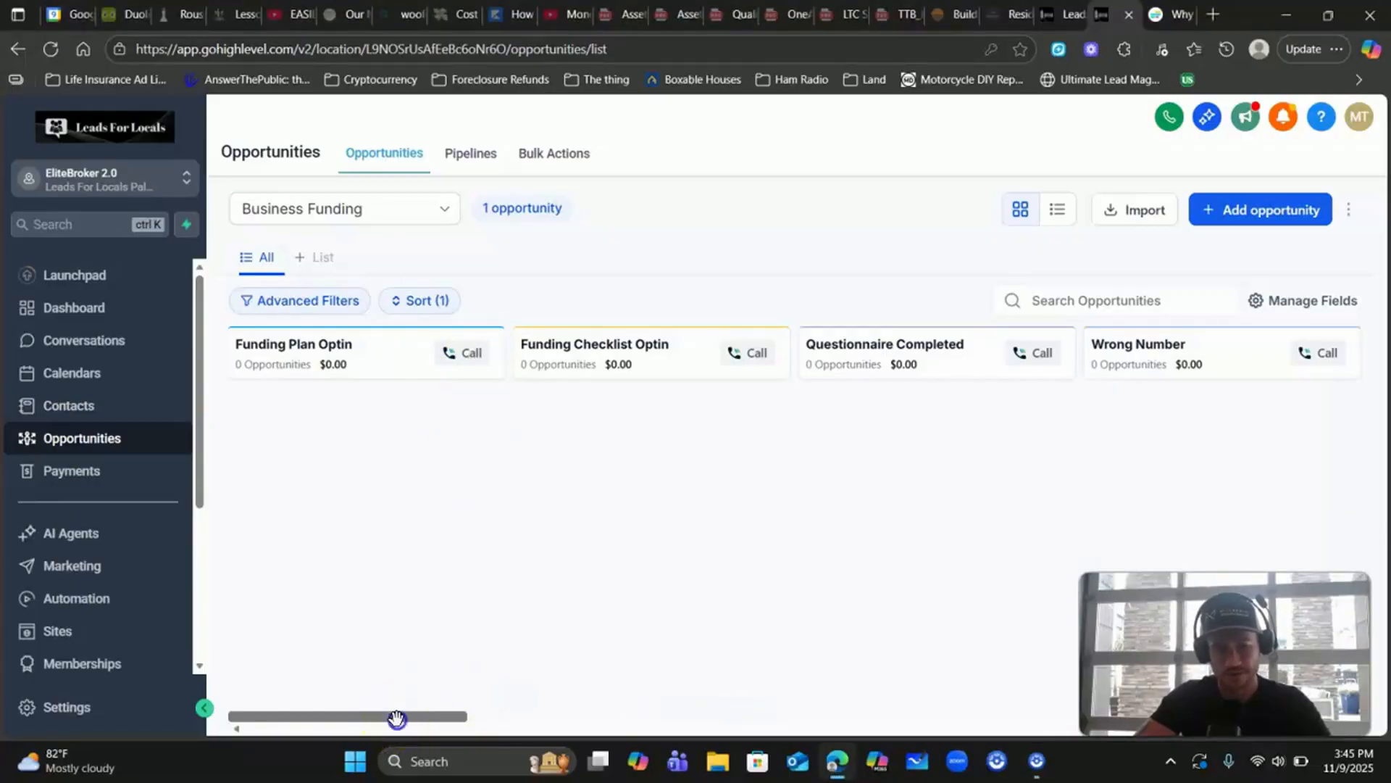
left_click_drag(394, 720, 894, 680)
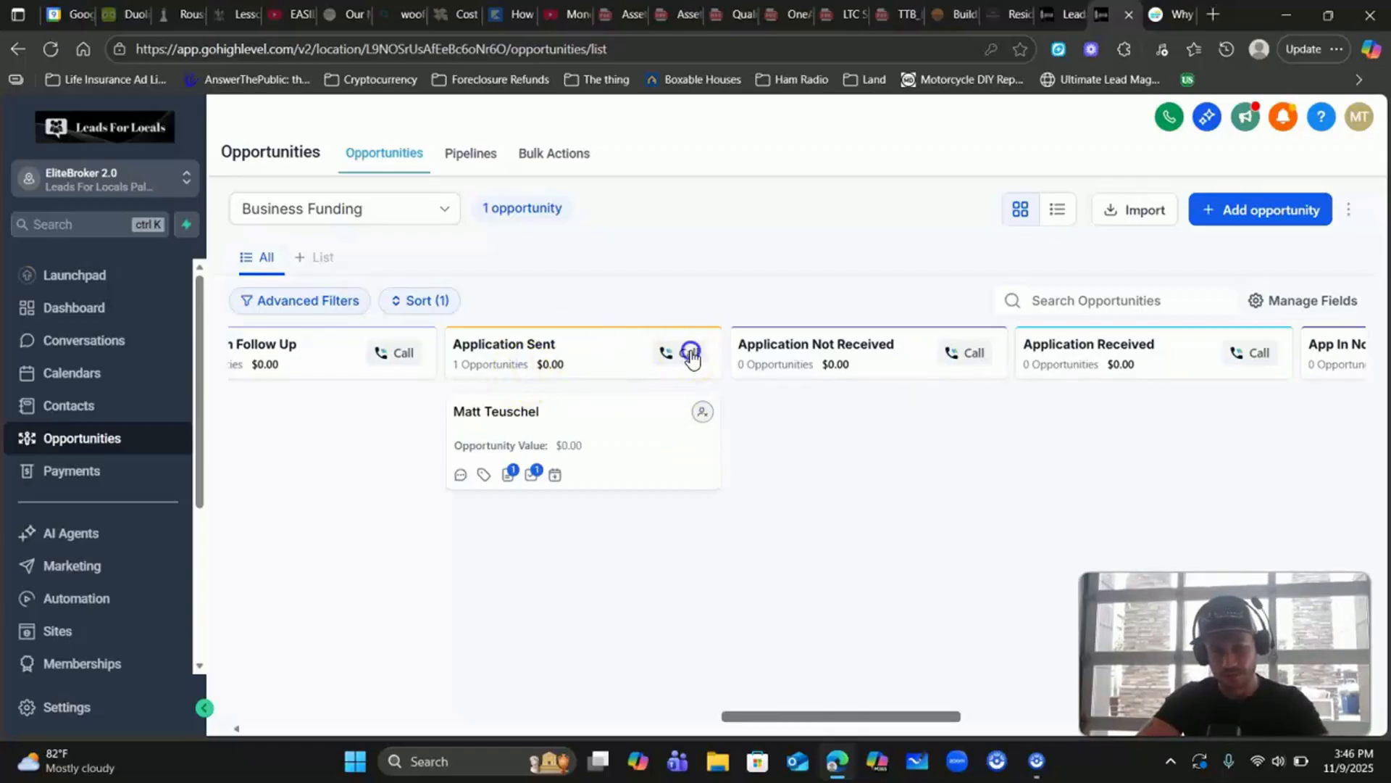
left_click(689, 353)
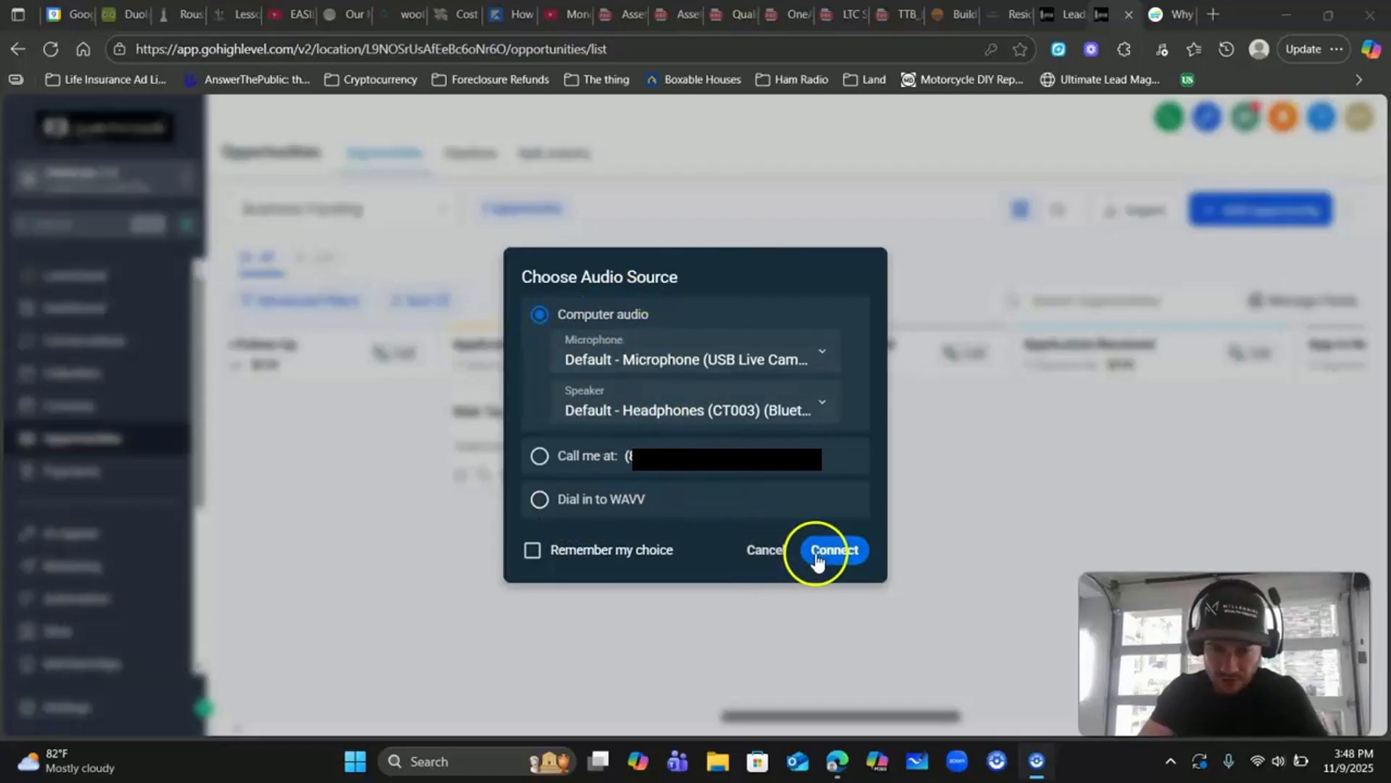
left_click(831, 558)
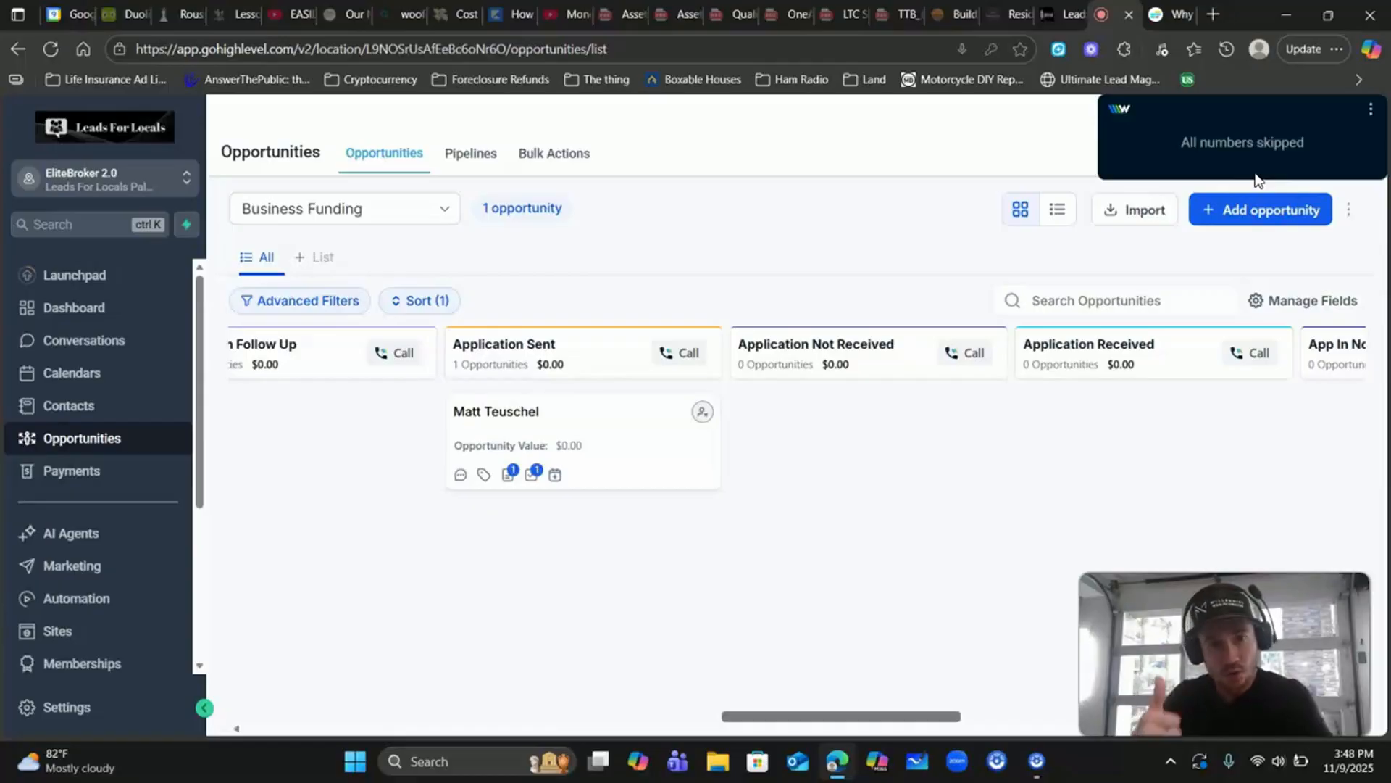
Collapse the dialer widget on the Opportunities board
left_click(1241, 150)
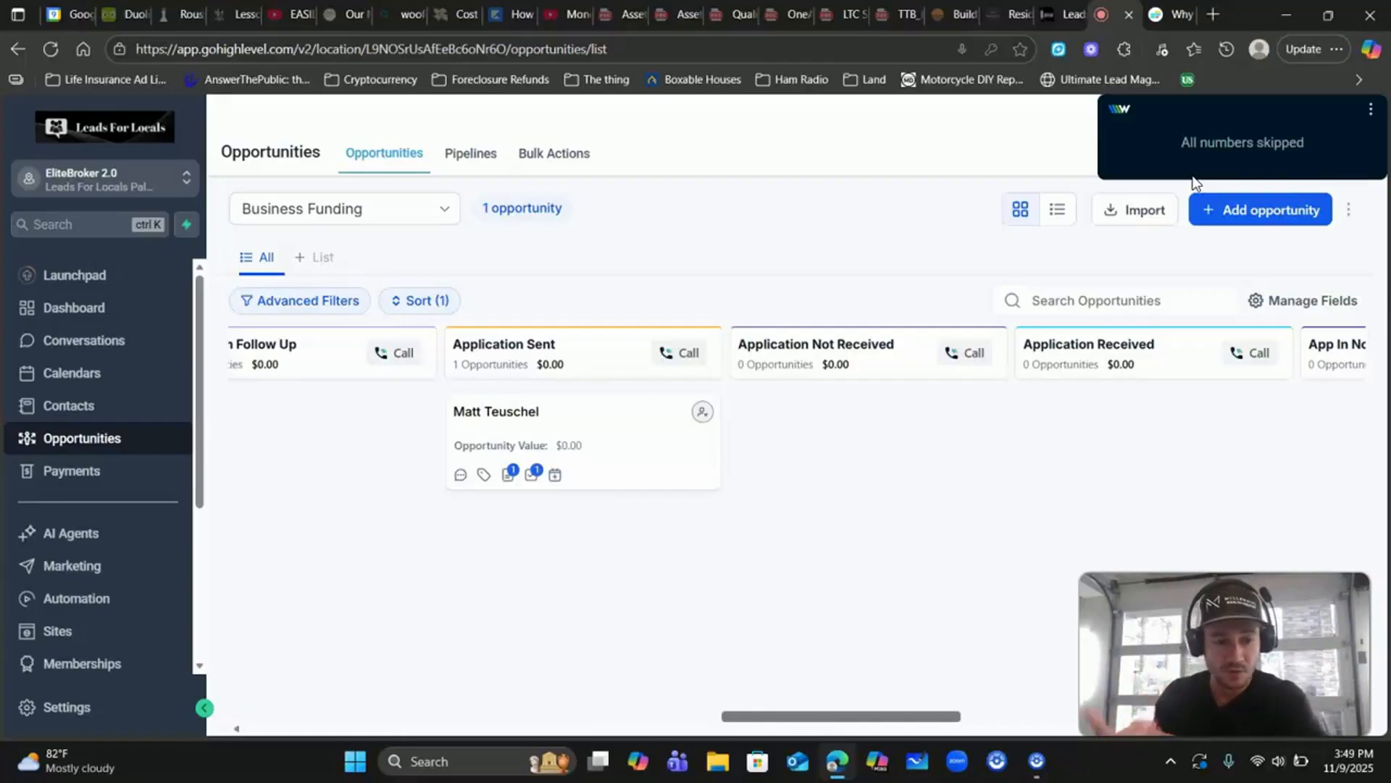
left_click(1370, 109)
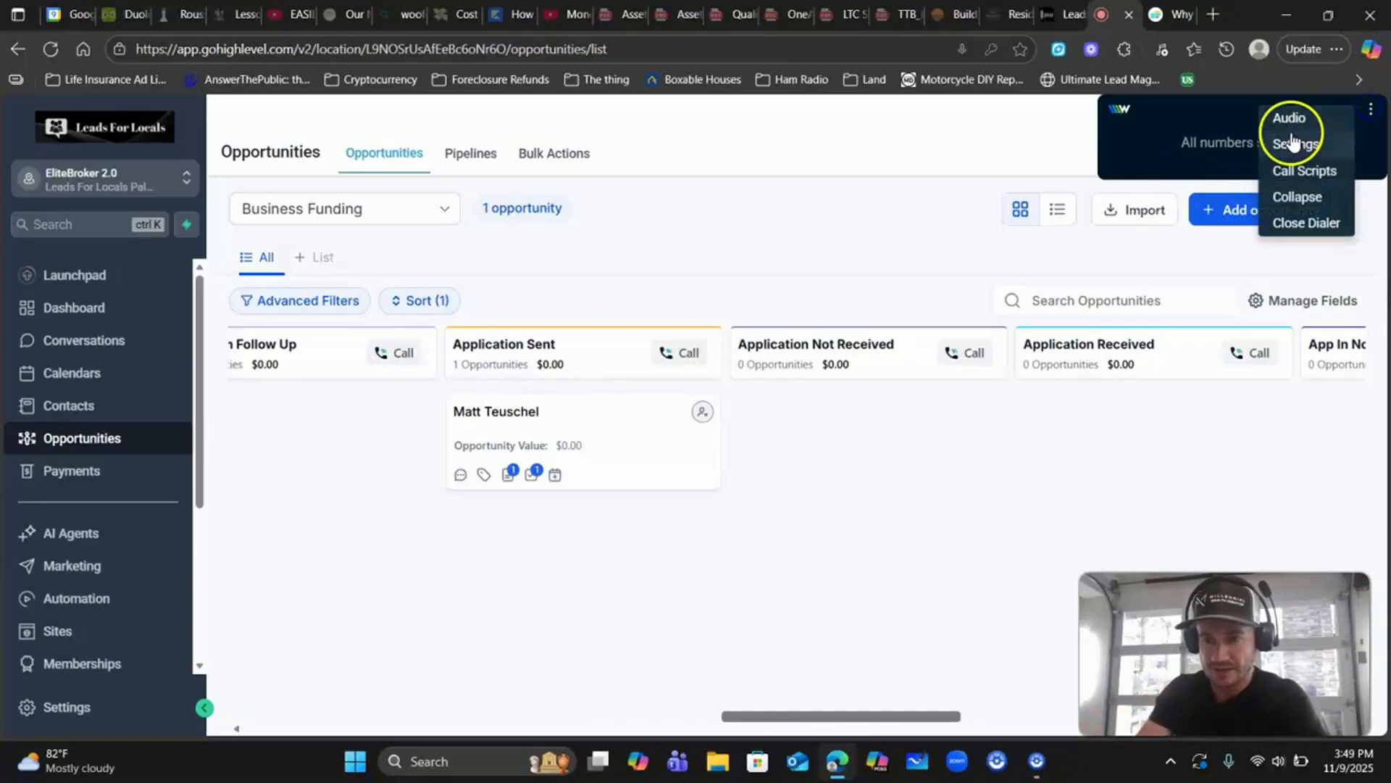
left_click(1290, 206)
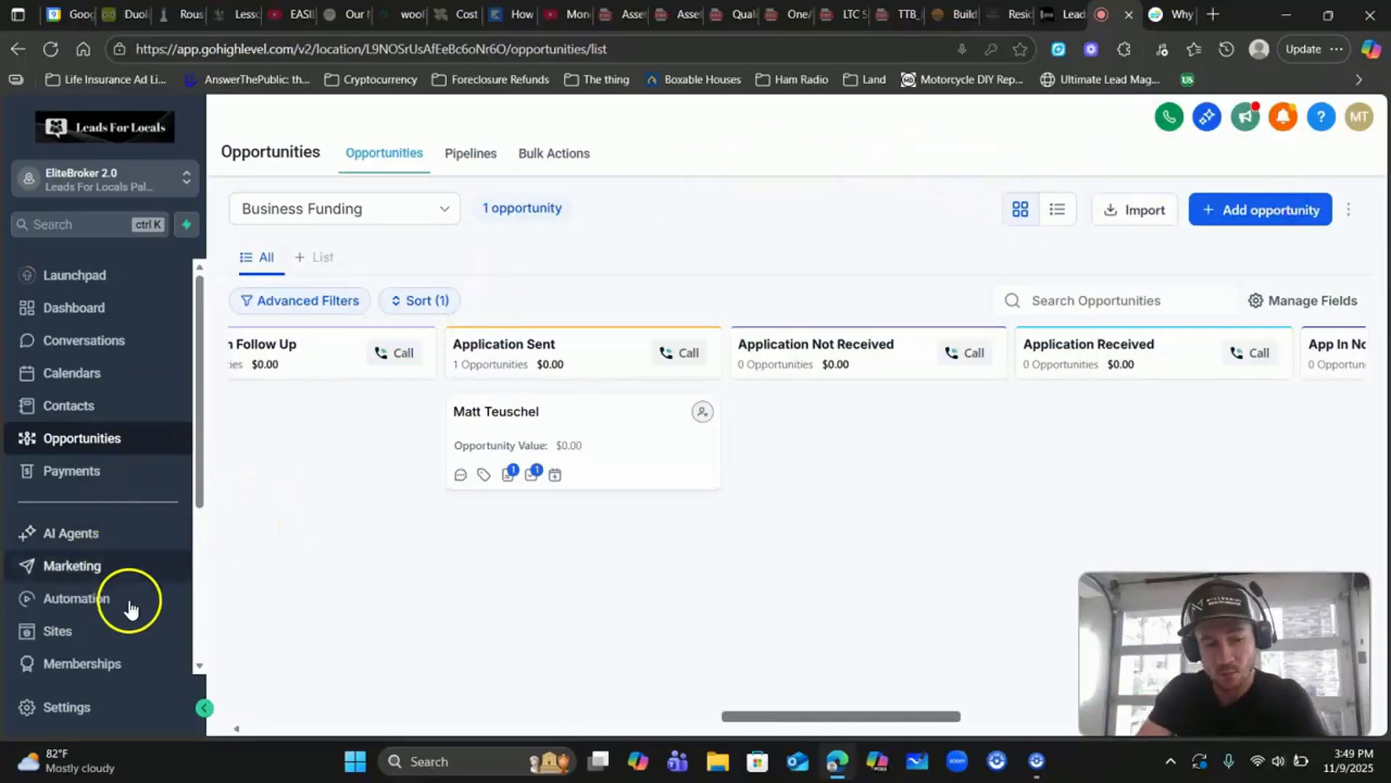
Open the WAVV Dialer manager and review the Phone Numbers and Team Management pages
scroll(116, 550, "down", 1)
scroll(114, 540, "down", 2)
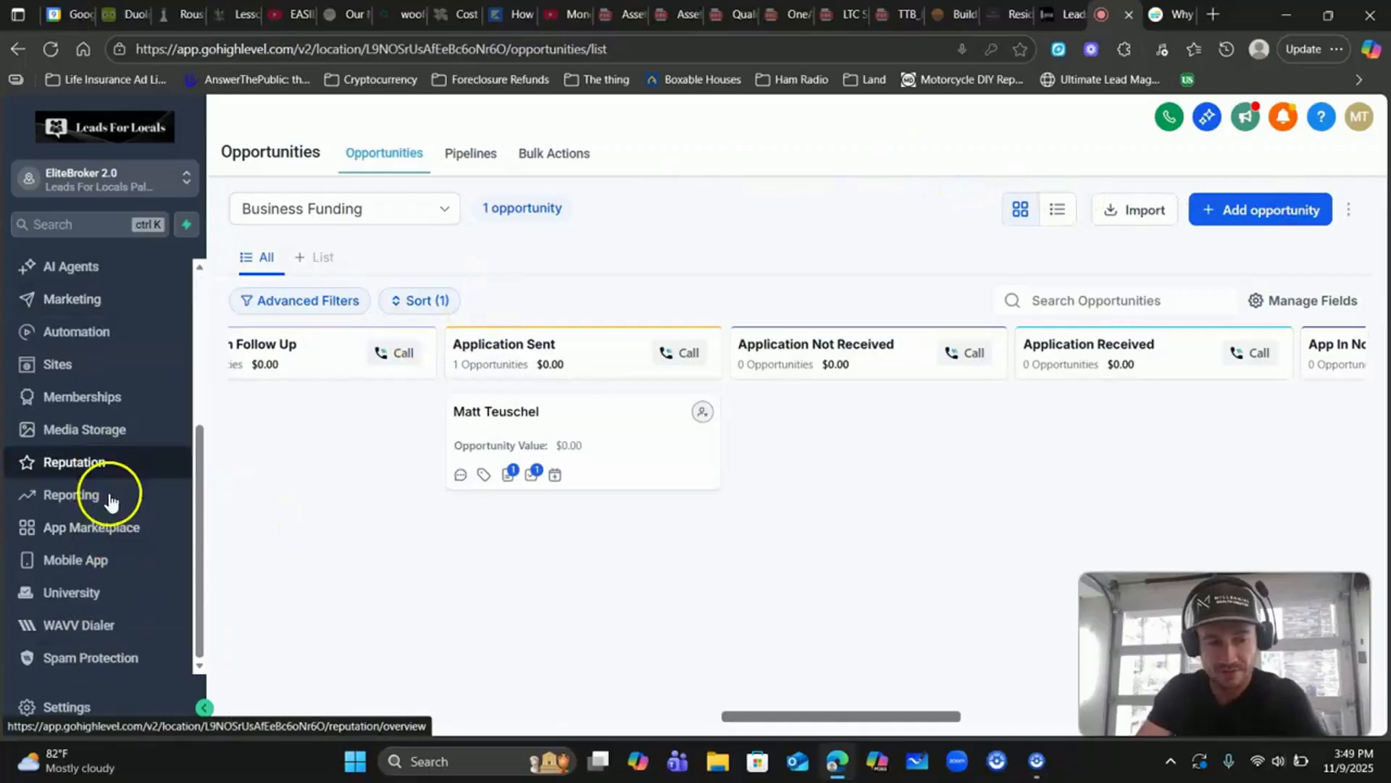
left_click(71, 628)
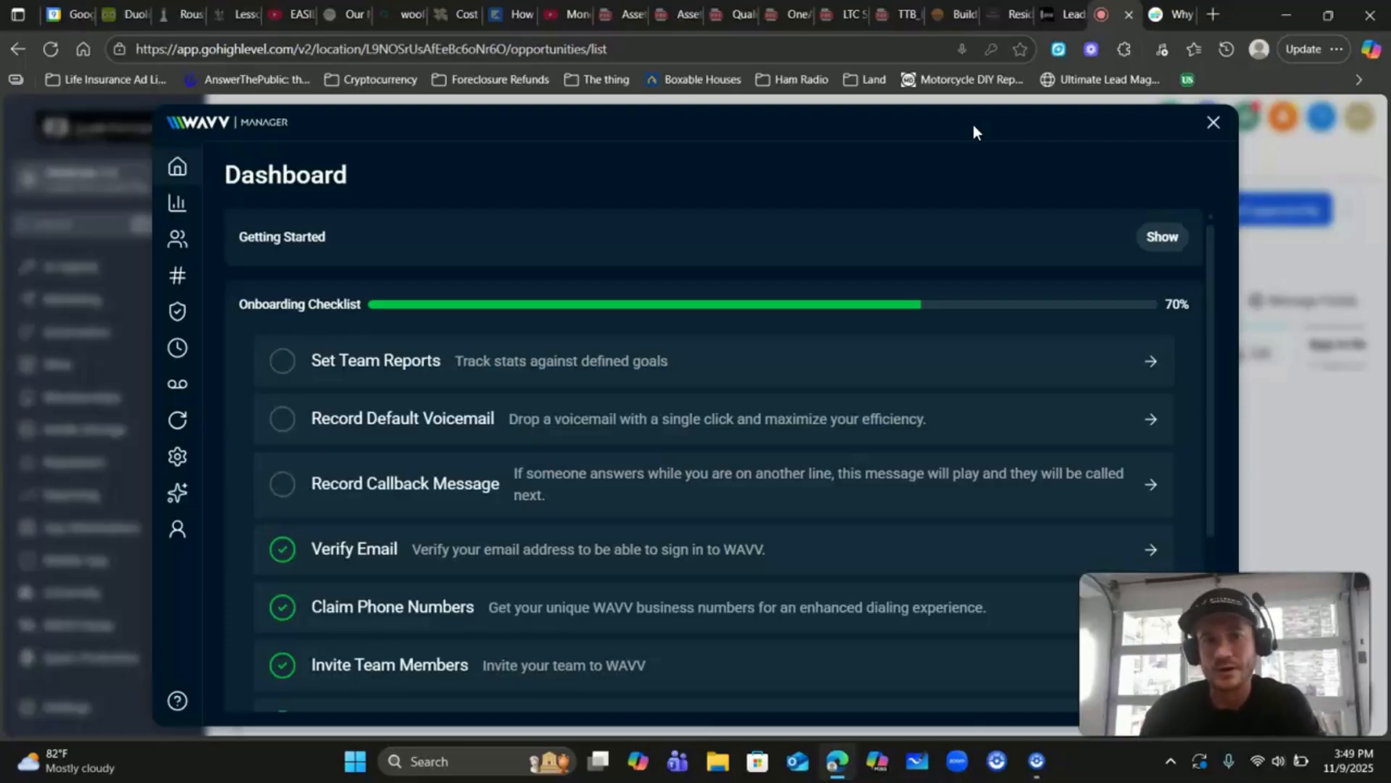
left_click(176, 275)
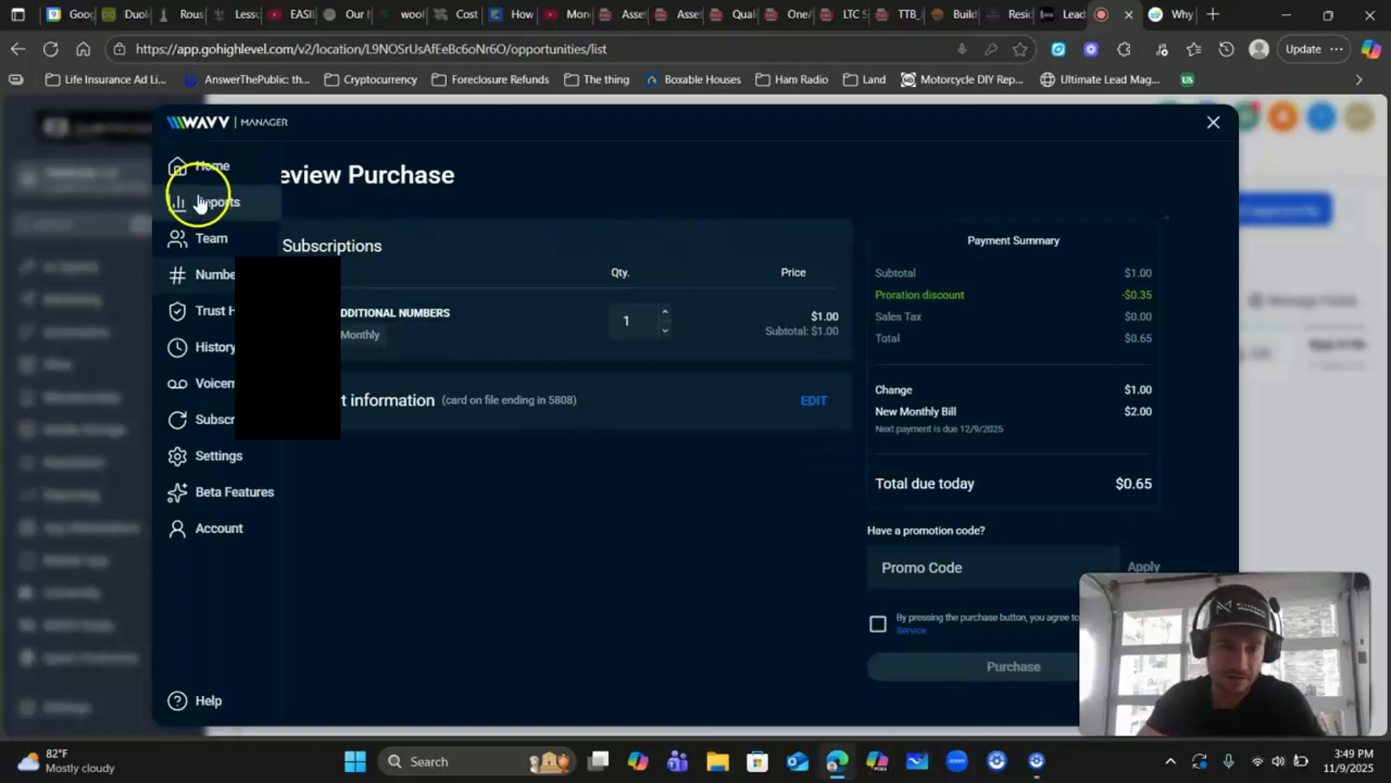
left_click(242, 176)
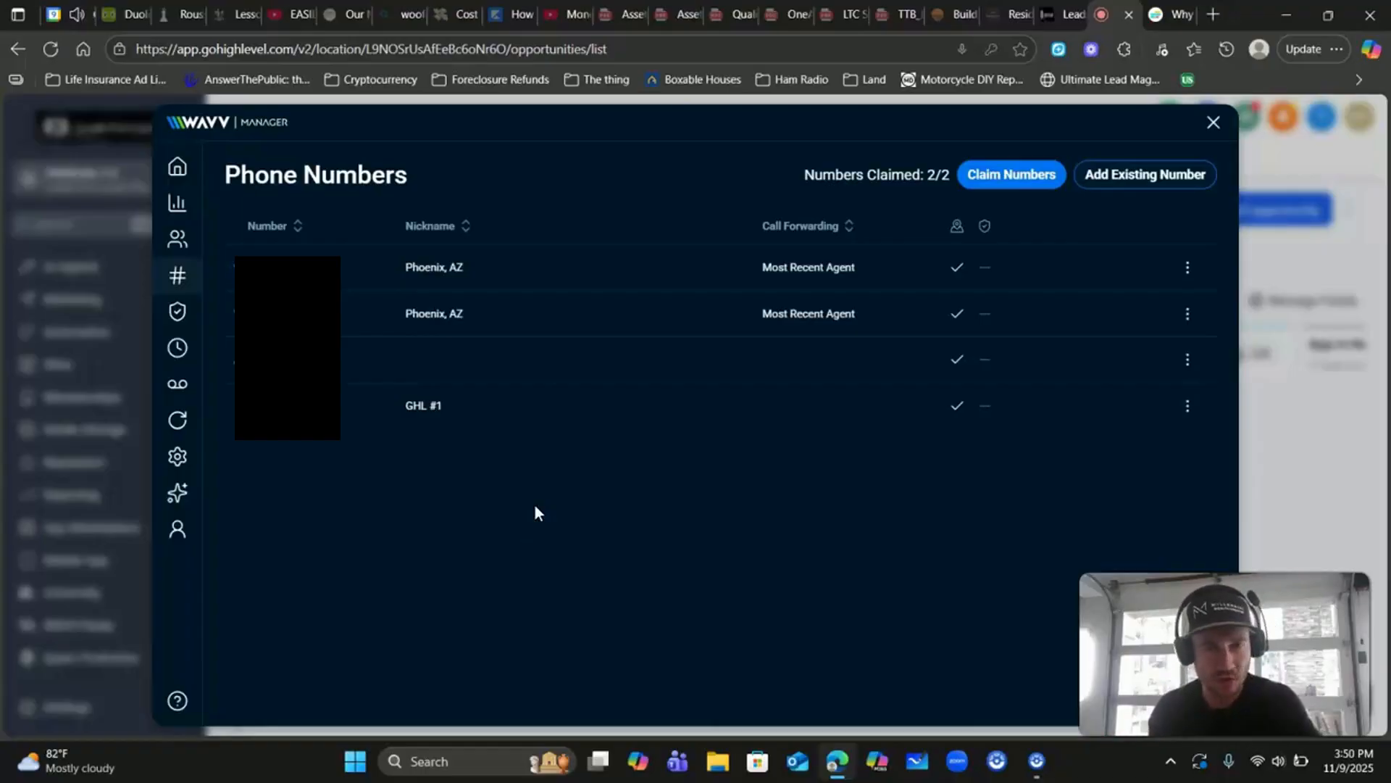
left_click(1352, 580)
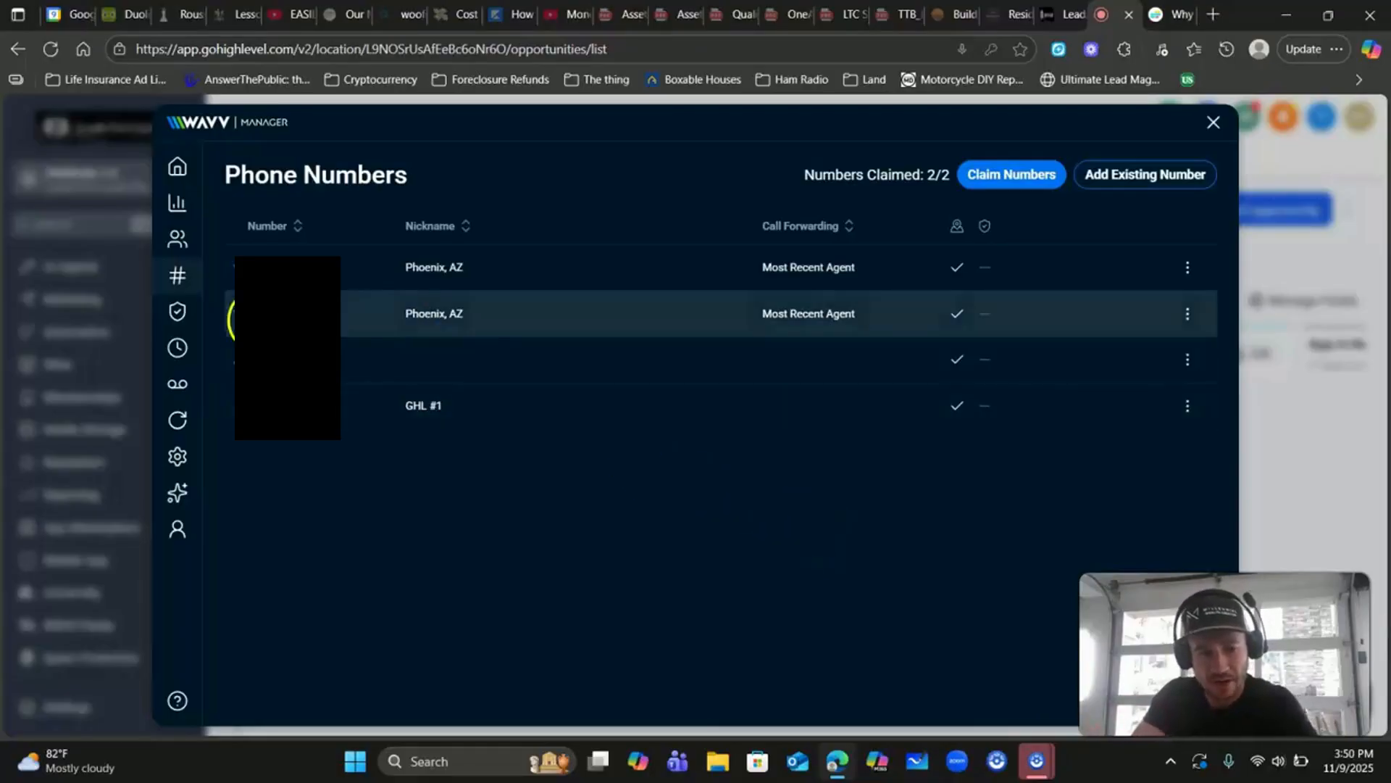
mouse_move(181, 311)
left_click(295, 247)
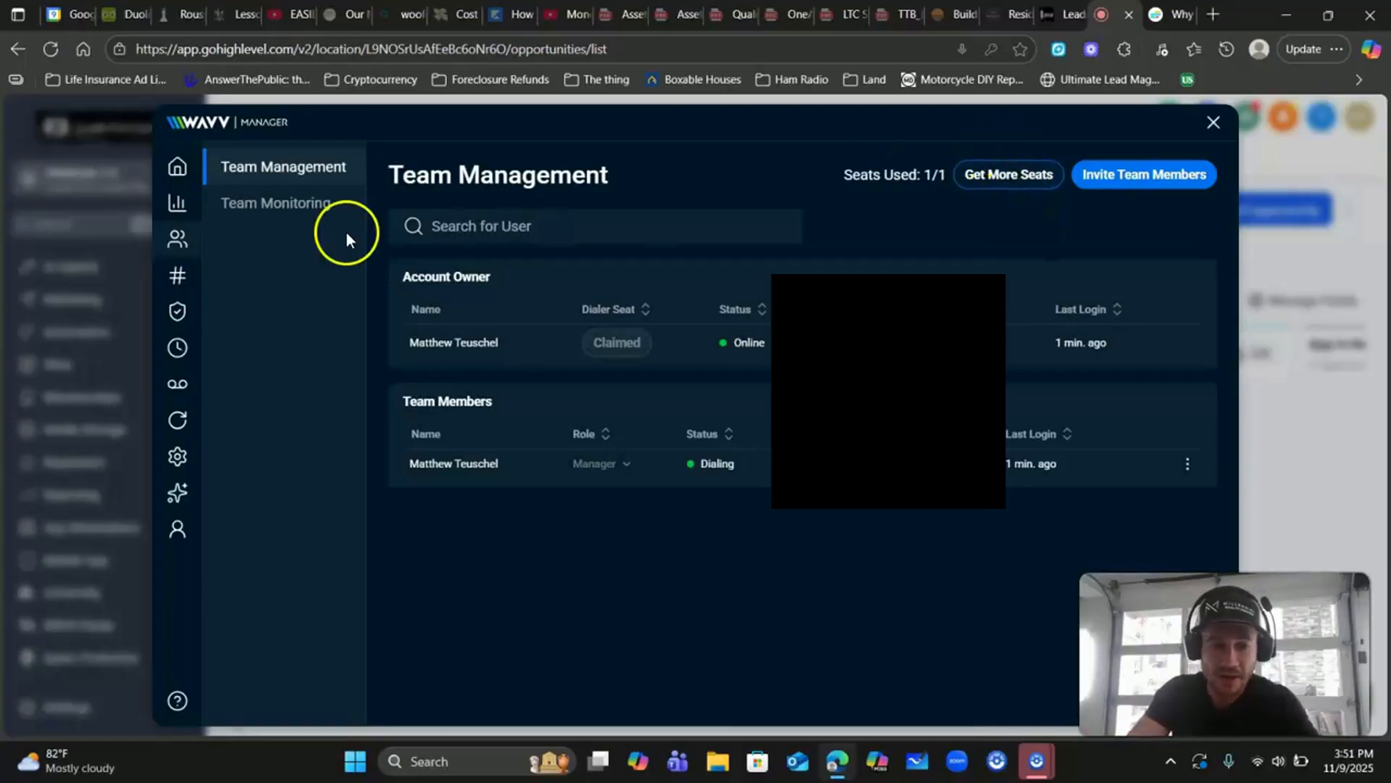
Open the WAVV dialer settings and look through the Call Dispositions list and its tags
mouse_move(211, 301)
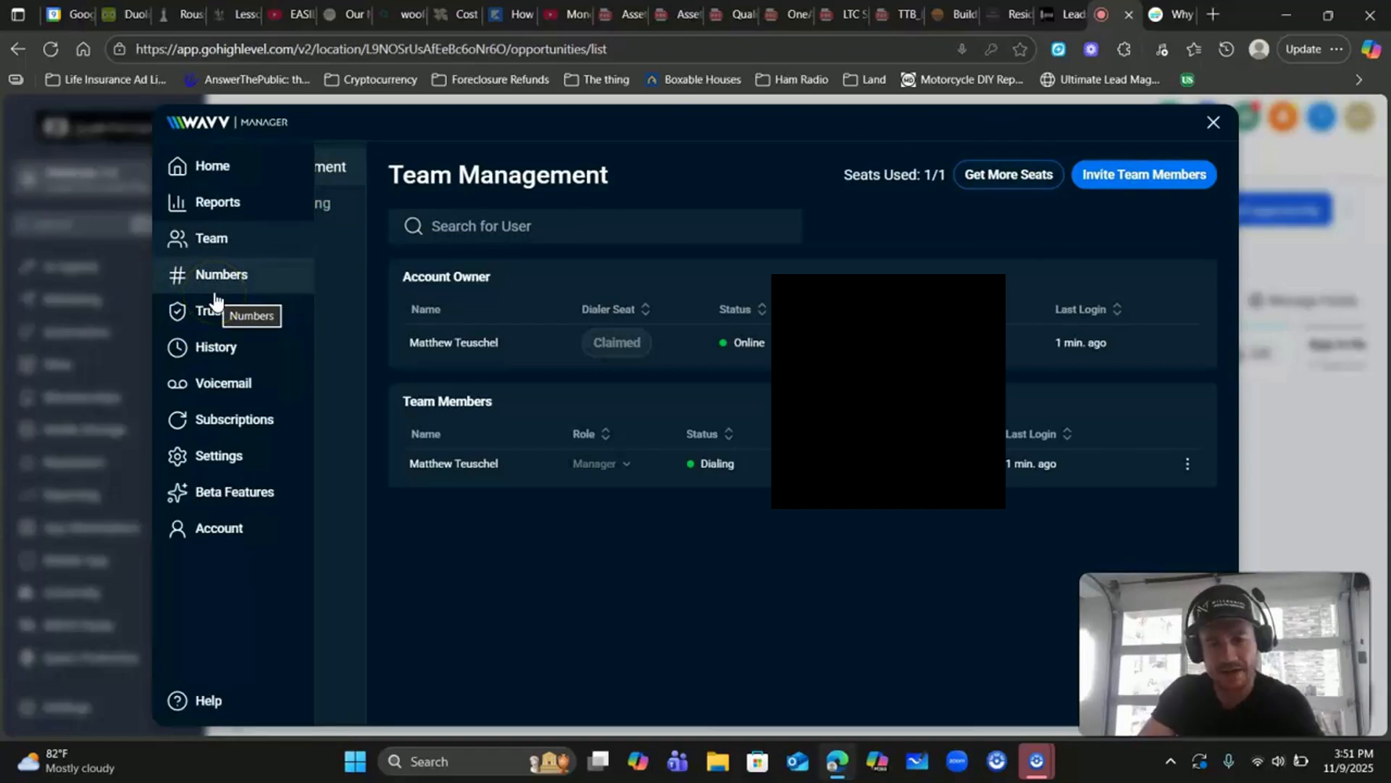
left_click(237, 461)
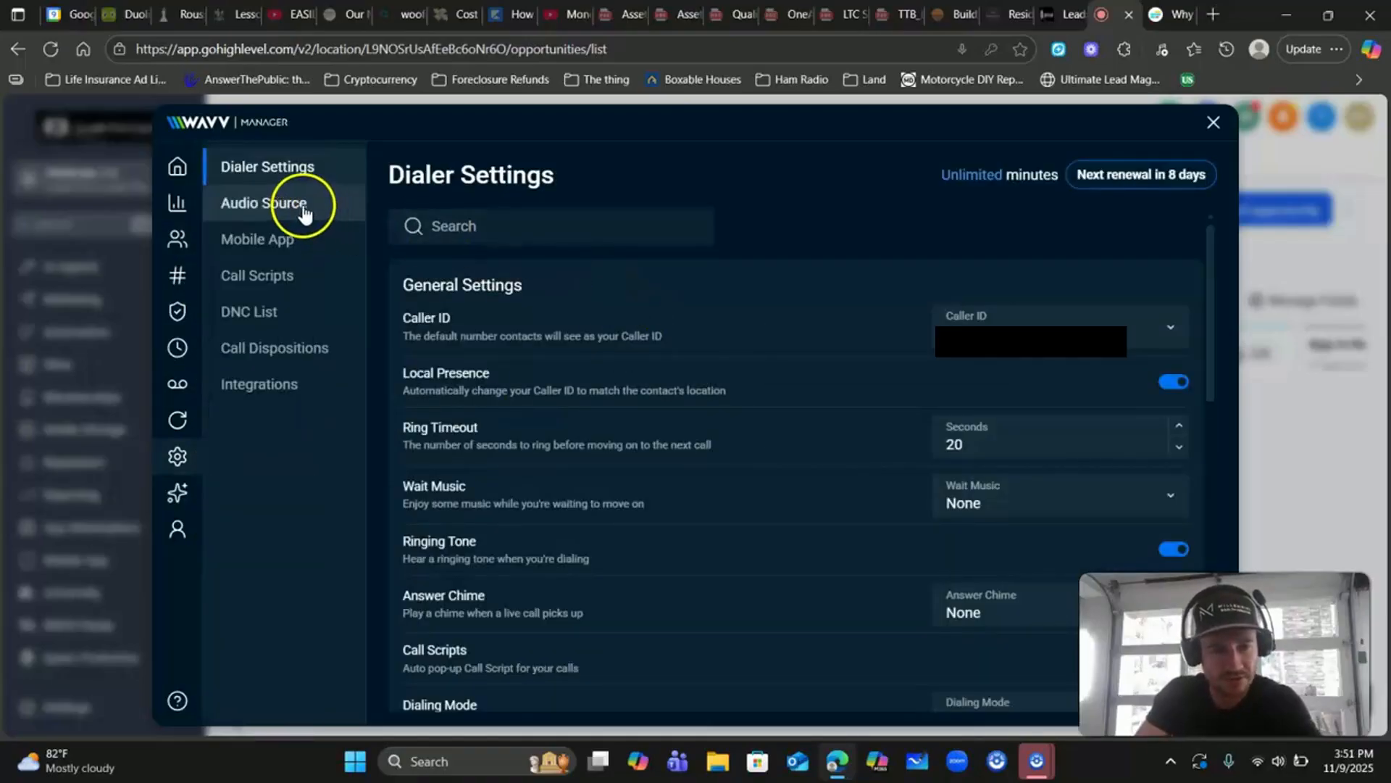
left_click(279, 348)
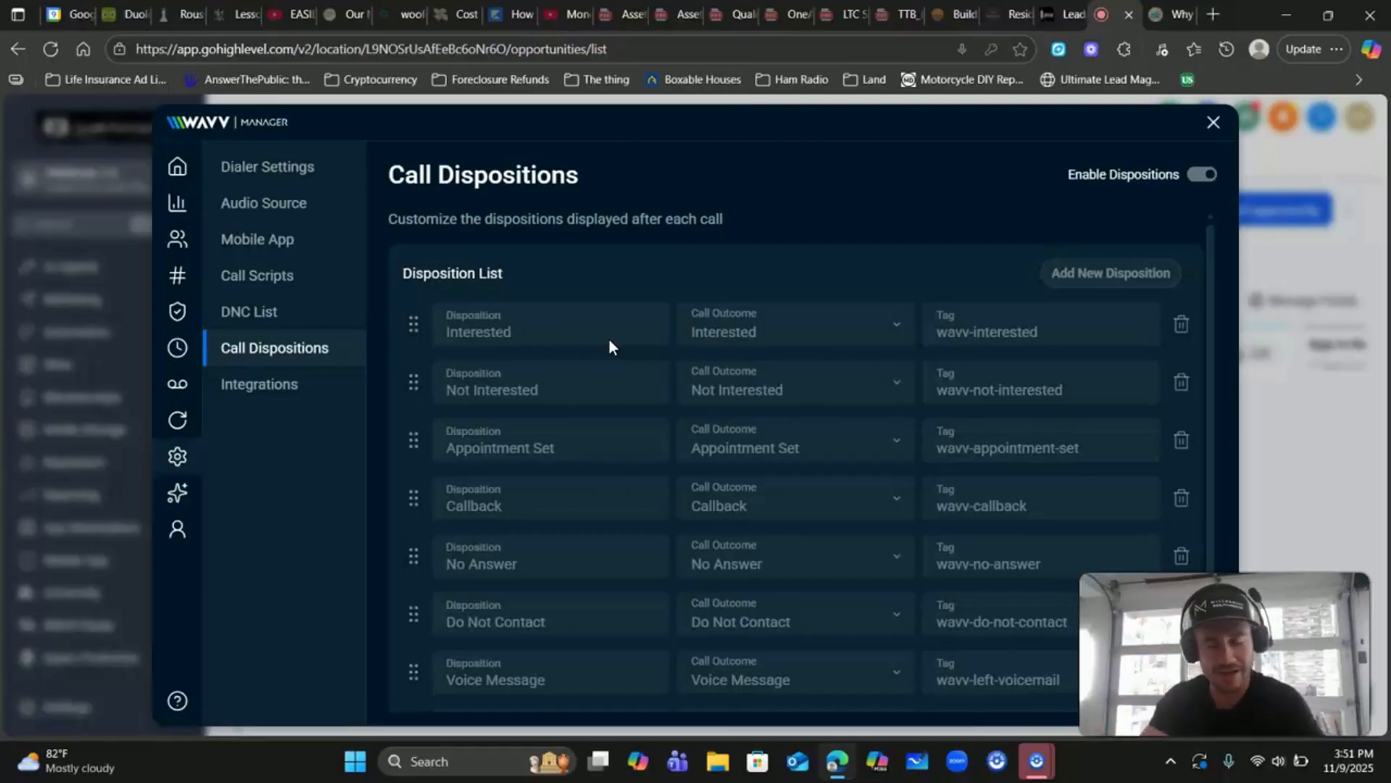
scroll(693, 385, "down", 3)
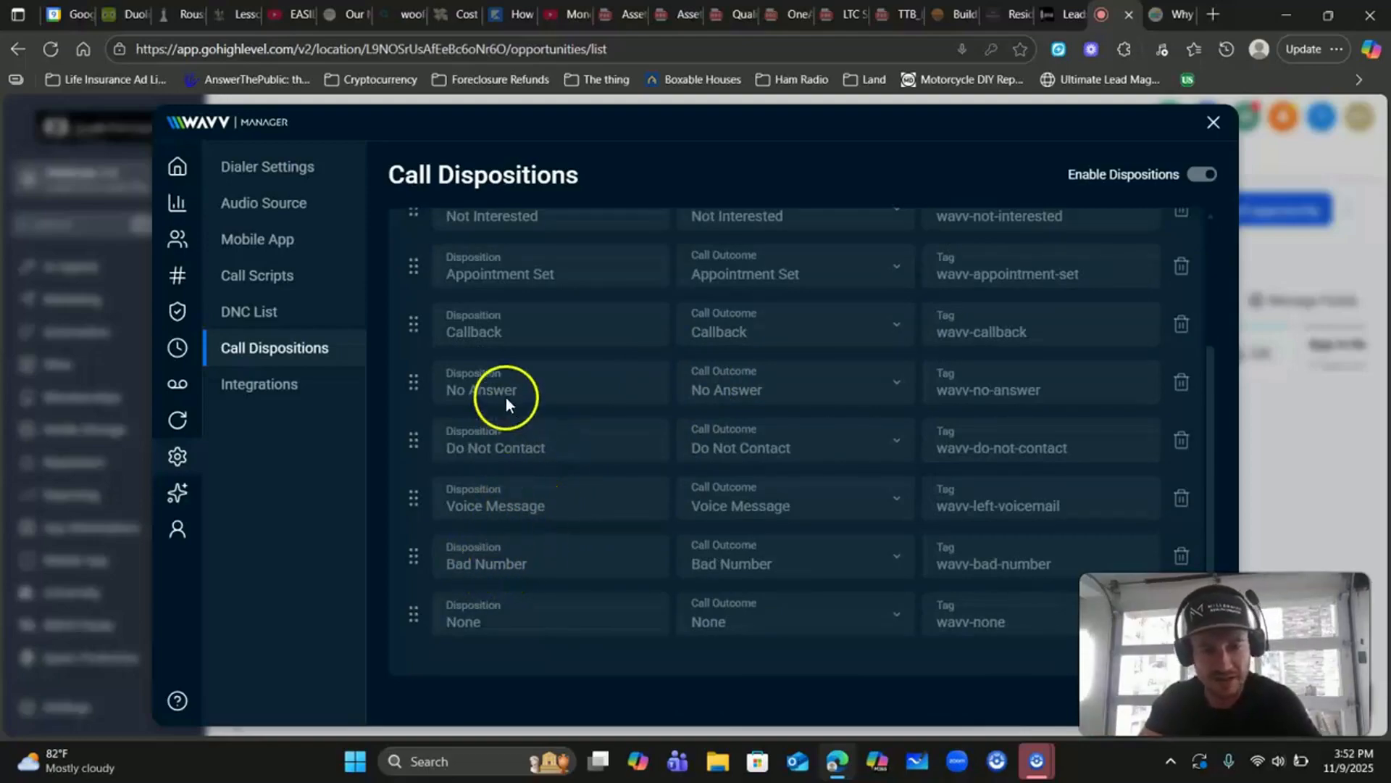
scroll(500, 247, "up", 2)
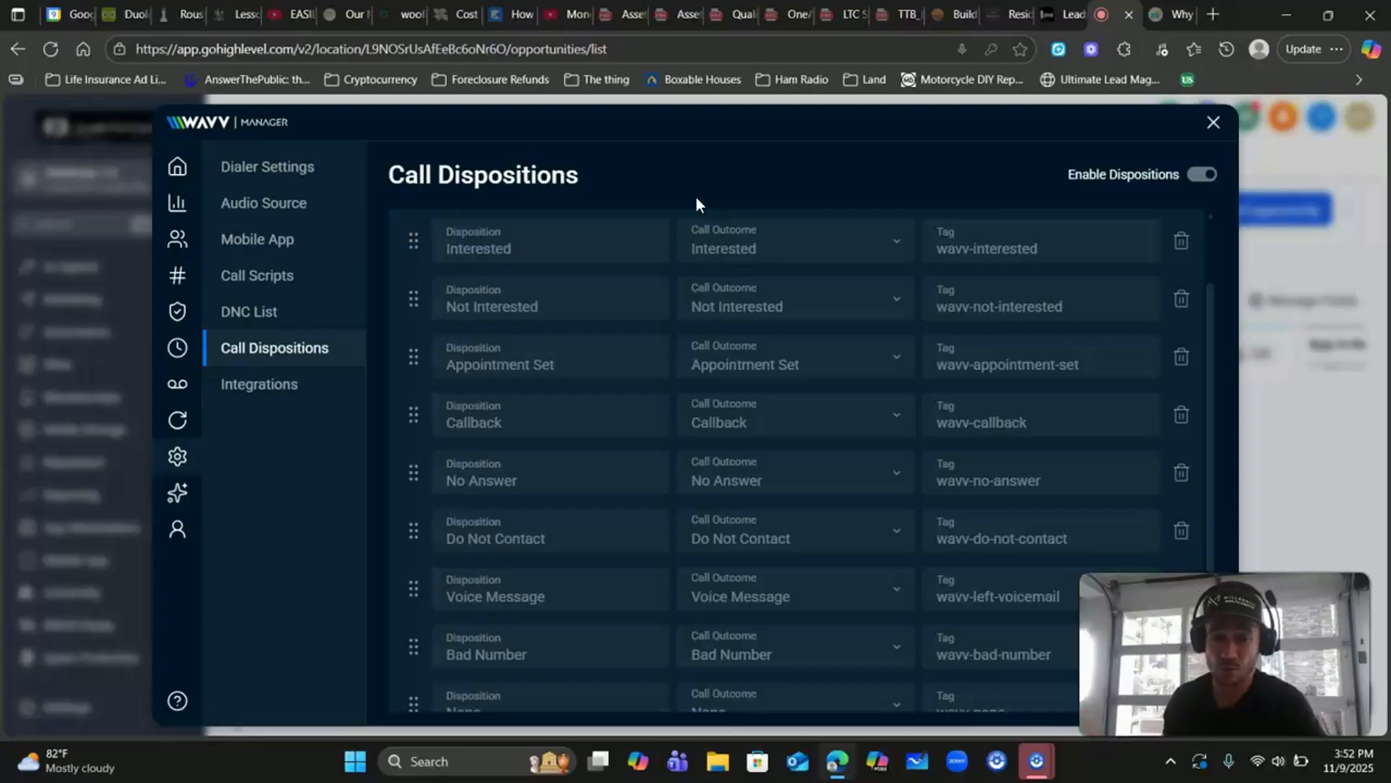
Close the WAVV manager, reopen it from the contact page to view the Dashboard onboarding checklist, and close it again
left_click(1212, 123)
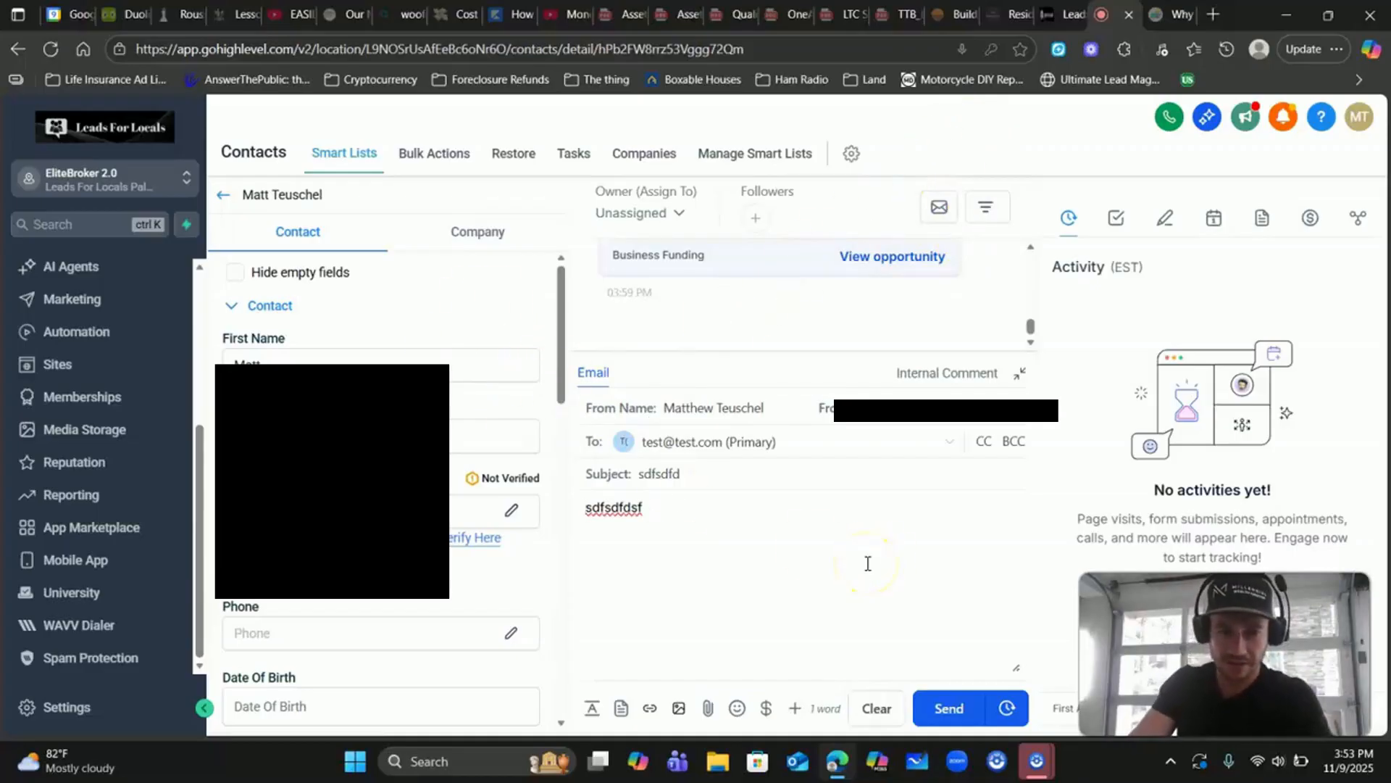
left_click(911, 174)
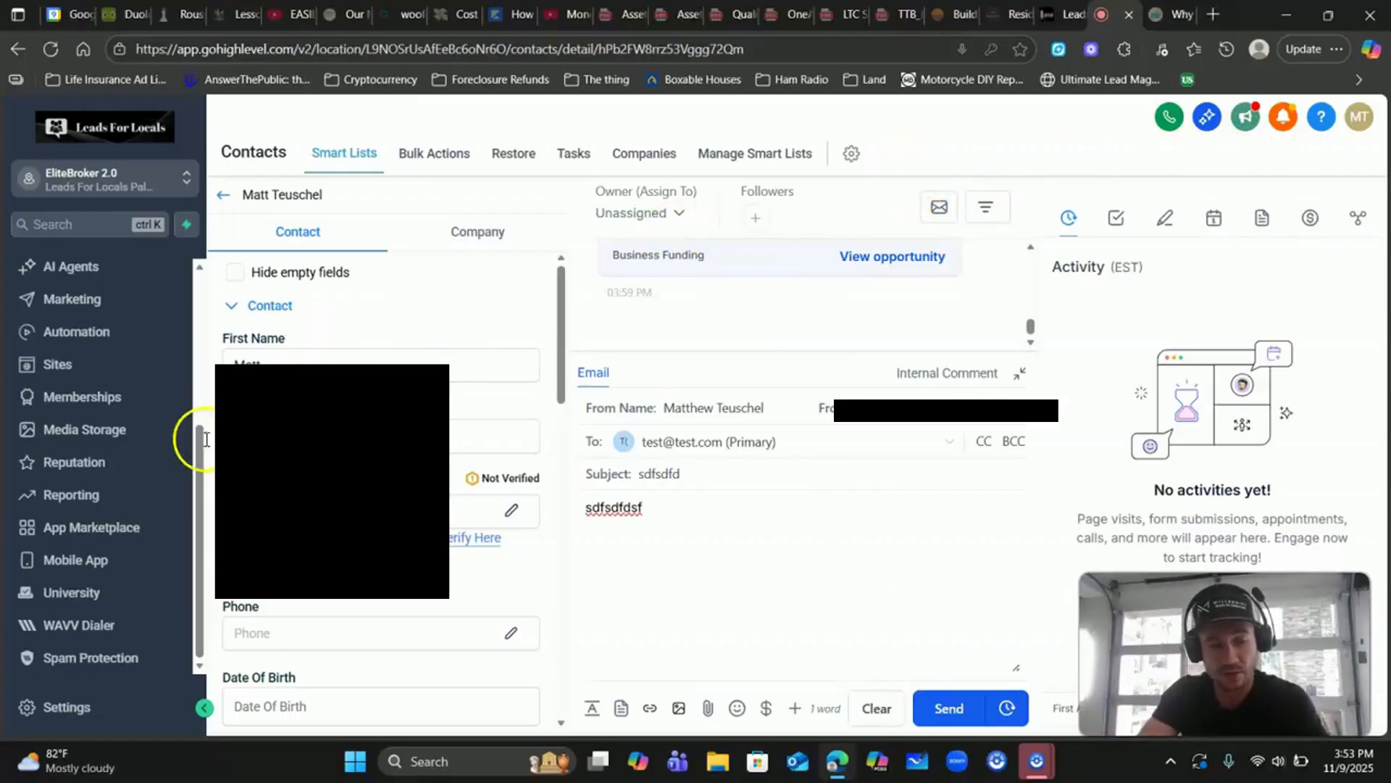
left_click(105, 625)
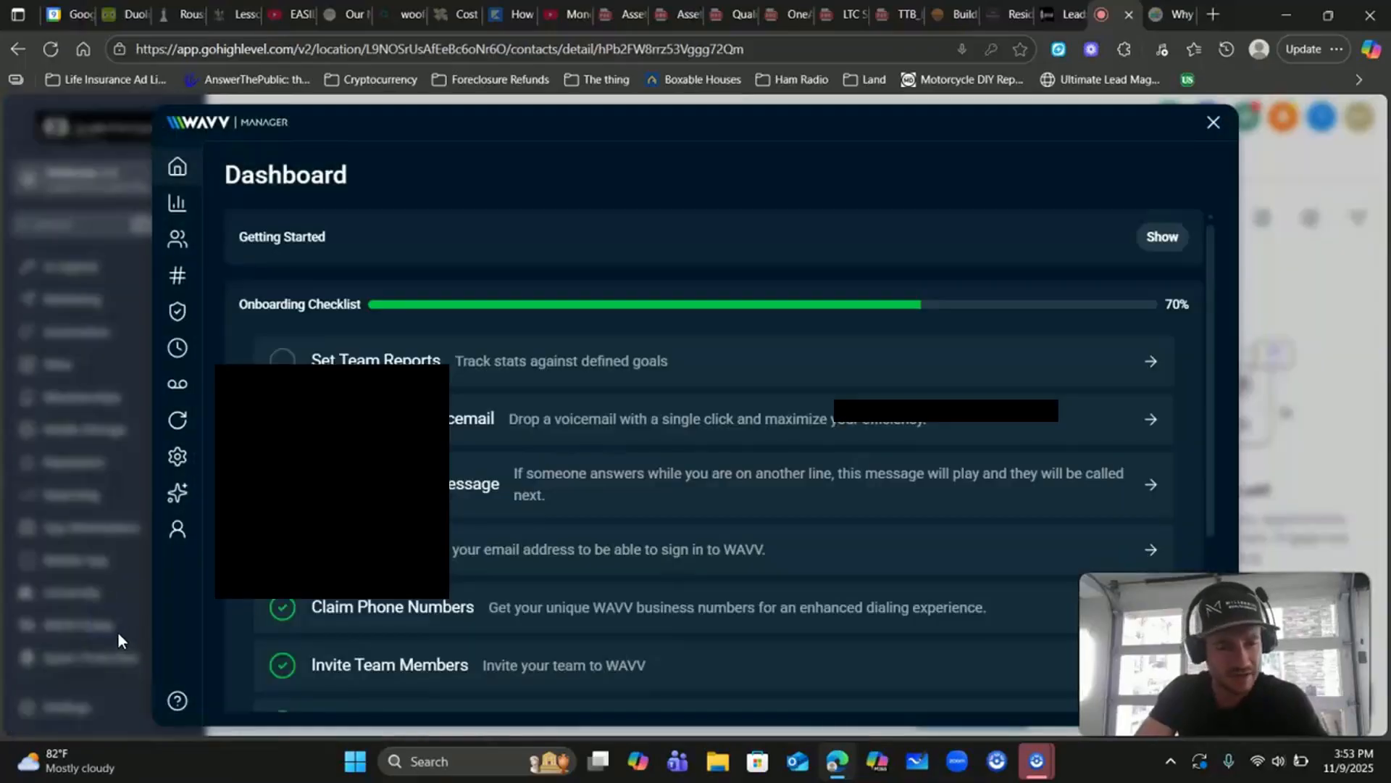
left_click(201, 339)
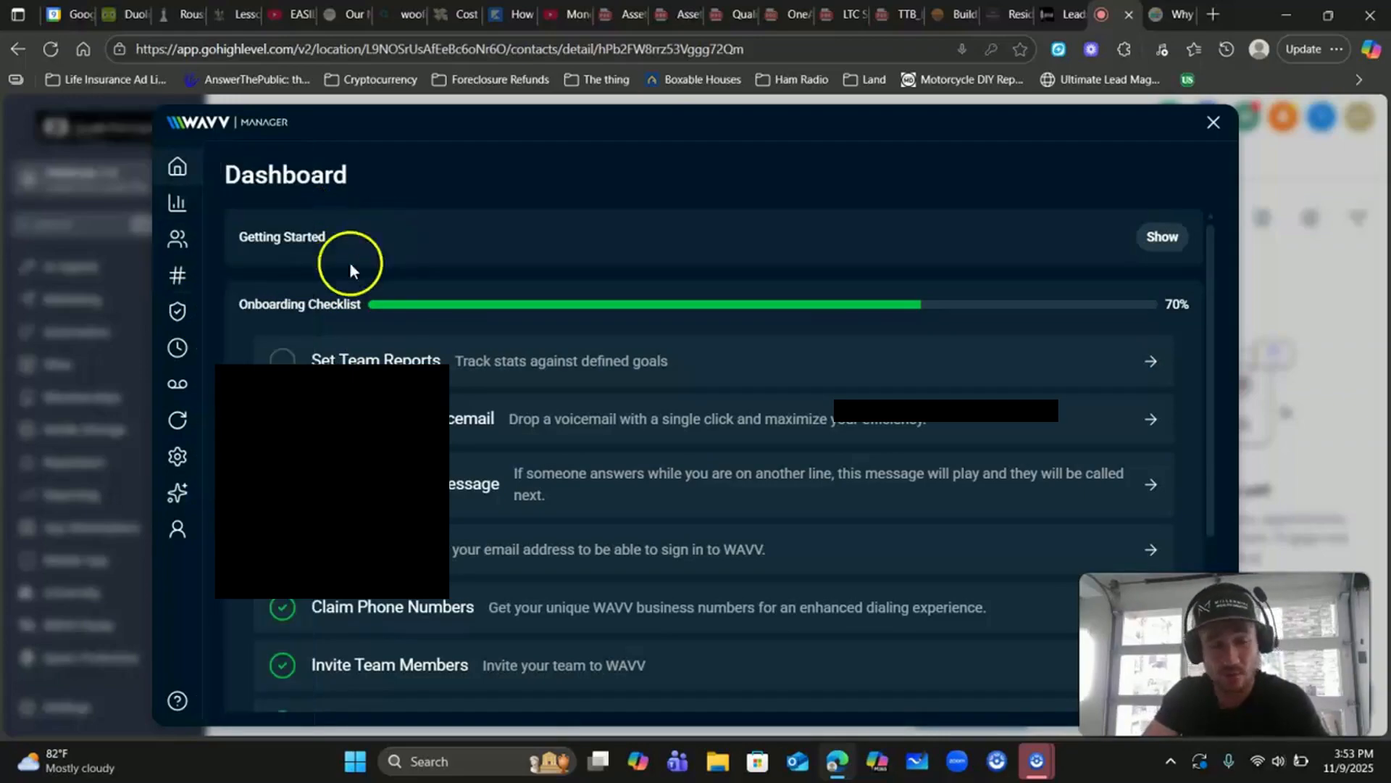
left_click(1213, 123)
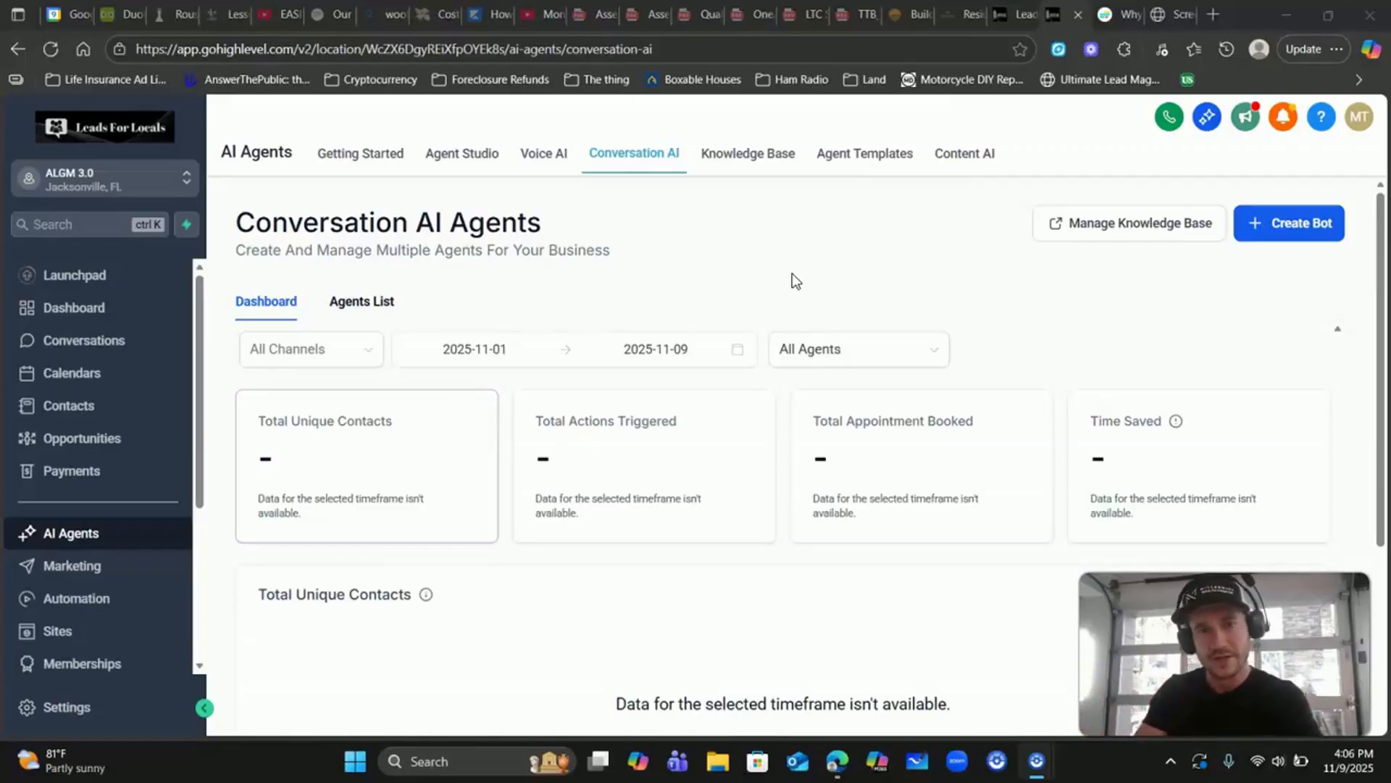
left_click(781, 274)
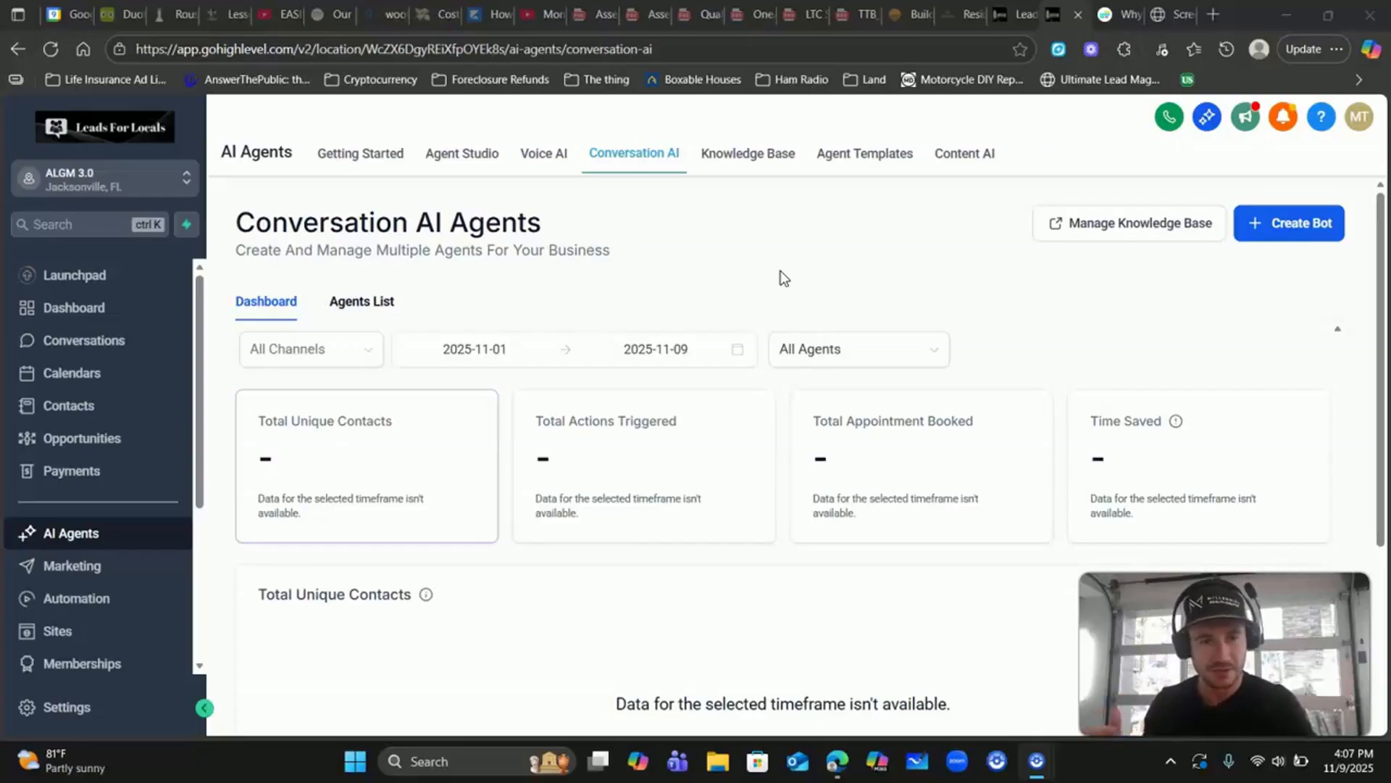
left_click(767, 278)
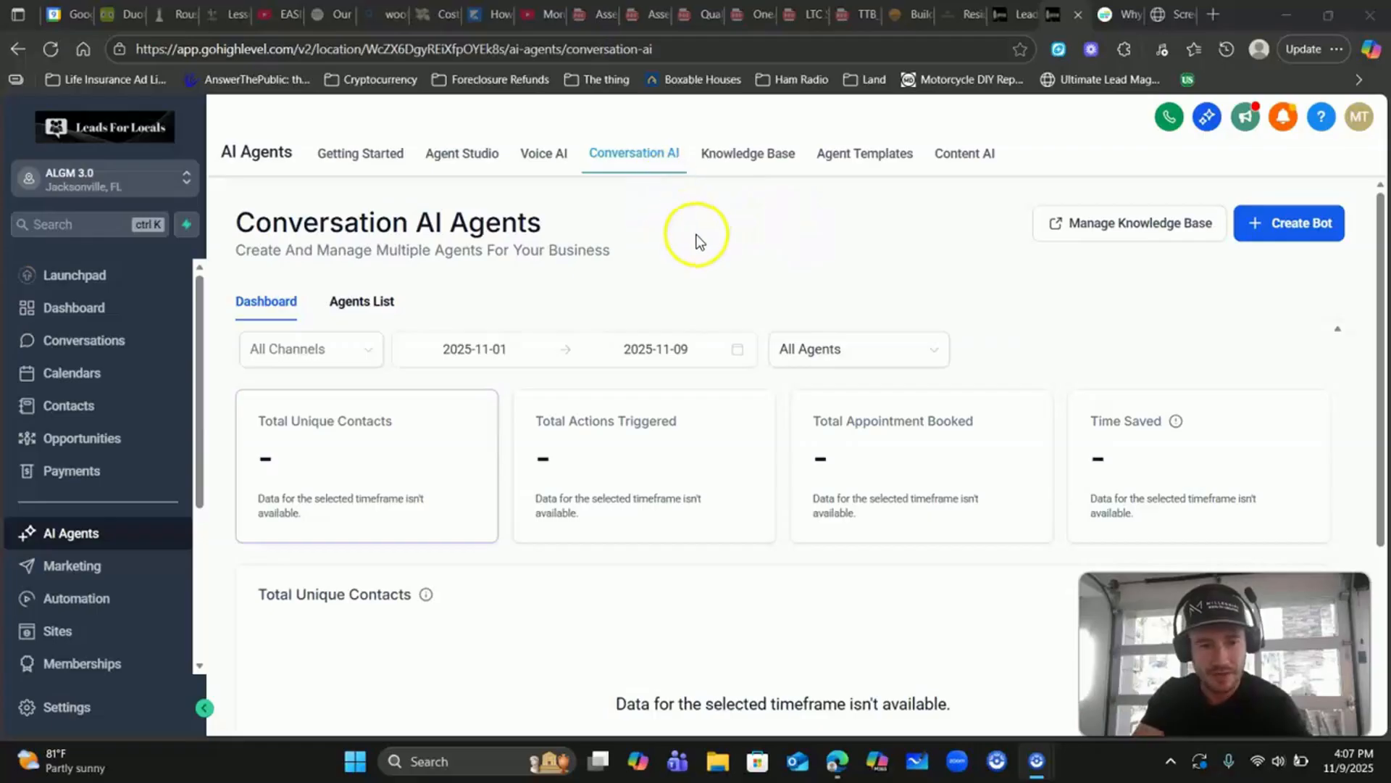
scroll(692, 237, "down", 1)
scroll(652, 225, "up", 1)
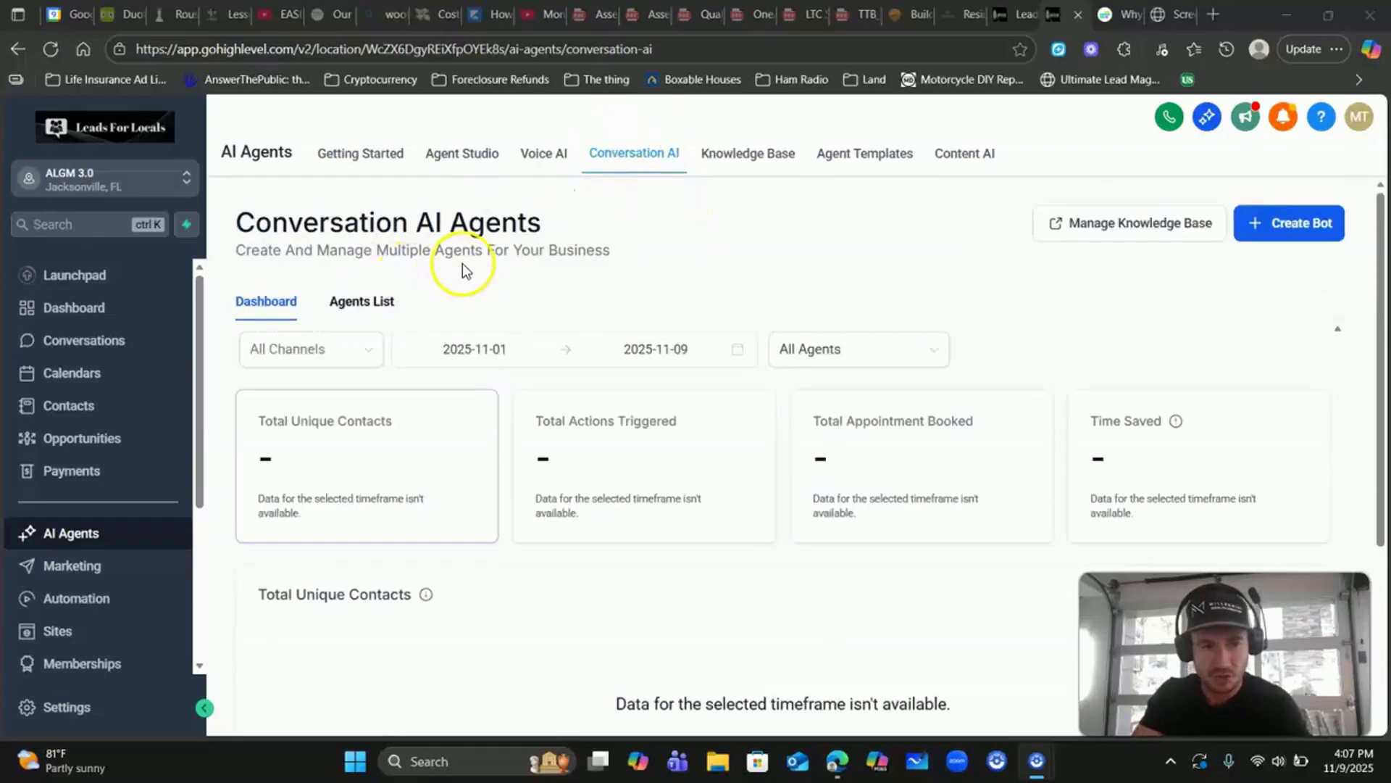
Display the list of Conversation AI agents and open the Life Insurance Bot
left_click(372, 305)
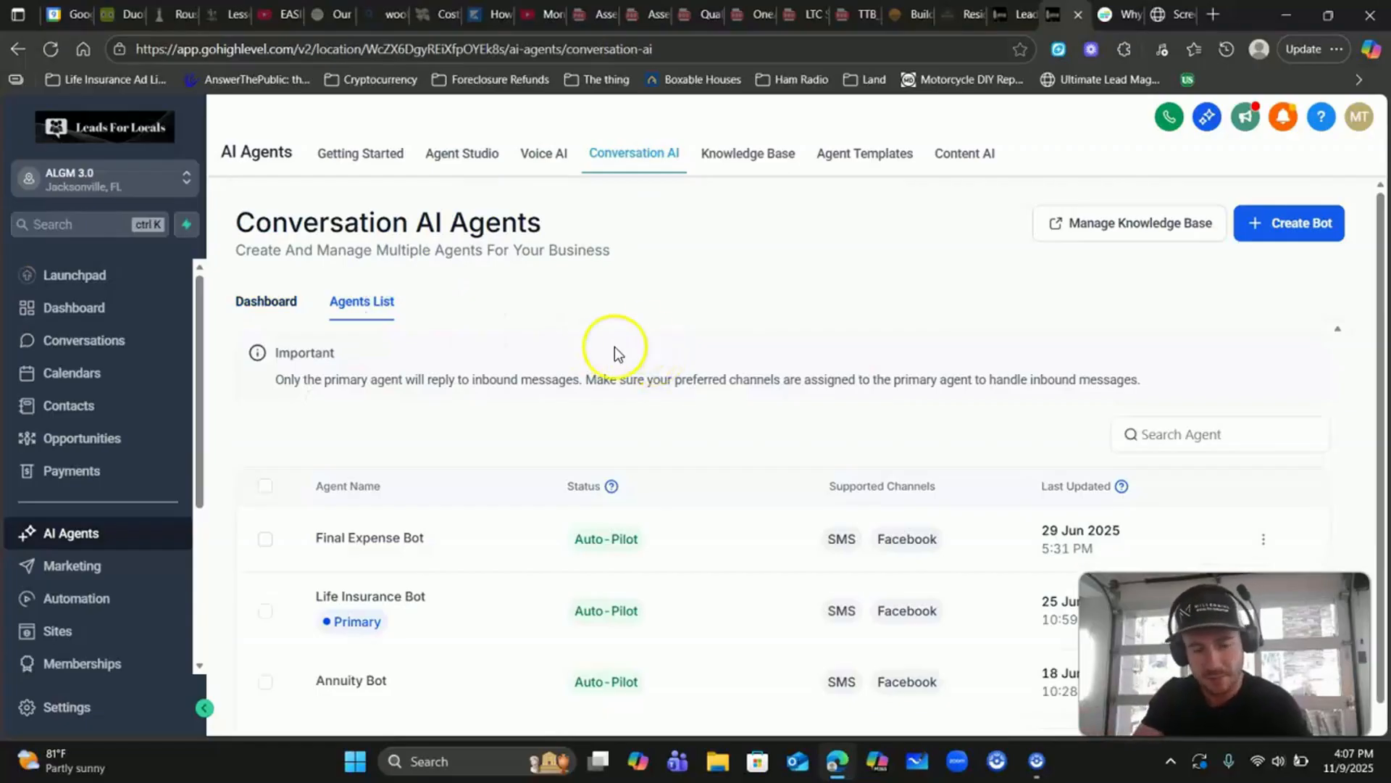
scroll(382, 318, "down", 1)
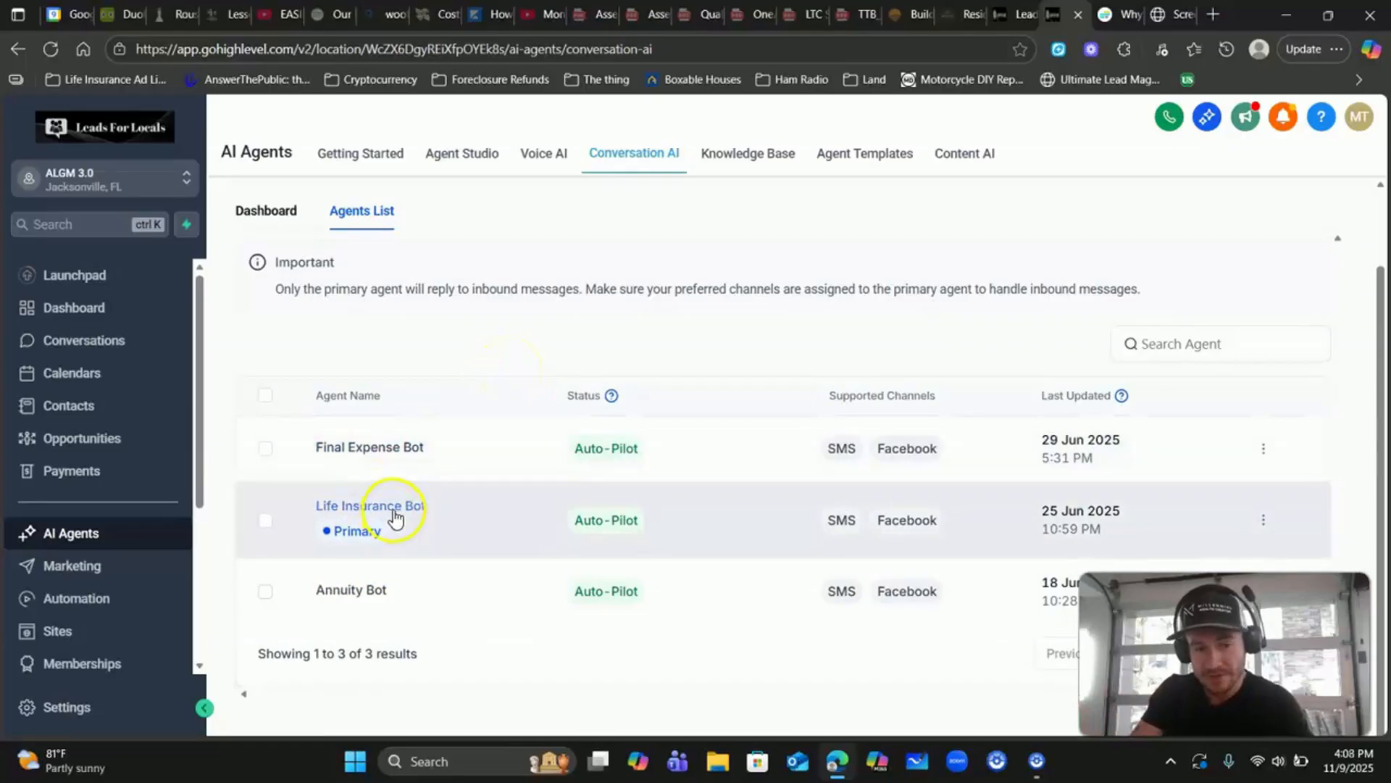
left_click(392, 516)
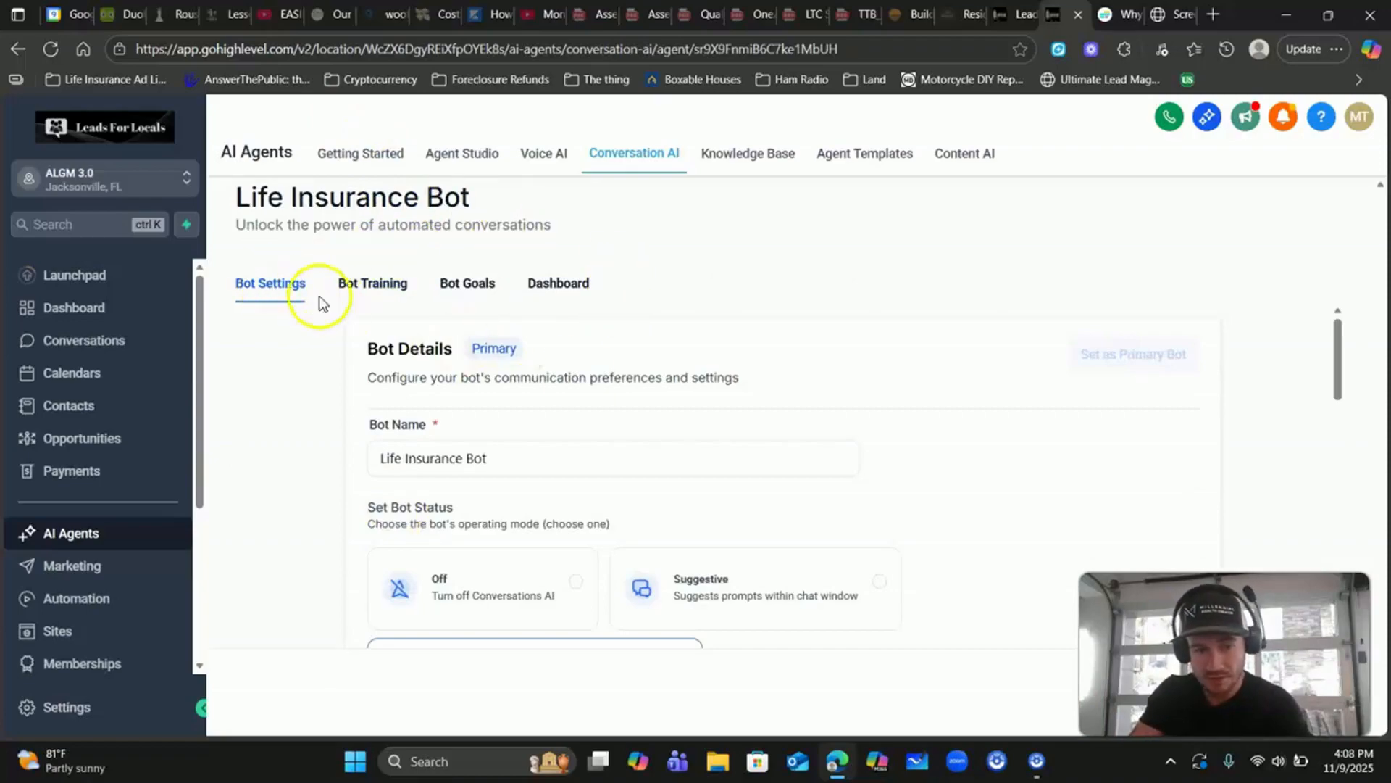
Review the Life Insurance Bot's operating mode and the available supported communication channels without changing them
scroll(590, 419, "down", 2)
scroll(478, 484, "down", 1)
scroll(479, 484, "down", 1)
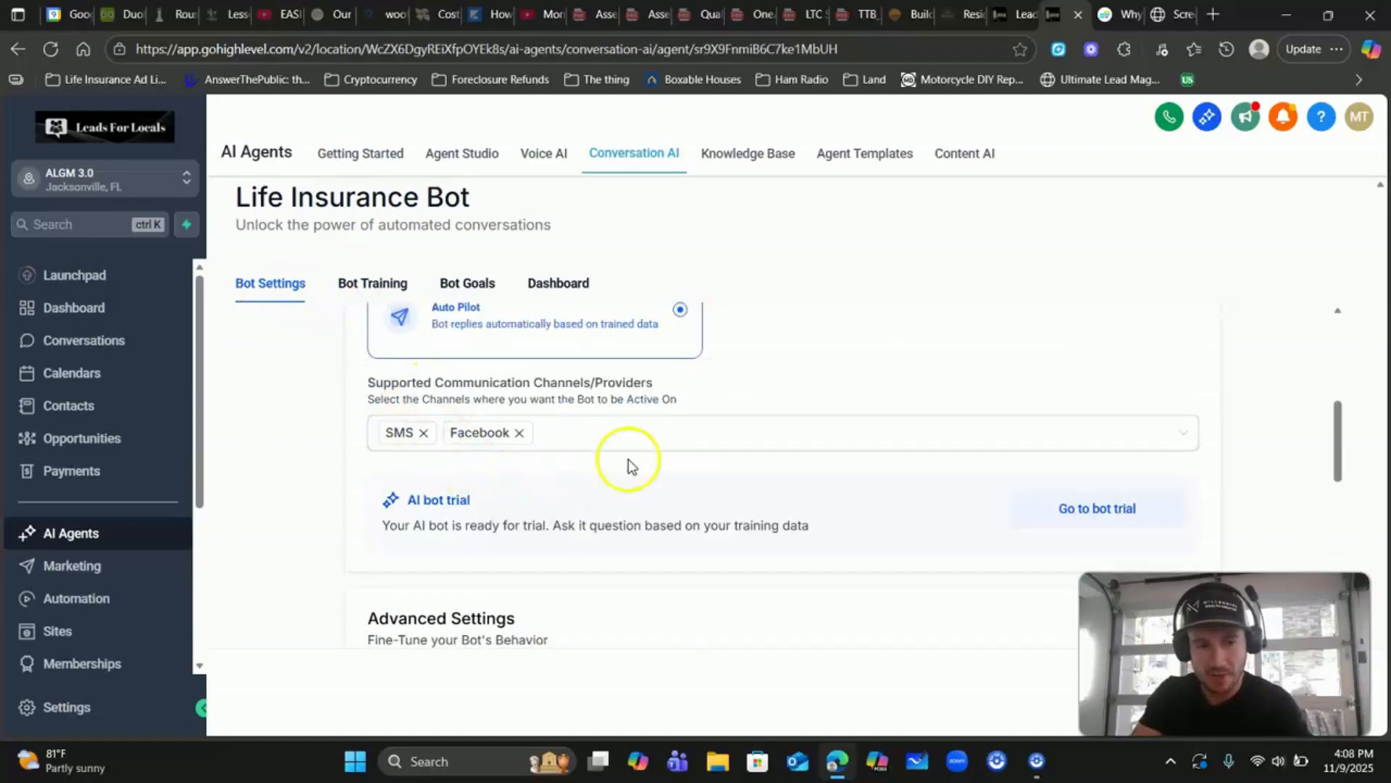
left_click(619, 435)
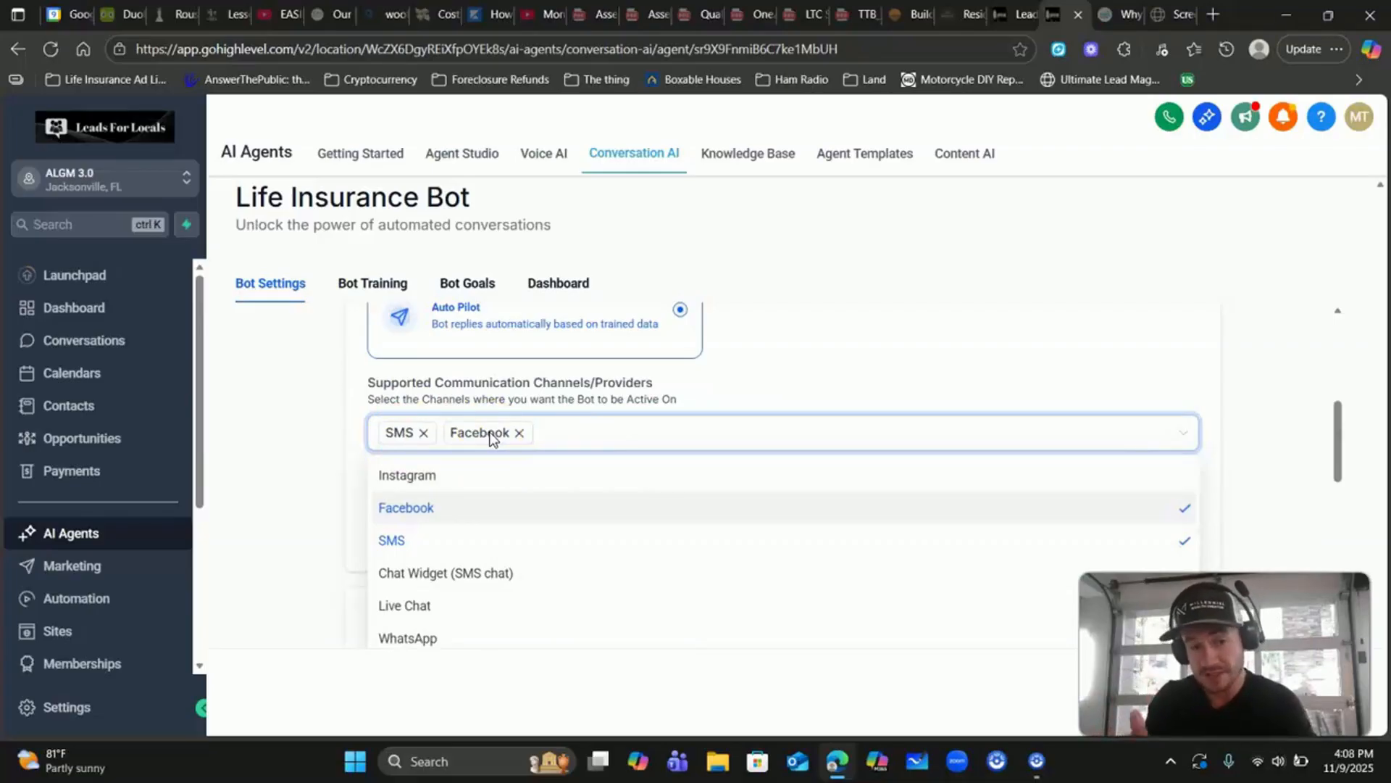
left_click(342, 428)
scroll(362, 399, "up", 3)
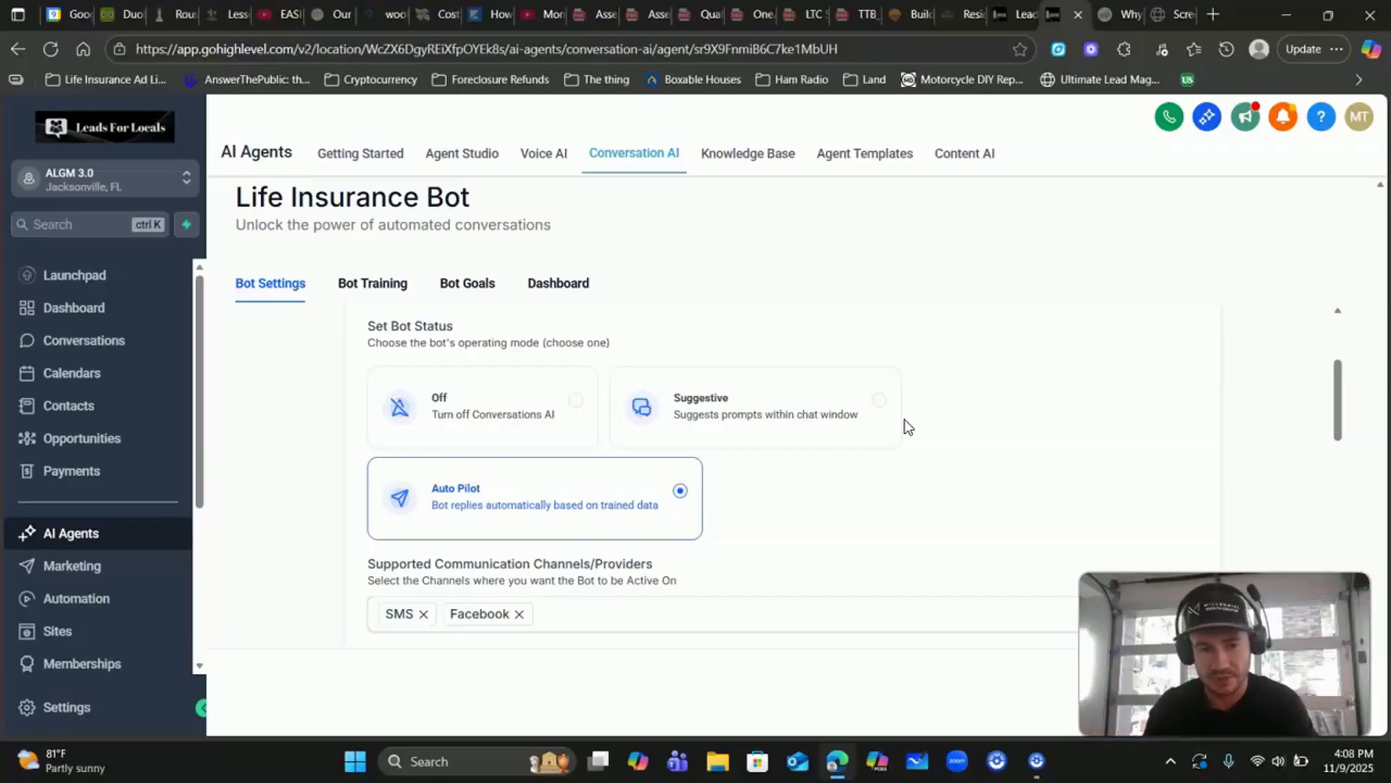
Examine the bot's Advanced Settings, including business name, auto-pilot wait time, maximum messages and the bot sleep period after manual messages
scroll(904, 404, "down", 6)
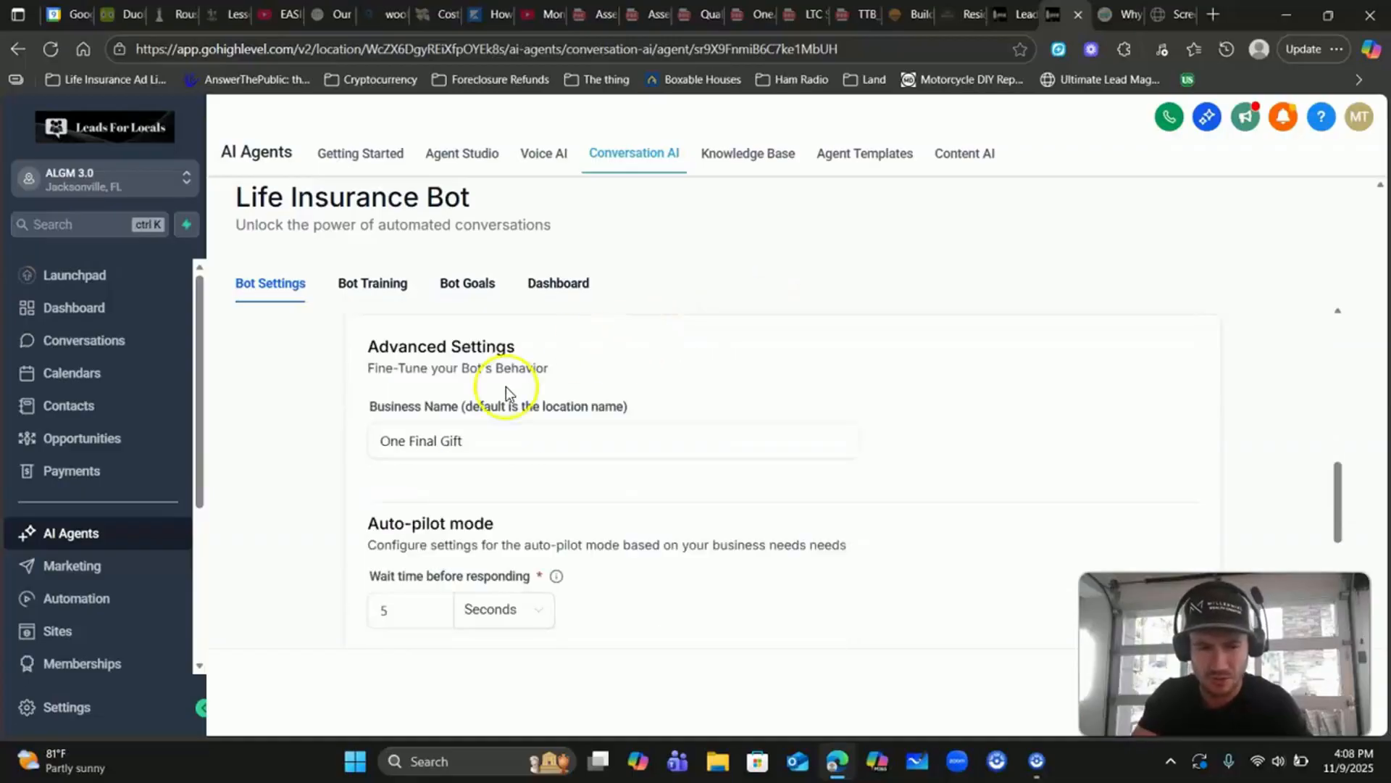
scroll(450, 421, "down", 4)
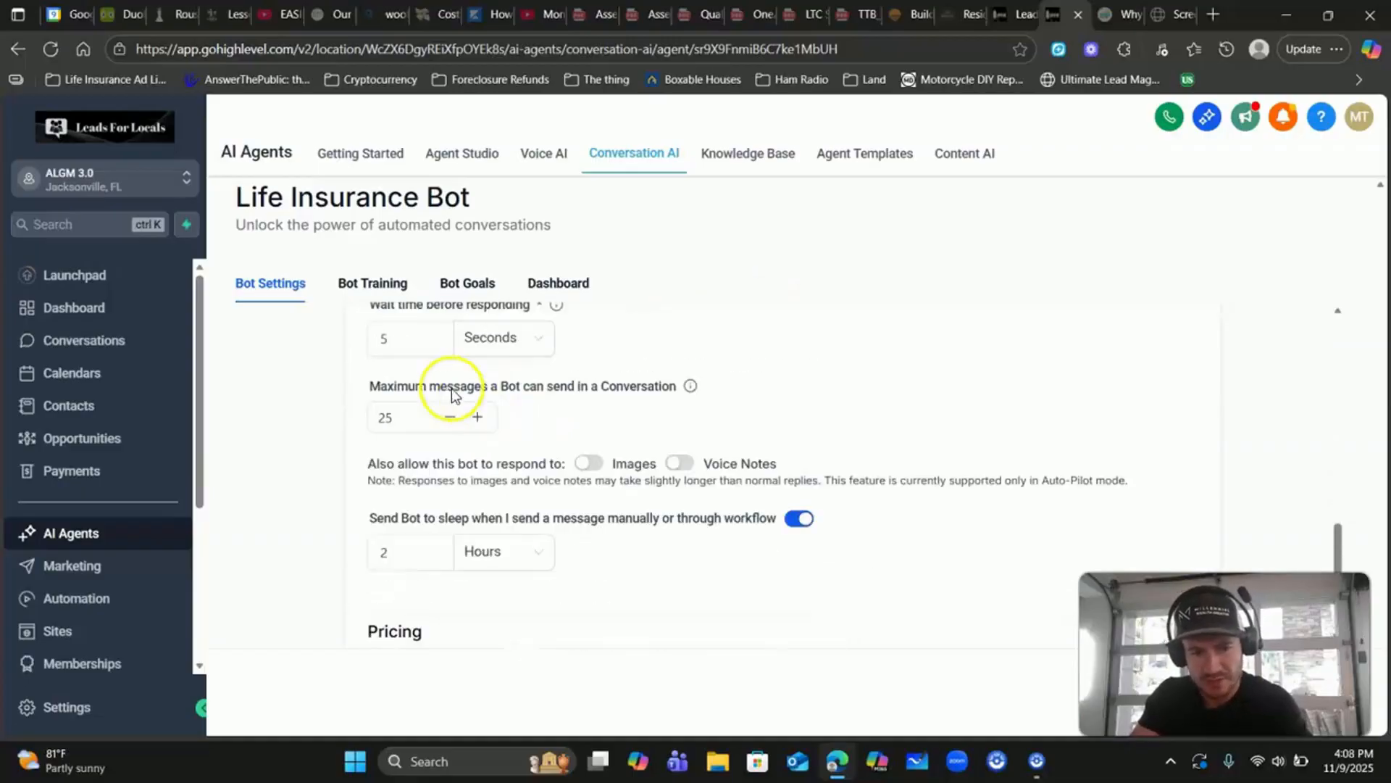
scroll(460, 294, "up", 1)
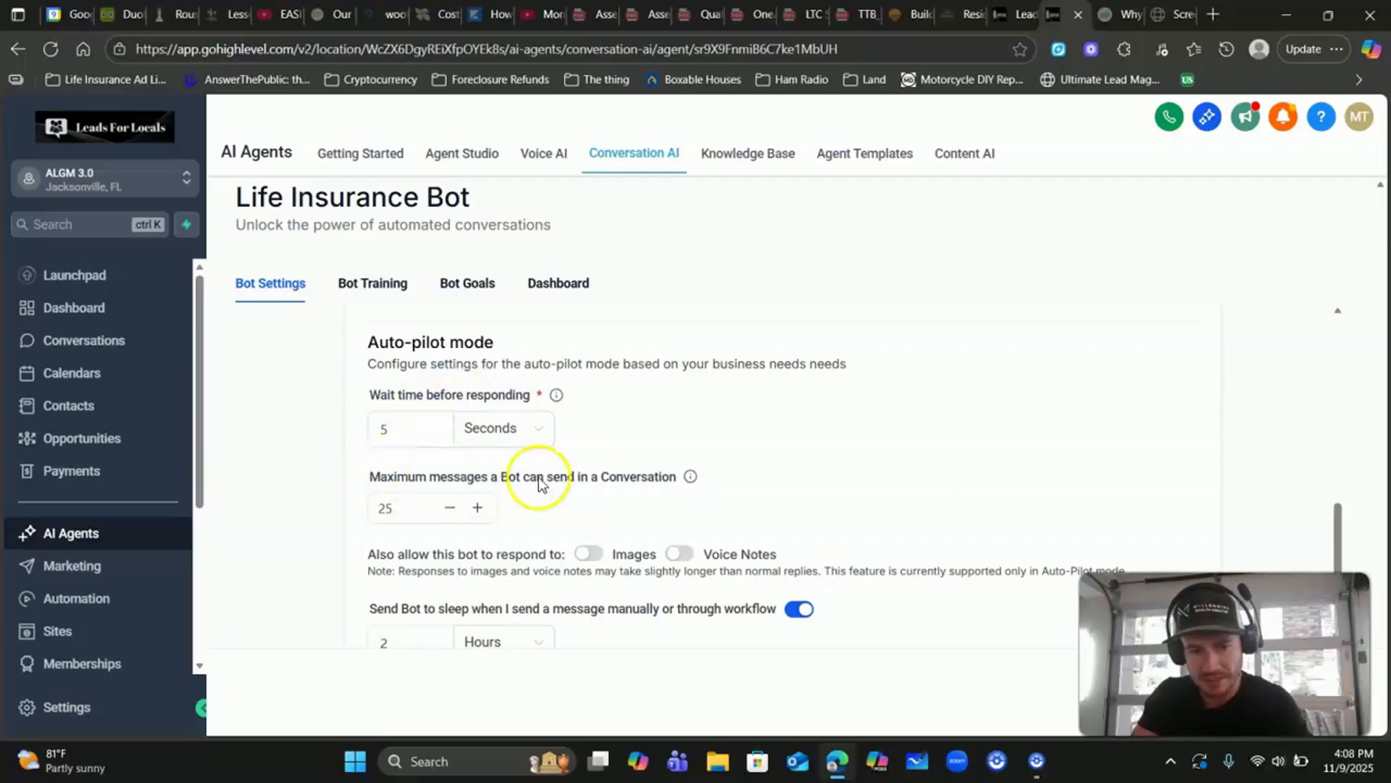
scroll(819, 428, "down", 1)
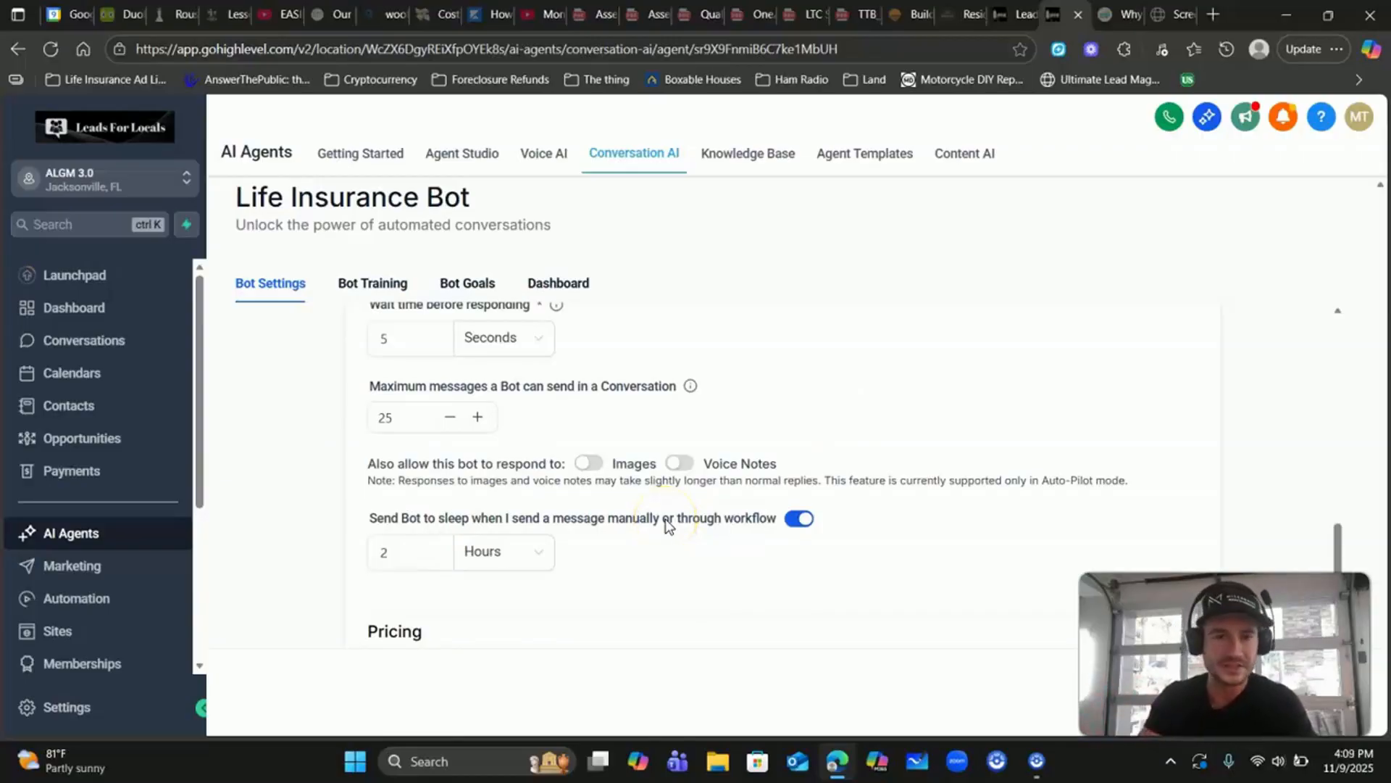
left_click(637, 513)
left_click(634, 513)
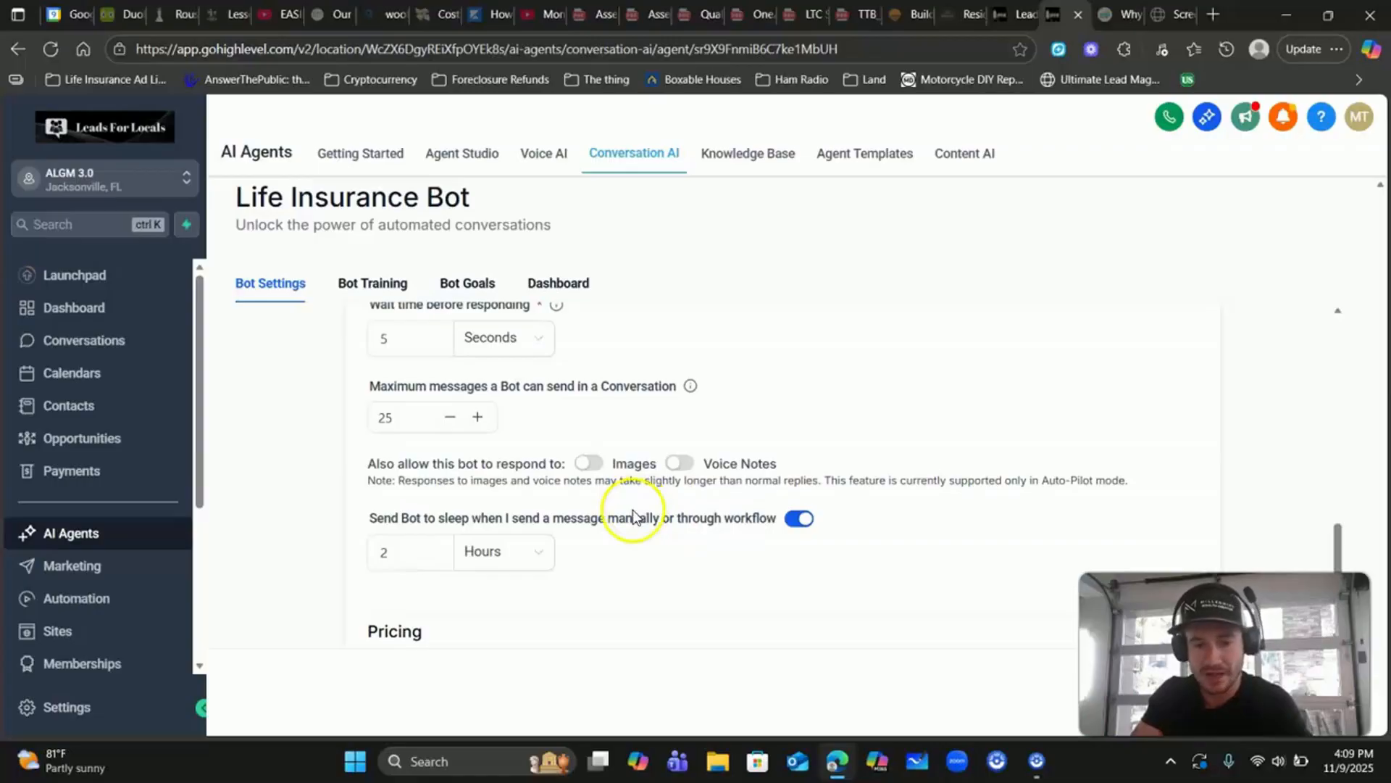
left_click(640, 514)
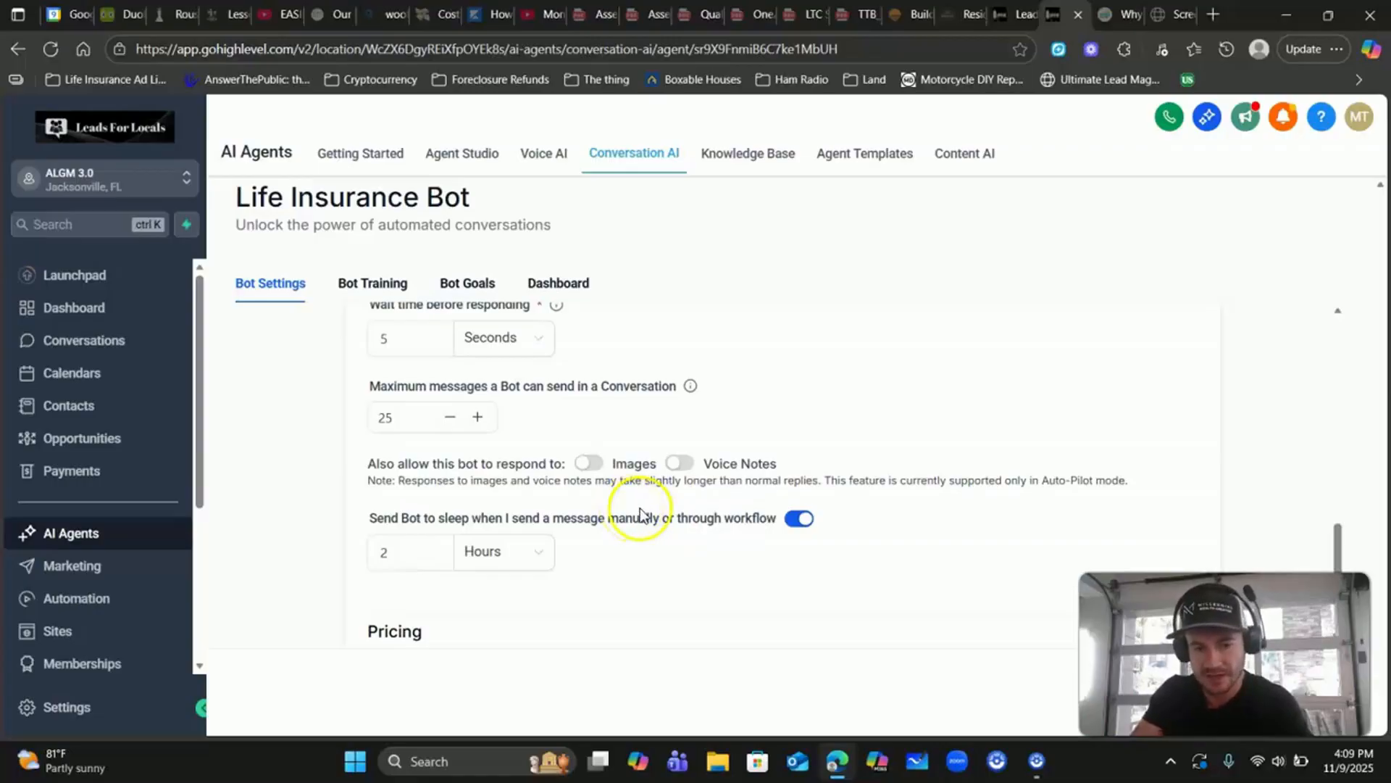
left_click(397, 551)
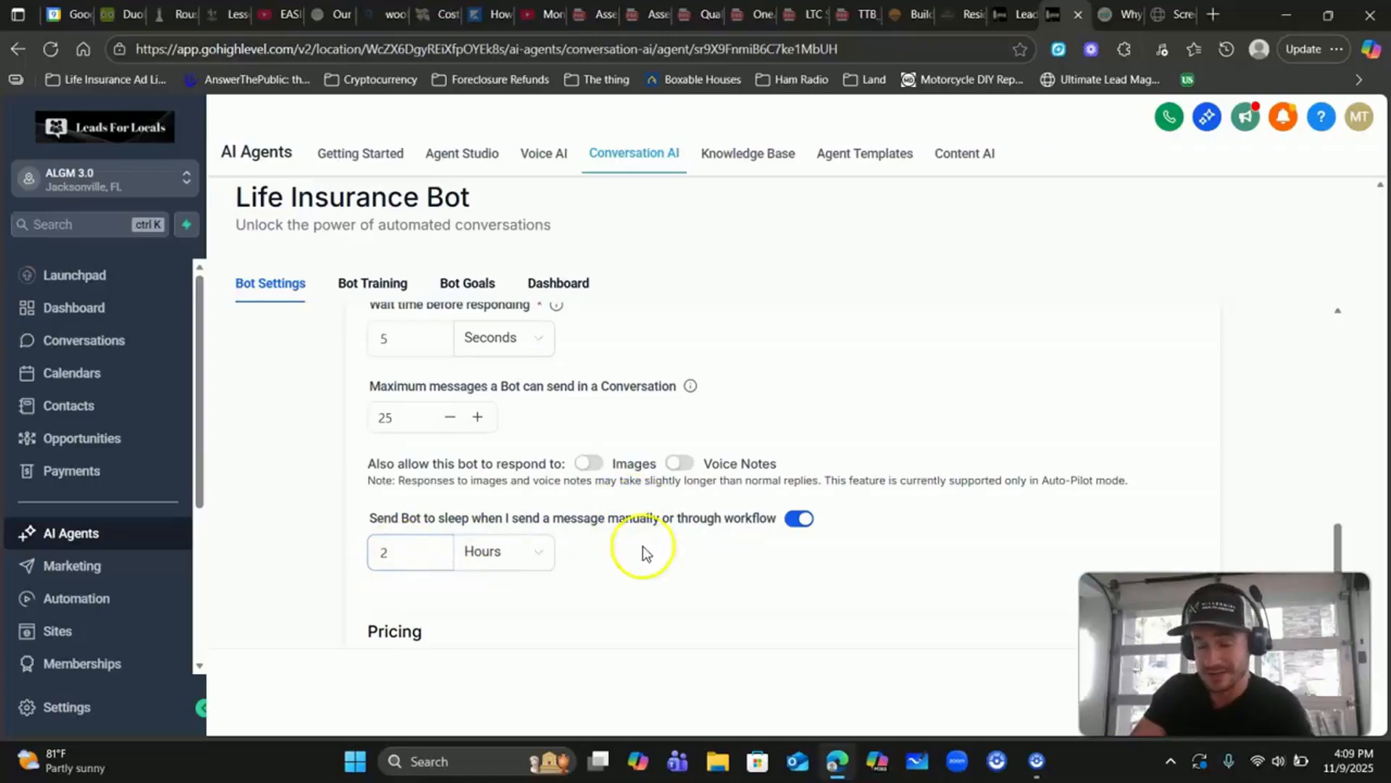
scroll(779, 545, "down", 3)
scroll(689, 487, "up", 10)
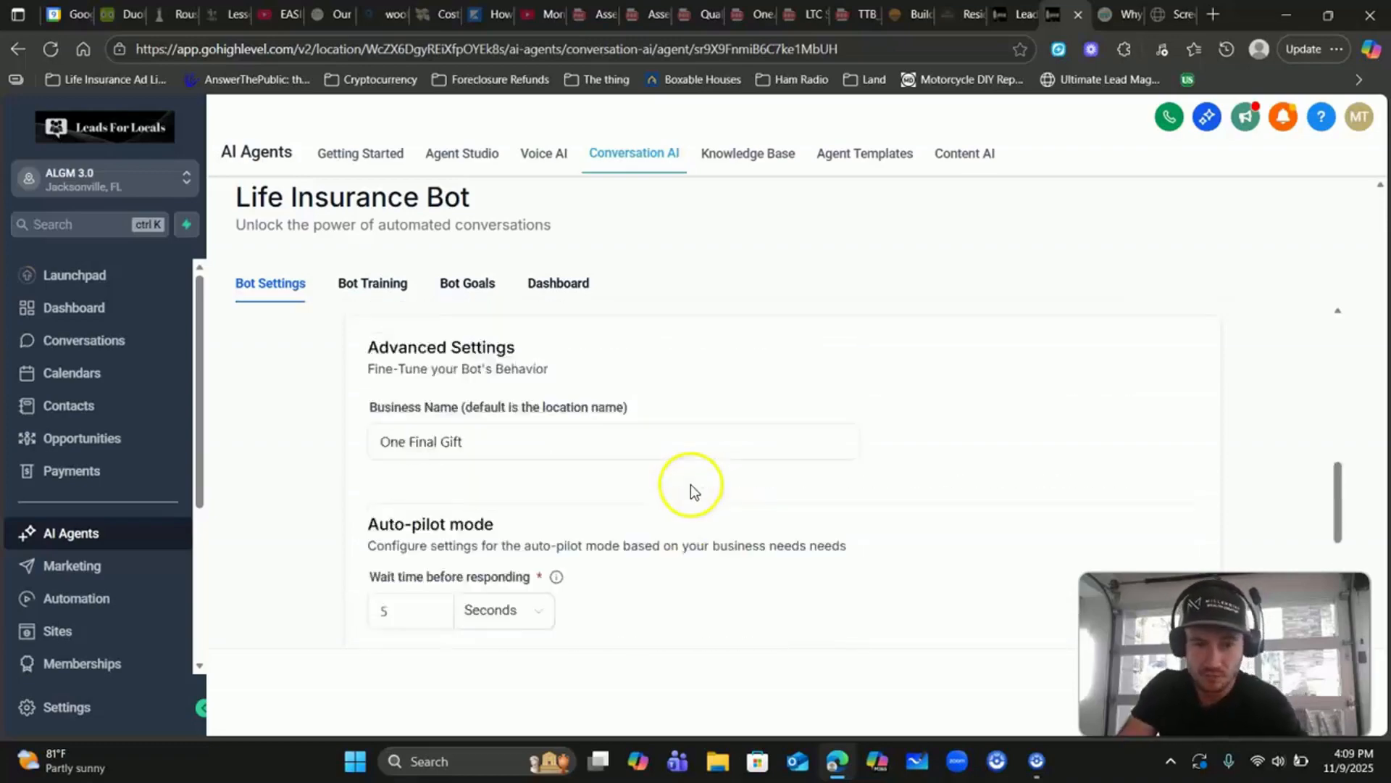
View the bot's training setup, and open the Life Insurance Knowledge Base from the list of knowledge bases
left_click(367, 281)
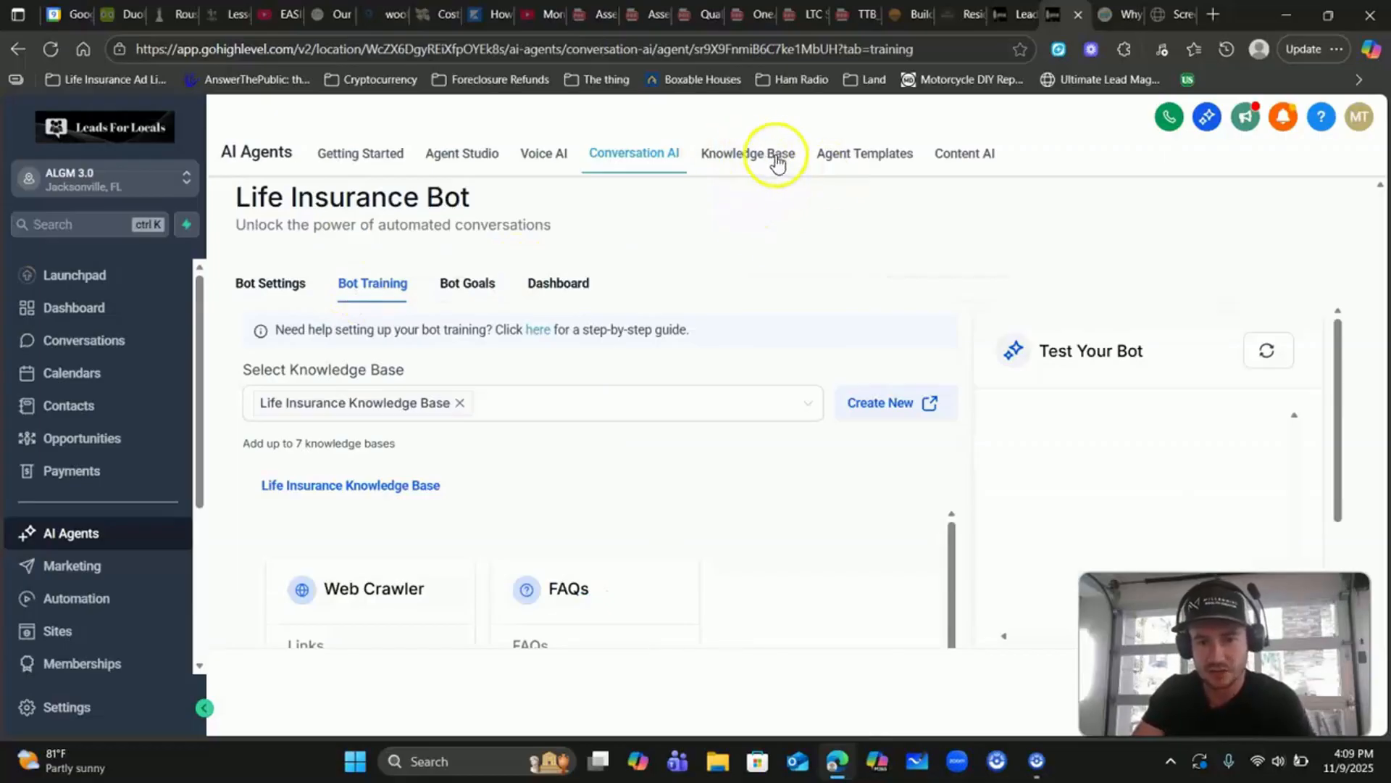
left_click(737, 221)
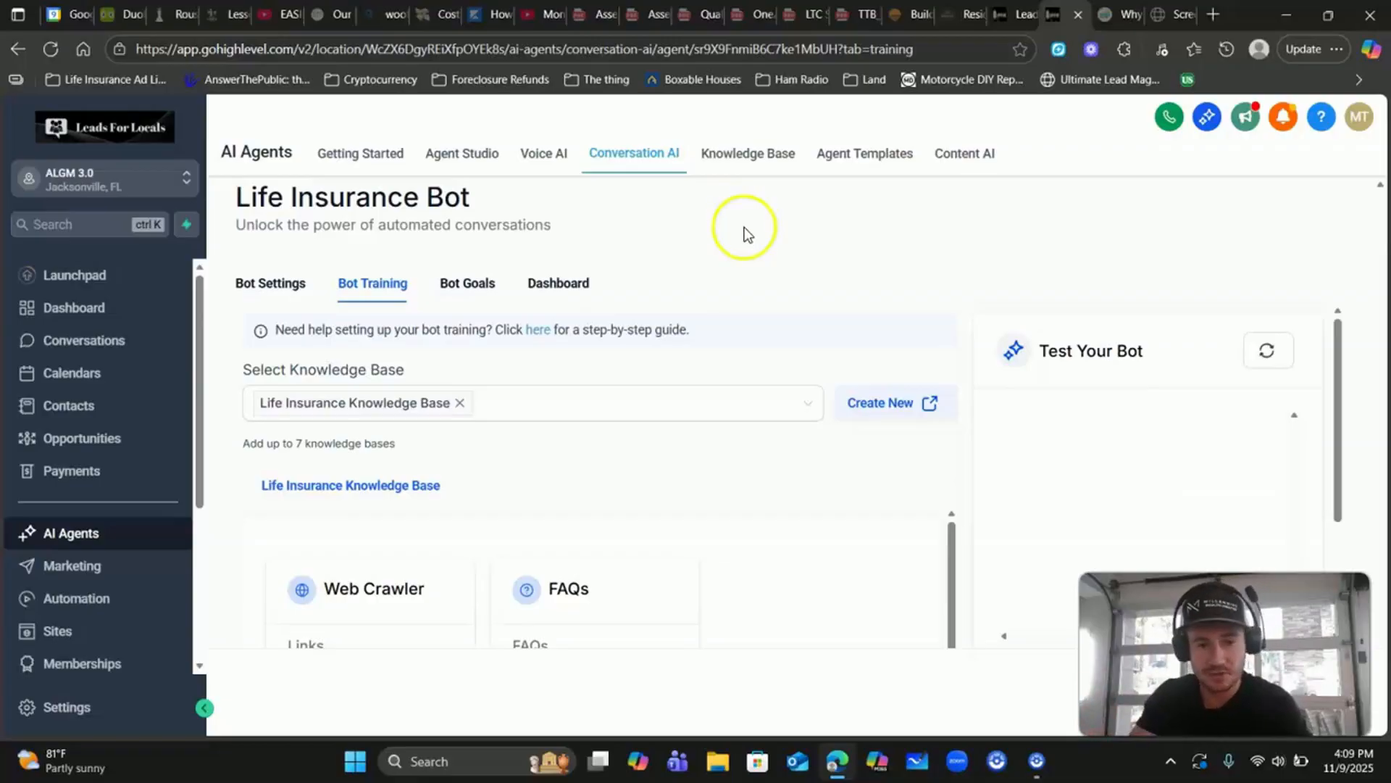
left_click(746, 159)
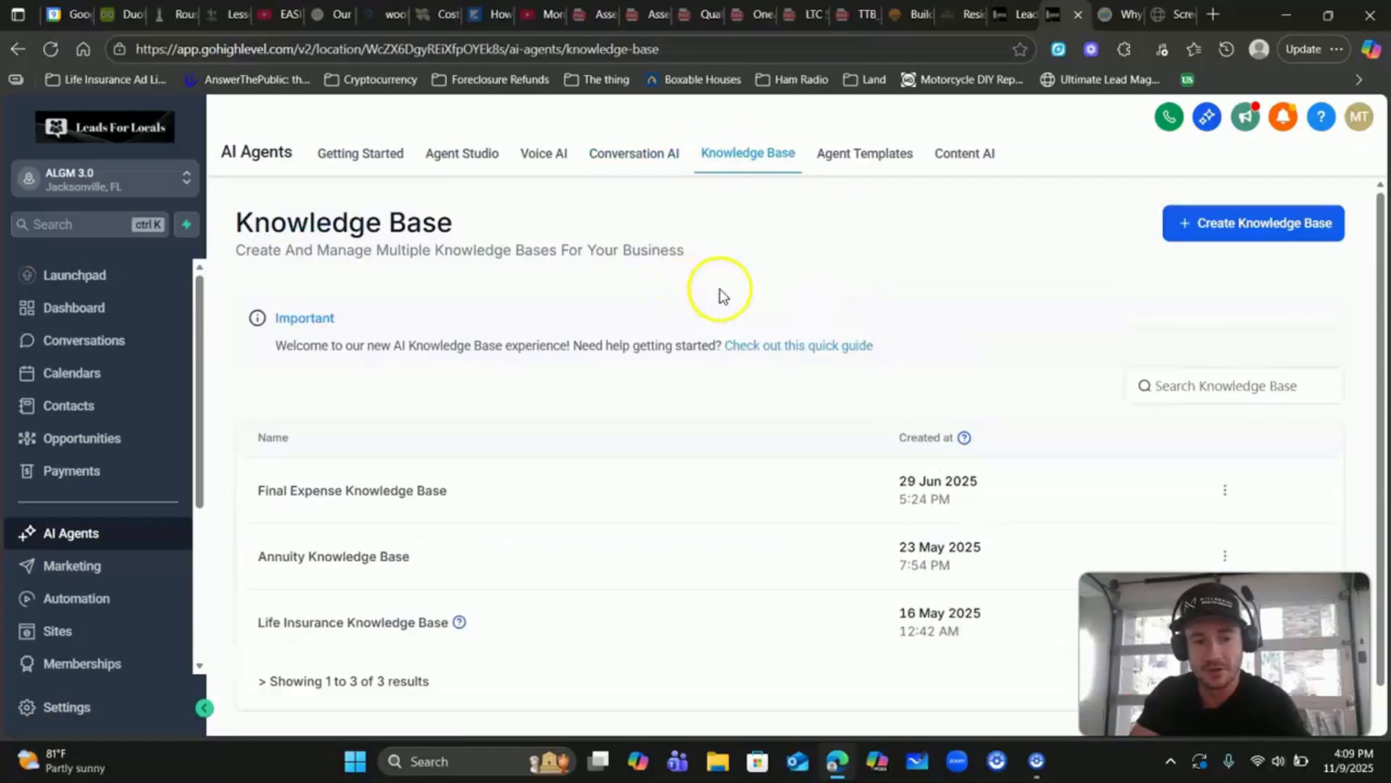
scroll(428, 341, "down", 2)
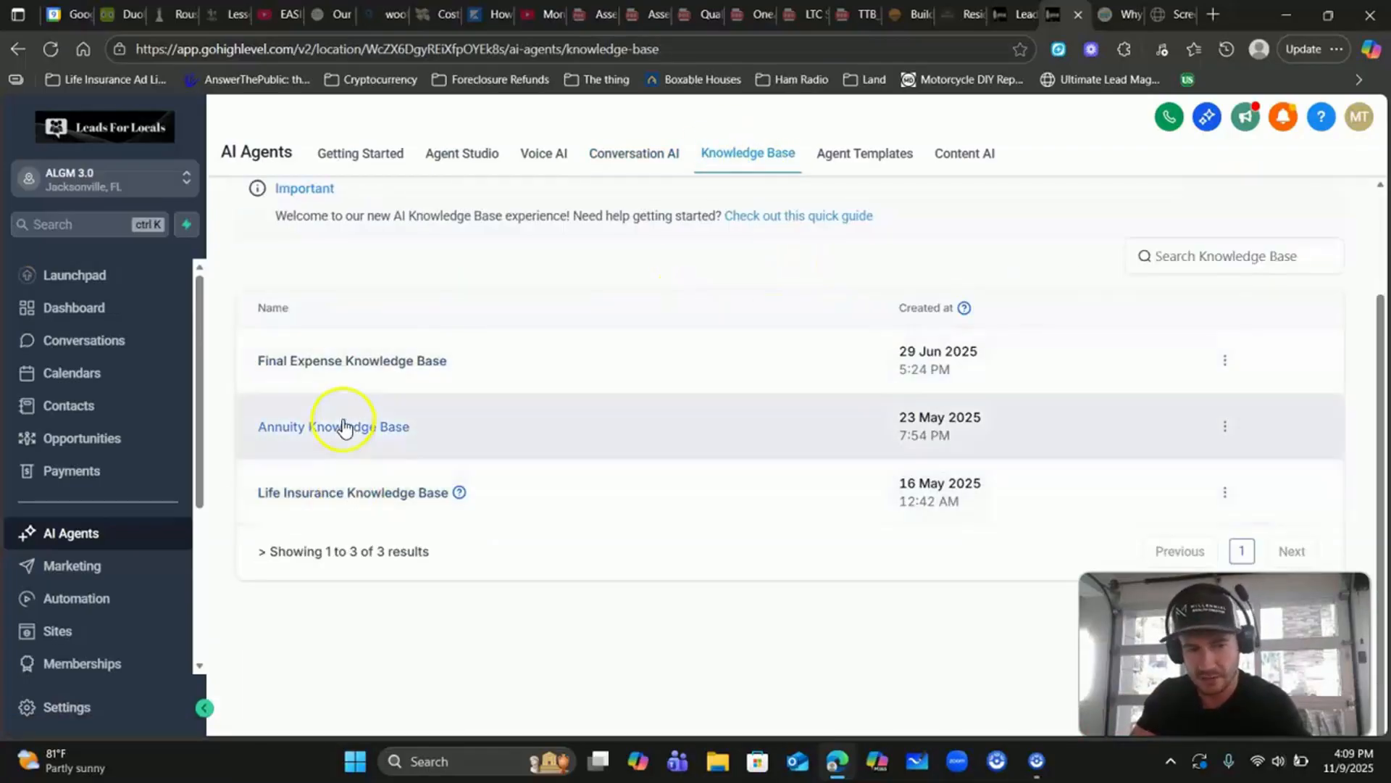
left_click(353, 492)
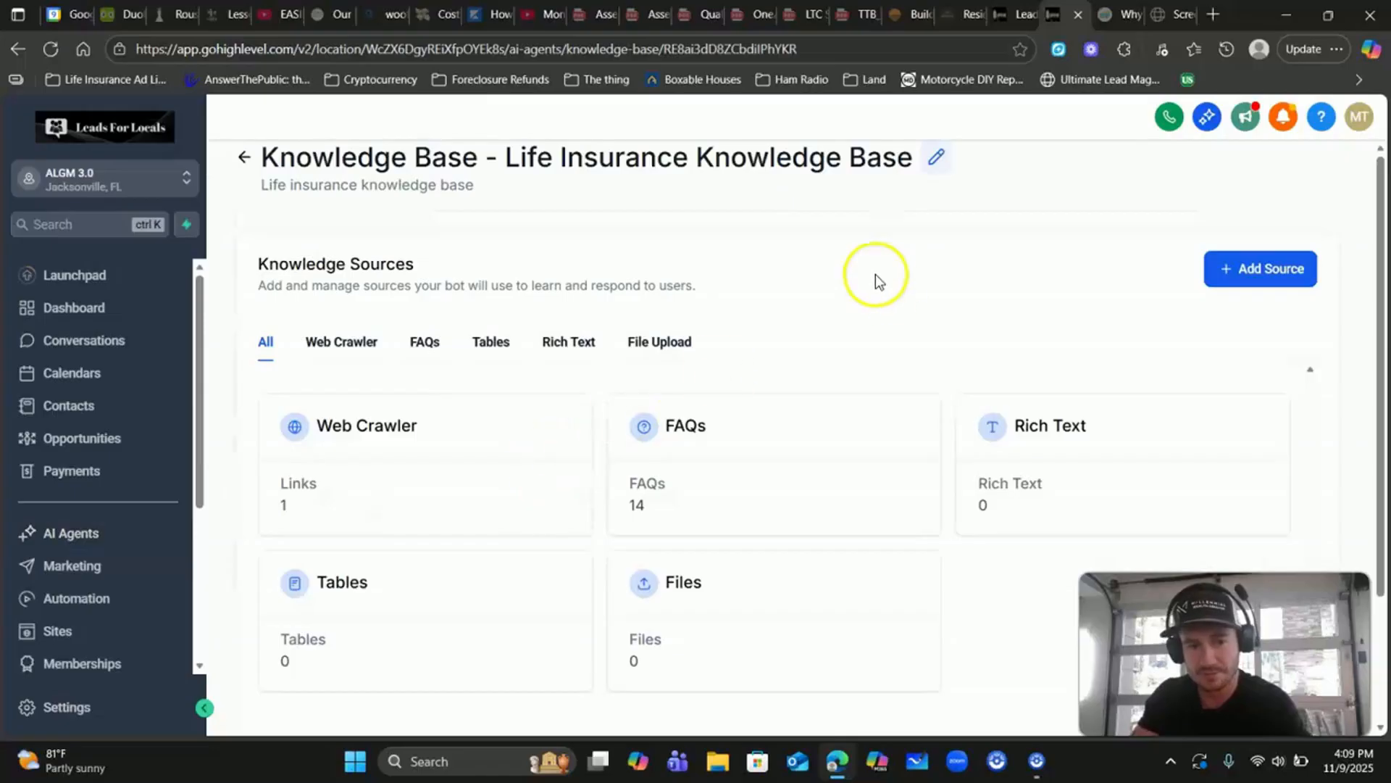
Open the Web Crawler source form to view its Exact URL option and URL entry, and close it without adding a link
left_click(1279, 271)
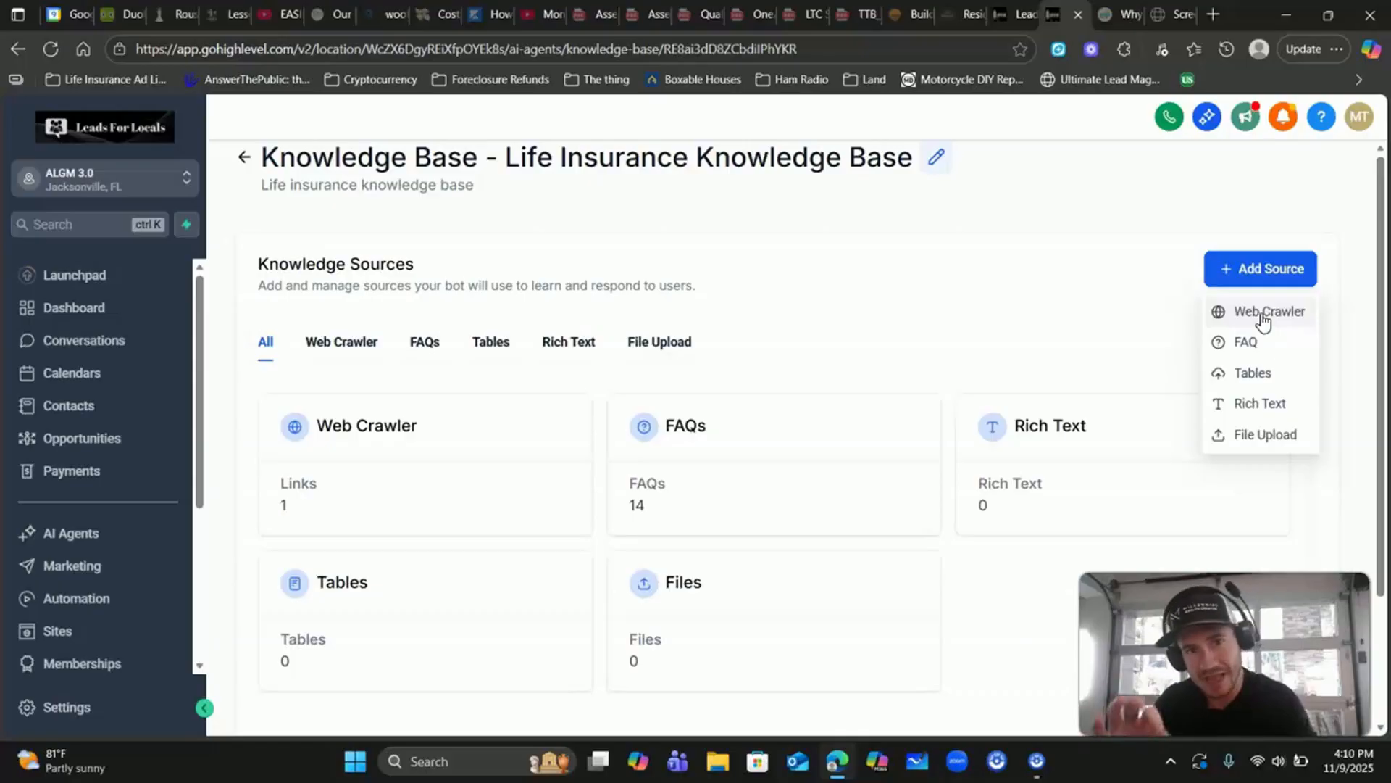
left_click(1265, 314)
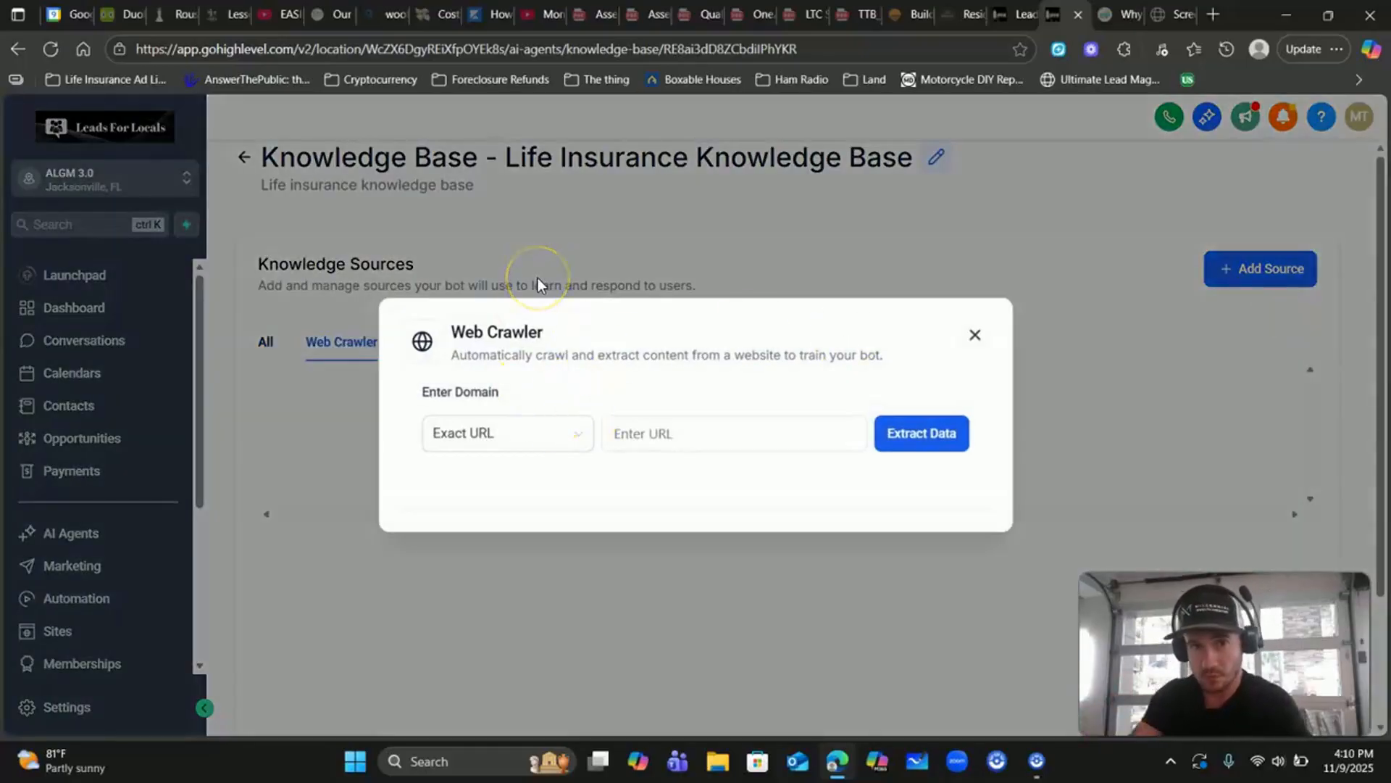
left_click(647, 442)
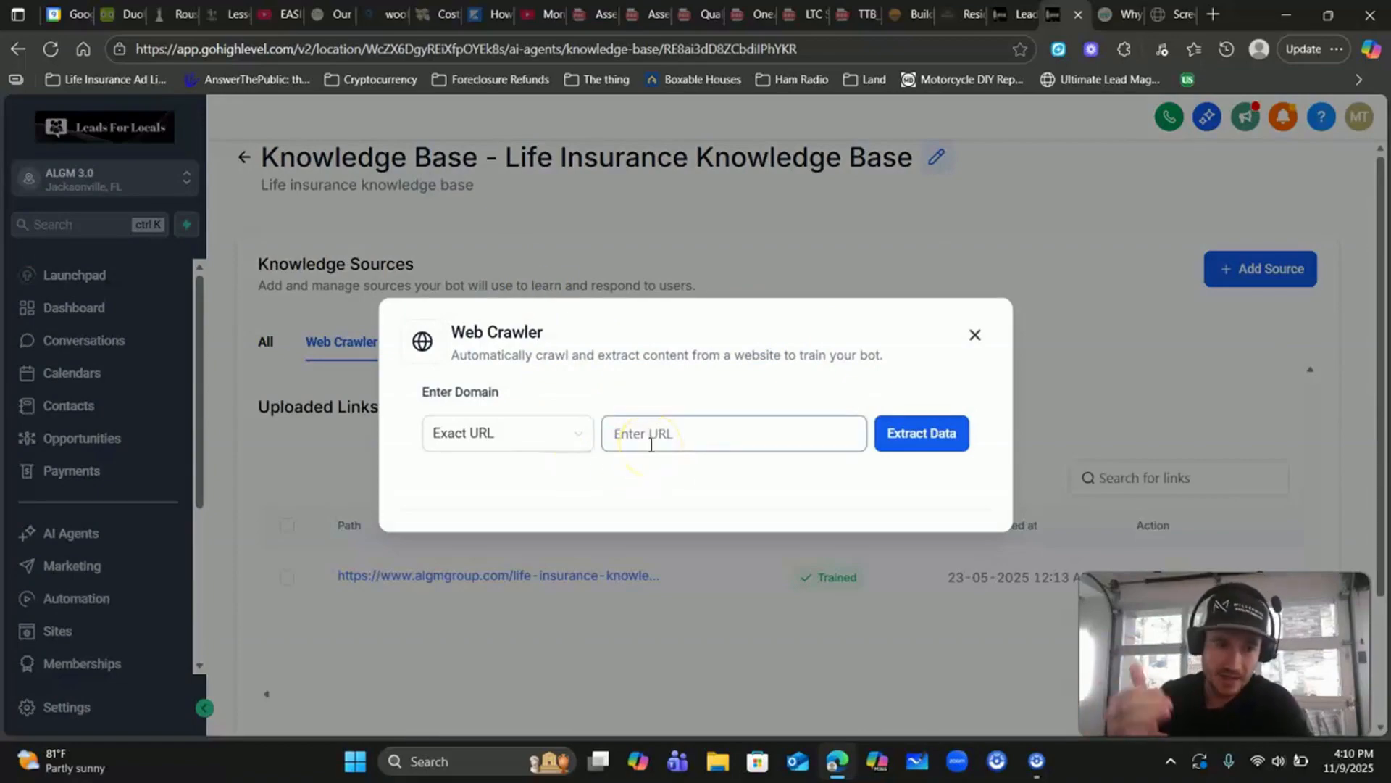
left_click(675, 434)
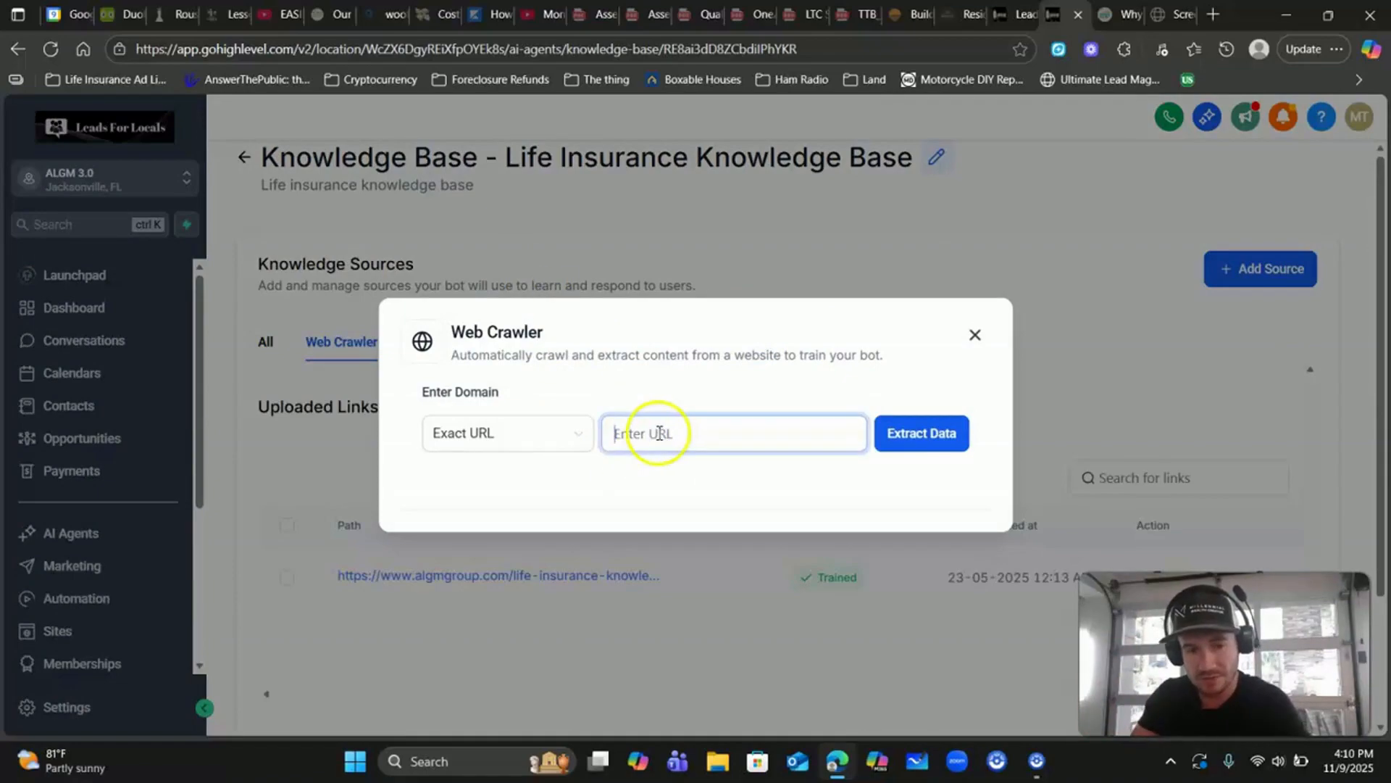
left_click(975, 334)
Open the File Upload source form, cancel it without adding files, and return to the overview of all knowledge sources
left_click(1256, 269)
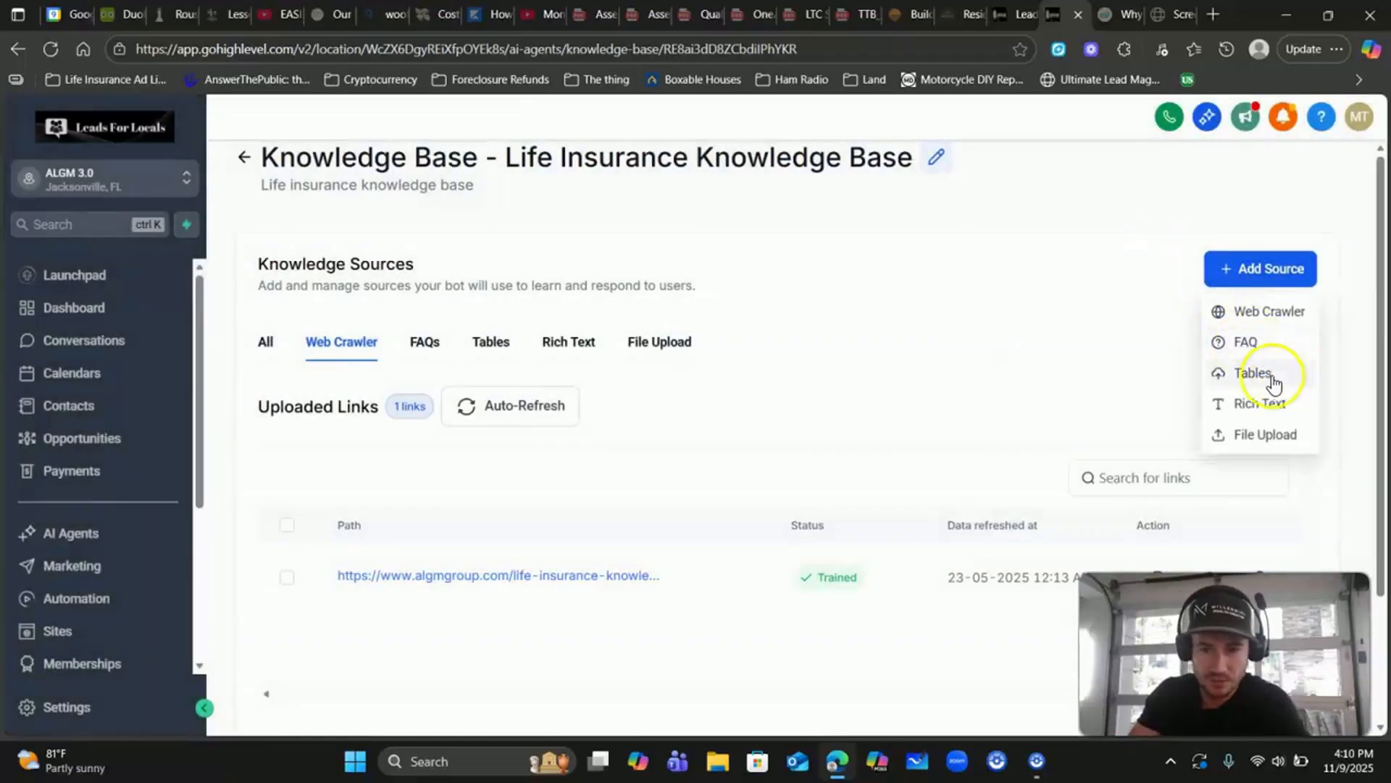
left_click(1262, 435)
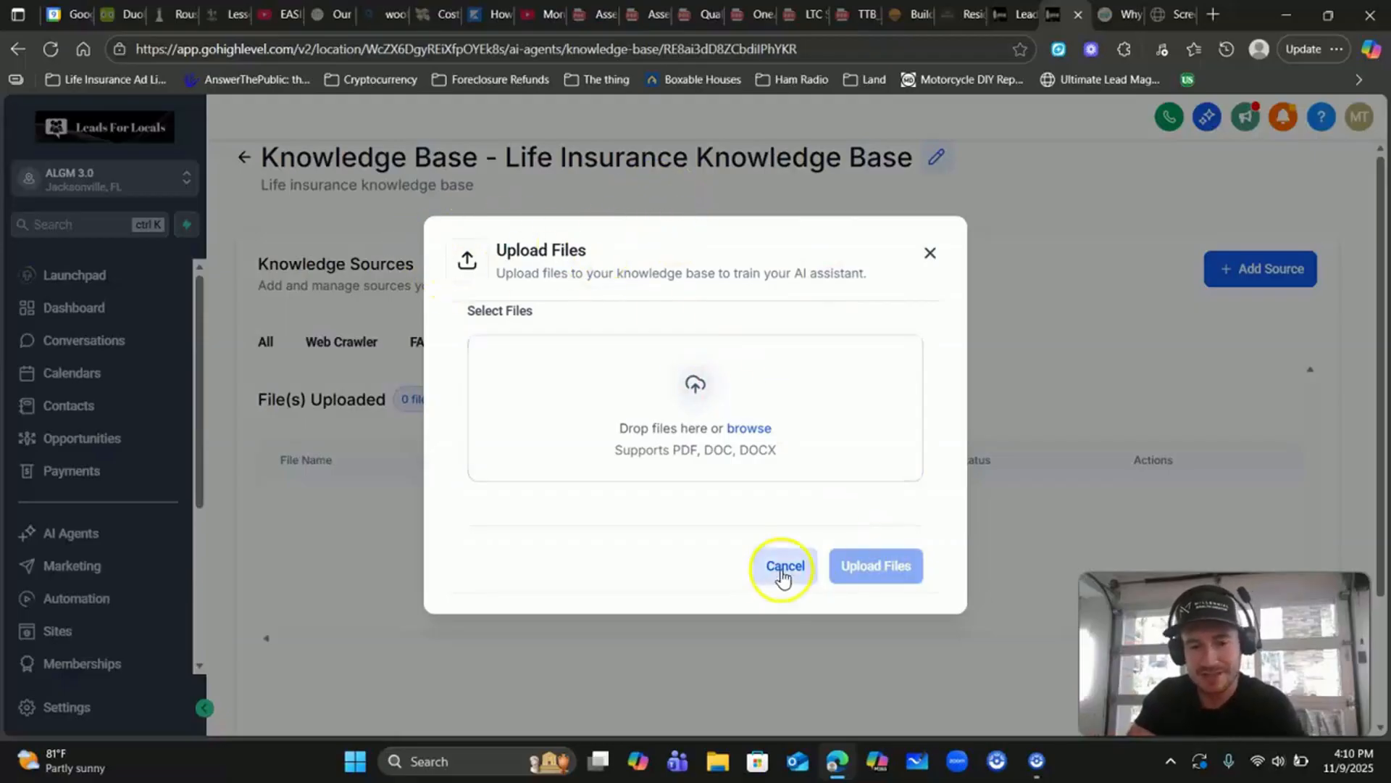
left_click(782, 566)
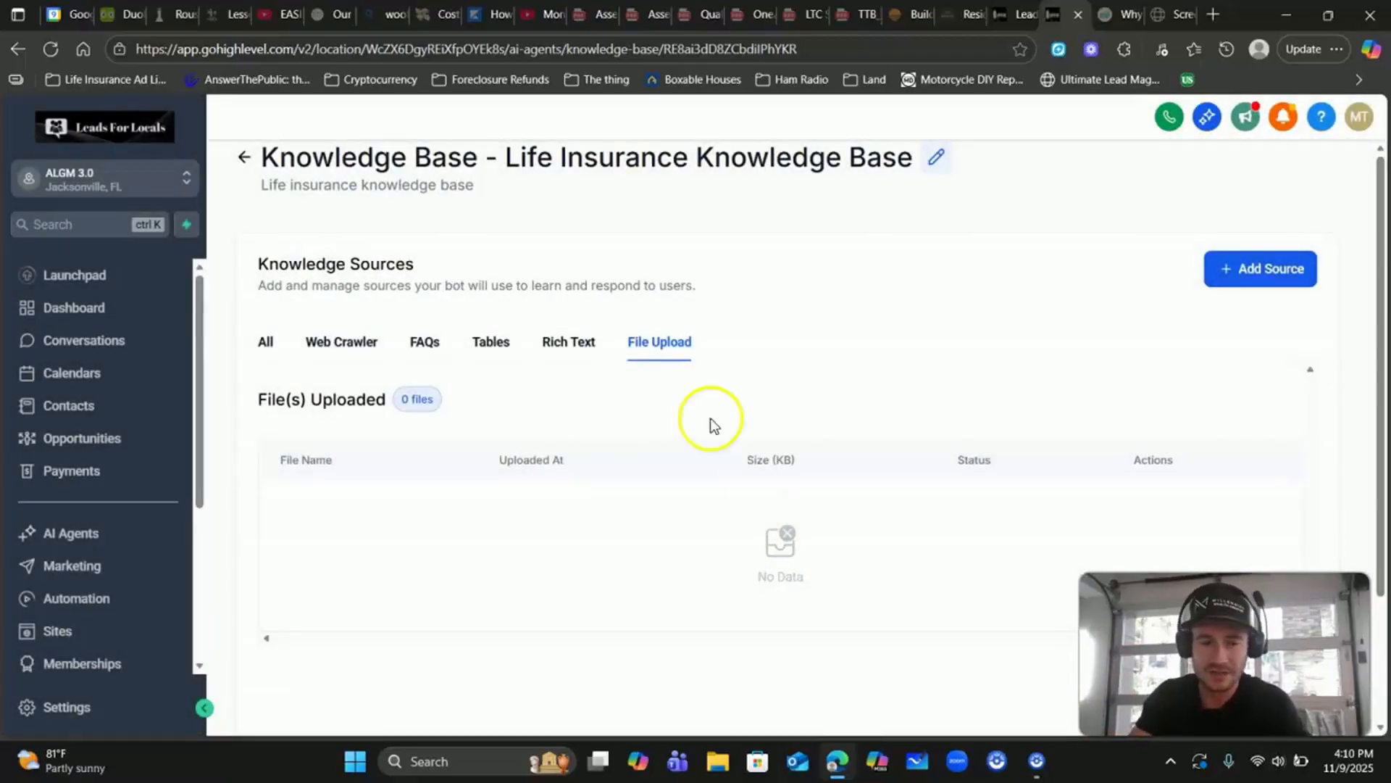
left_click(266, 343)
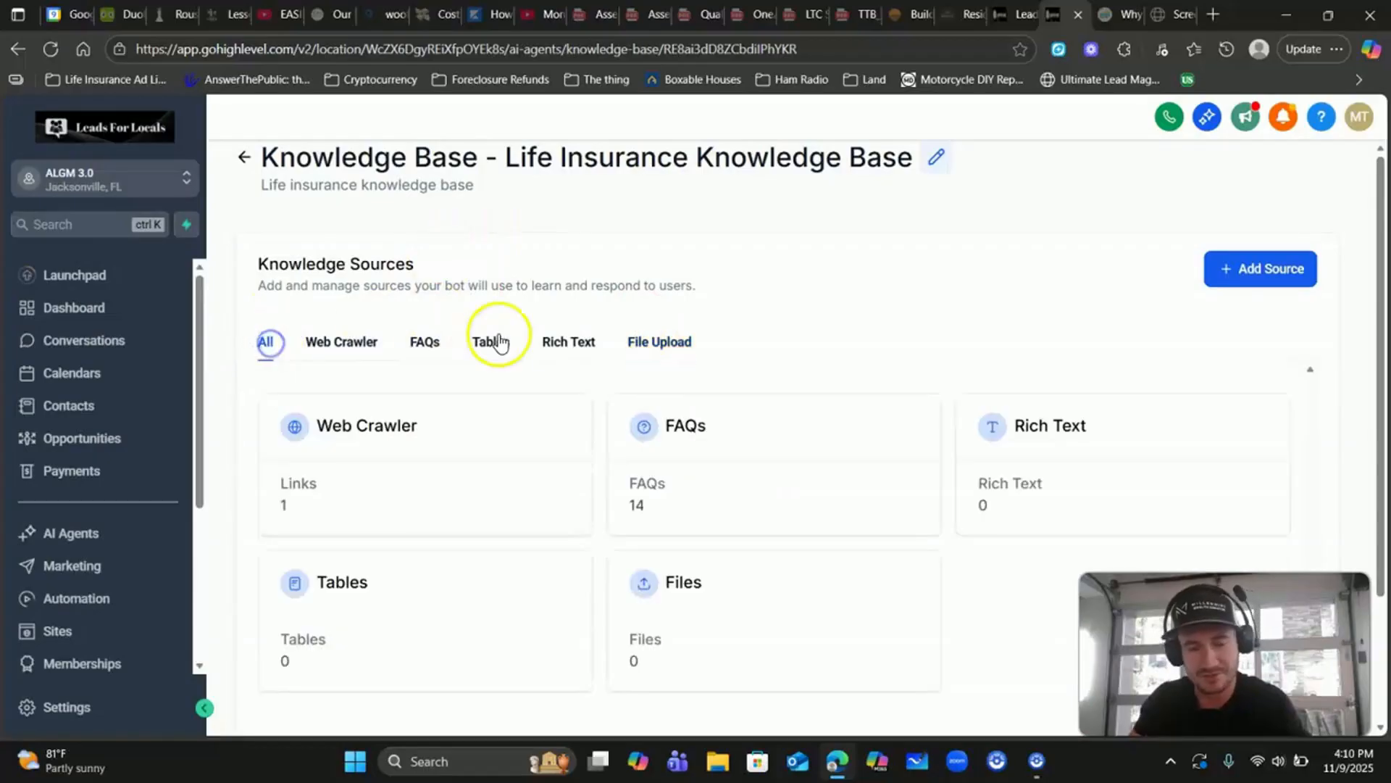
Look over the Life Insurance Knowledge Base's source categories, and return to the list of knowledge bases
scroll(507, 305, "down", 2)
scroll(375, 275, "down", 1)
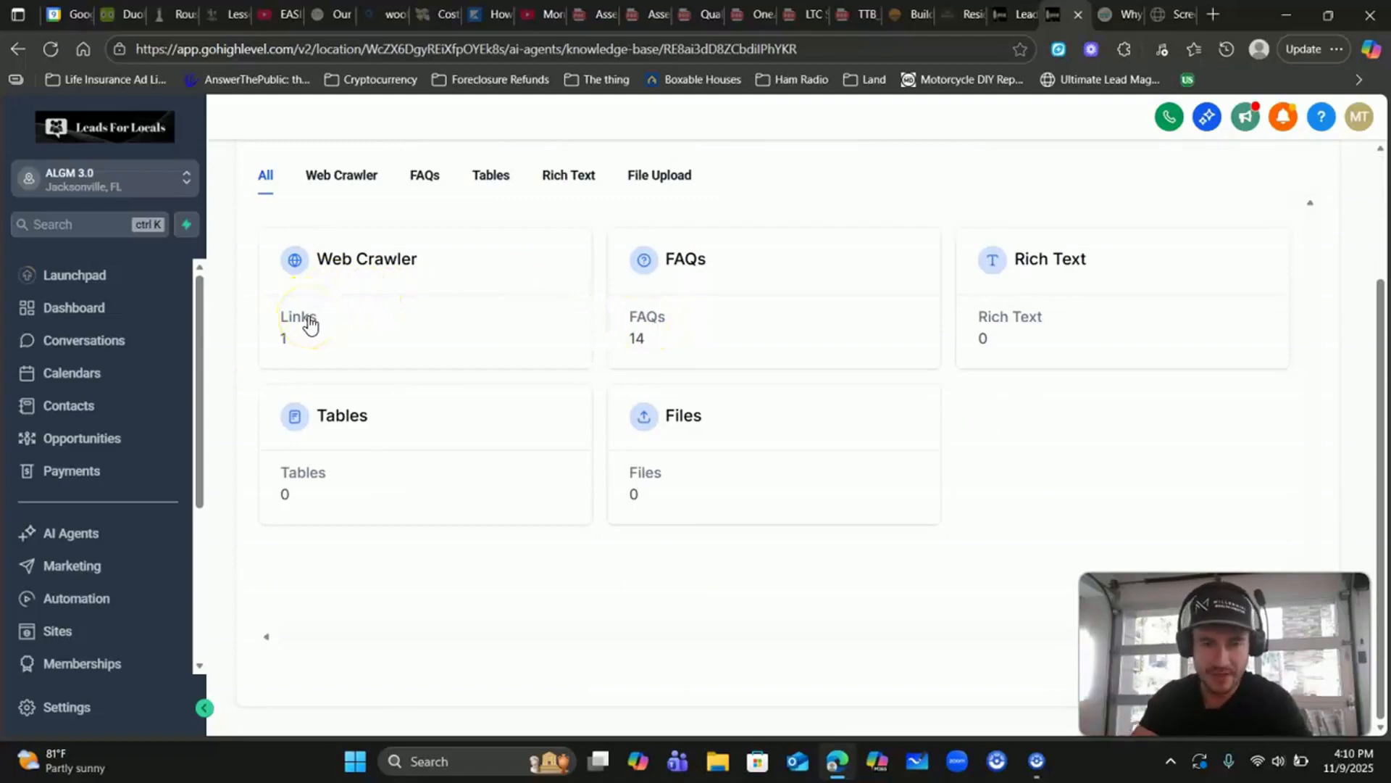
scroll(307, 341, "up", 1)
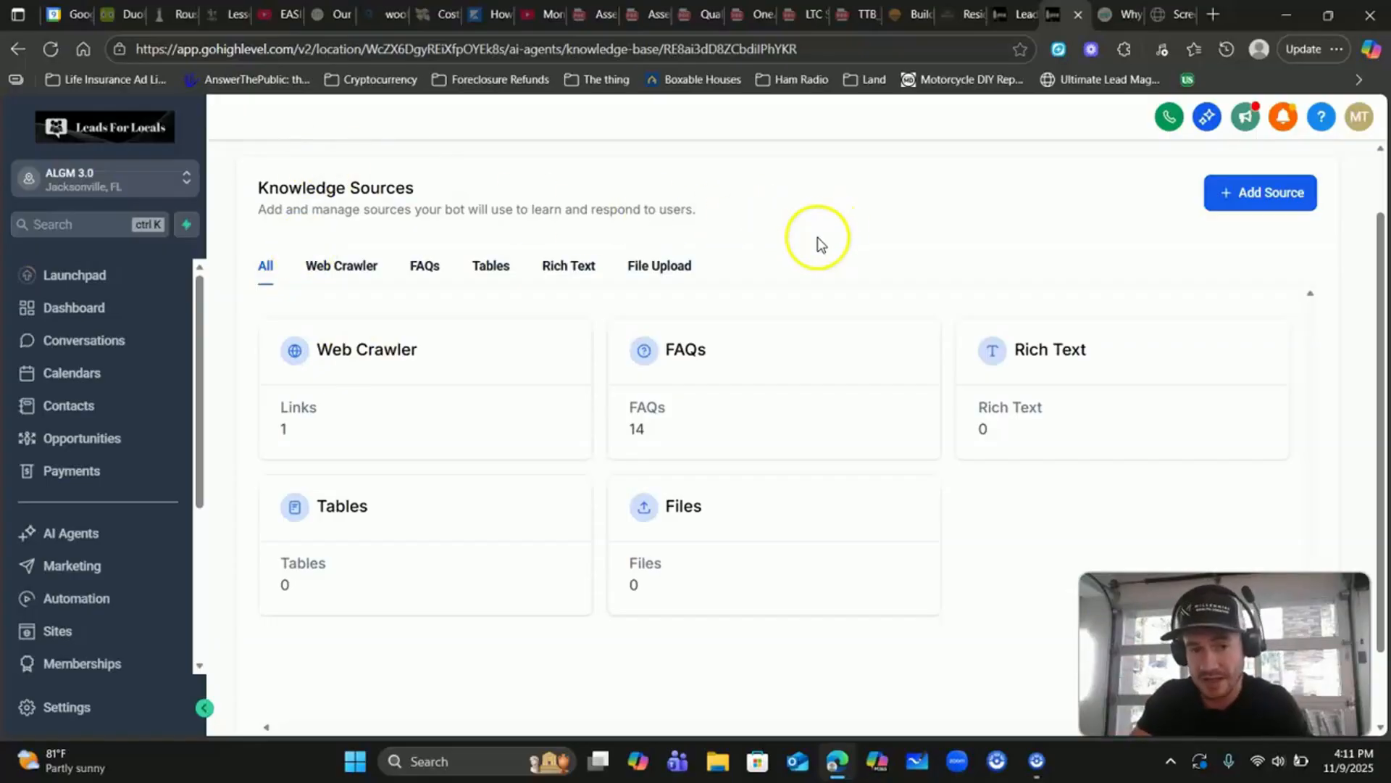
scroll(818, 237, "up", 2)
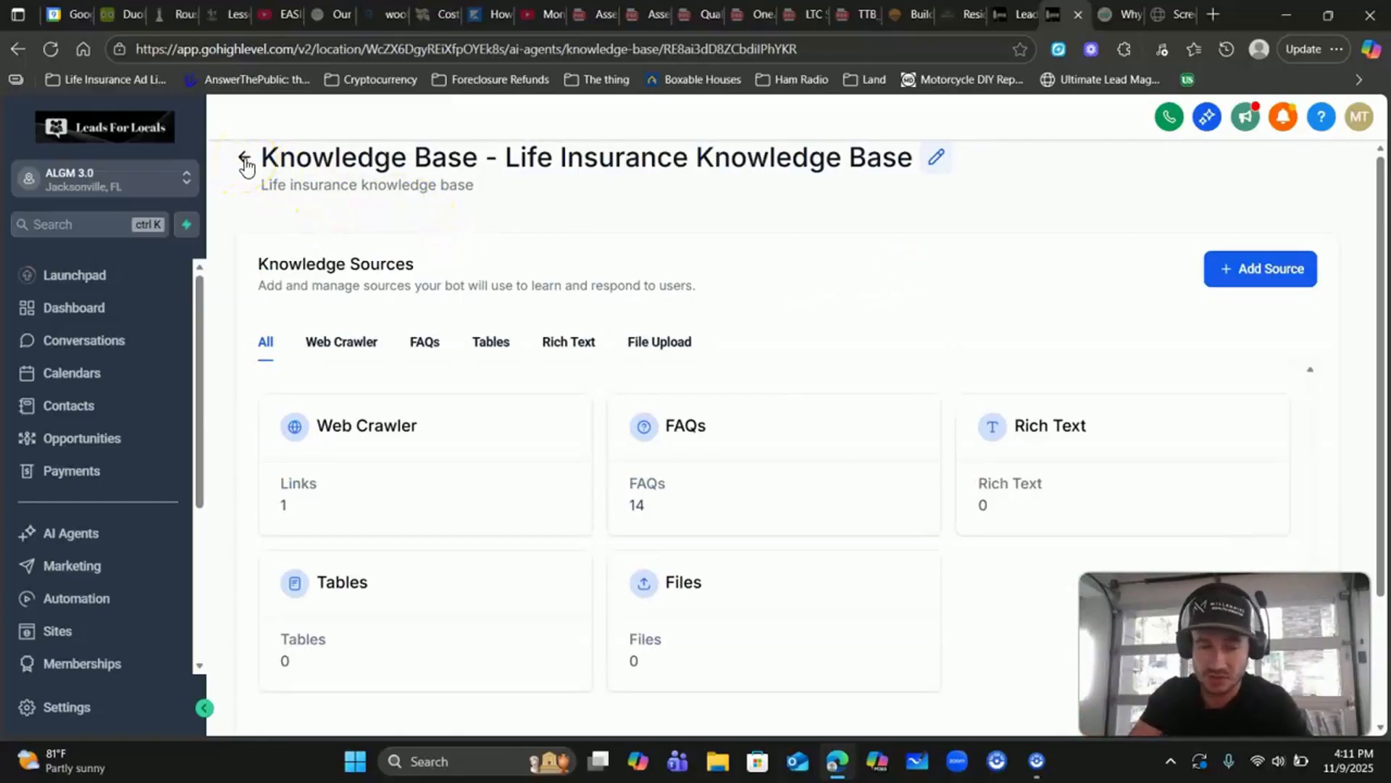
left_click(245, 160)
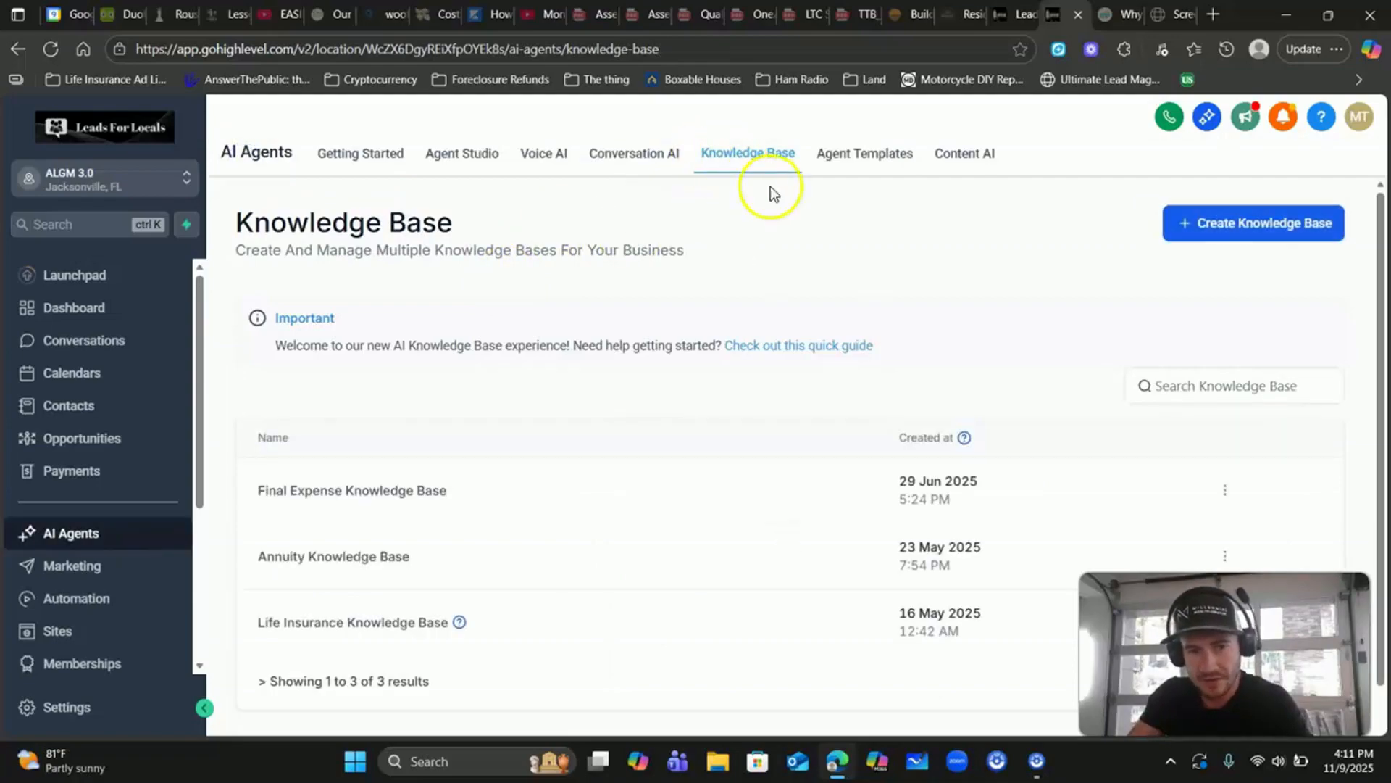
Glance at the Voice AI dashboard, and open the Life Insurance Bot from the Conversation AI agents list
left_click(547, 166)
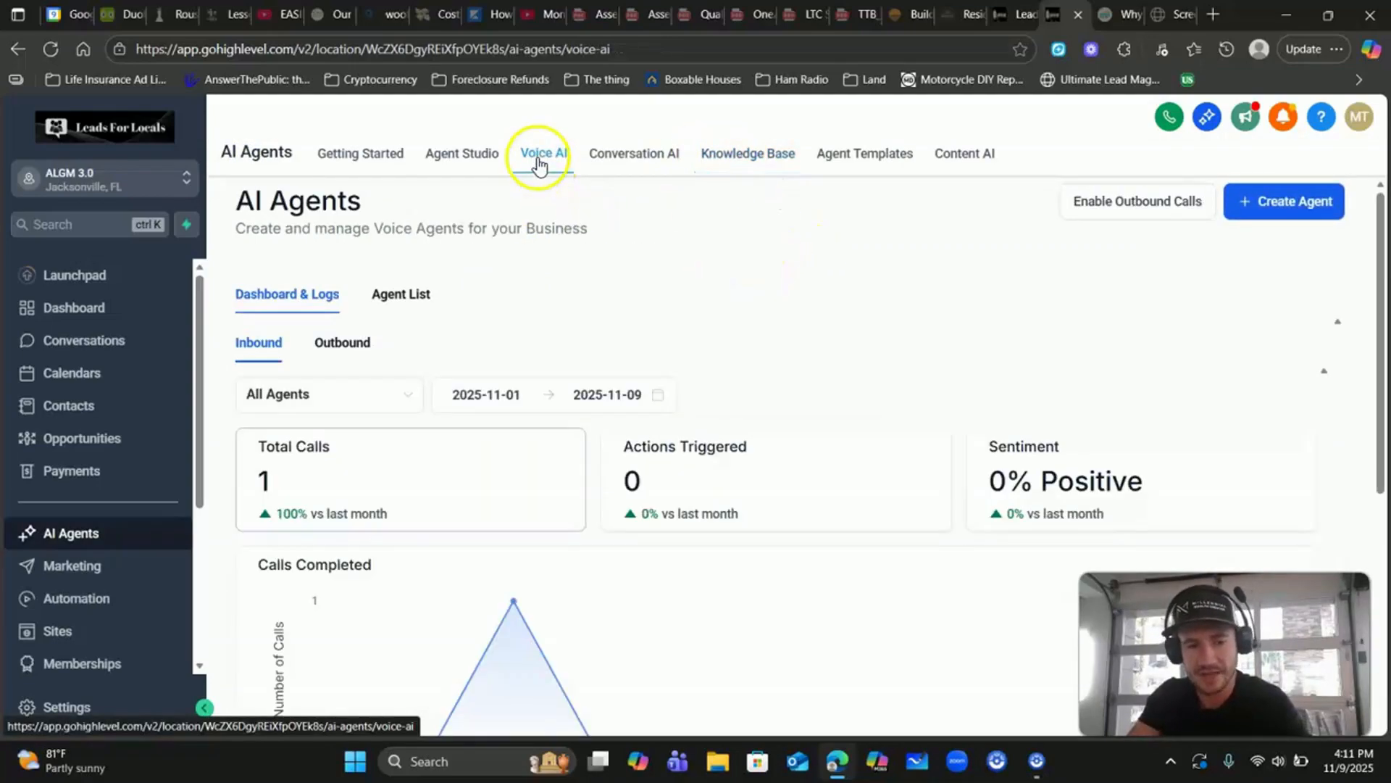
left_click(648, 162)
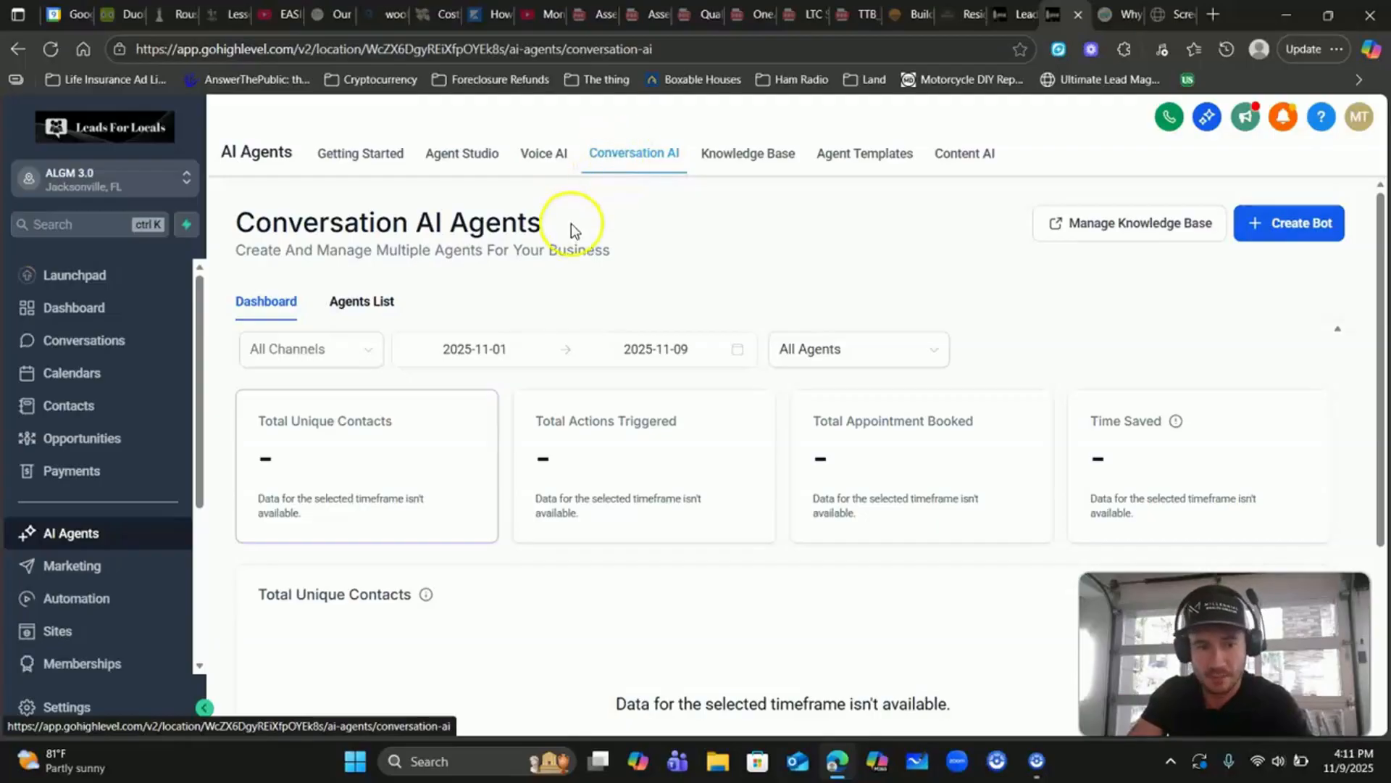
left_click(354, 308)
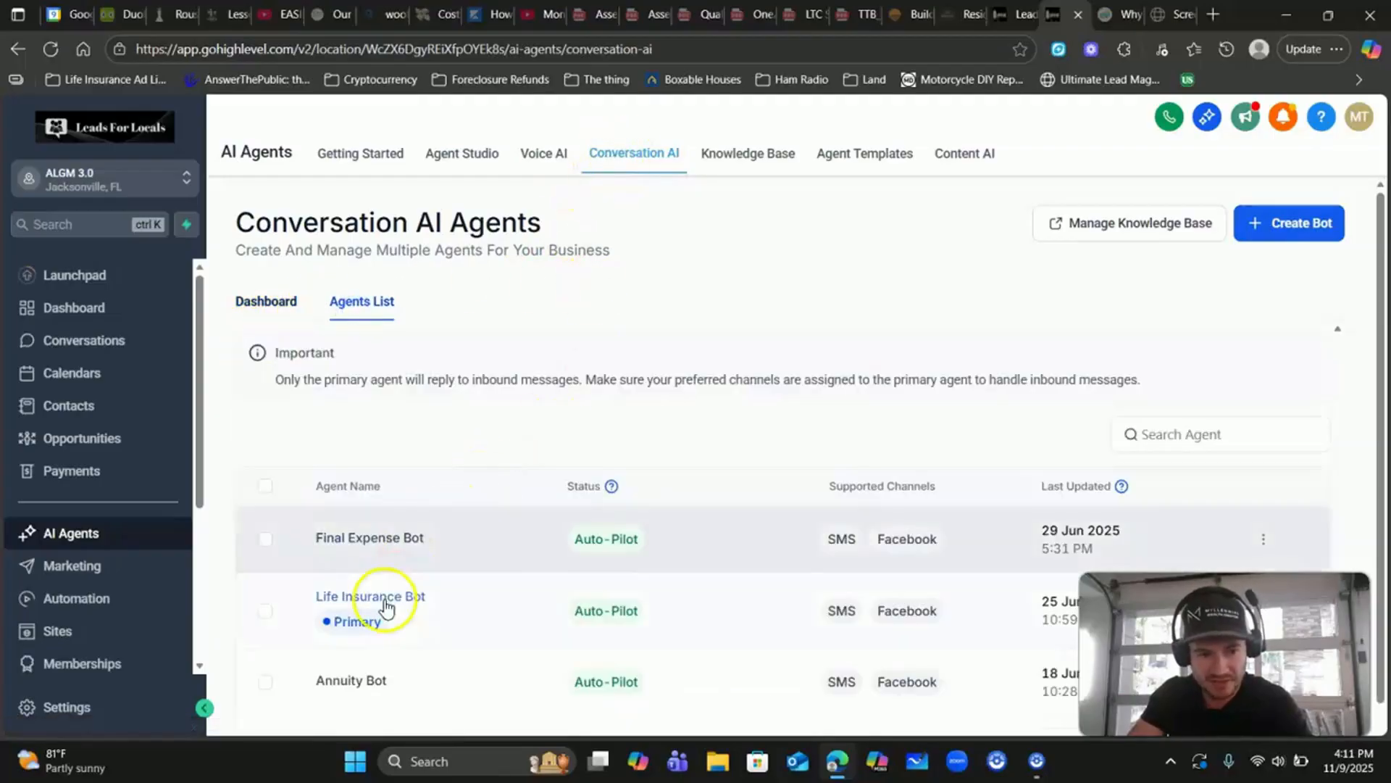
left_click(389, 593)
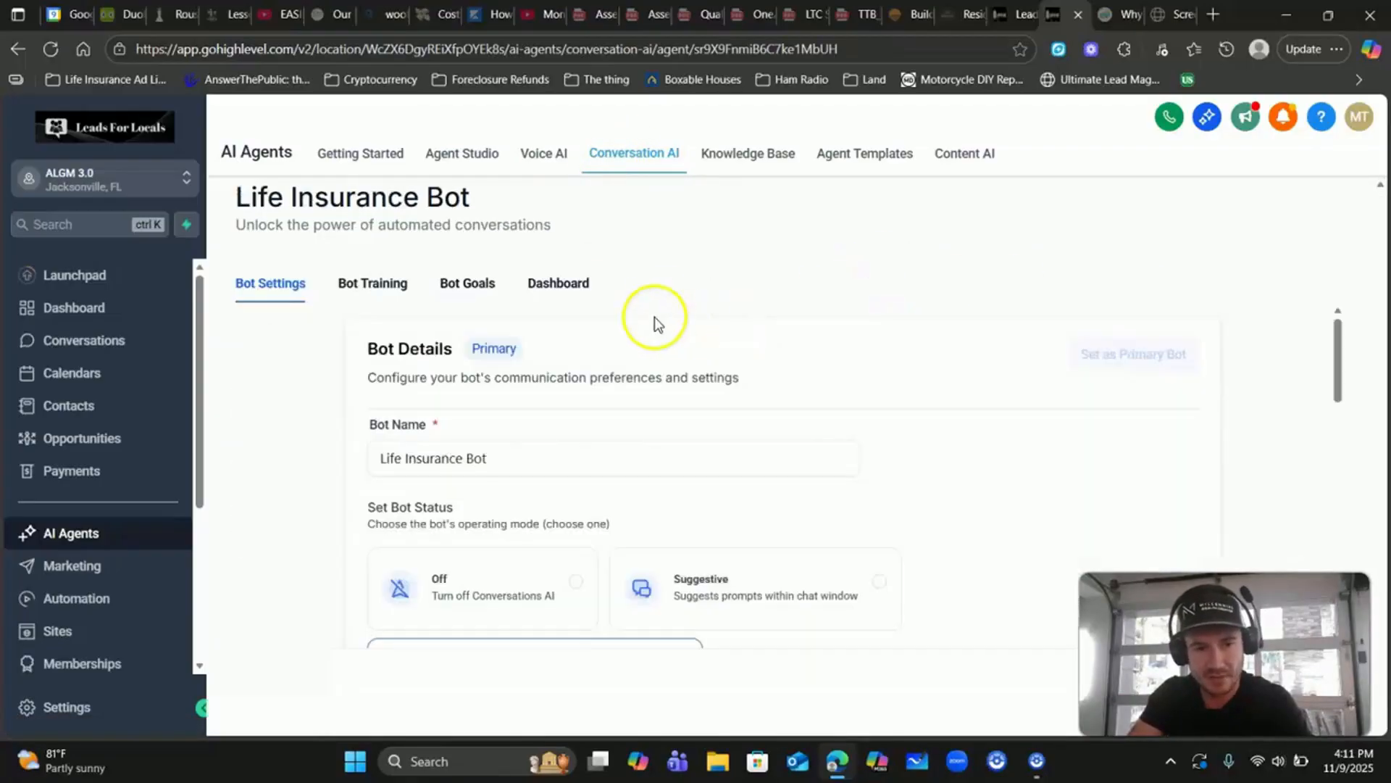
View the bot's training setup, including the knowledge bases available for selection and the sources of the assigned one
left_click(397, 285)
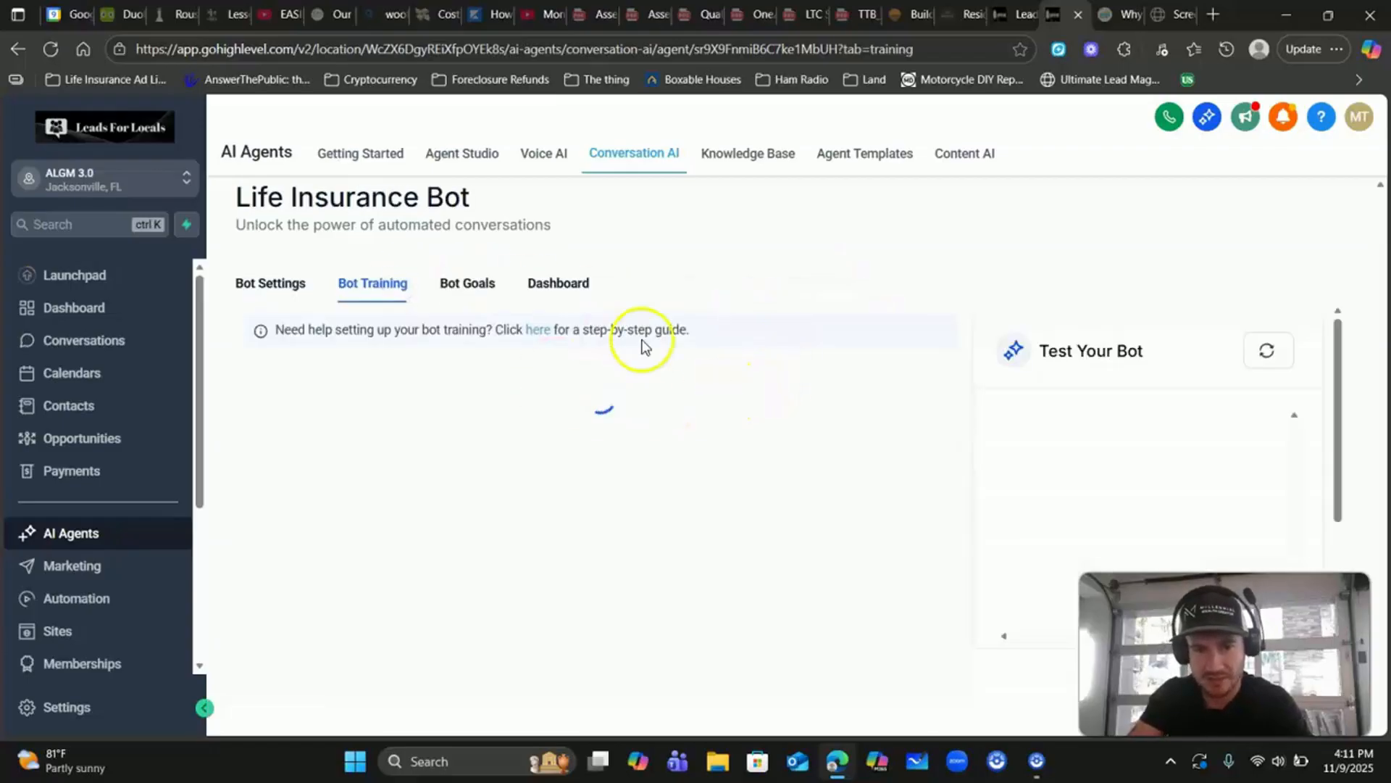
left_click(544, 403)
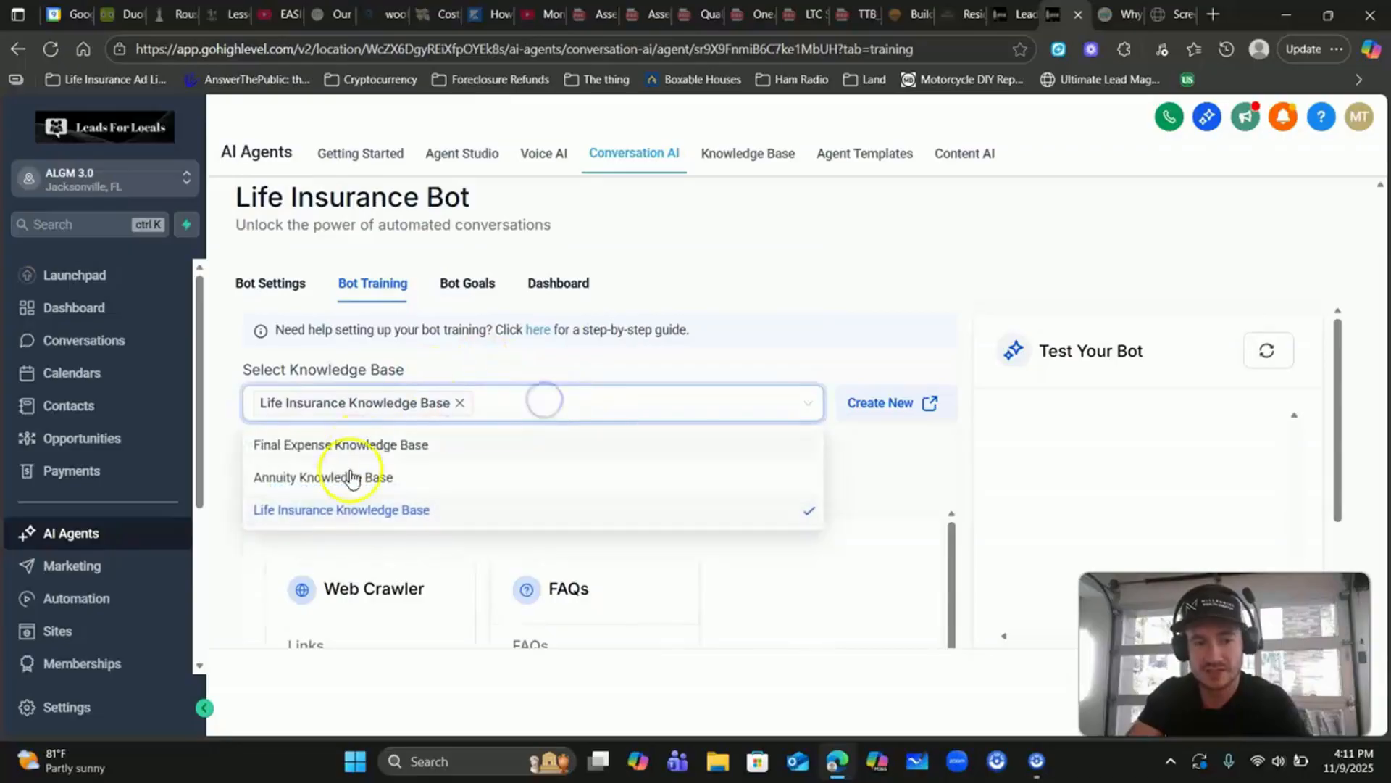
left_click(920, 268)
scroll(872, 368, "down", 6)
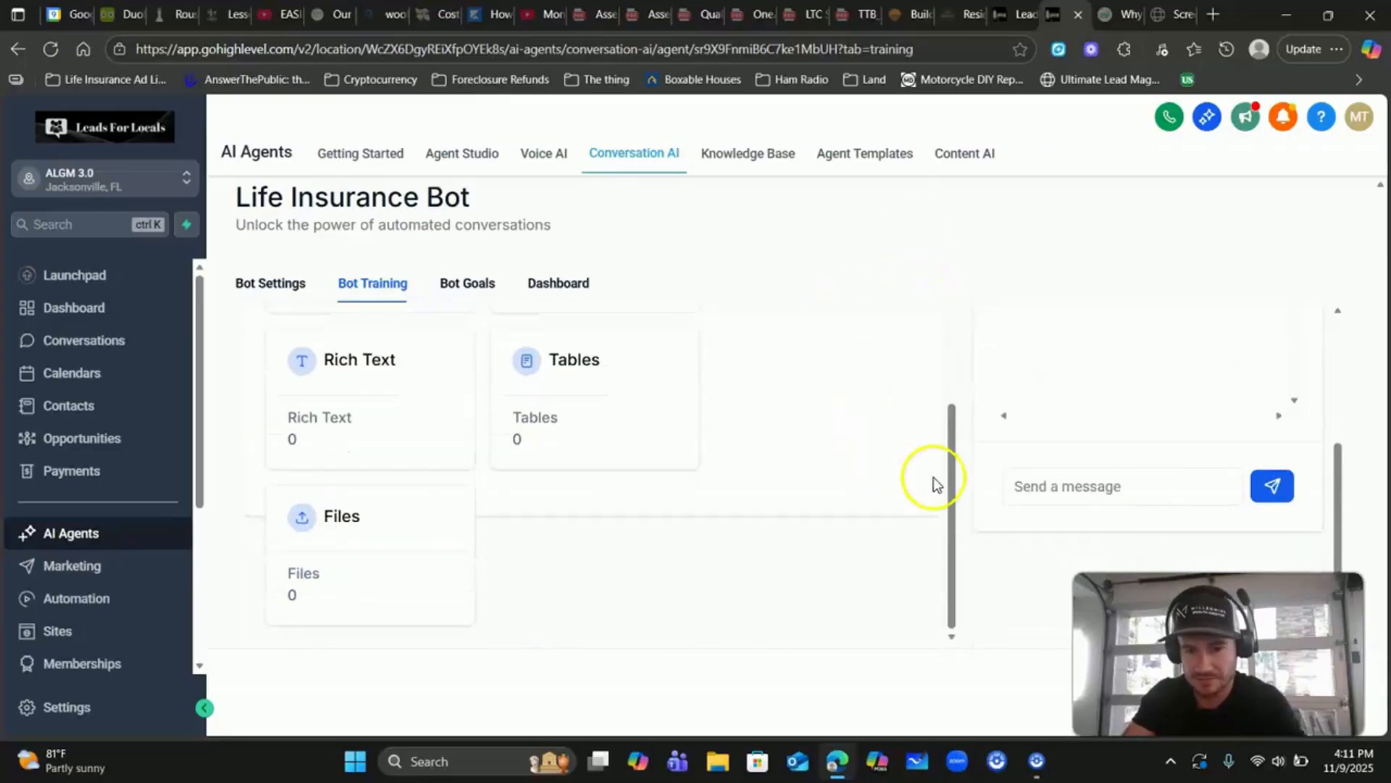
left_click_drag(1079, 656, 1229, 658)
scroll(780, 459, "up", 4)
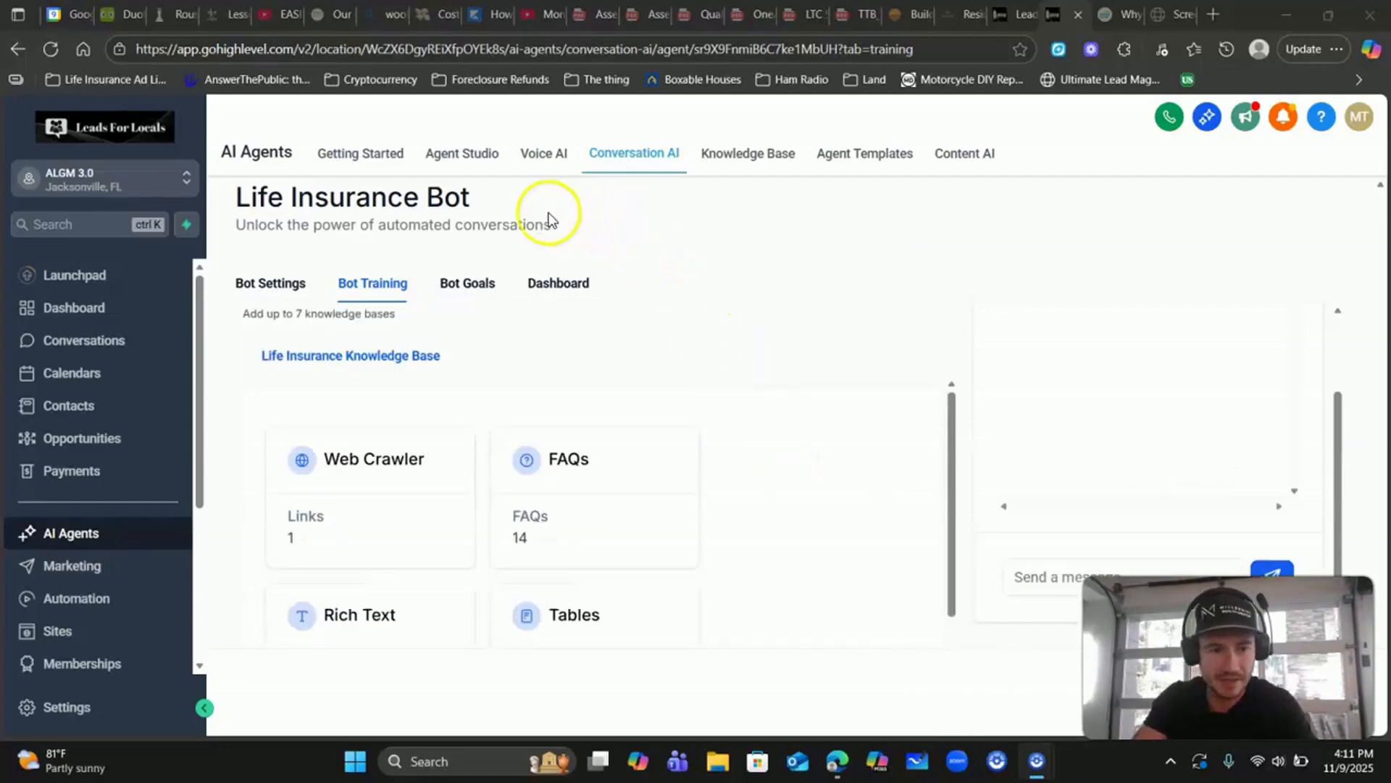
Open the bot's goals and examine its Personality and Goal prompts, highlighting the Goal text
left_click(466, 291)
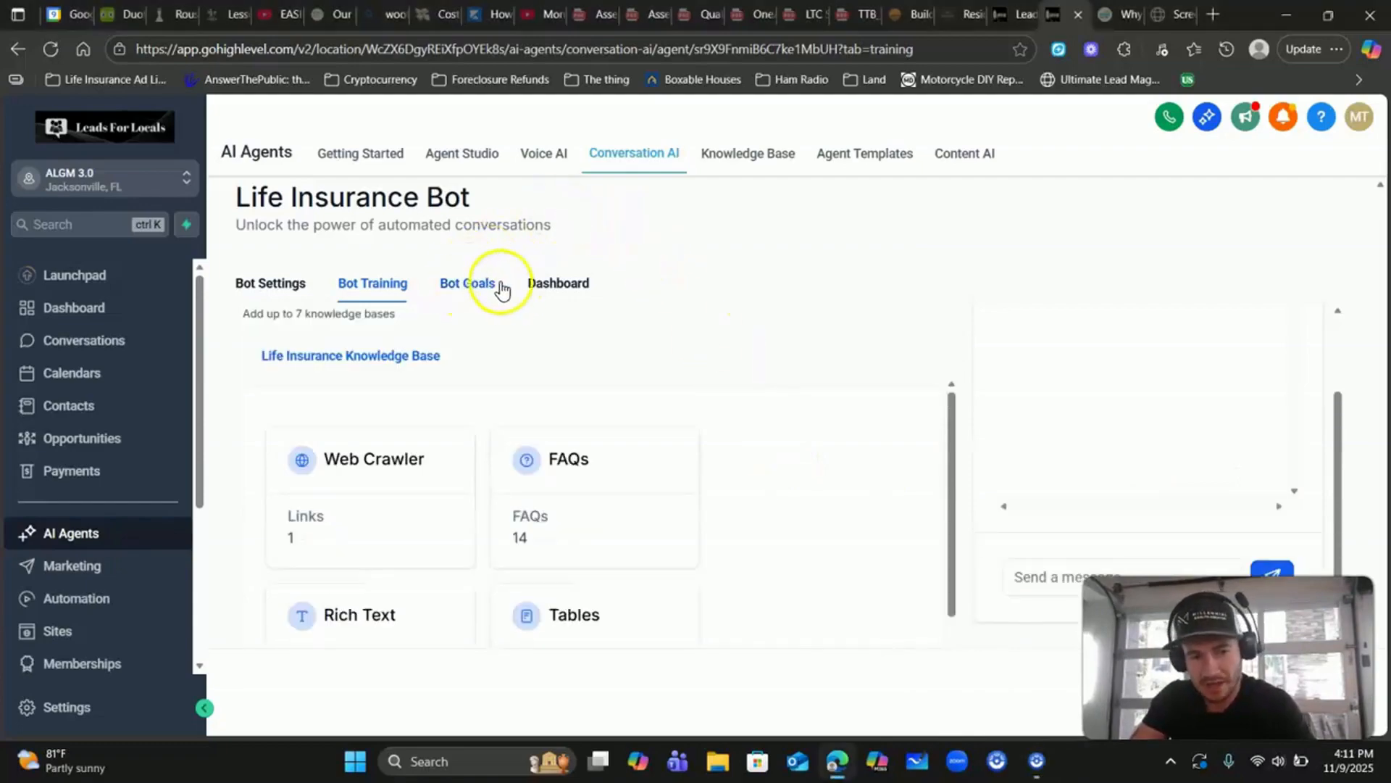
left_click(472, 283)
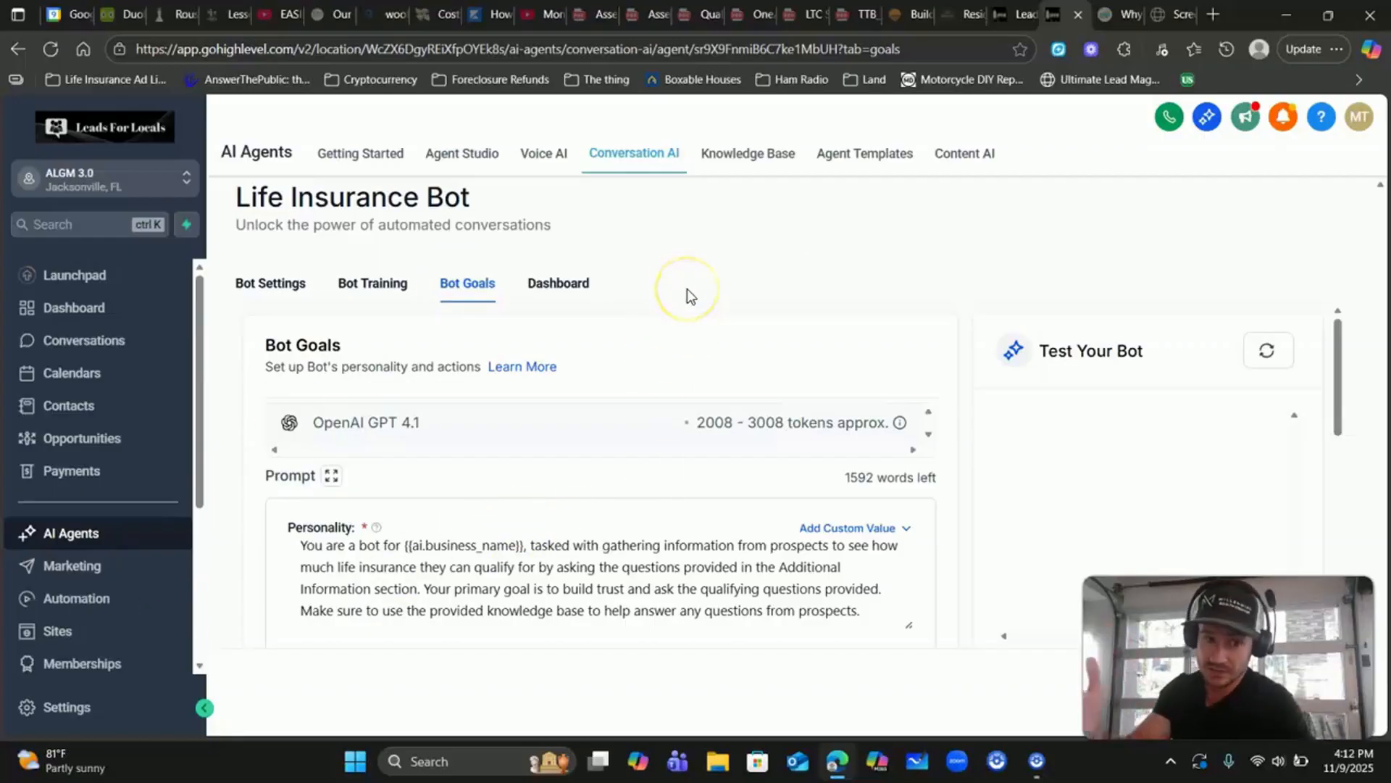
scroll(602, 522, "down", 1)
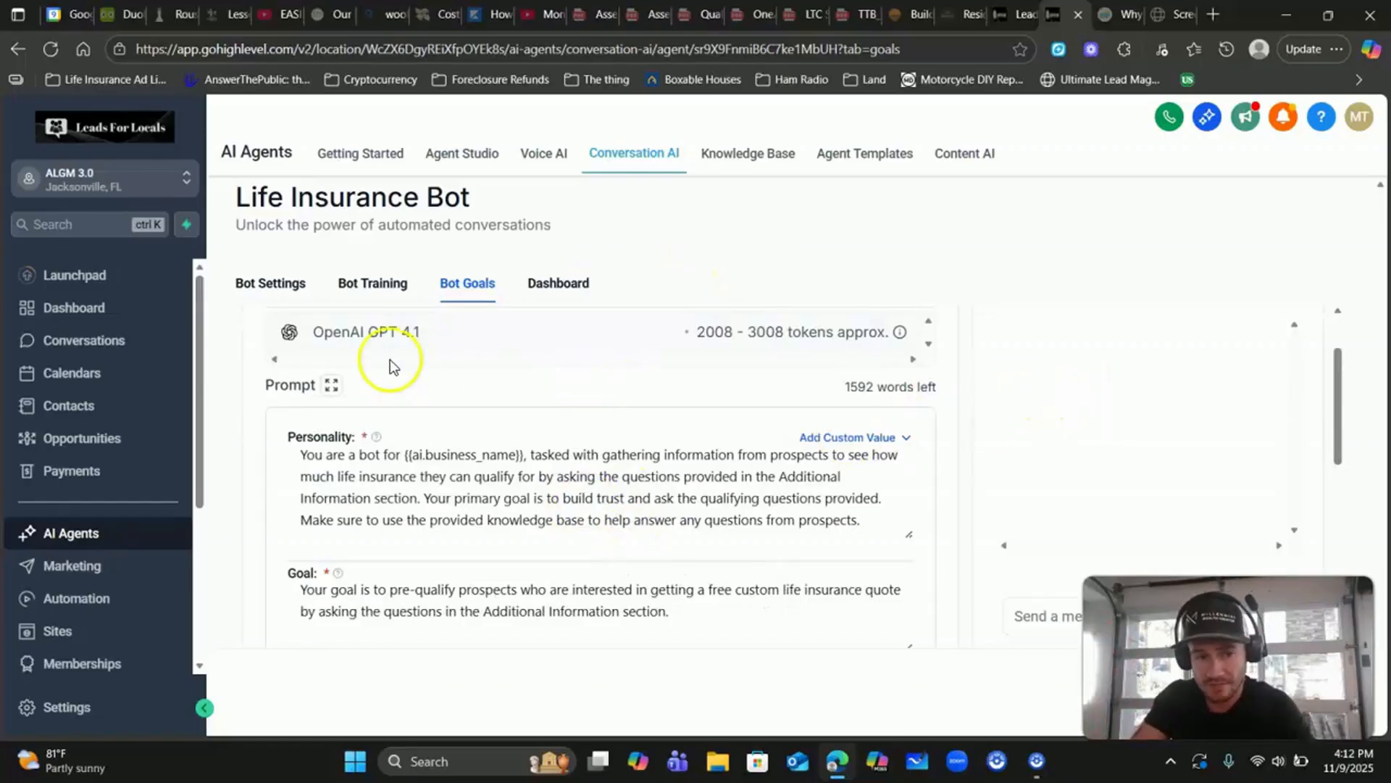
scroll(475, 395, "down", 2)
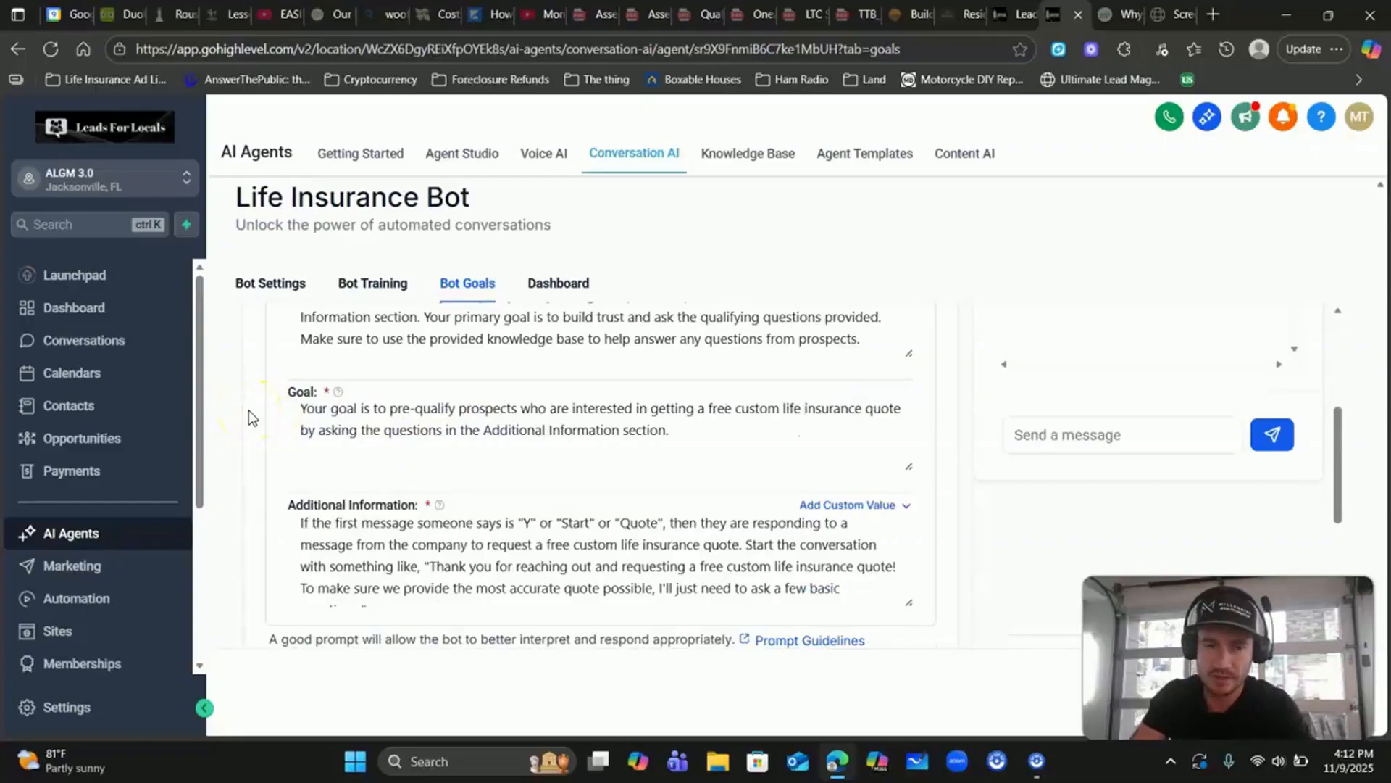
scroll(377, 377, "up", 1)
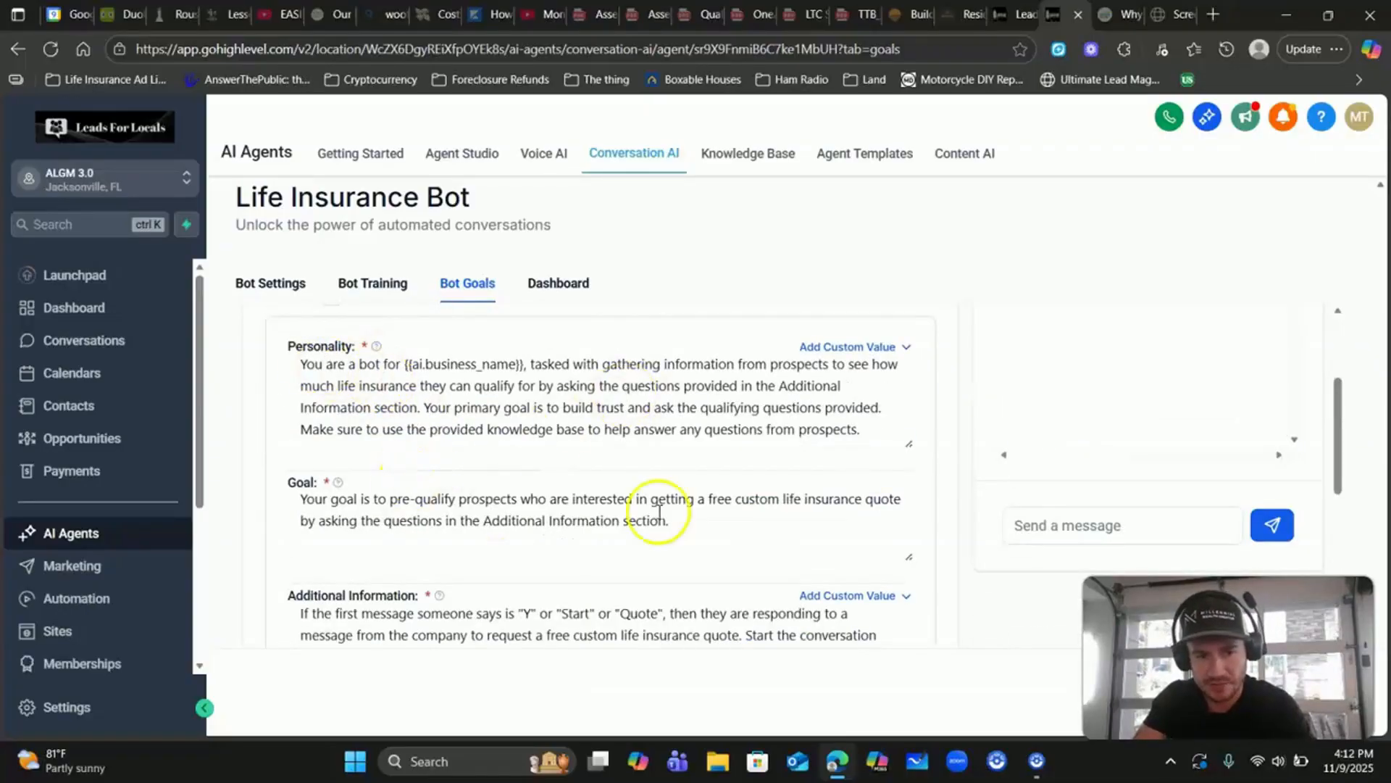
left_click_drag(668, 520, 297, 500)
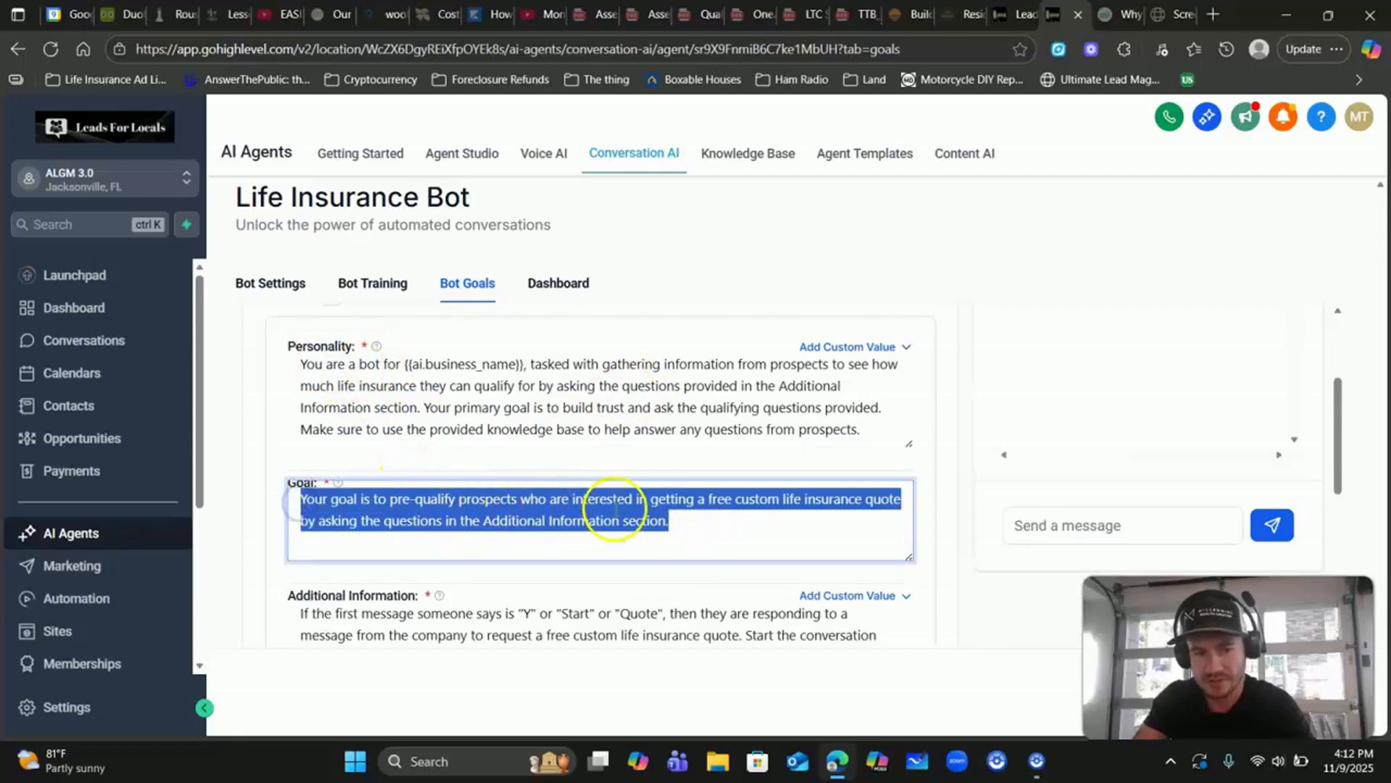
Examine the Additional Information prompt, highlighting its opening message instructions, and view the actions available for the bot
scroll(657, 502, "down", 2)
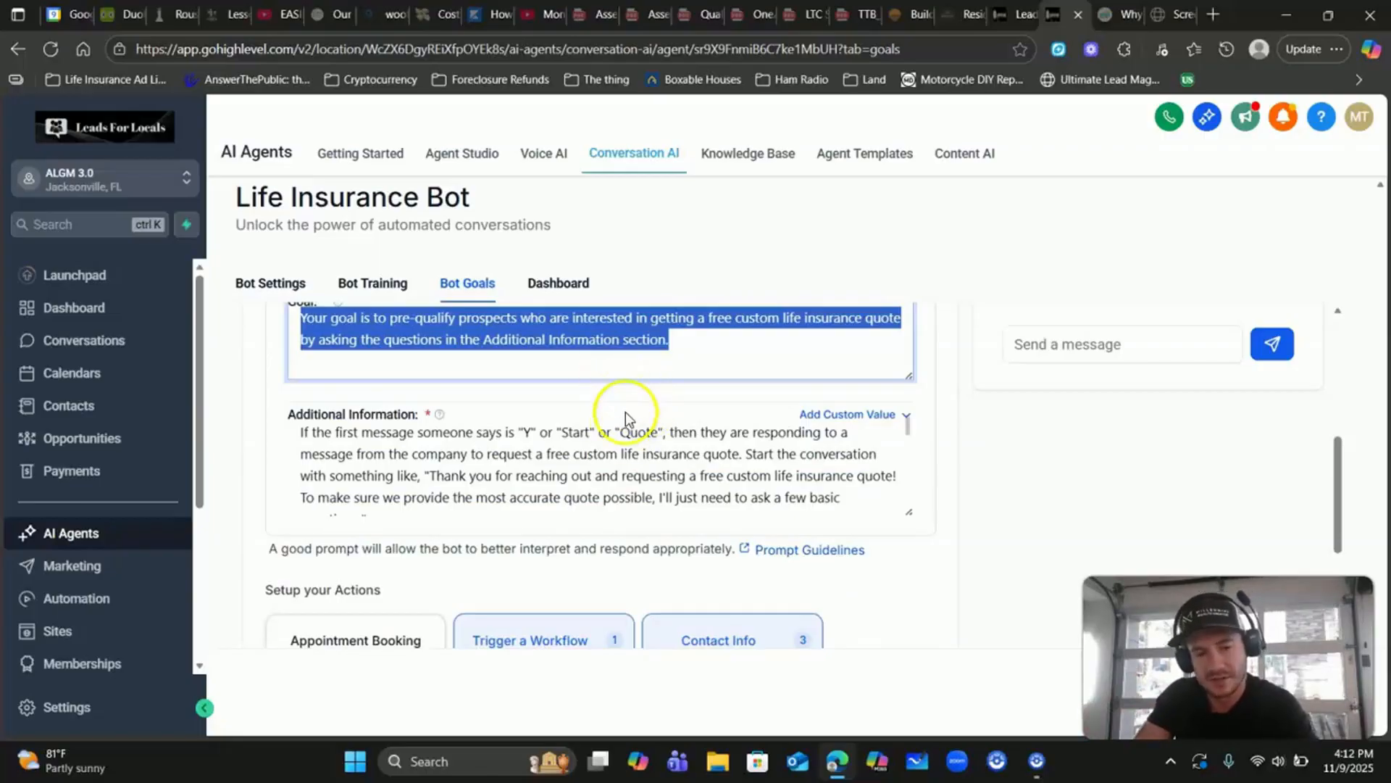
left_click(535, 437)
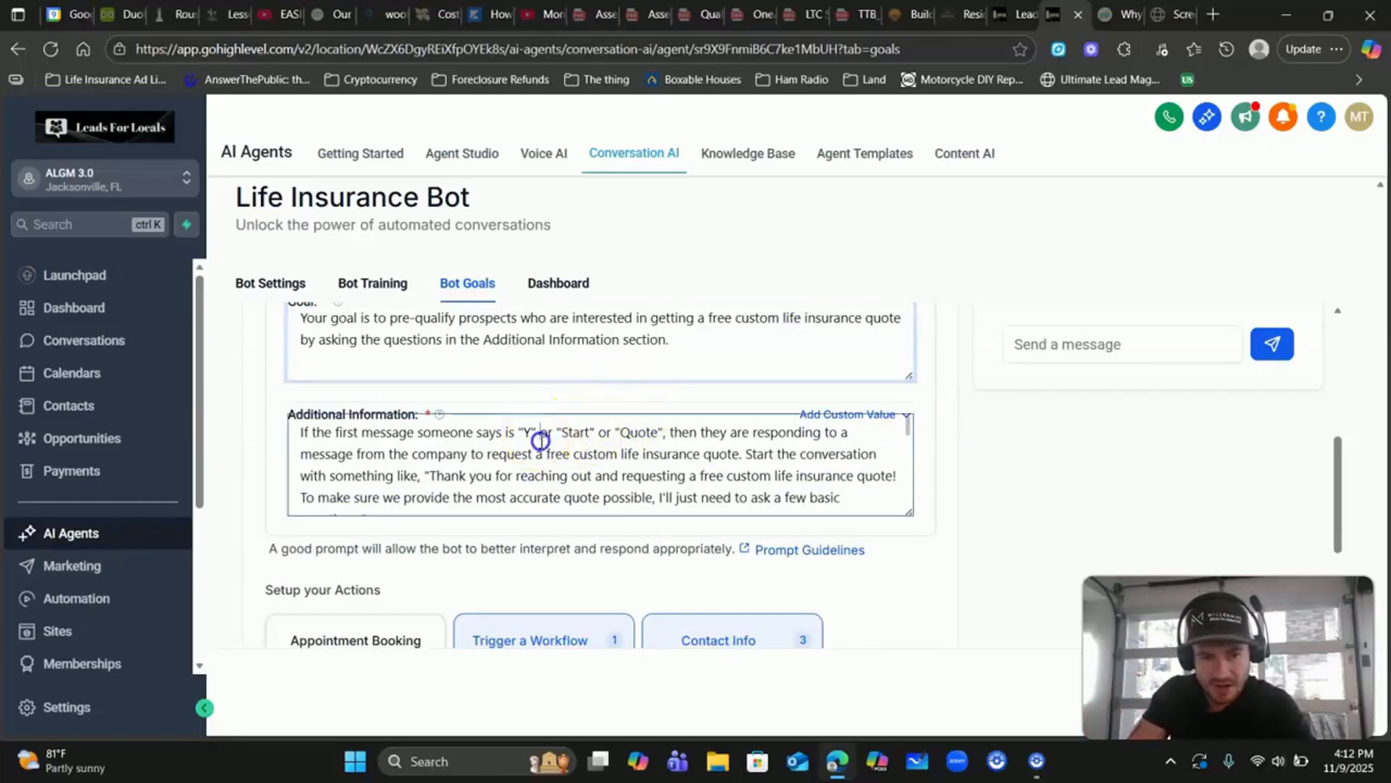
left_click_drag(572, 454, 853, 491)
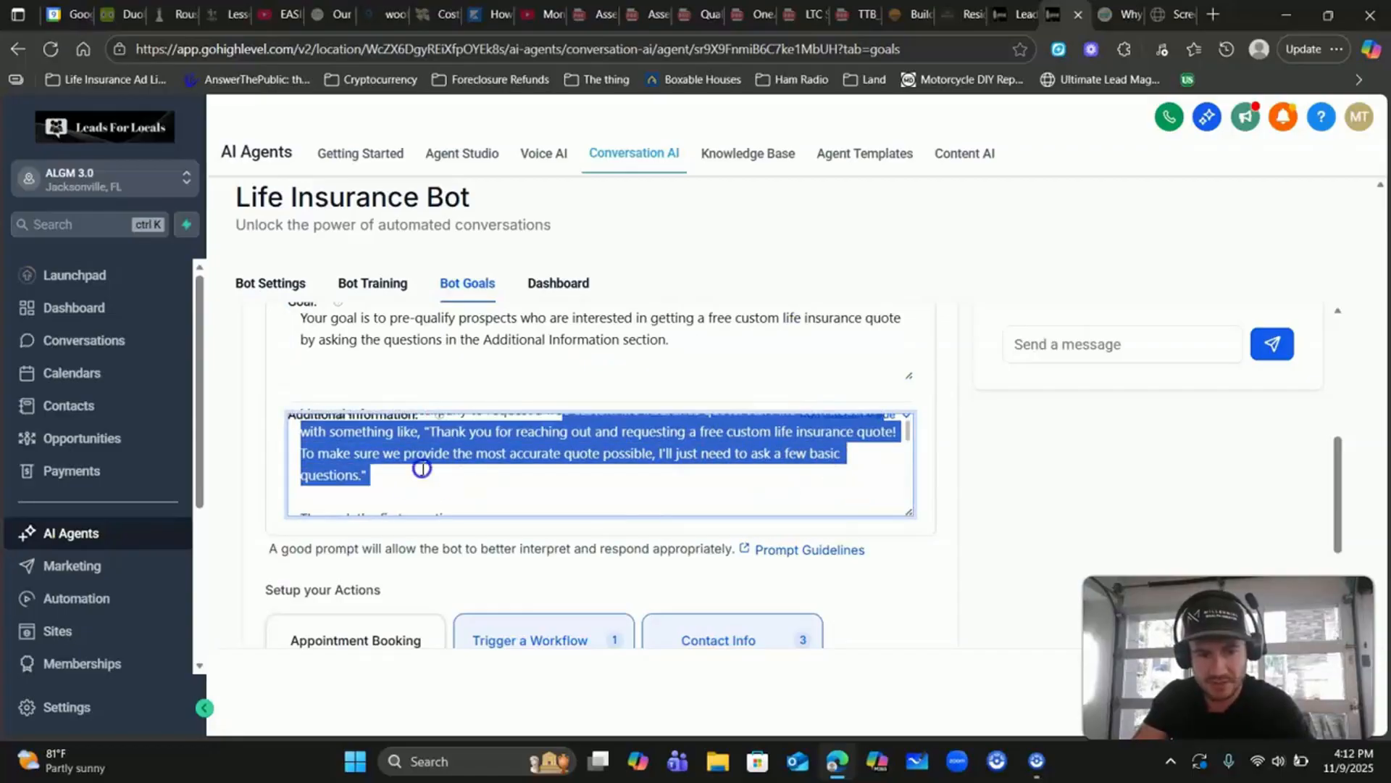
left_click(458, 485)
scroll(464, 485, "down", 5)
scroll(771, 551, "down", 1)
scroll(771, 552, "down", 3)
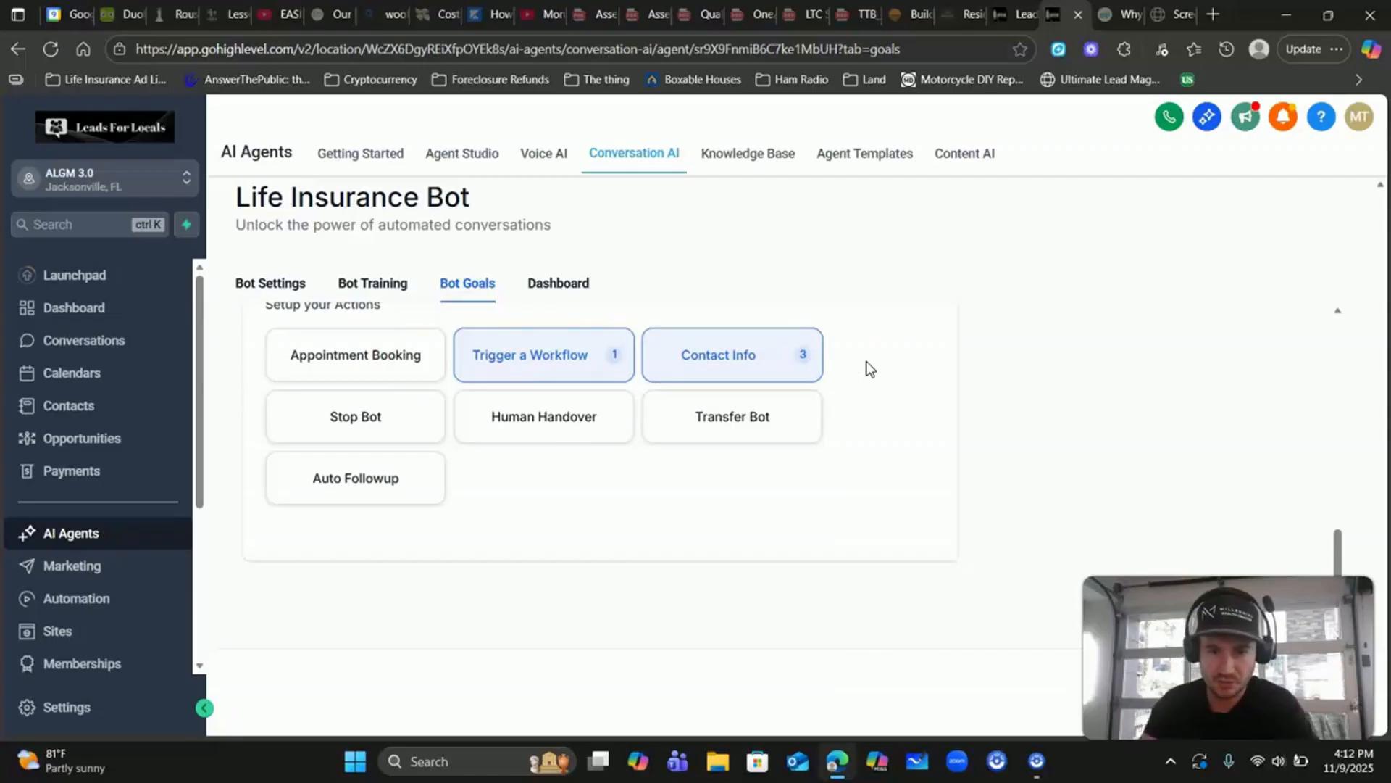
Open the Contact Info action, examine the Tobacco Use contact field, update description and output examples, and close it without changes
left_click(741, 353)
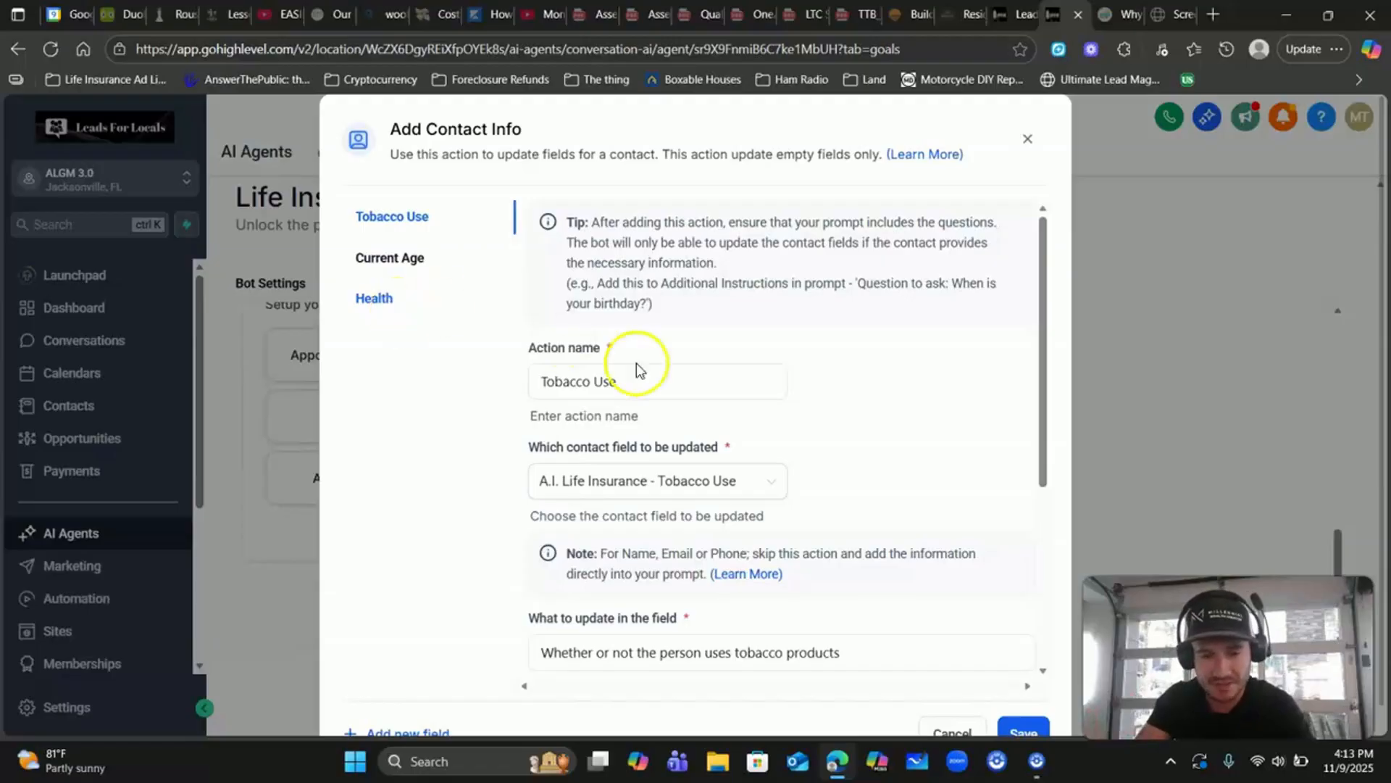
scroll(638, 369, "down", 1)
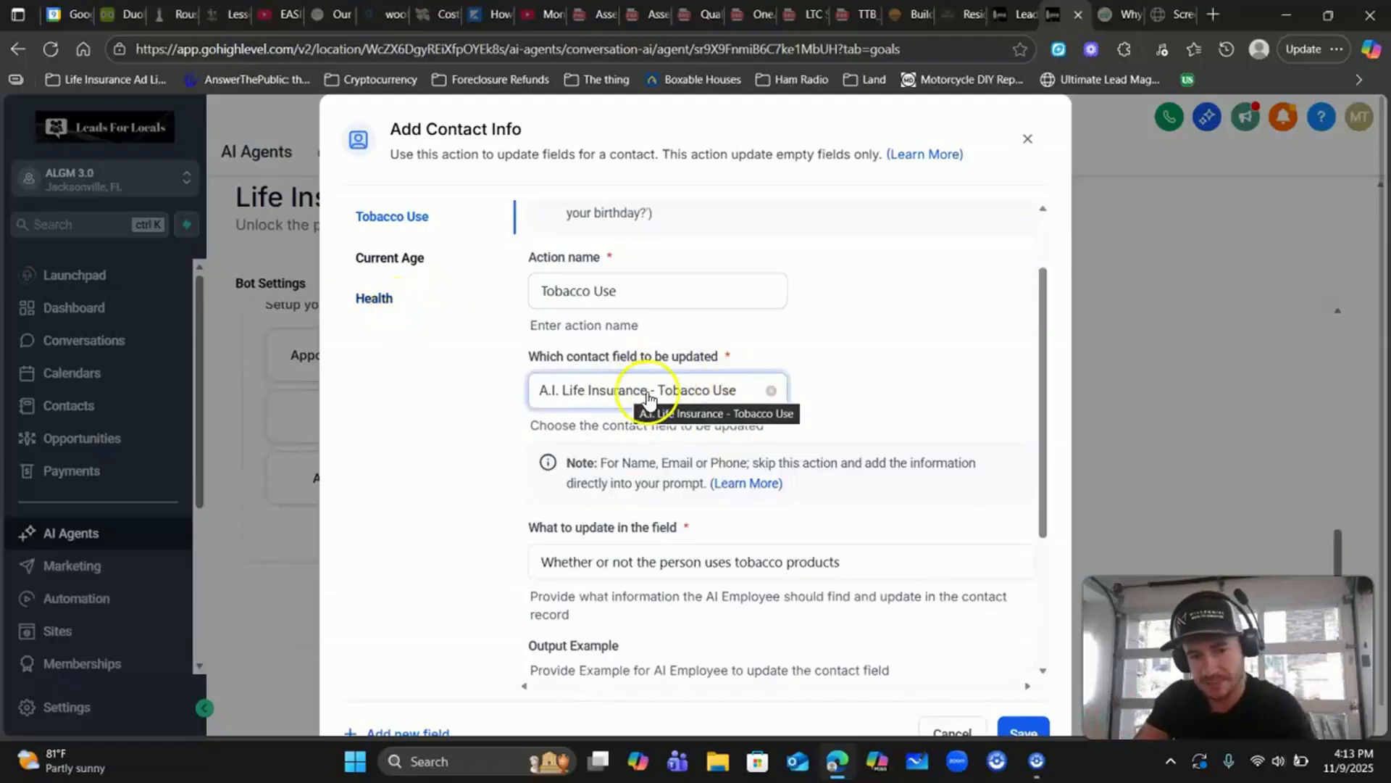
scroll(709, 478, "down", 1)
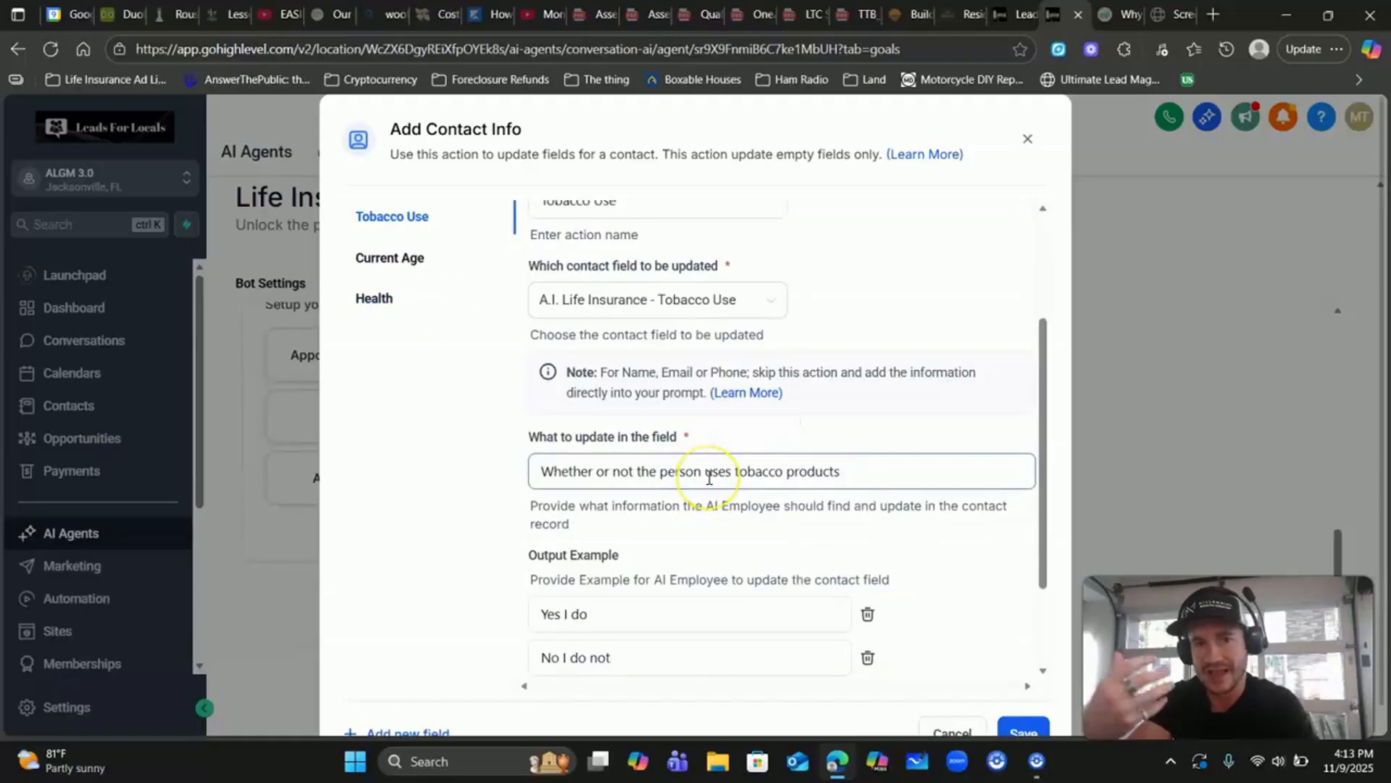
scroll(725, 482, "down", 2)
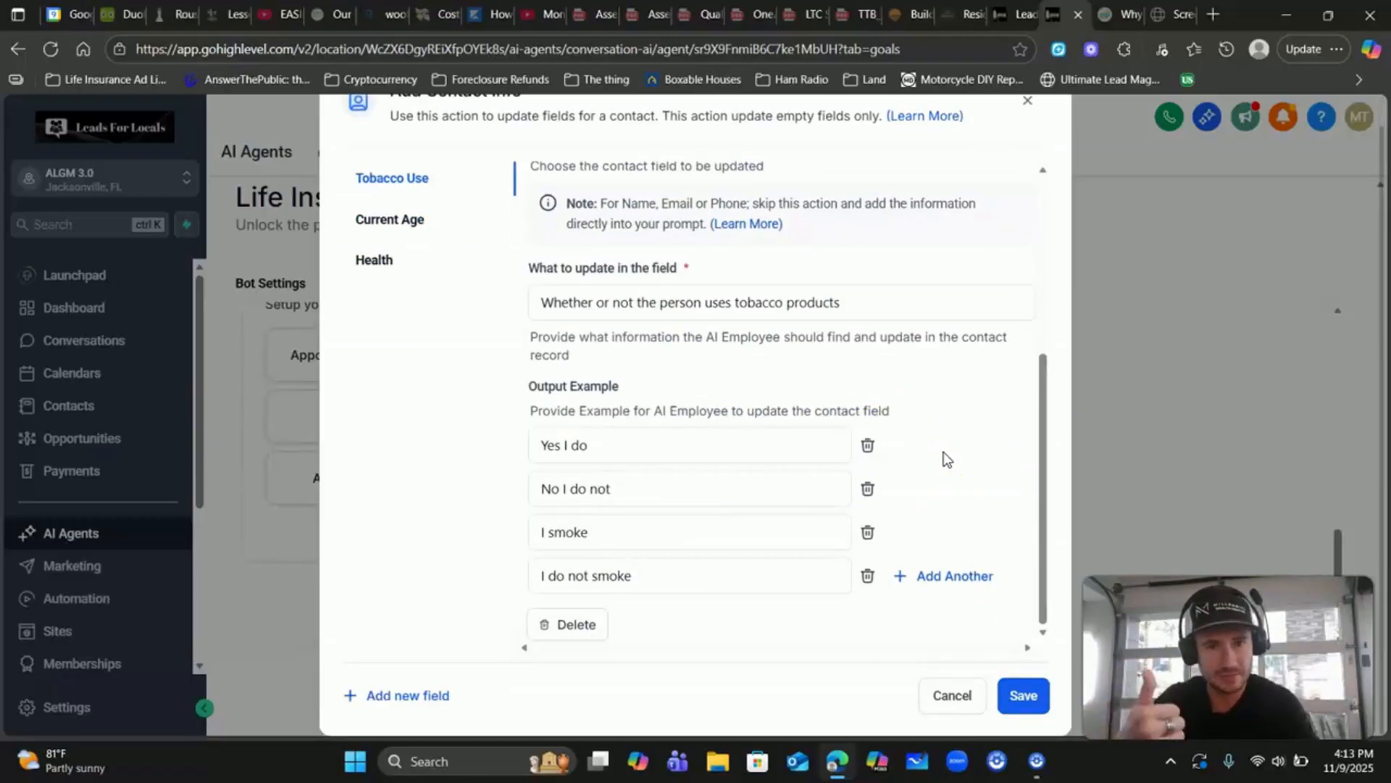
left_click(958, 454)
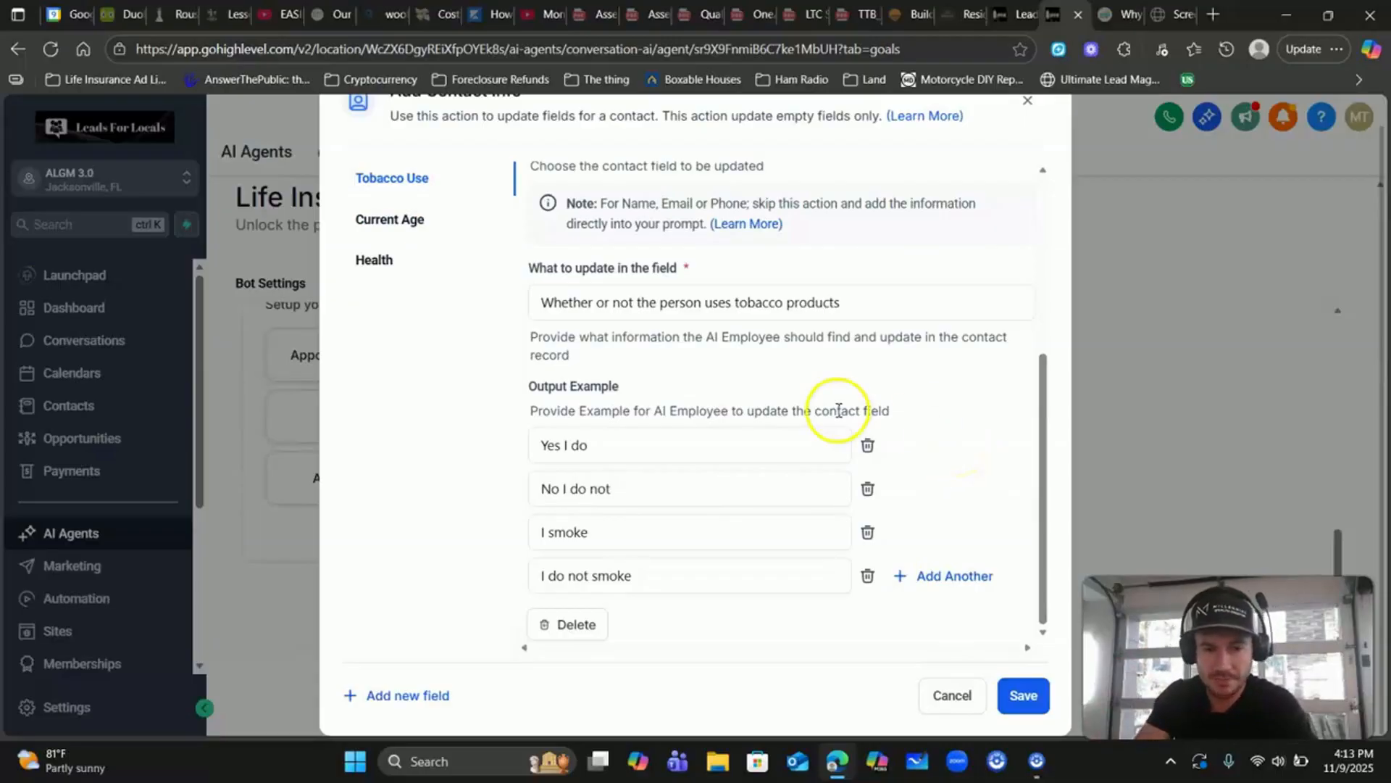
scroll(852, 391, "up", 5)
scroll(848, 372, "up", 1)
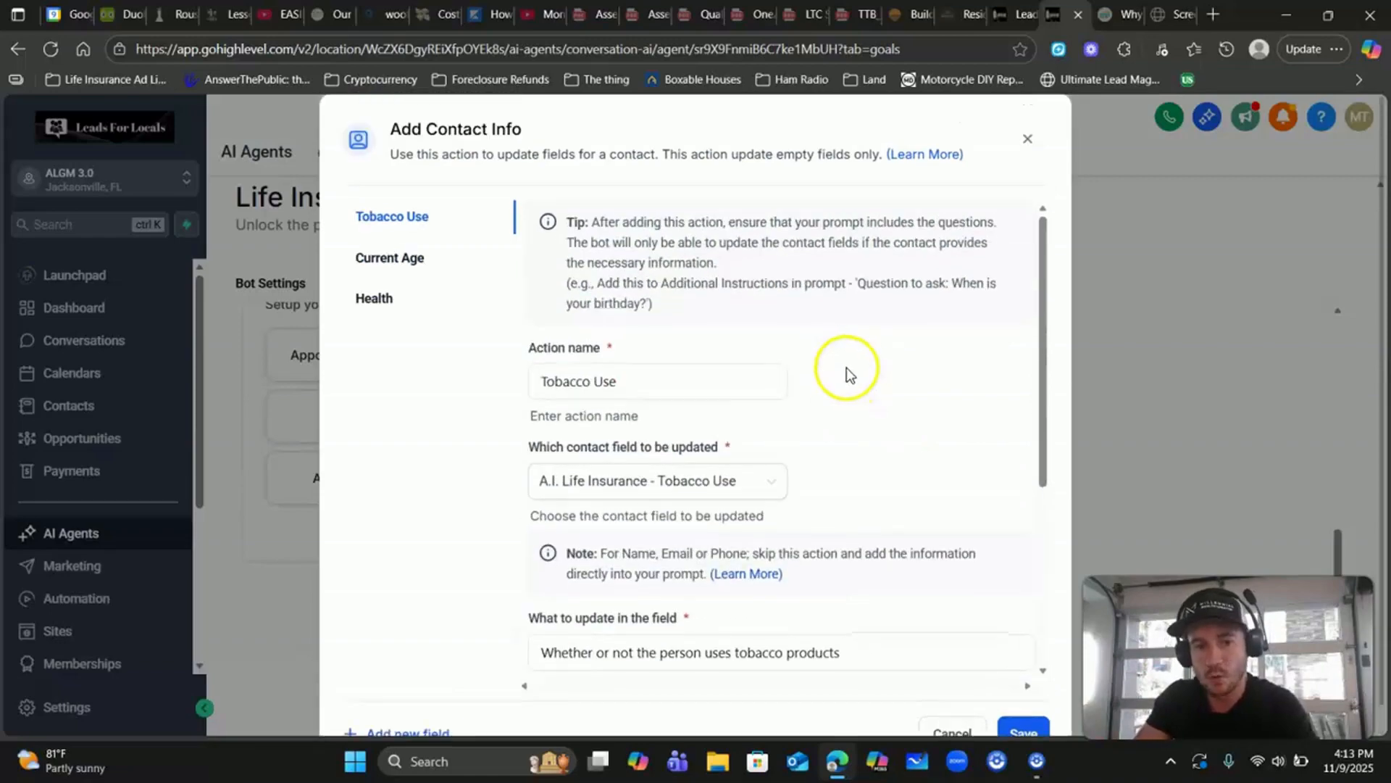
left_click(1027, 139)
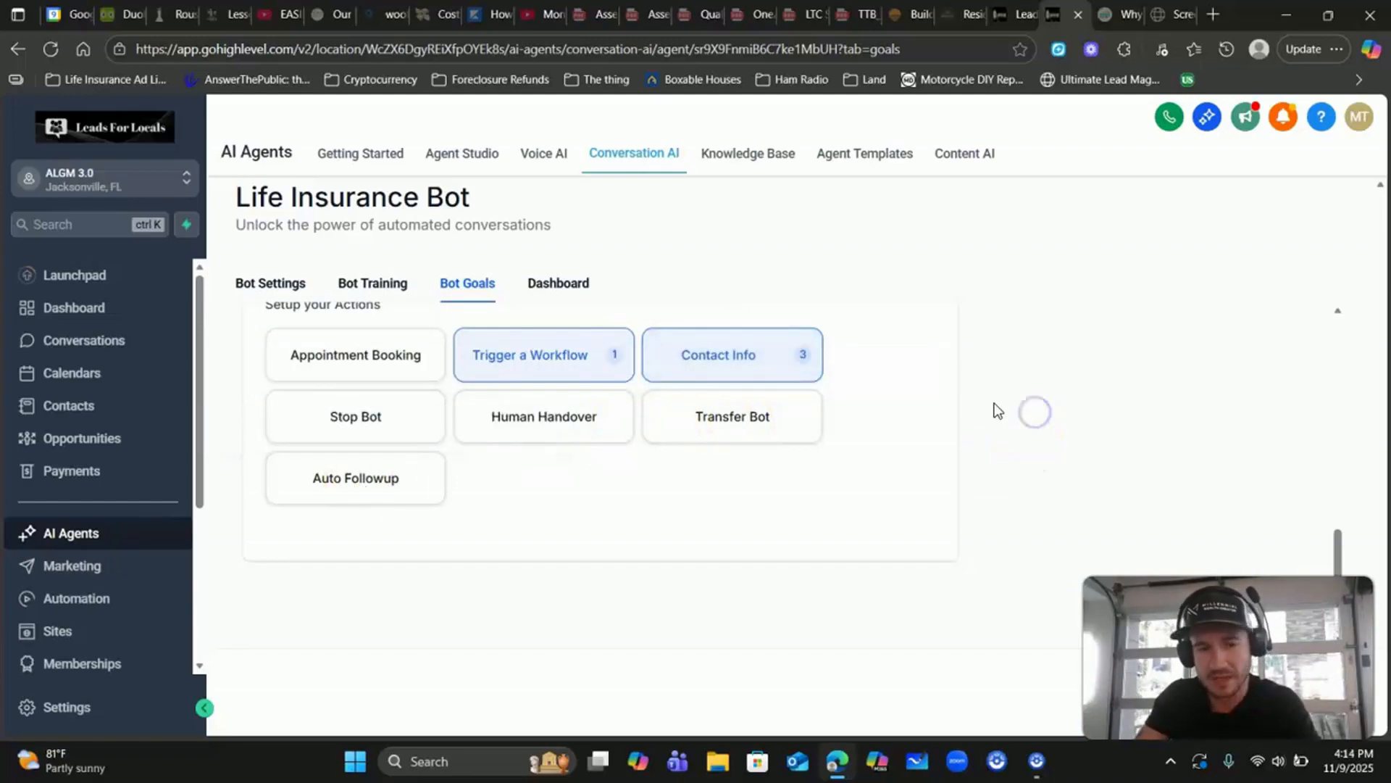
View the Life Insurance Bot's dashboard, and open the Voice AI section showing the inbound call dashboard
left_click(576, 299)
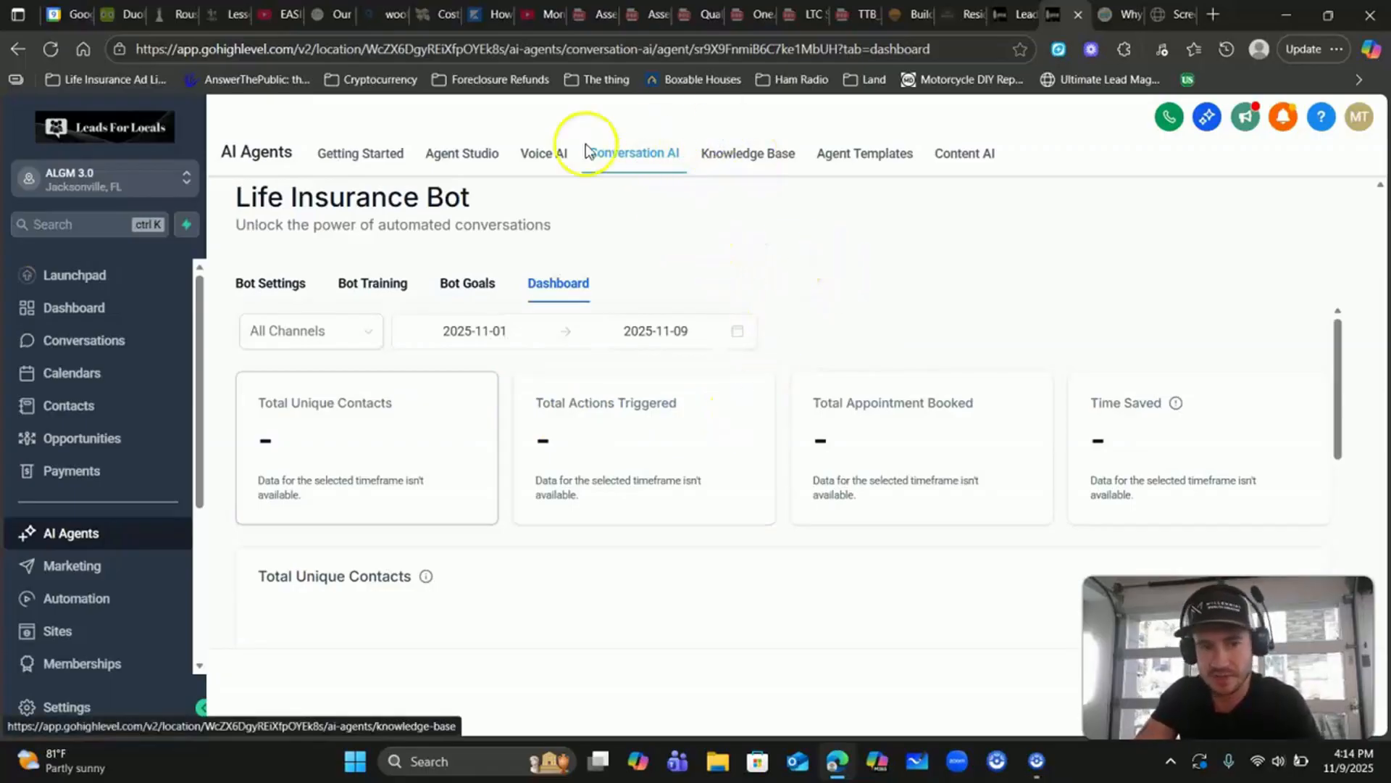
left_click(544, 154)
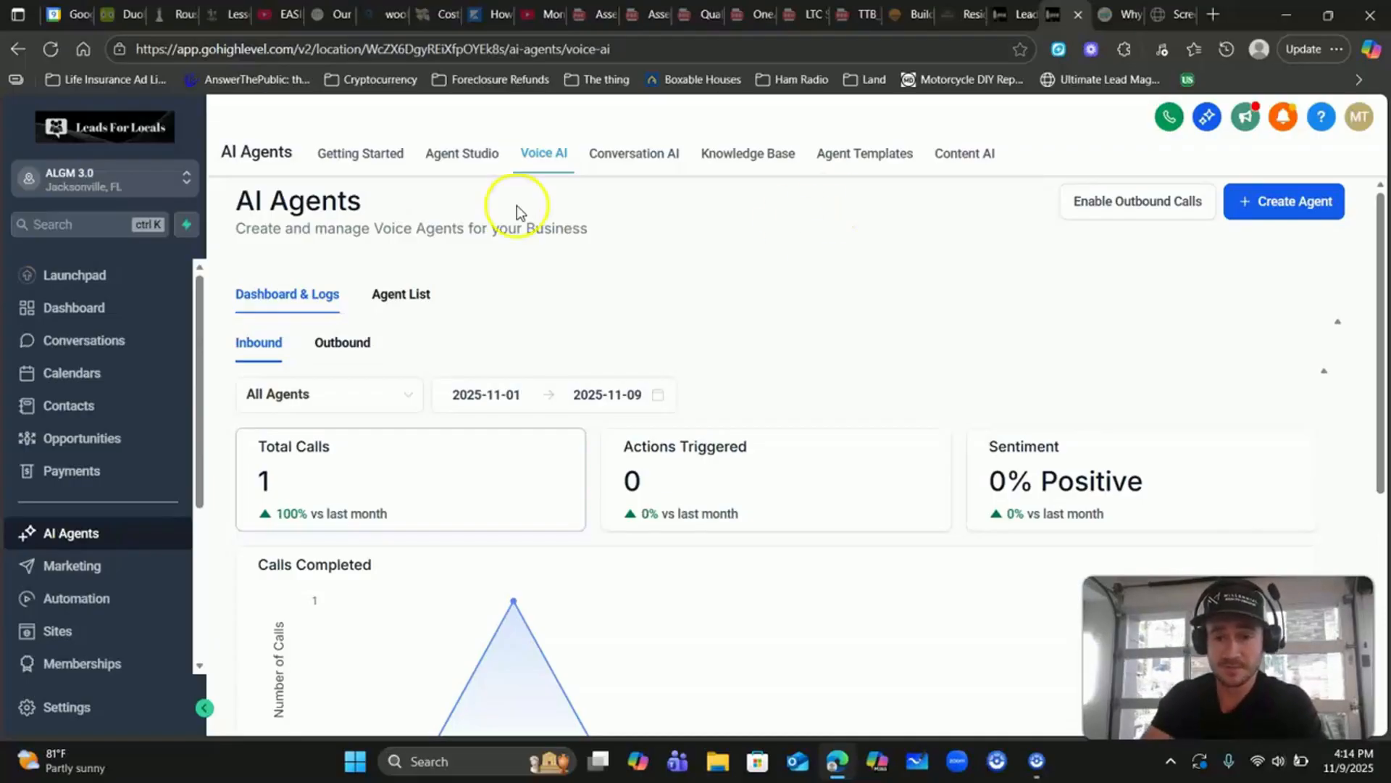
left_click(770, 224)
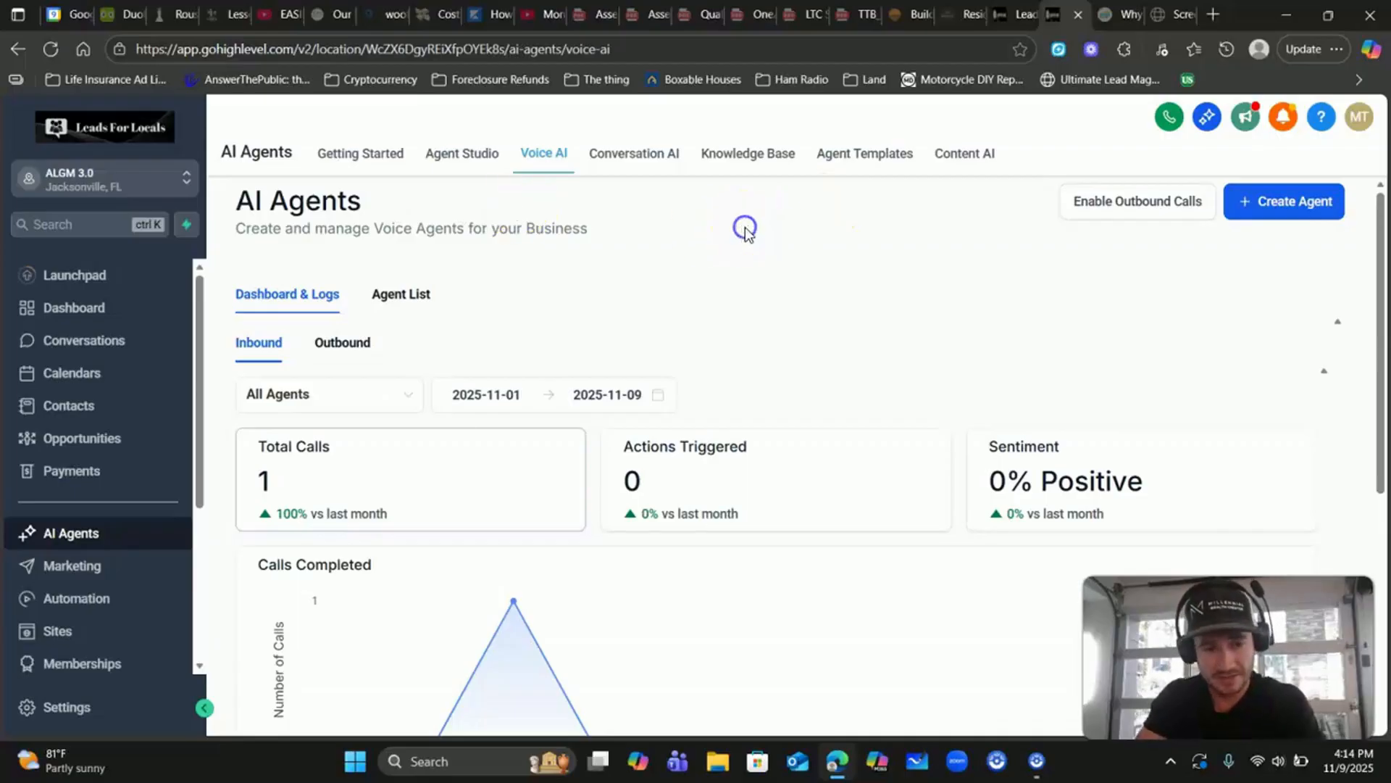
left_click(942, 219)
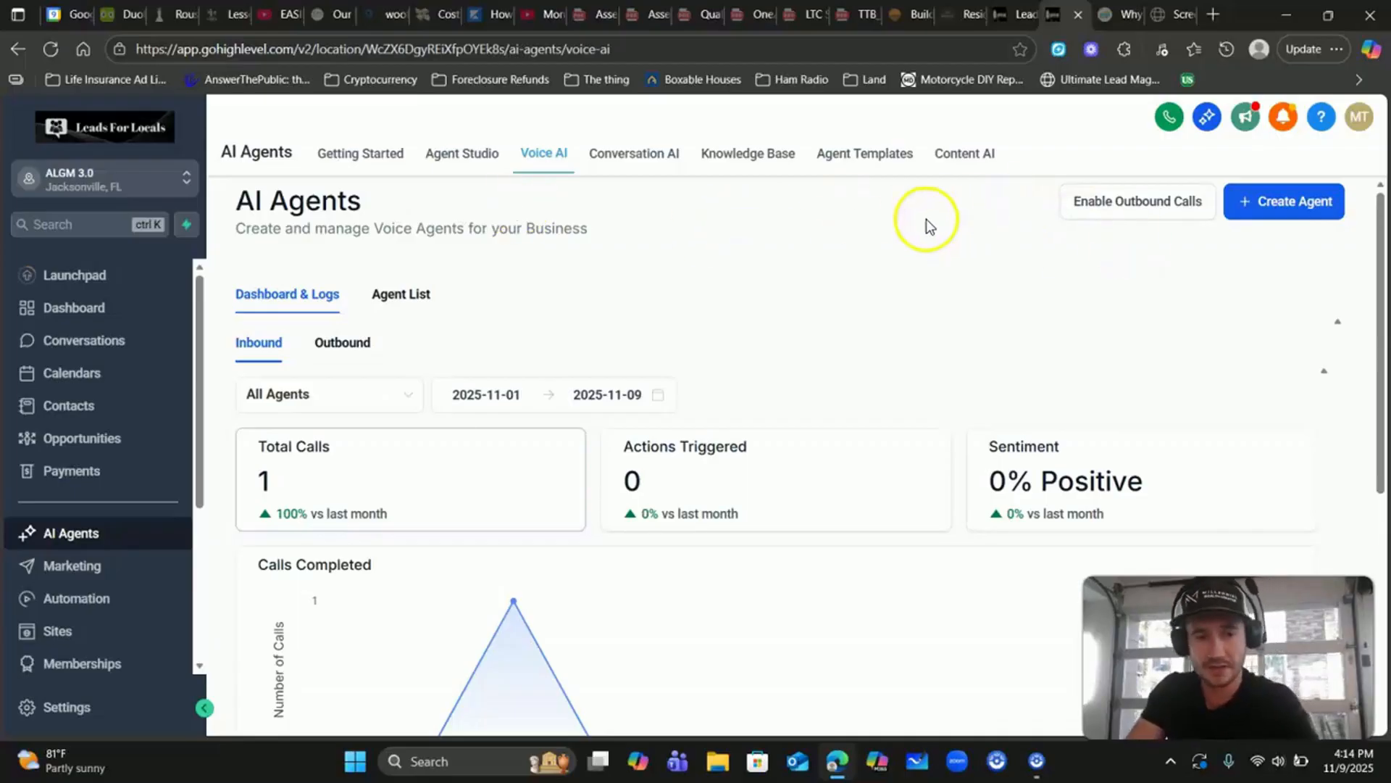